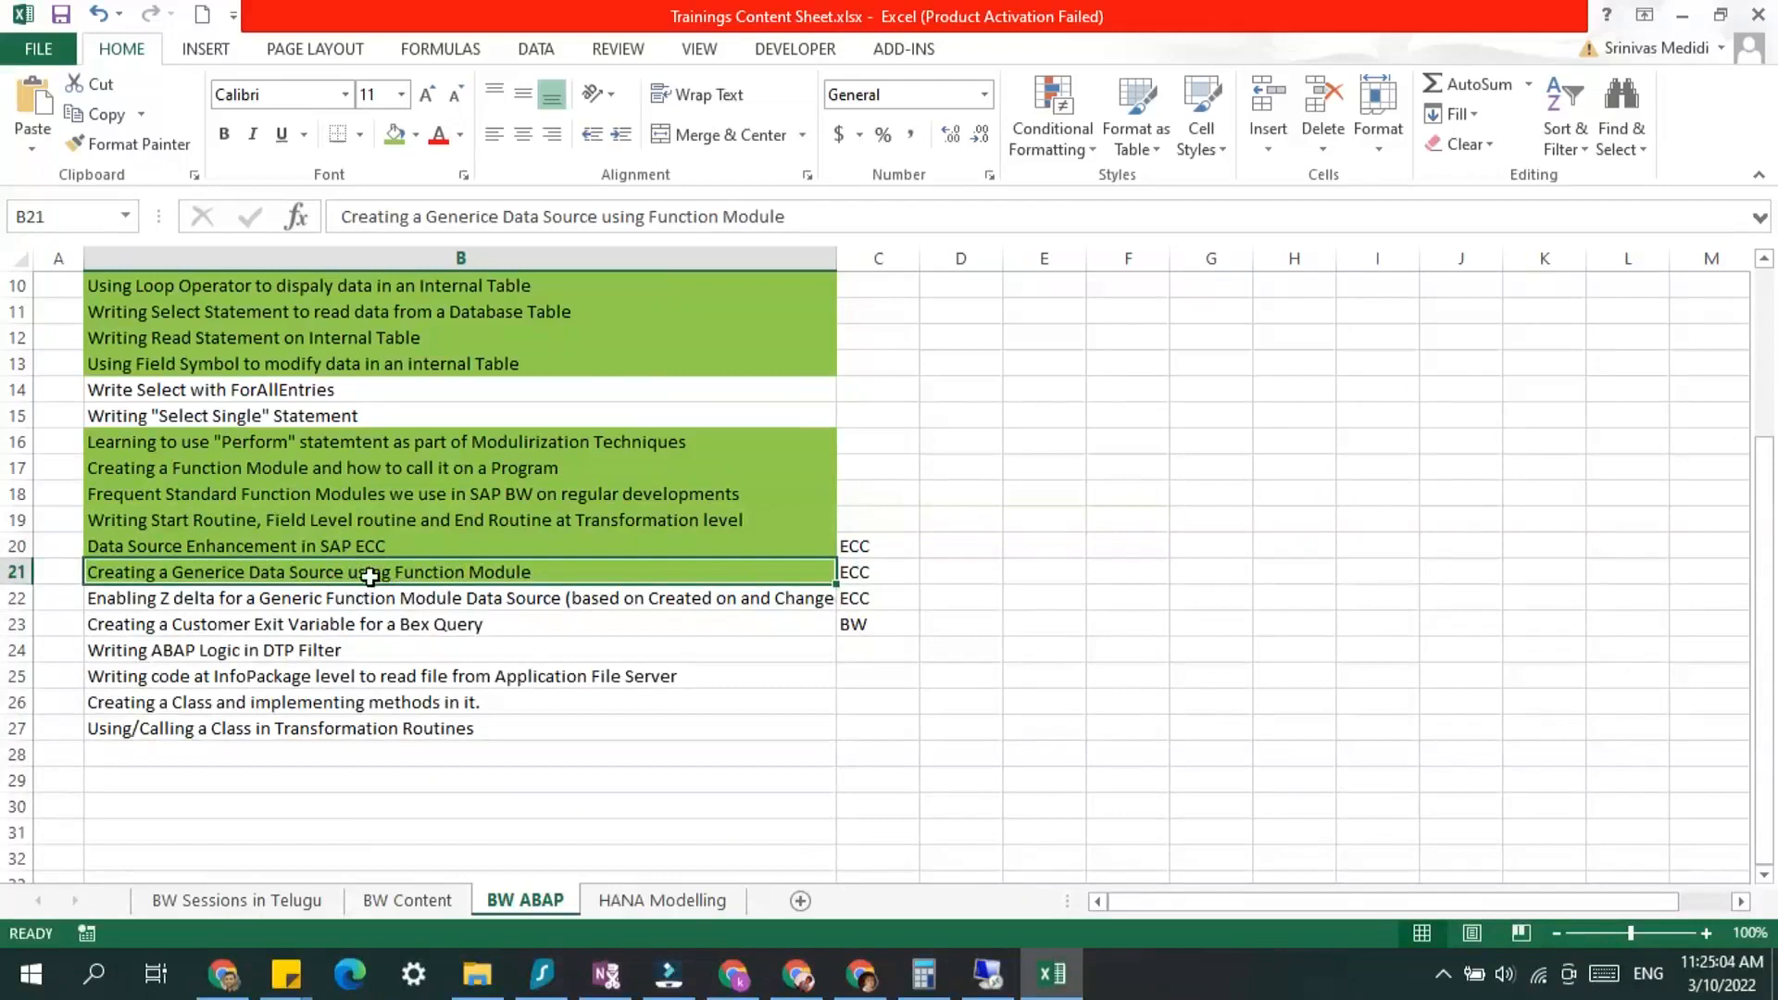
- Switch to the remote SAP session and check the function module and extract structure assigned to DataSource ZDS_NA_SALES1
click(983, 979)
click(667, 972)
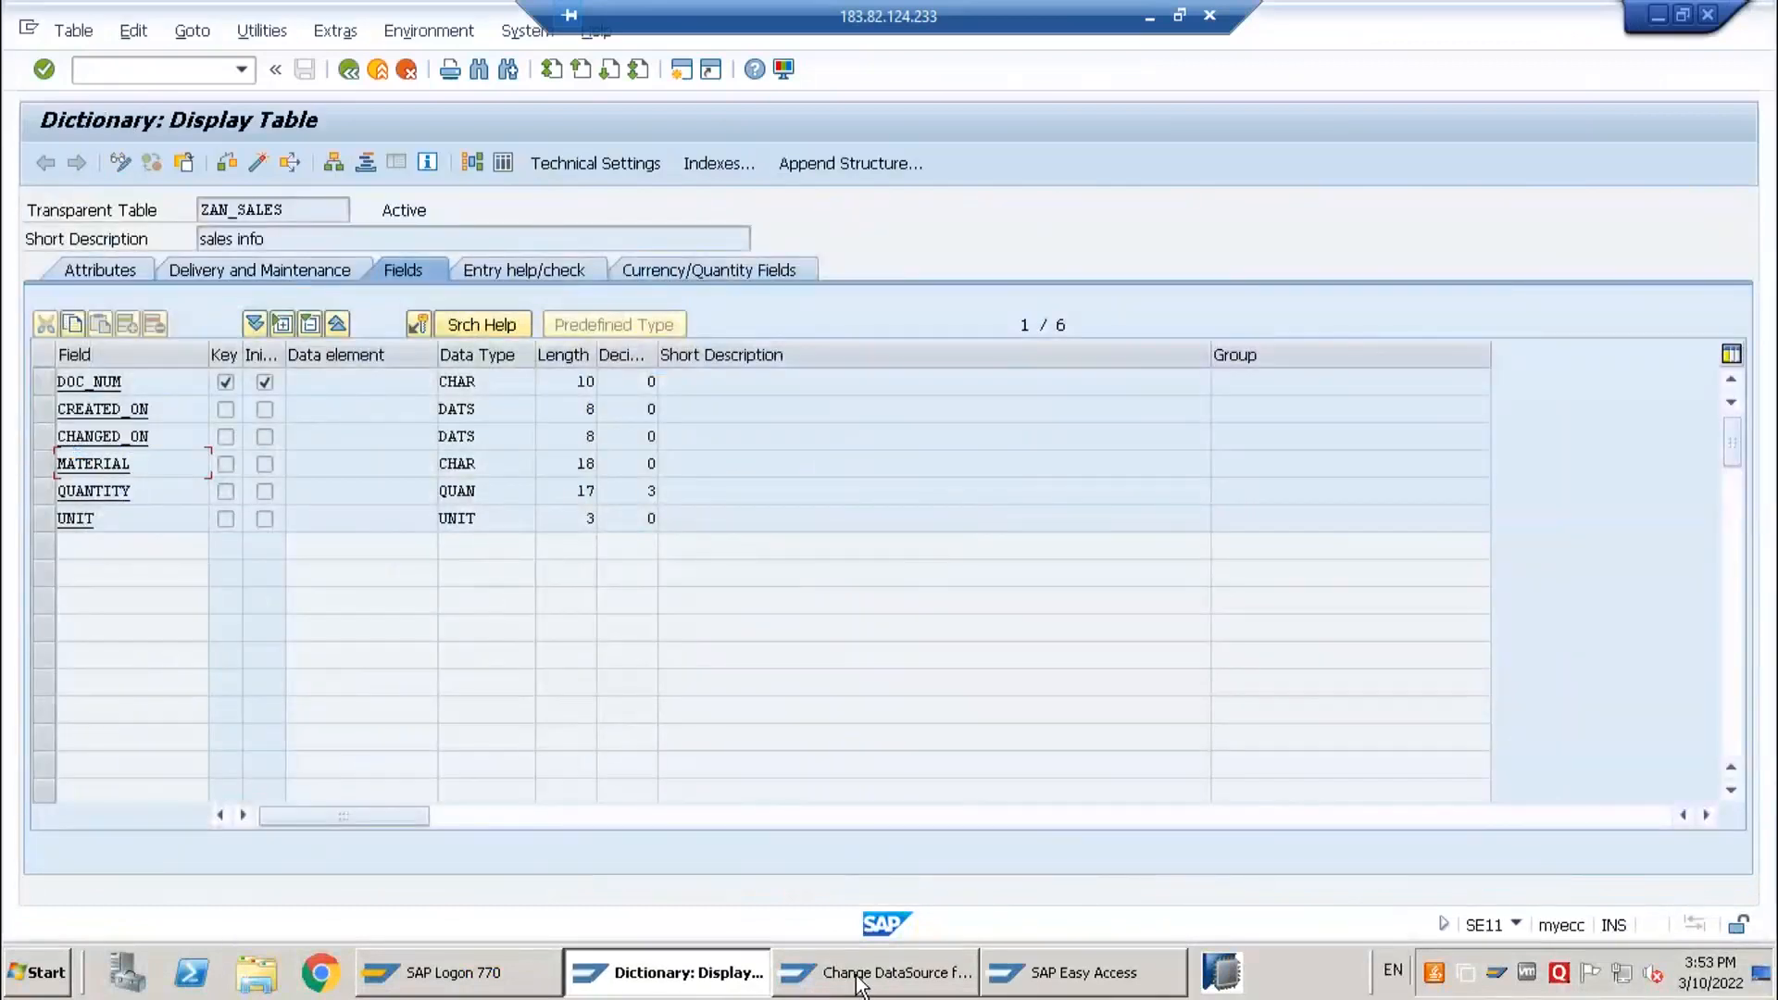
mouse_move(859, 983)
click(787, 882)
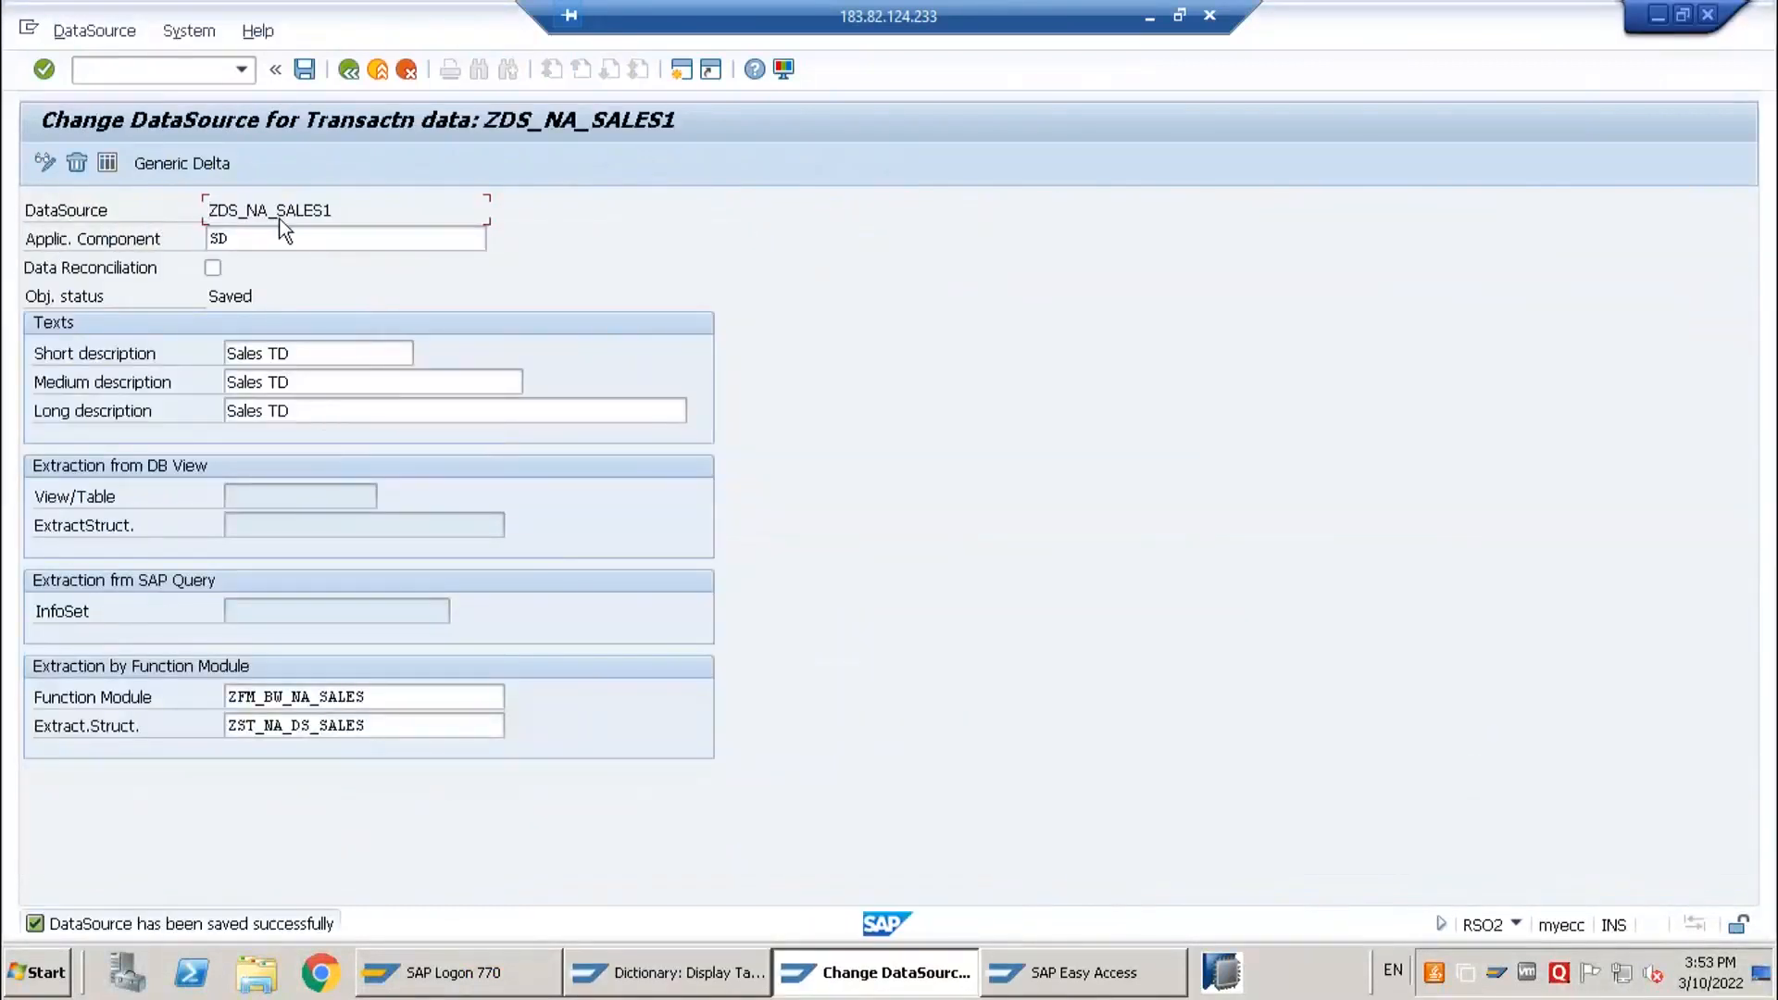
click(308, 696)
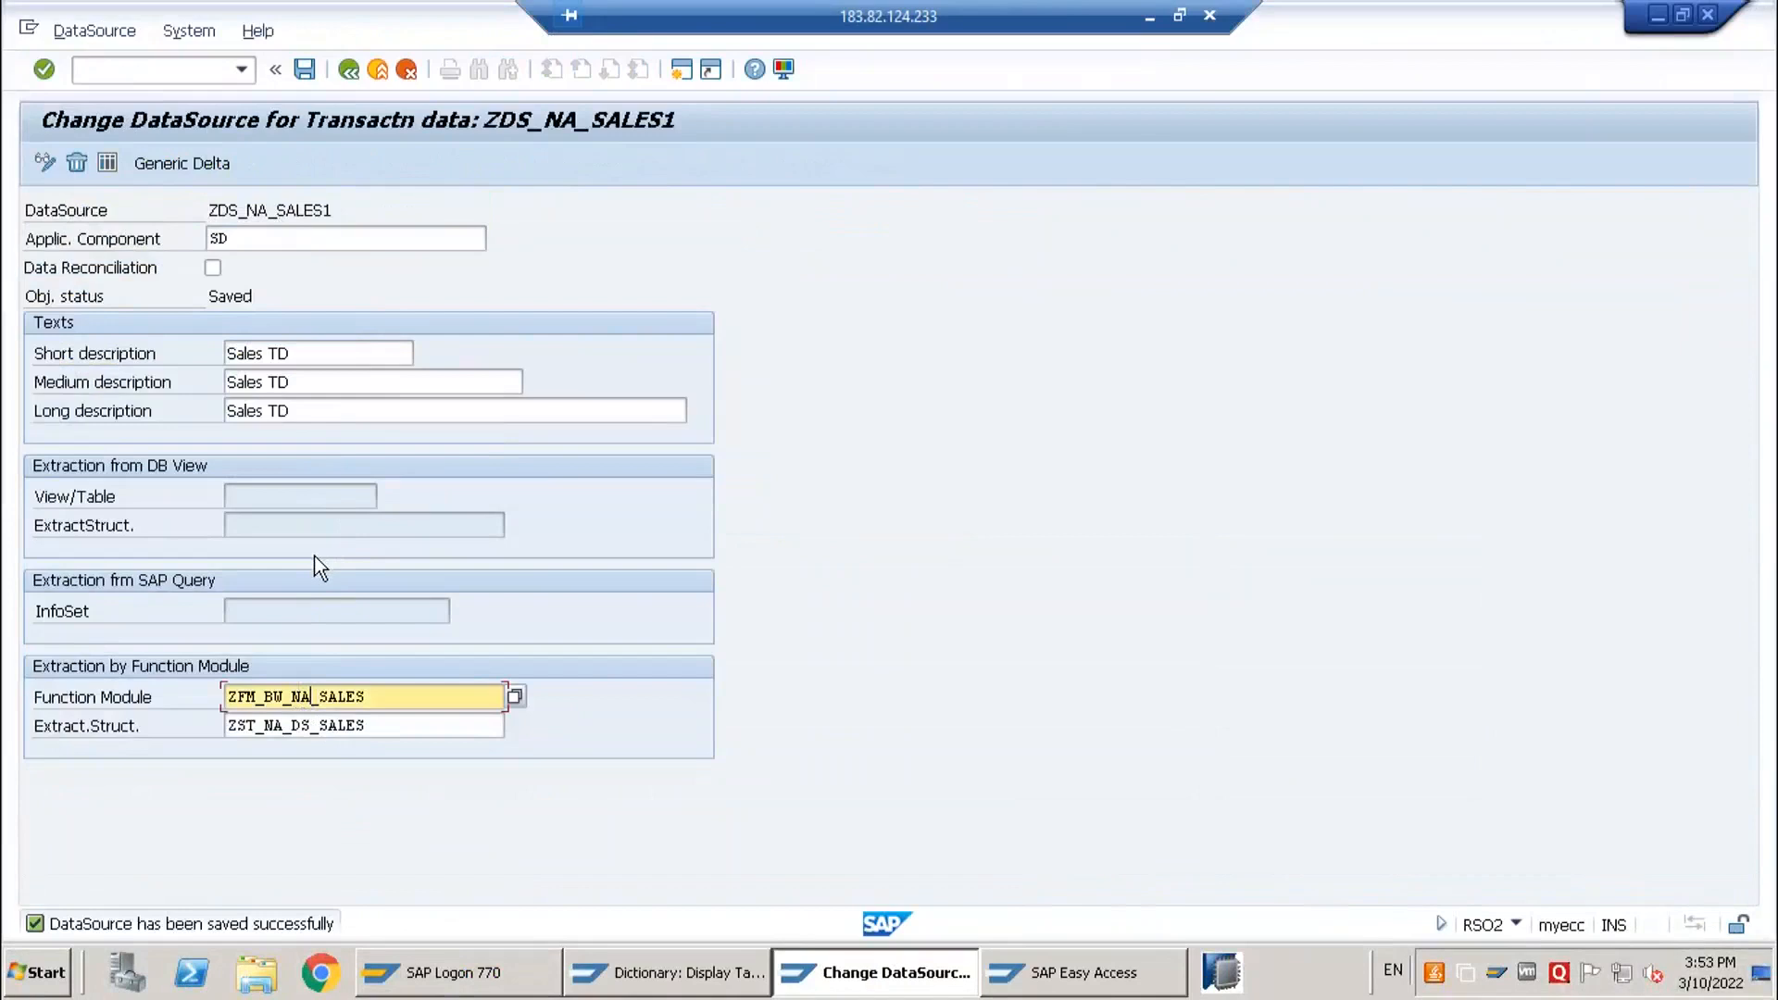
click(292, 726)
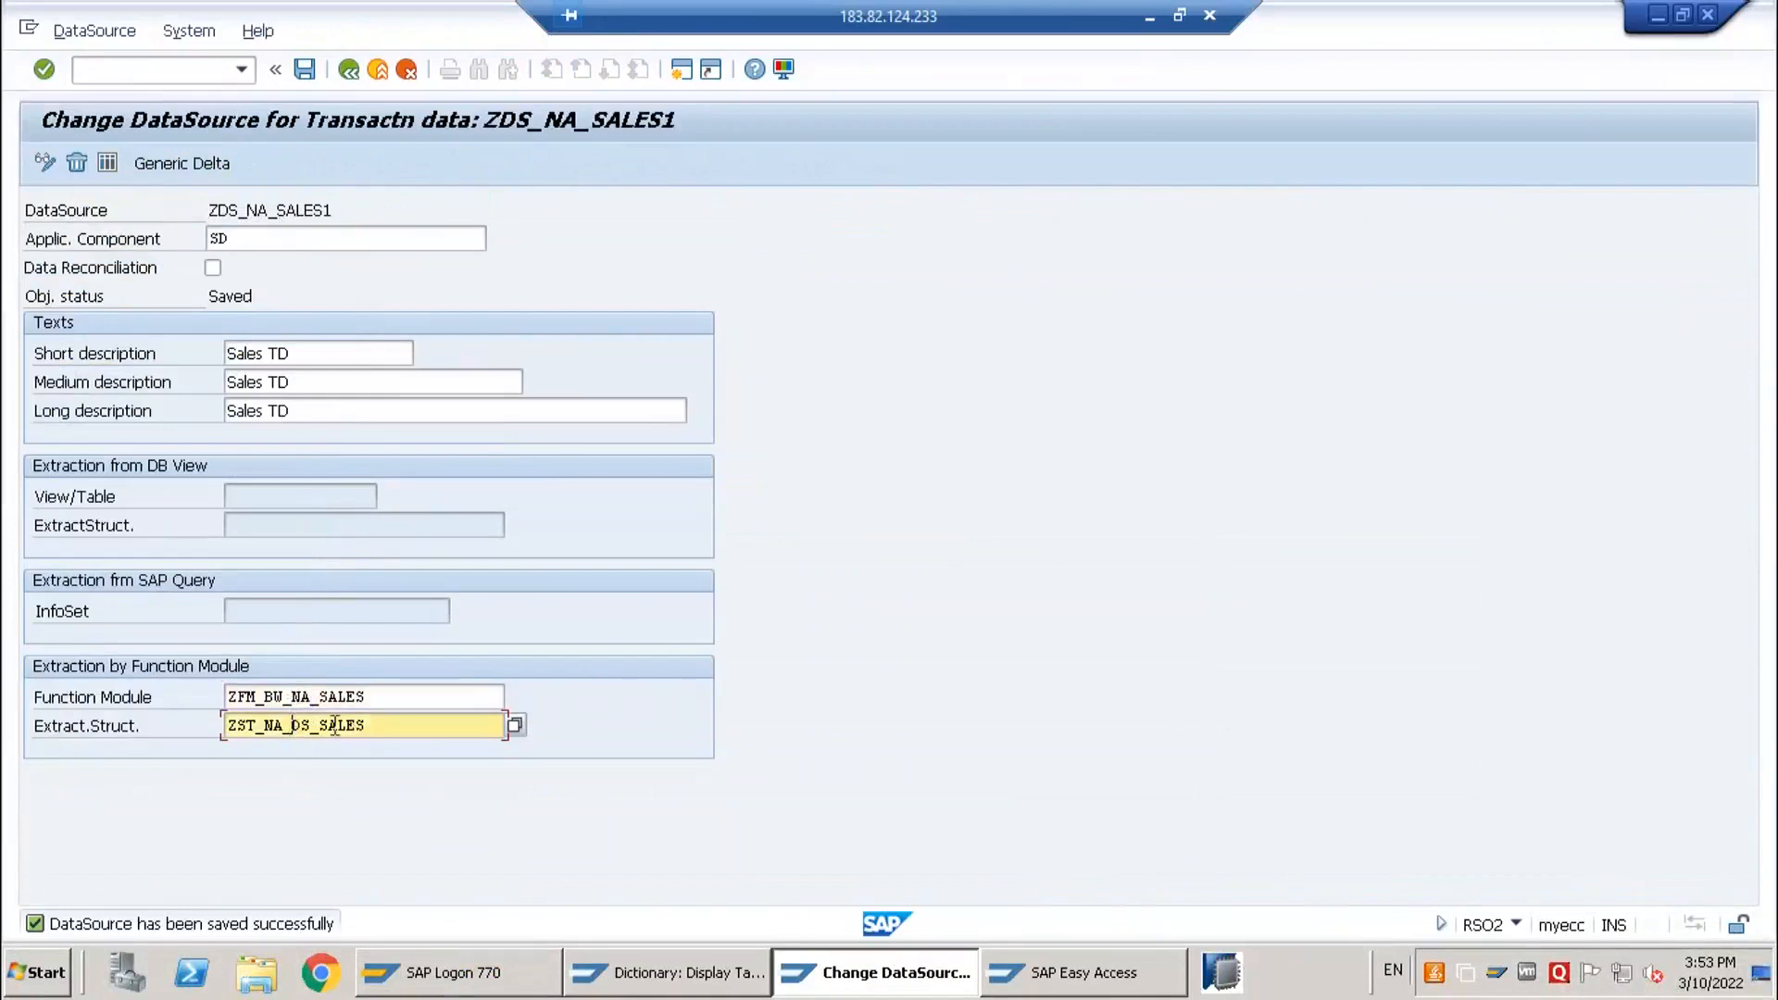
- Open function module ZFM_BW_NA_SALES from the DataSource and review its source code through to the cursor SELECT statement
click(303, 697)
double_click(303, 696)
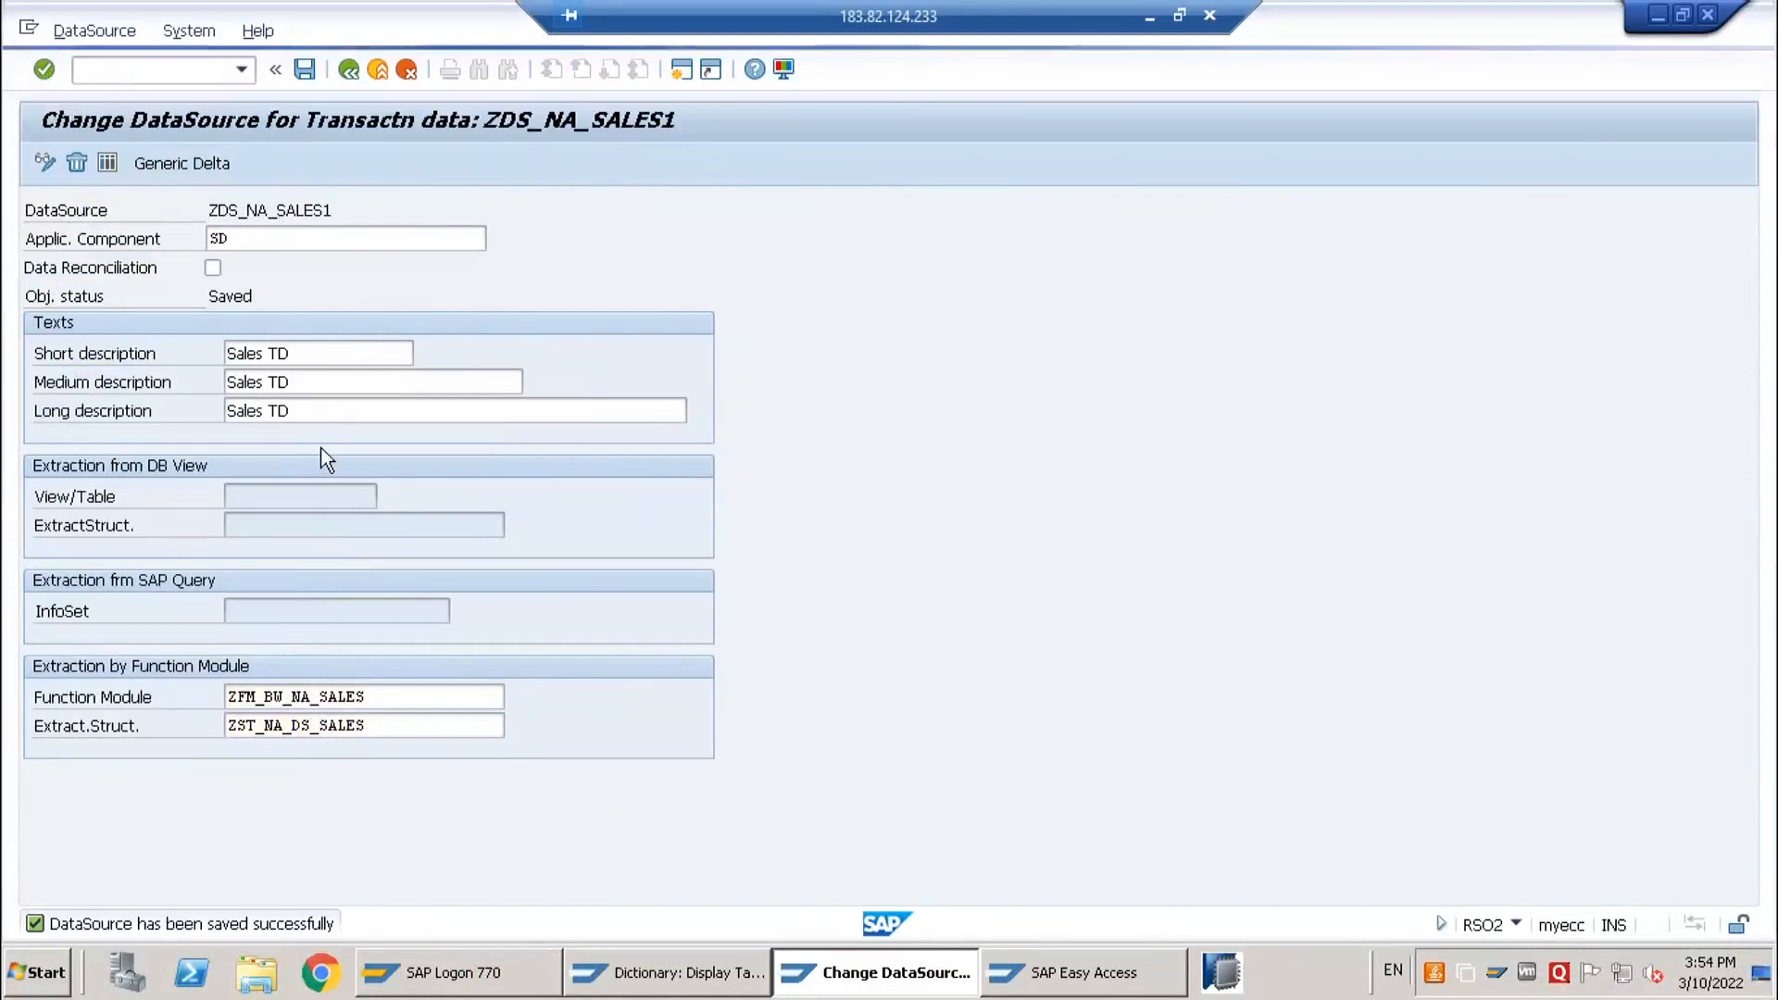
click(146, 329)
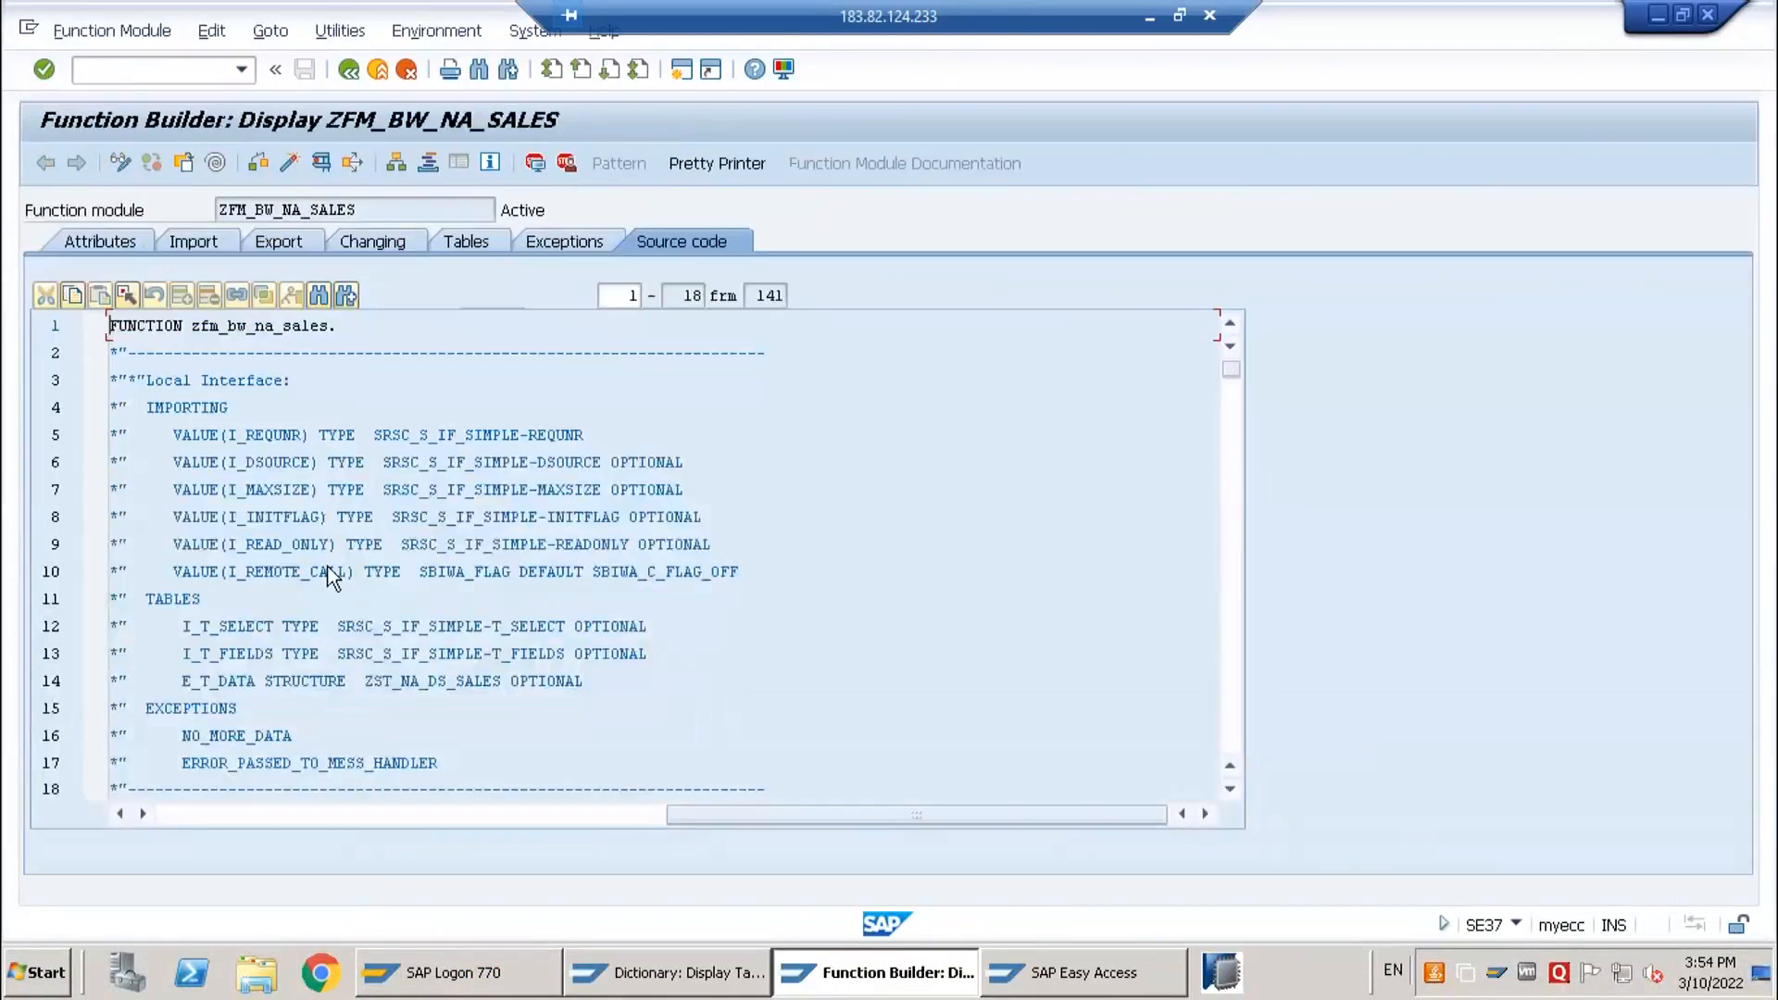
scroll(326, 565, down, 16)
scroll(329, 564, down, 16)
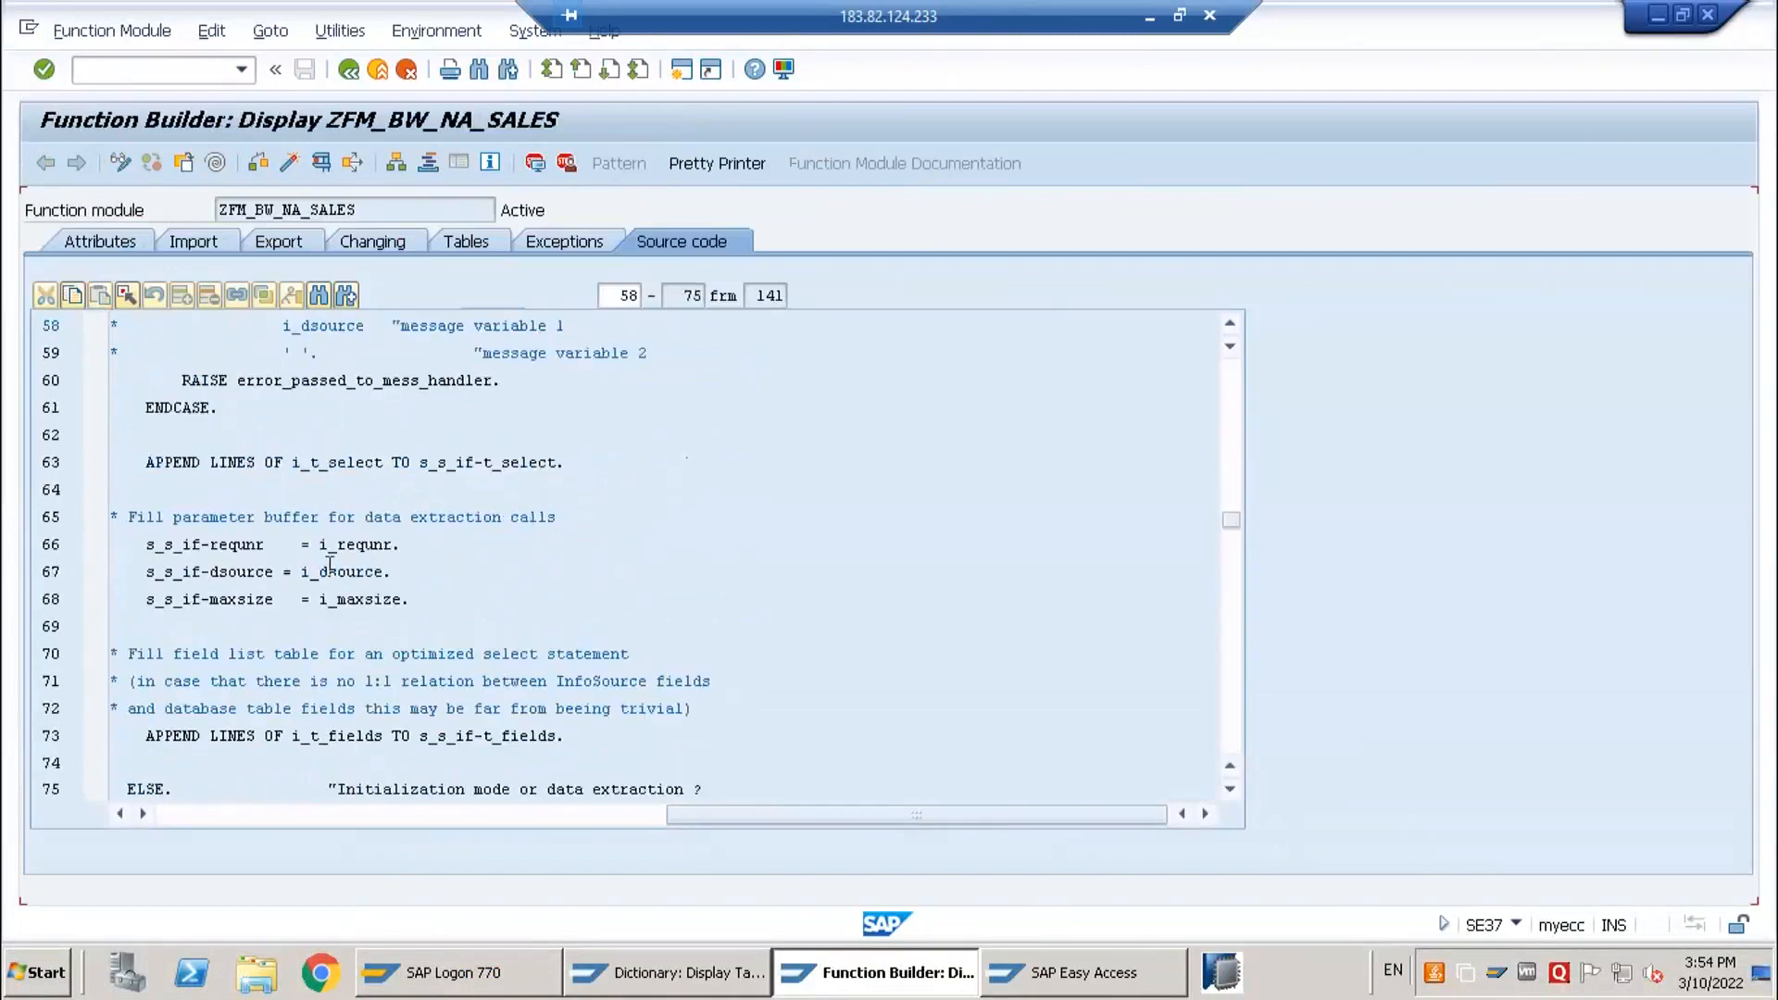
scroll(329, 564, up, 4)
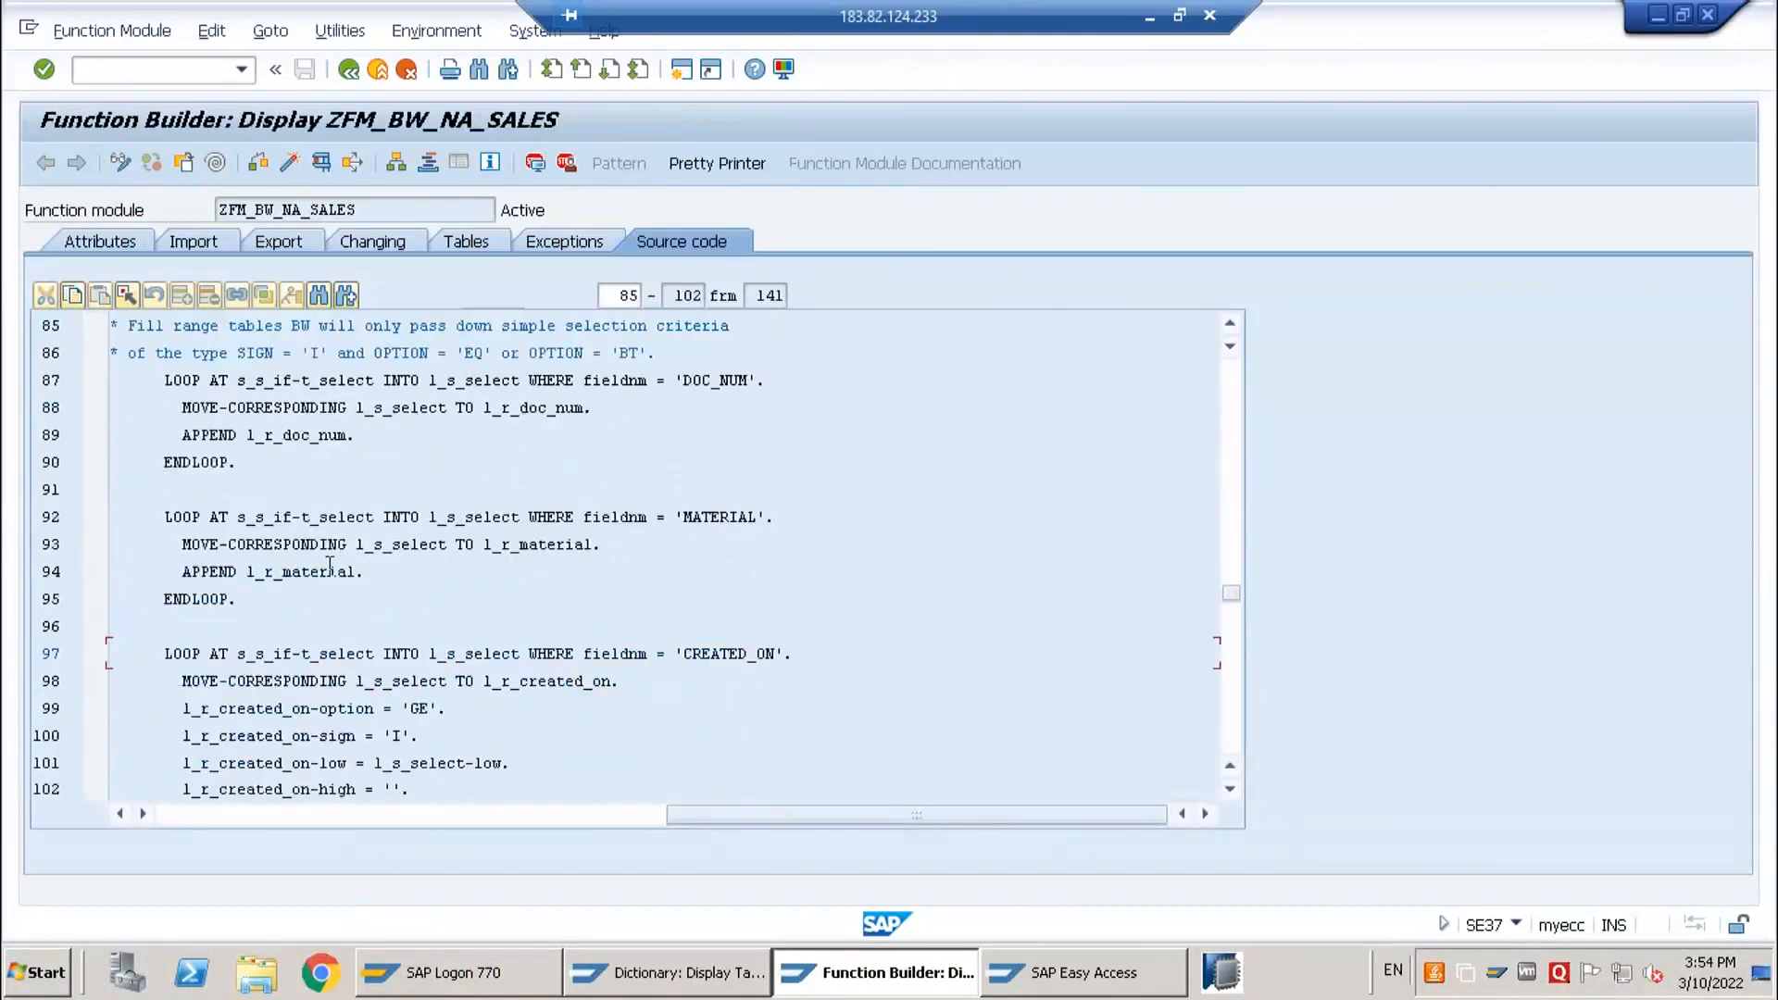
scroll(329, 563, down, 8)
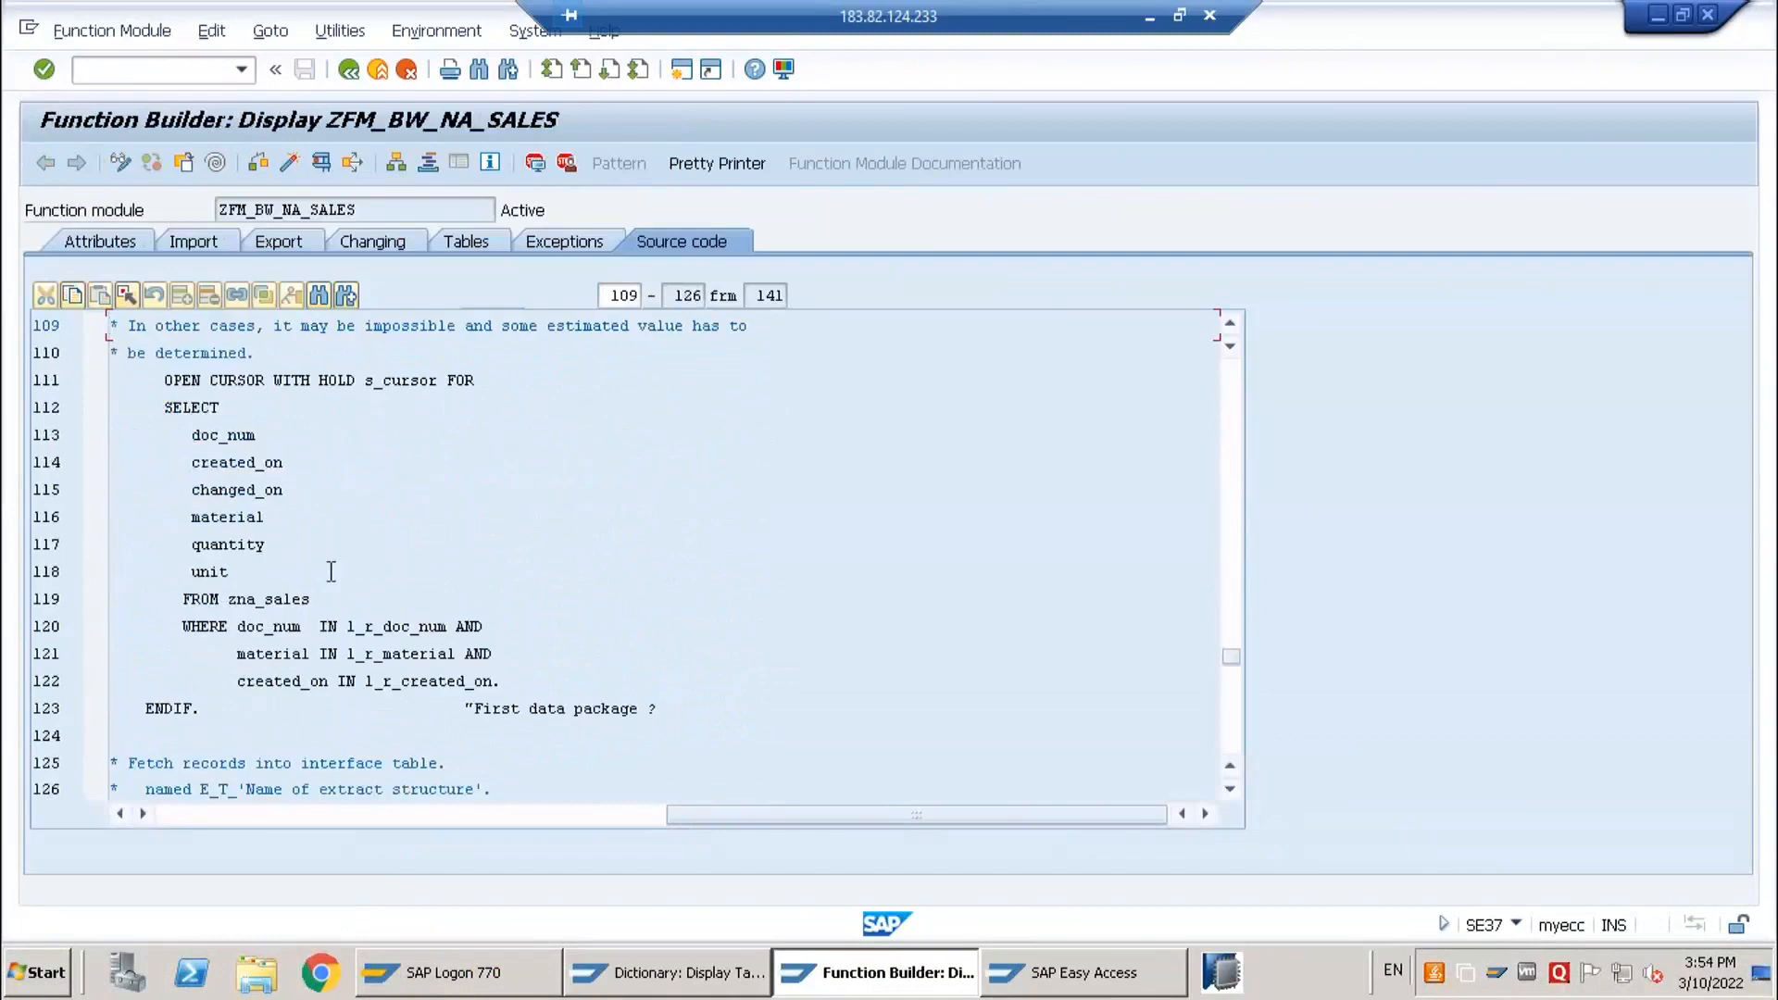
- Leave the Function Builder and return to the change screen of DataSource ZDS_NA_SALES1
click(345, 74)
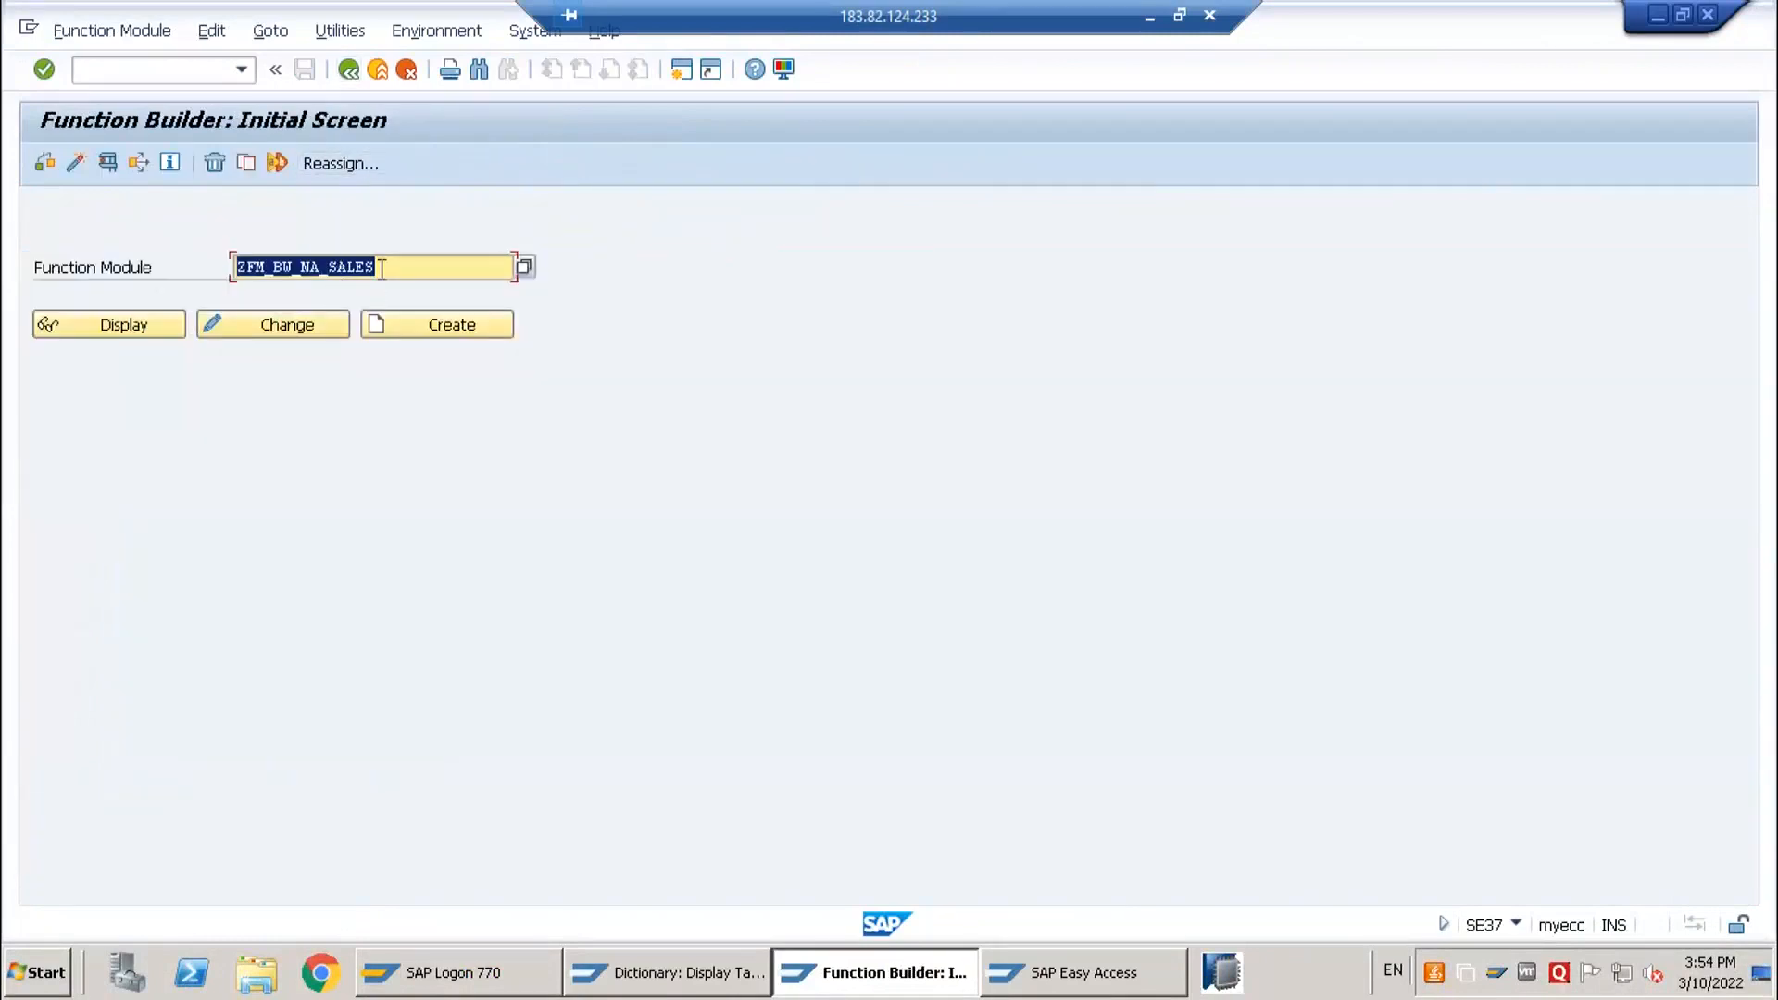
click(382, 269)
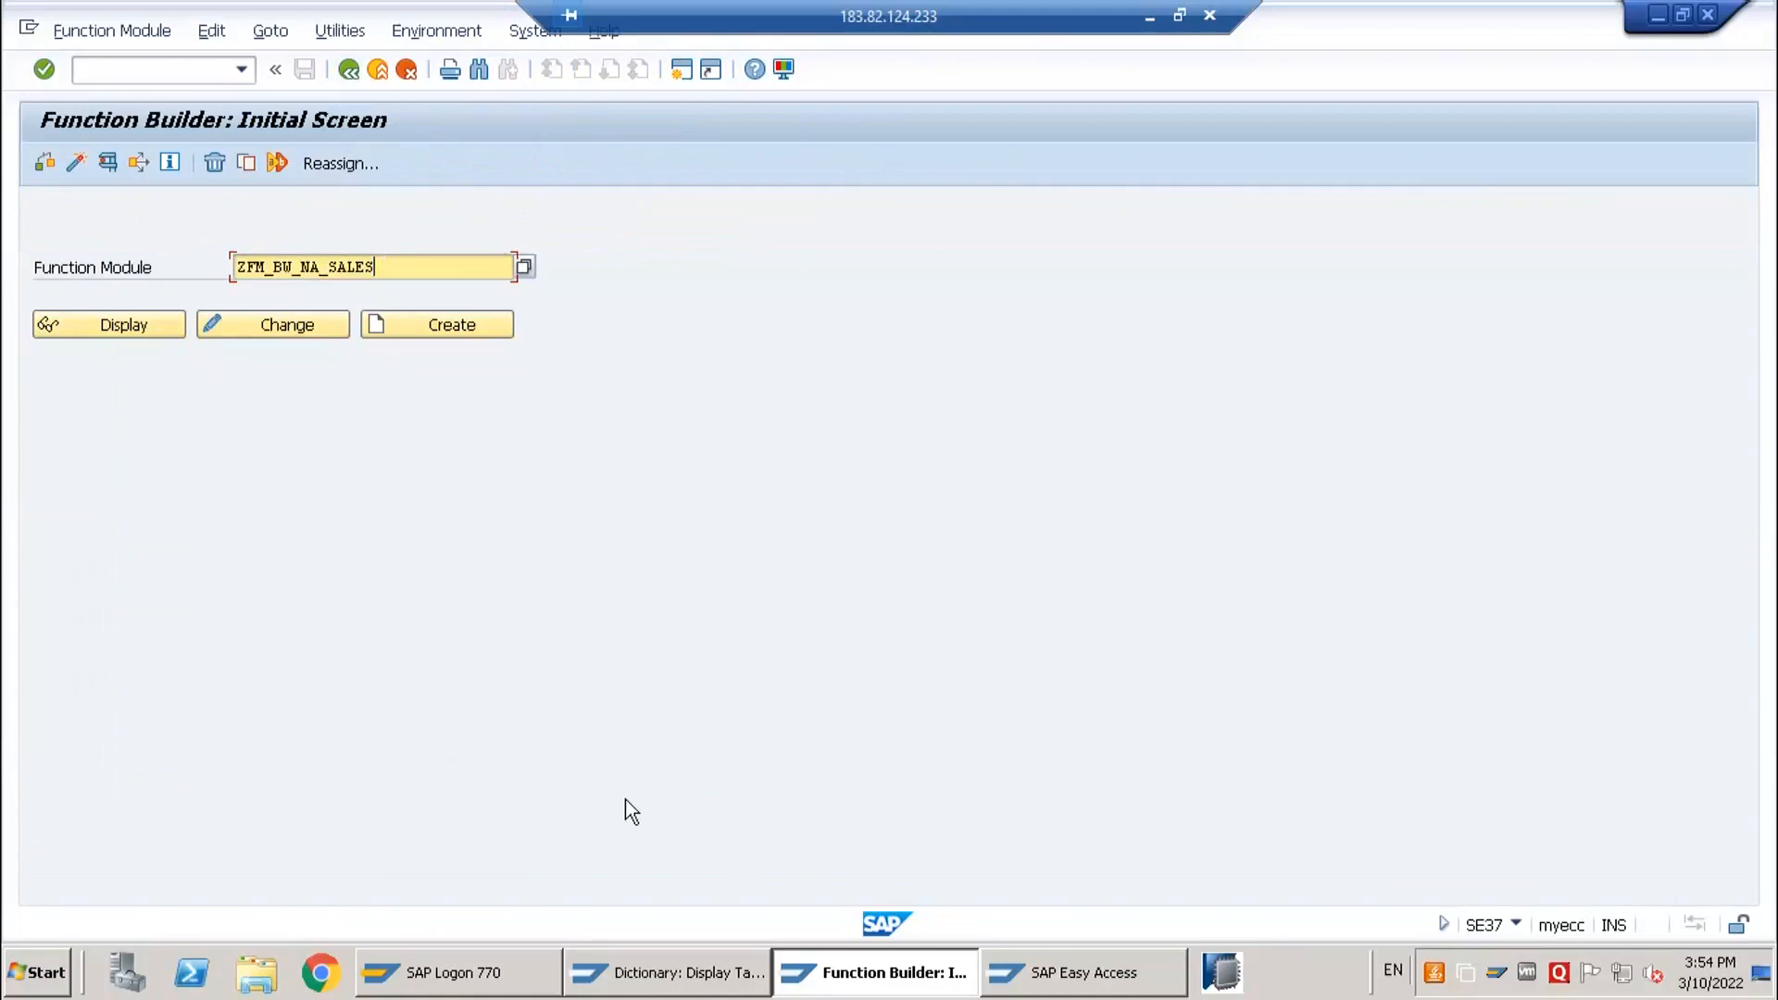
key(F3)
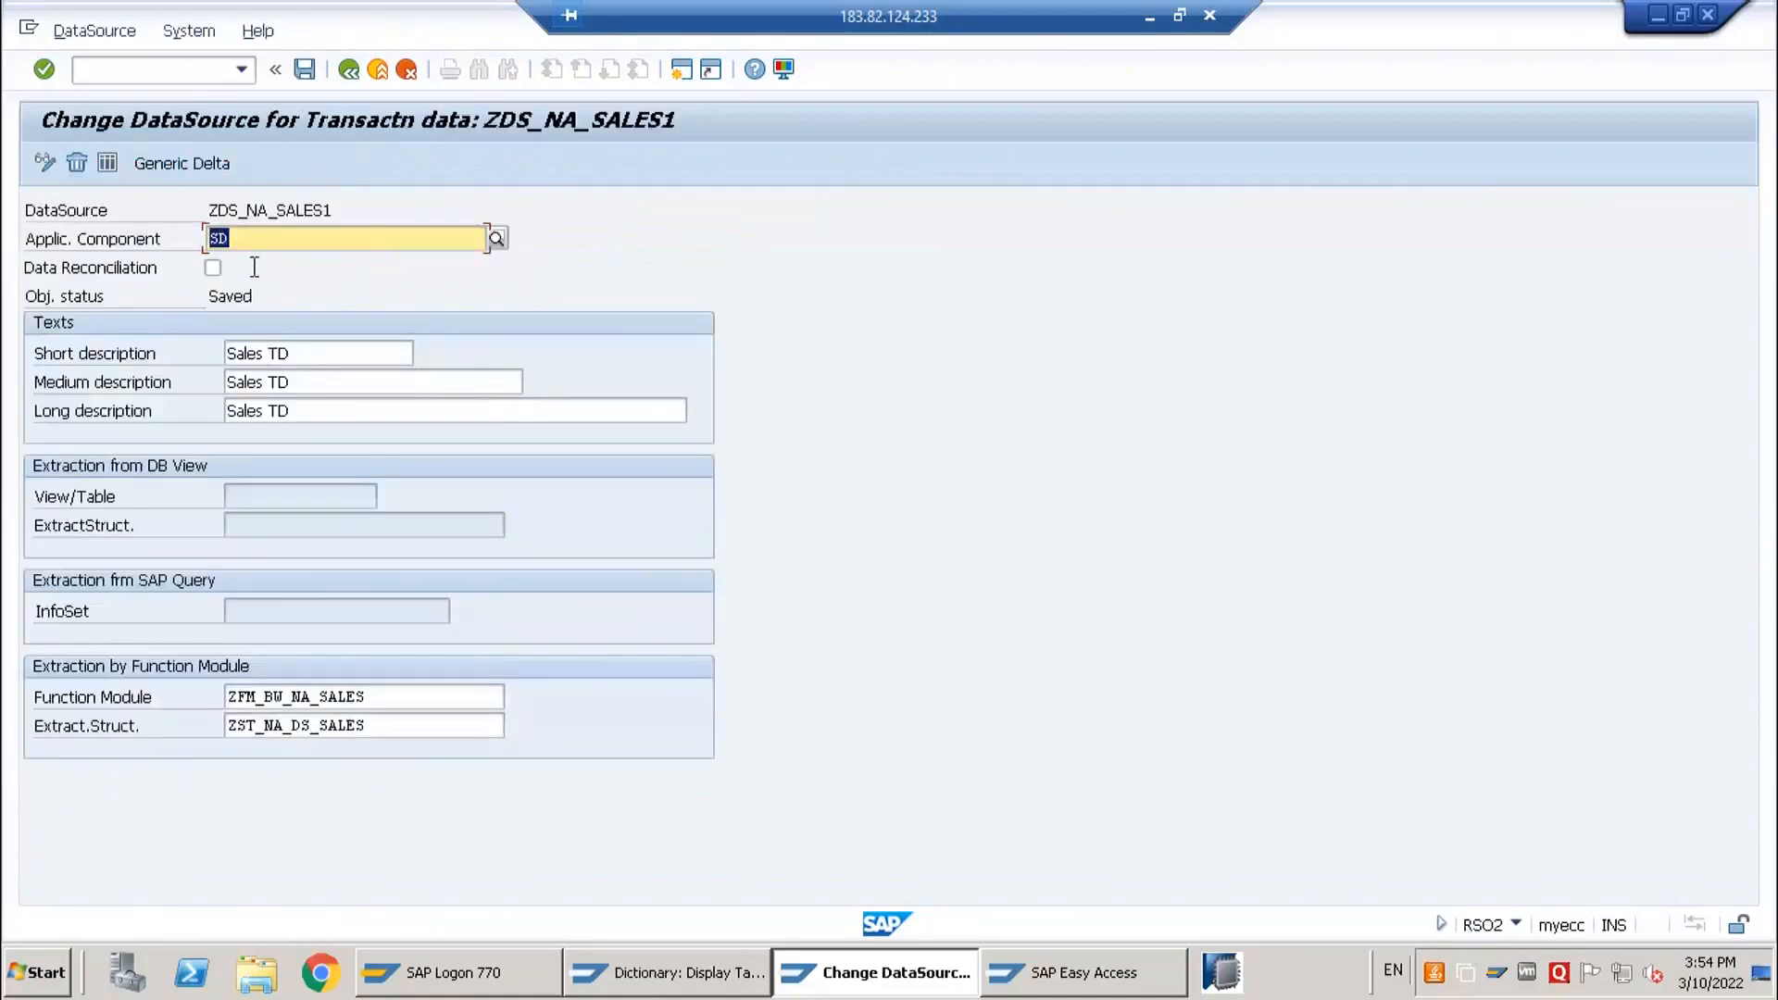
click(254, 241)
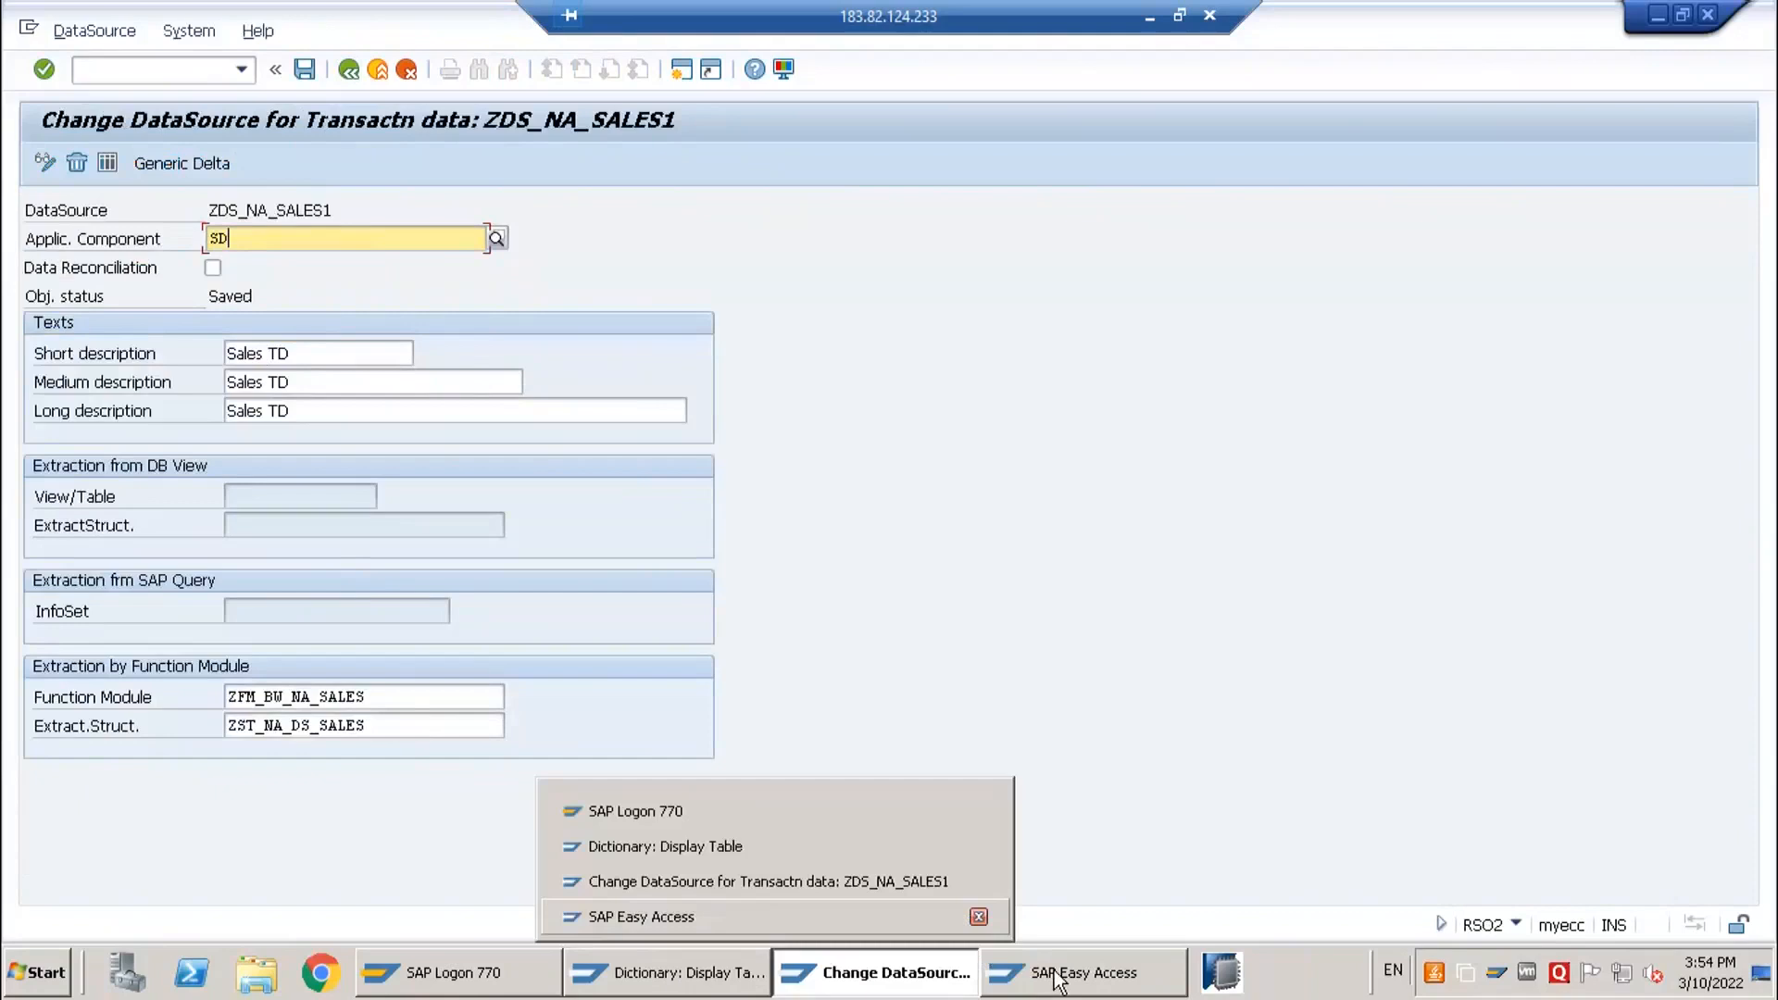
- Switch to the BW system's SAP Easy Access session and open the DataSource Repository with transaction /nrsds
click(1058, 977)
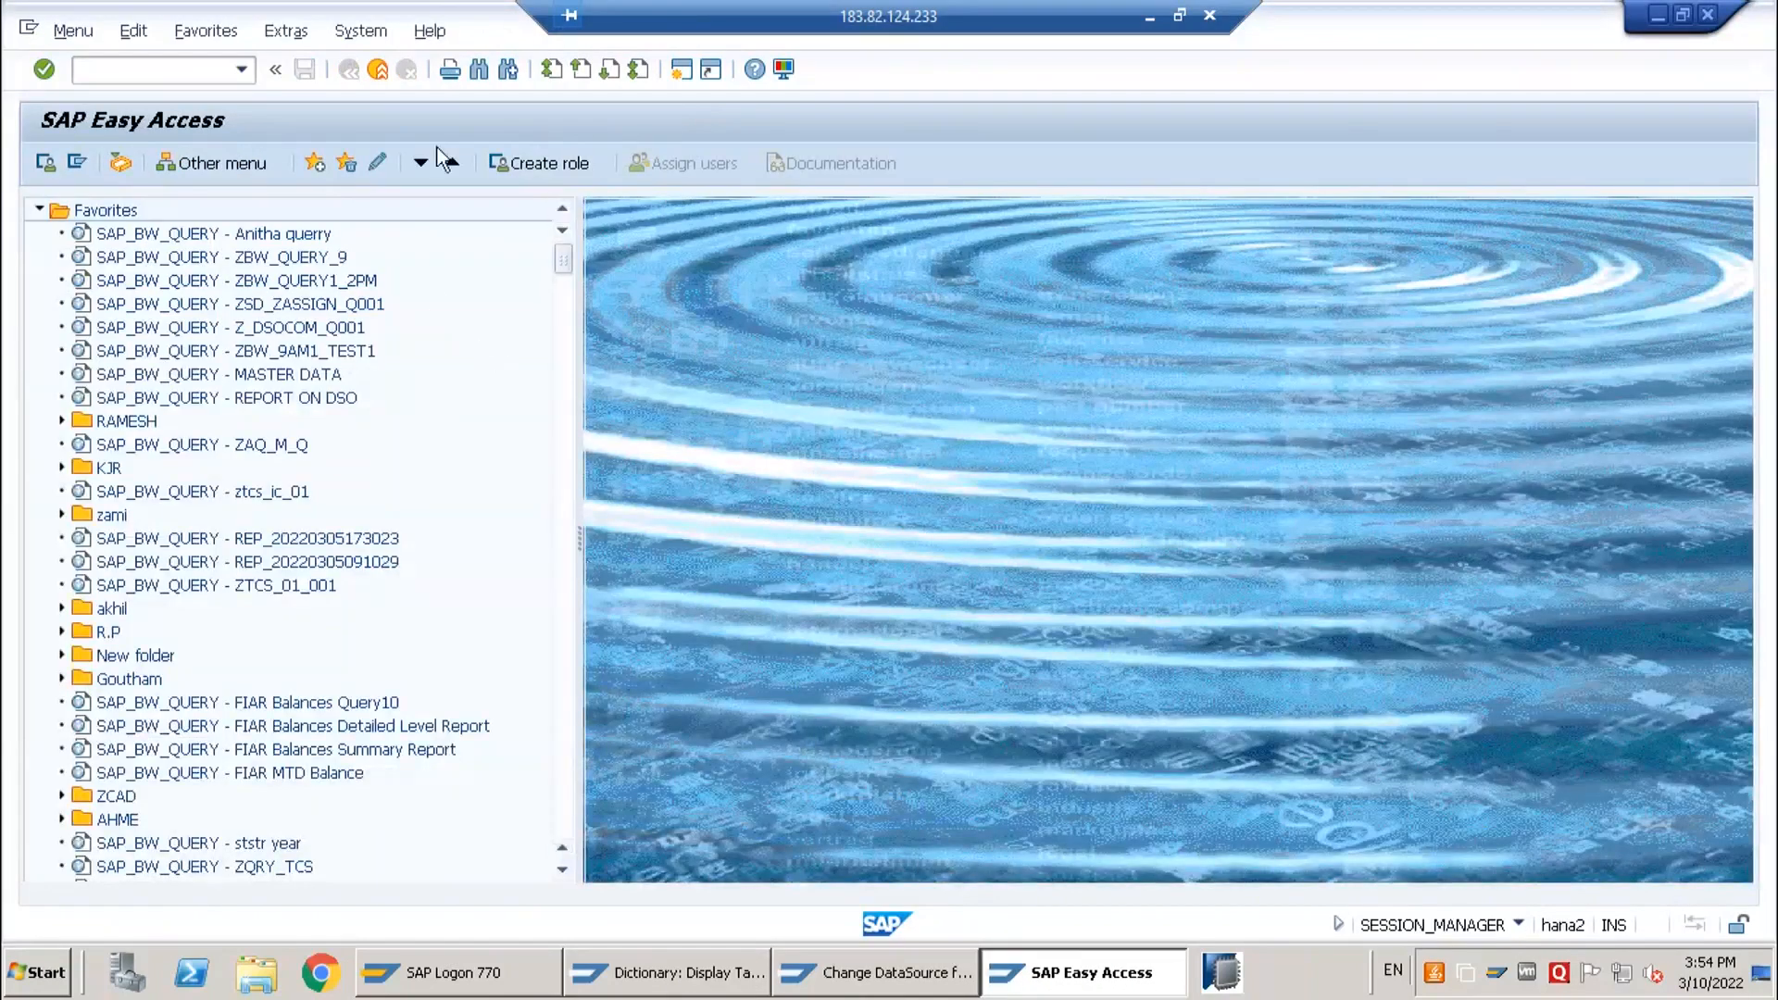
click(172, 73)
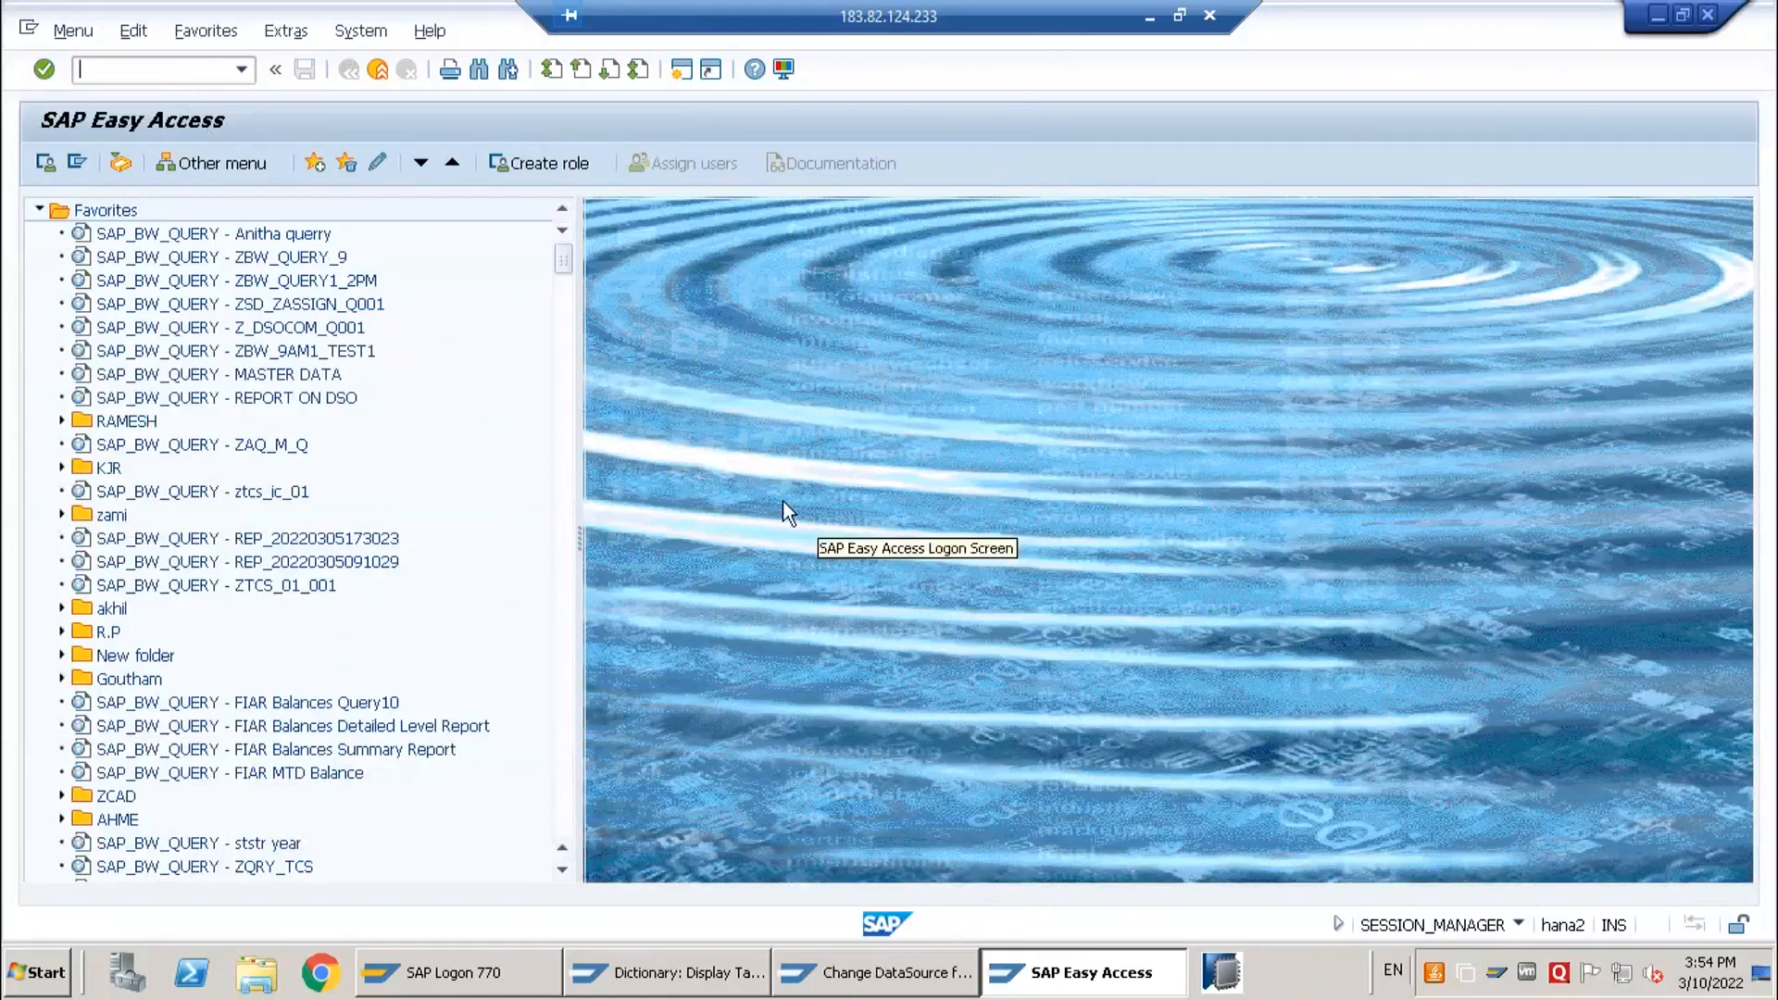
text(/n)
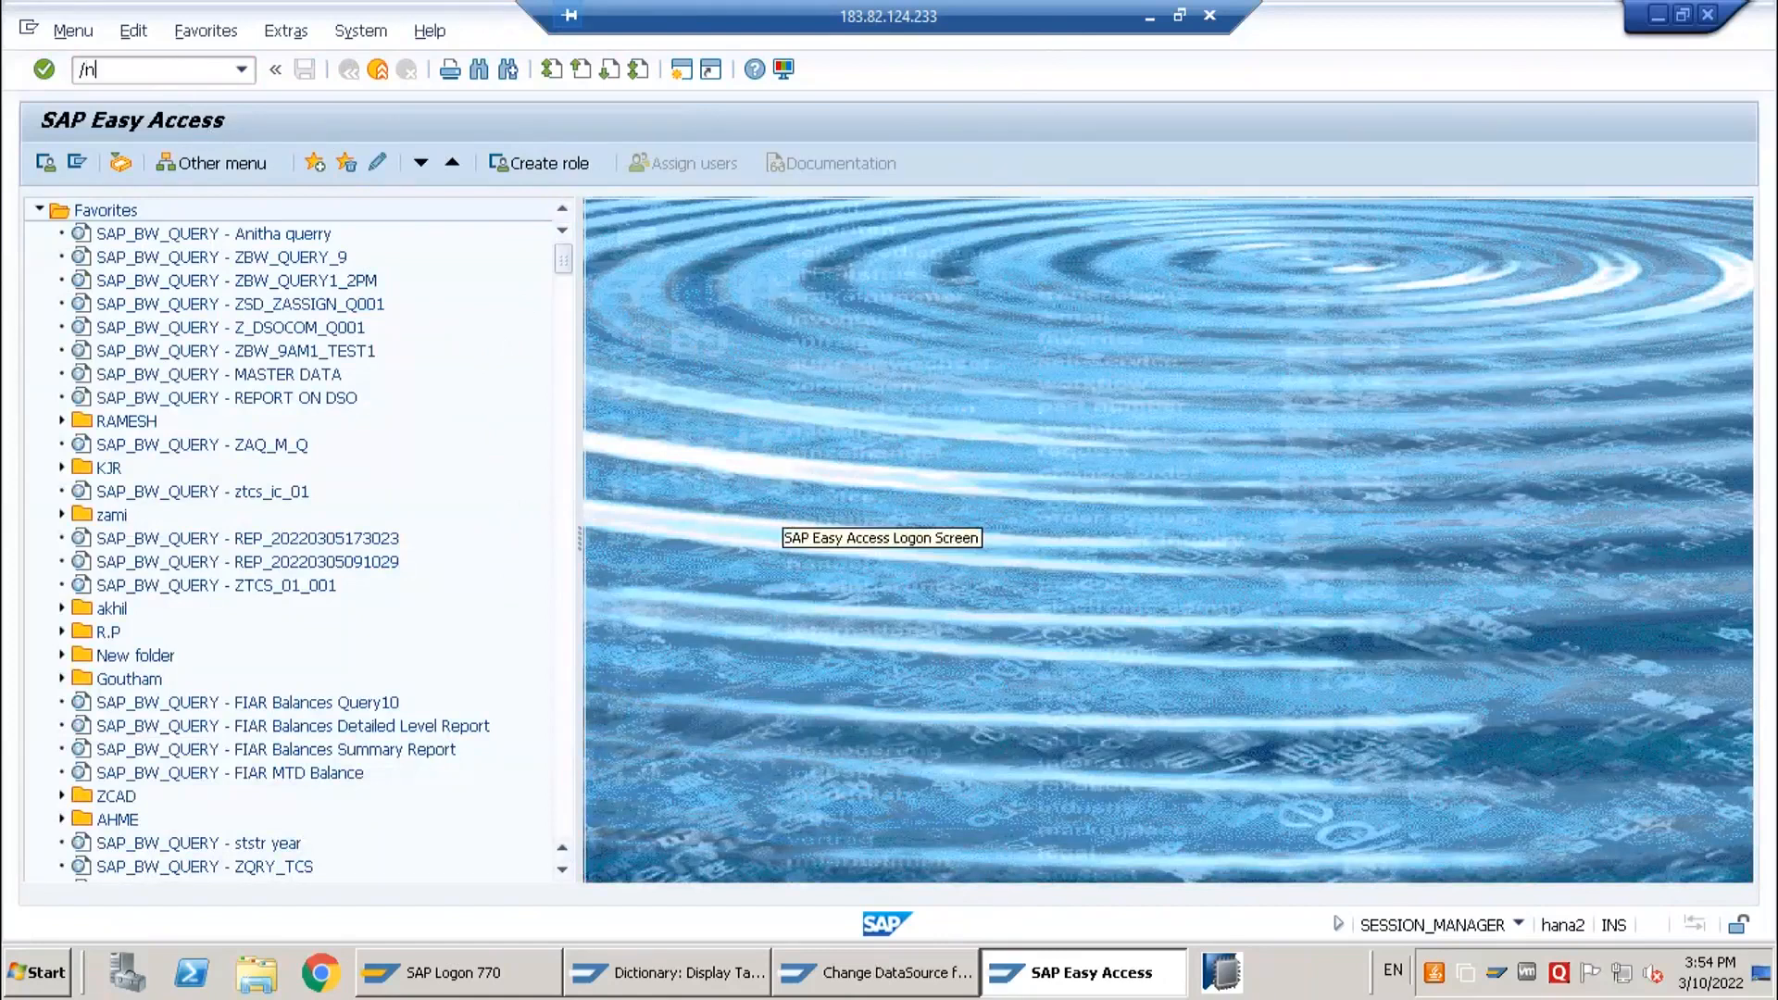
text(rsds)
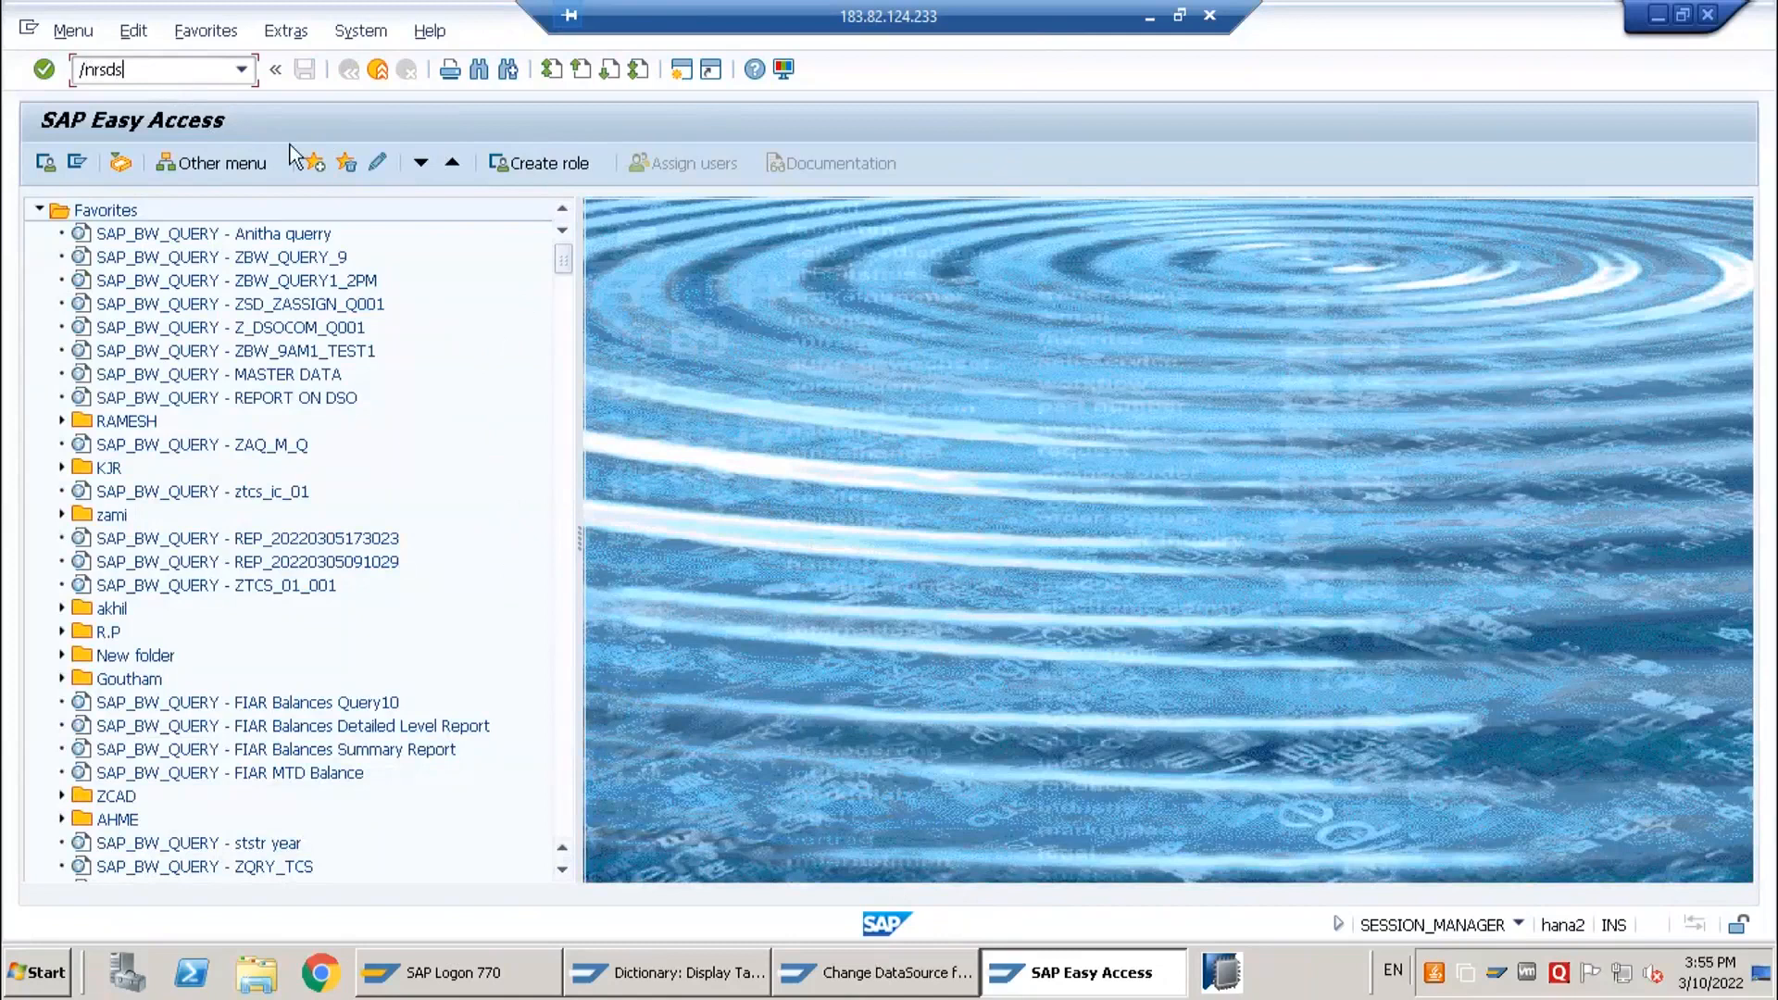
key(Return)
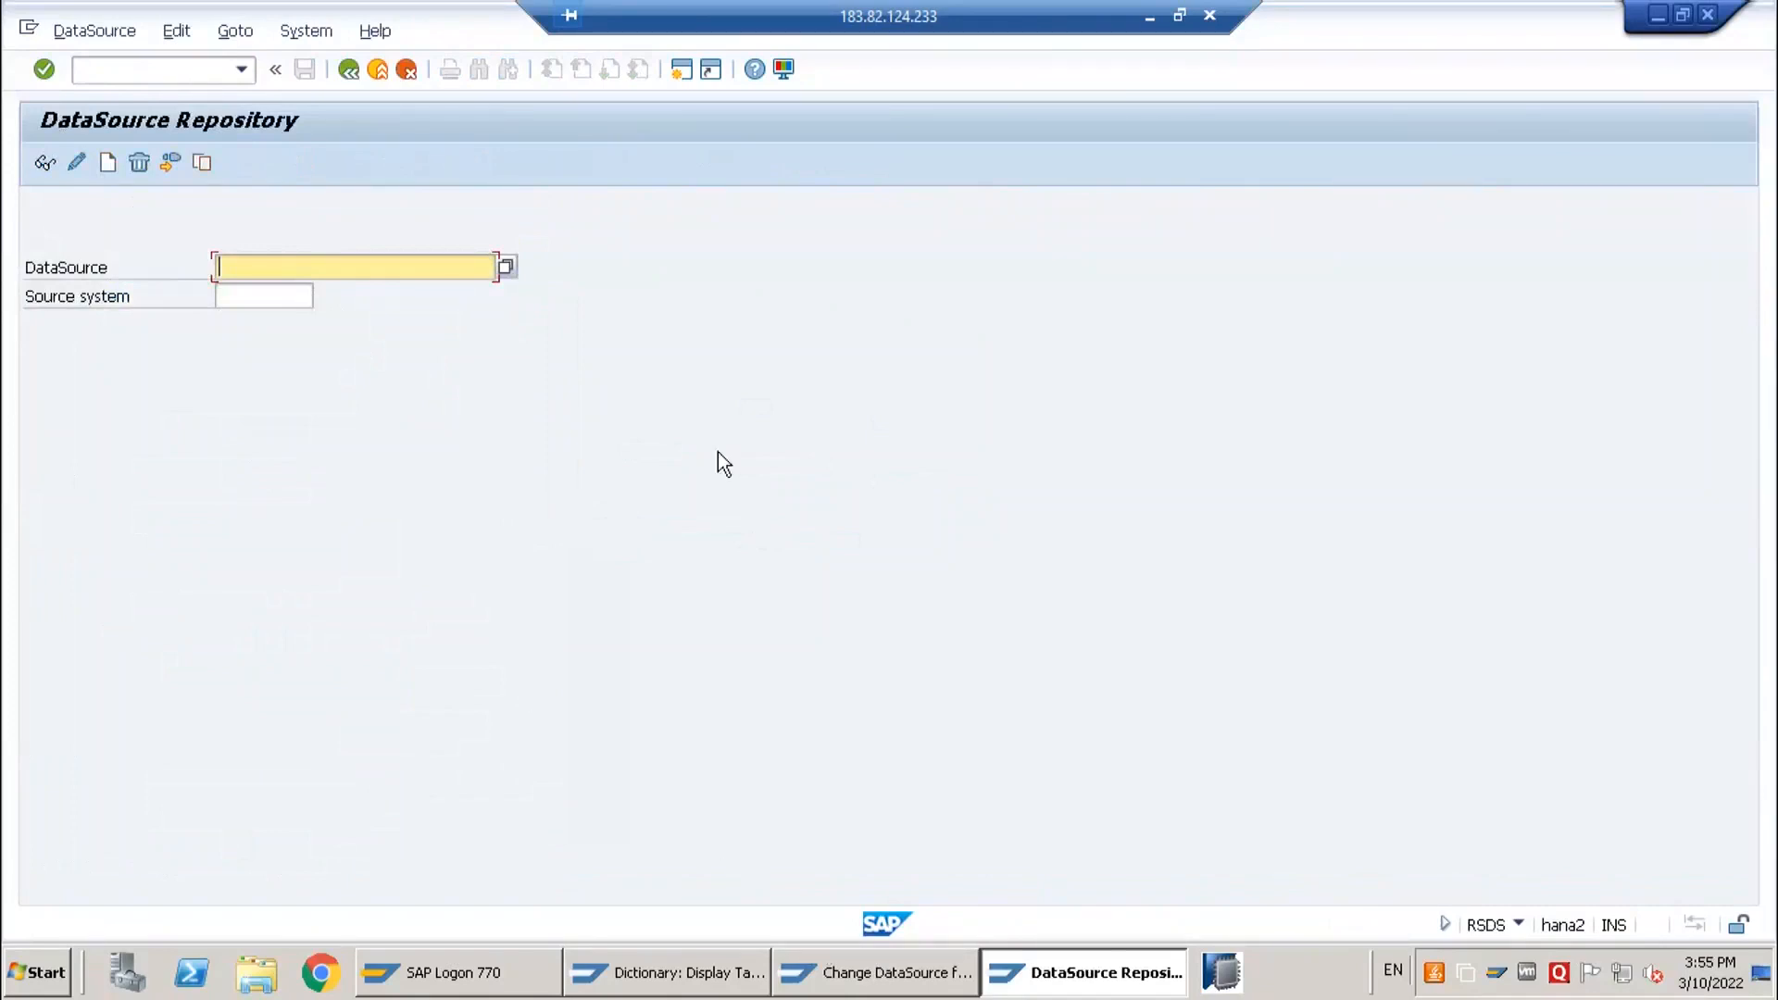
- Copy the name ZDS_NA_SALES1 from the ECC DataSource into the repository's DataSource field and set the source system to NEWECC800
click(891, 974)
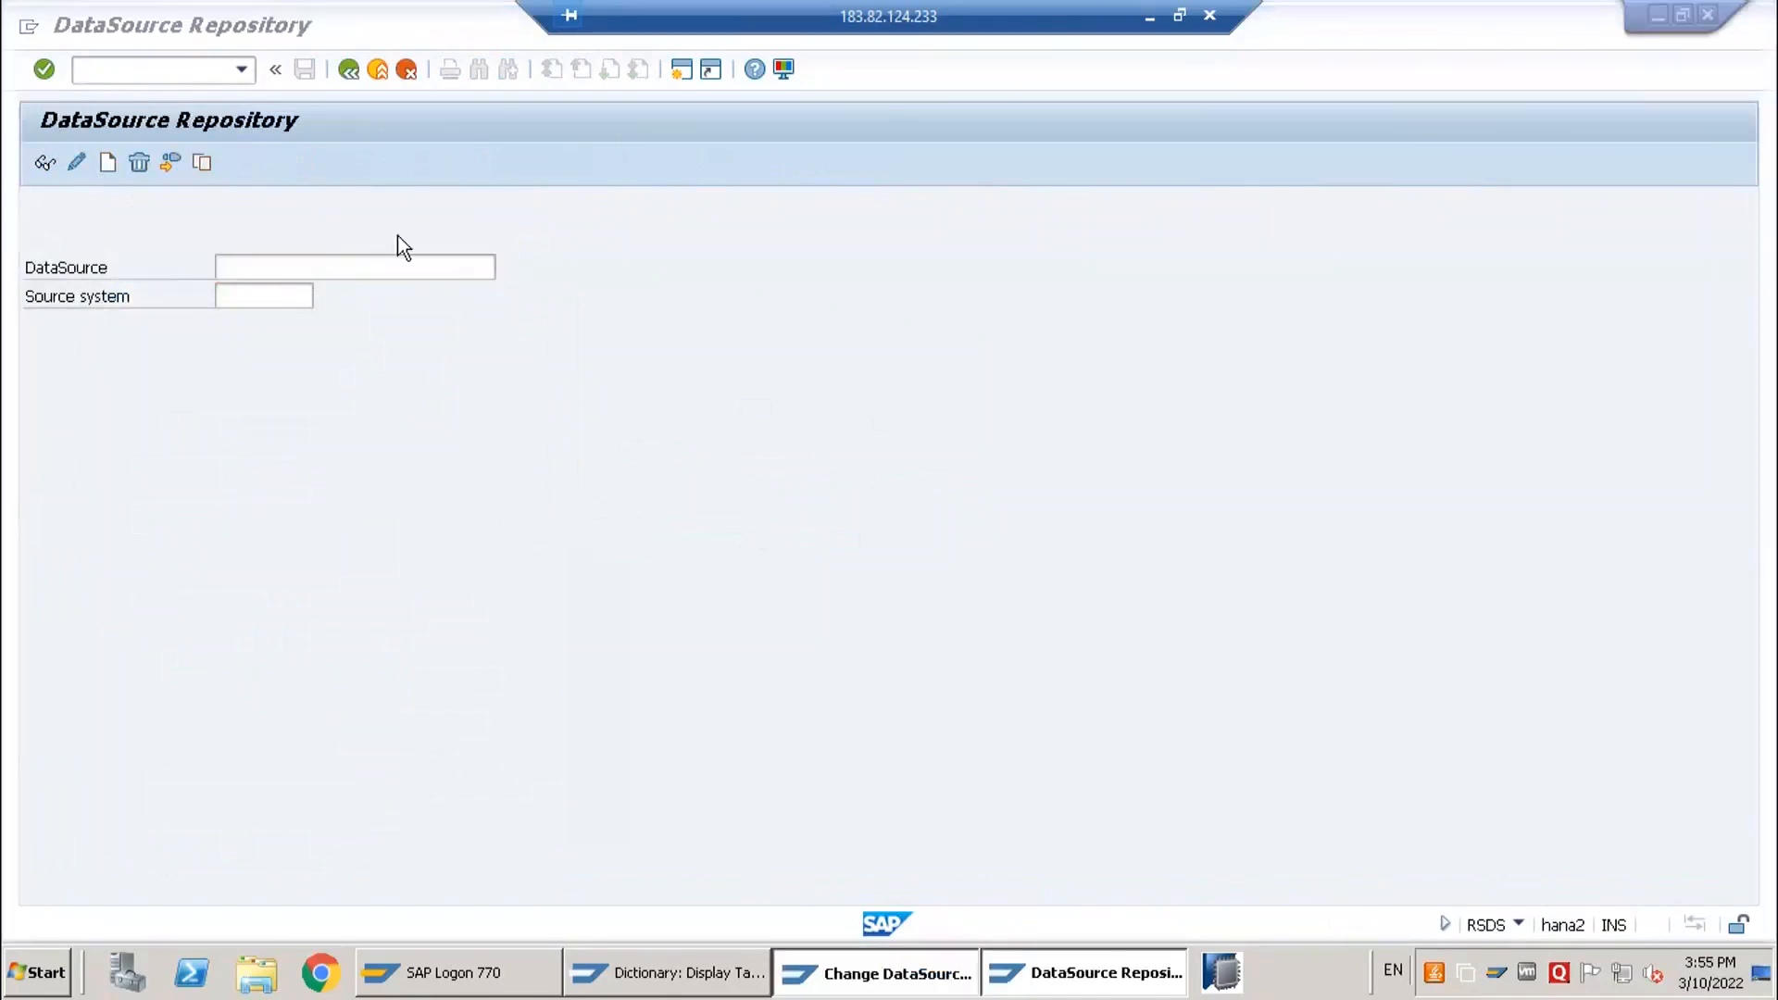
drag(342, 209, 203, 212)
key(ctrl+c)
click(357, 210)
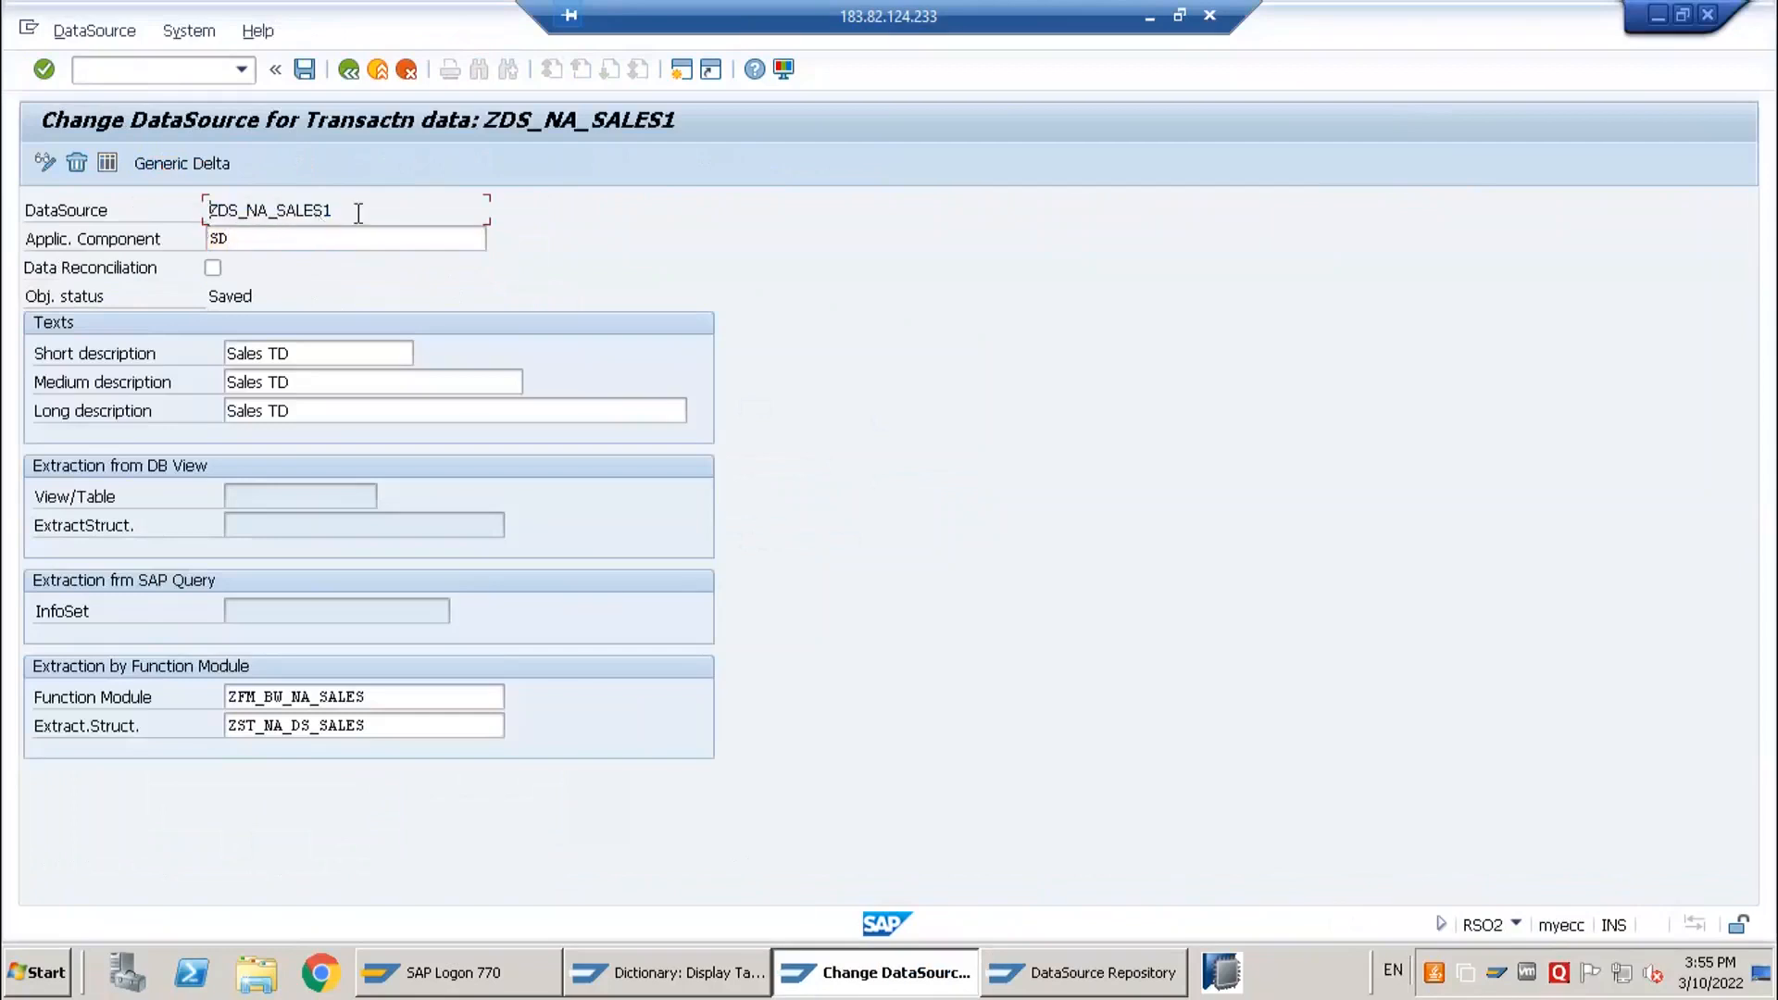
key(alt+Tab)
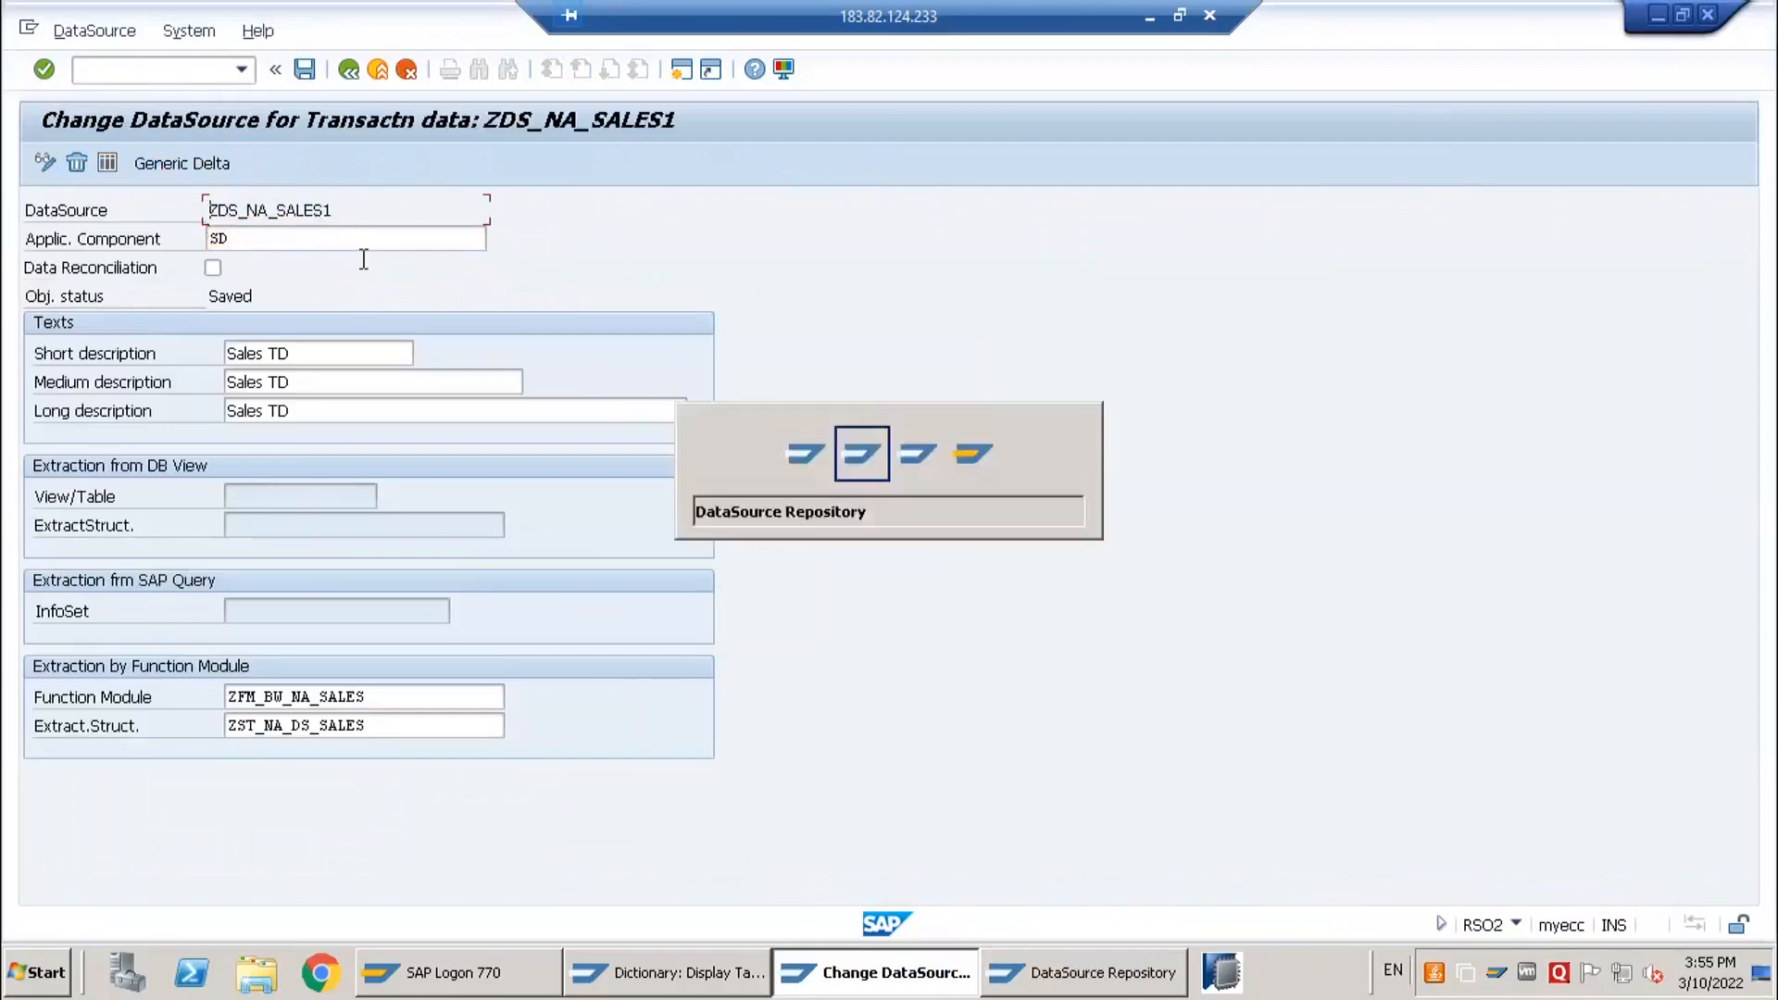
key(ctrl+v)
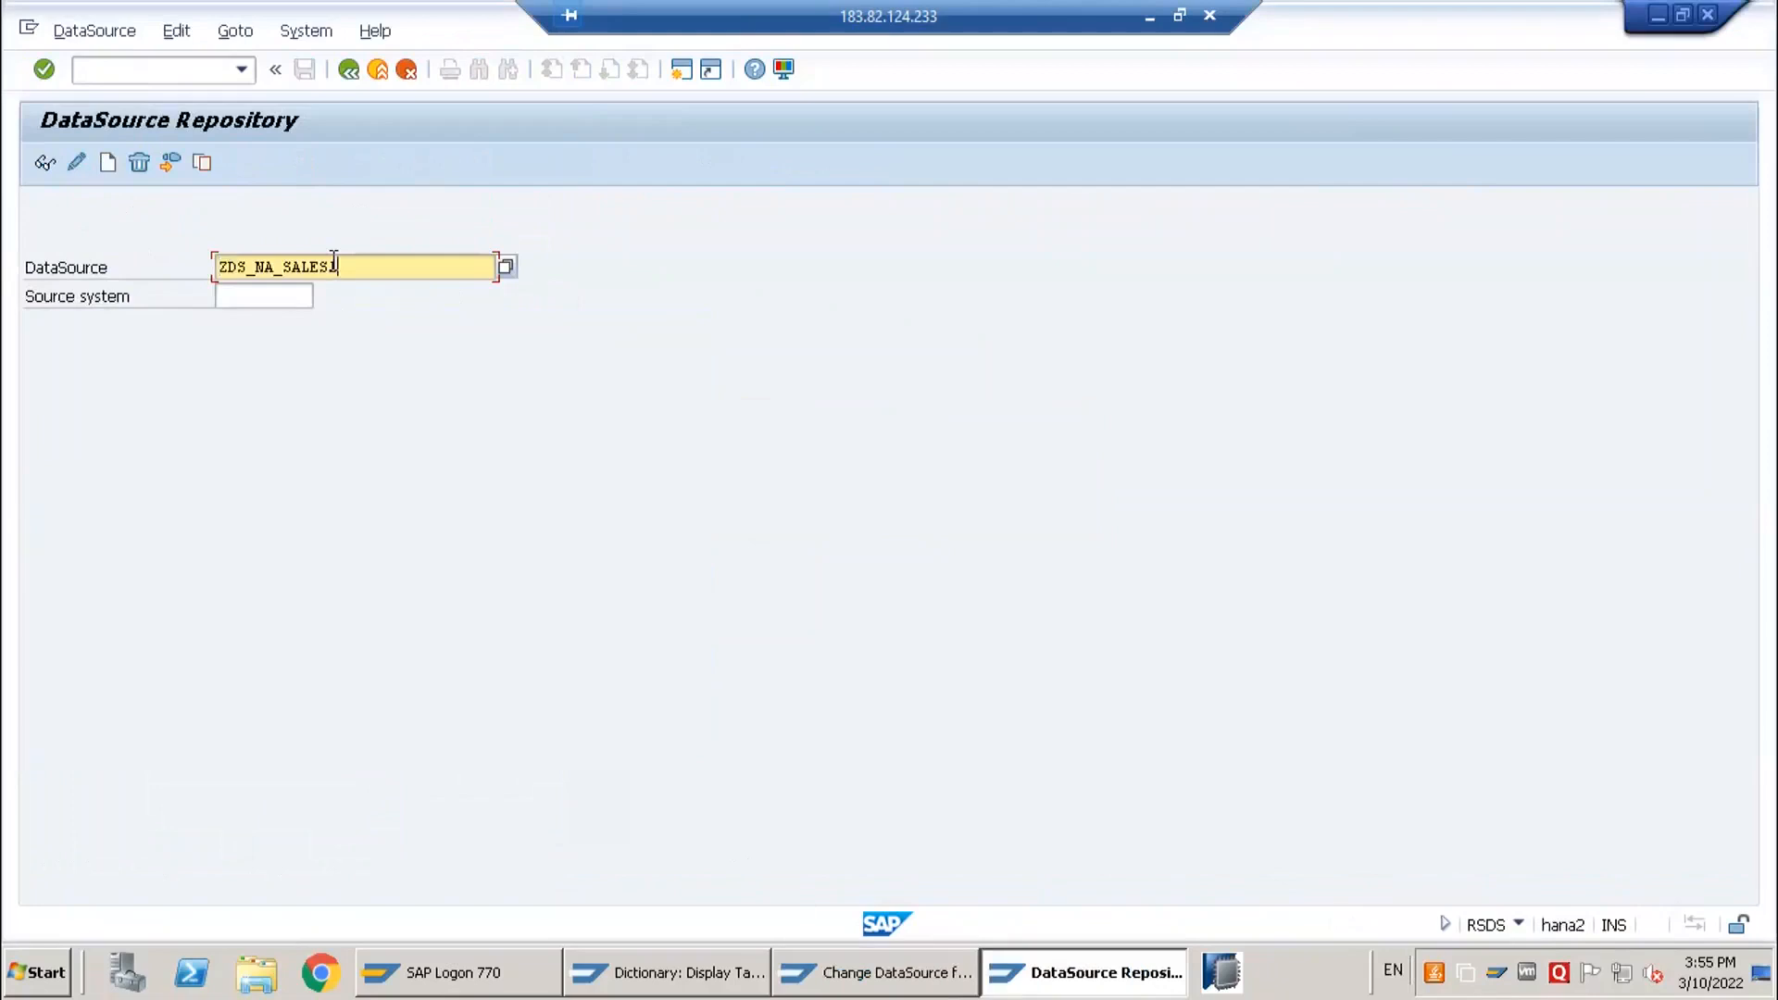
key(Tab)
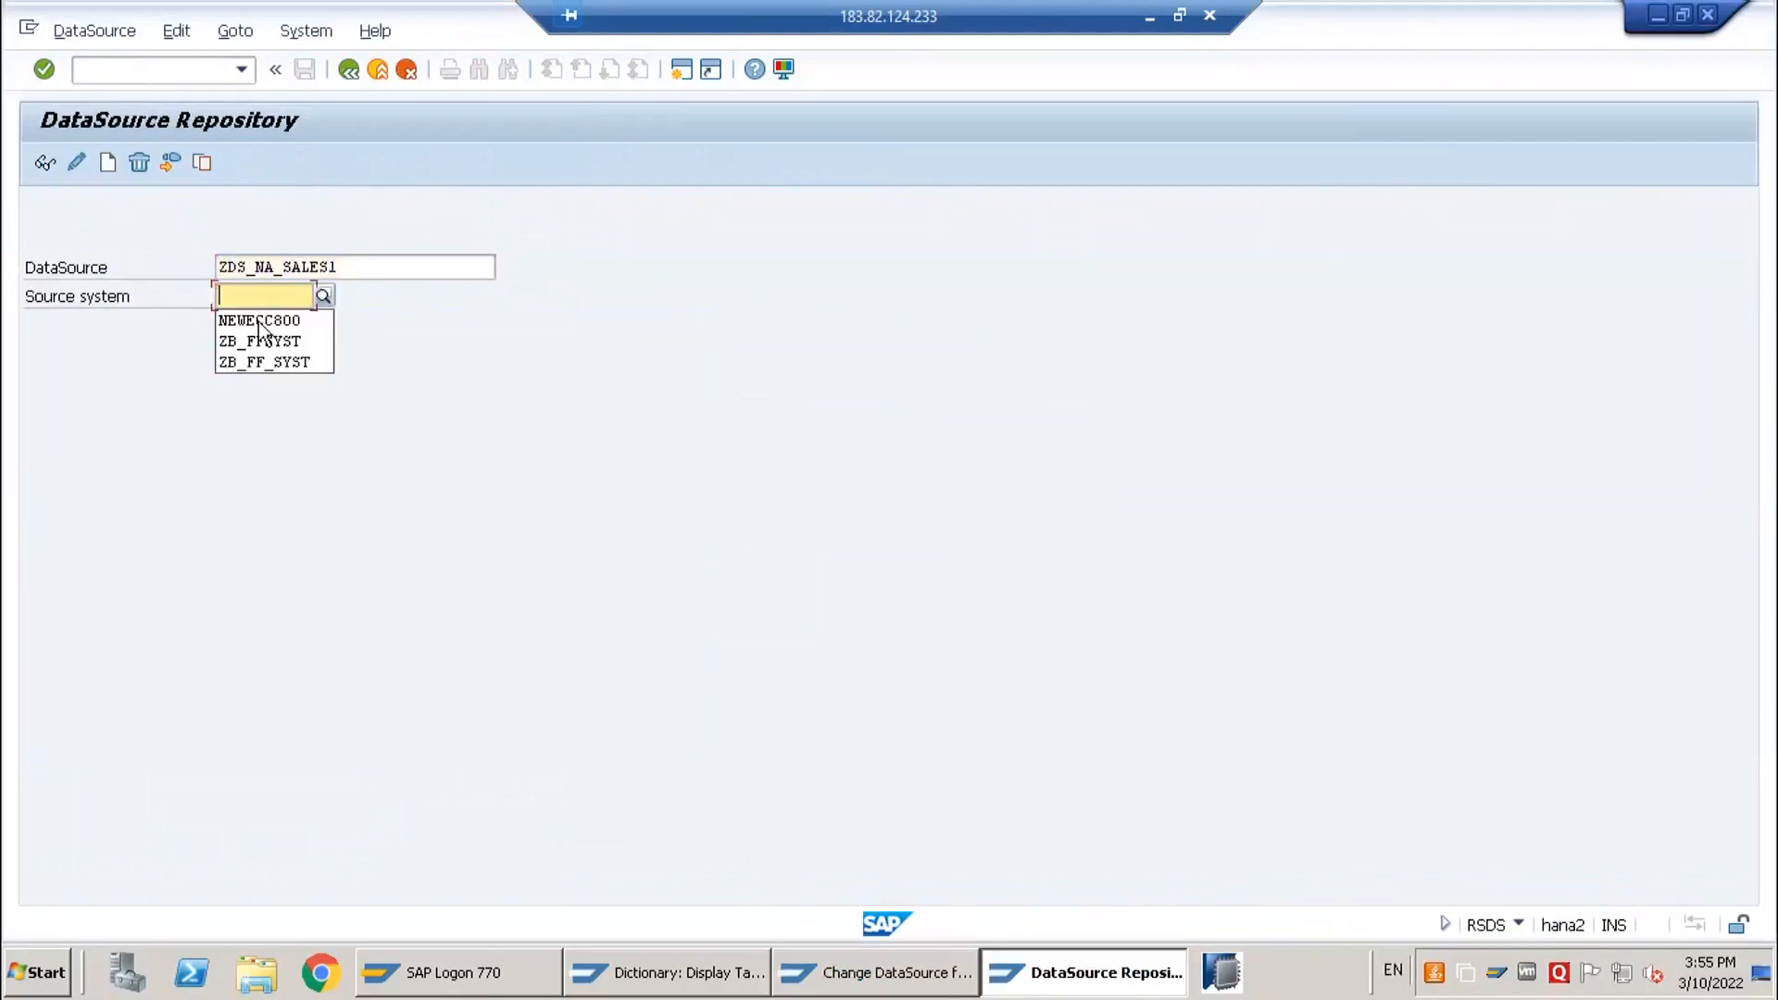
click(253, 321)
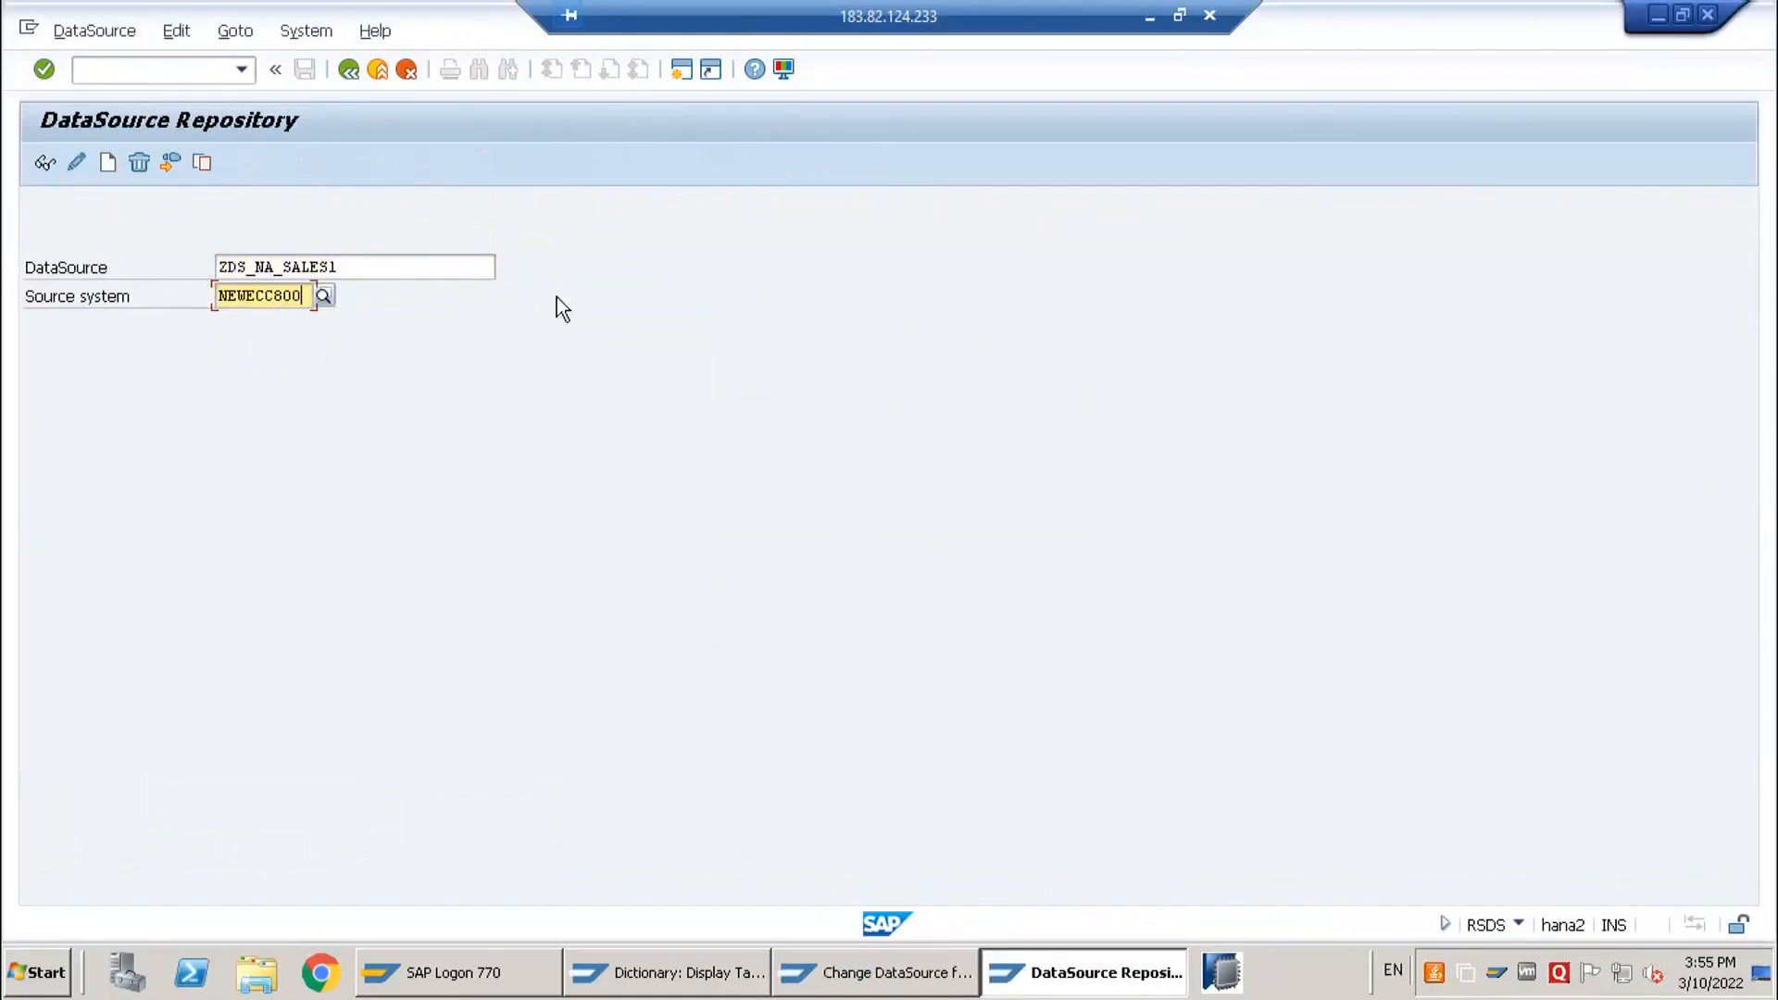
- Replicate DataSource ZDS_NA_SALES1 from NEWECC800 with the default replication settings and accept its creation as an RSDS object
key(alt+Tab)
click(1093, 975)
click(78, 31)
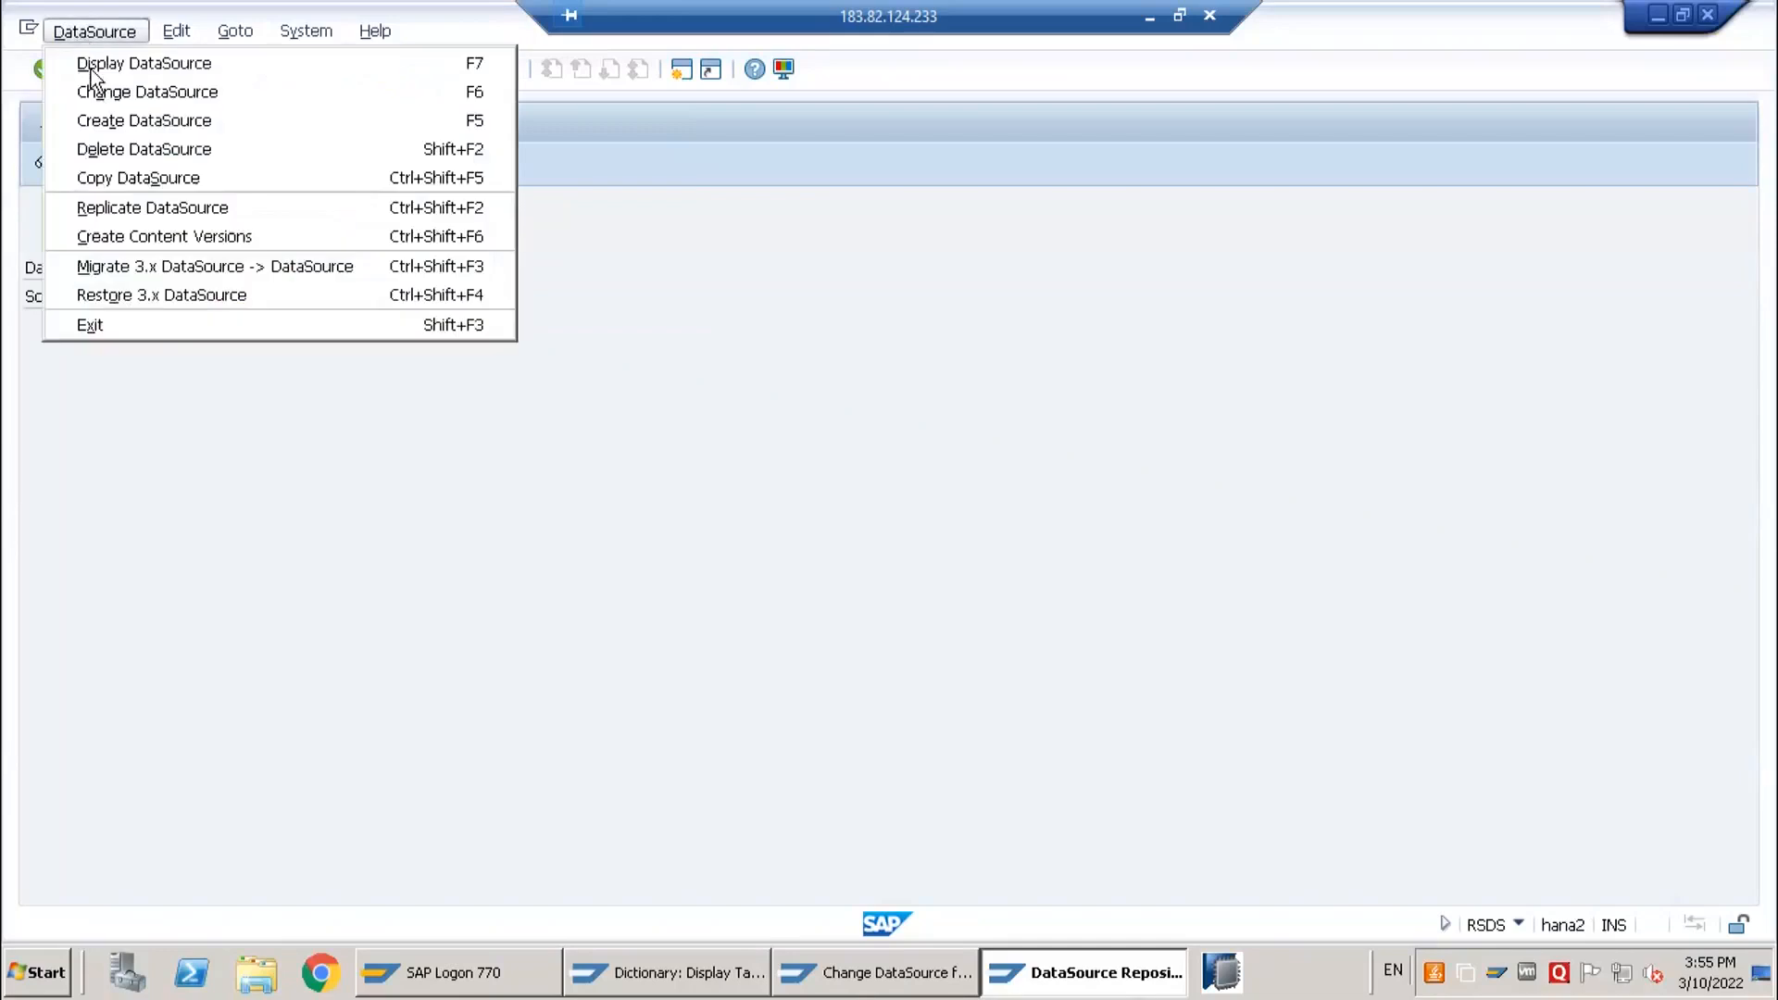
click(159, 207)
drag(286, 224, 400, 131)
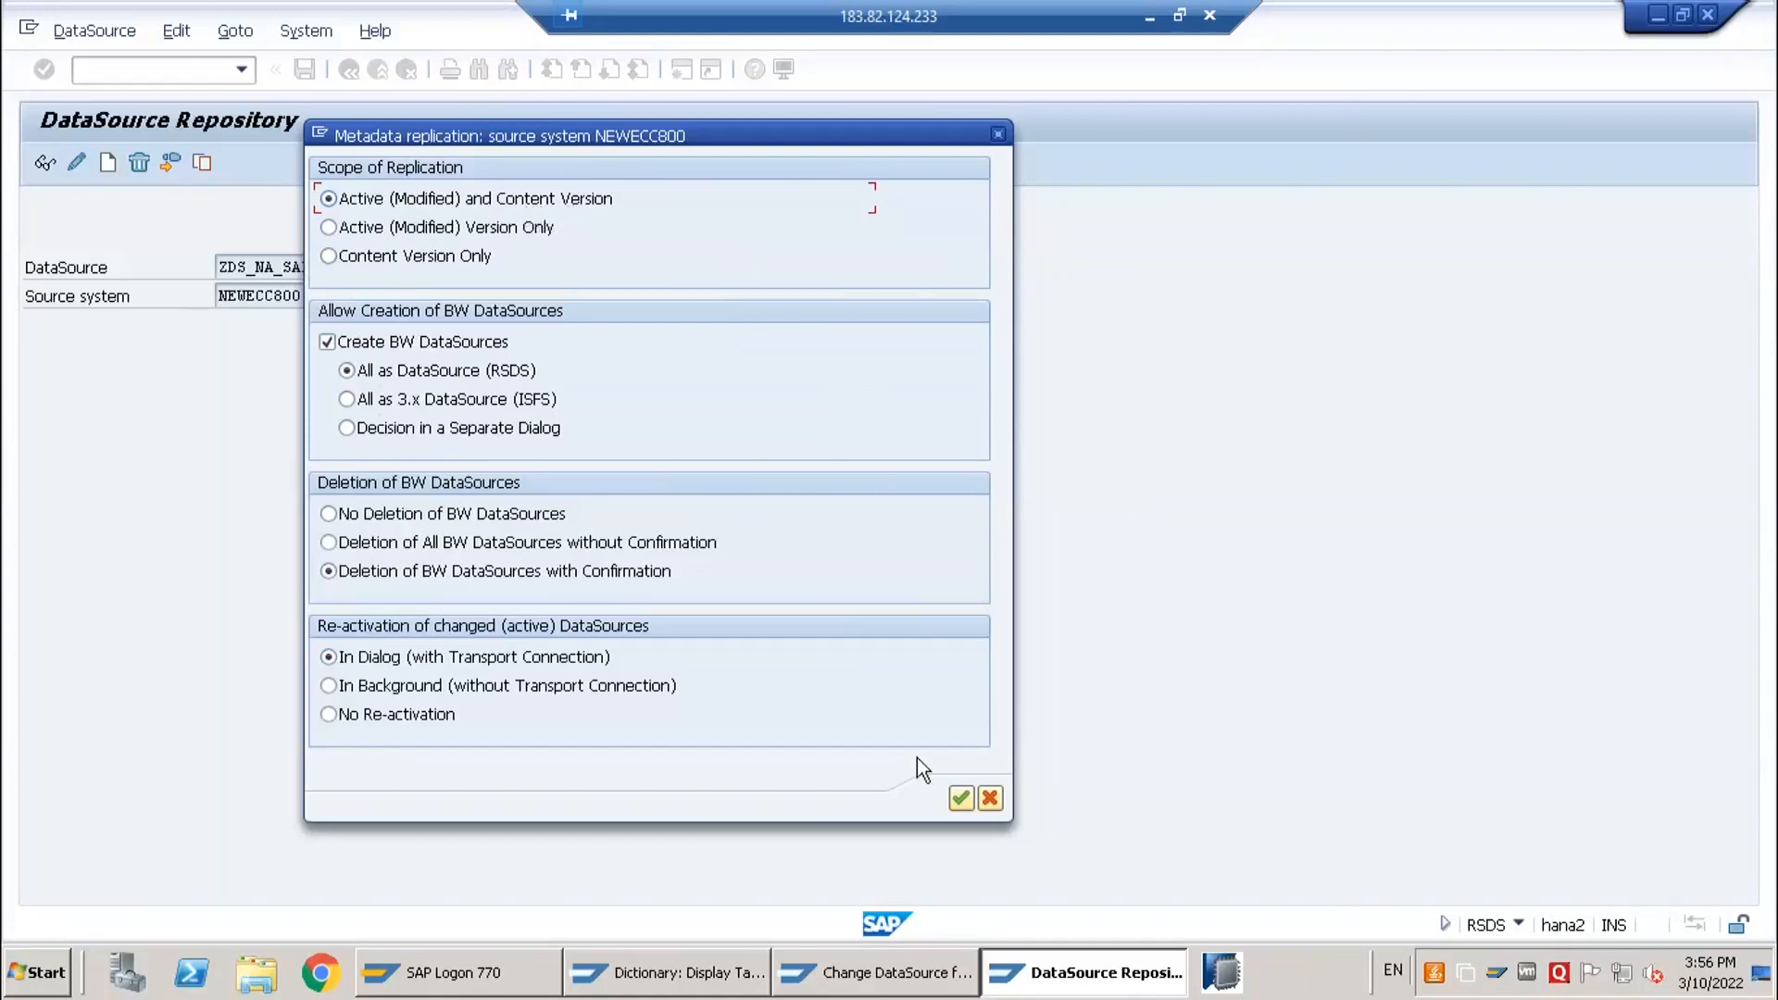
click(956, 802)
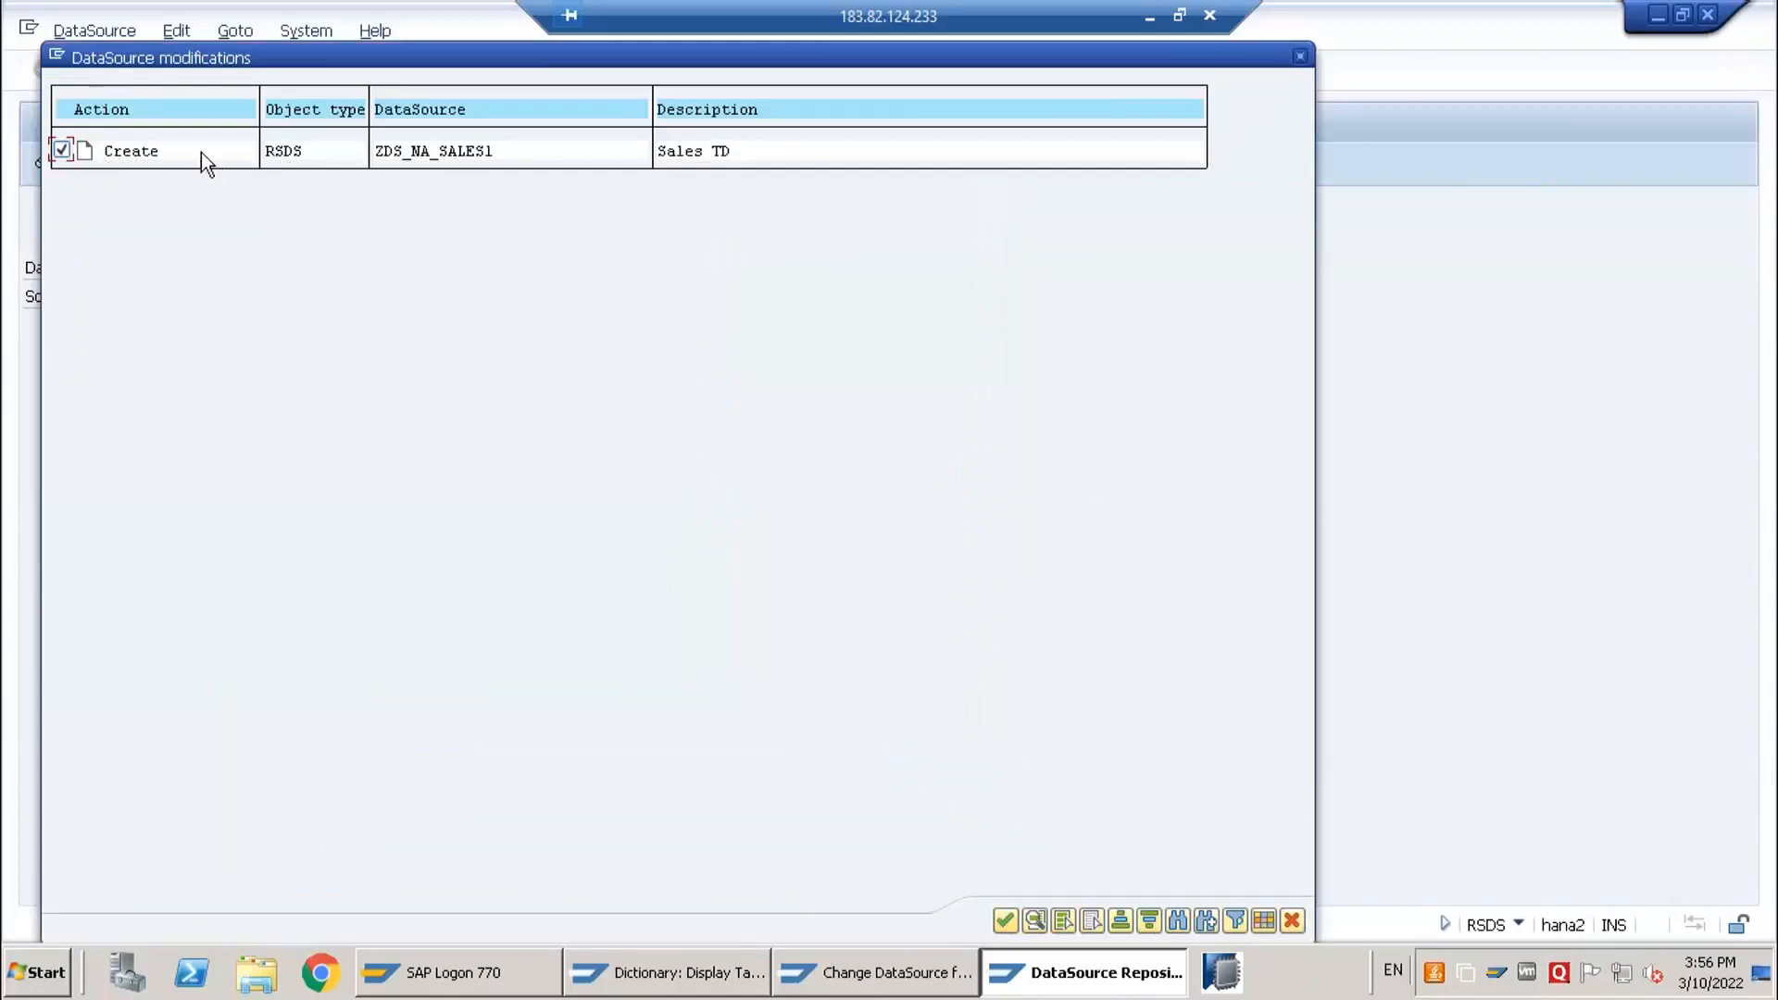
click(1006, 919)
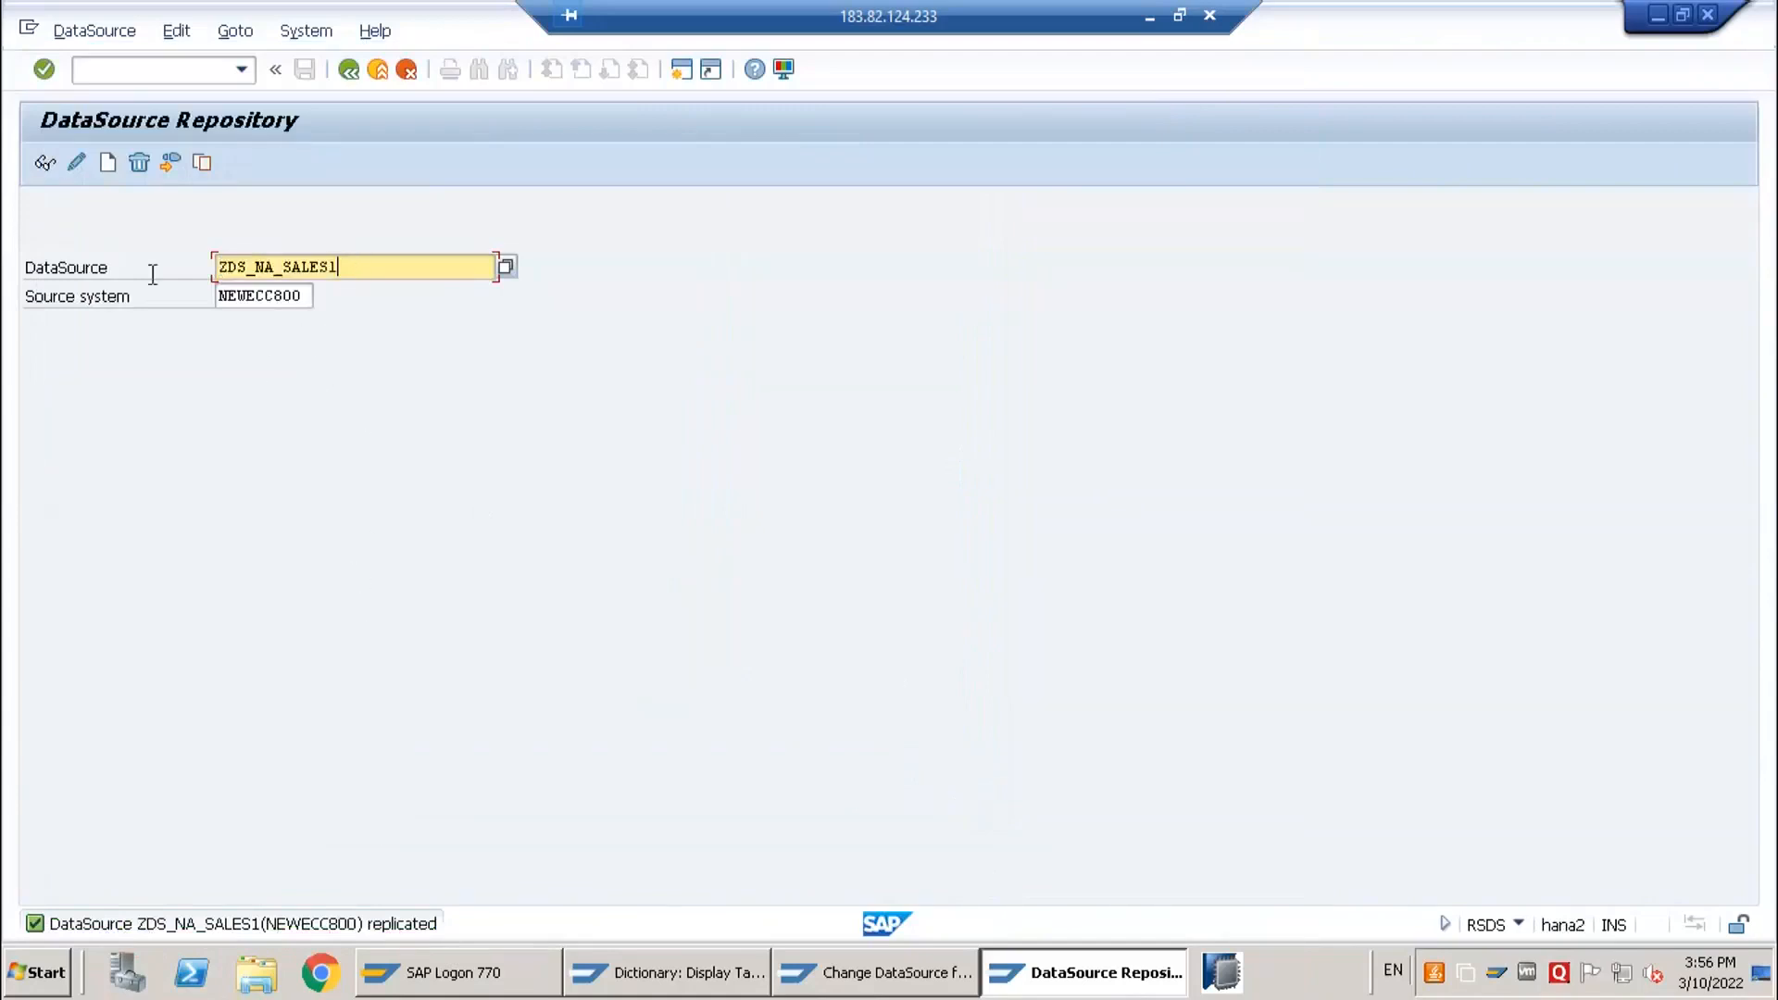
click(527, 659)
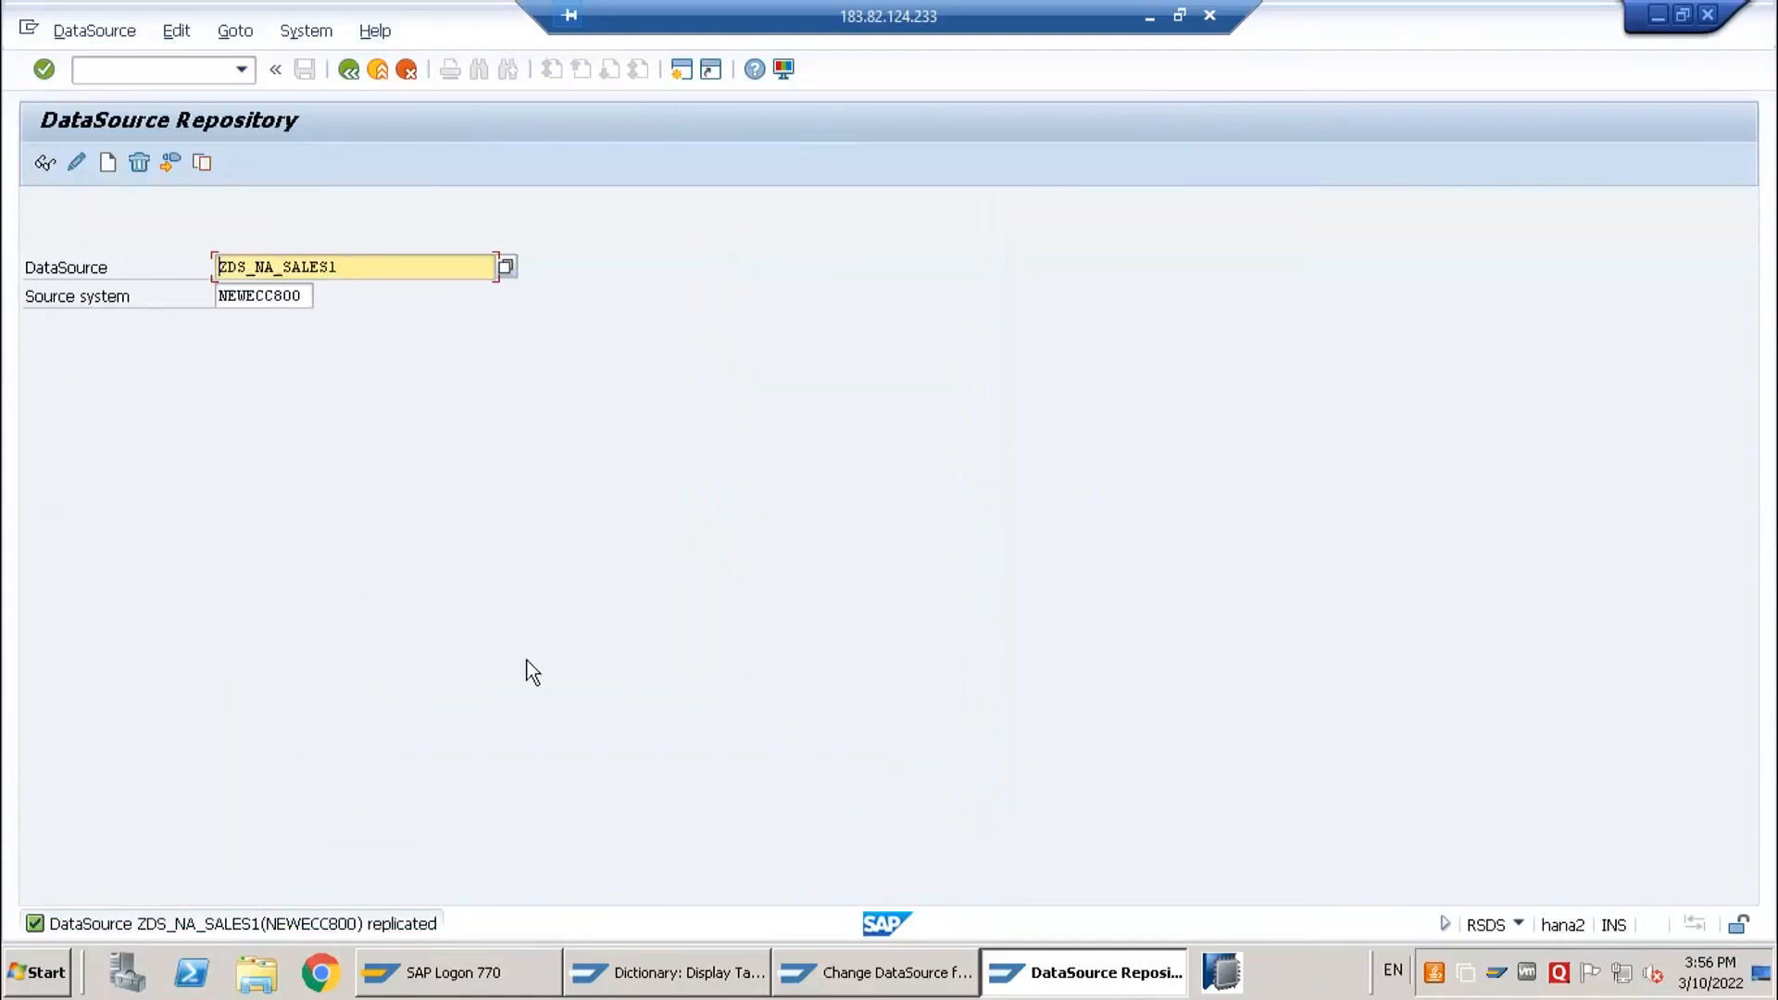
- Open the Data Warehousing Workbench modeling view with transaction RSA1
click(151, 64)
text(/)
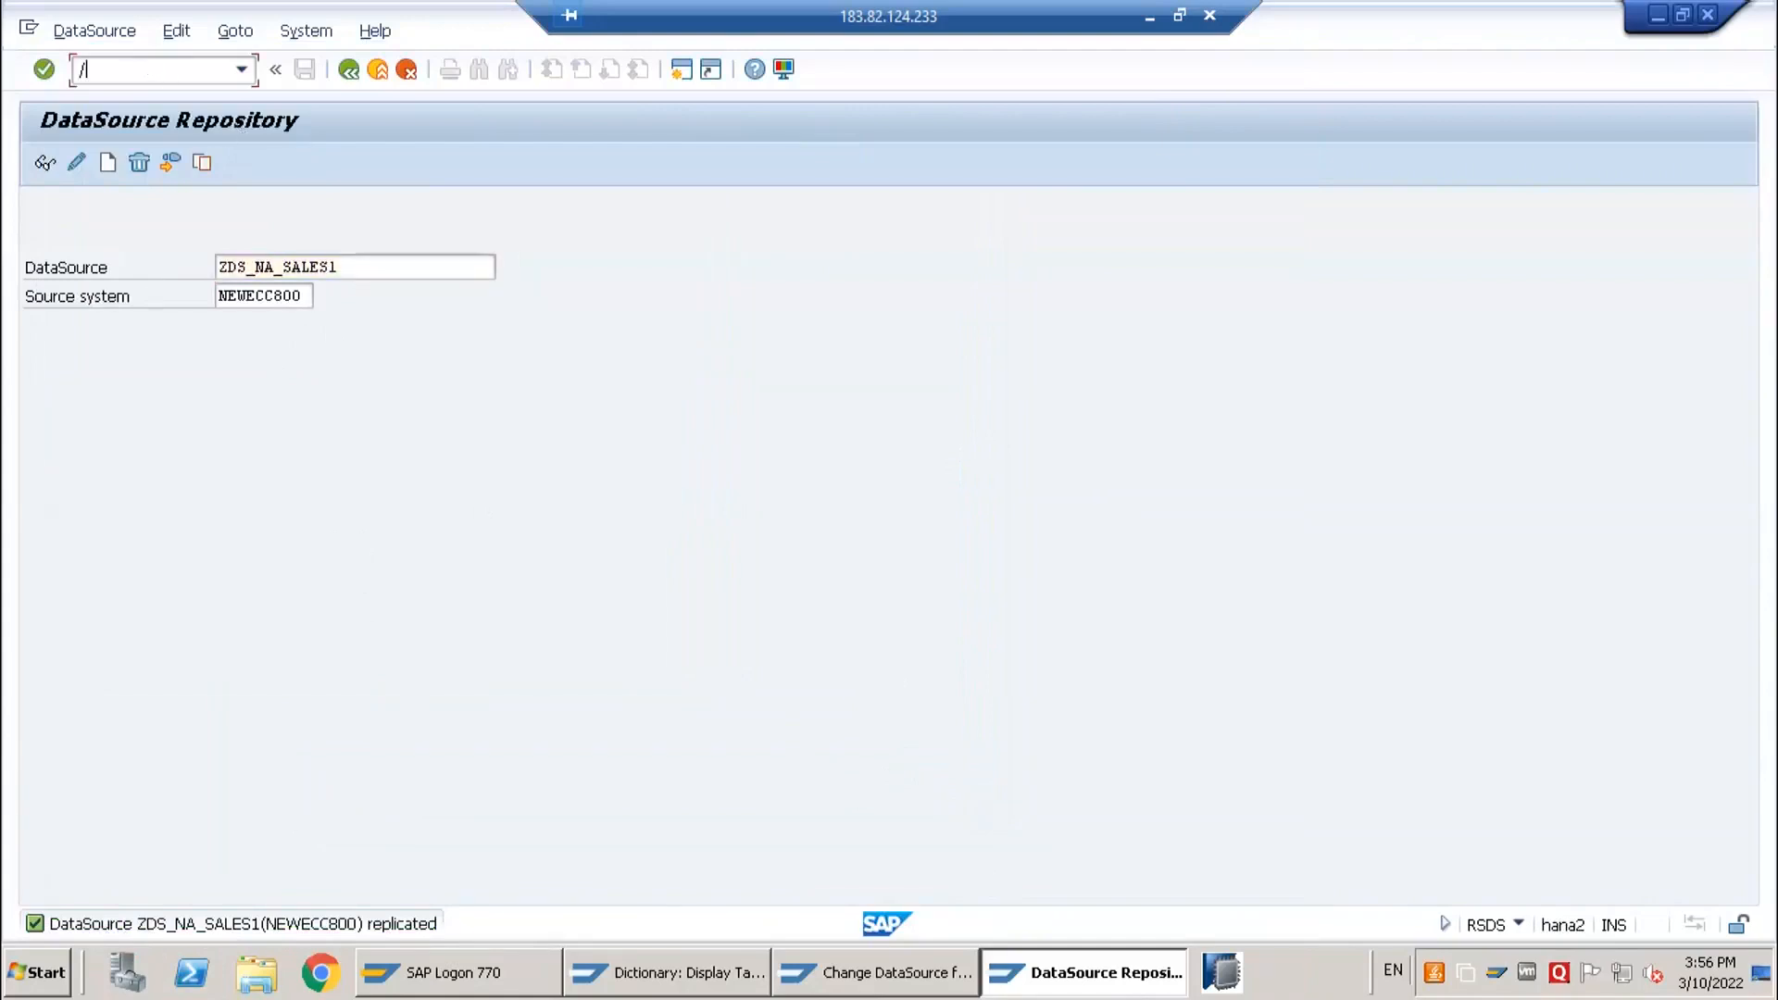
text(nrsds)
key(Return)
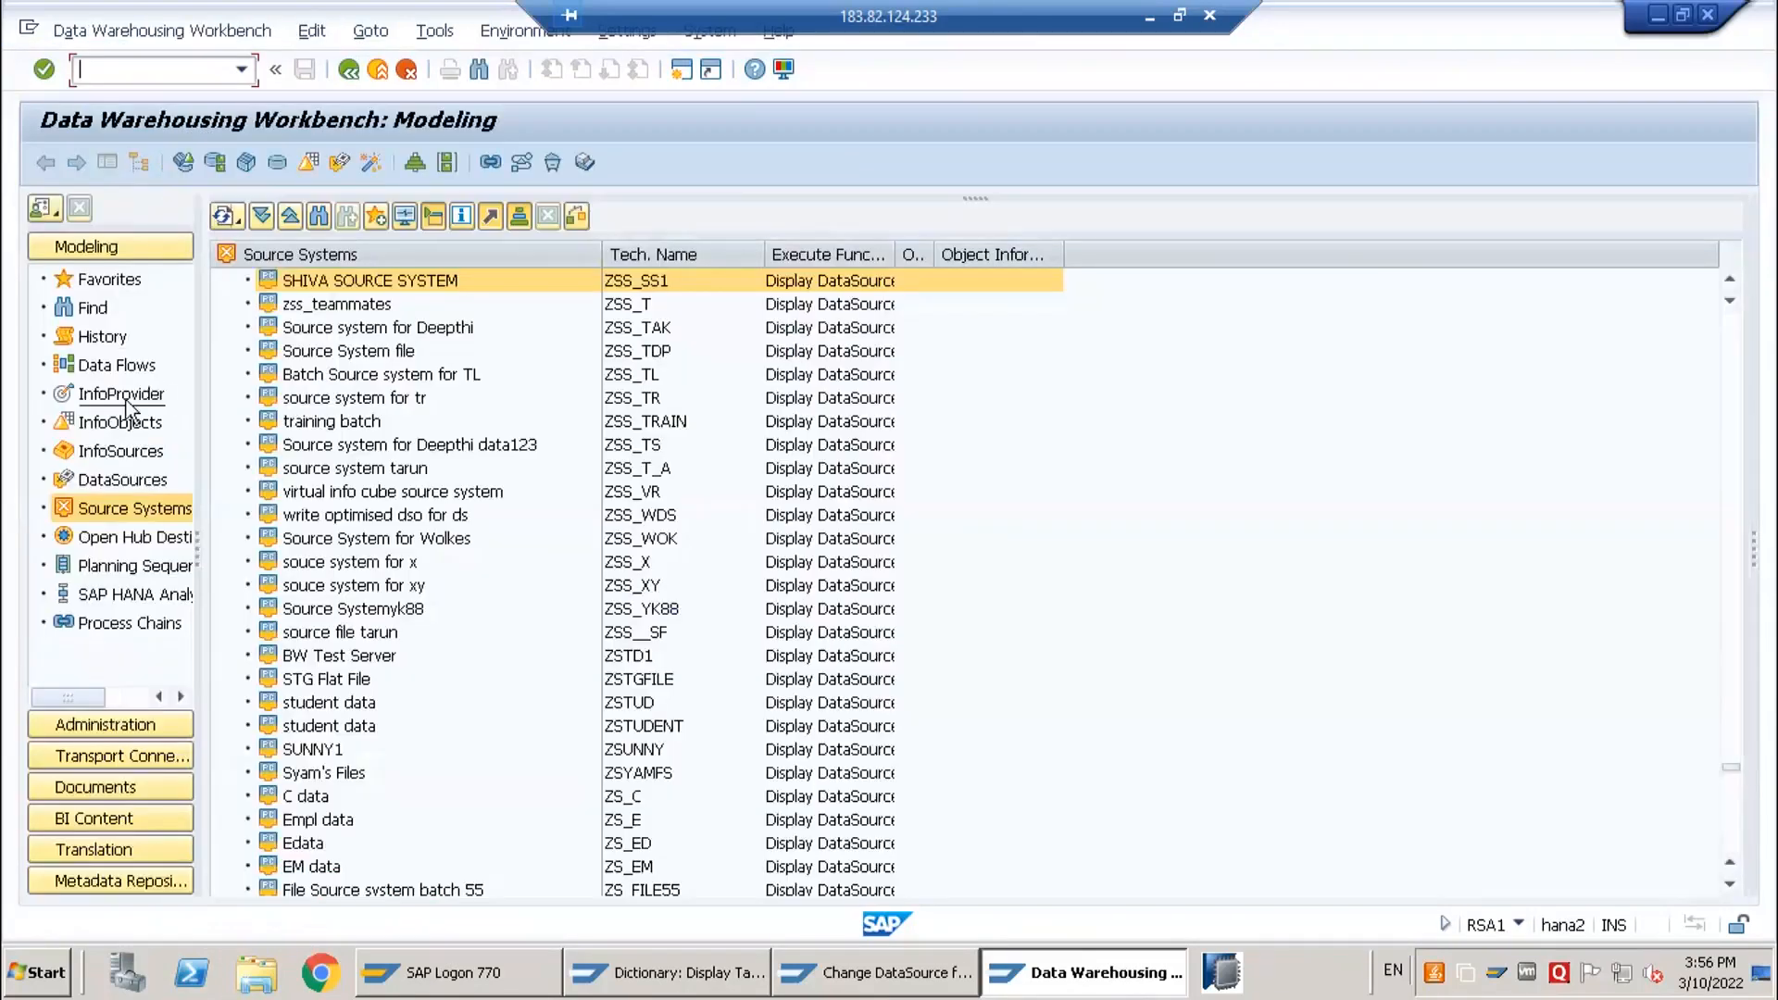
- Show the DataSources tree and choose the SAP source system NEWECC800 (NEW RFC CONN TO ECC) for it
click(125, 481)
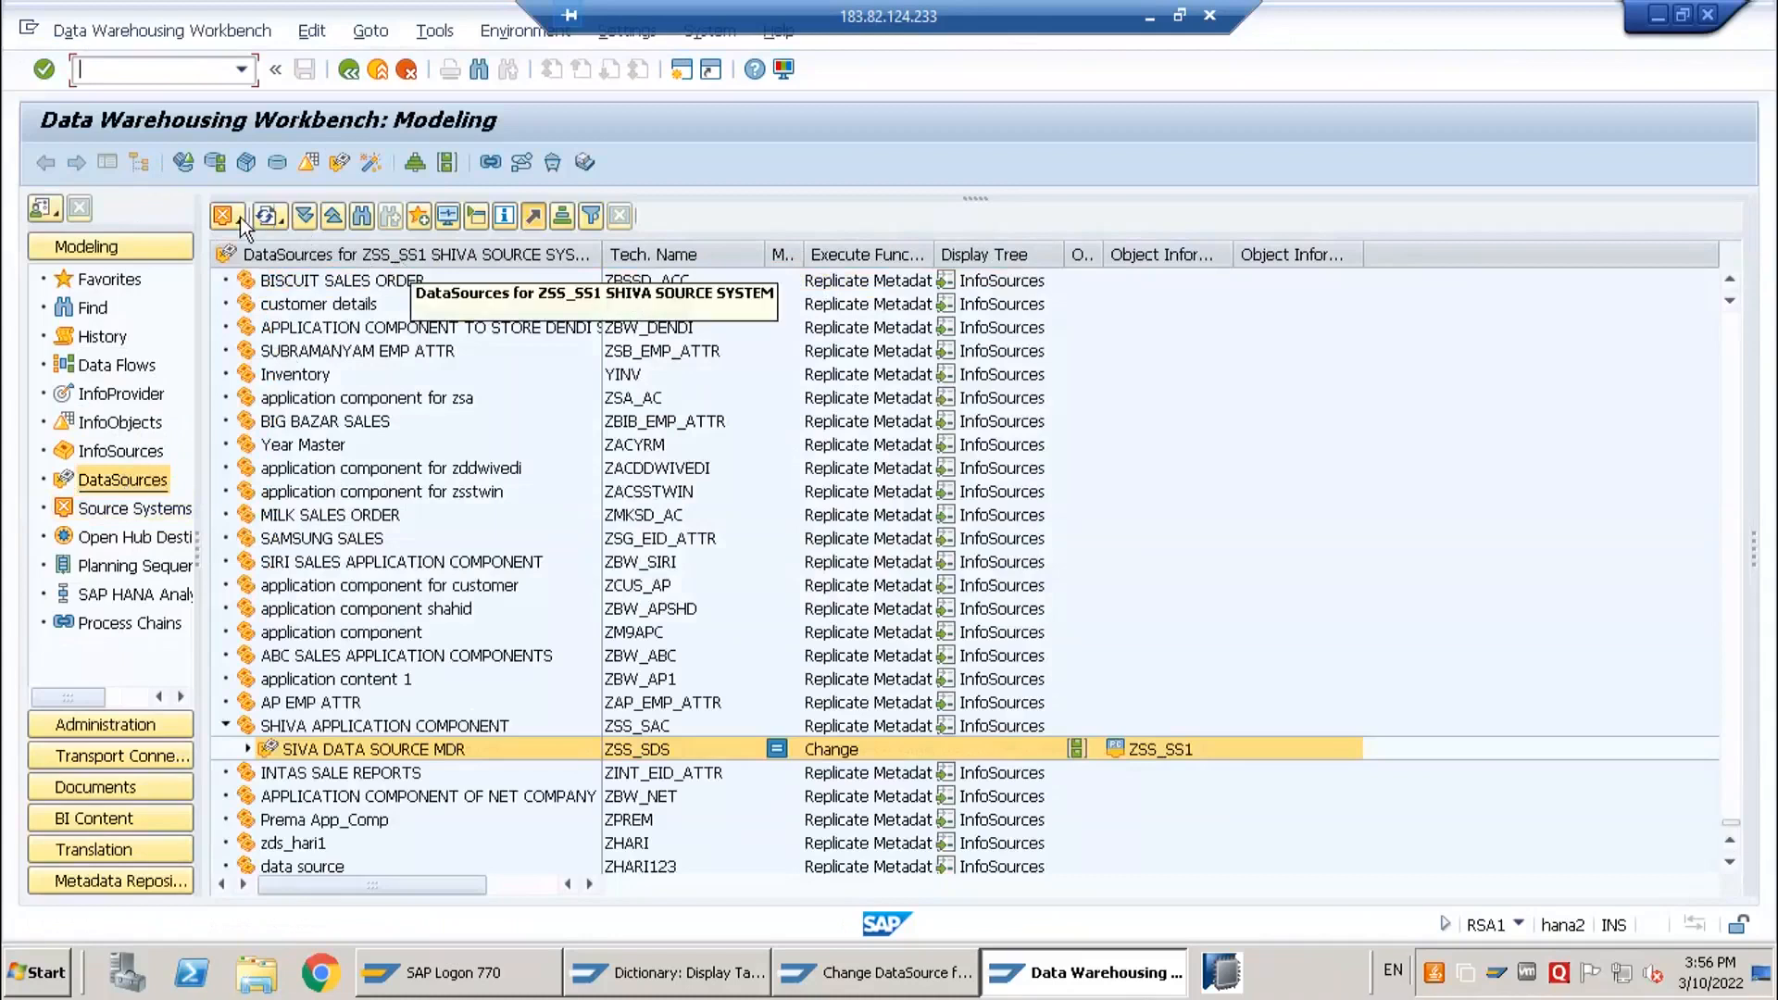
click(240, 217)
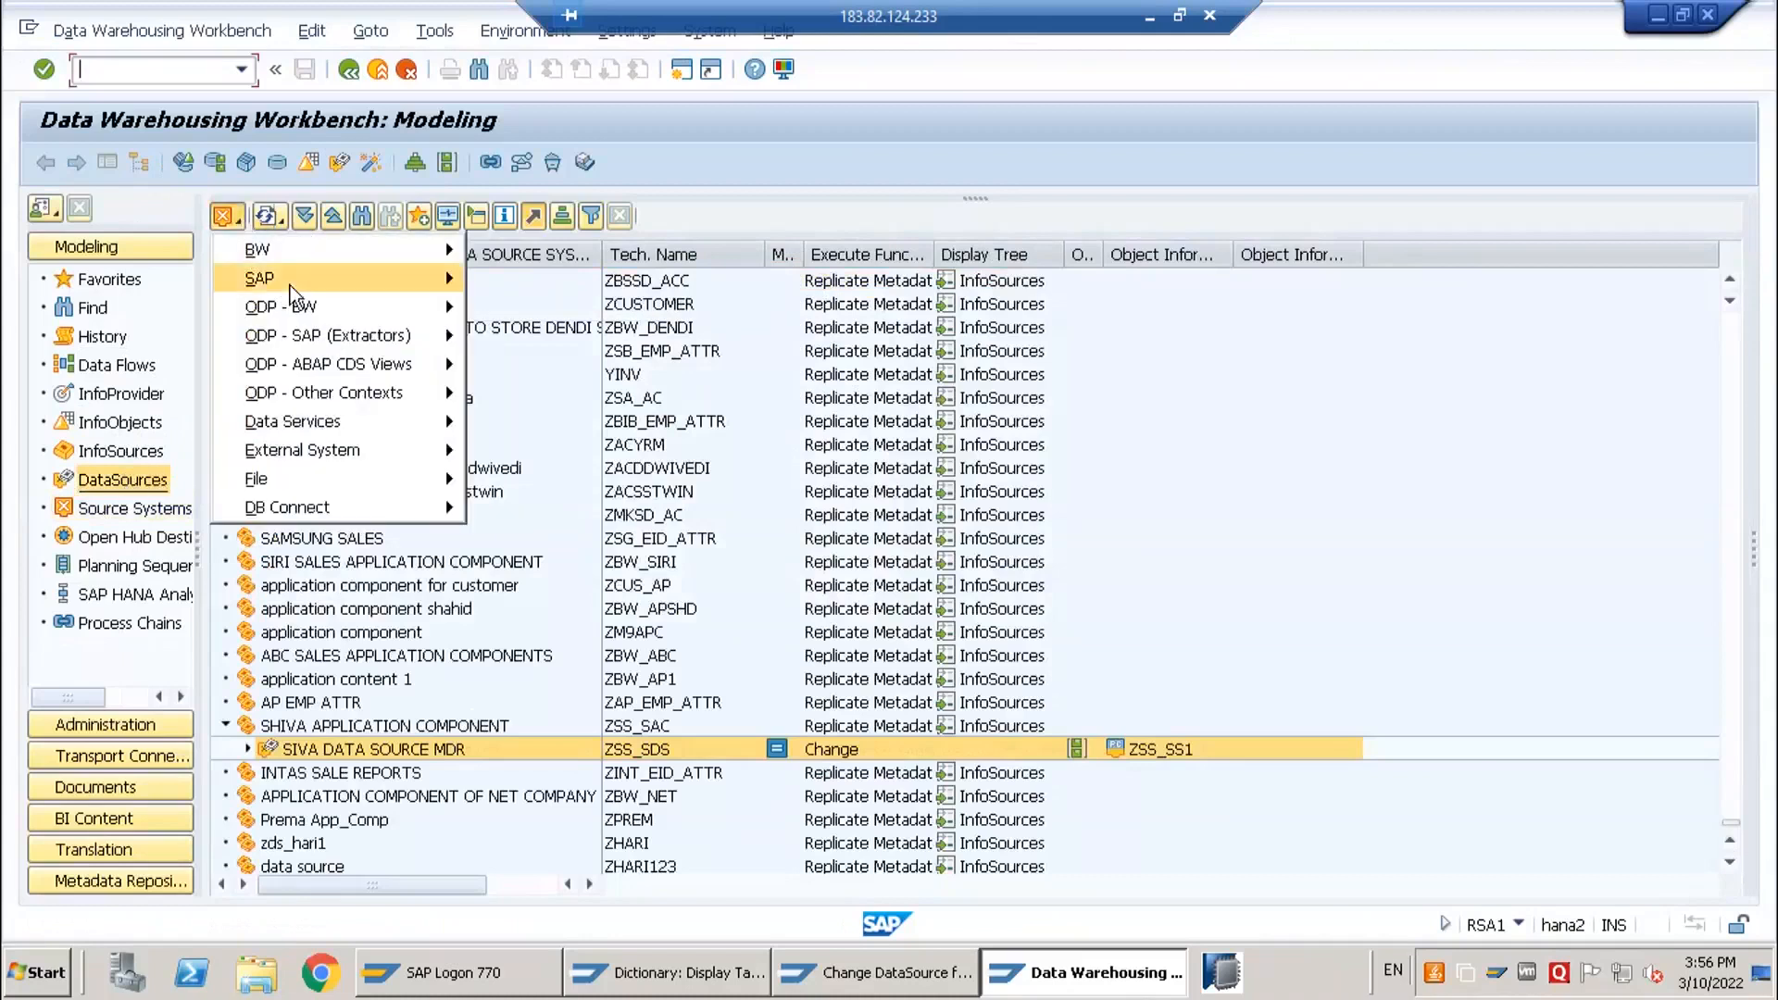
mouse_move(408, 284)
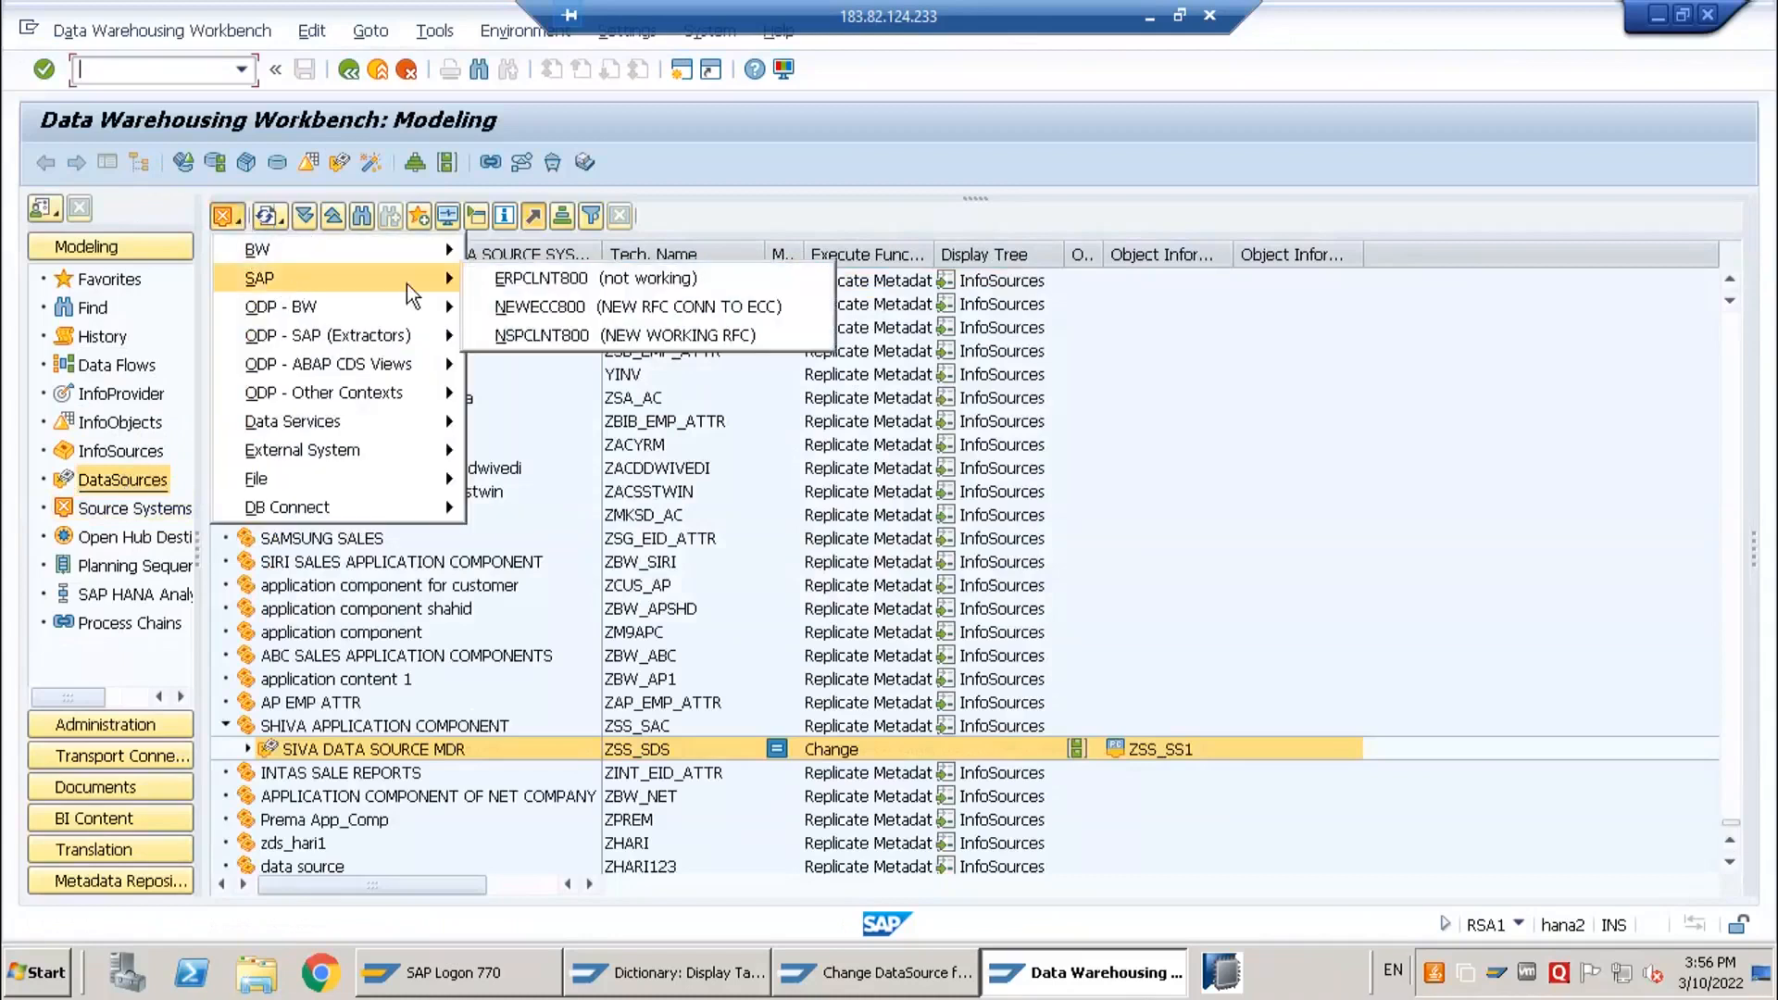
click(530, 313)
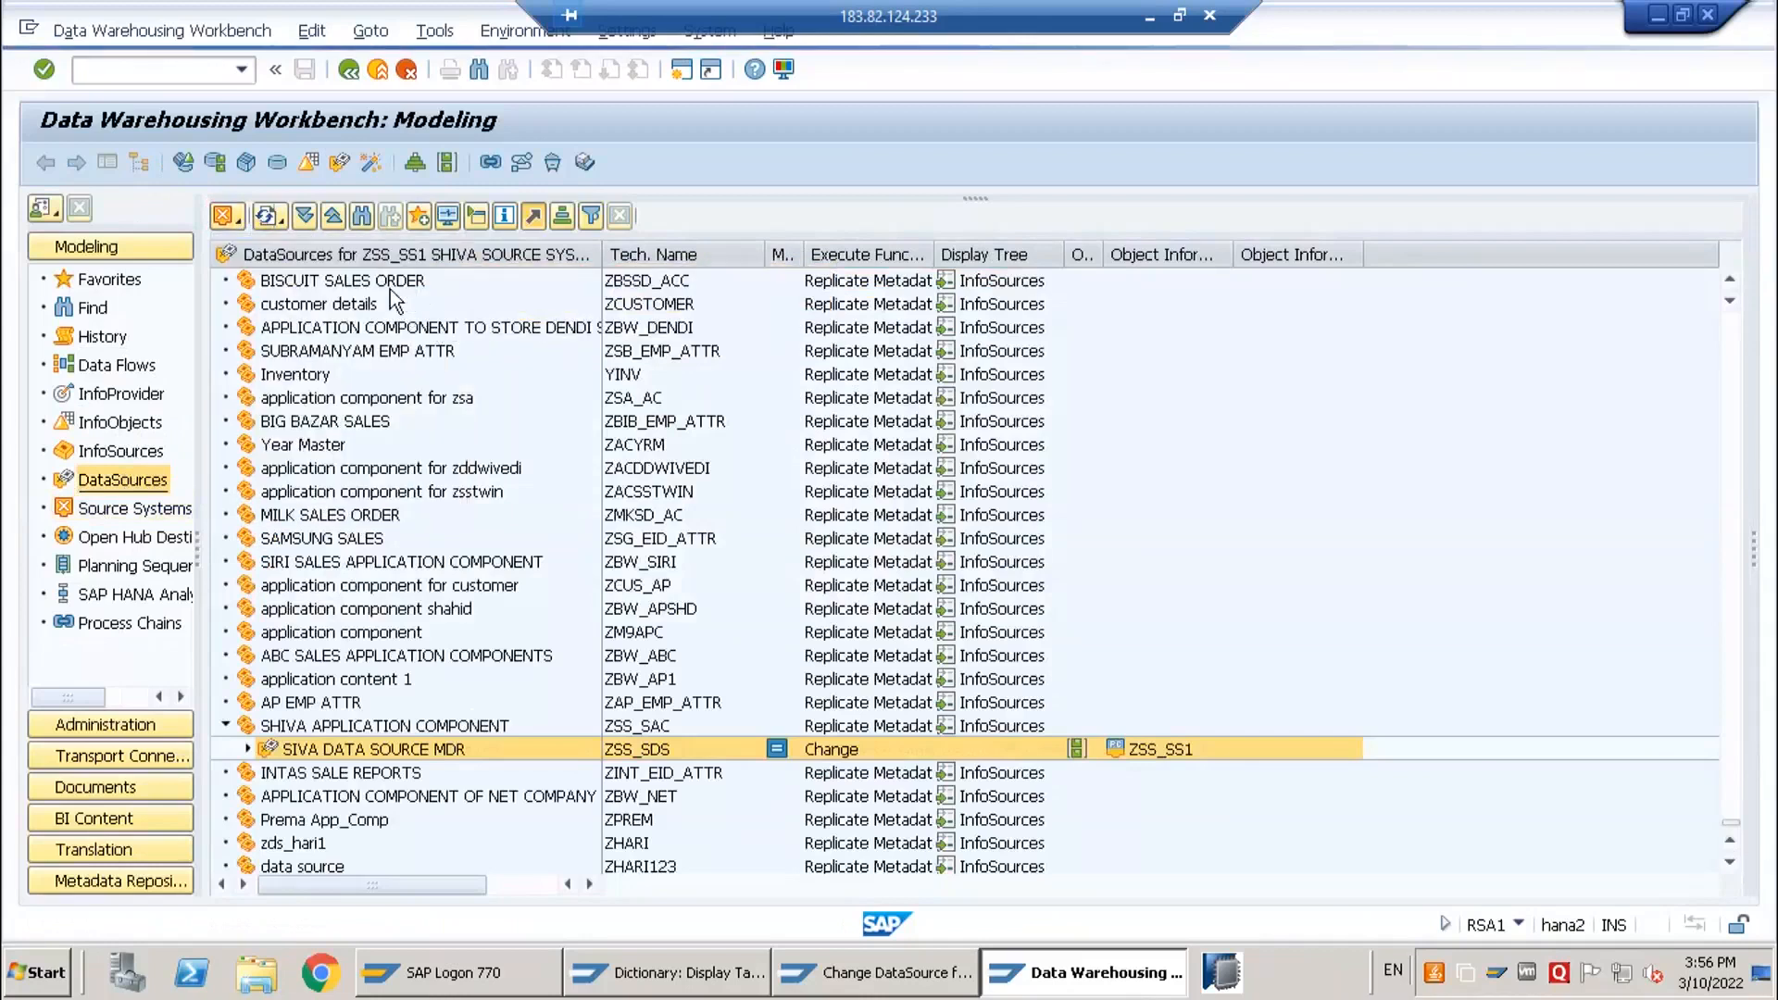
- Find DataSource ZDS_NA_SALES1 in the NEWECC800 DataSource tree and check its version status
click(363, 217)
text(ZDS_NA_SALES1)
key(Return)
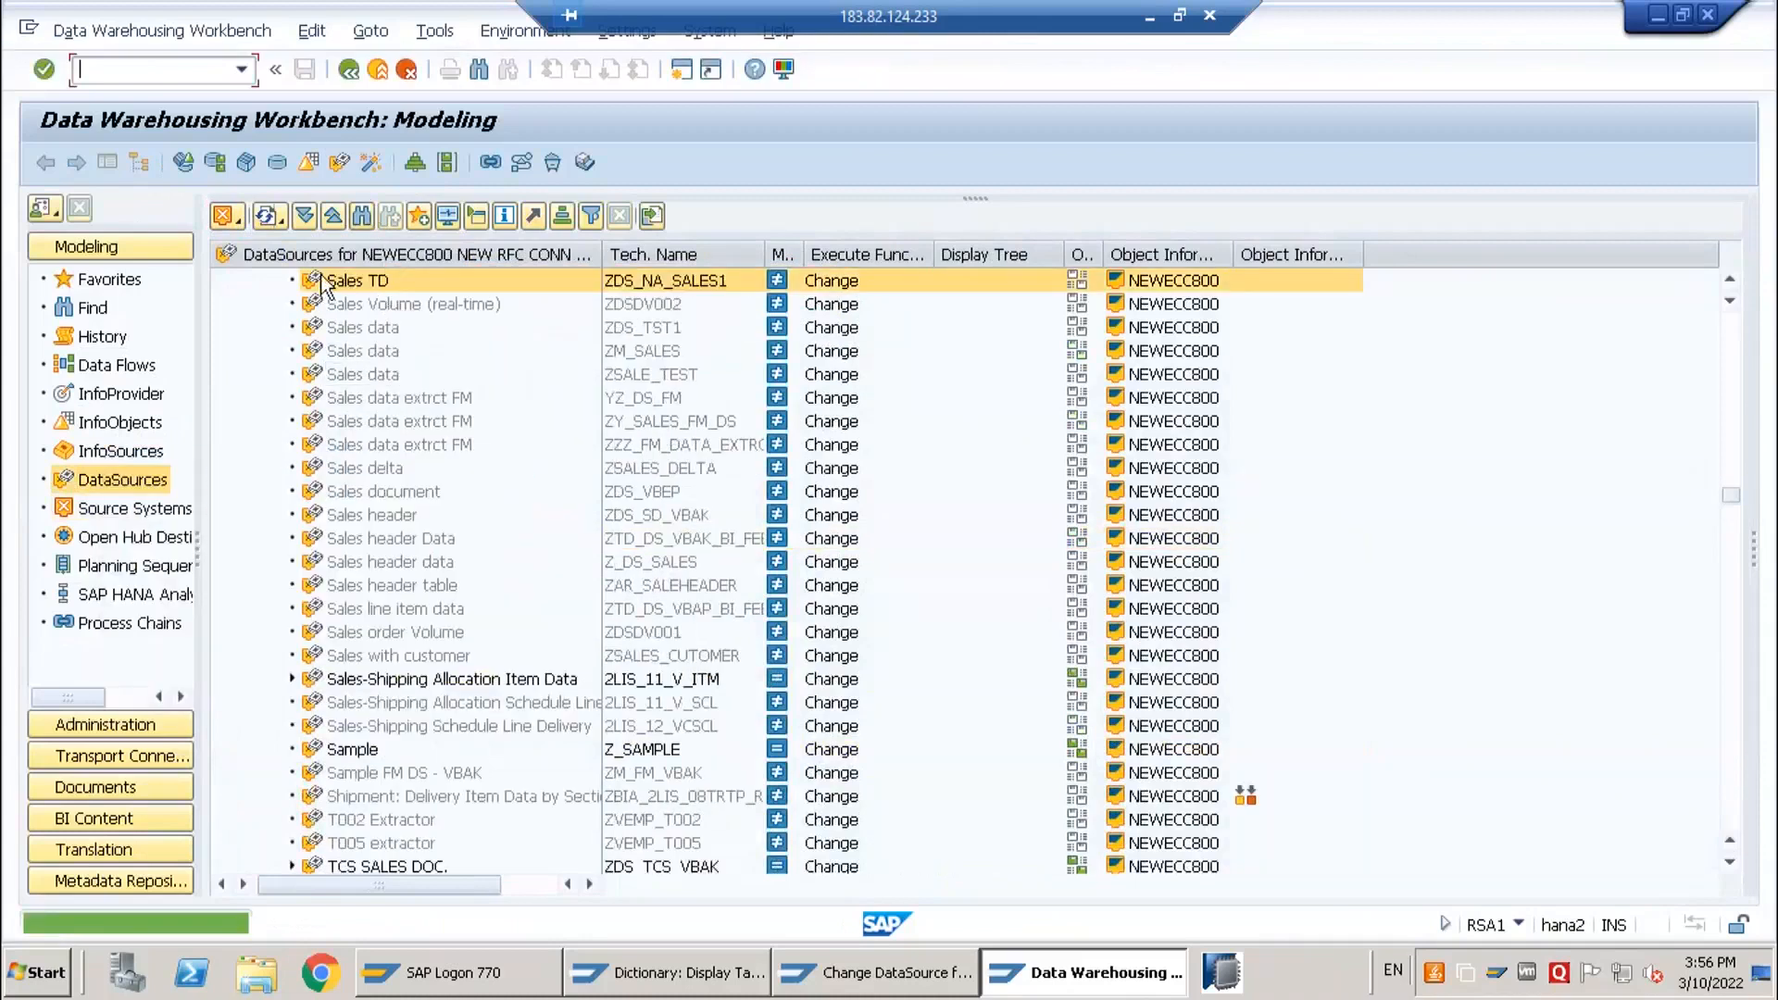
scroll(535, 377, up, 5)
mouse_move(781, 410)
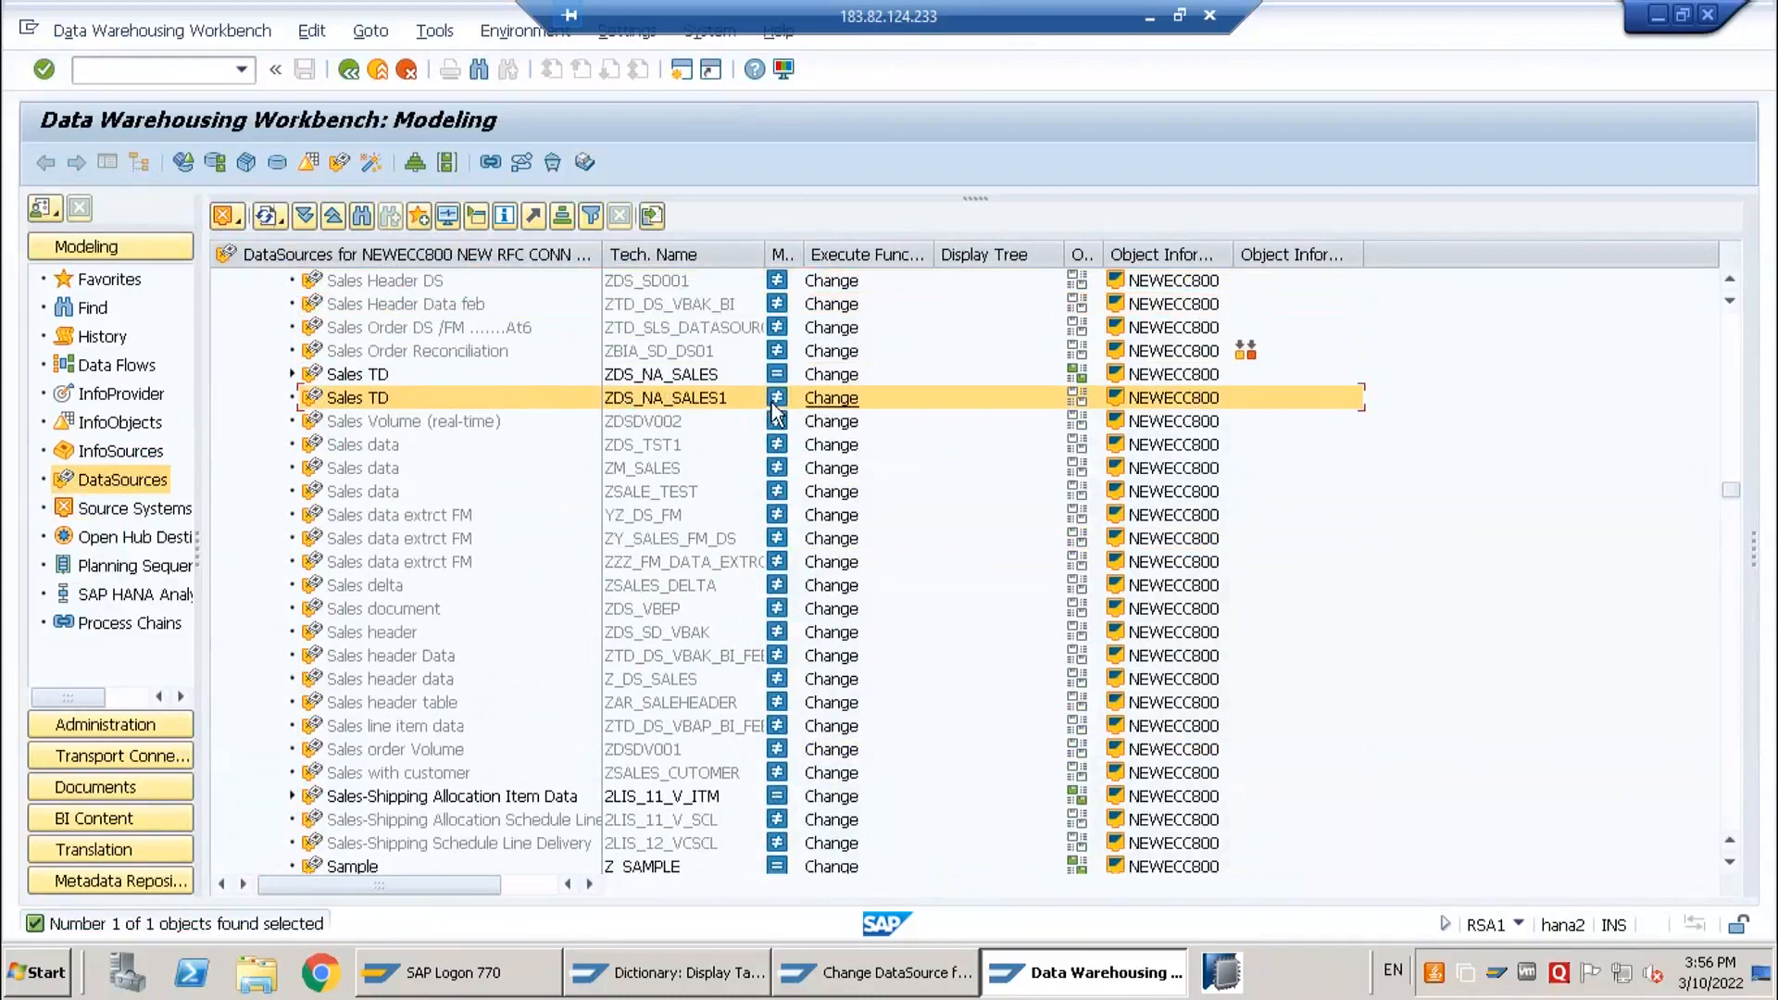
mouse_move(774, 406)
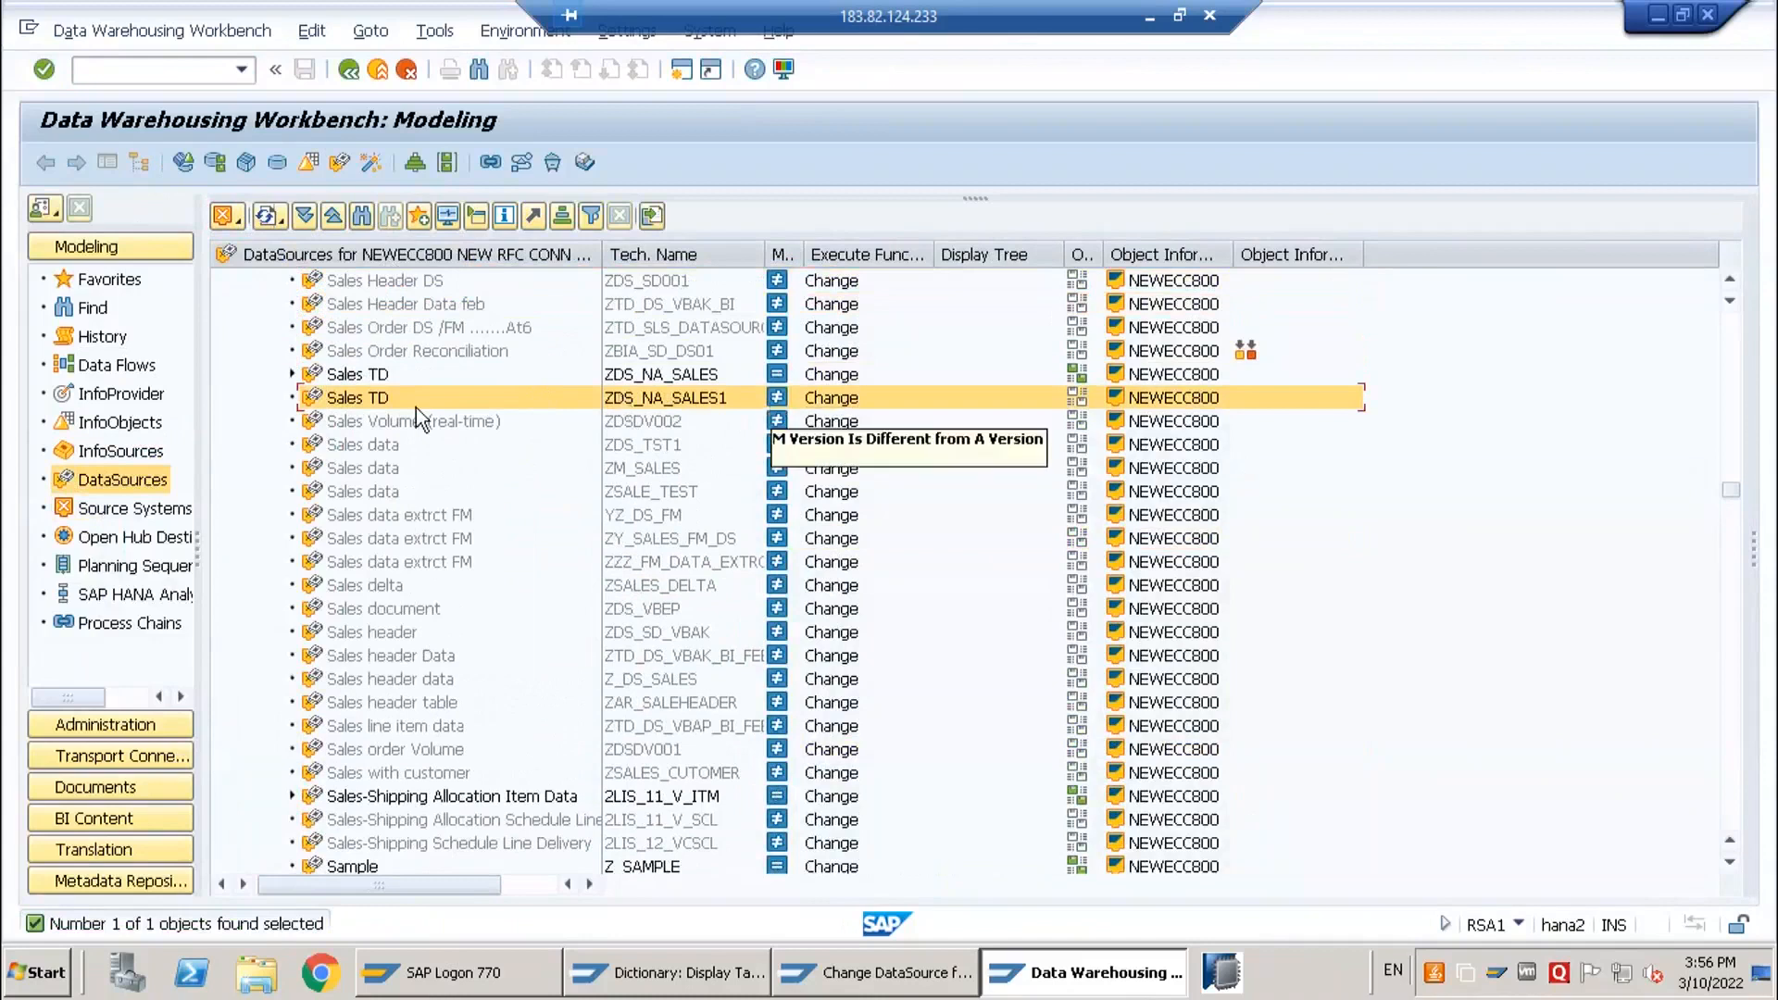
- Open DataSource ZDS_NA_SALES1 and activate it
double_click(352, 402)
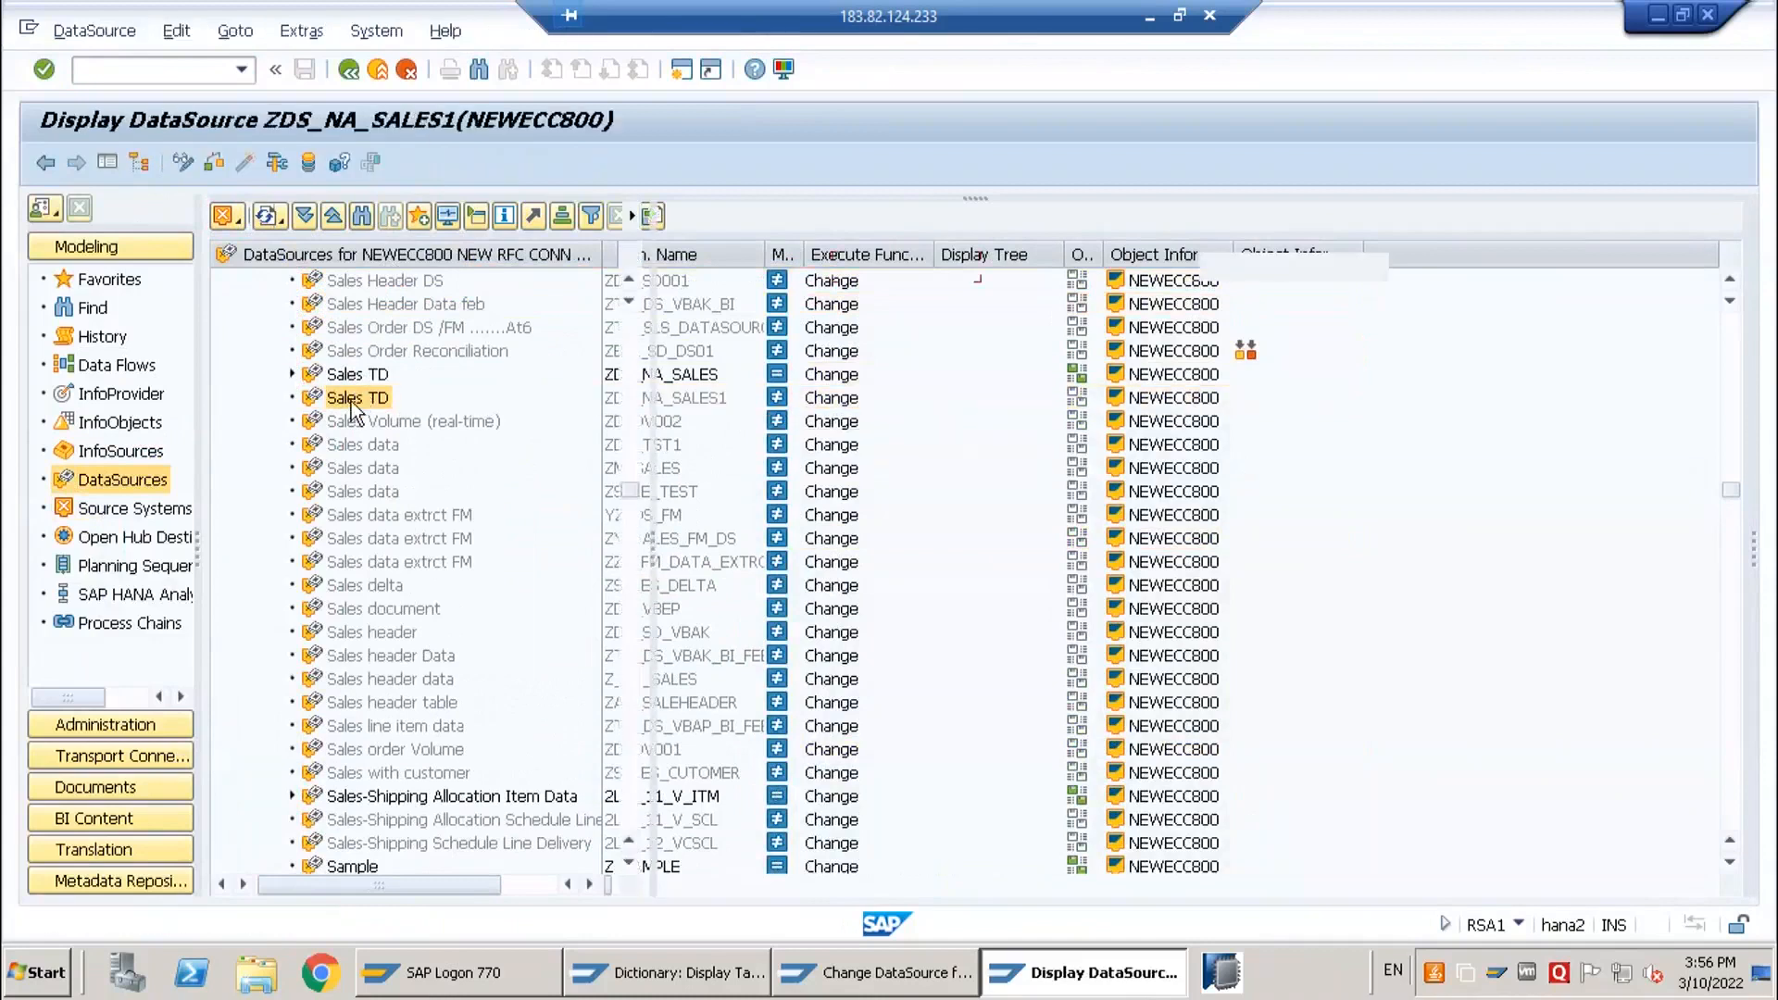
click(178, 165)
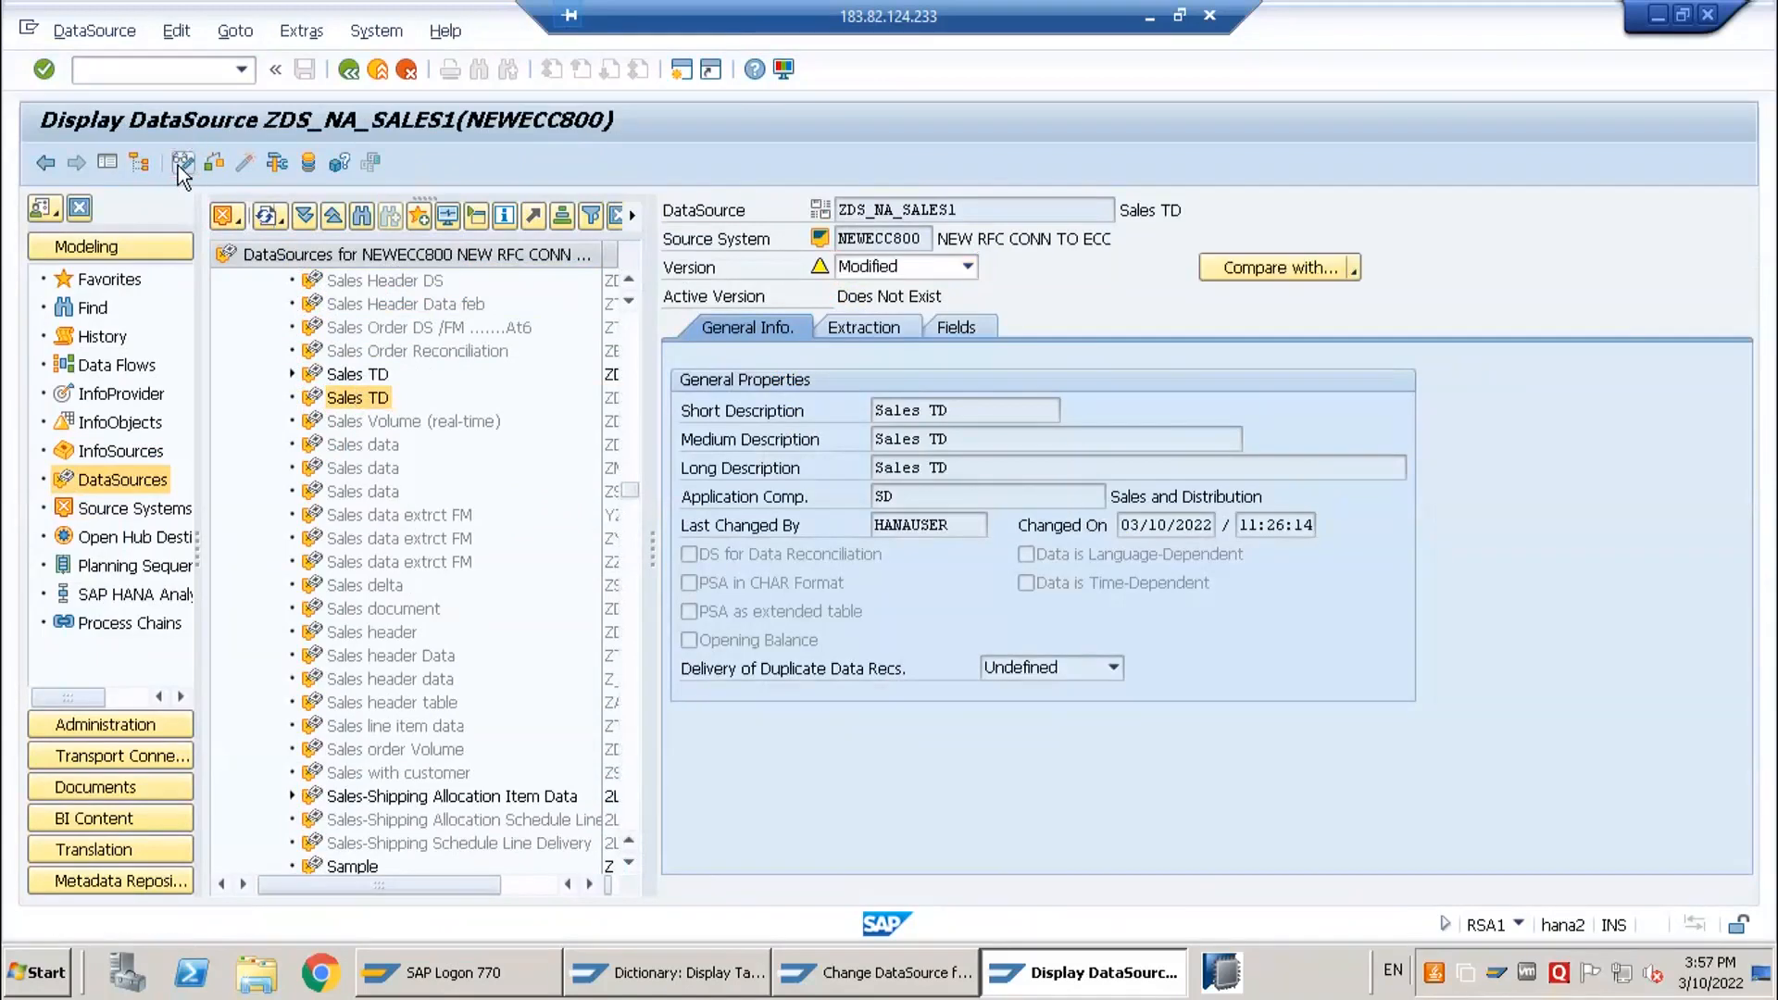
click(246, 164)
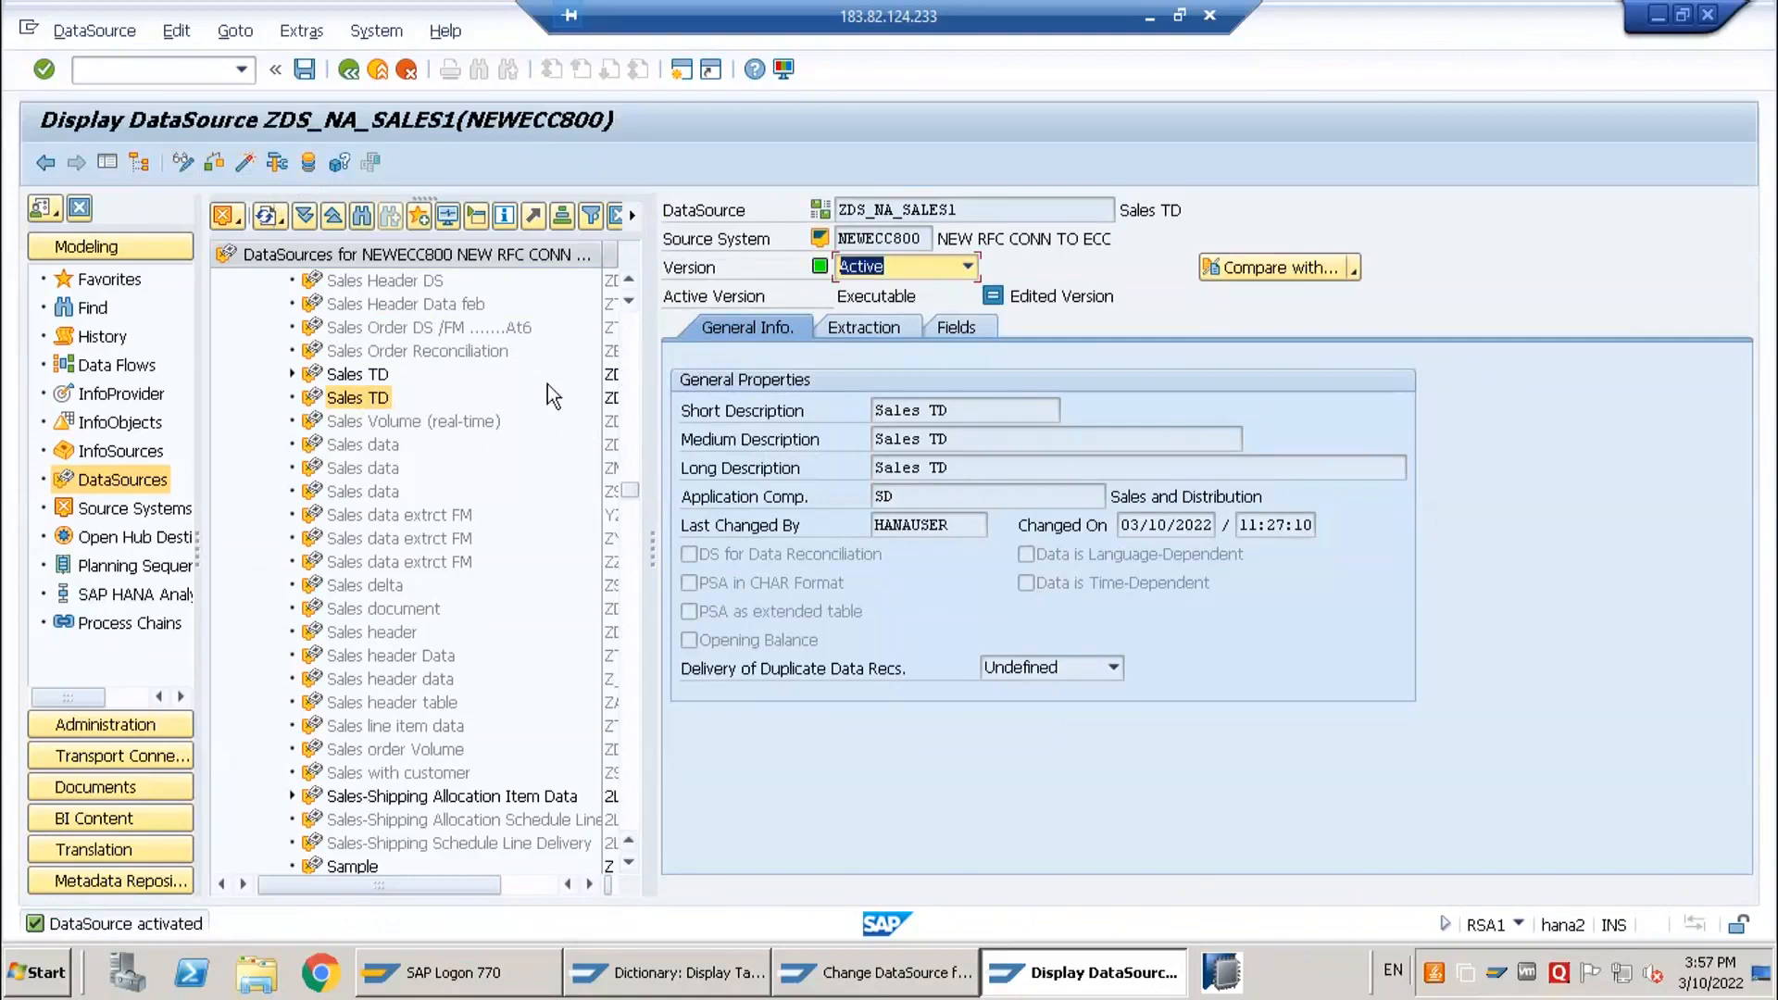
- Create an InfoPackage for DataSource ZDS_NA_SALES1 with the description "F: ZDS_NA_SALES1"
right_click(341, 402)
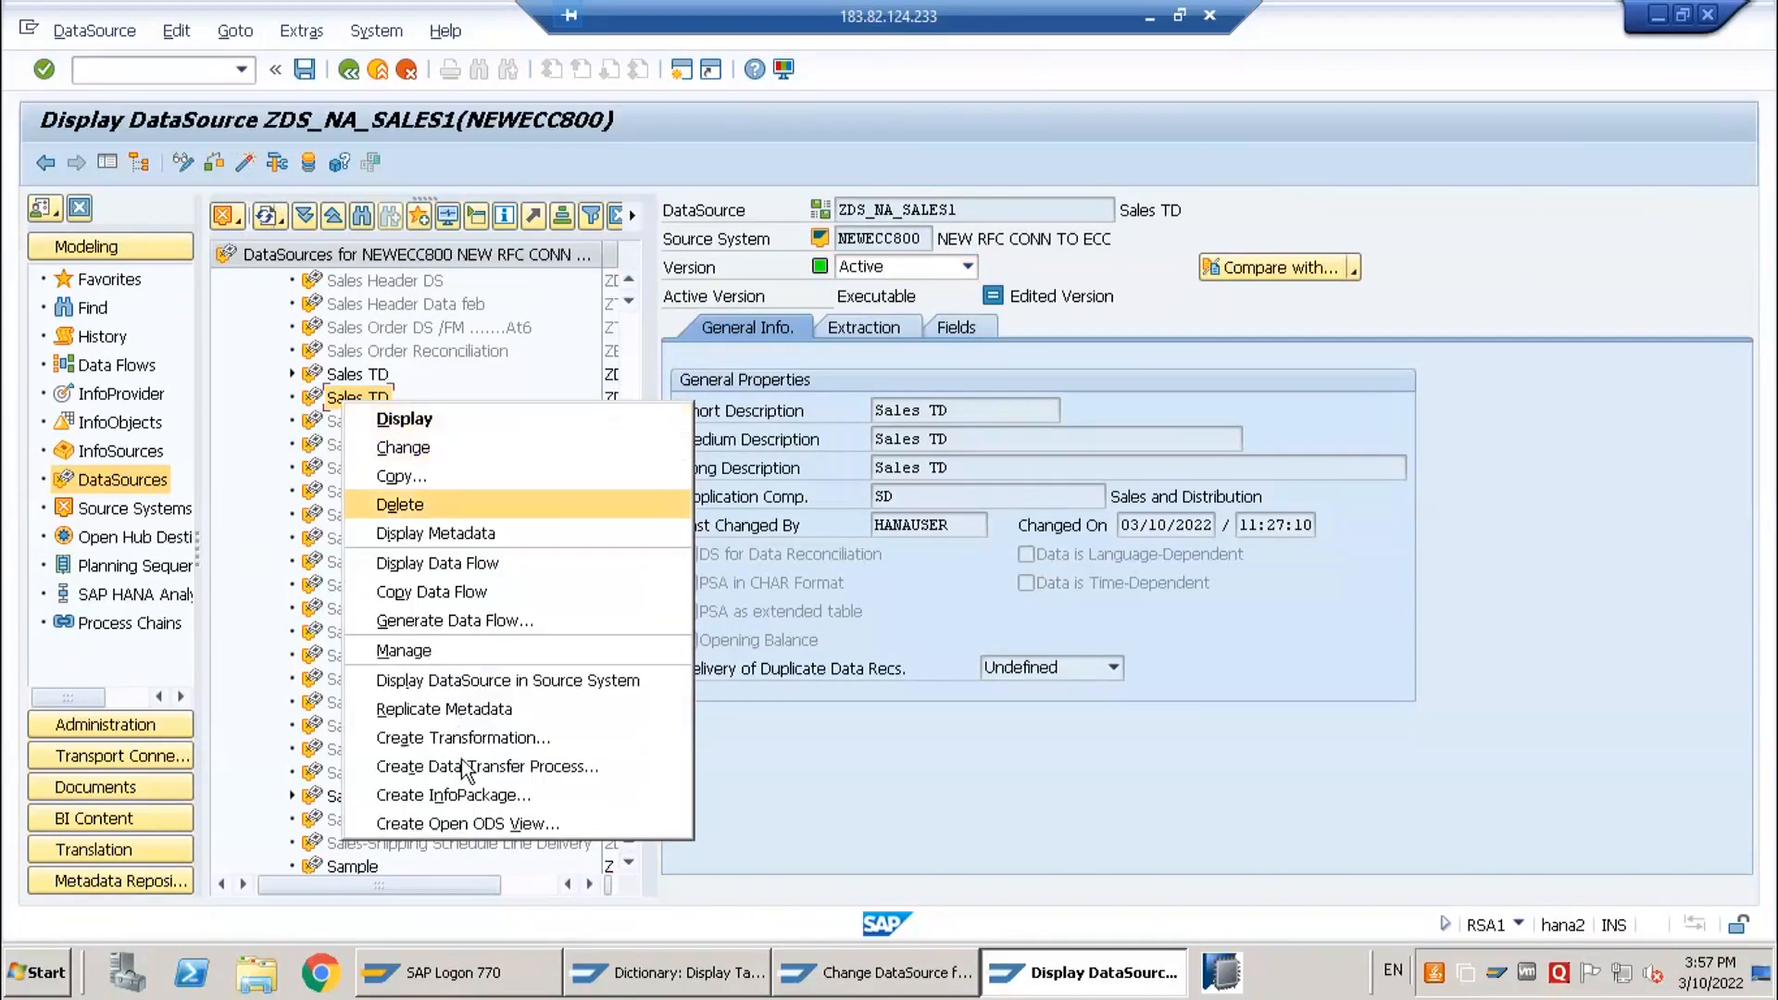
click(464, 795)
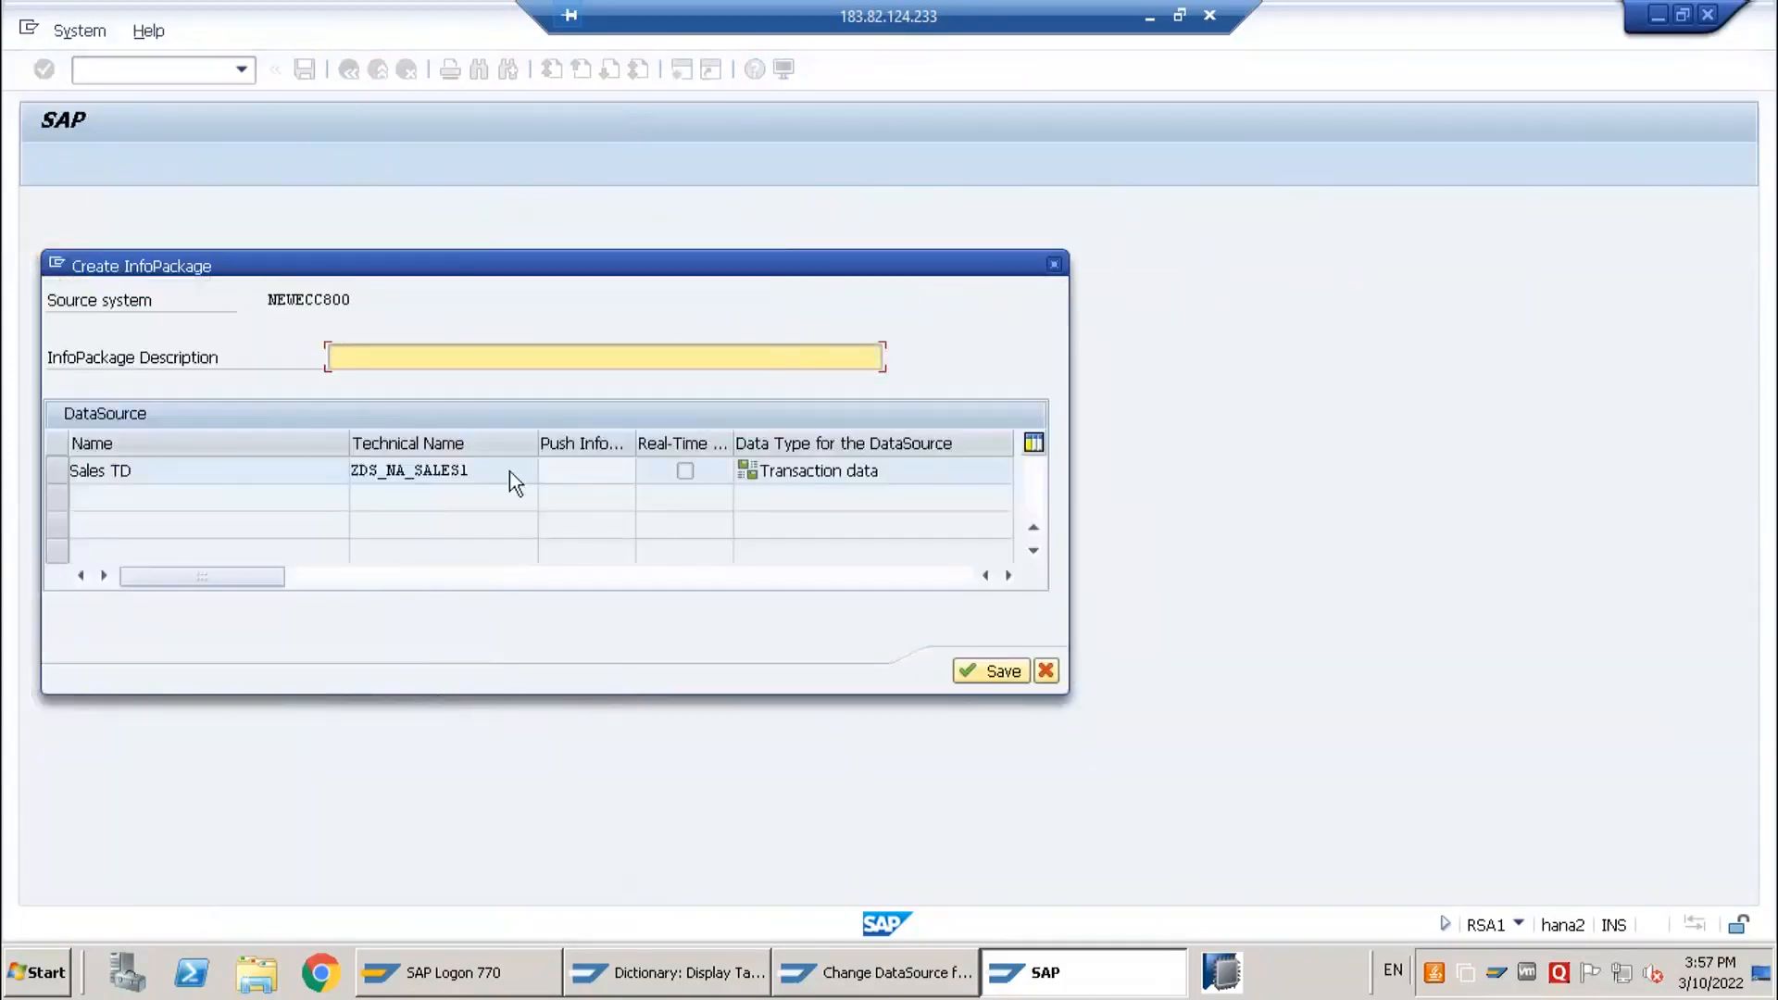
drag(505, 478, 285, 460)
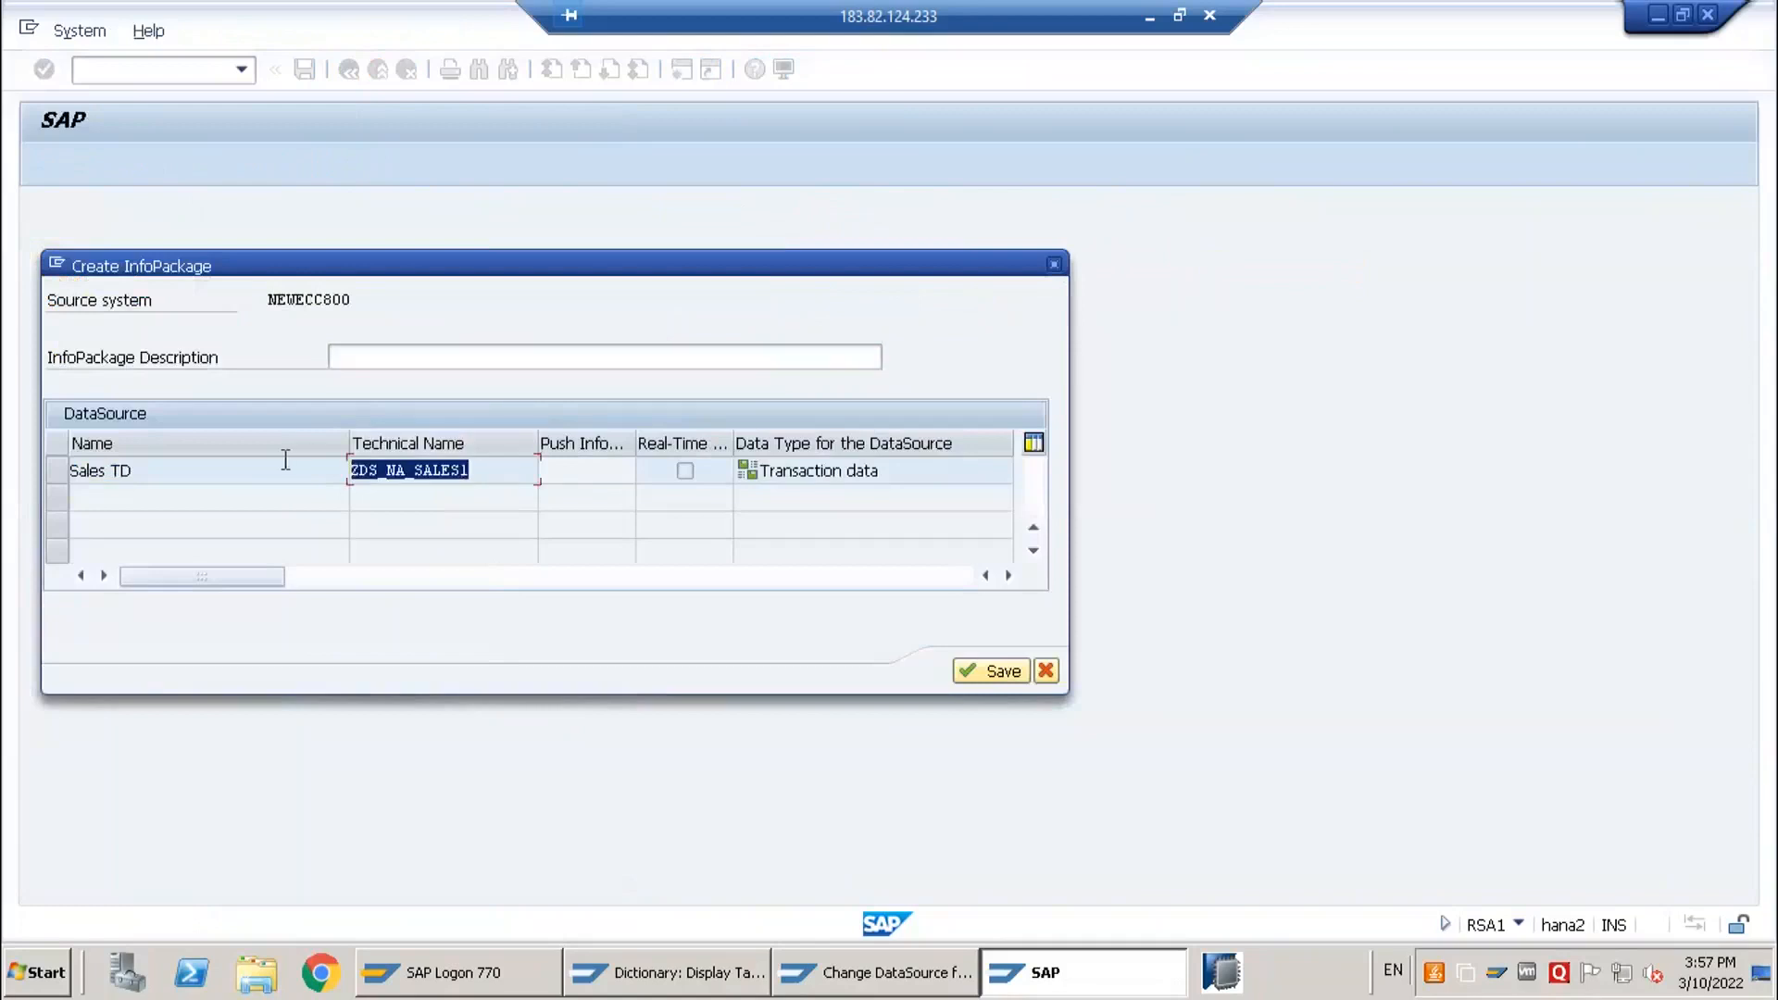
key(ctrl+c)
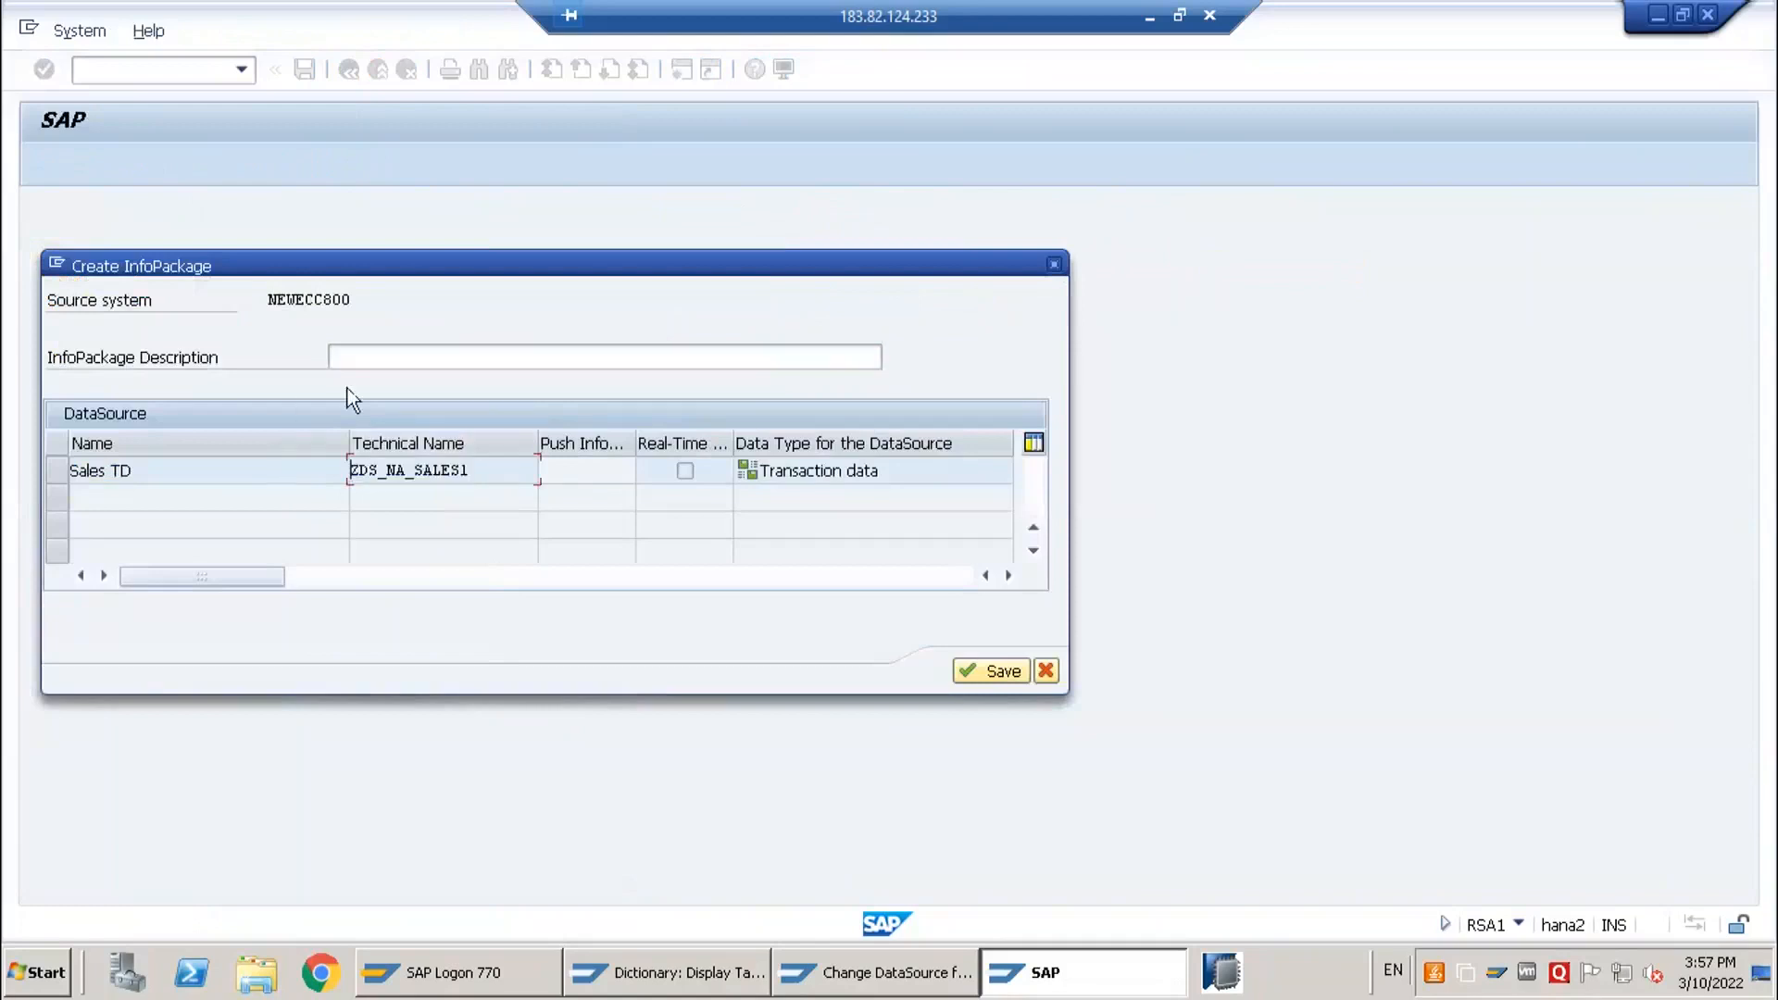
click(387, 355)
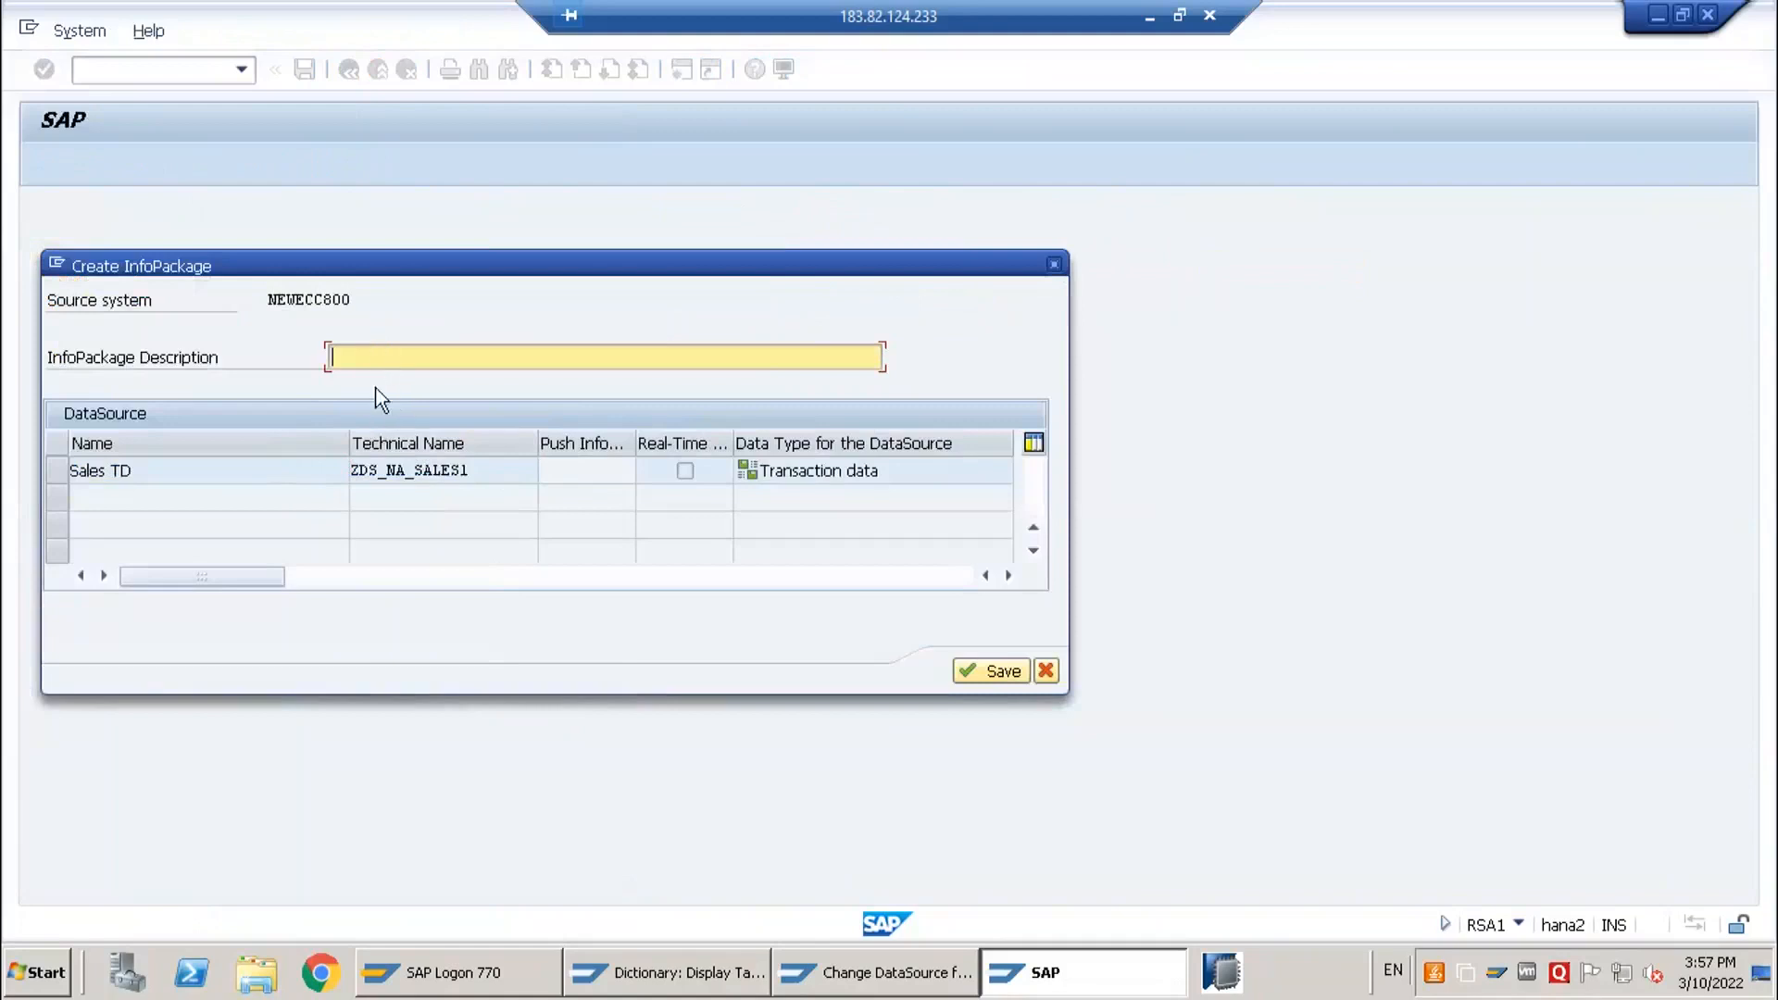
text(F:)
key(ctrl+v)
key(Return)
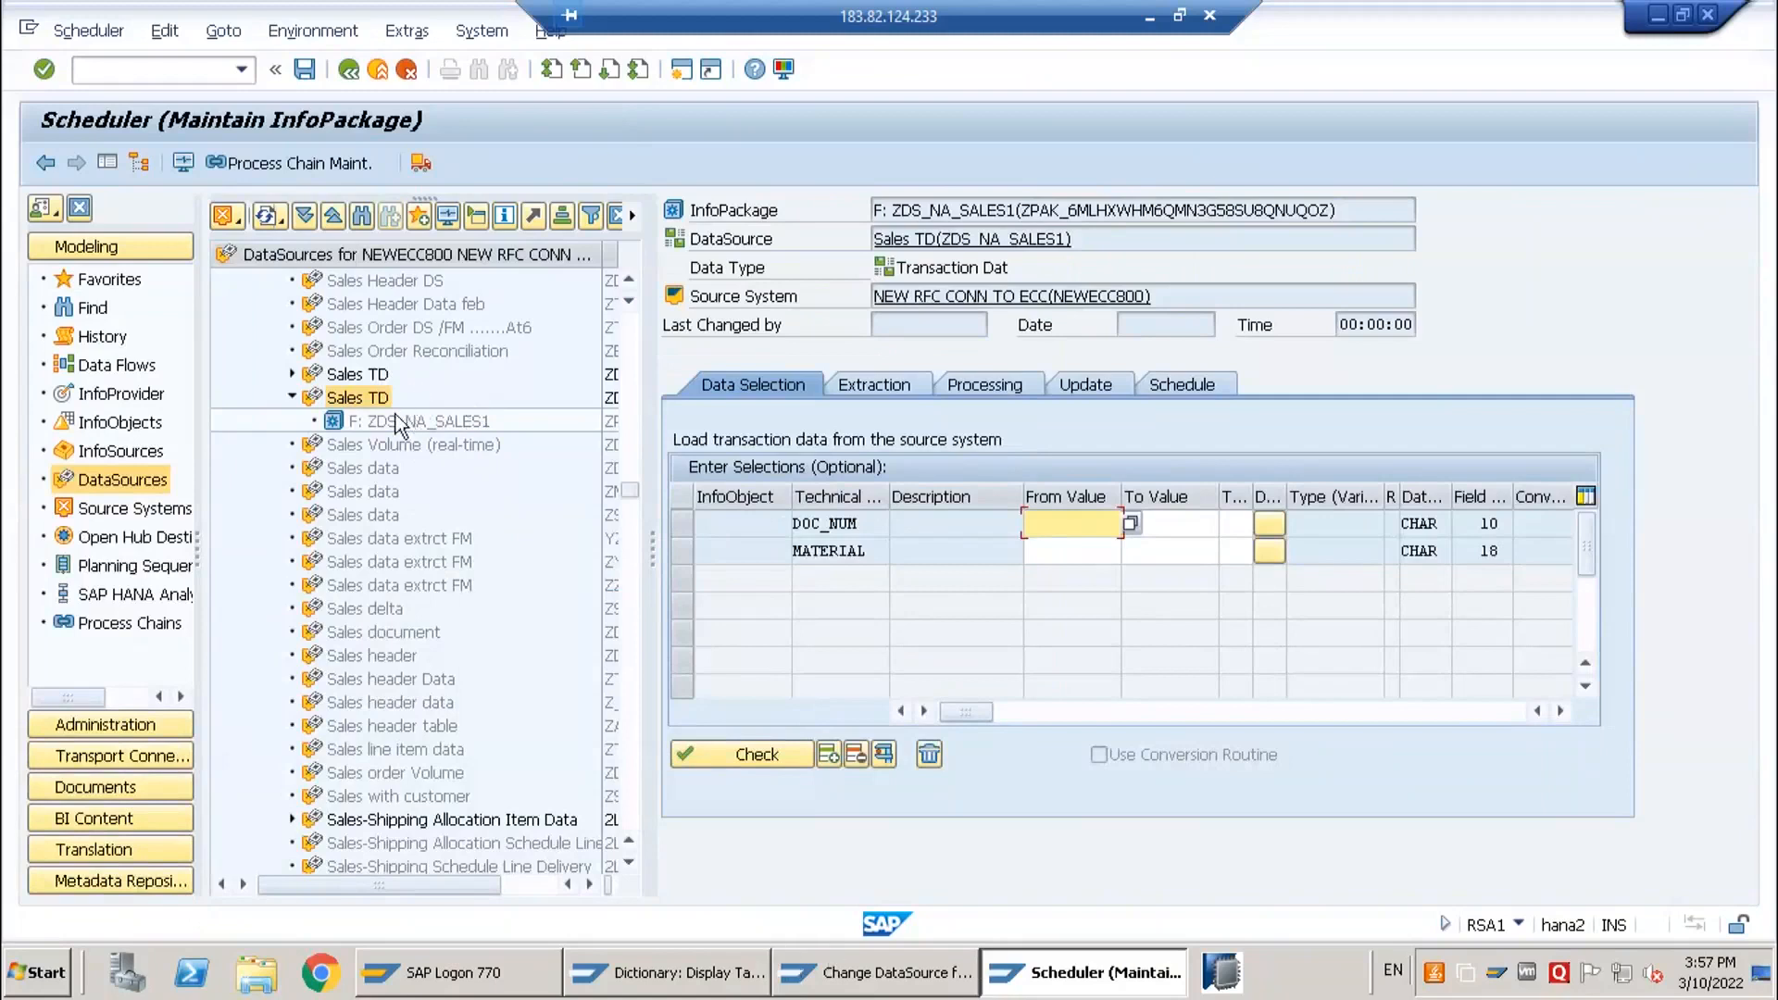
- Check the InfoPackage's full update mode and start its data load immediately
click(315, 398)
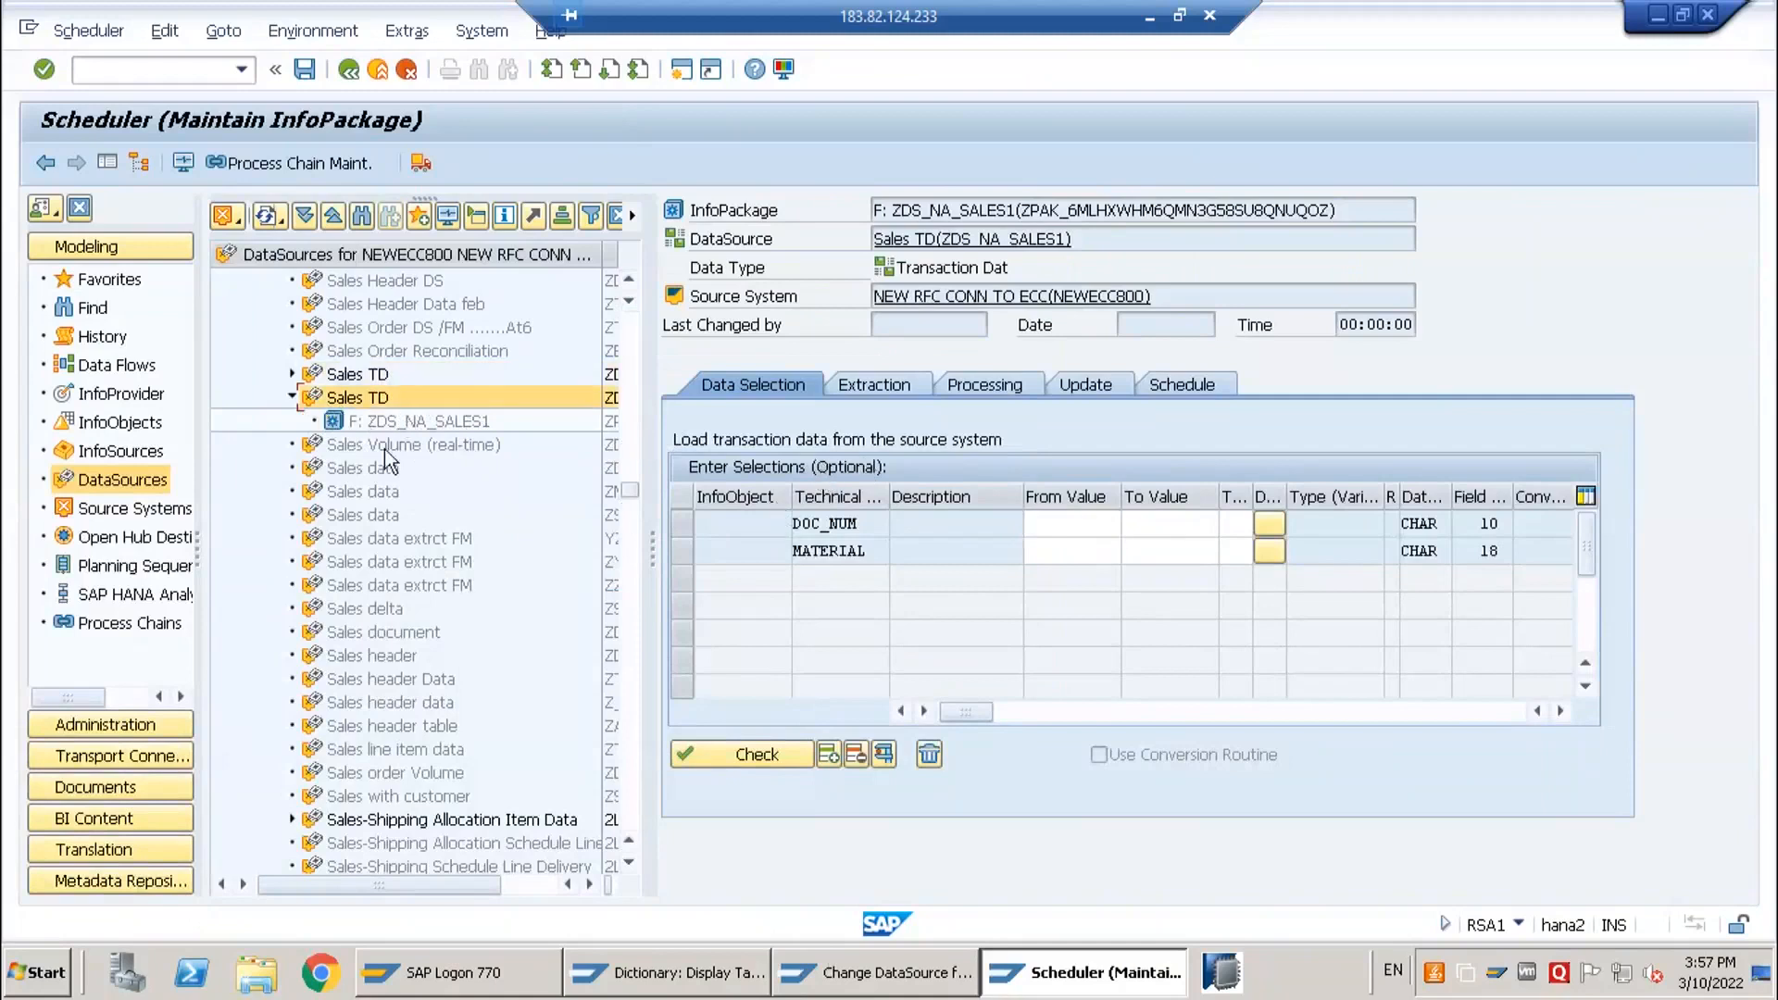
click(391, 423)
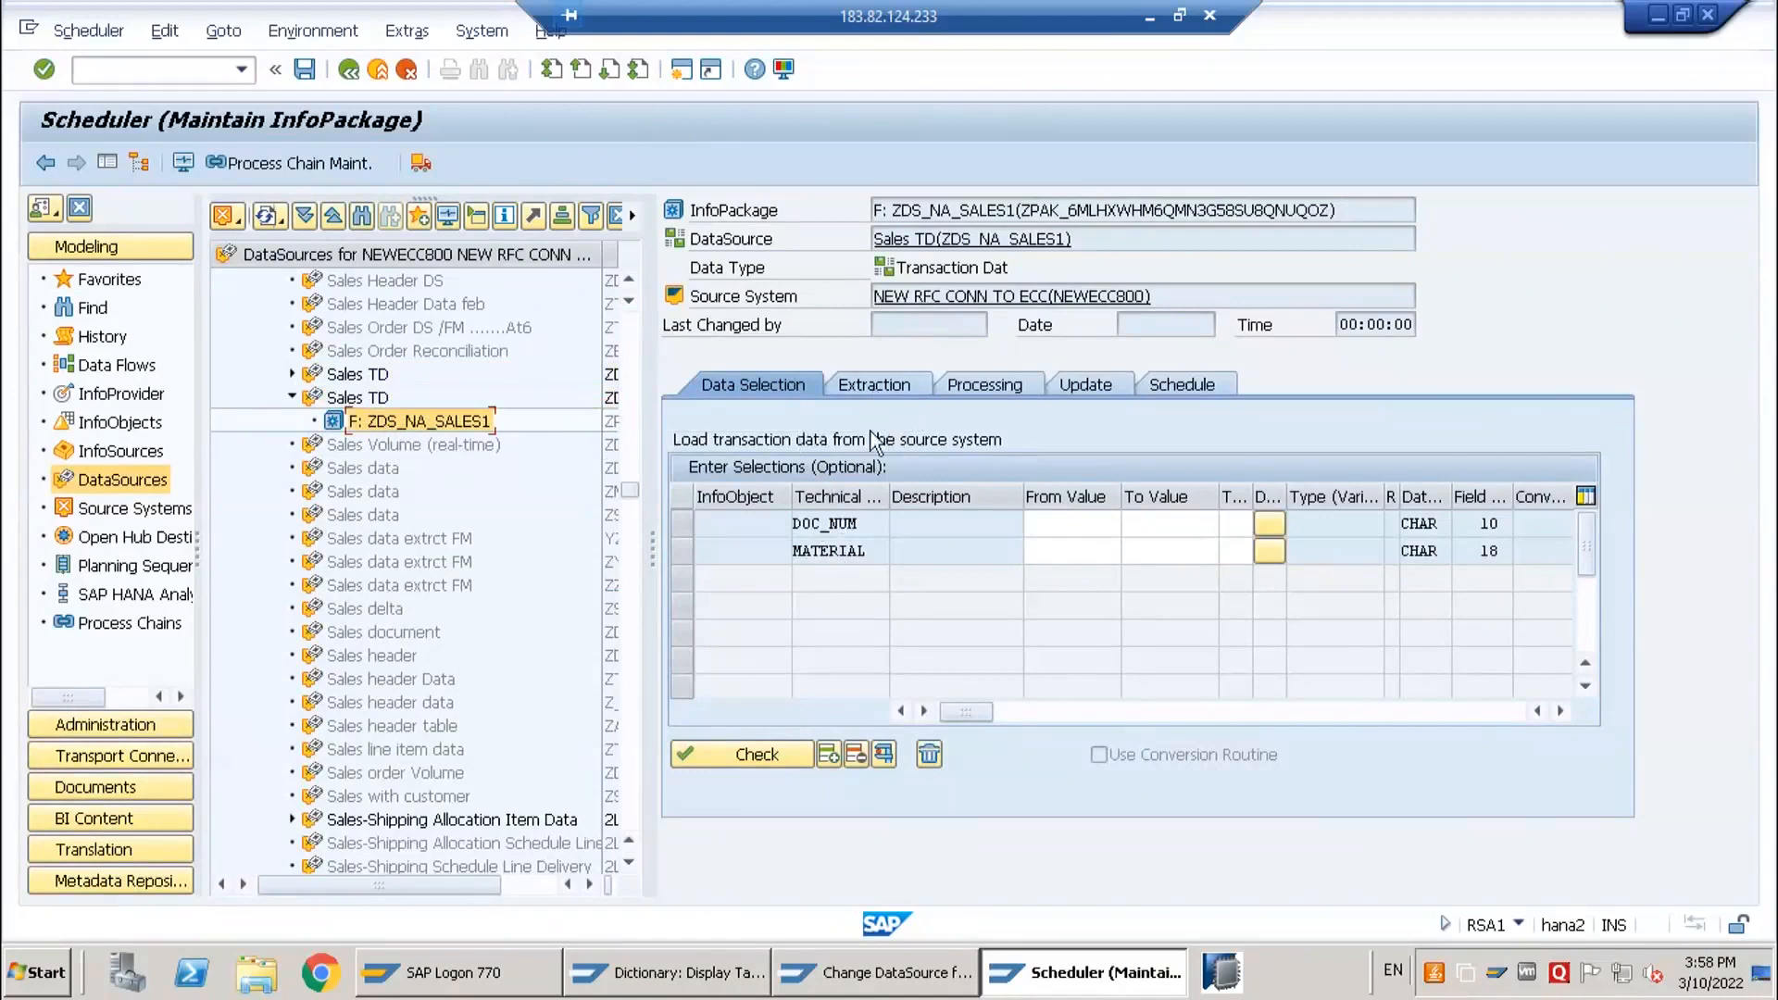
click(1158, 387)
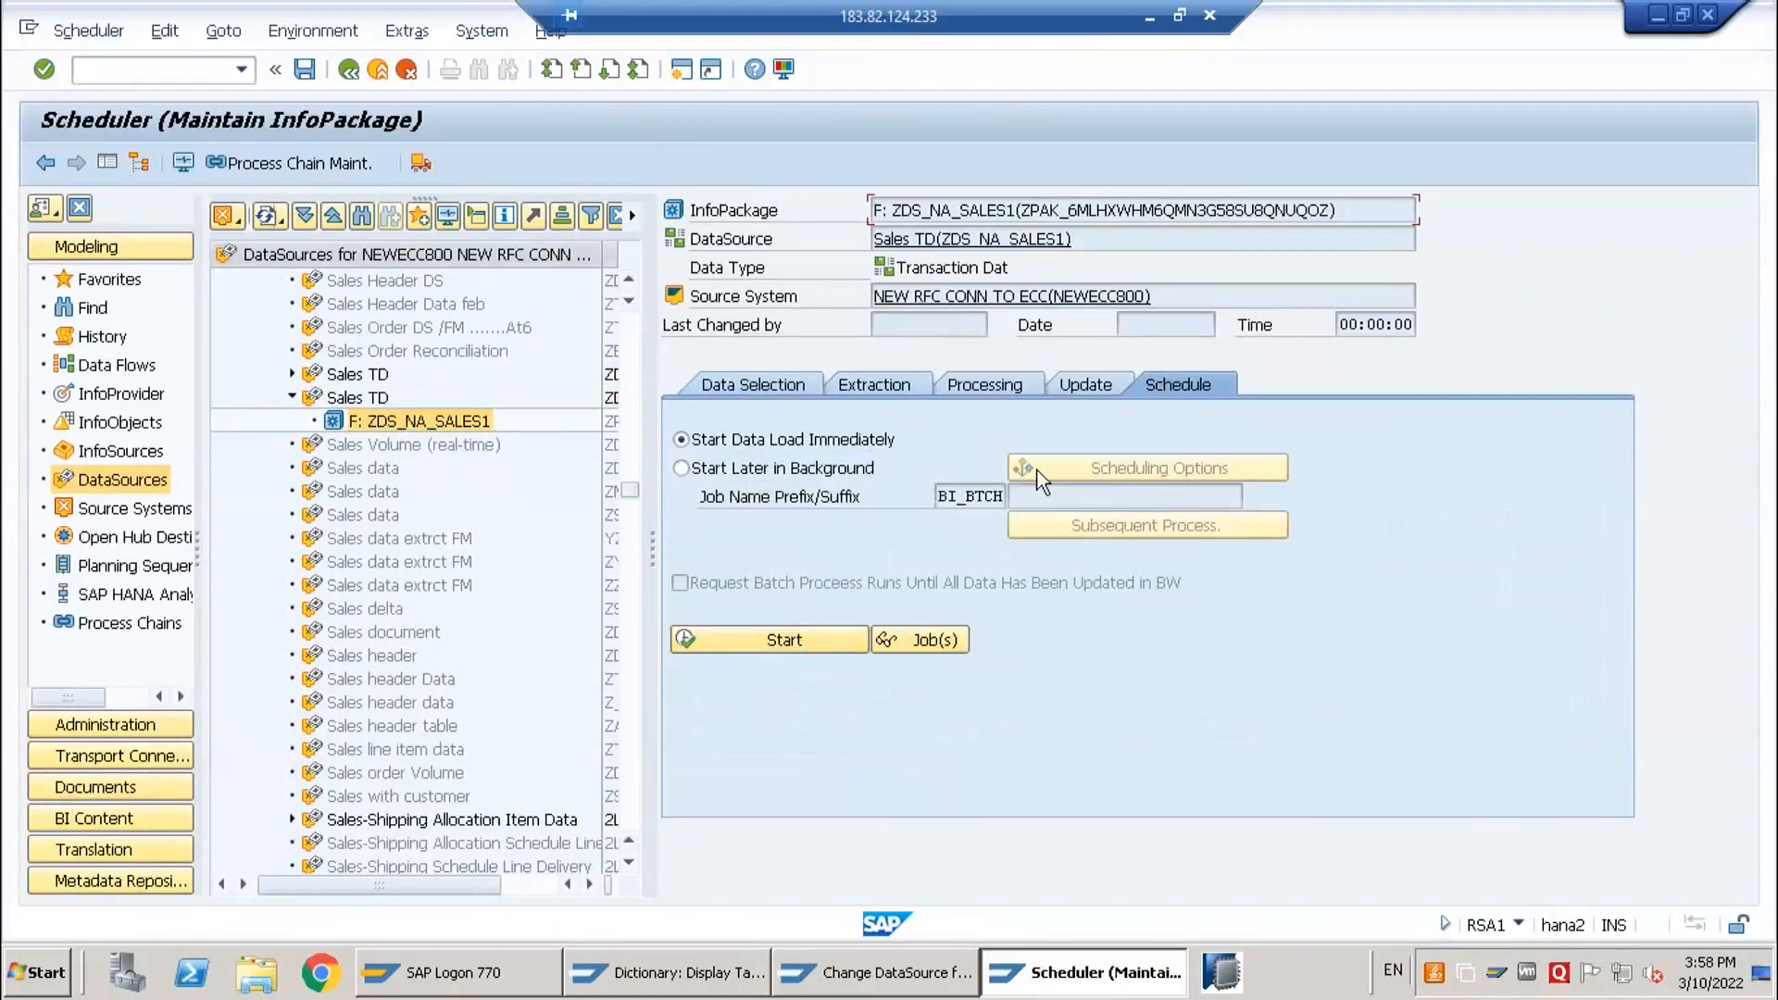
click(1085, 387)
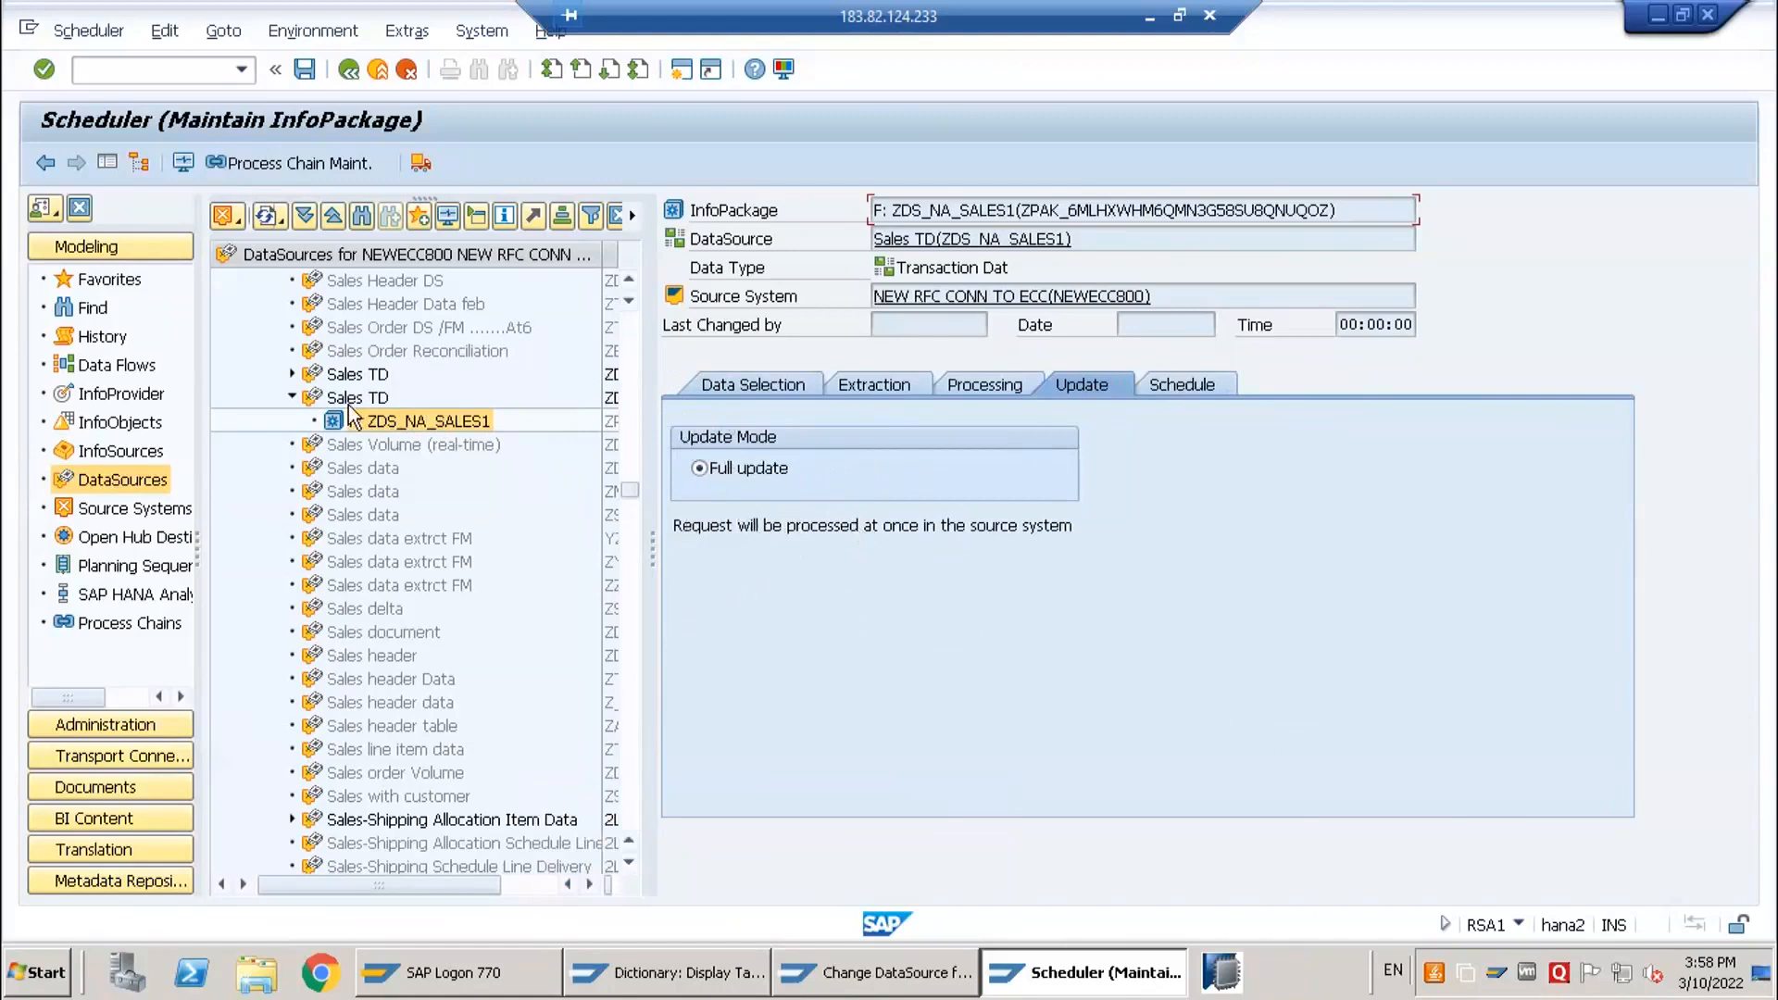
click(378, 401)
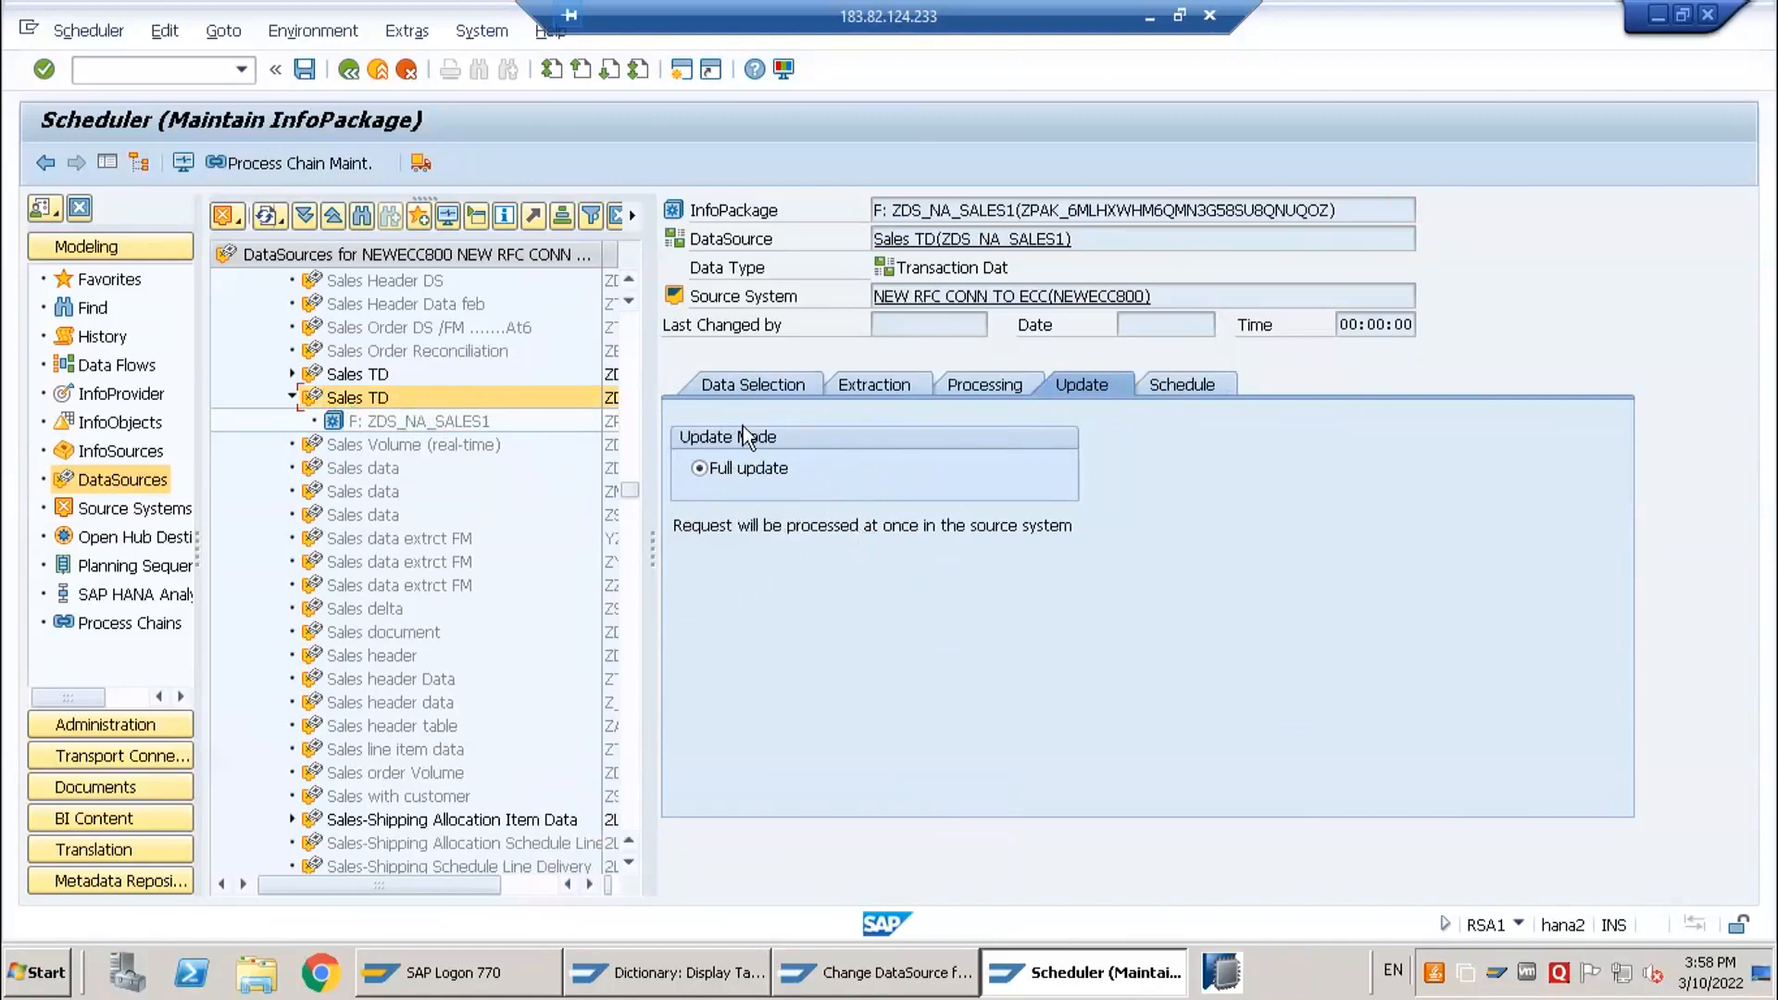
click(1170, 383)
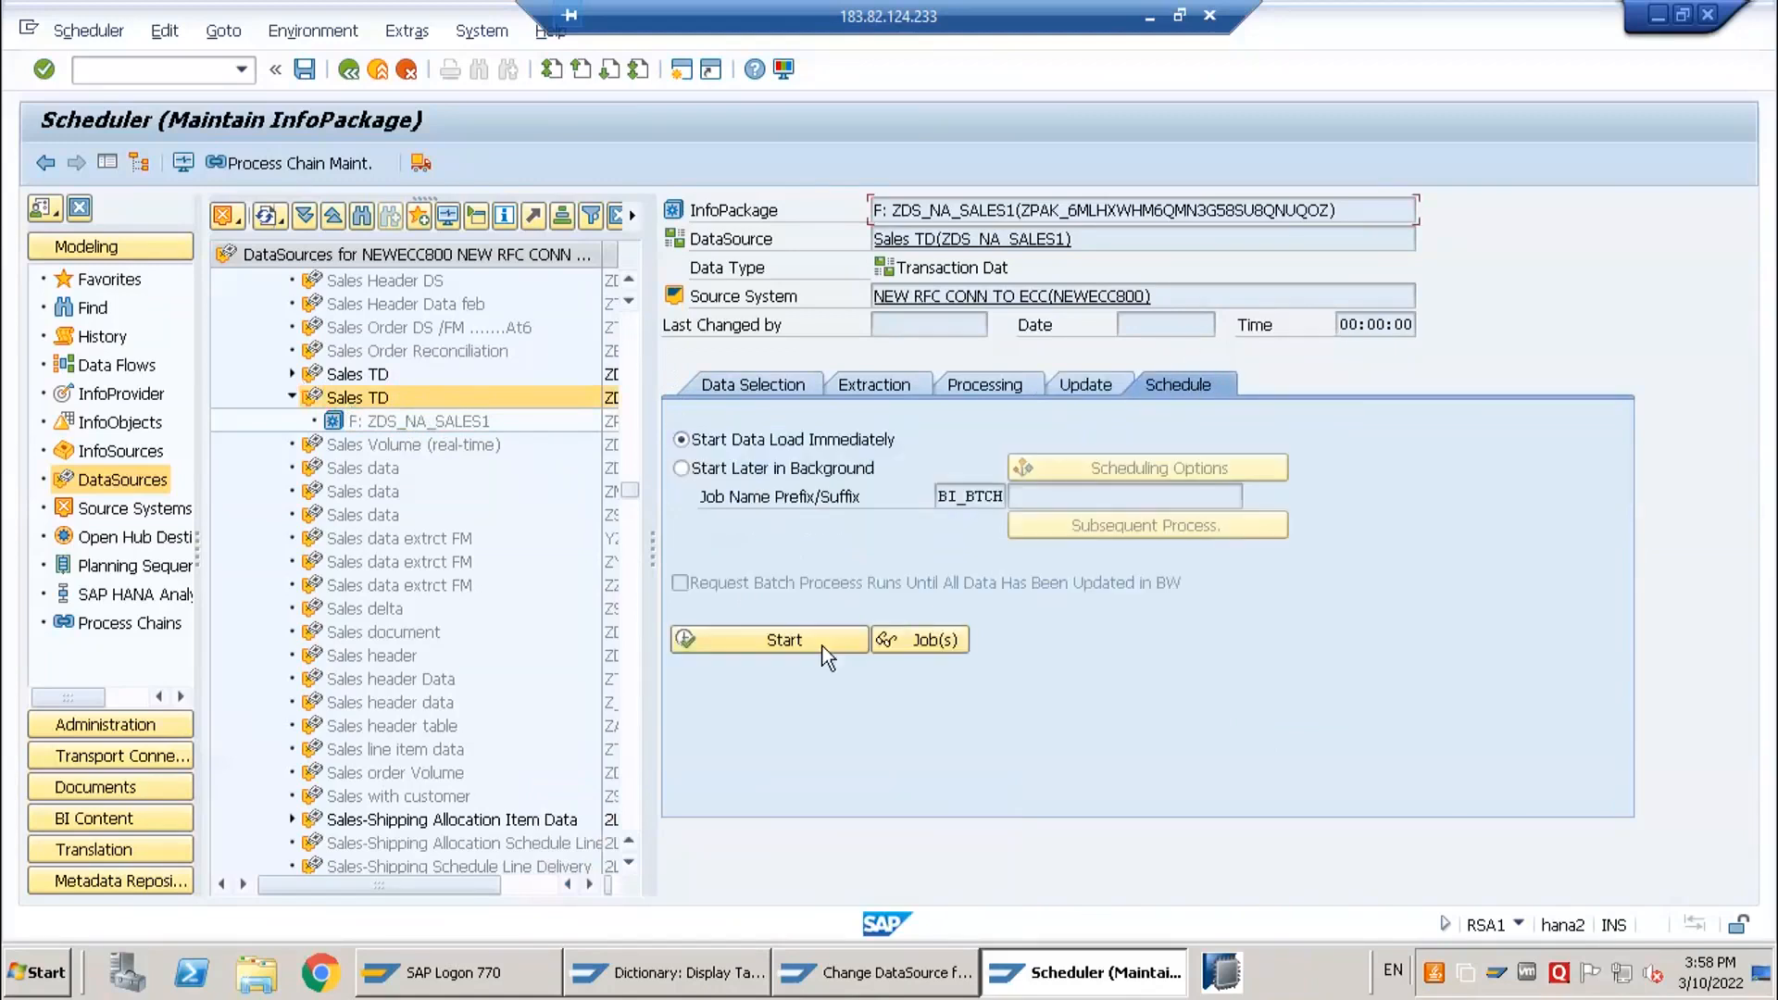
click(820, 645)
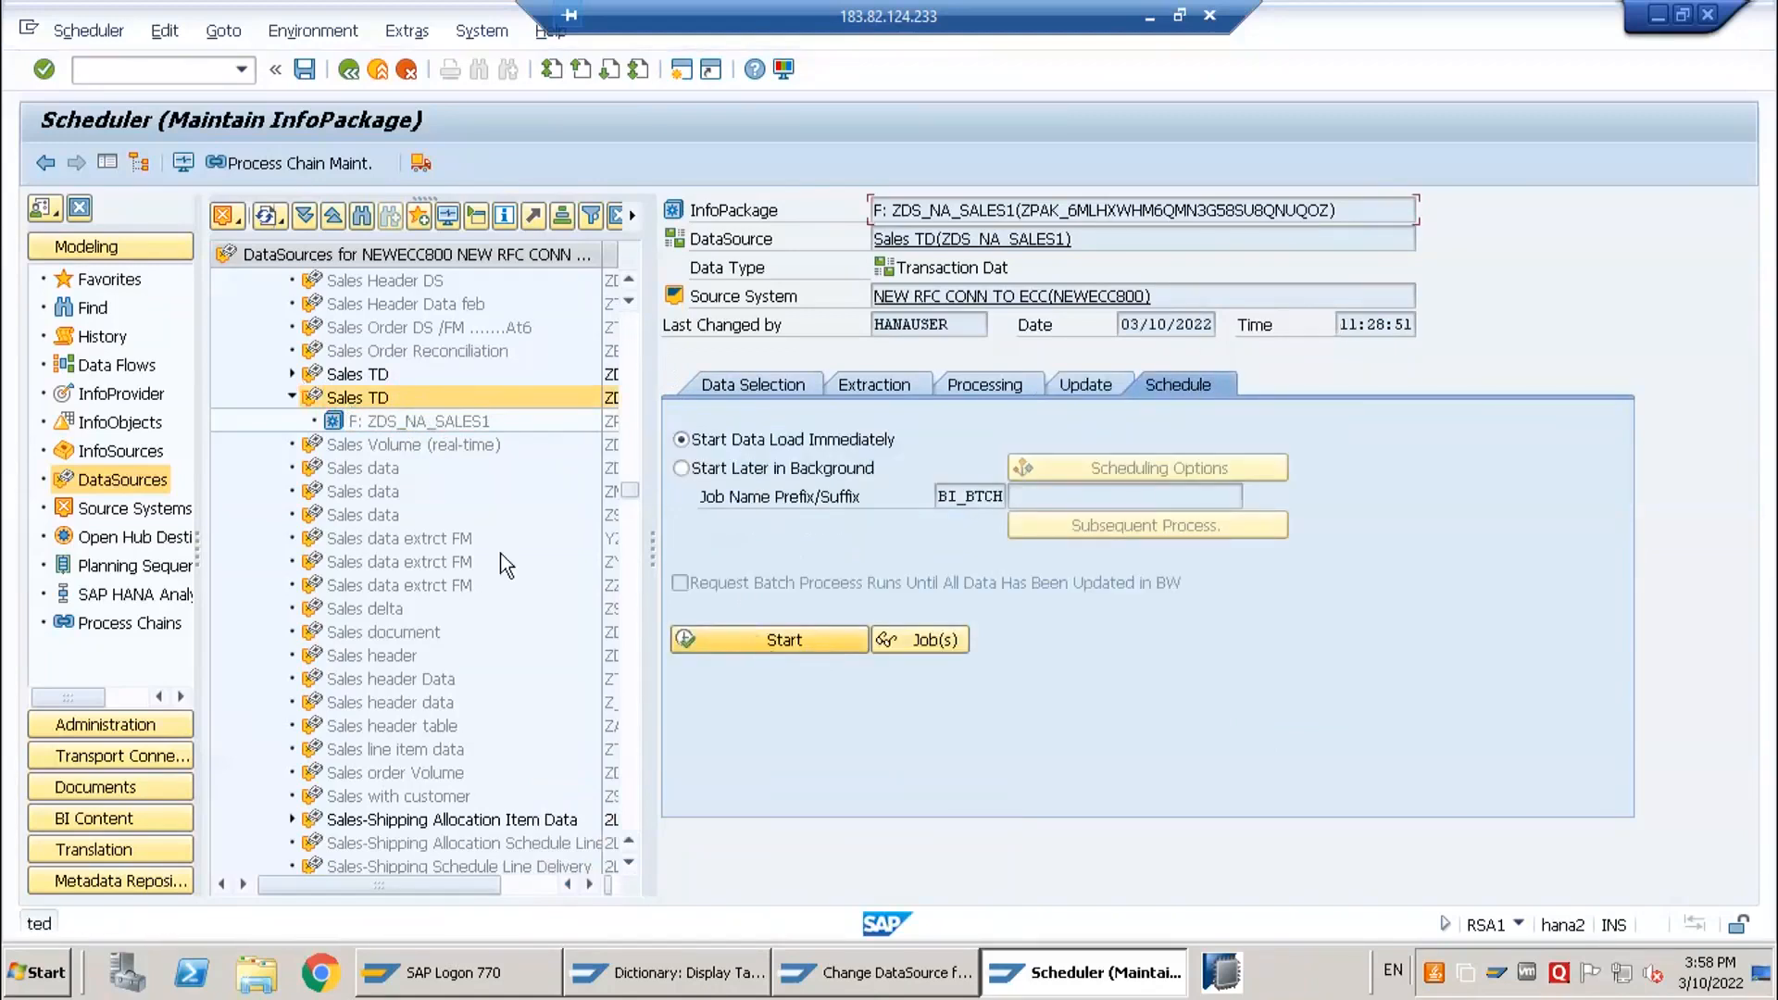
- Open the load monitor for the InfoPackage, refresh the request details and read the source system error messages
click(184, 163)
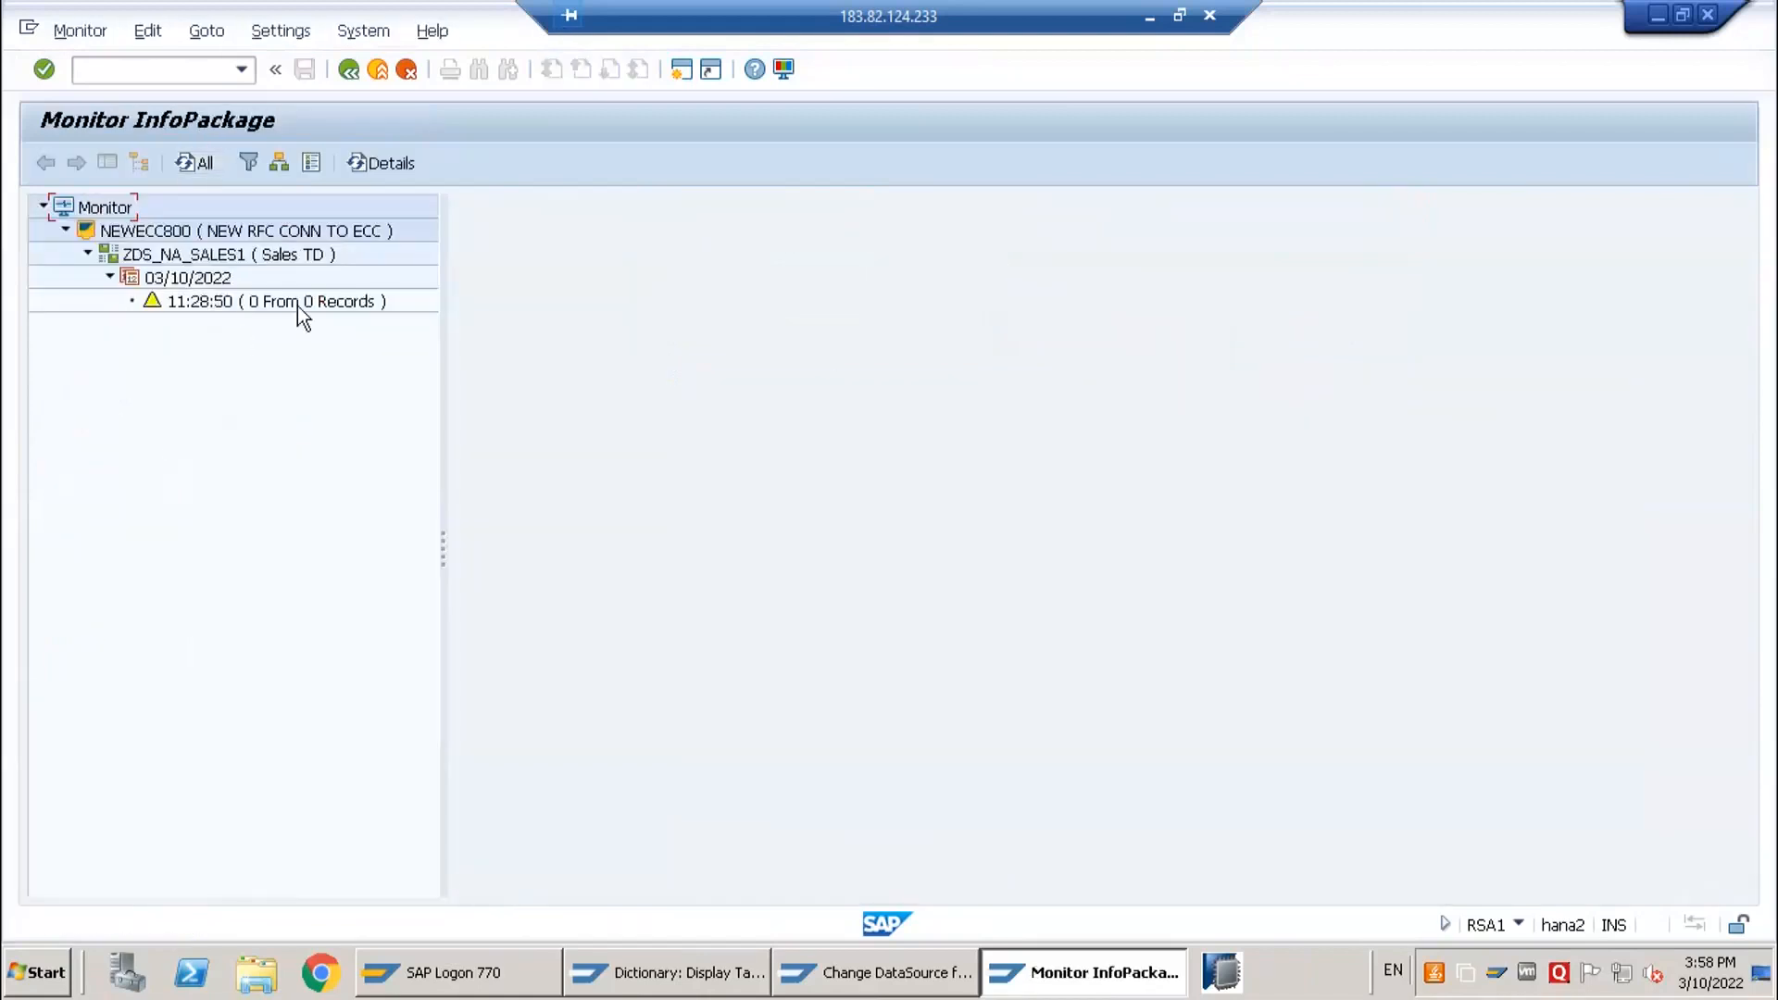
click(369, 169)
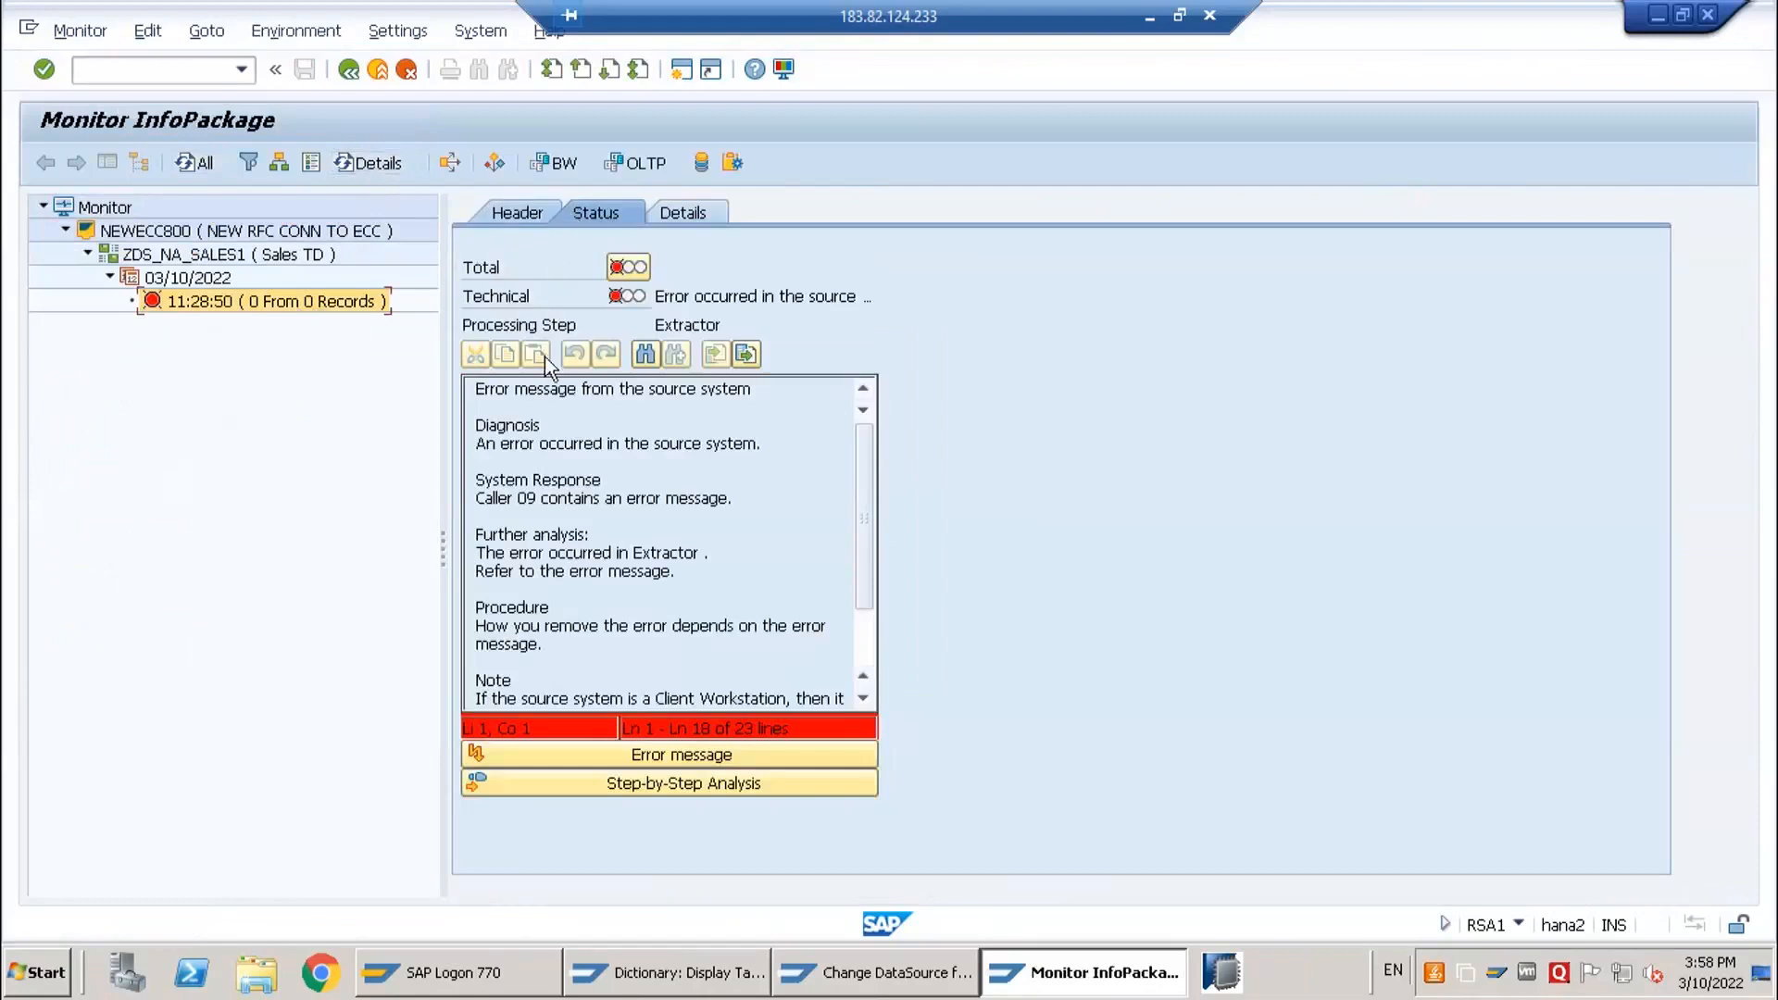
click(581, 752)
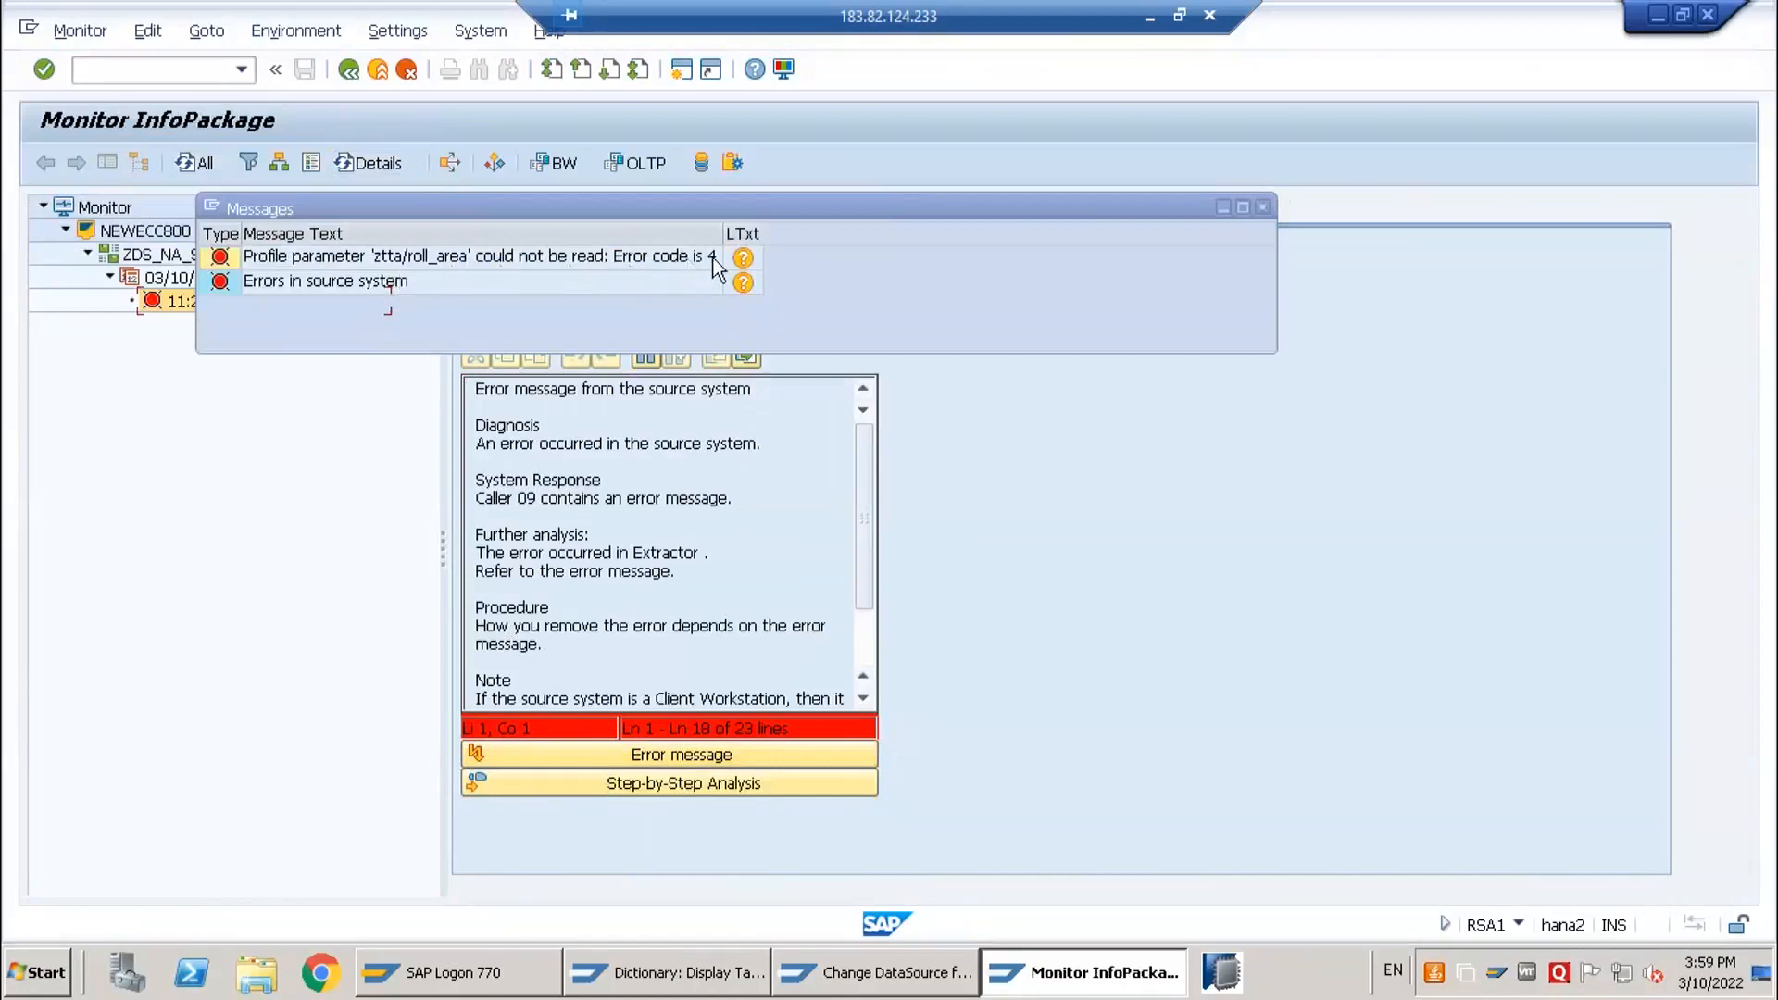
click(1262, 208)
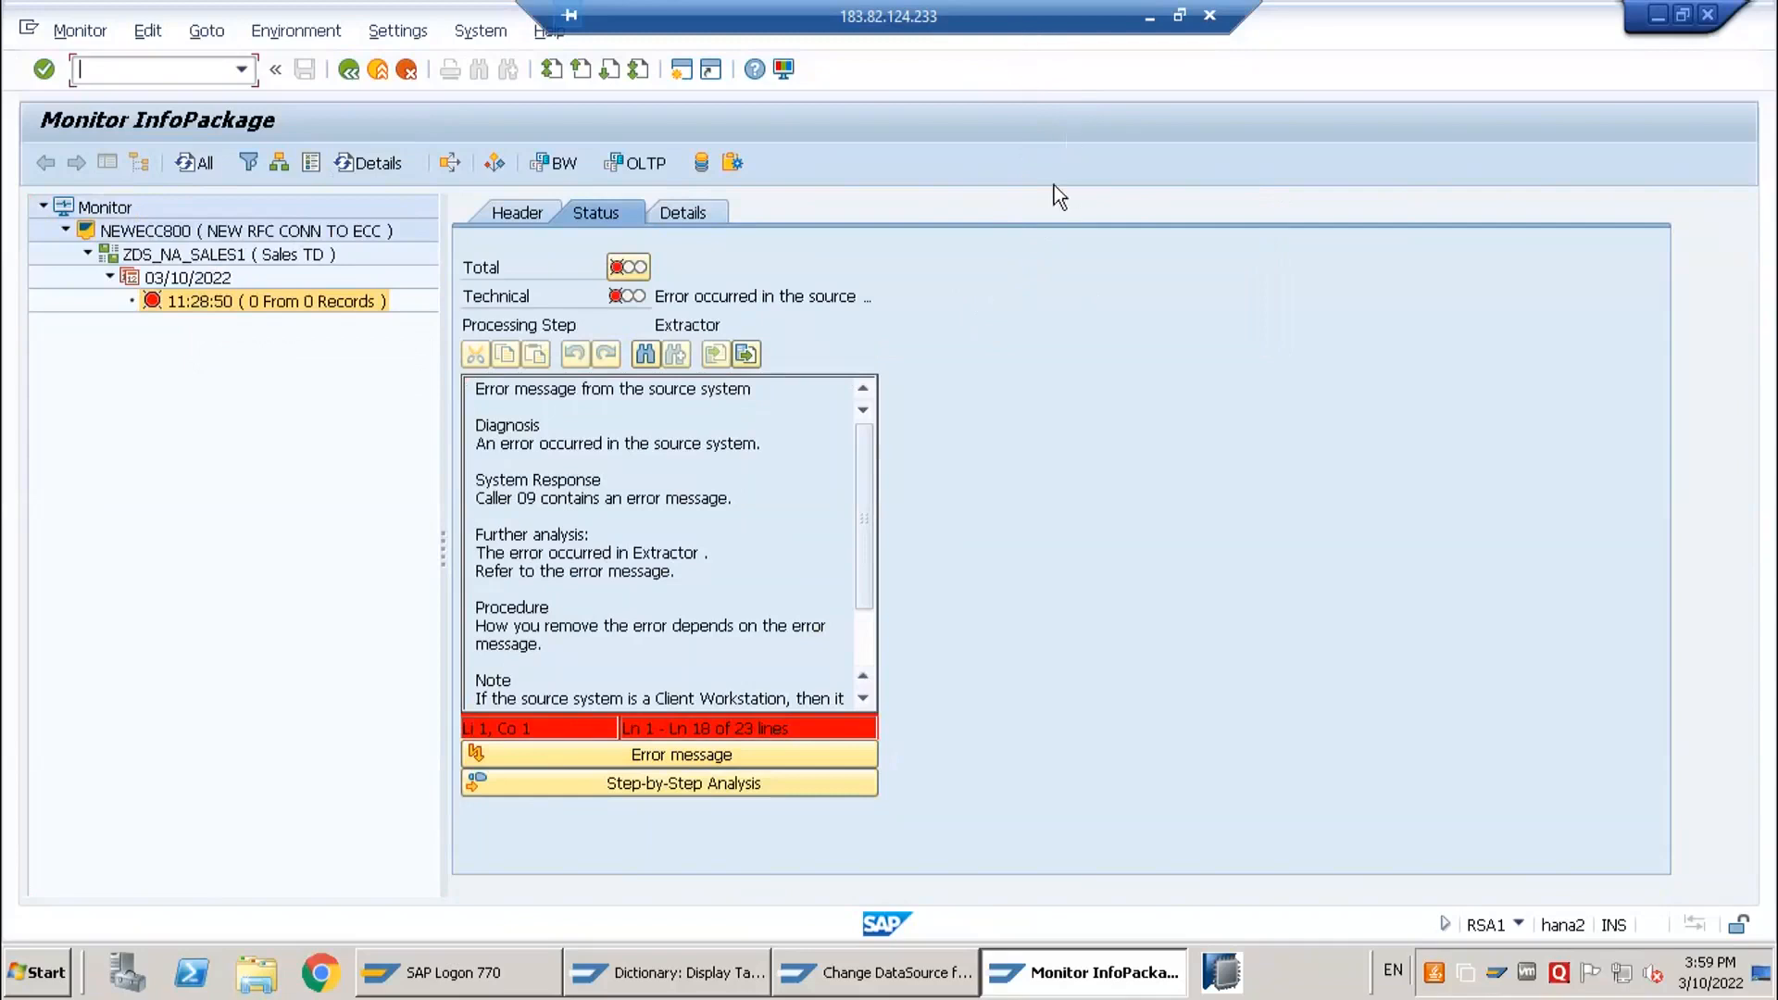
click(782, 297)
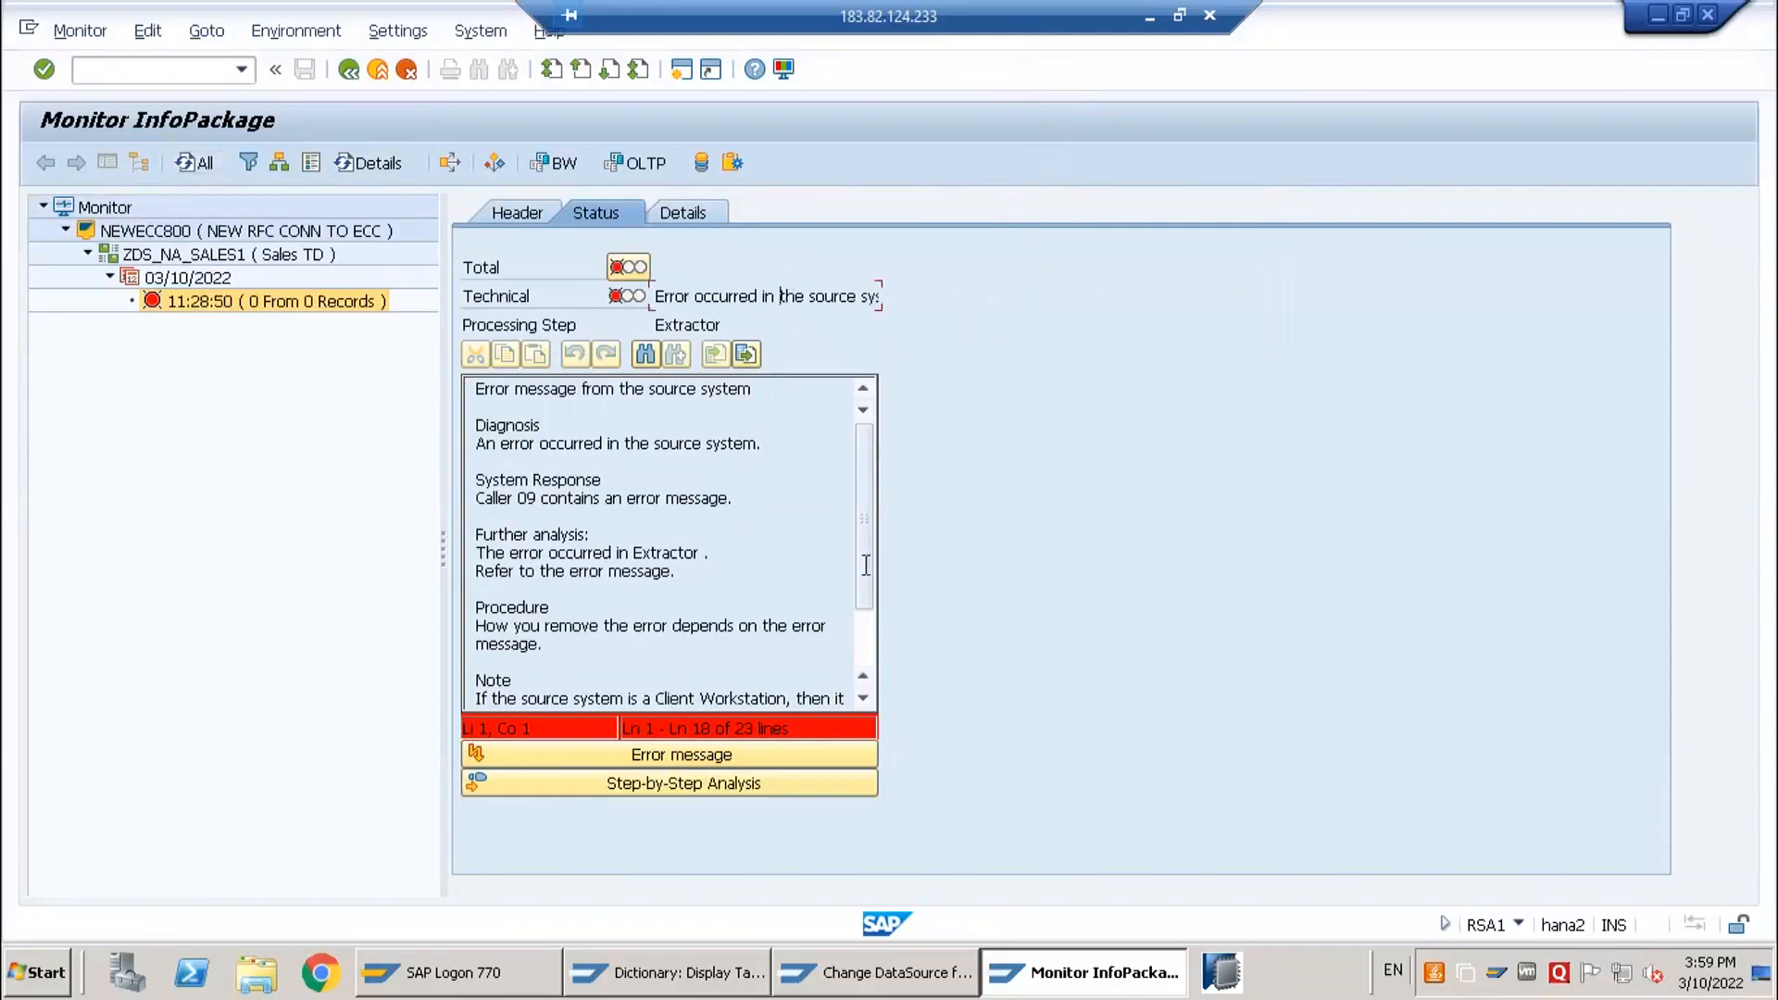
- Switch back to the ECC session and view the extraction result of DataSource ZDS_NA_SALES1
click(669, 159)
click(1762, 972)
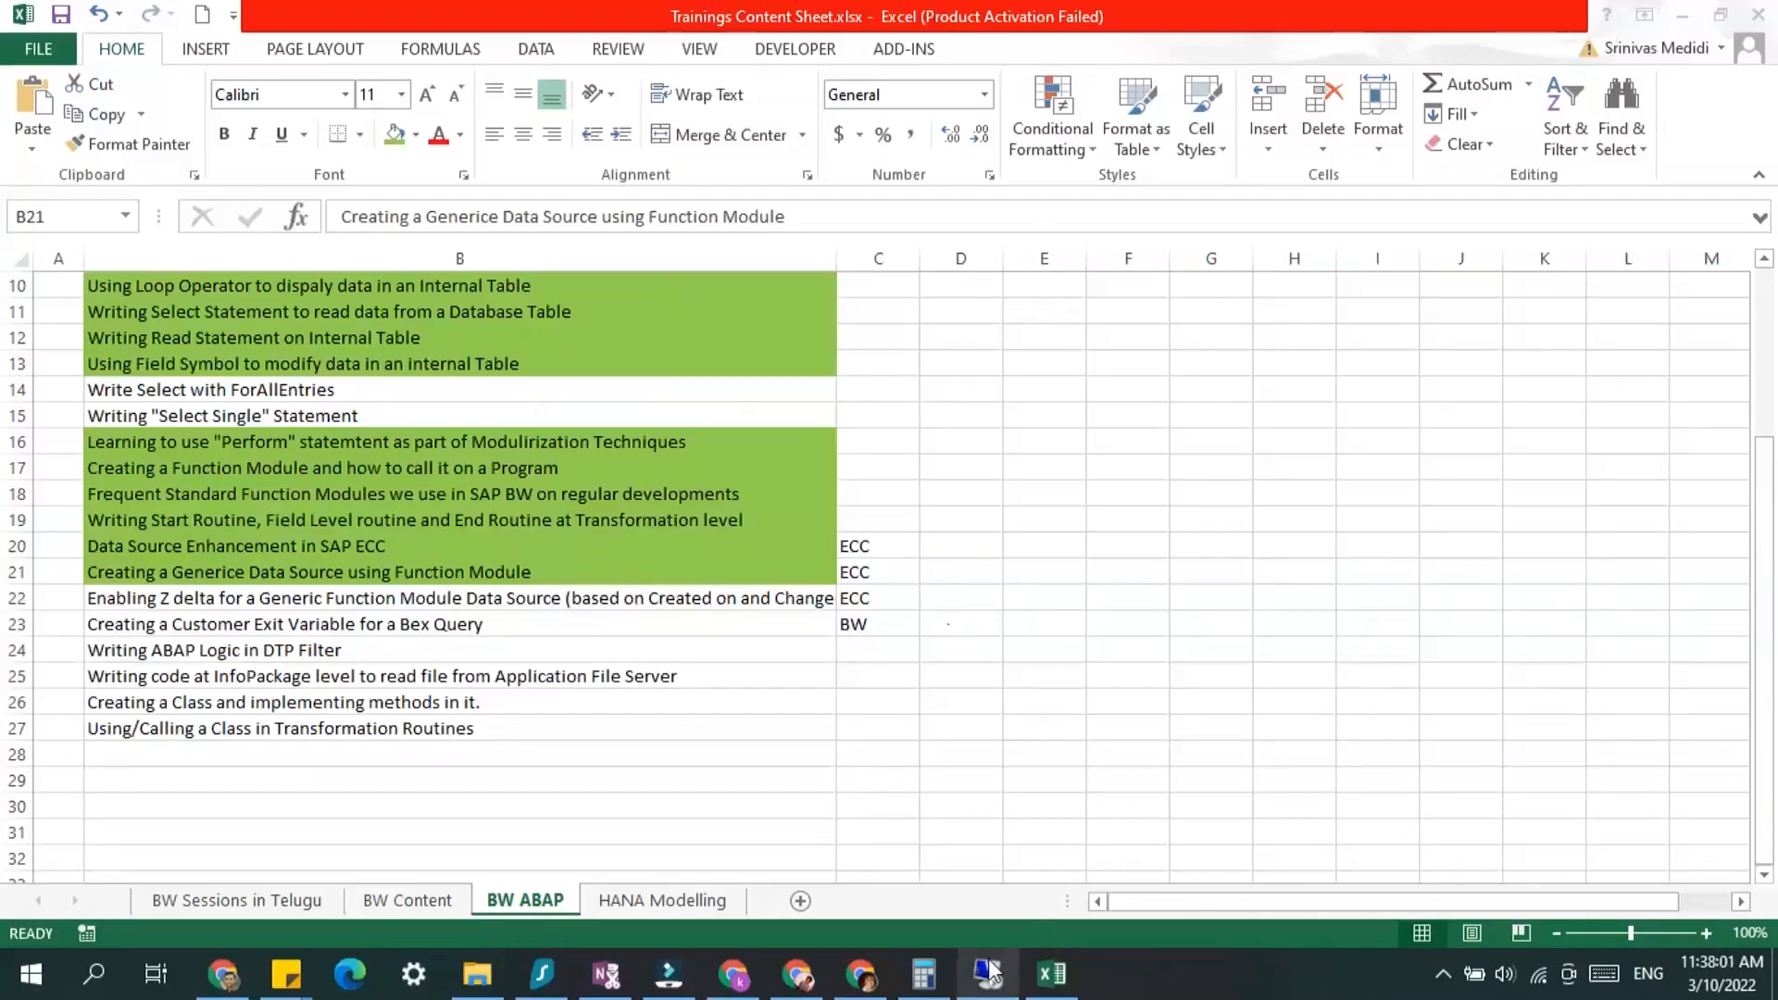
click(988, 970)
click(875, 971)
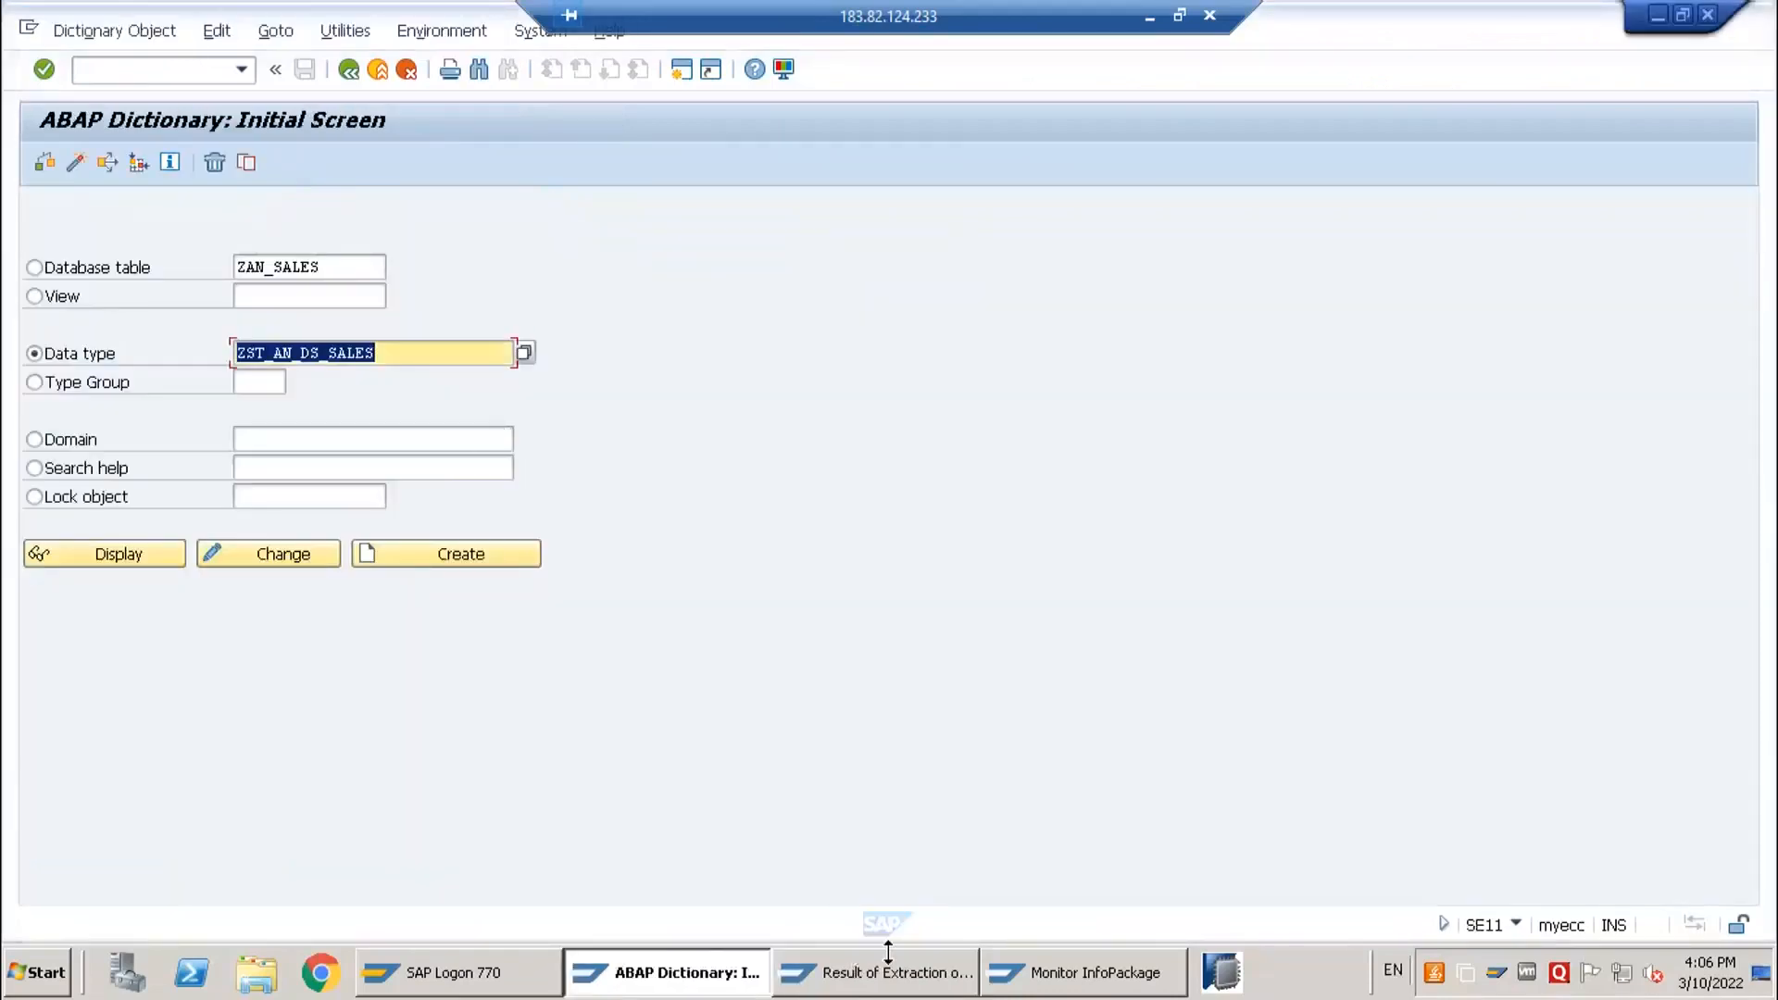
click(830, 983)
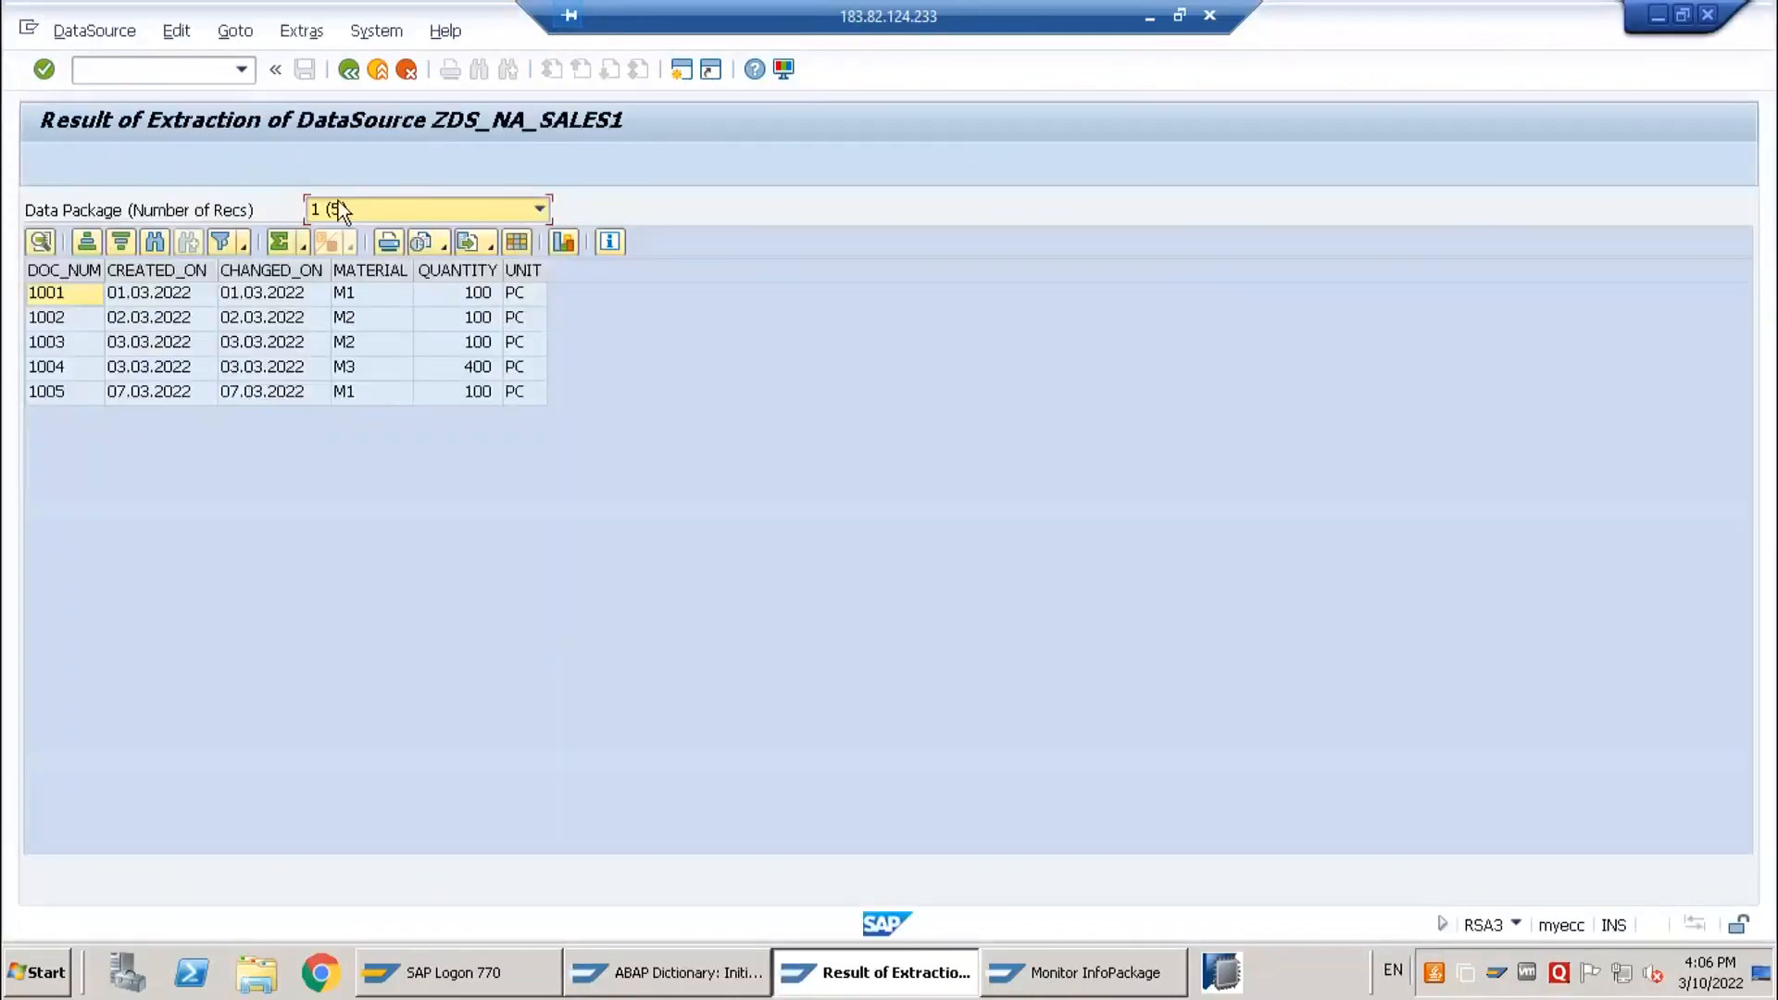
- Leave the extractor checker and open the generic DataSource maintenance with transaction RSO2
click(349, 70)
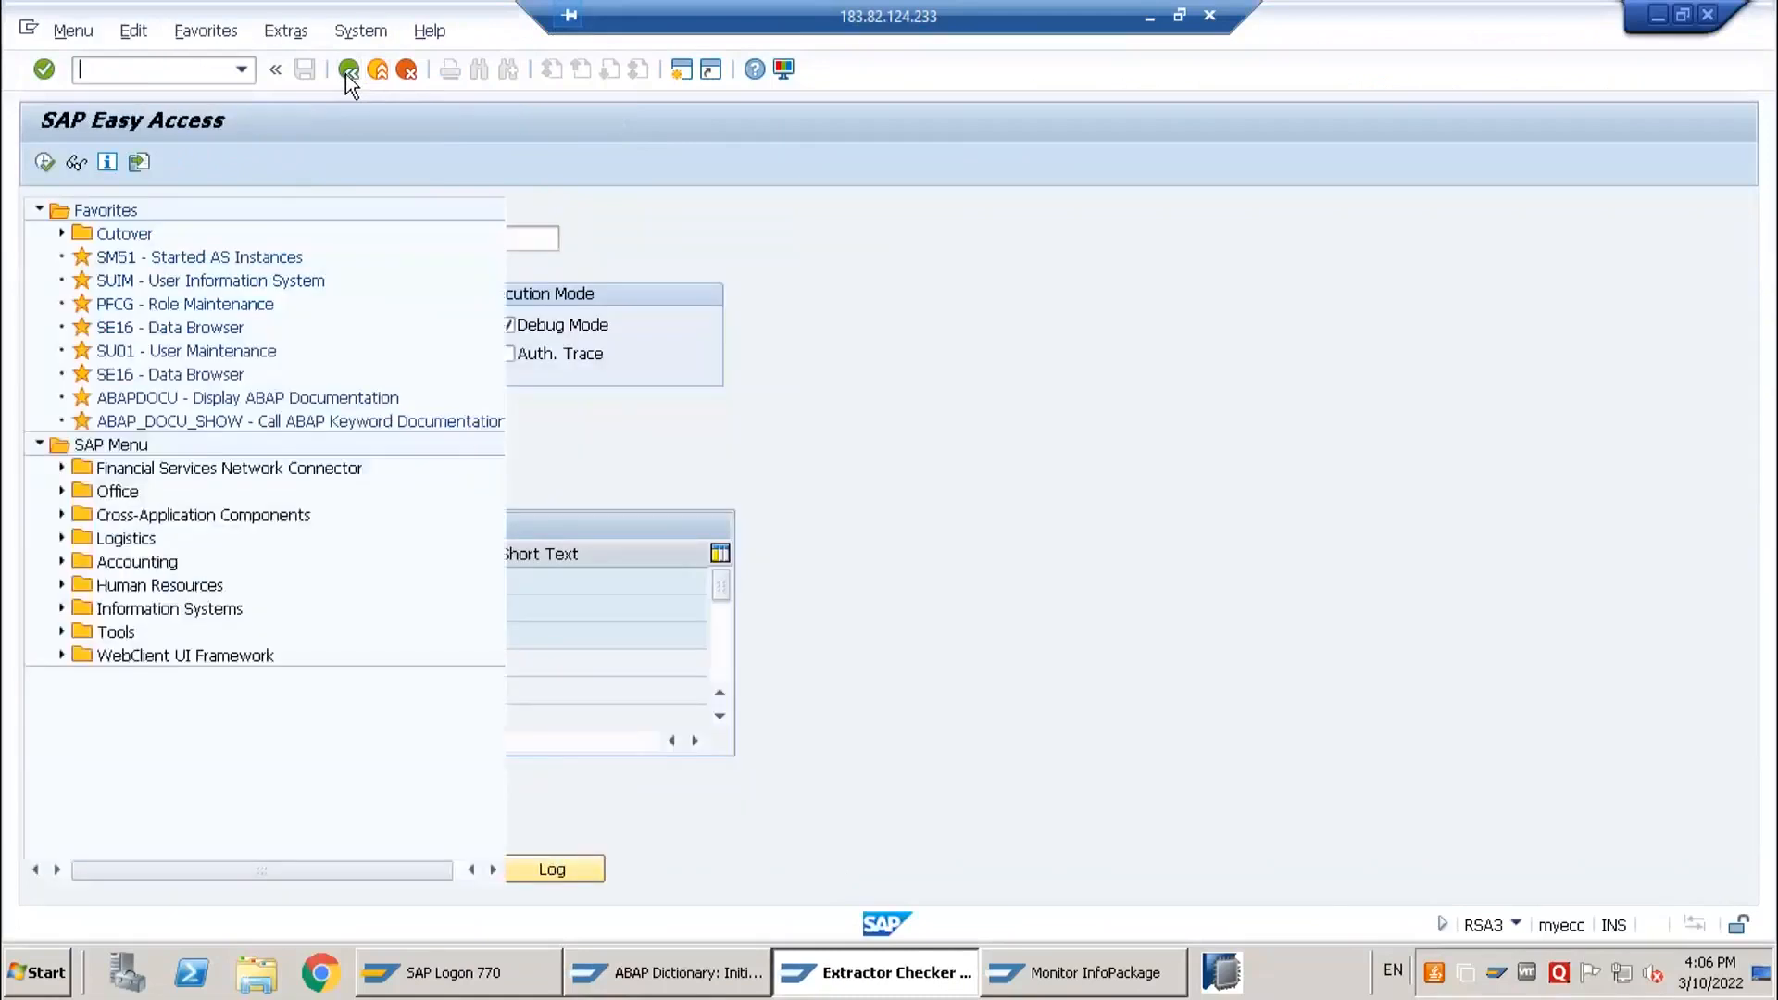
text(rs)
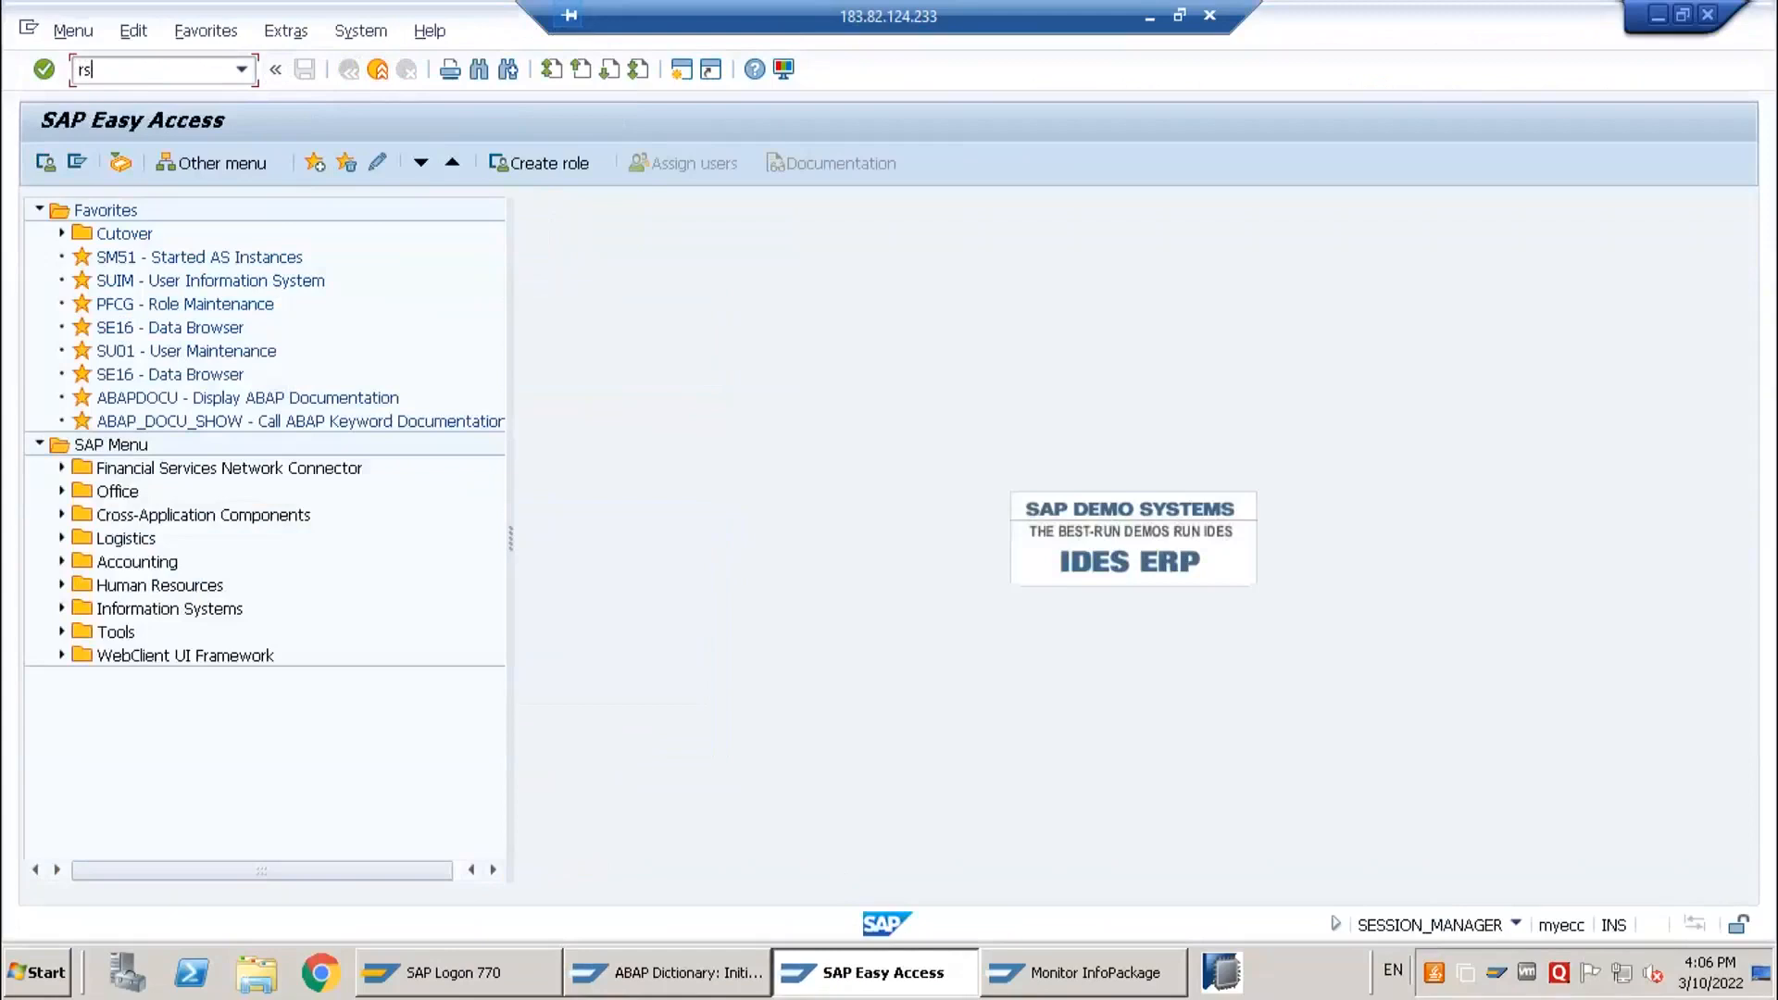
text(o2)
key(Return)
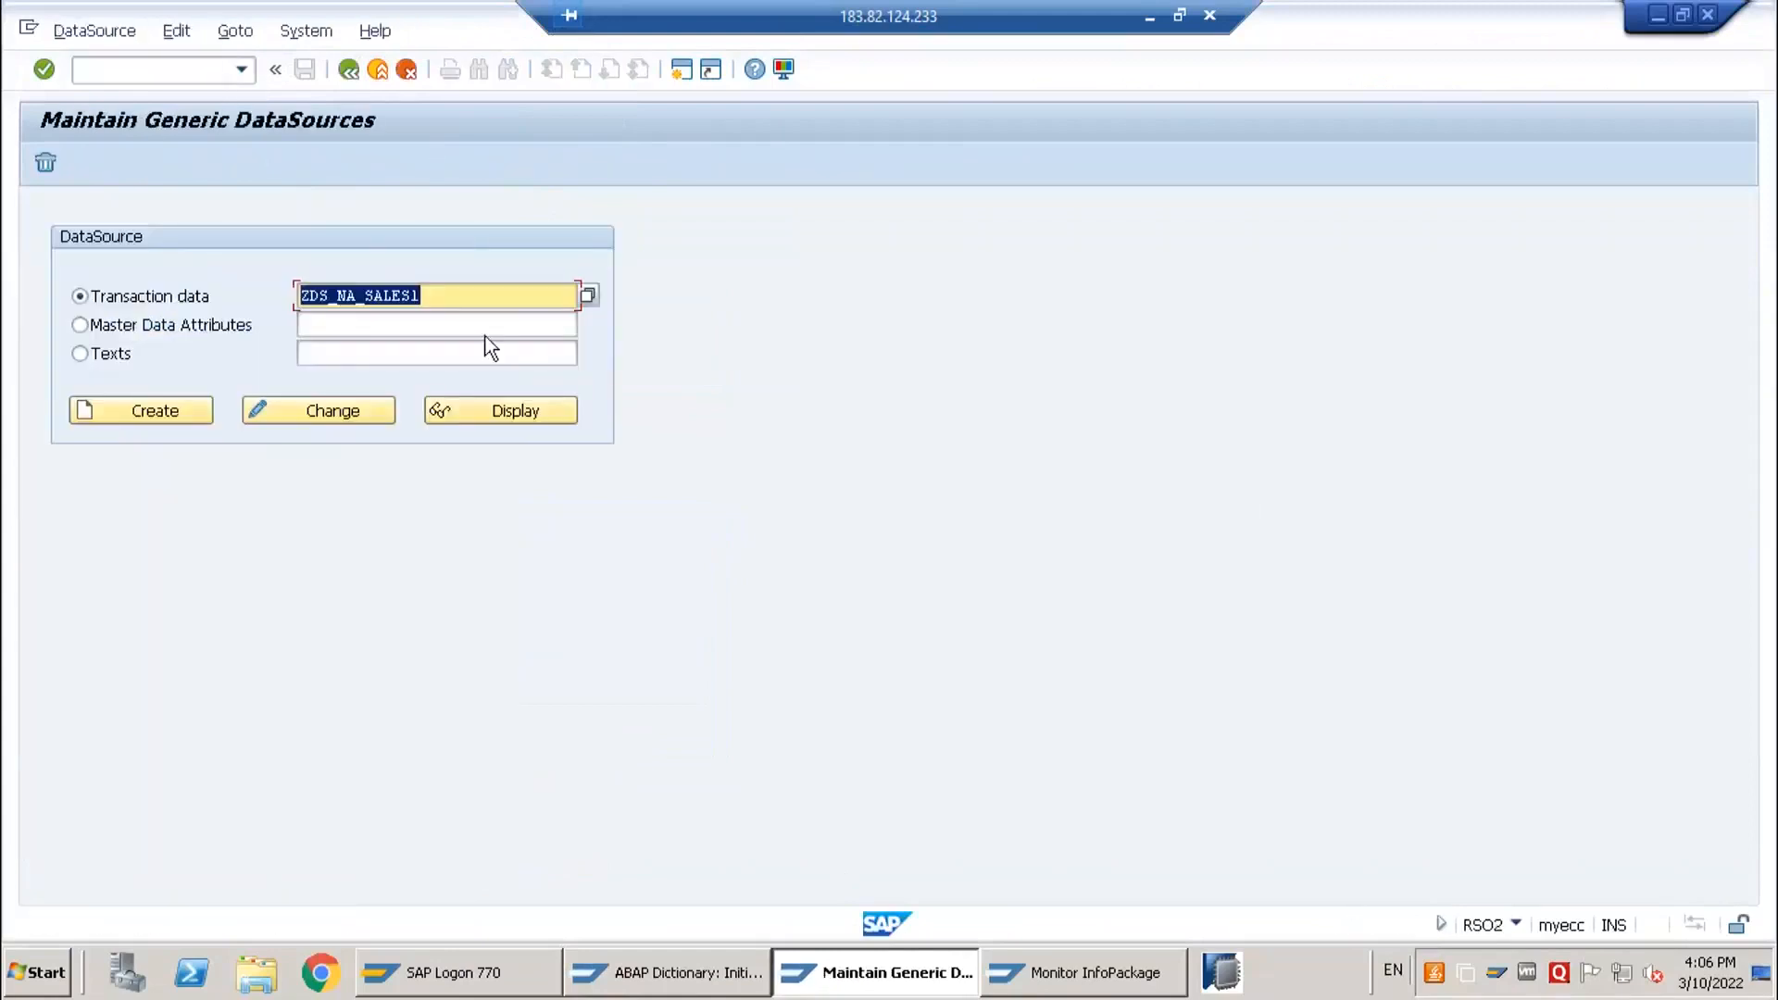
- Open transaction DataSource ZDS_NA_SALES1 for changing and select its technical name
click(427, 298)
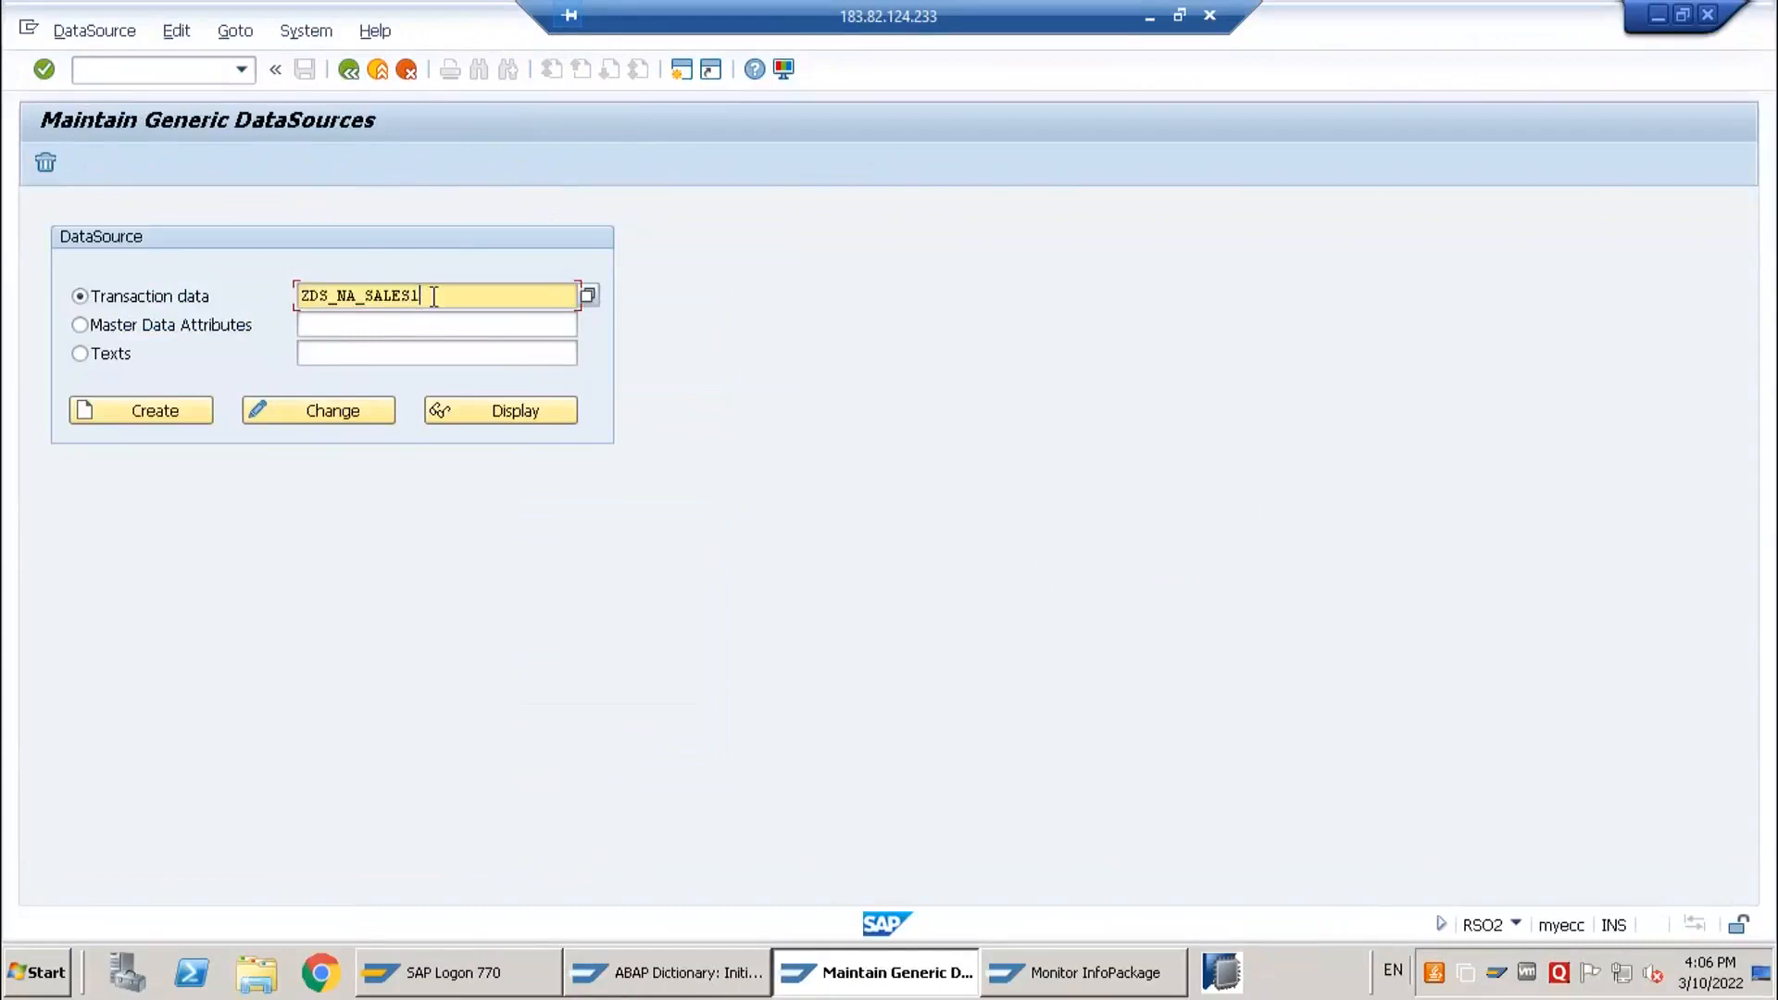
key(BackSpace)
text(1)
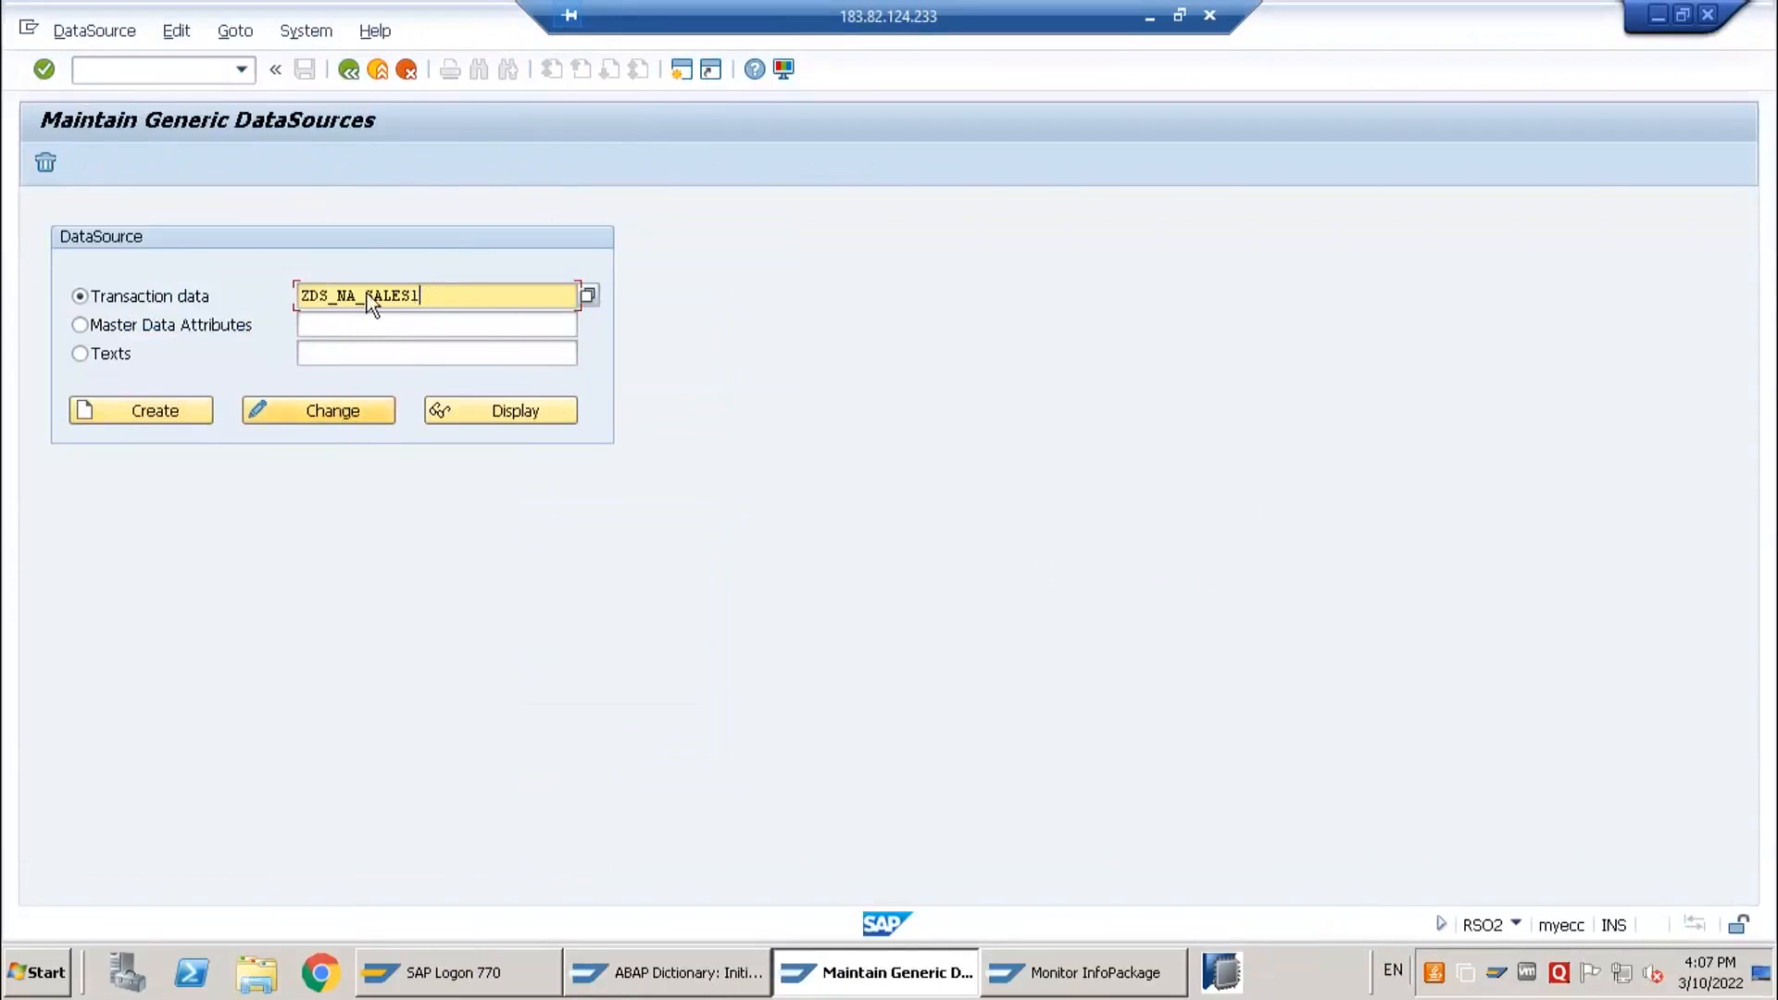
drag(423, 297, 285, 295)
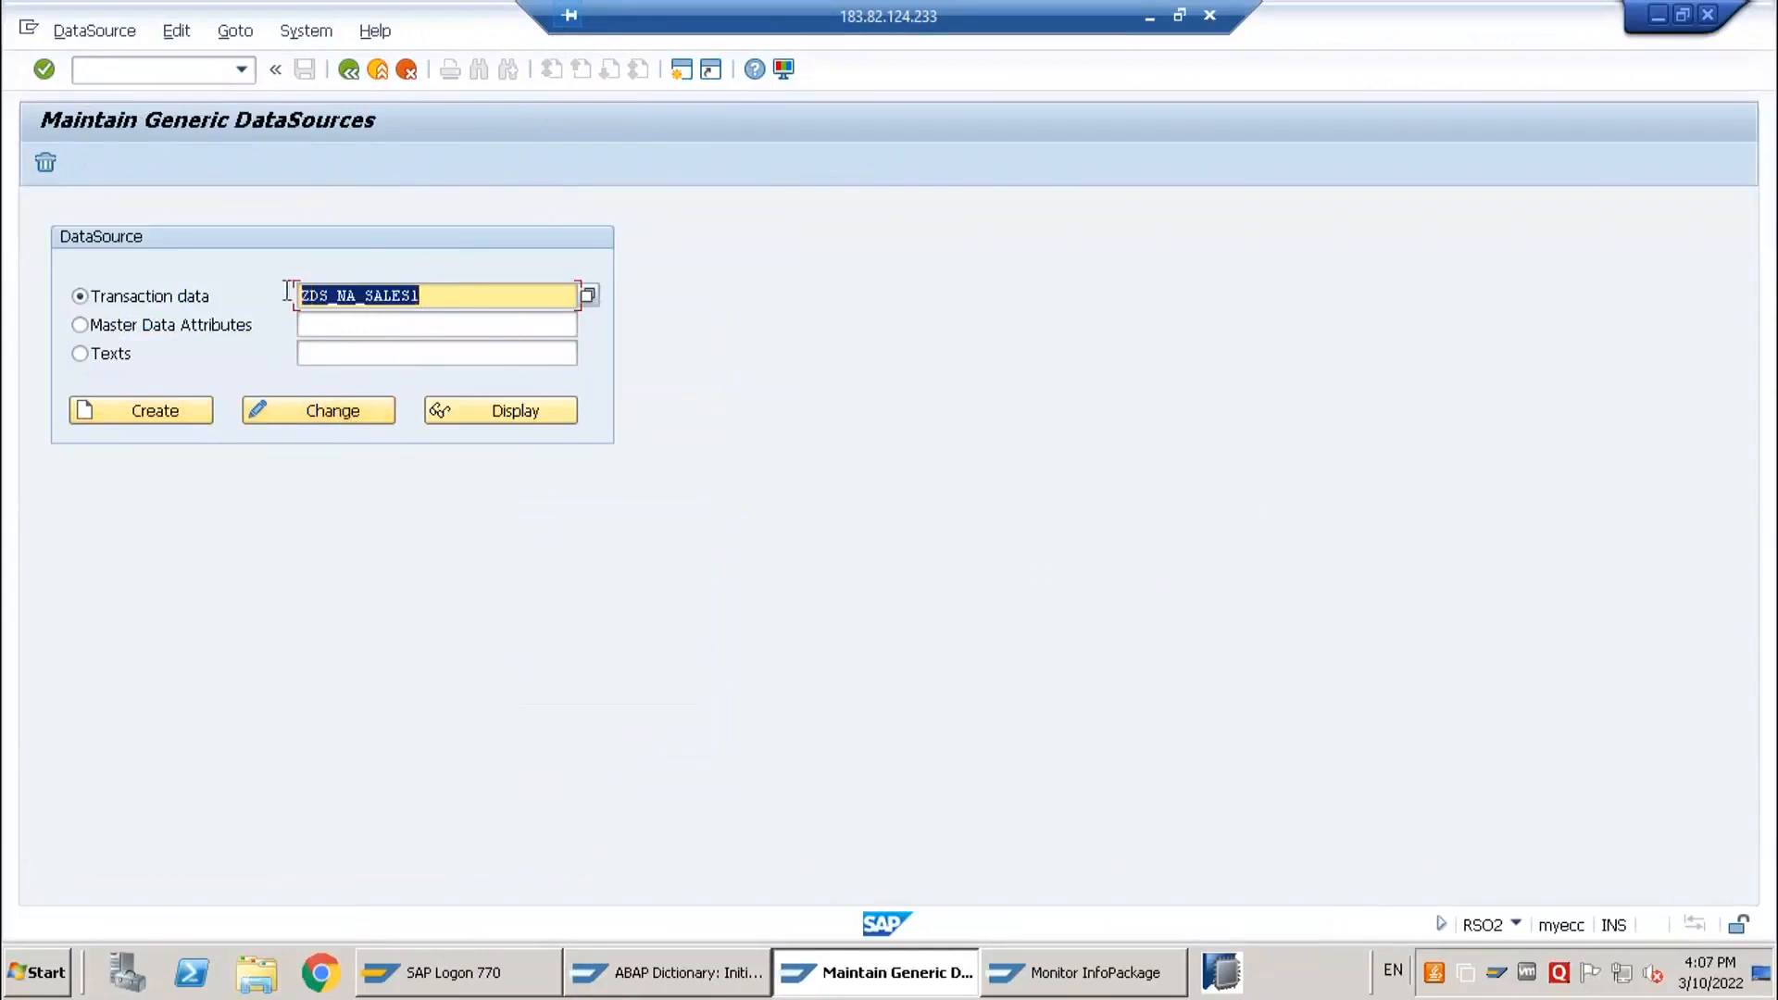
click(296, 410)
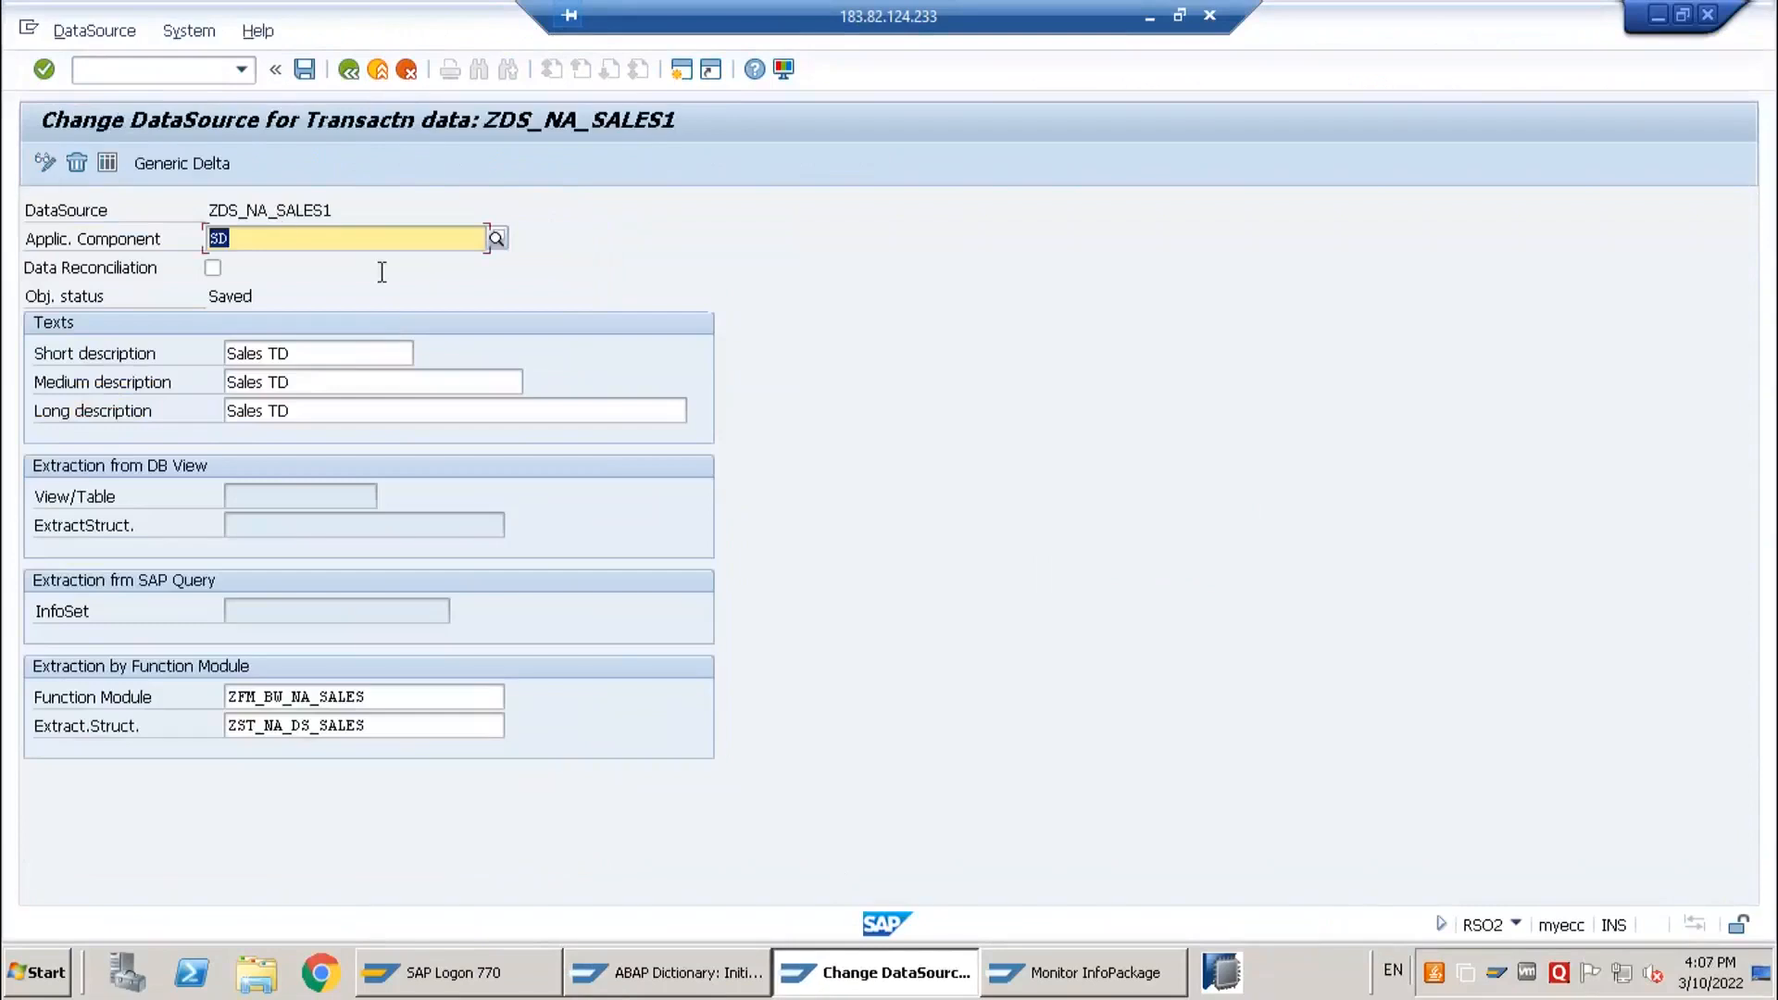
click(337, 211)
drag(214, 213, 190, 211)
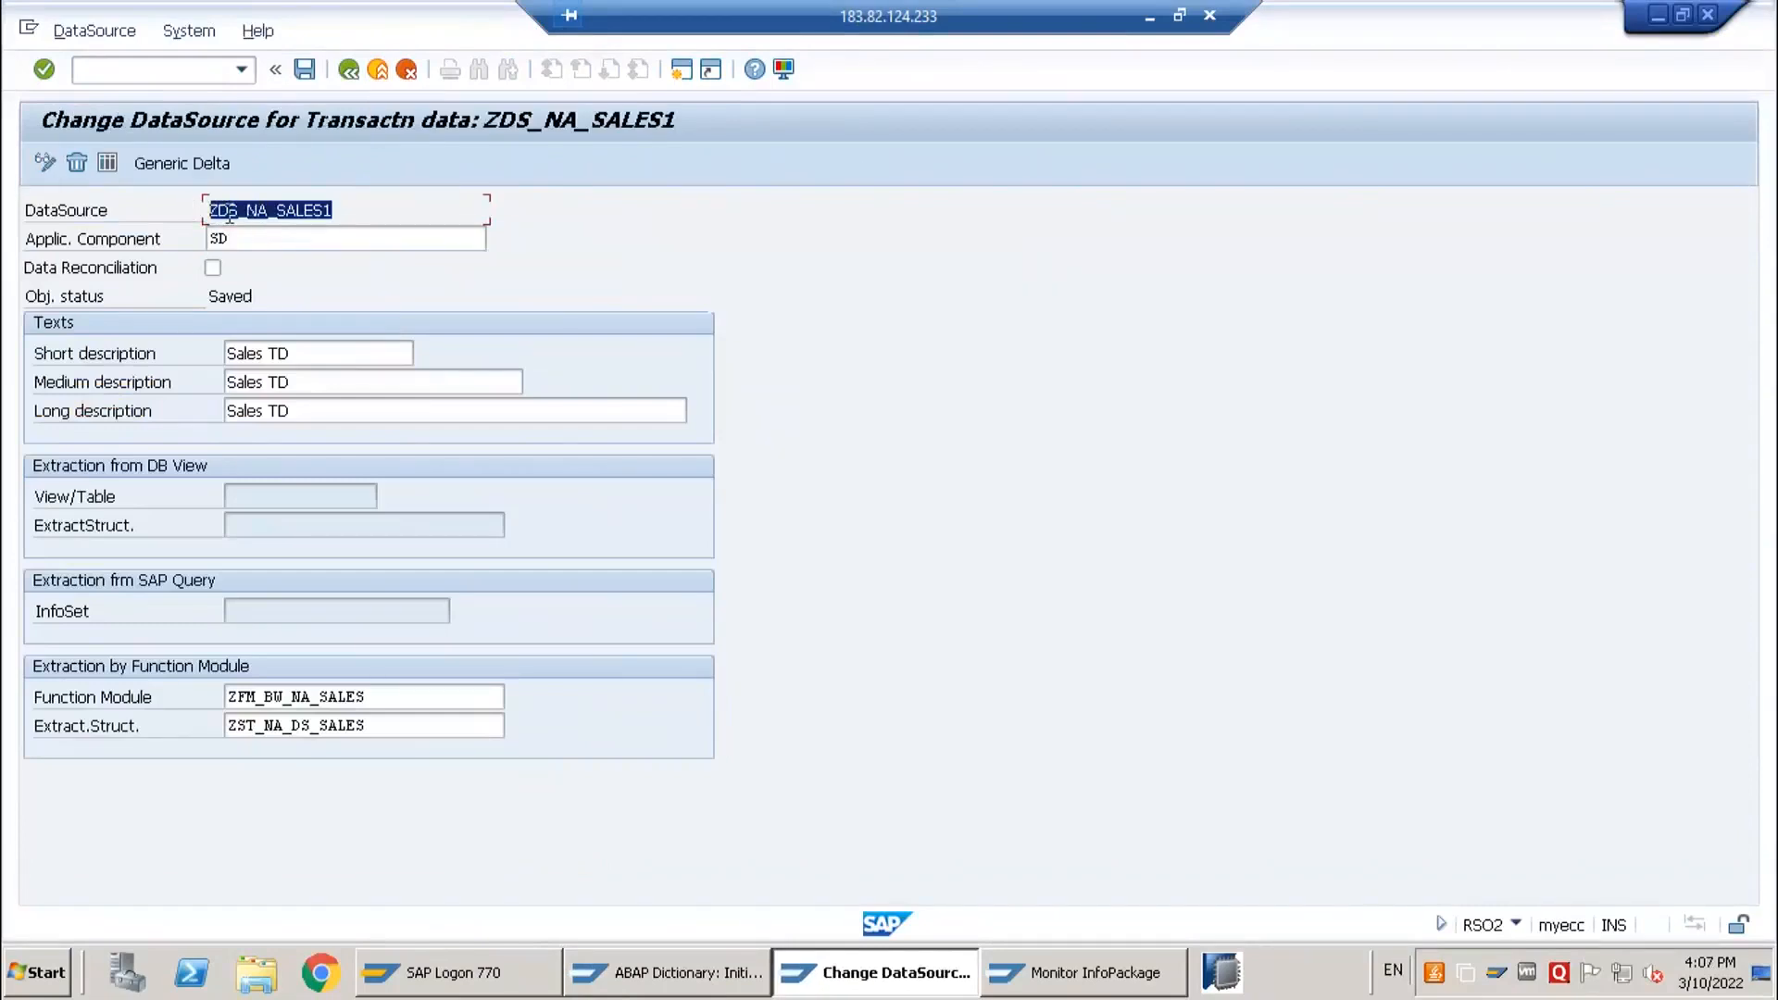
- Display function module ZFM_BW_NA_SALES and examine the DataSource validity check in its source code
double_click(303, 704)
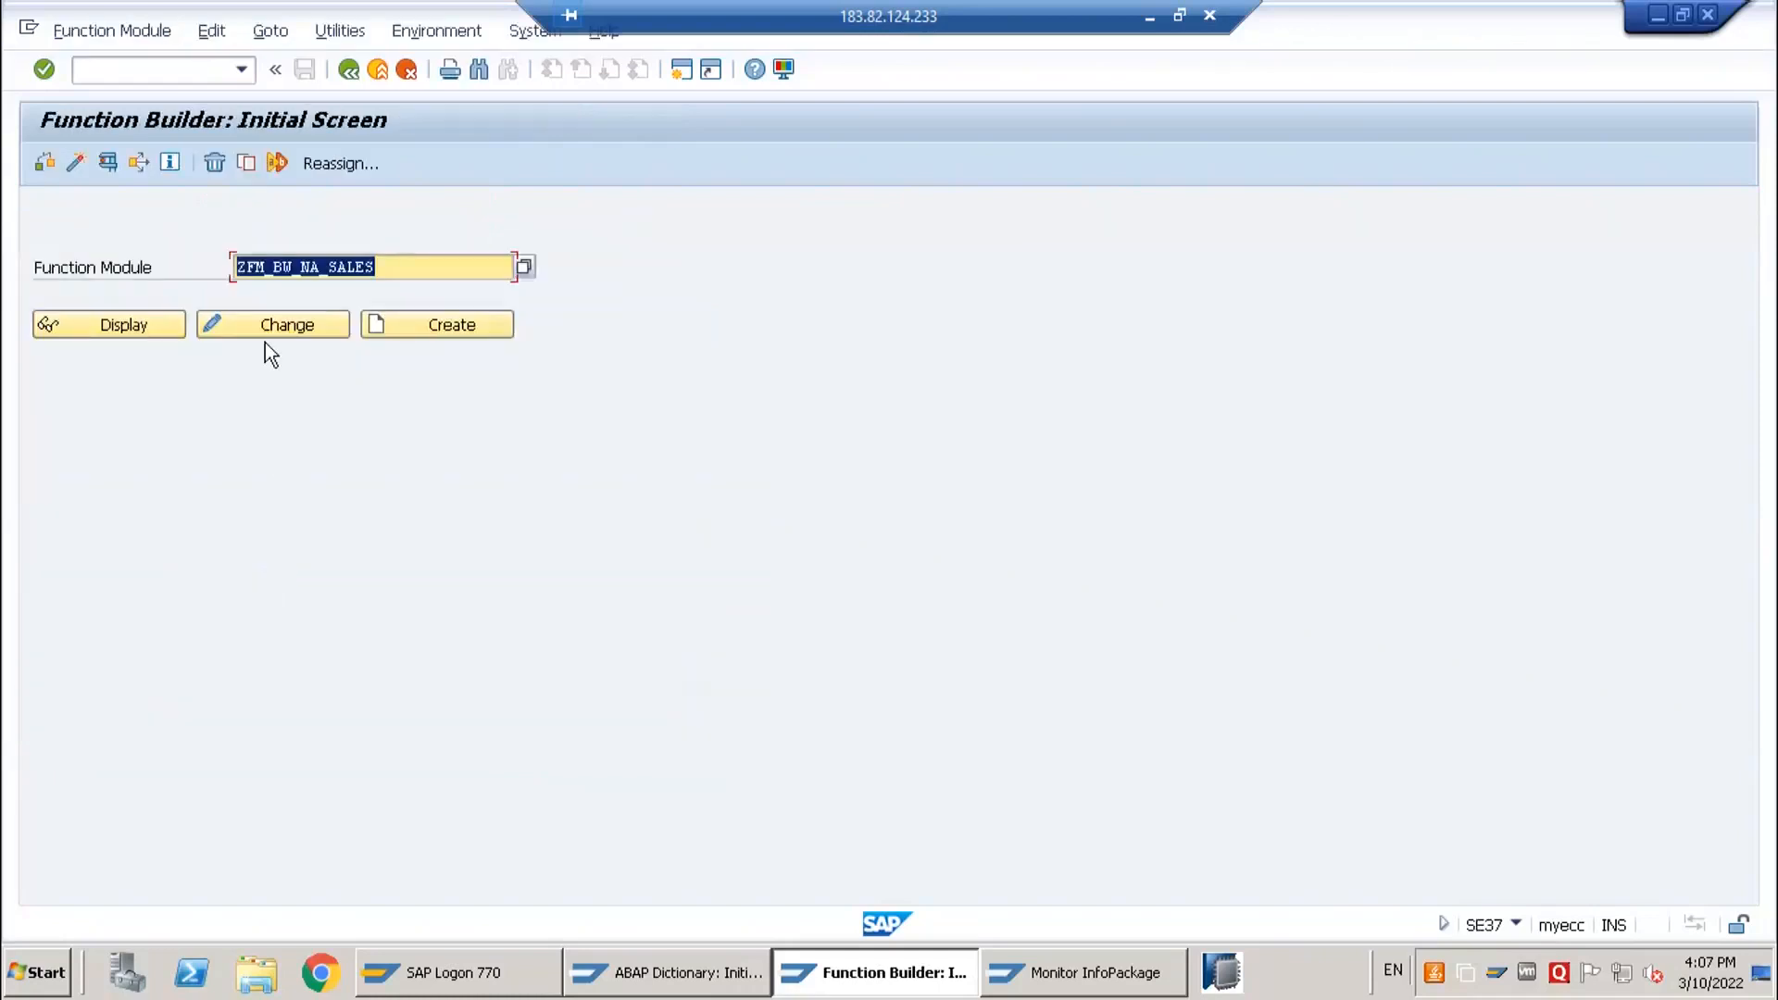
click(143, 326)
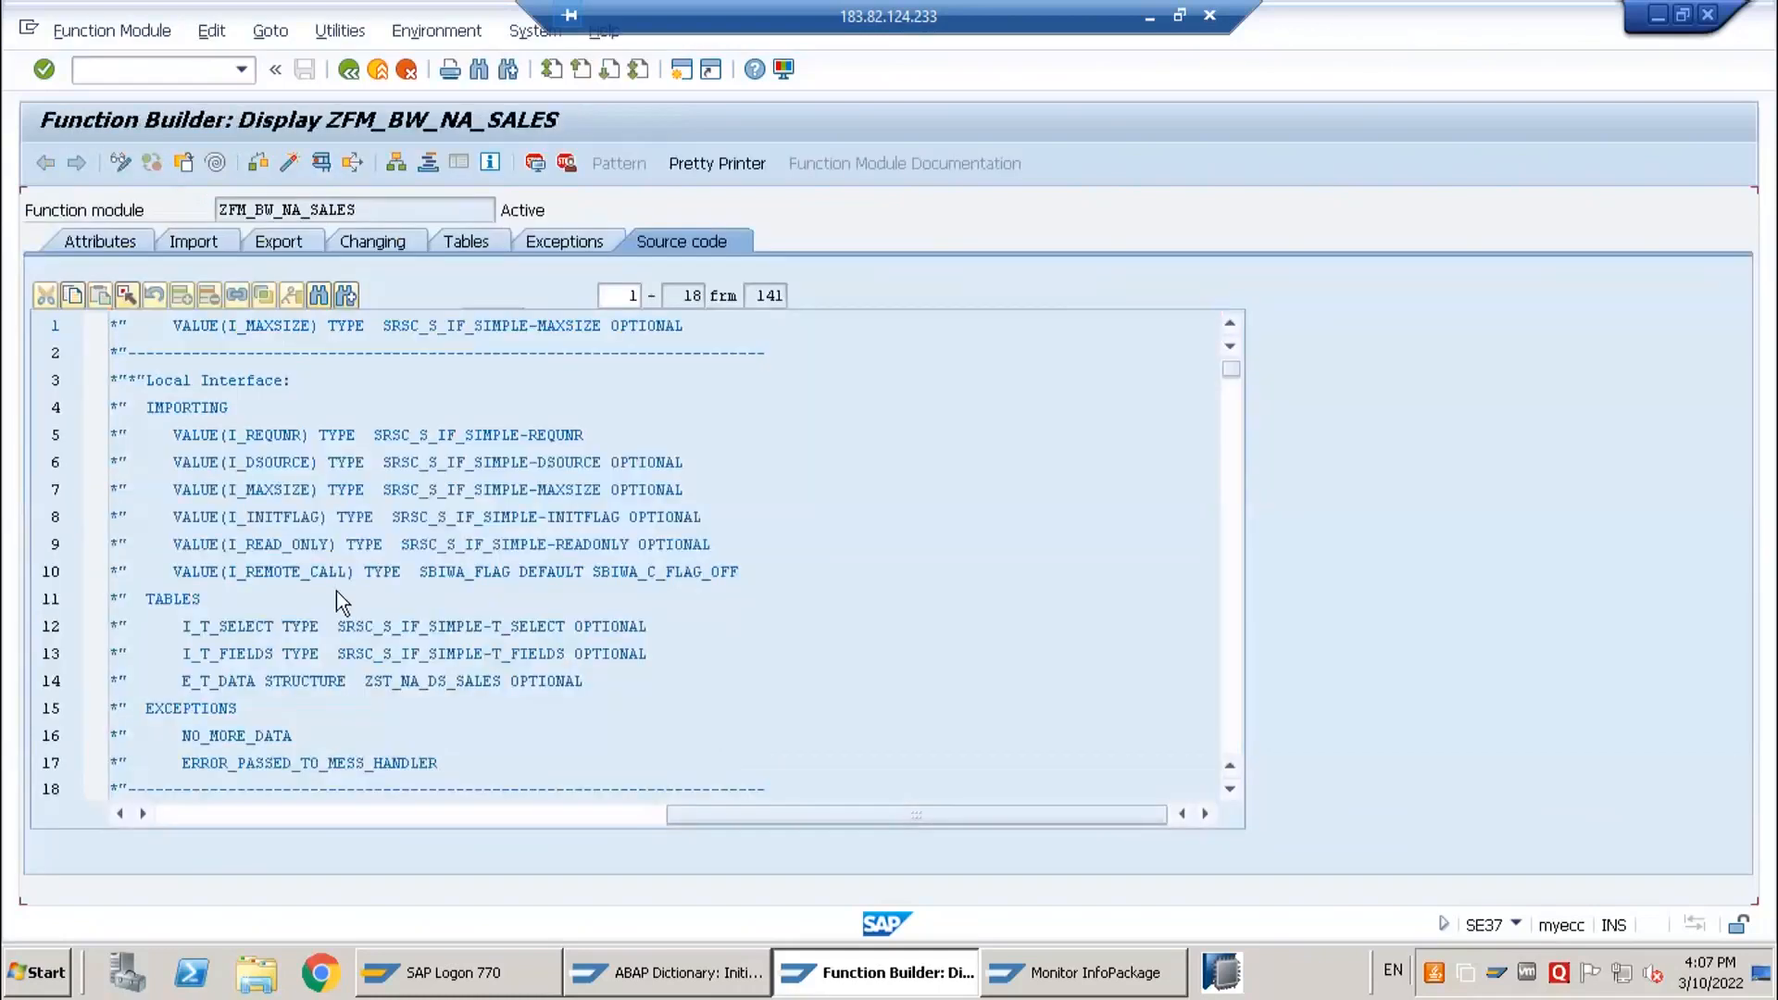
scroll(337, 597, down, 18)
scroll(326, 634, down, 2)
scroll(306, 547, up, 4)
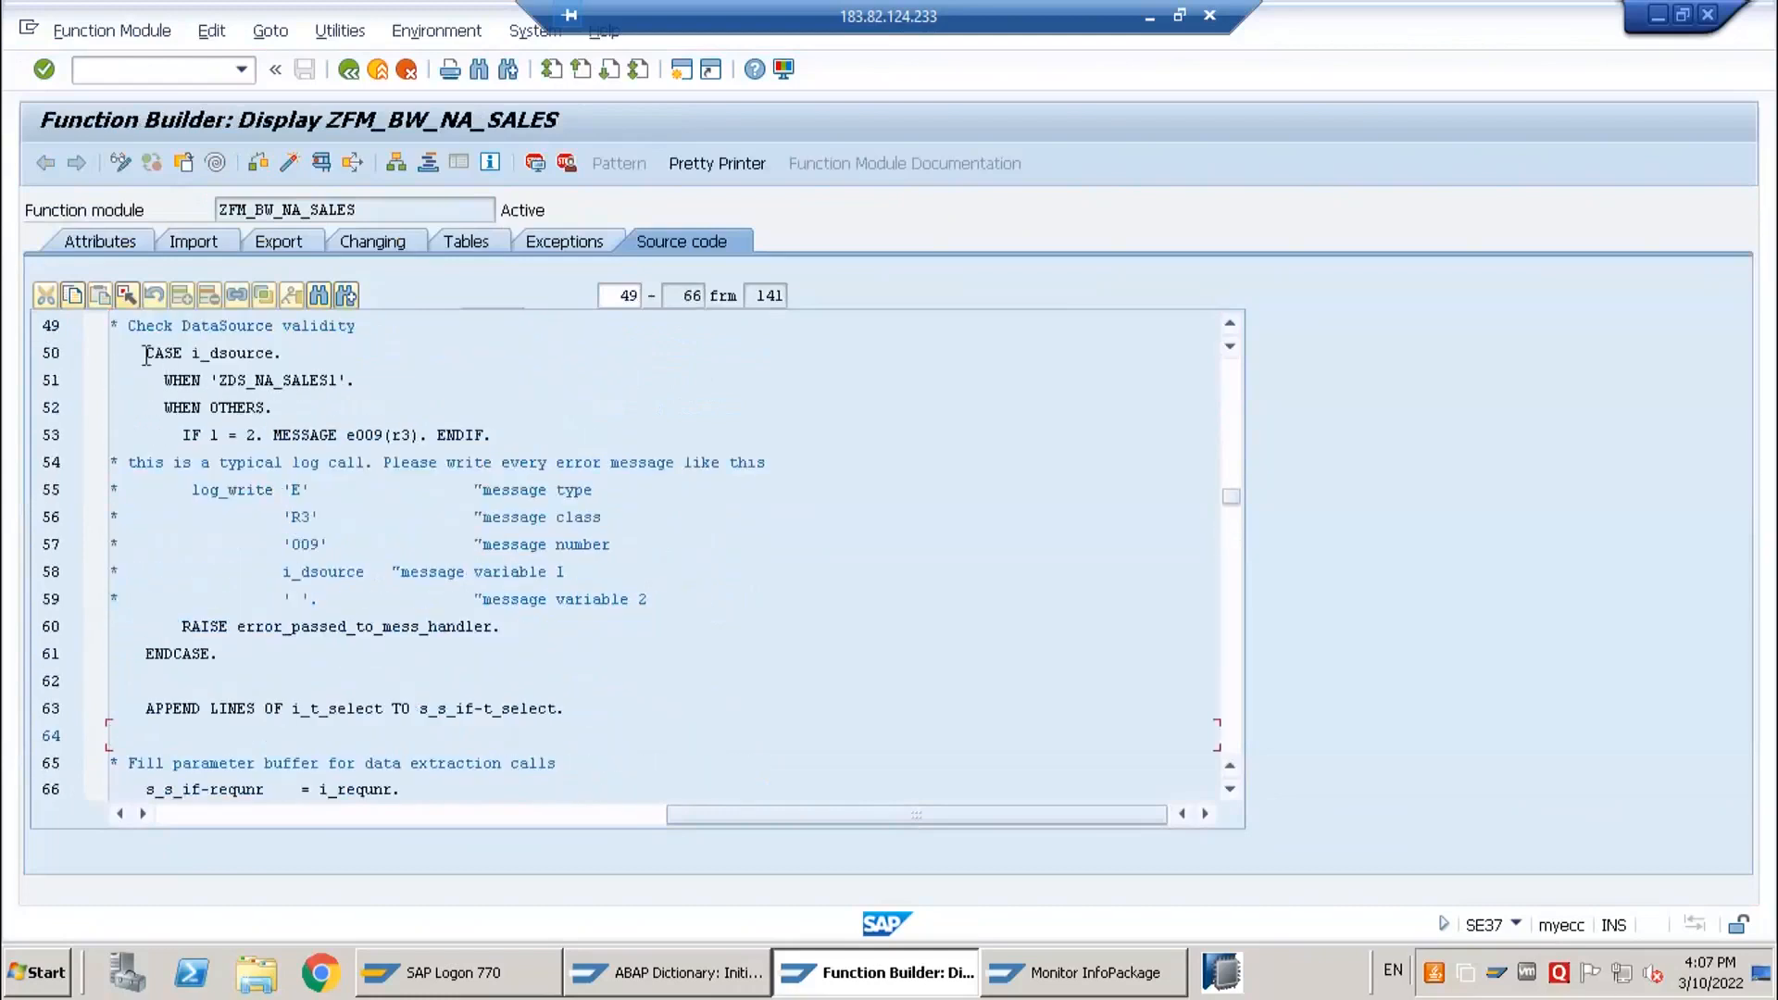
drag(147, 354, 350, 380)
click(165, 381)
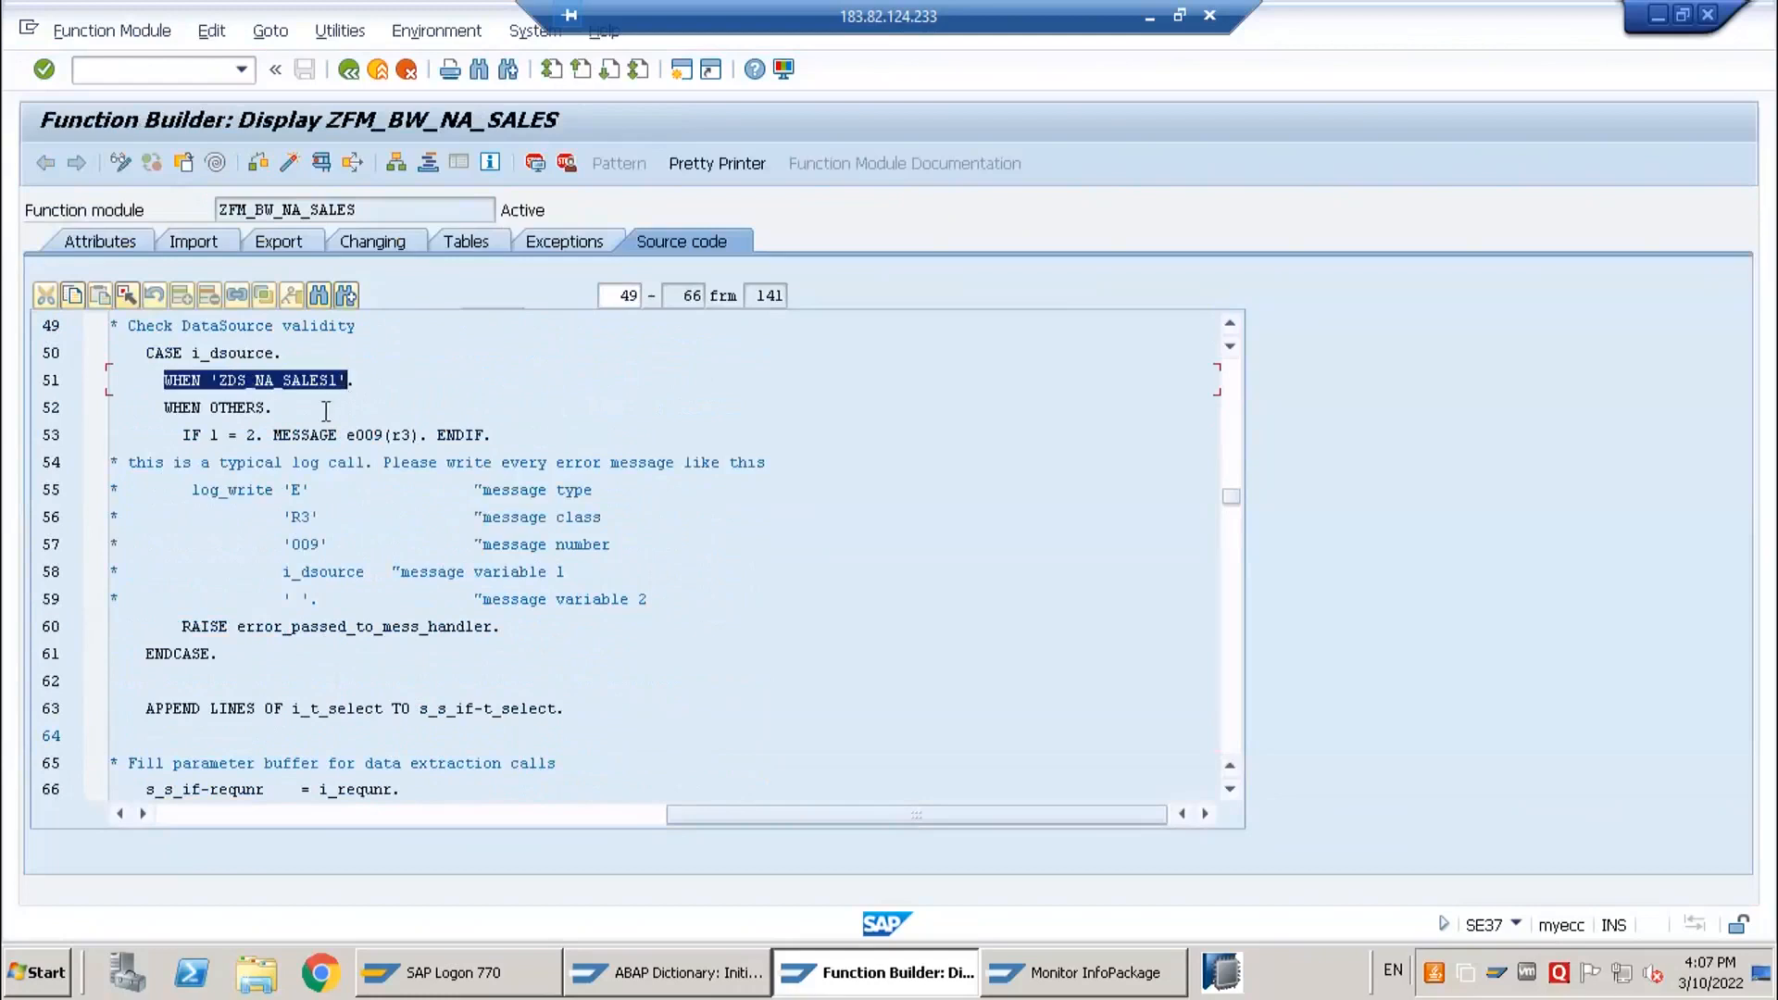
click(330, 407)
click(340, 381)
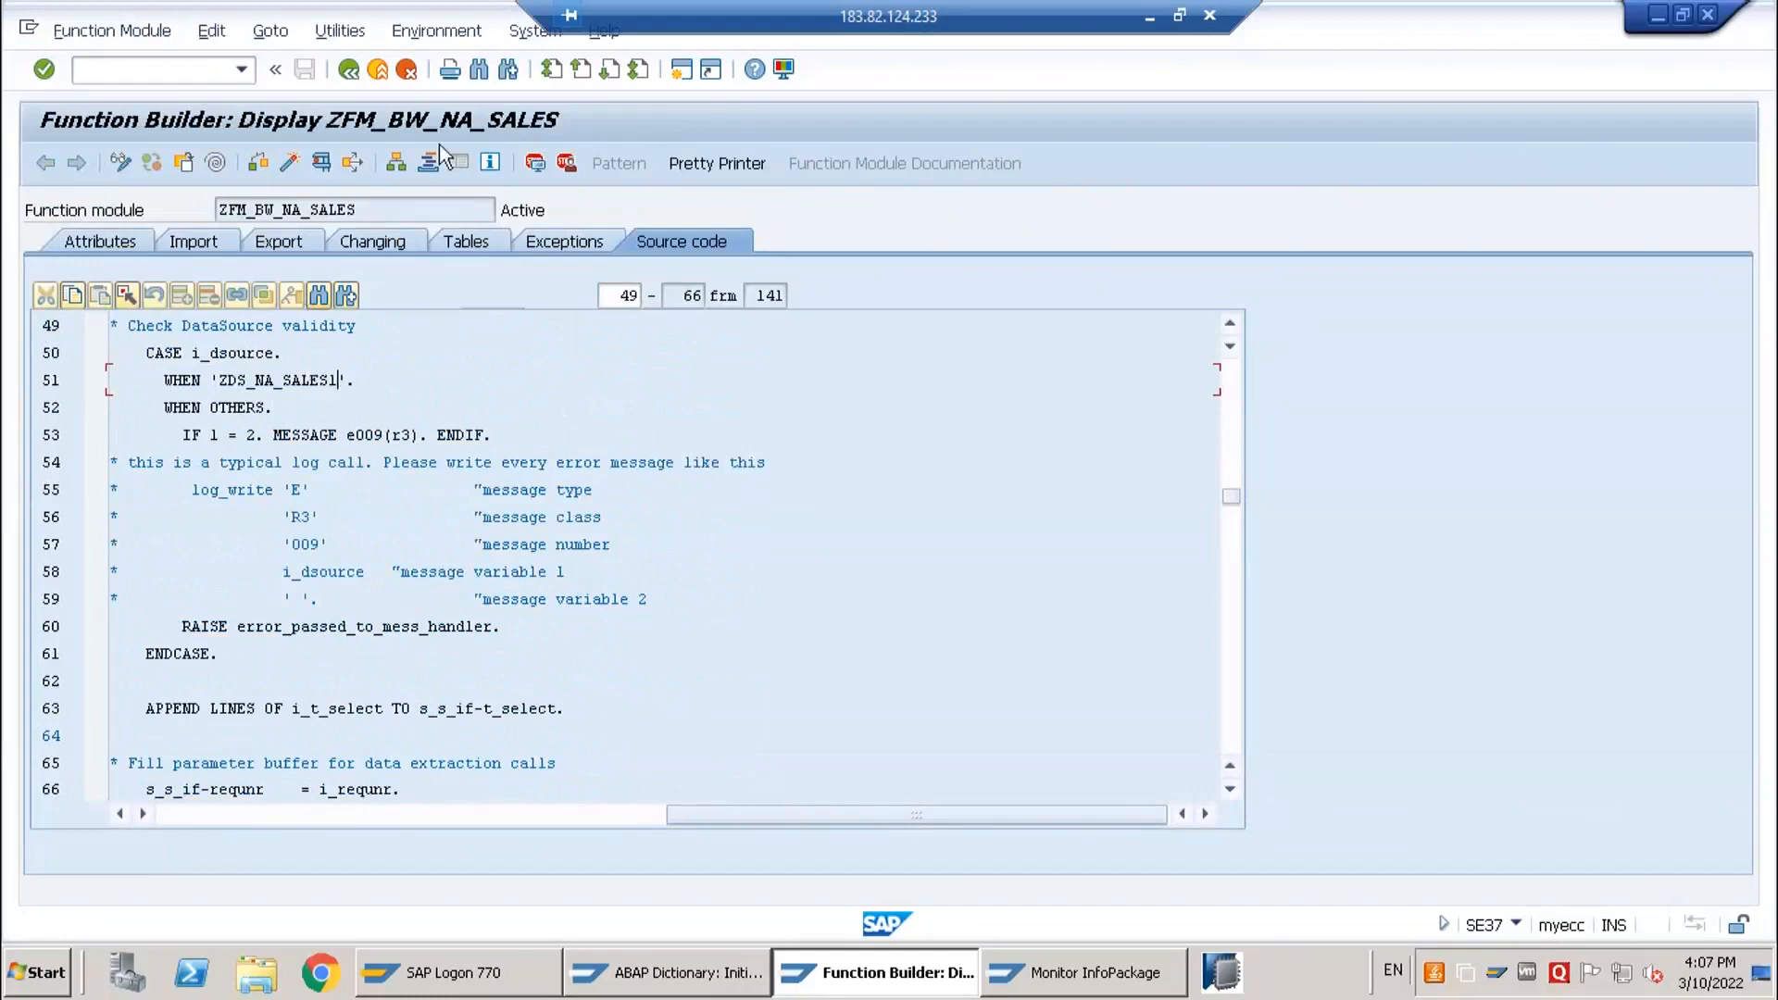
- Open the extractor checker with transaction RSA3 in a new session
click(202, 69)
text(/ors3)
key(Return)
text(rsa3)
key(Return)
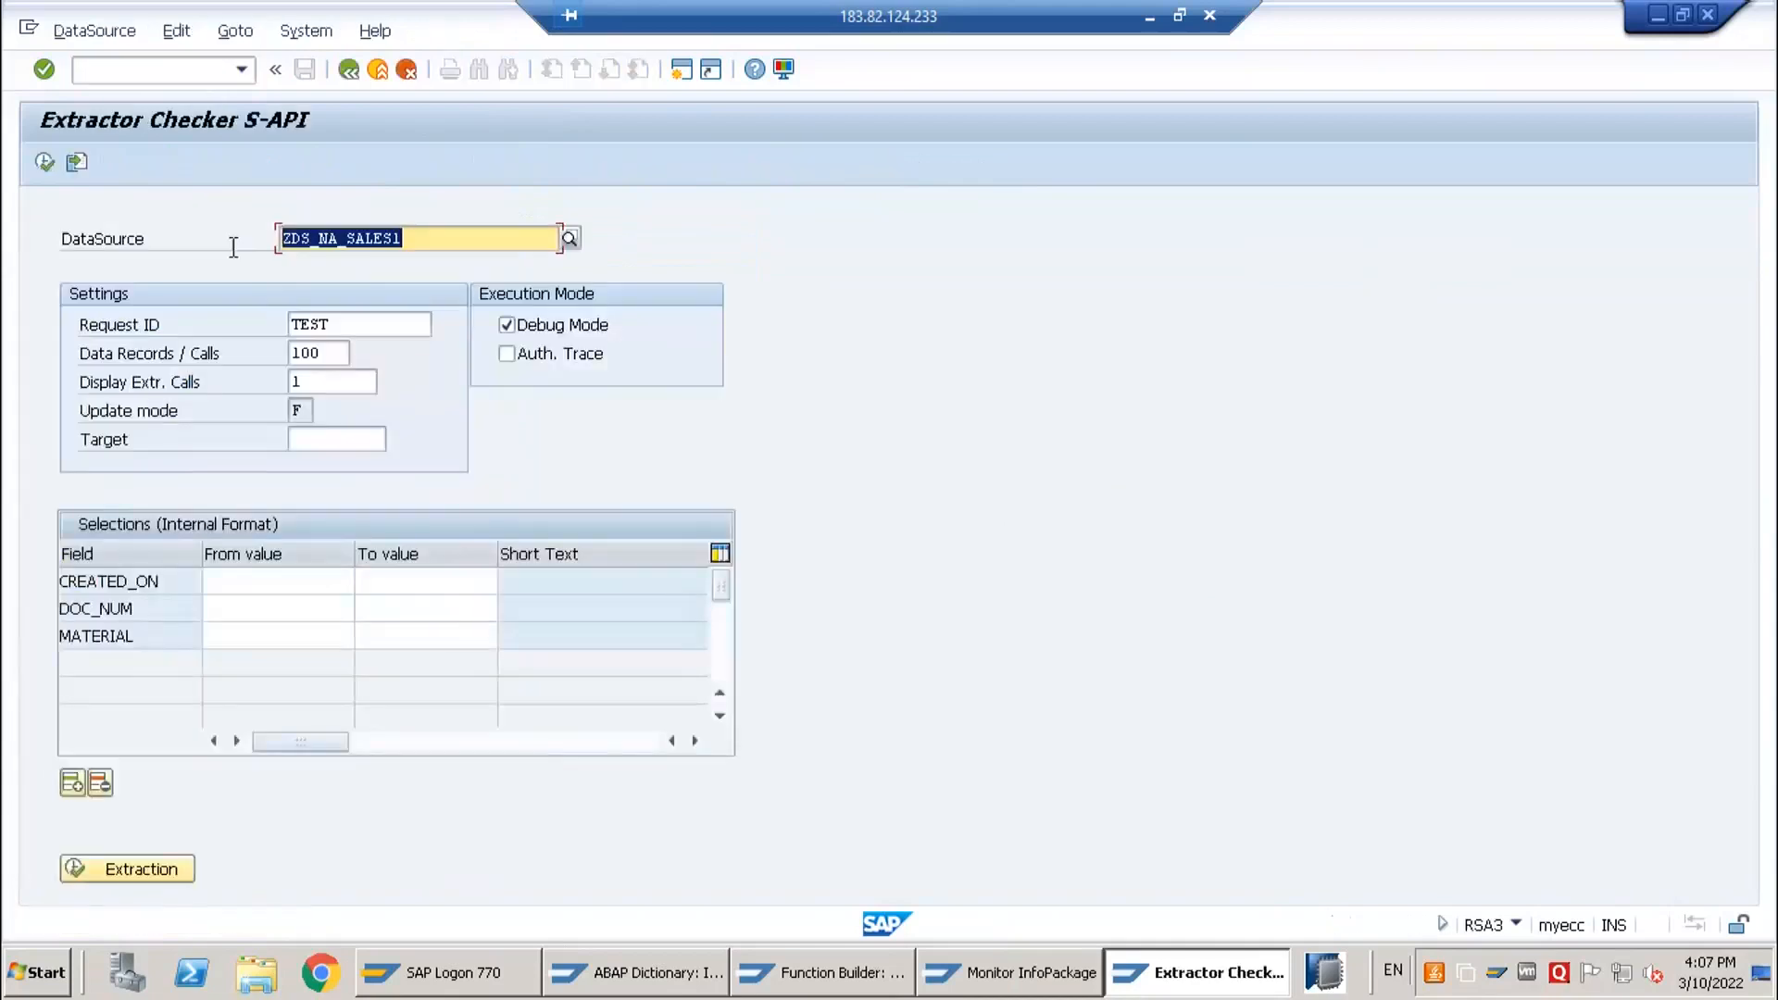
- Run the extraction for DataSource ZDS_NA_SALES1 through the debugger to completion and switch off Debug Mode
click(165, 868)
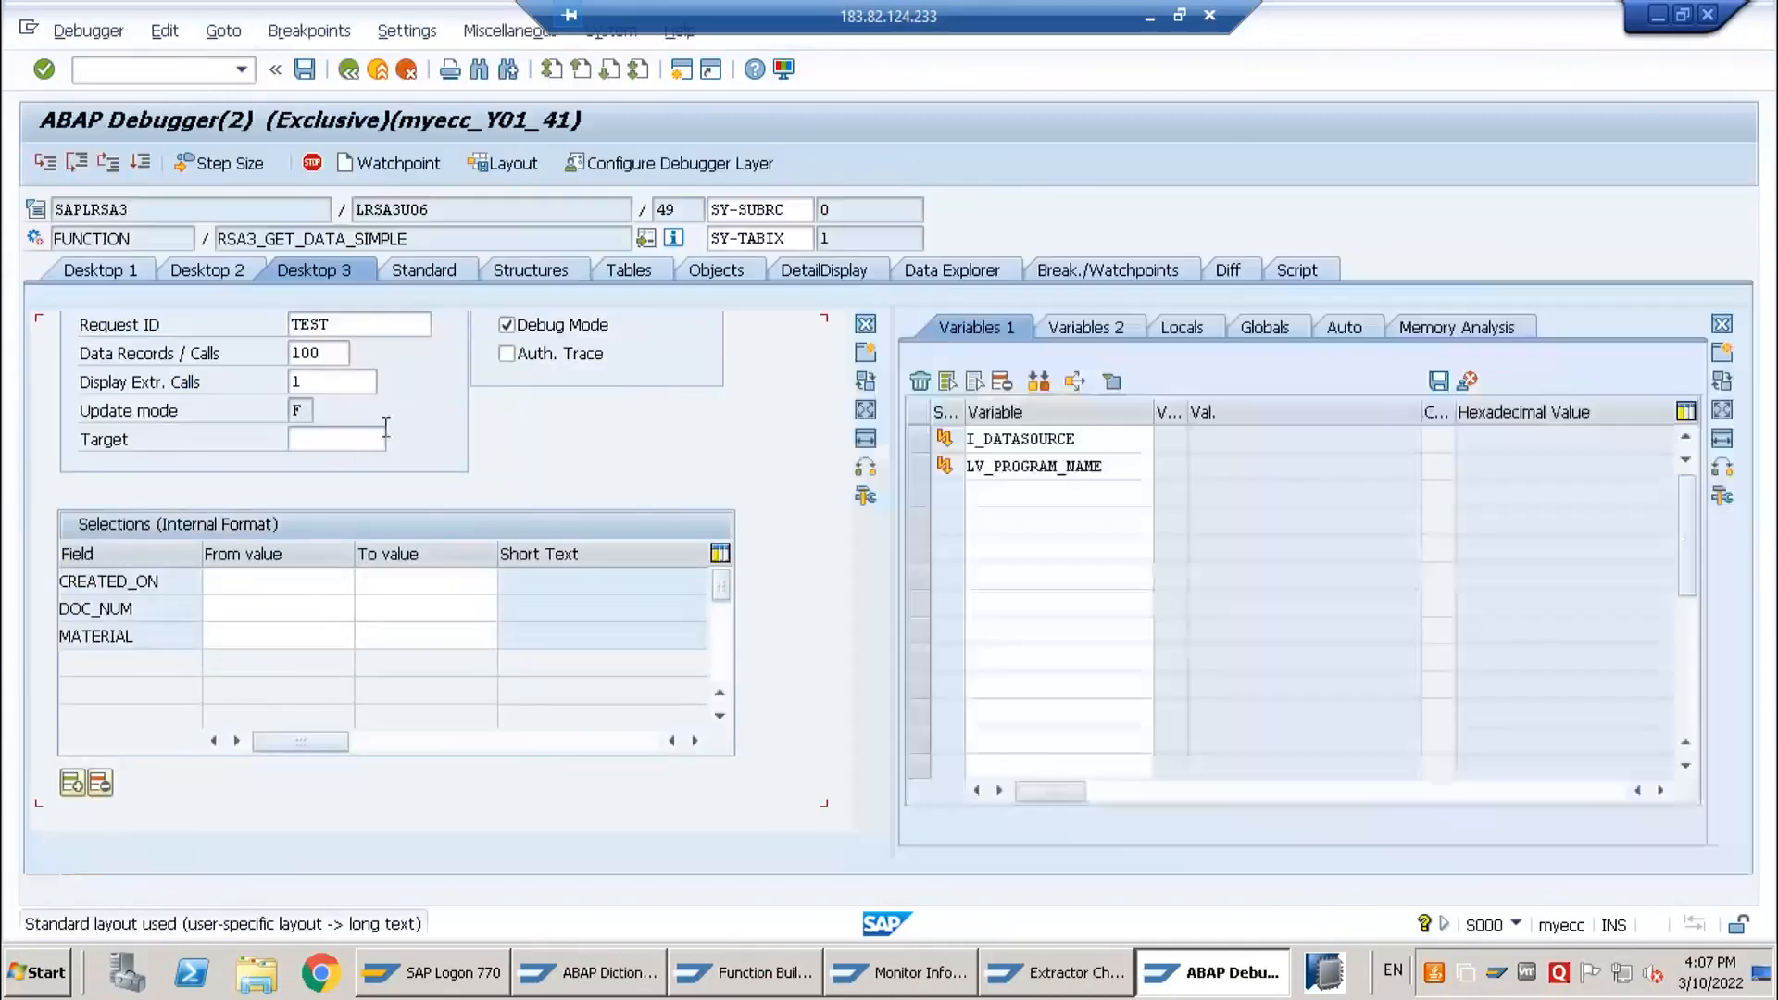
click(140, 163)
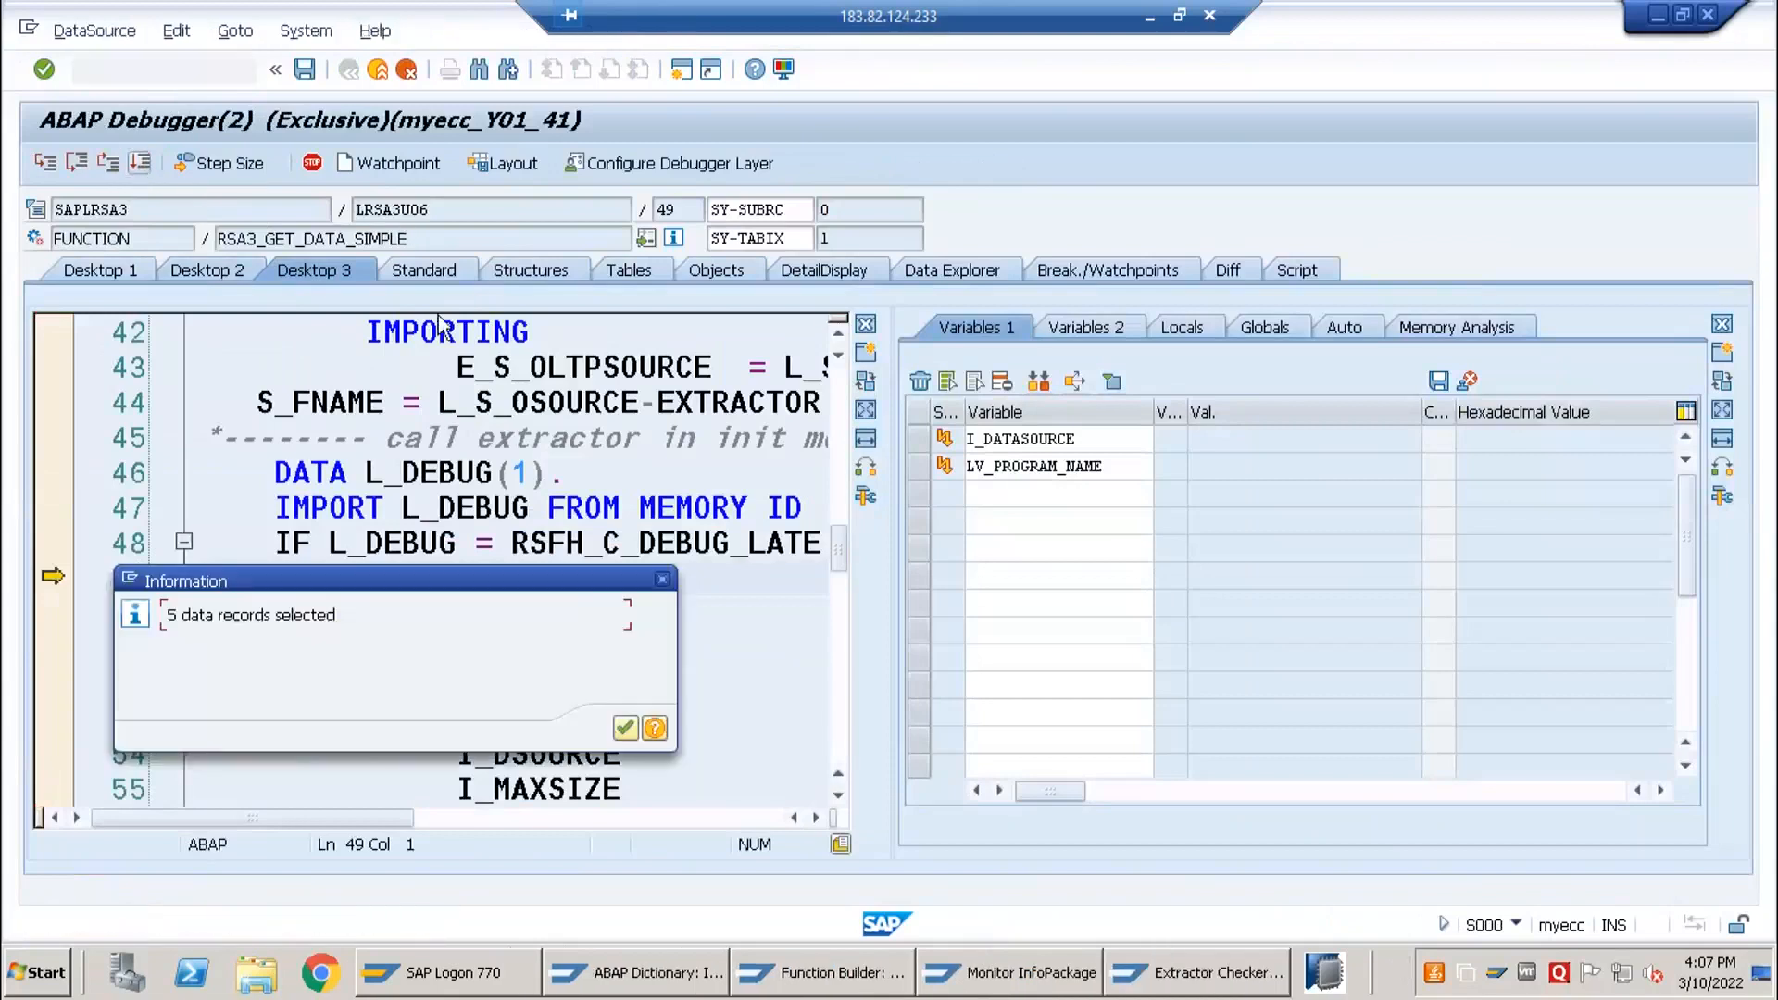
click(625, 730)
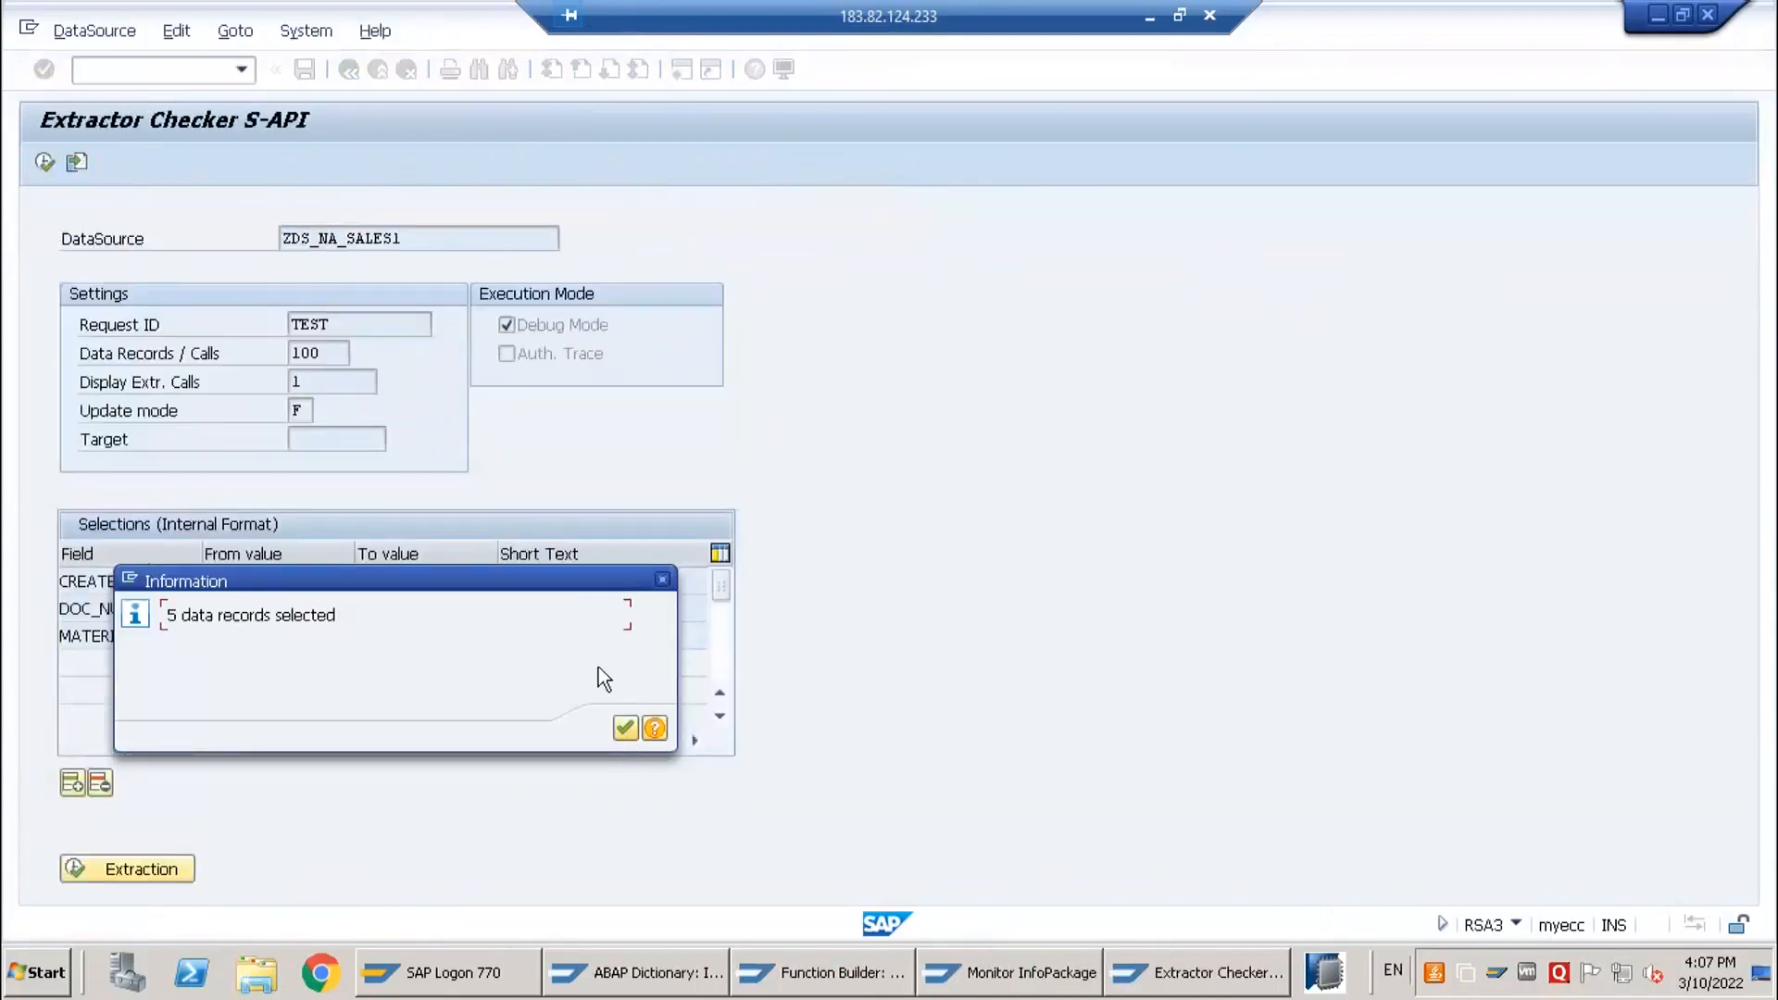
click(507, 325)
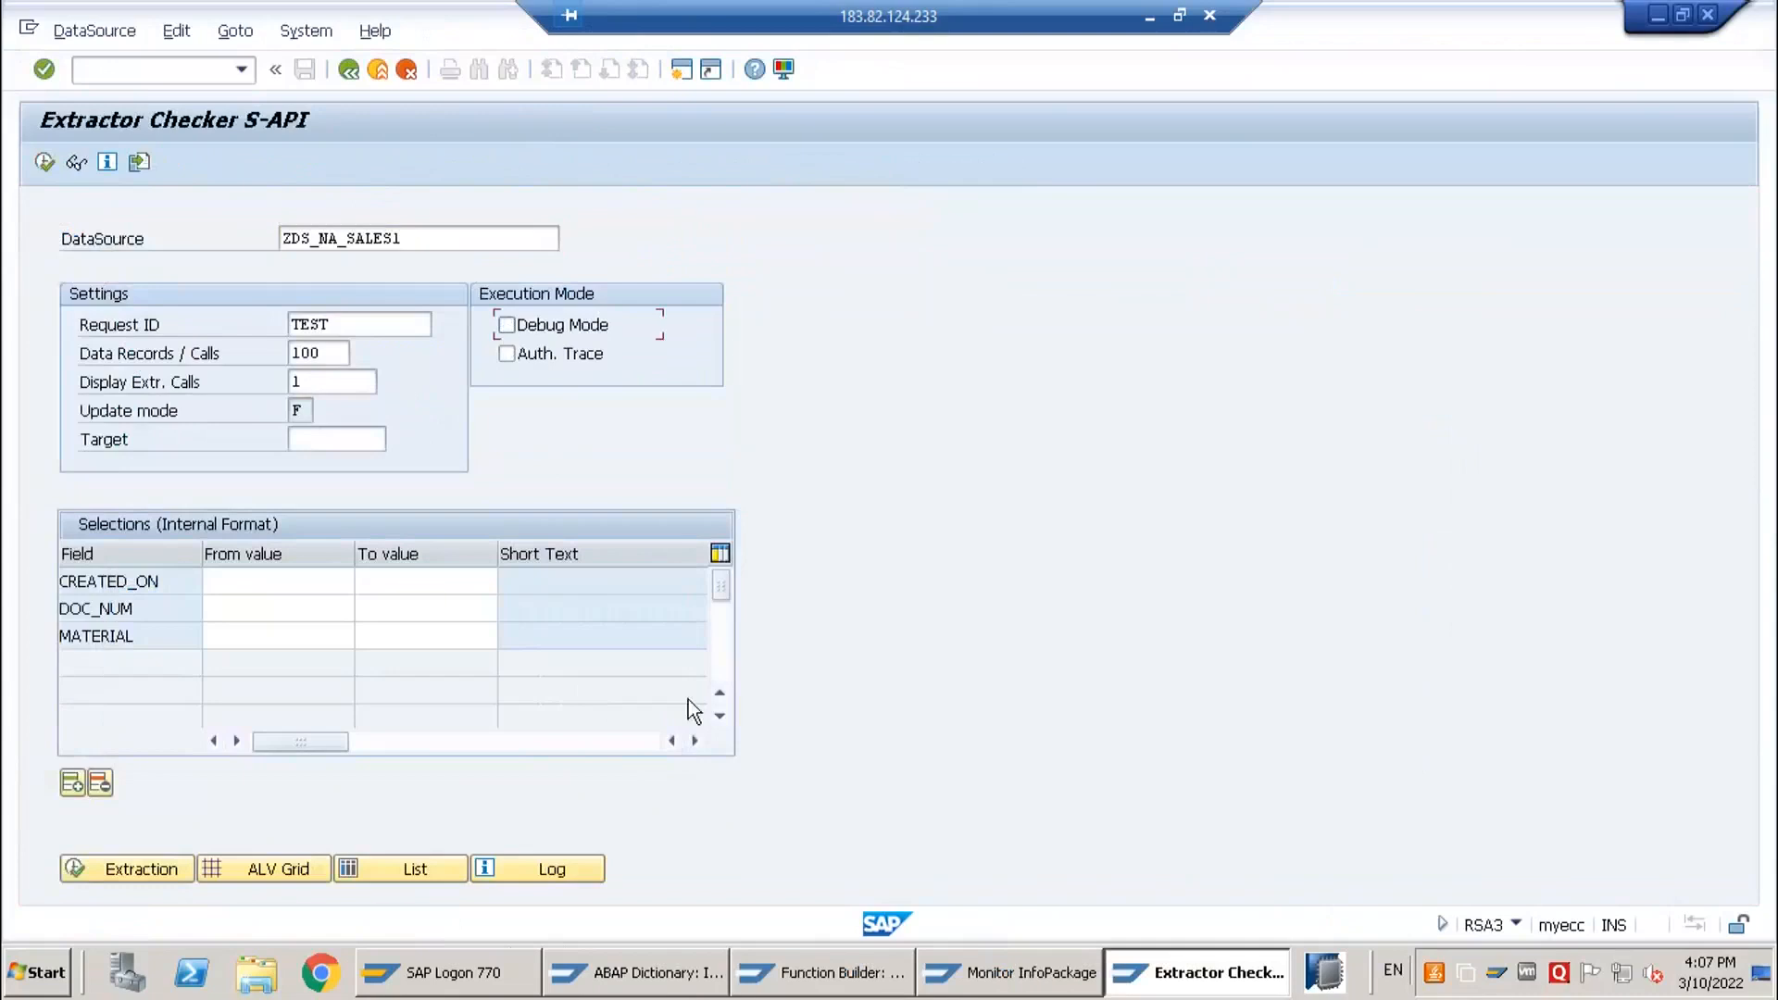
- Switch to the BW session, leave the load monitor and start the InfoPackage's data load again
click(974, 976)
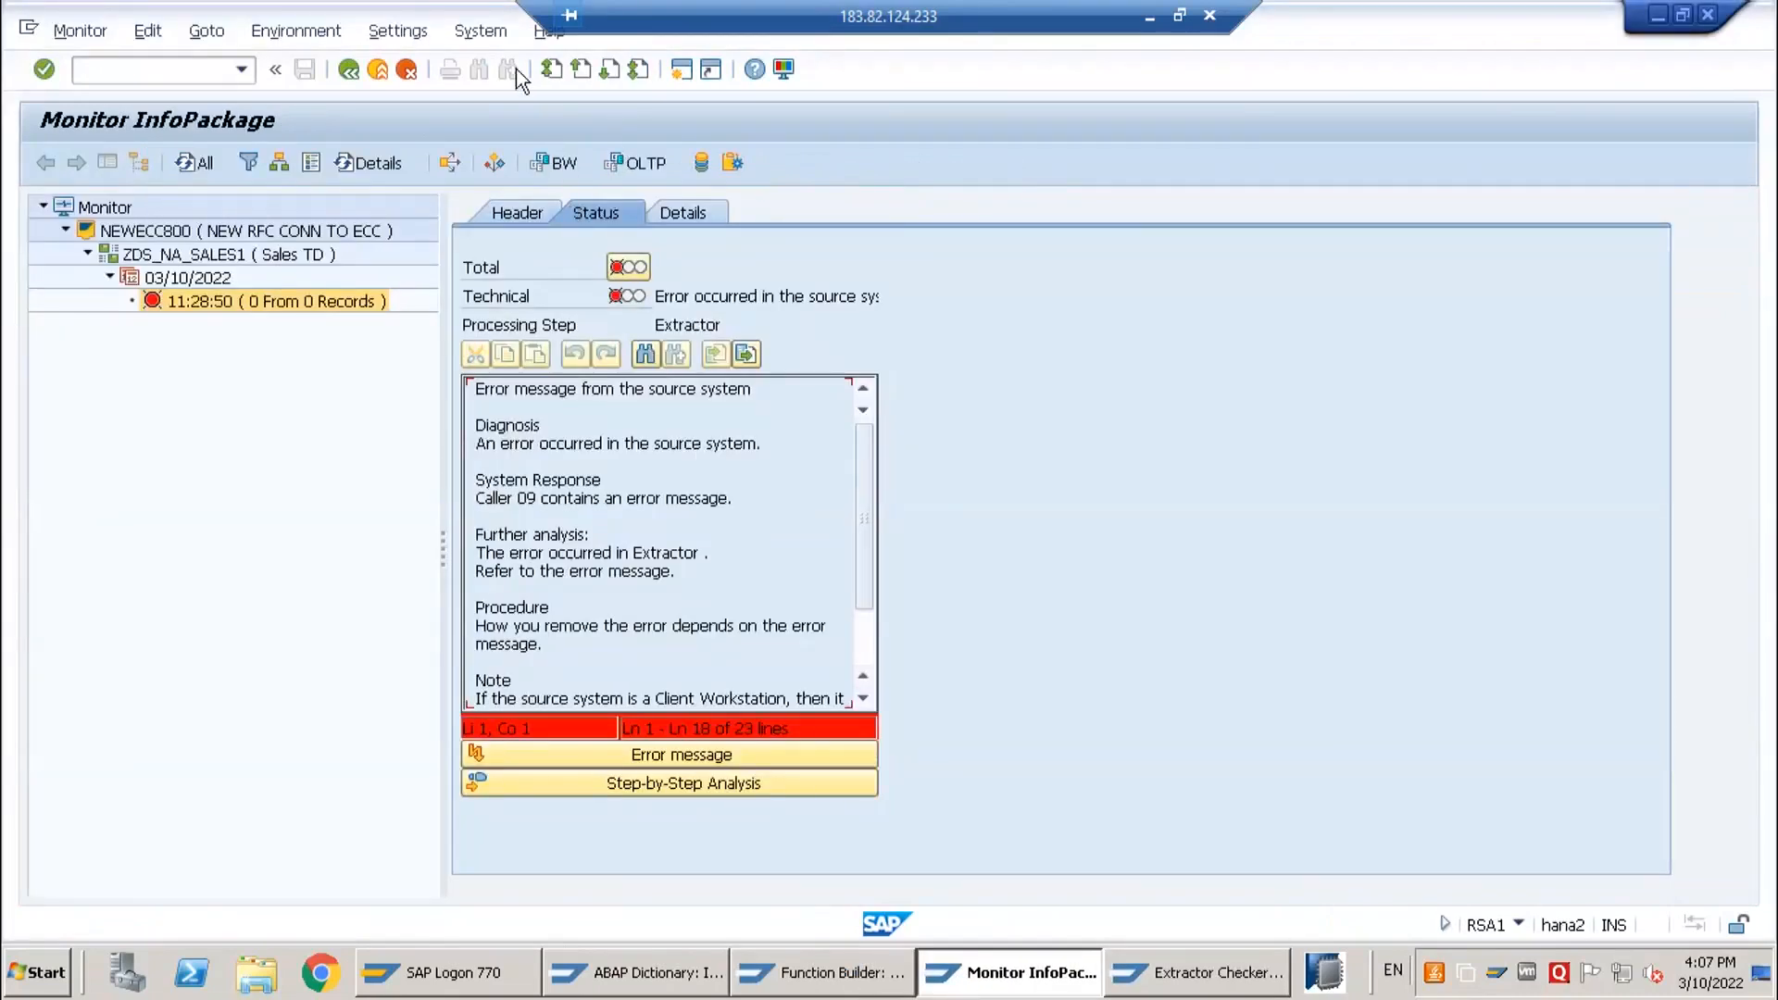
click(352, 72)
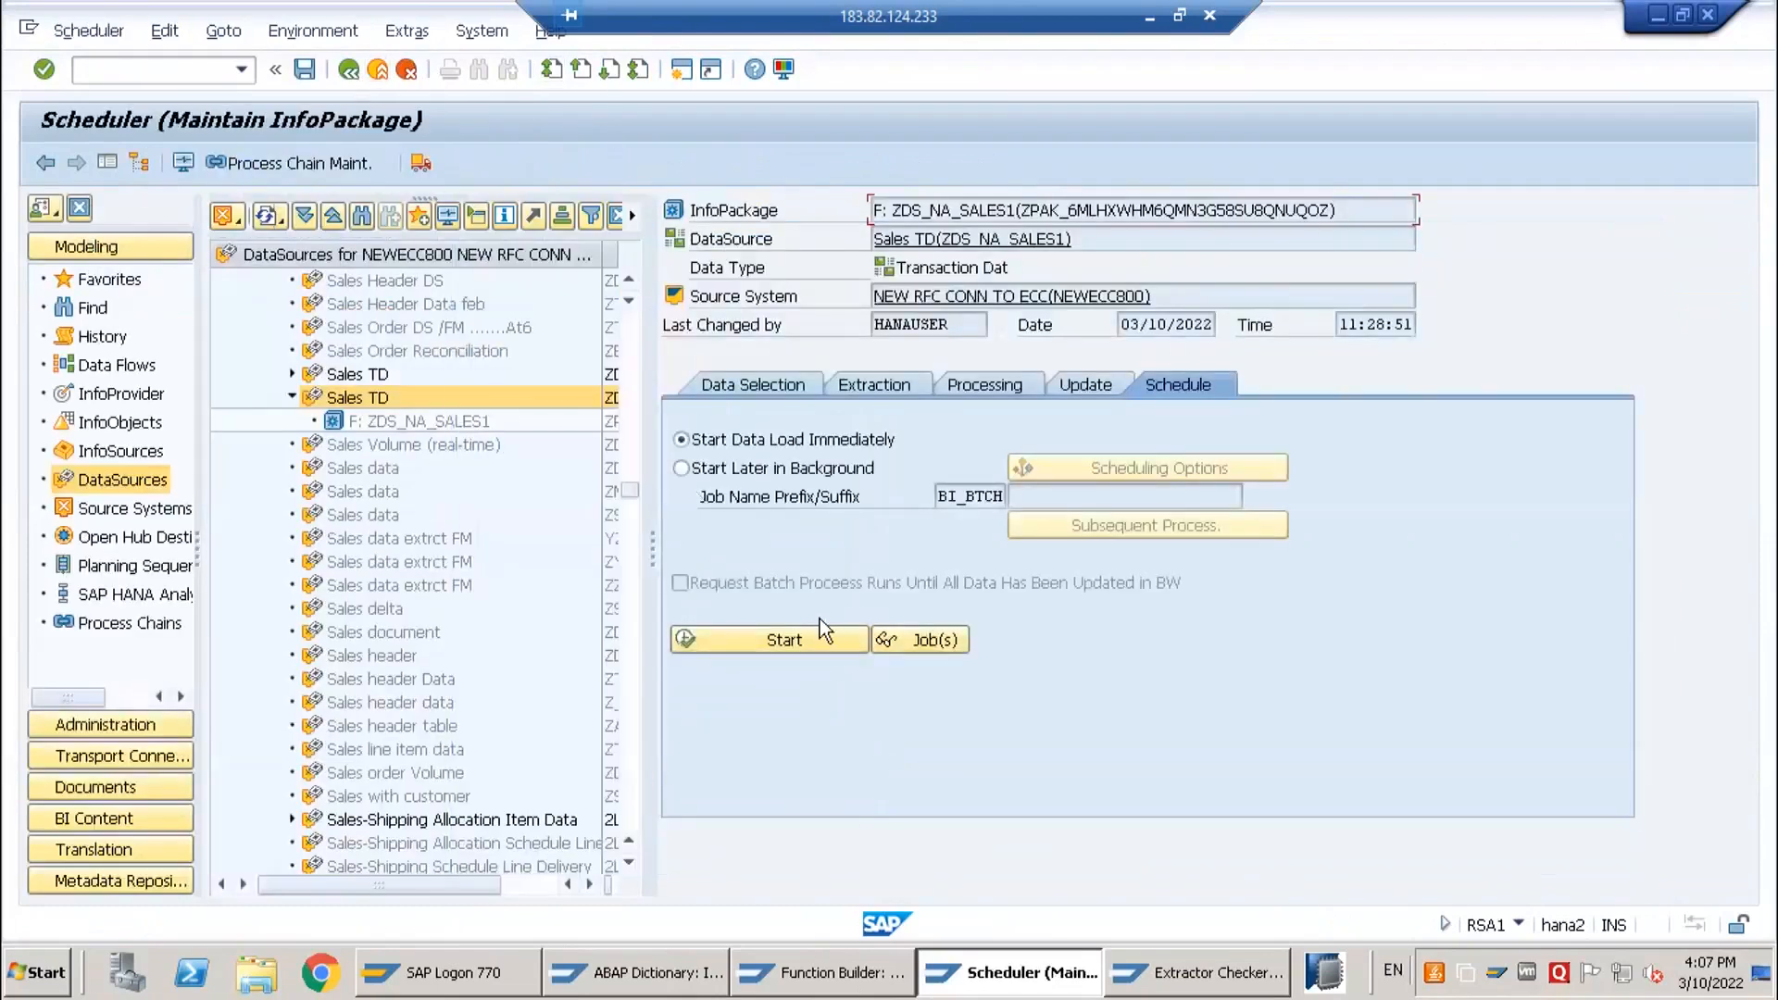
click(810, 630)
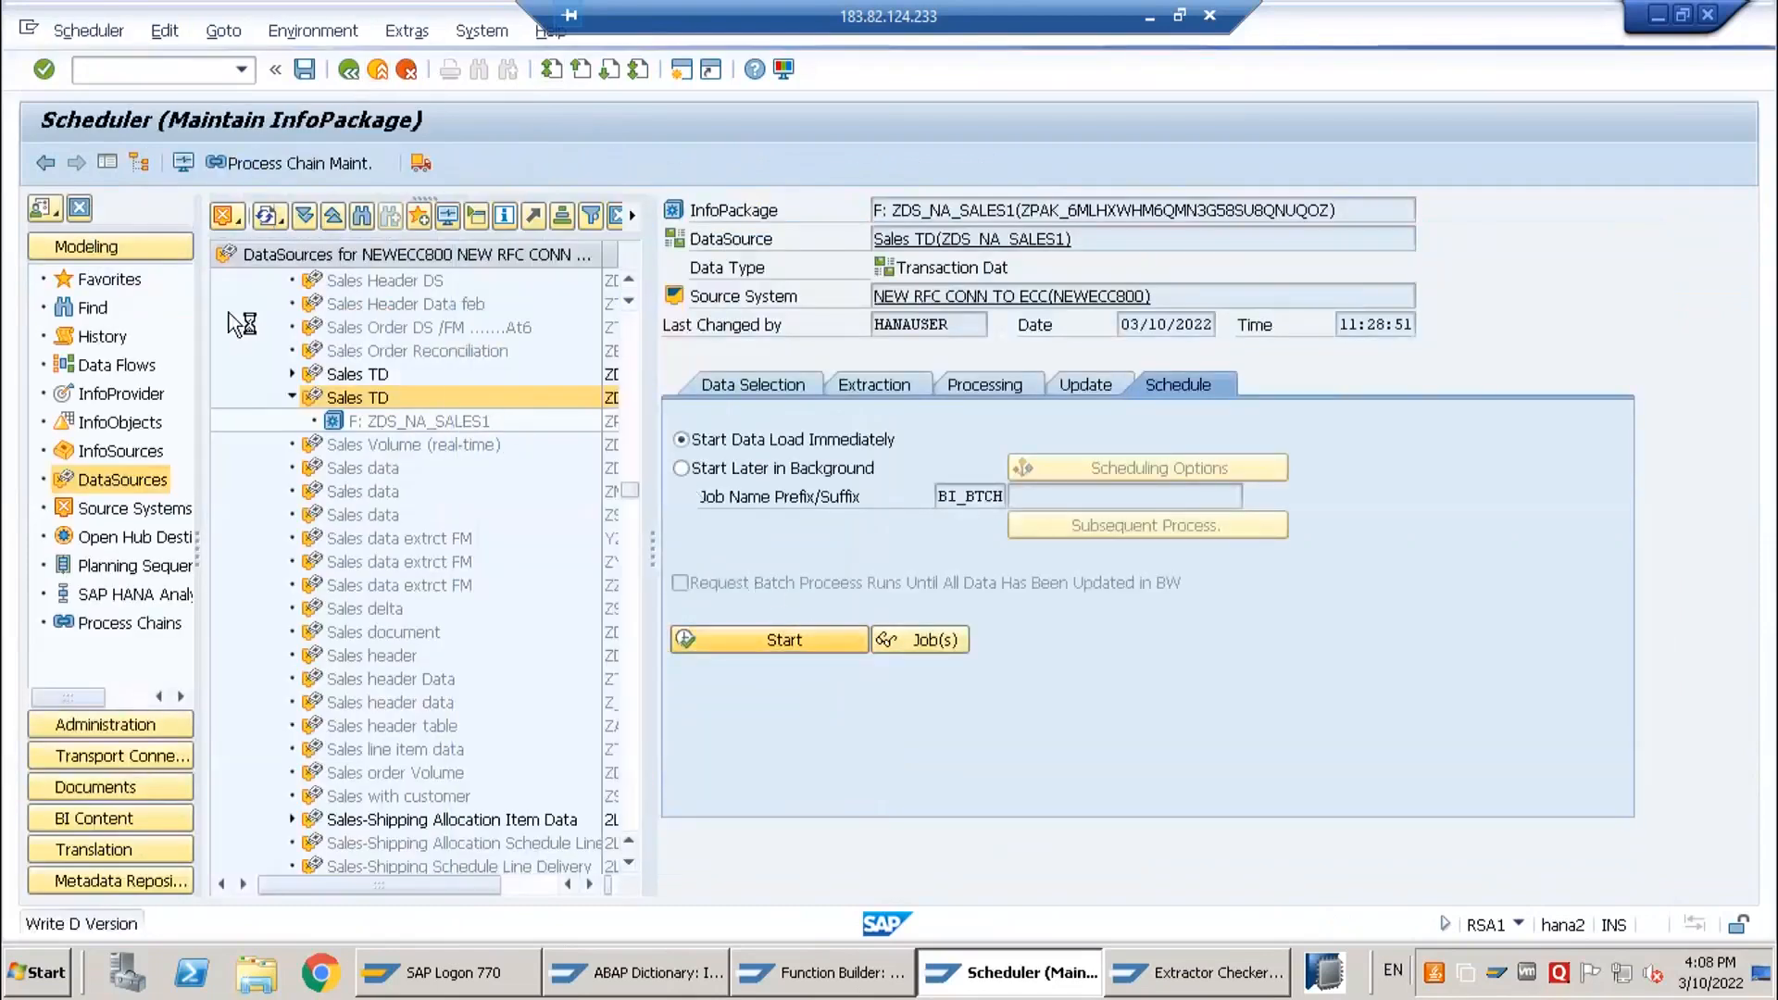
- Check the new load request in the InfoPackage monitor and review the InfoPackage's update mode
click(183, 161)
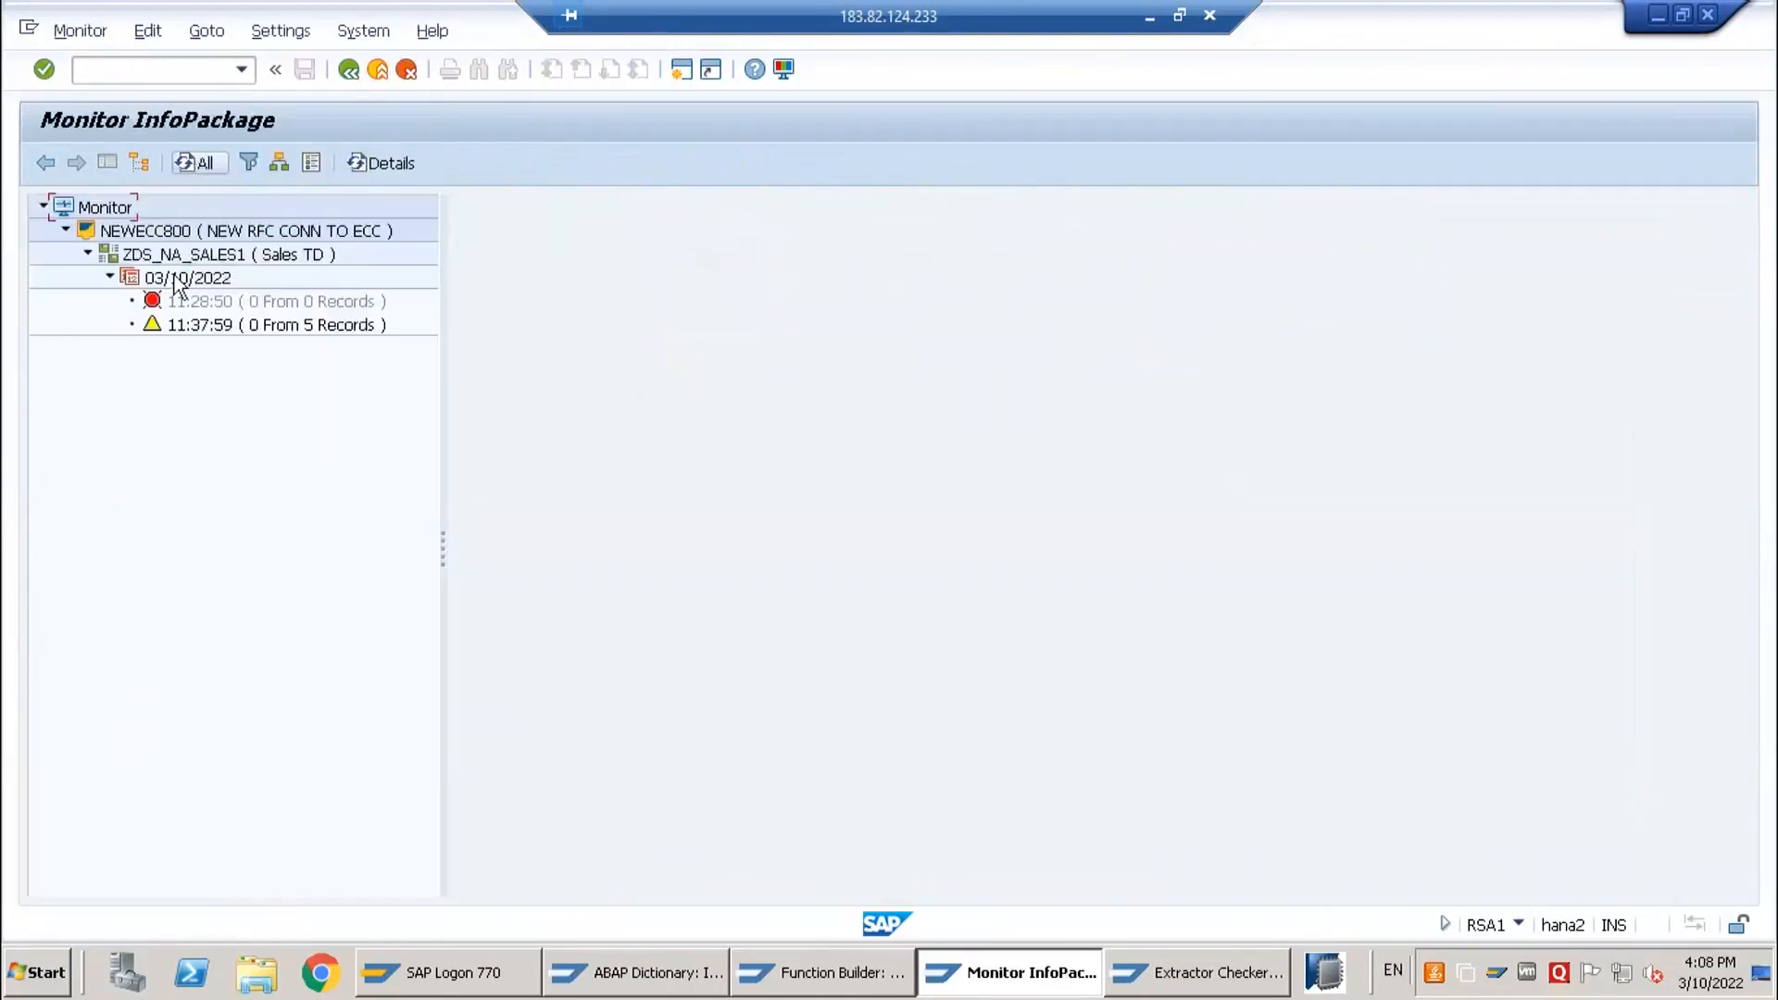
click(252, 326)
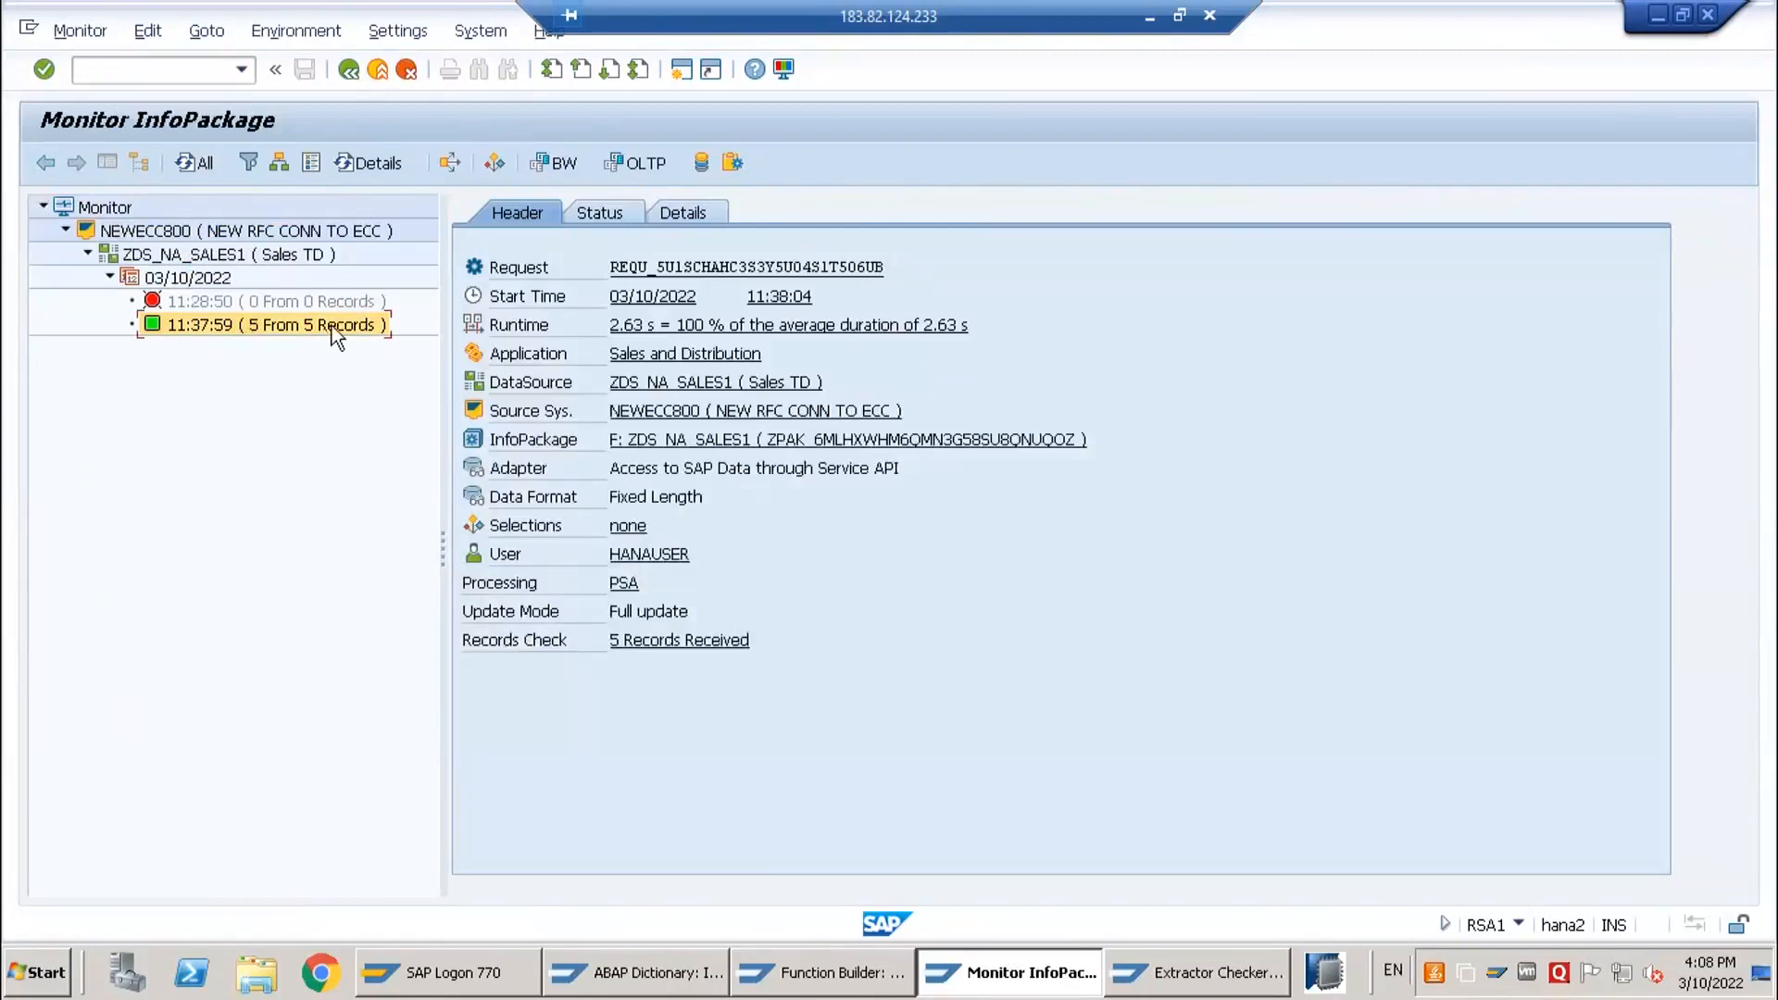
click(378, 72)
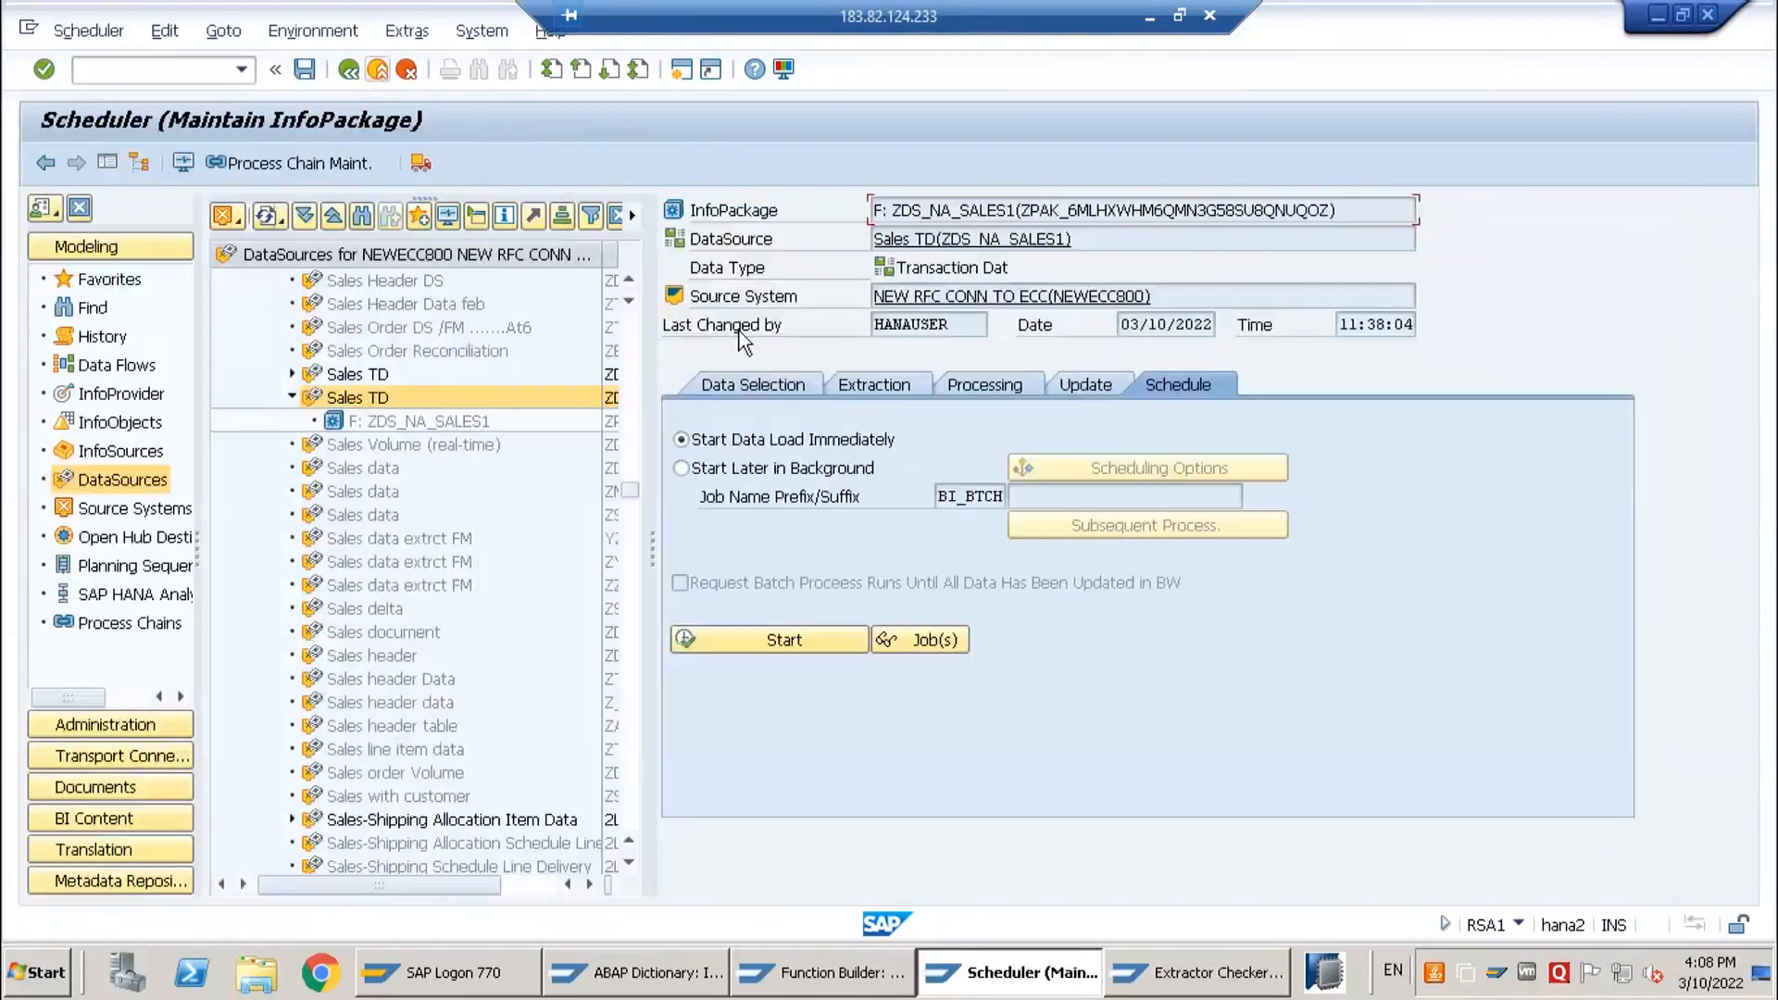
click(1094, 384)
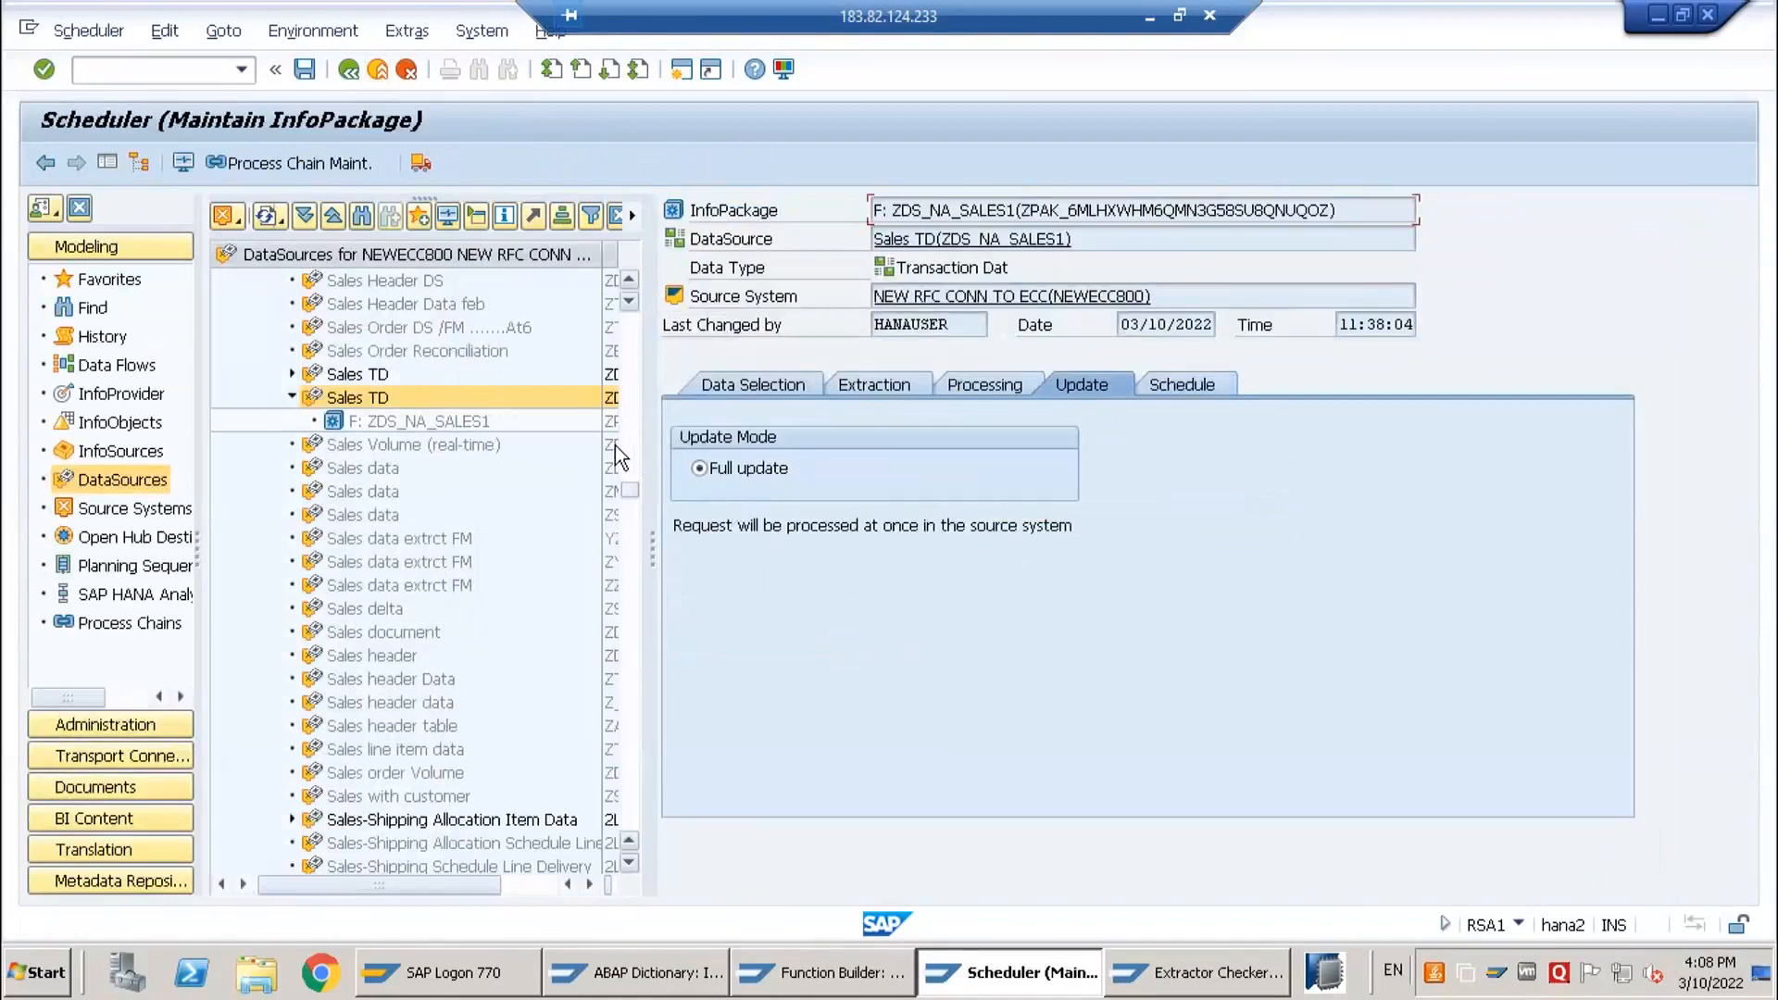
click(370, 398)
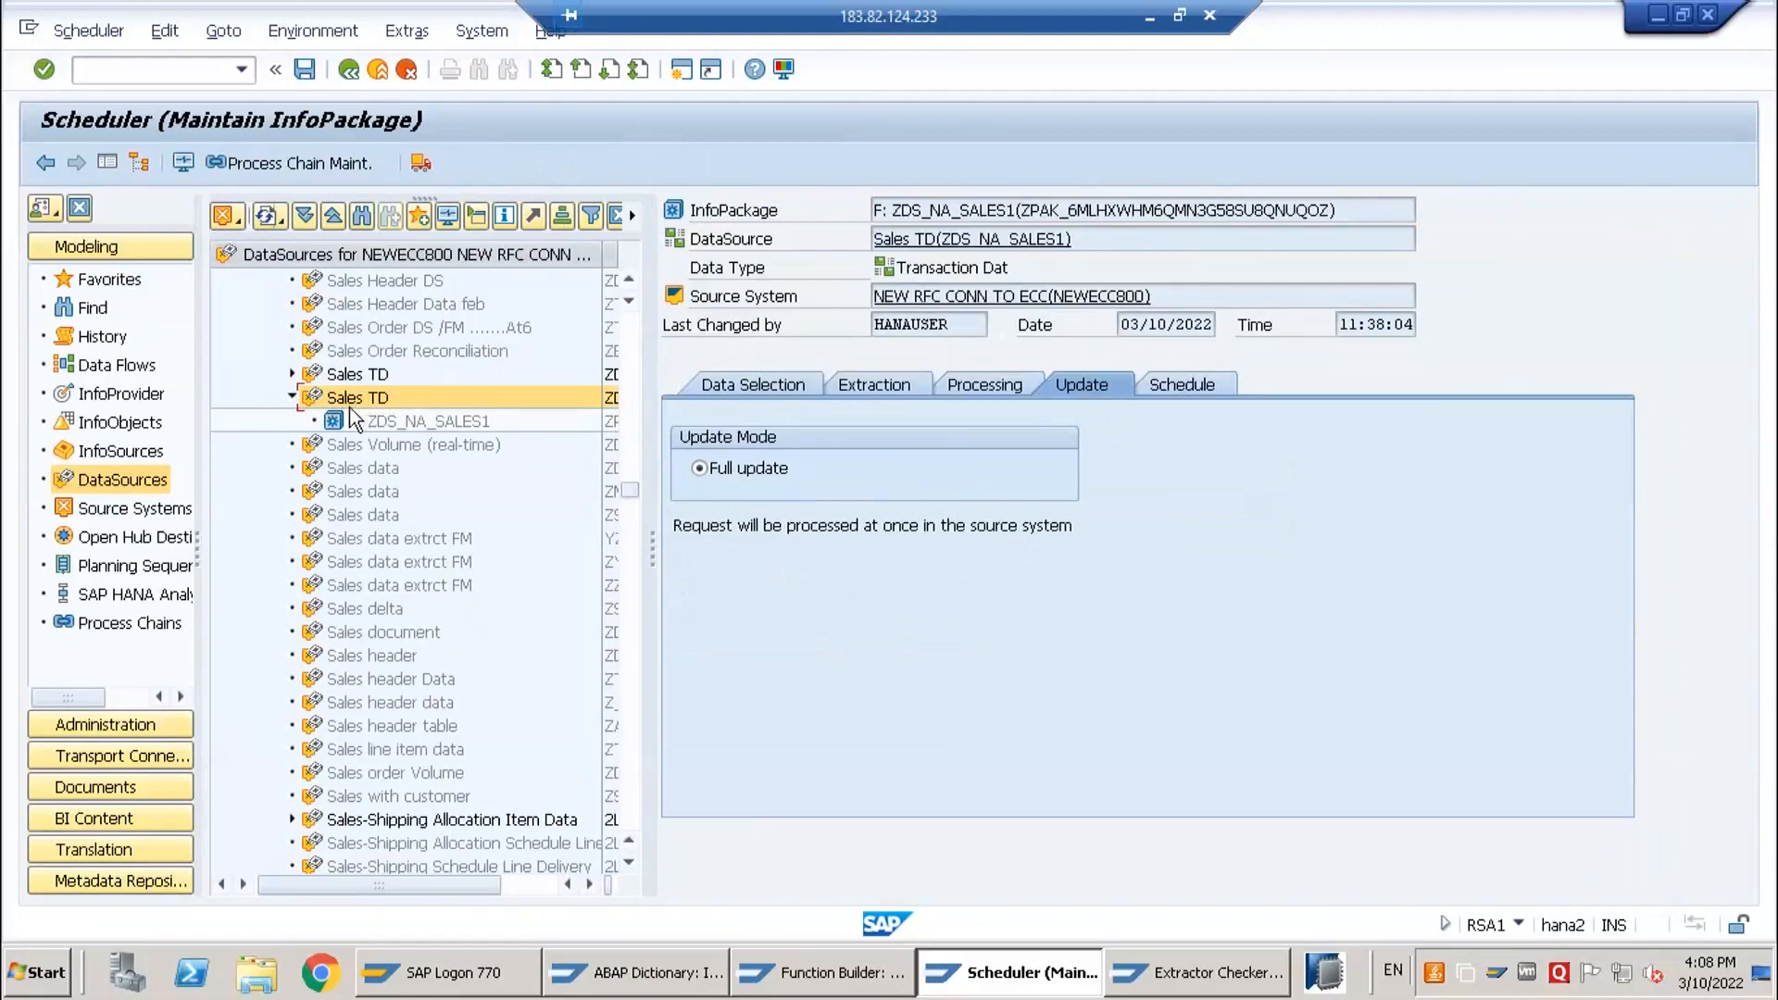
- Switch to the ECC function module session and open generic DataSource maintenance with transaction RSO2
click(822, 973)
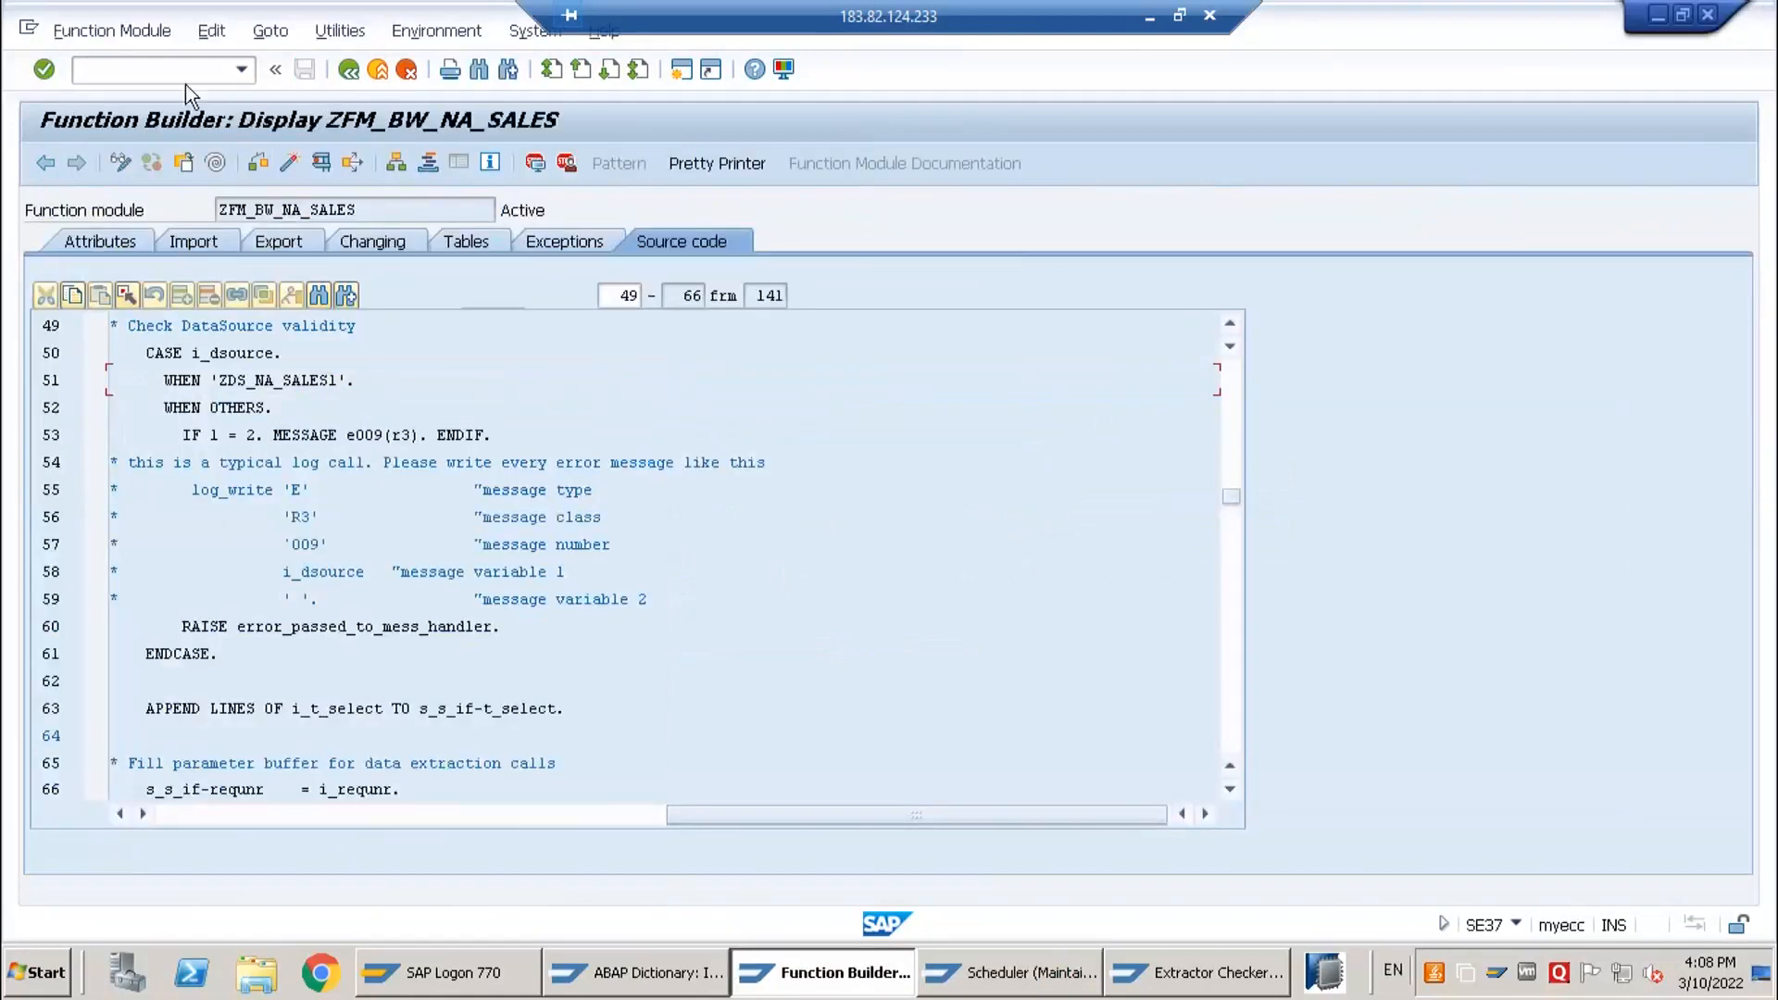
click(182, 77)
text(/nrso2)
key(Return)
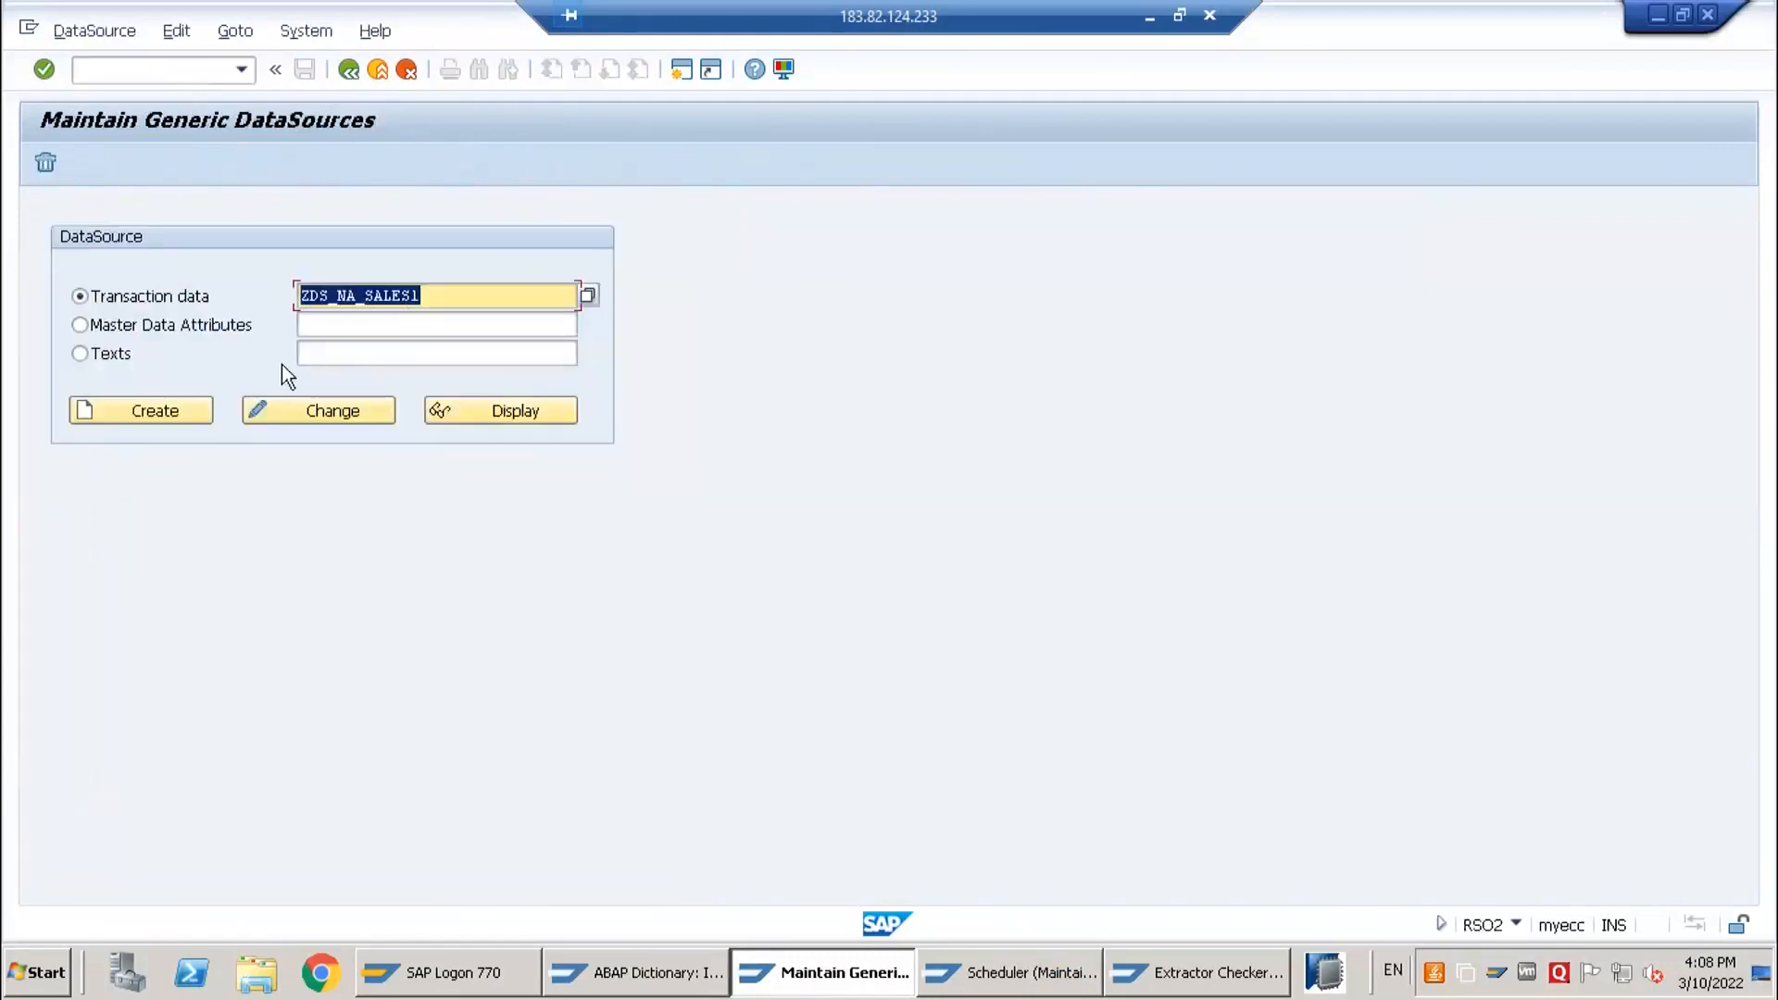
- Switch to BW, display DataSource ZDS_NA_SALES1 and examine its field list for delta-relevant fields
click(1042, 969)
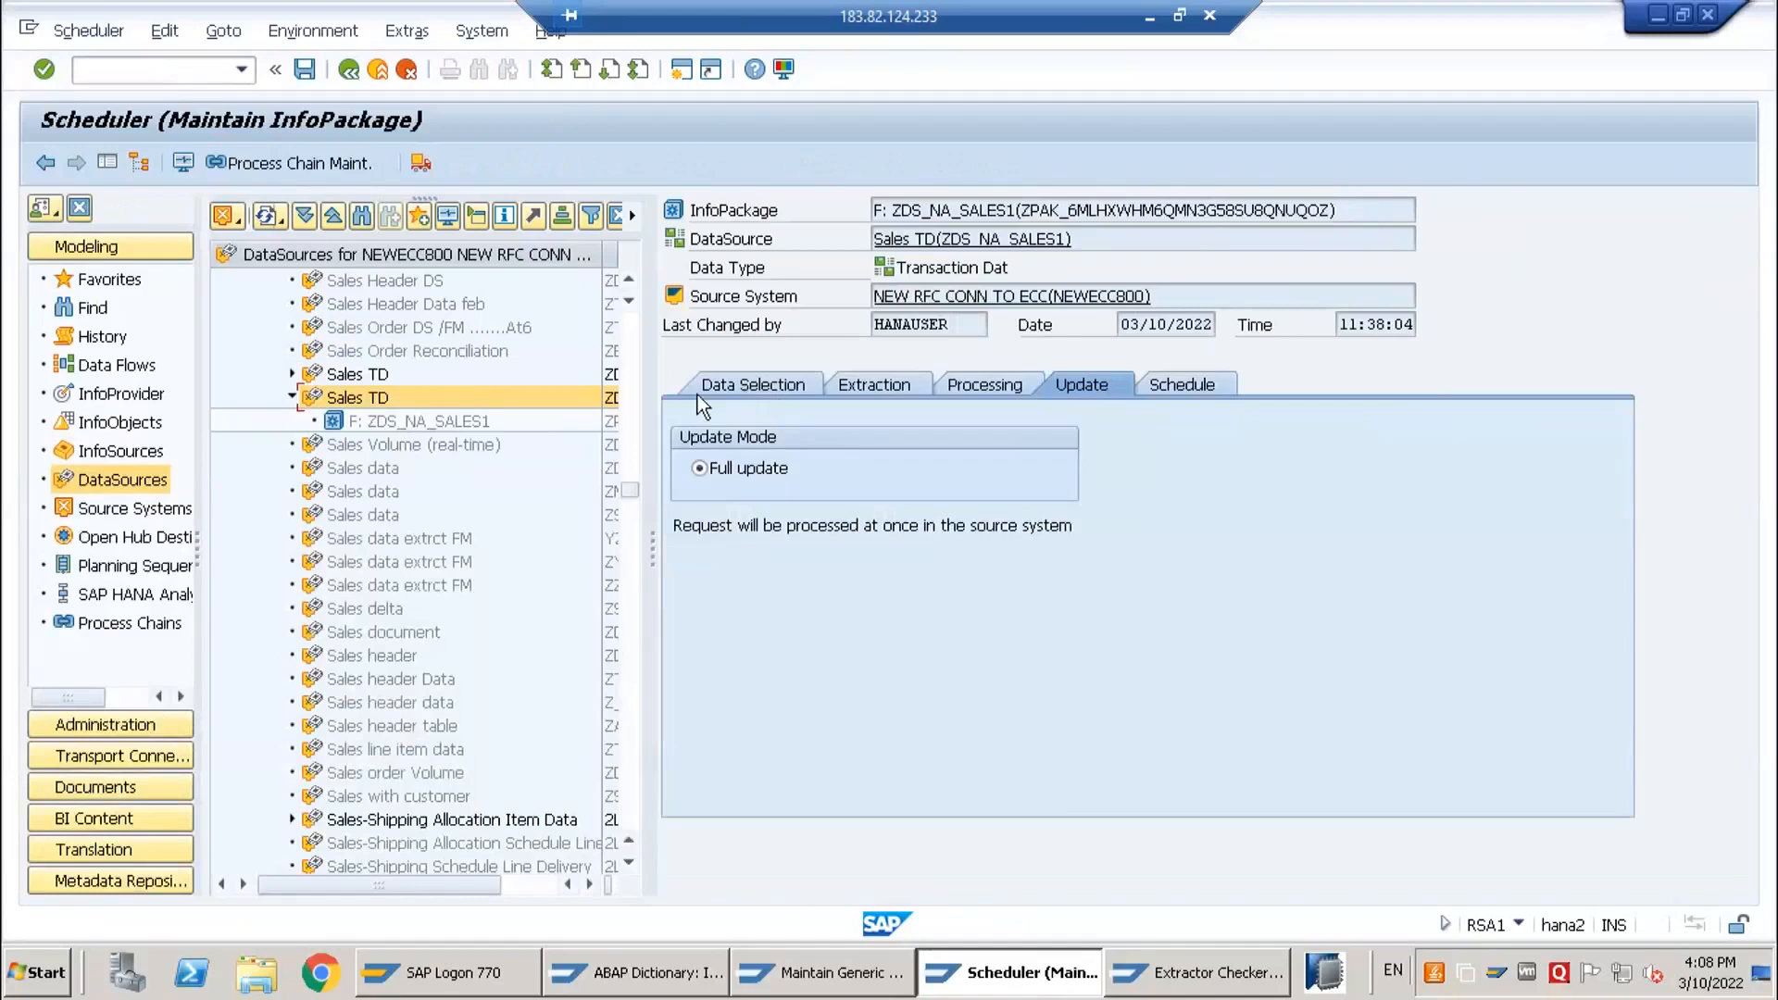
double_click(378, 396)
click(958, 324)
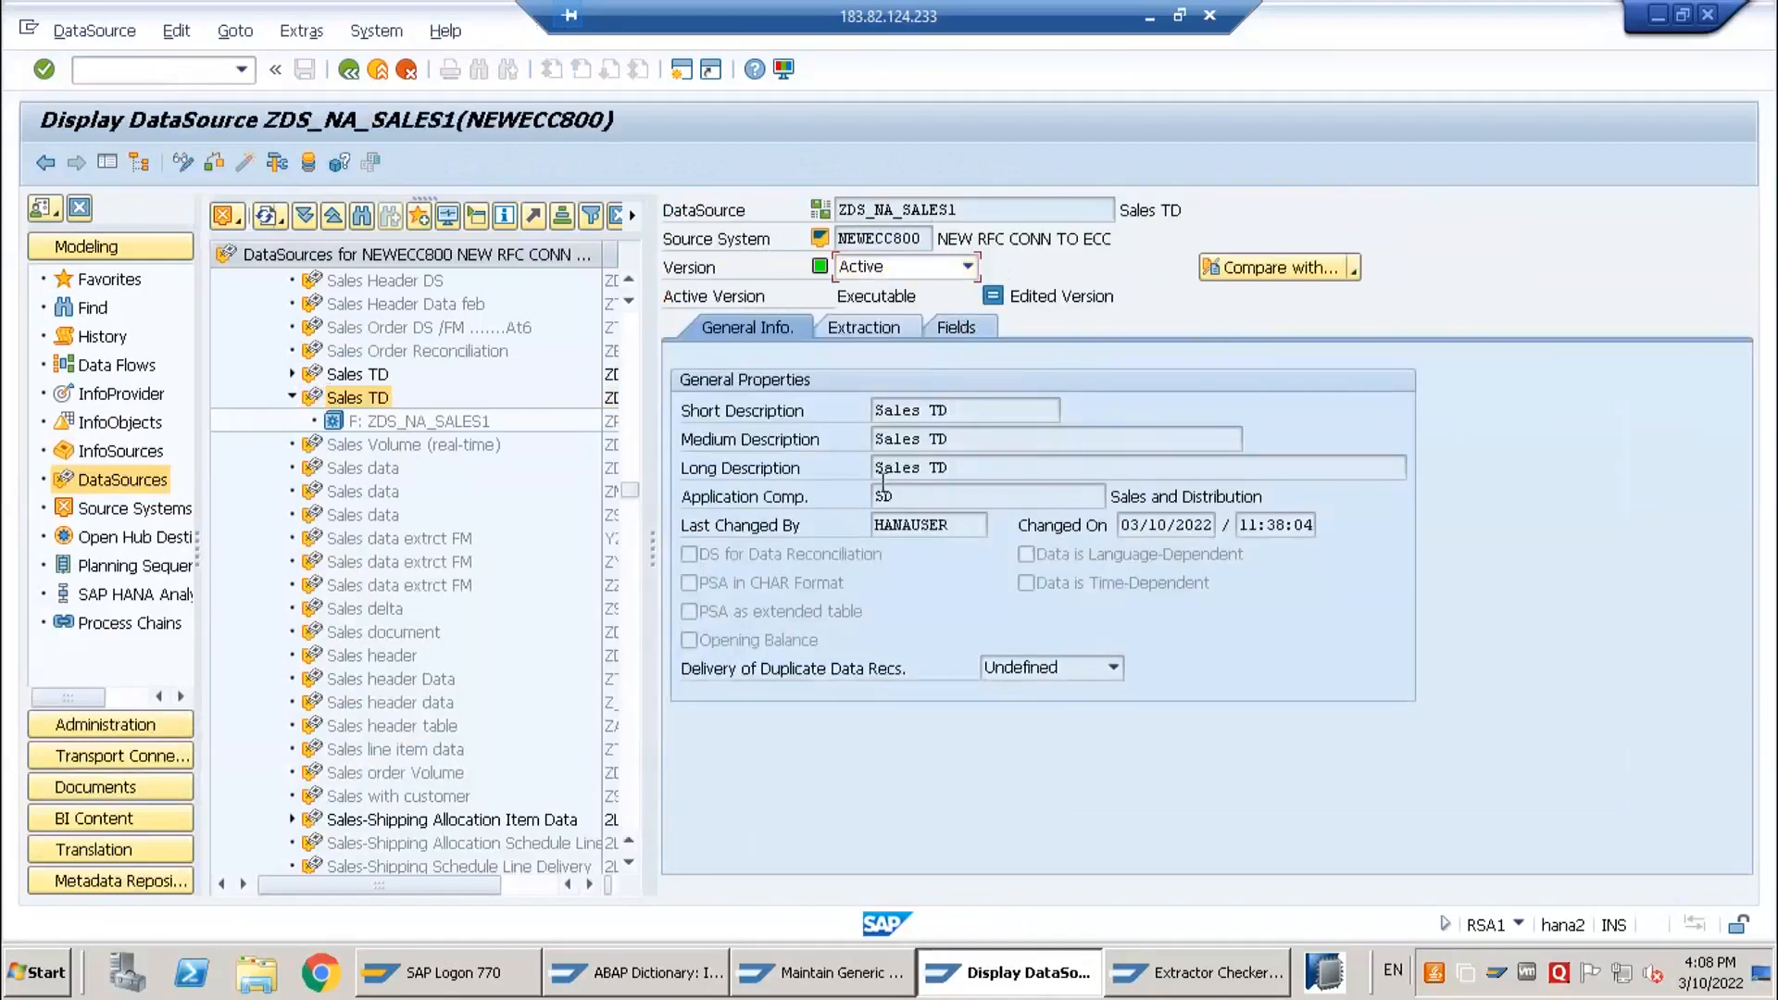
click(830, 442)
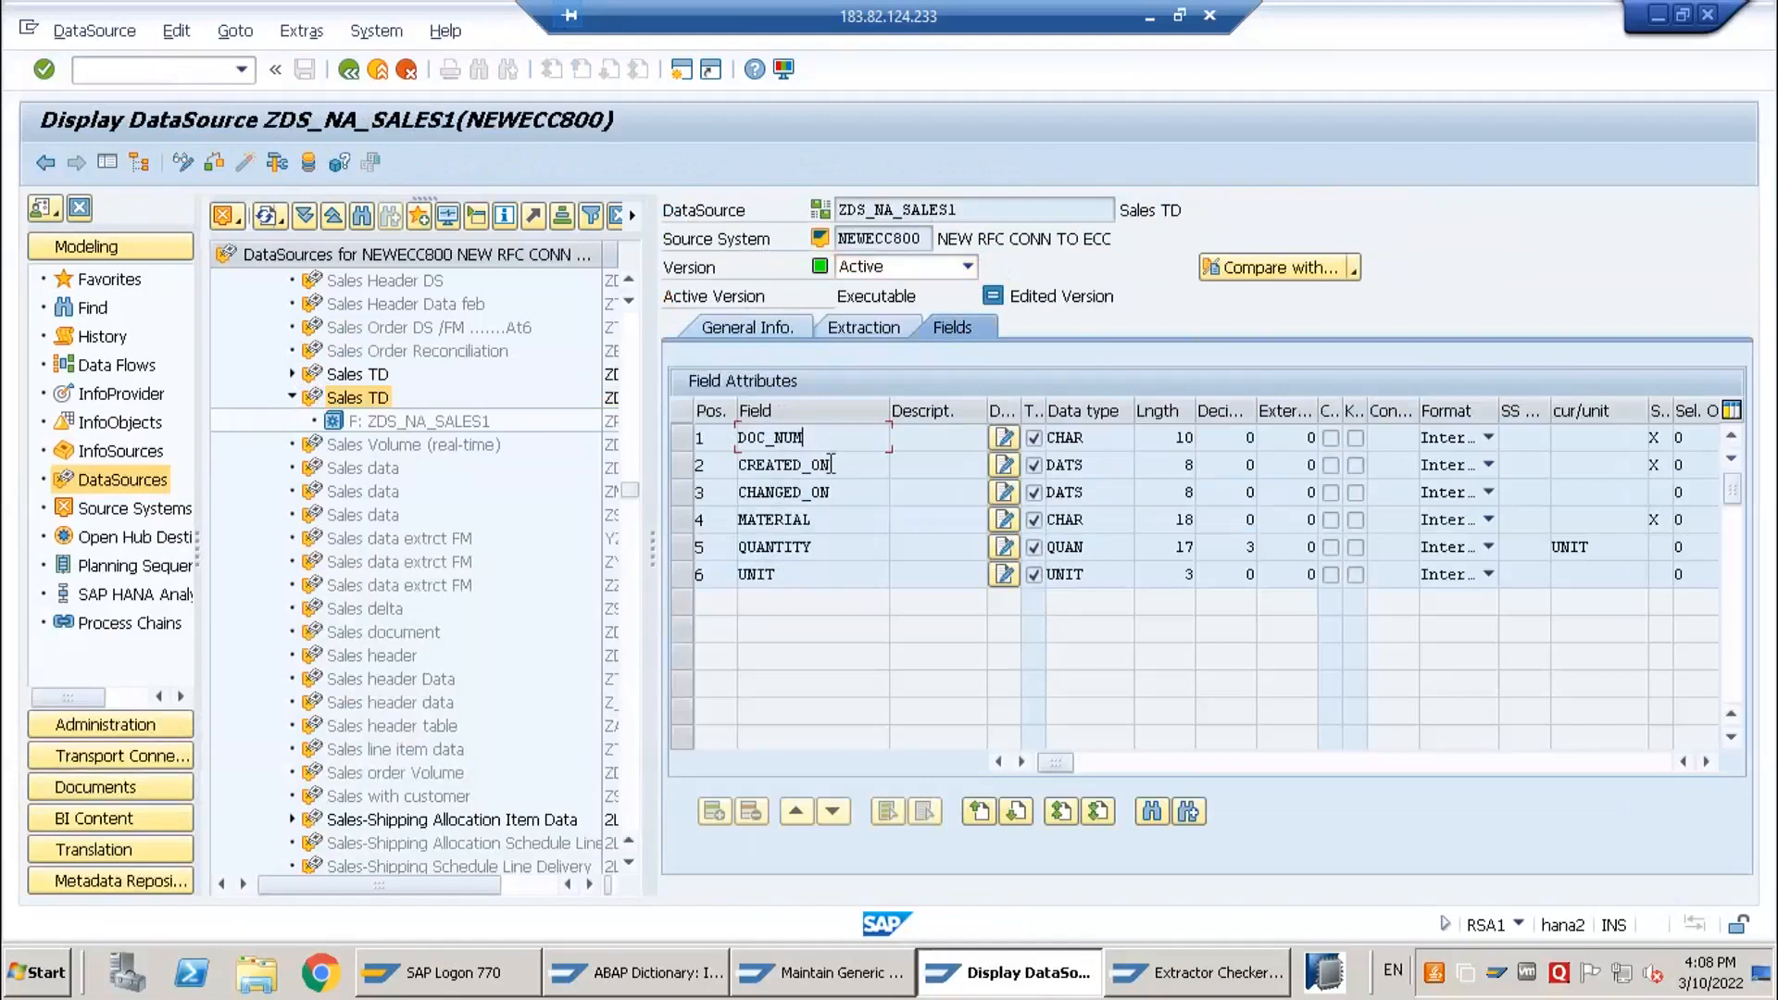
click(789, 548)
click(787, 578)
click(685, 466)
click(725, 474)
- Return to ECC, open transaction DataSource ZDS_NA_SALES1 for changing and open its Generic Delta settings
click(784, 978)
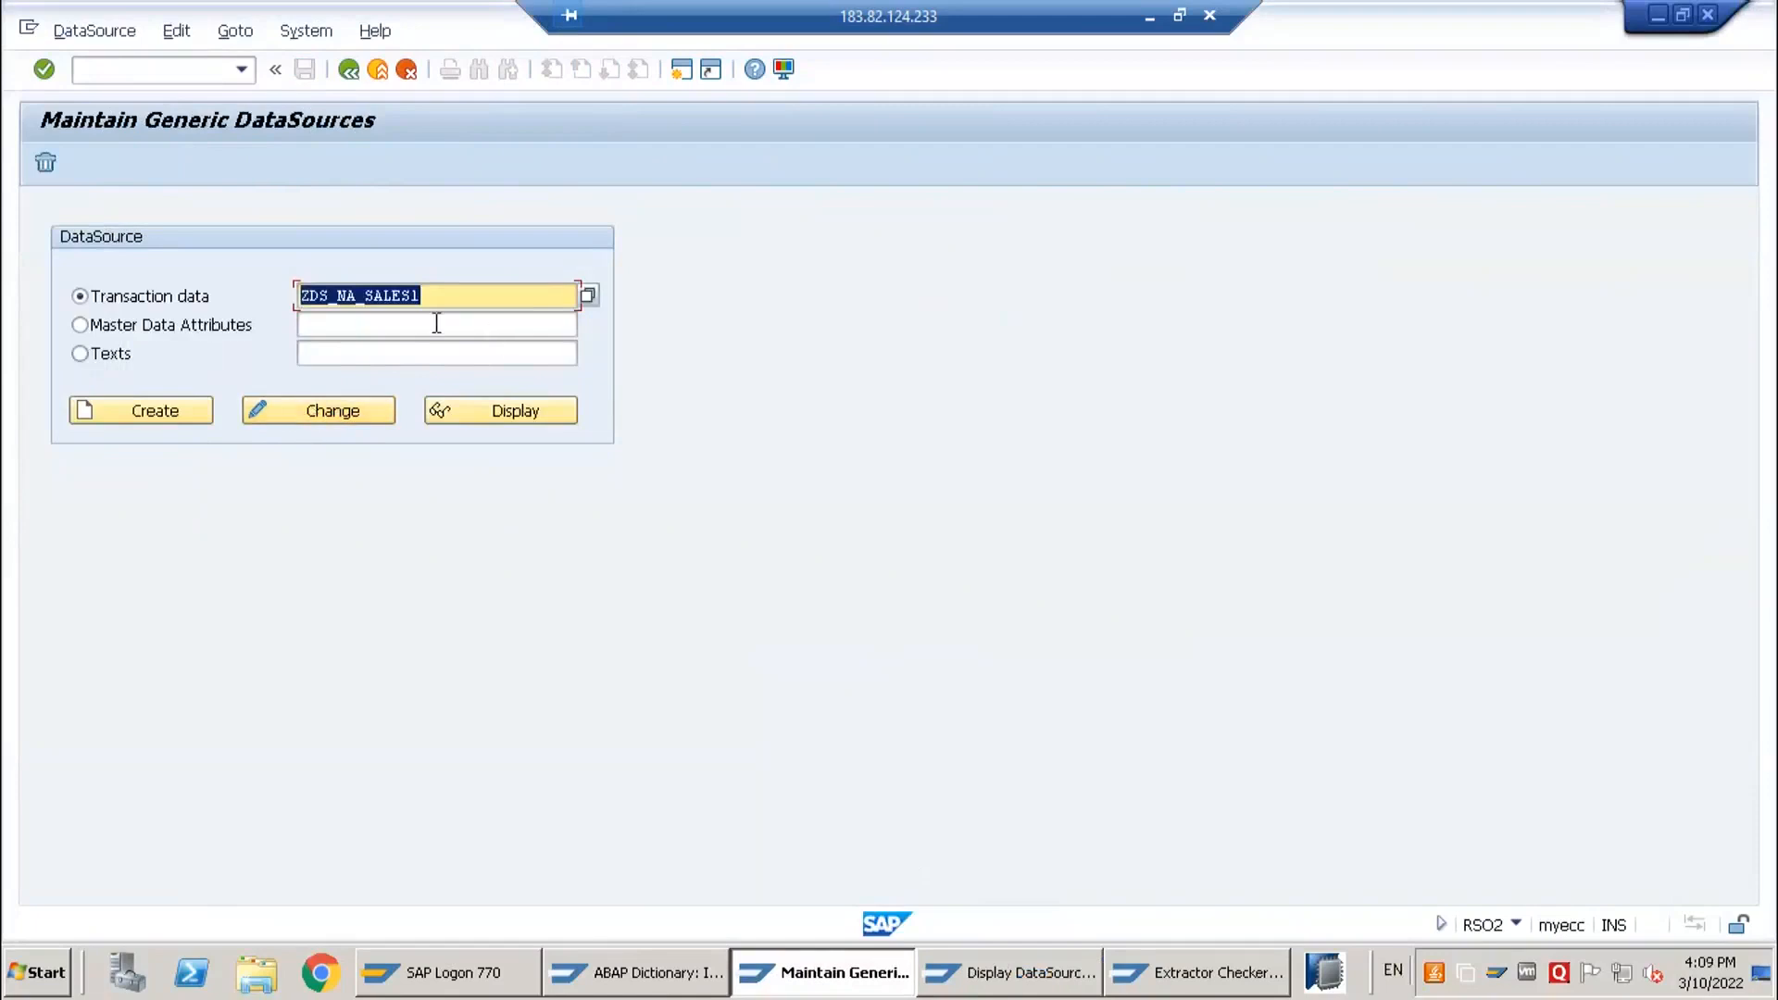
click(352, 413)
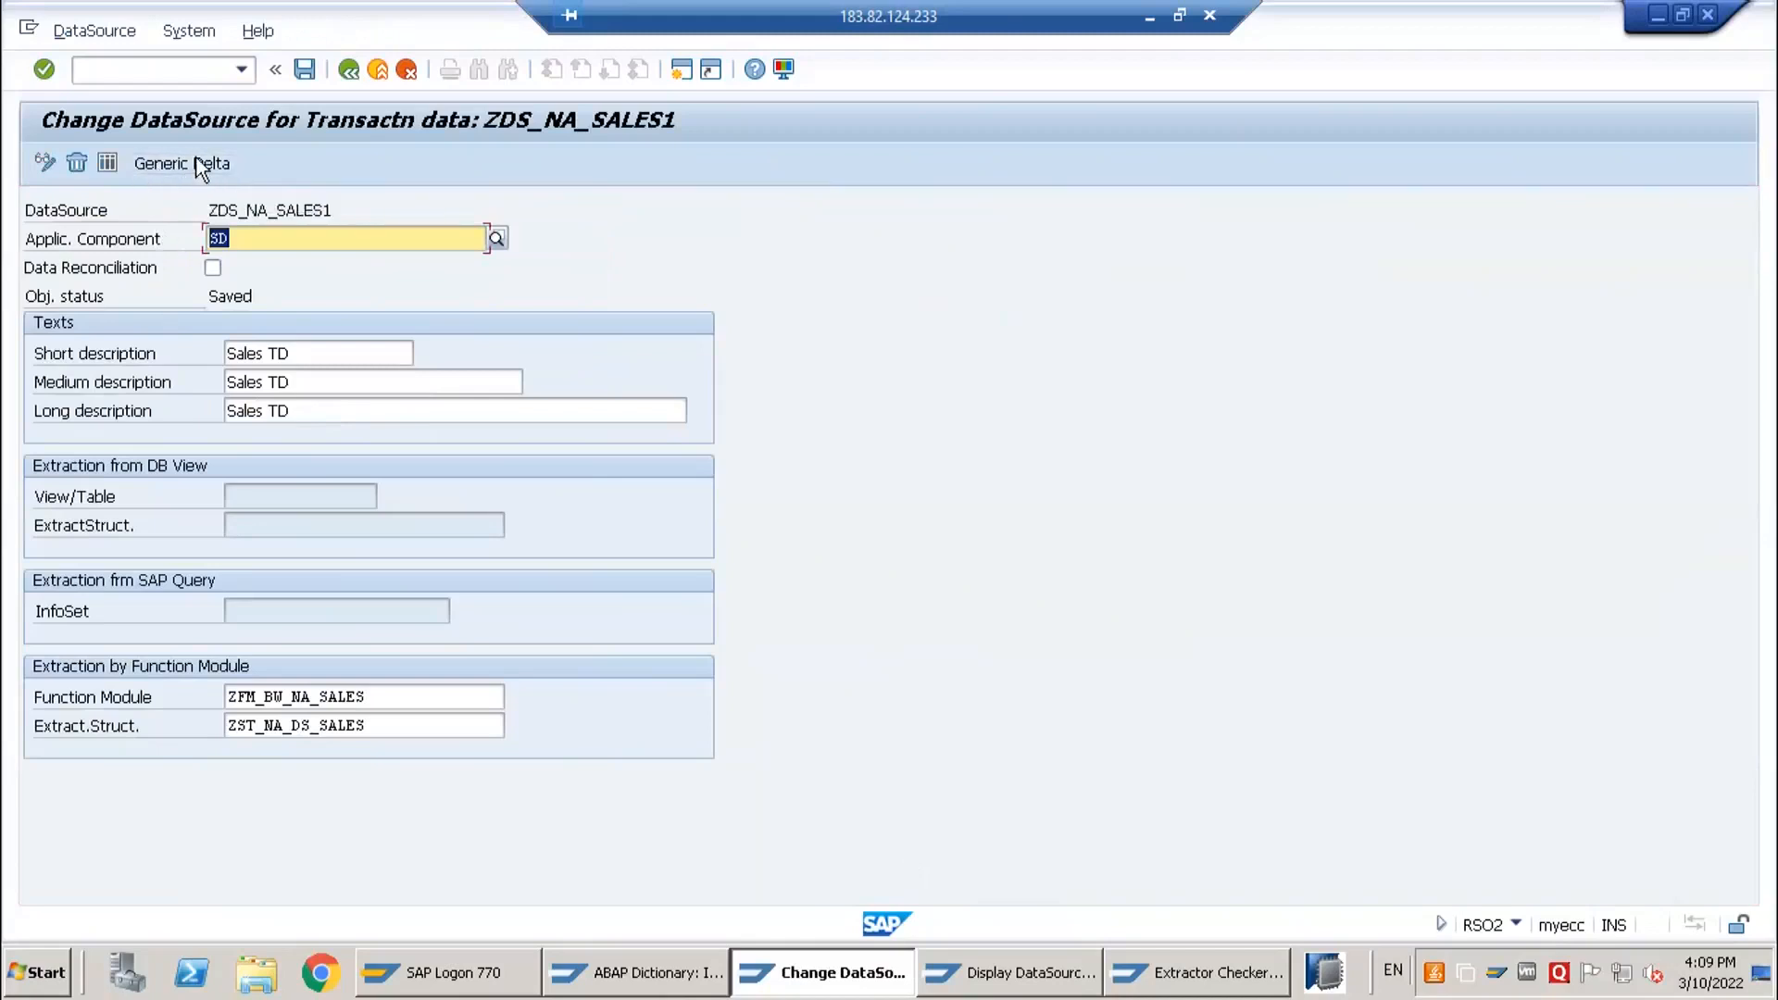
click(201, 167)
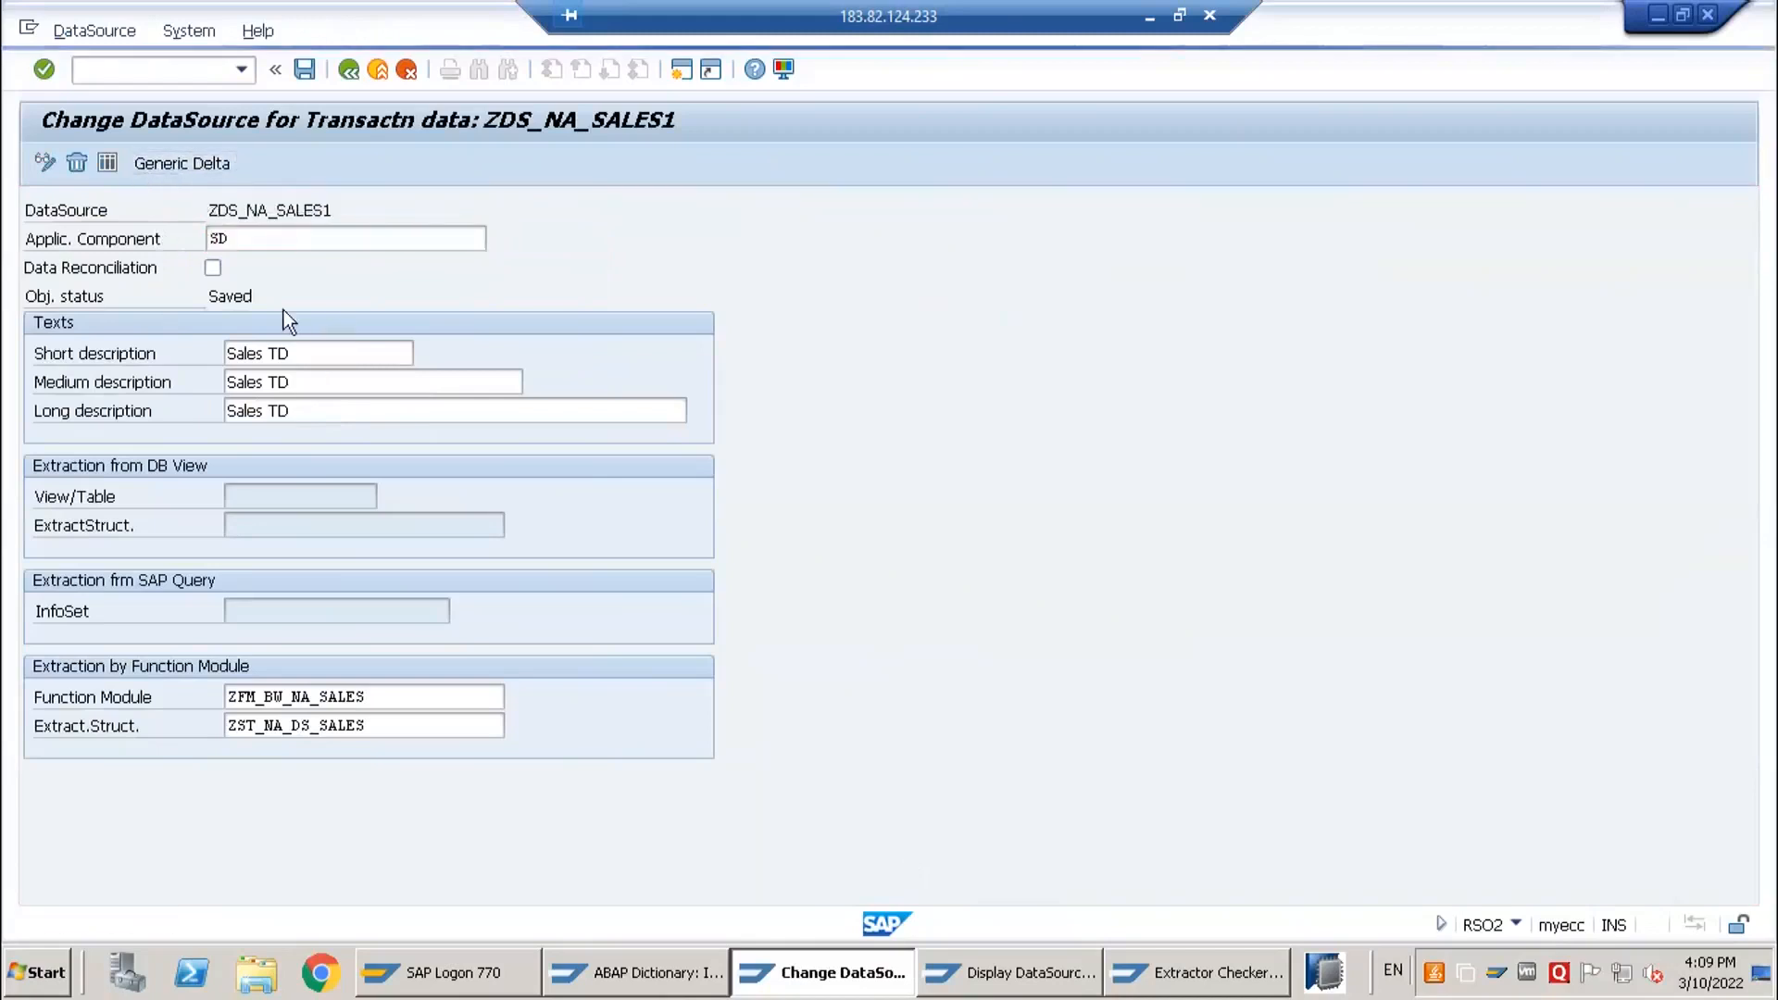
drag(362, 311, 403, 289)
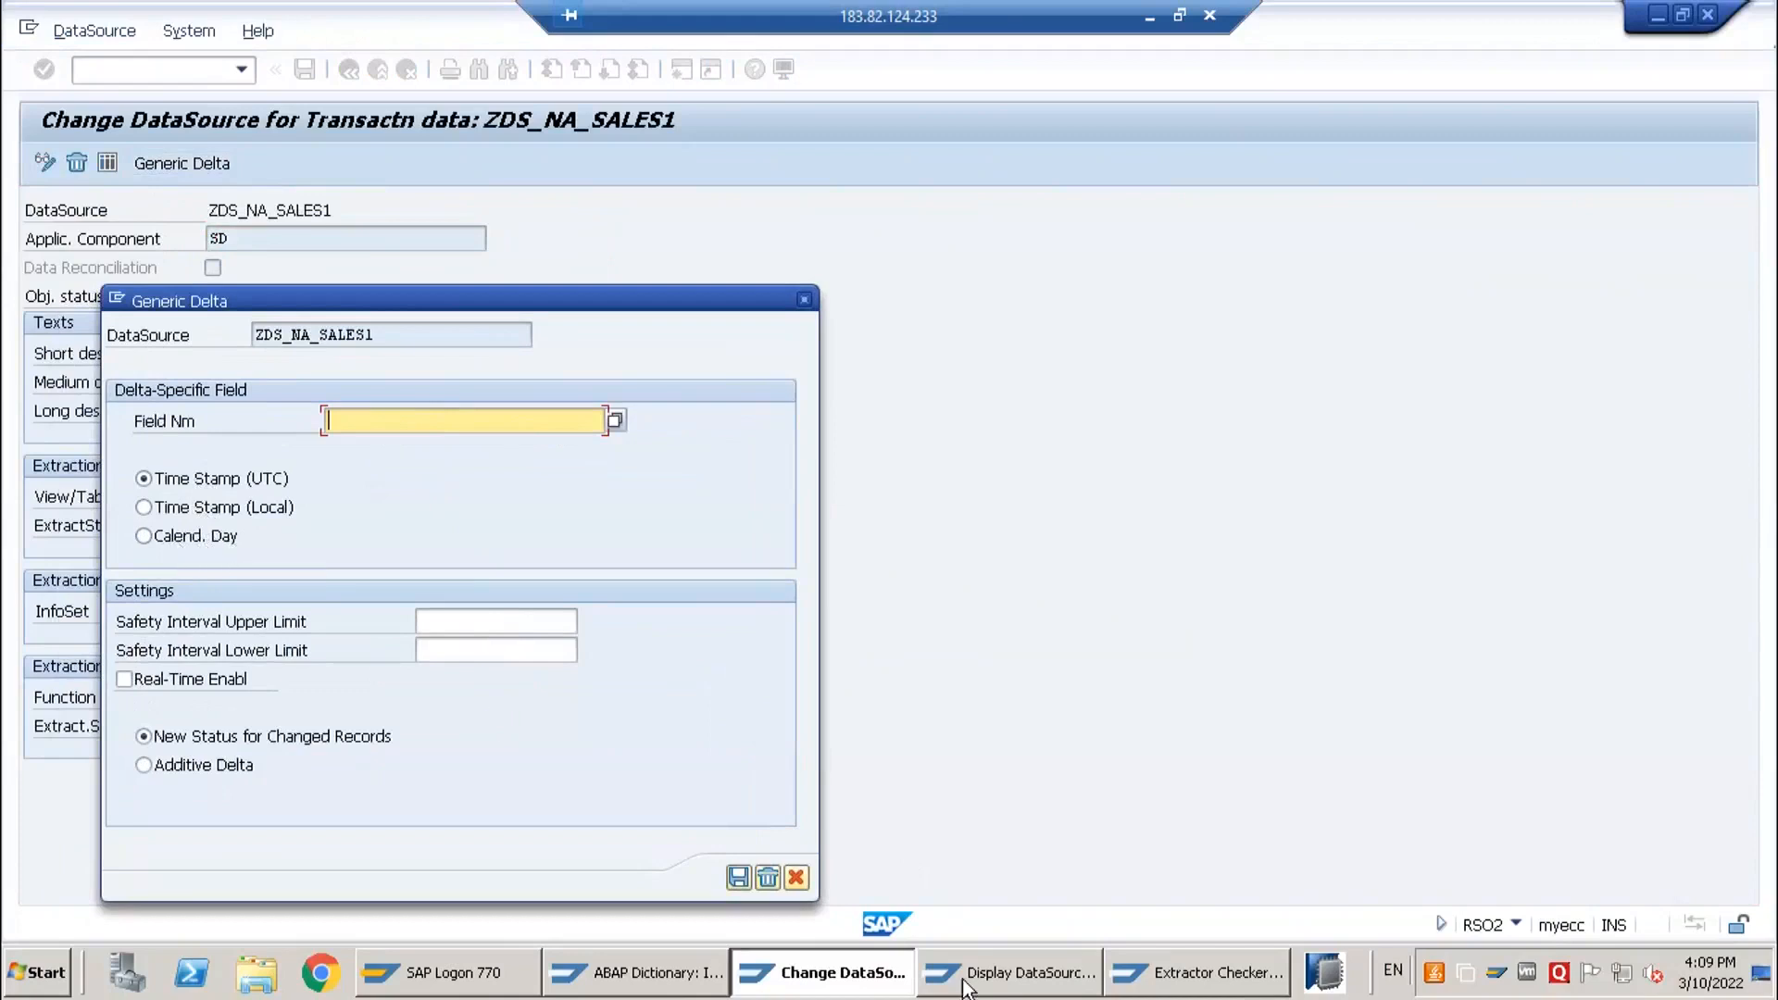
- Switch to the BW field list and mark the date fields CREATED_ON and CHANGED_ON
click(1037, 973)
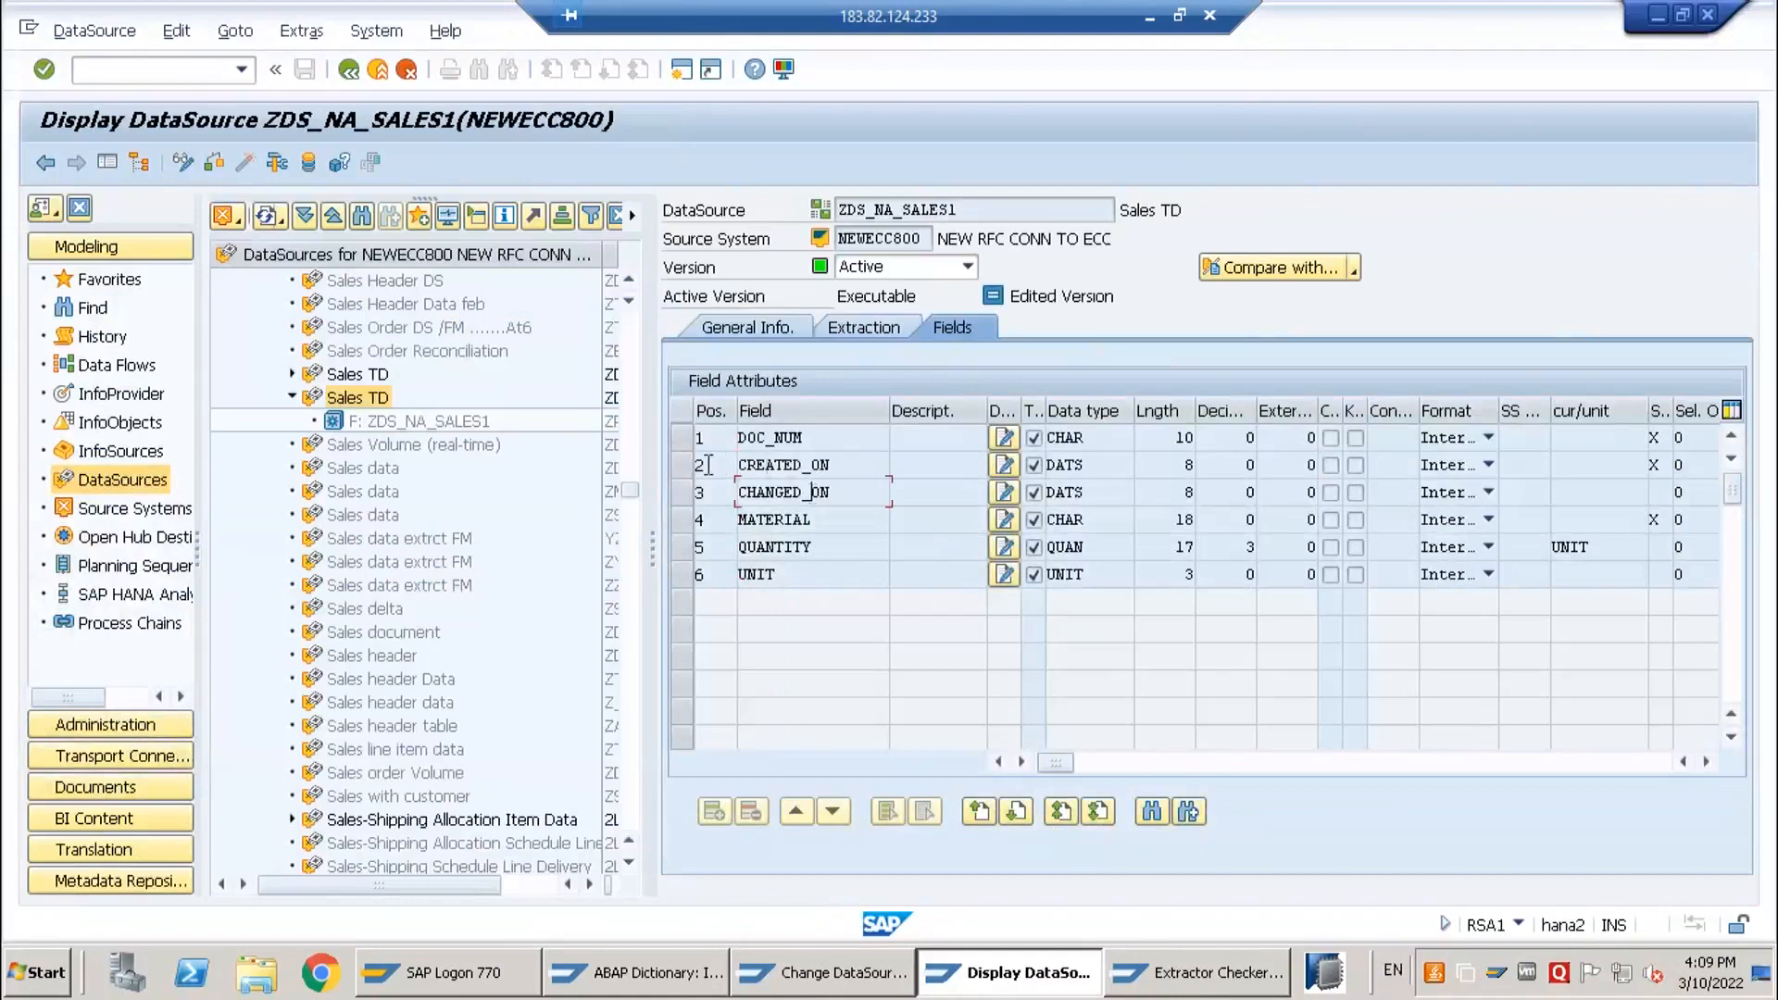
click(681, 465)
shift+click(682, 492)
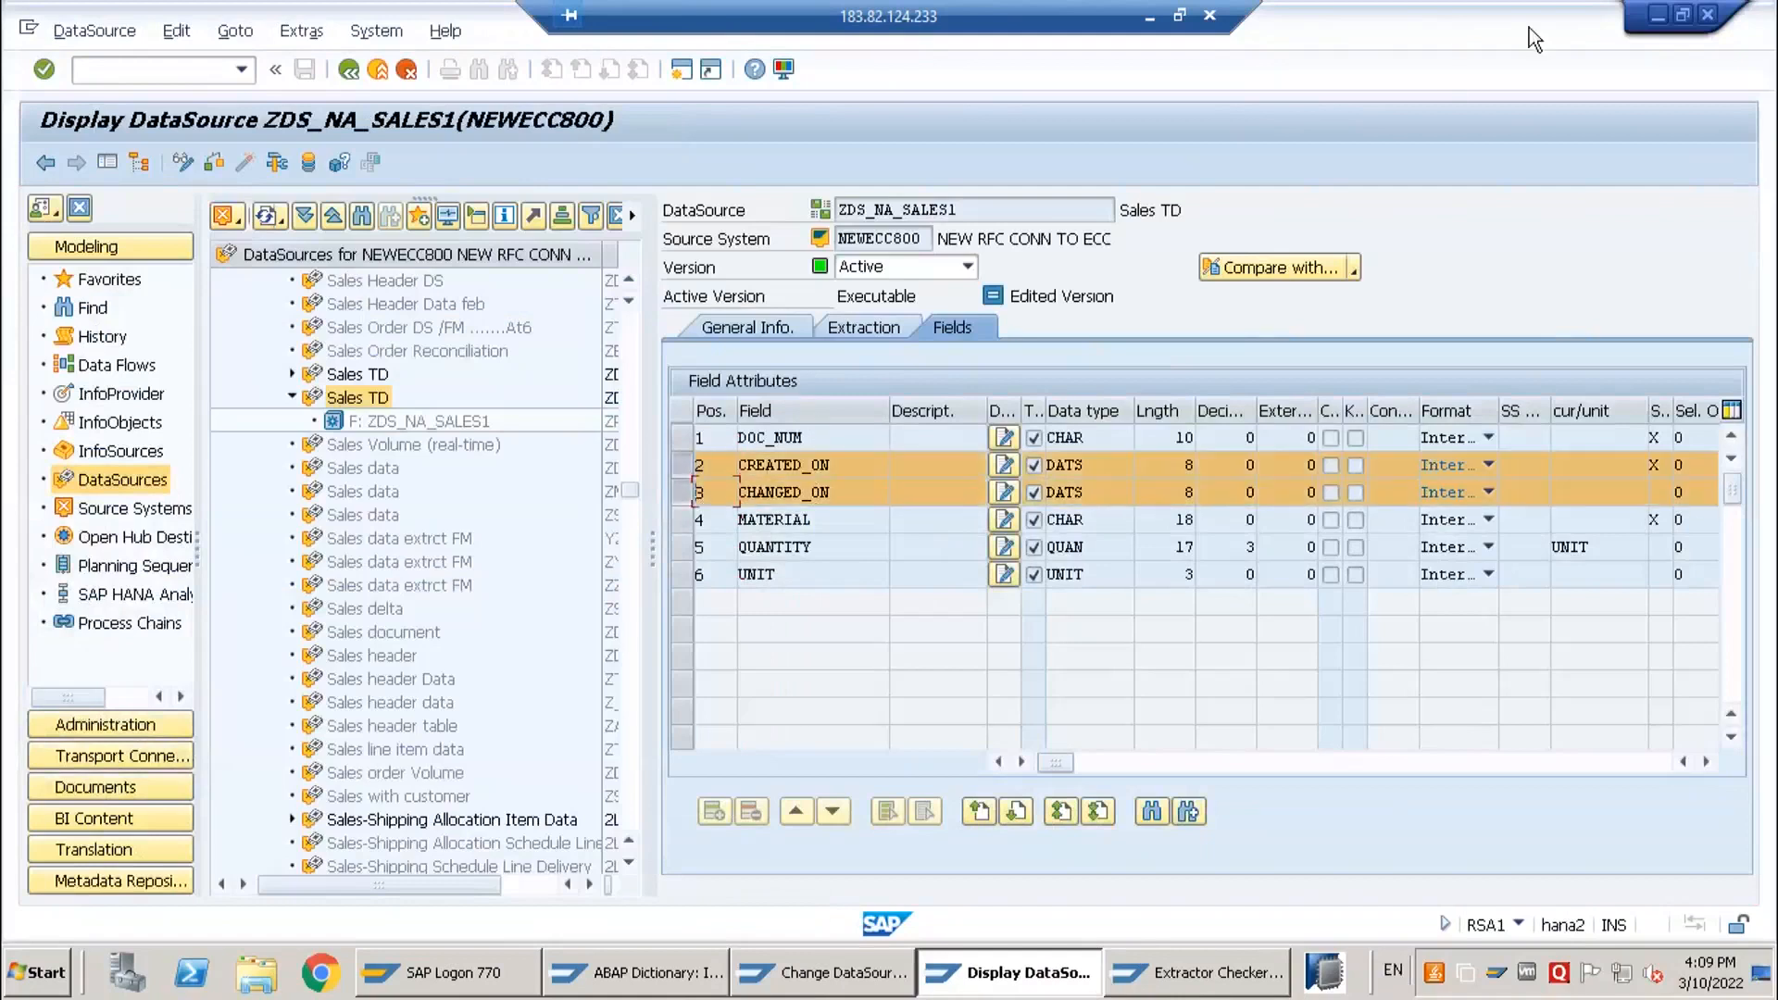
click(1658, 15)
- Go through the time stamp options in the Generic Delta settings and select Calend. Day as the delta type
click(243, 511)
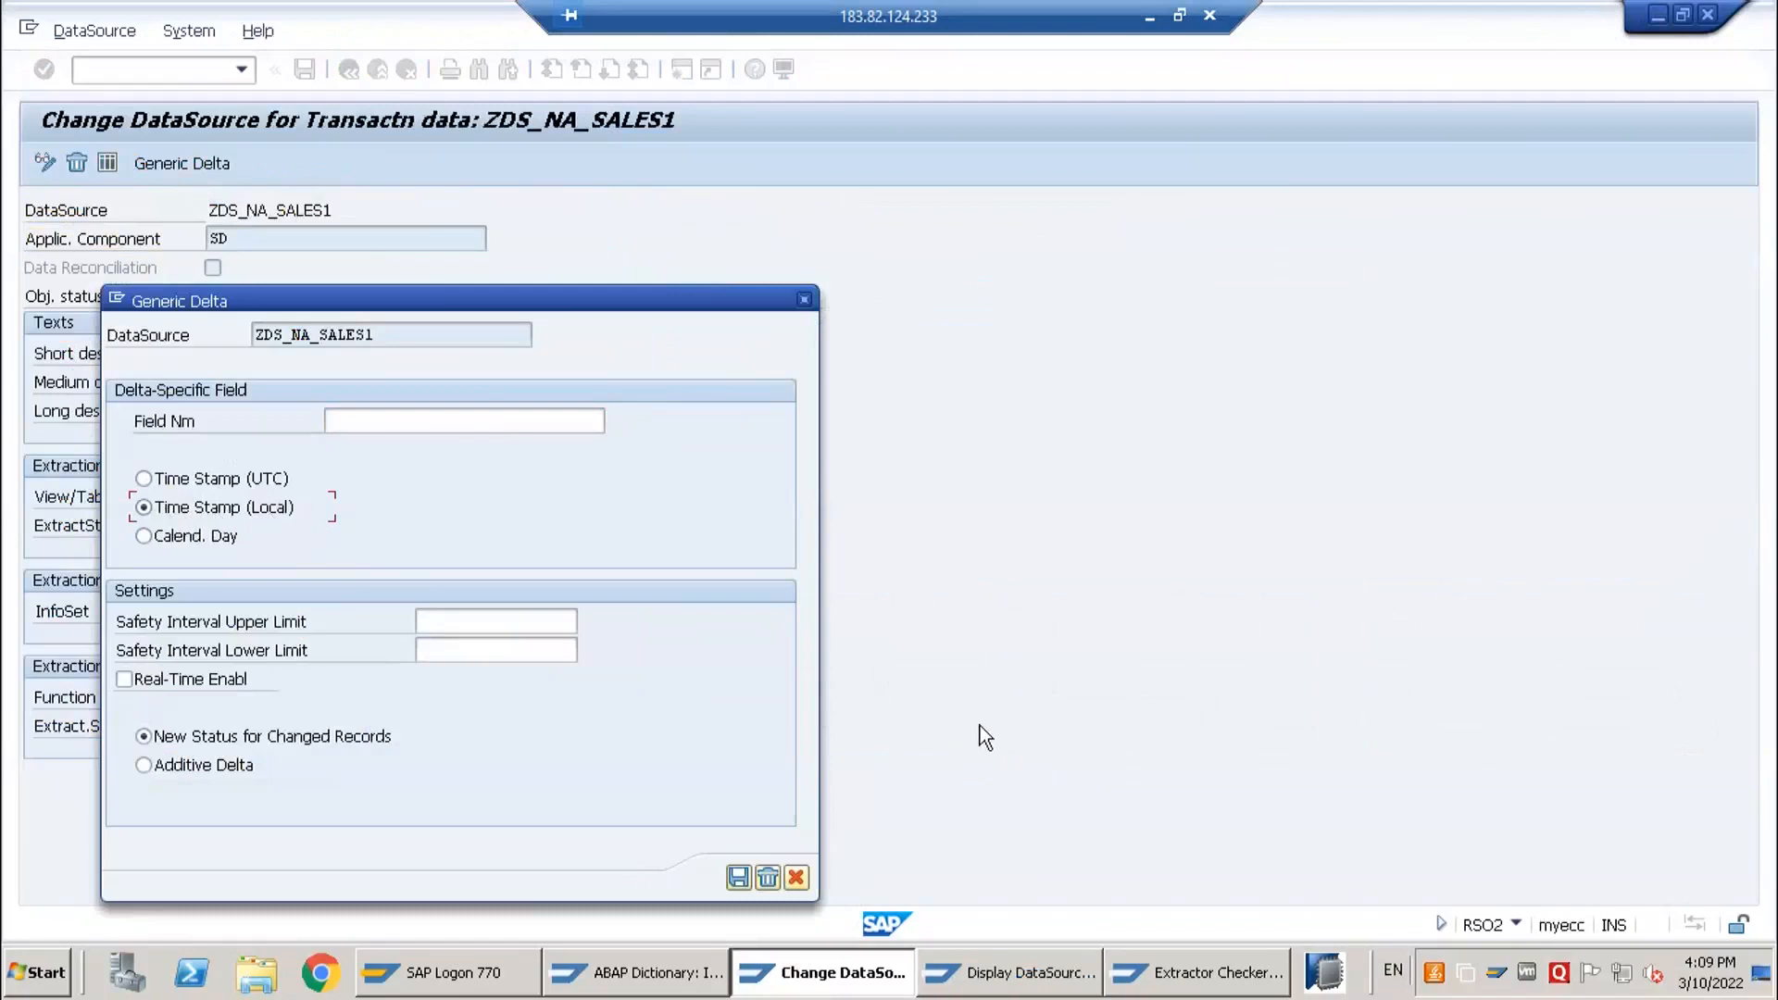
click(210, 481)
drag(554, 302, 597, 206)
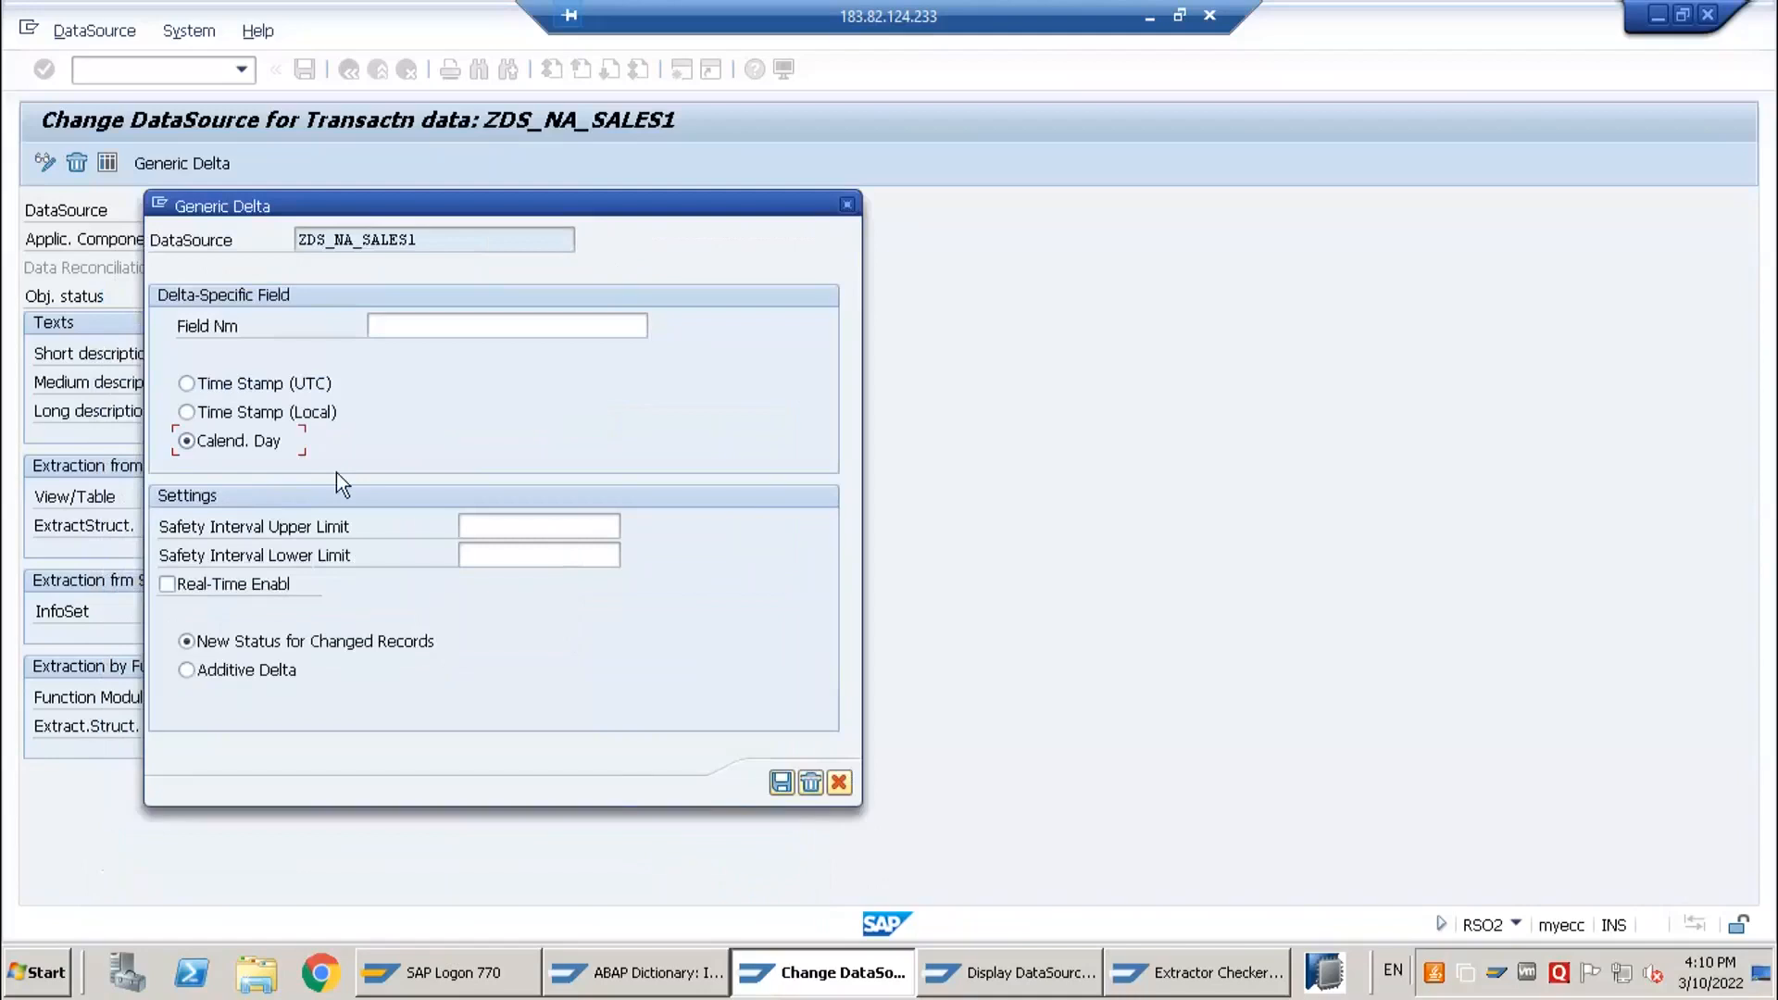
click(264, 391)
click(253, 410)
click(846, 204)
click(490, 468)
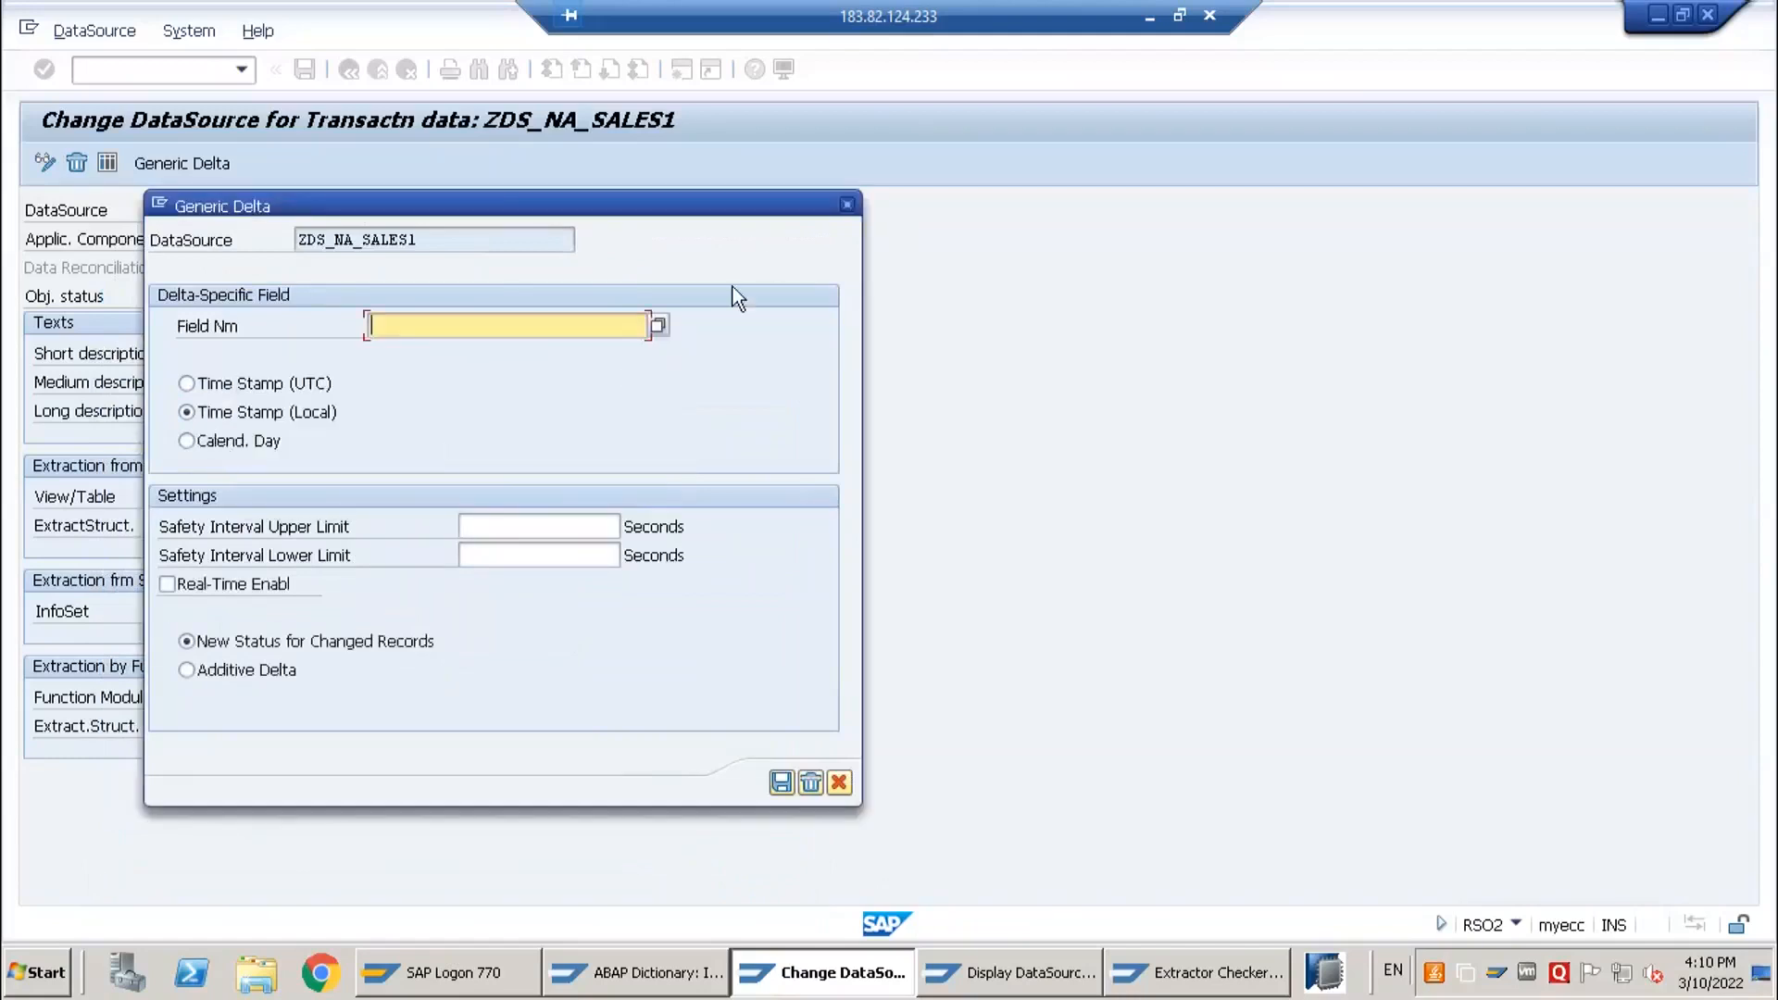
click(239, 441)
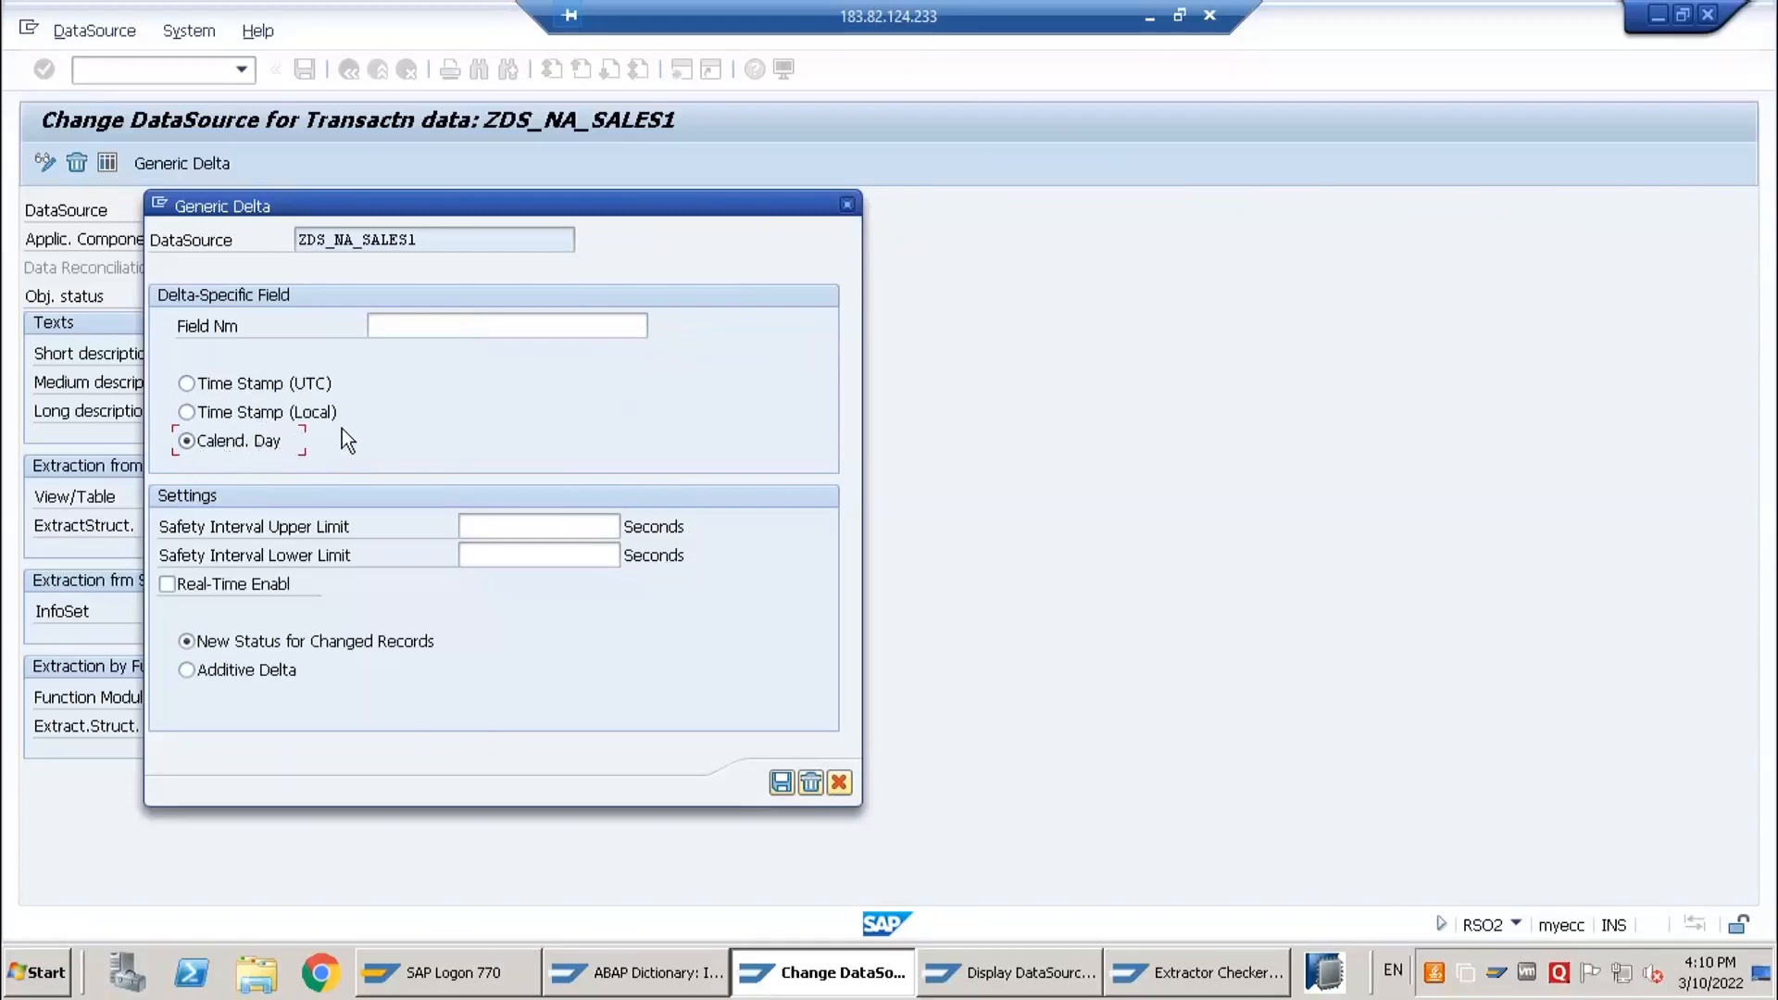
click(441, 320)
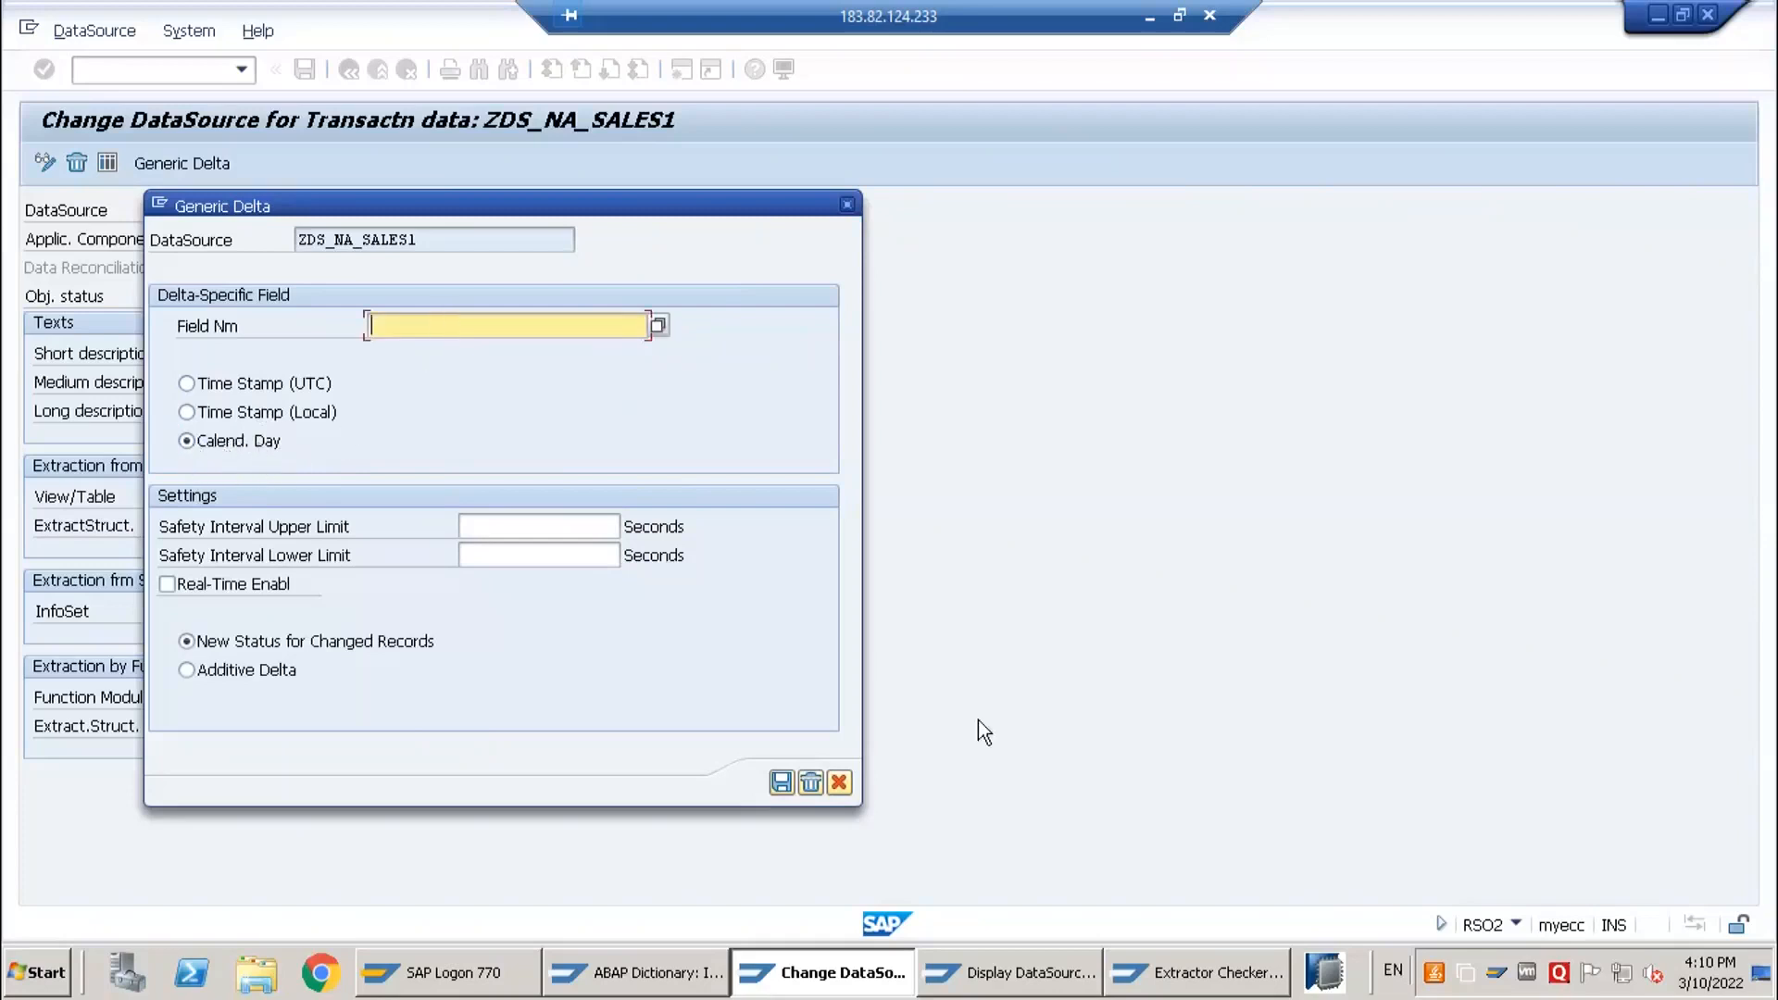
- Switch to the BW field list of ZDS_NA_SALES1 and examine the date fields CHANGED_ON and CREATED_ON
click(1174, 974)
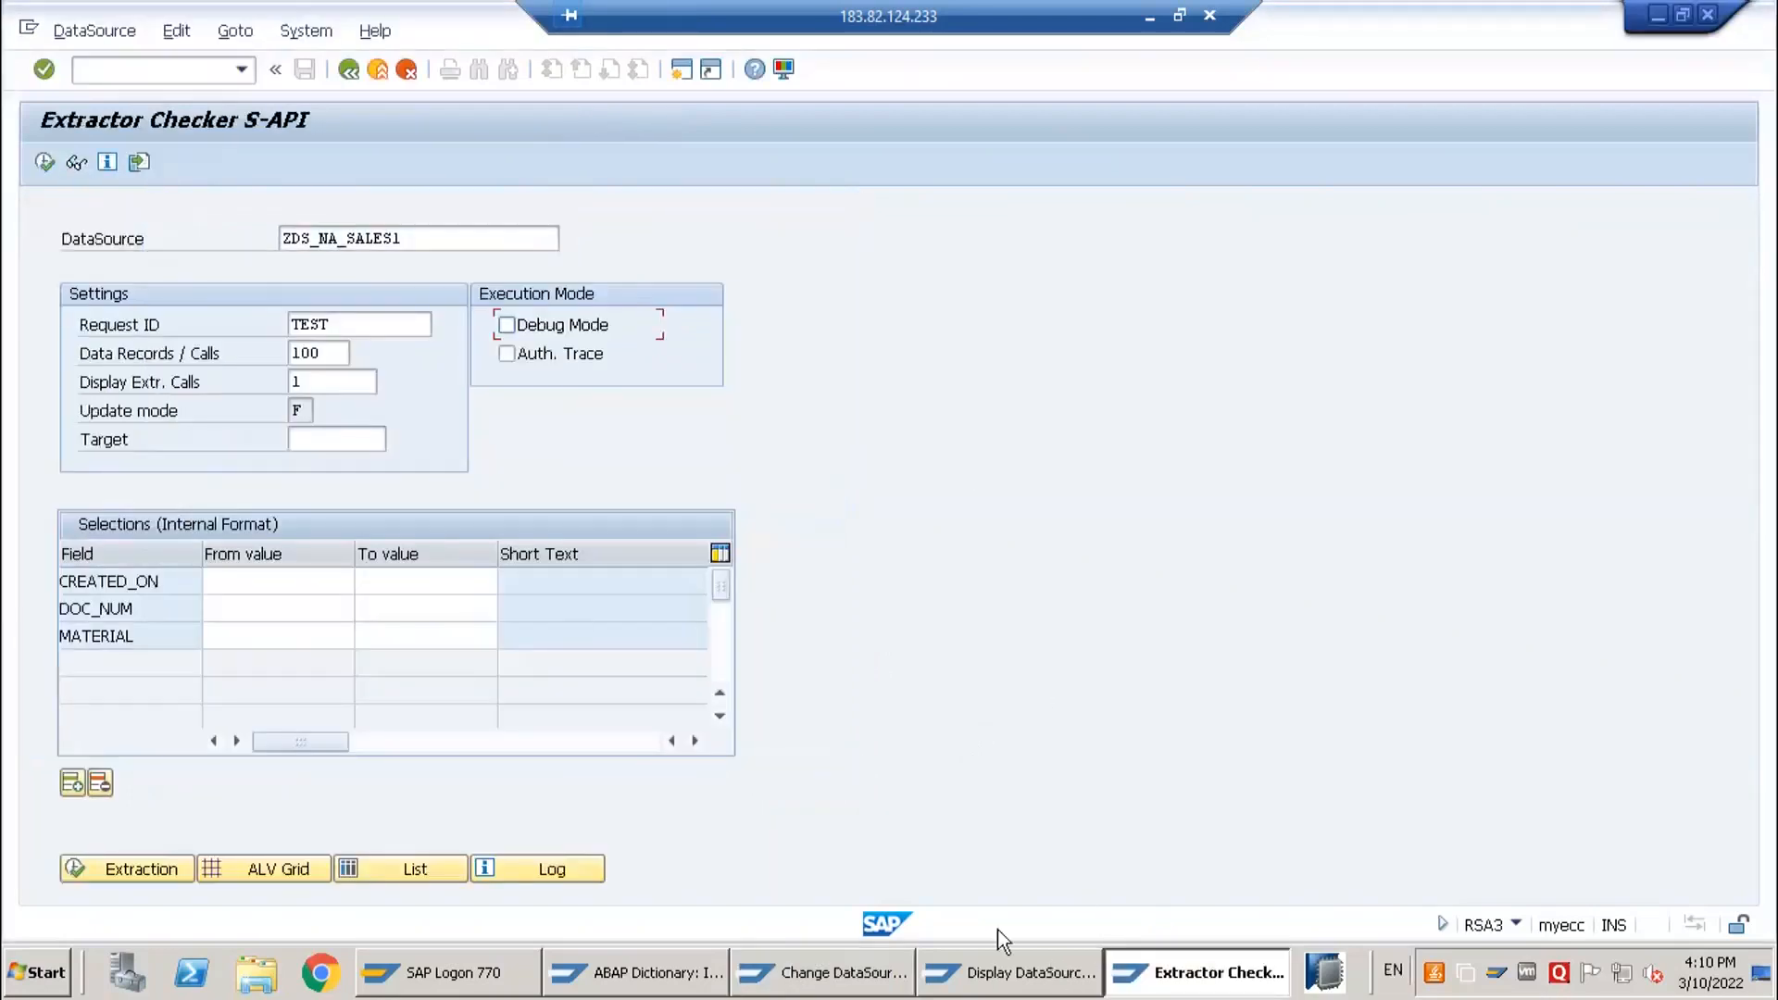
click(1010, 972)
click(678, 497)
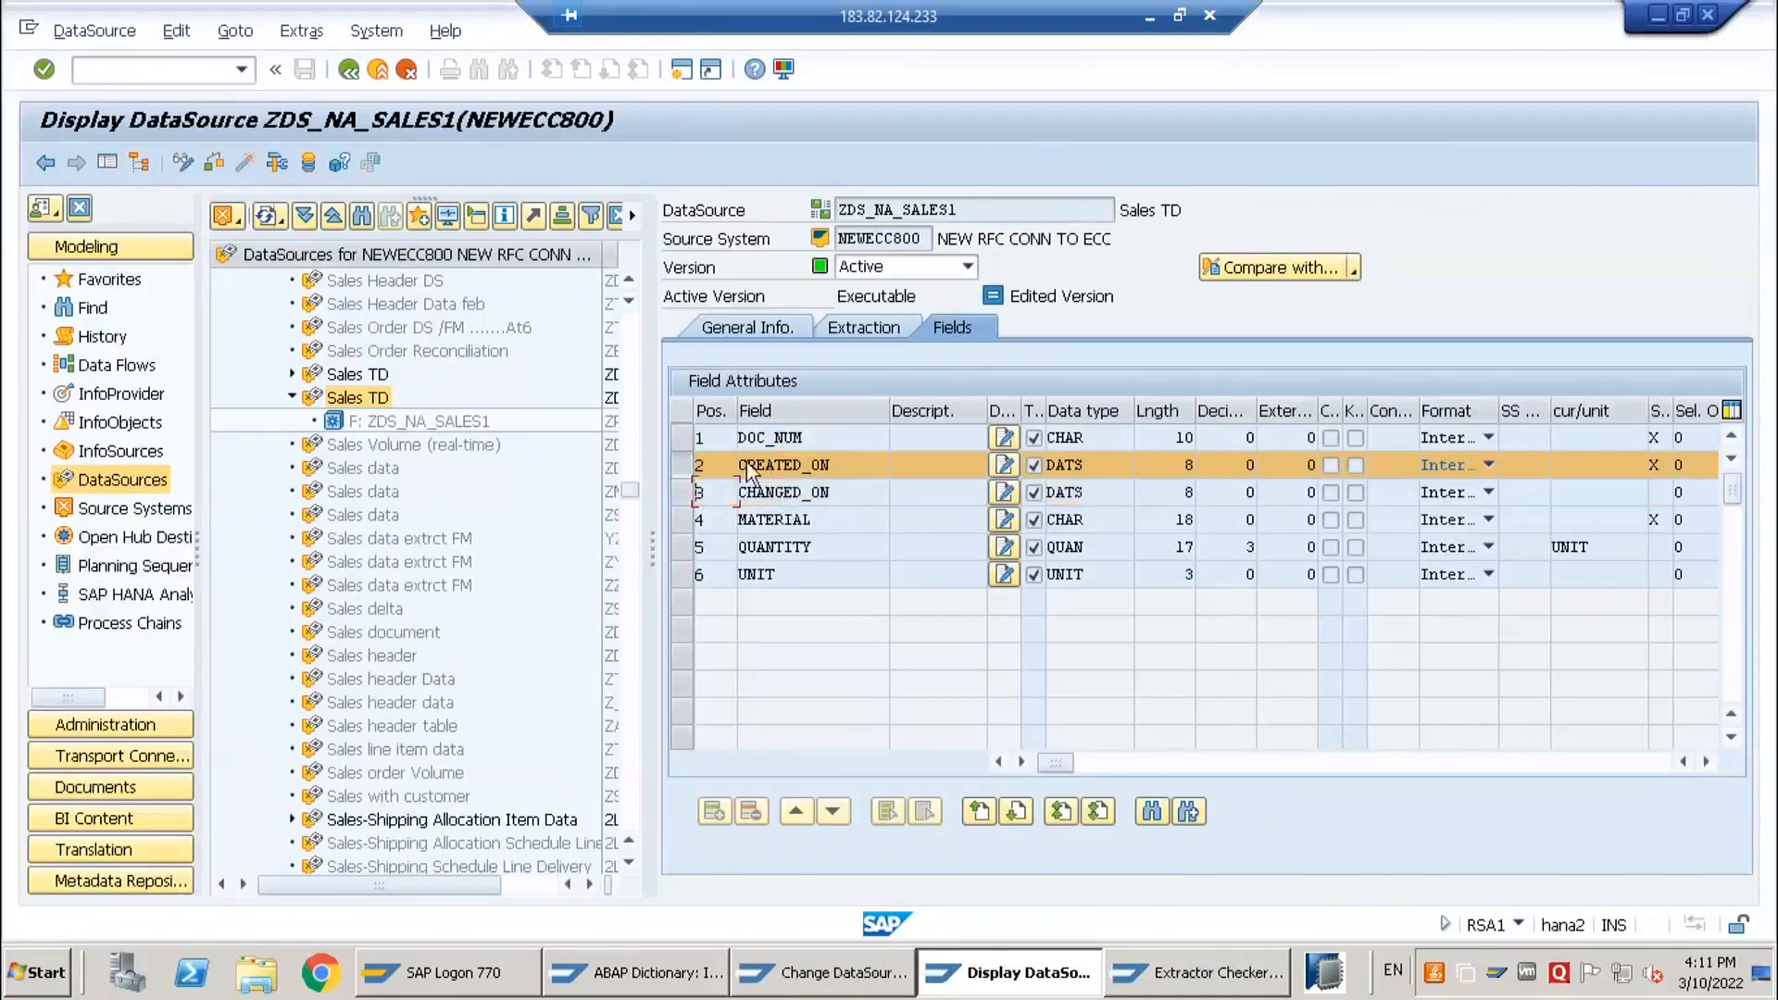
click(682, 464)
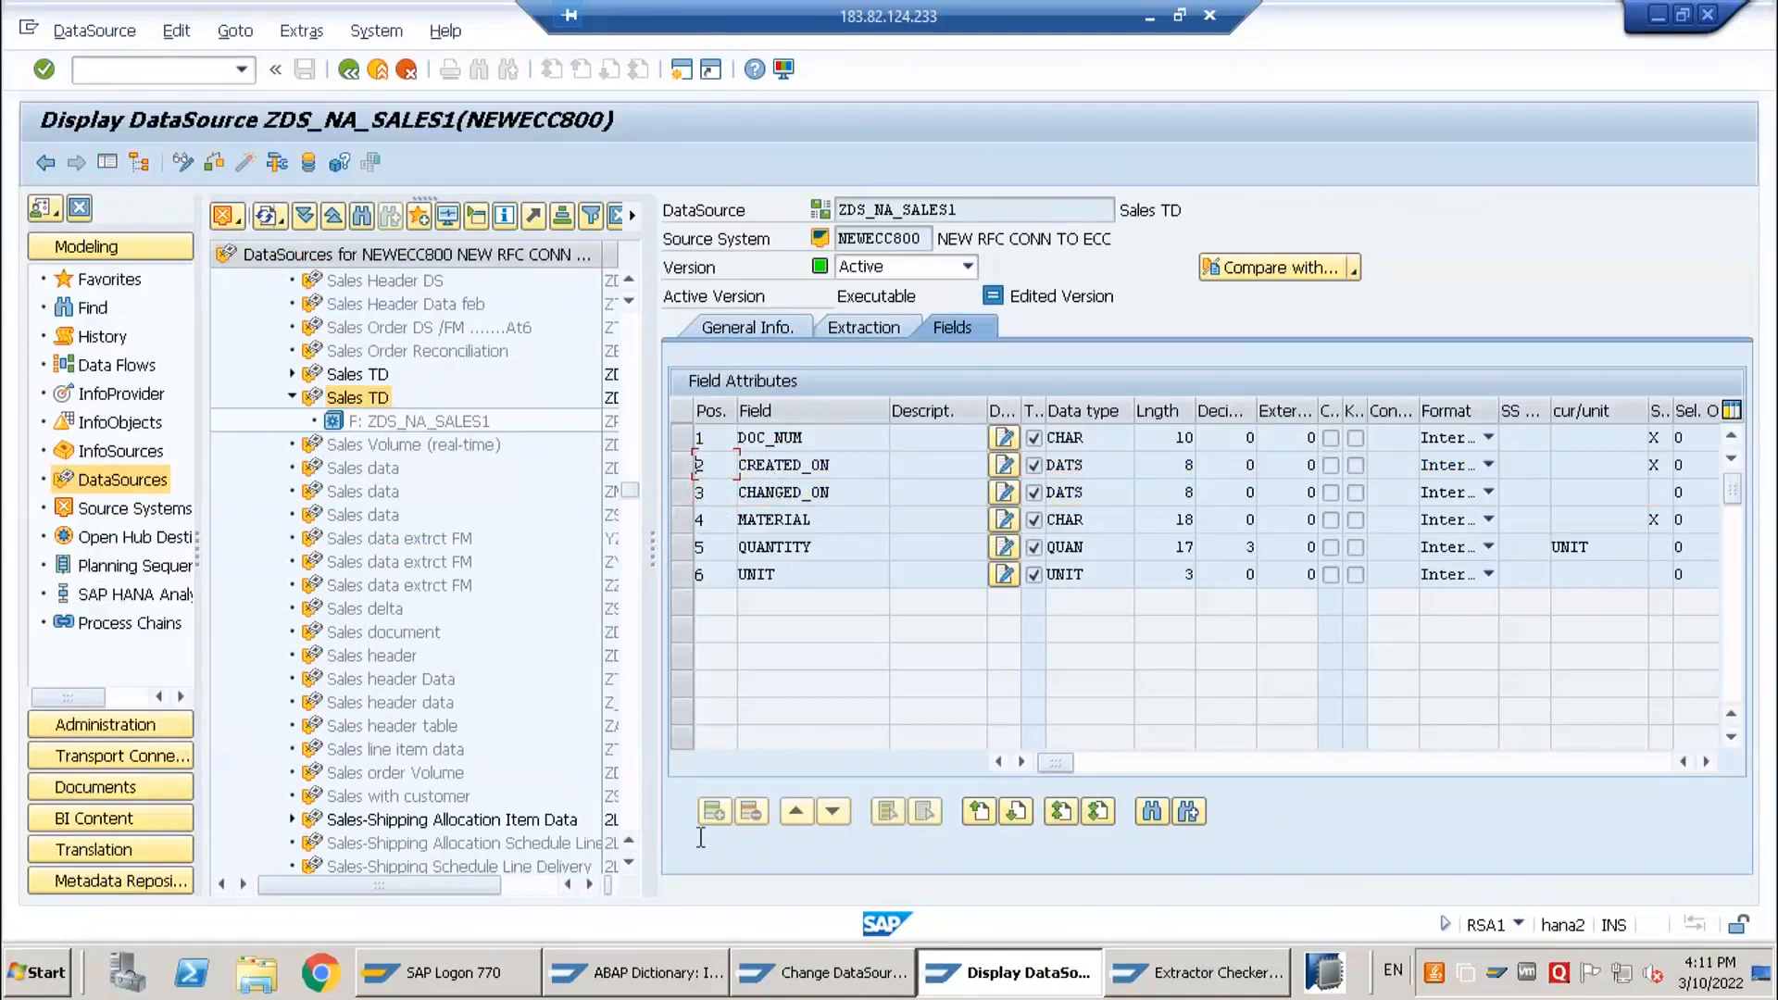
- Start Excel 2016 and decline selecting the file types that Excel should open
click(18, 984)
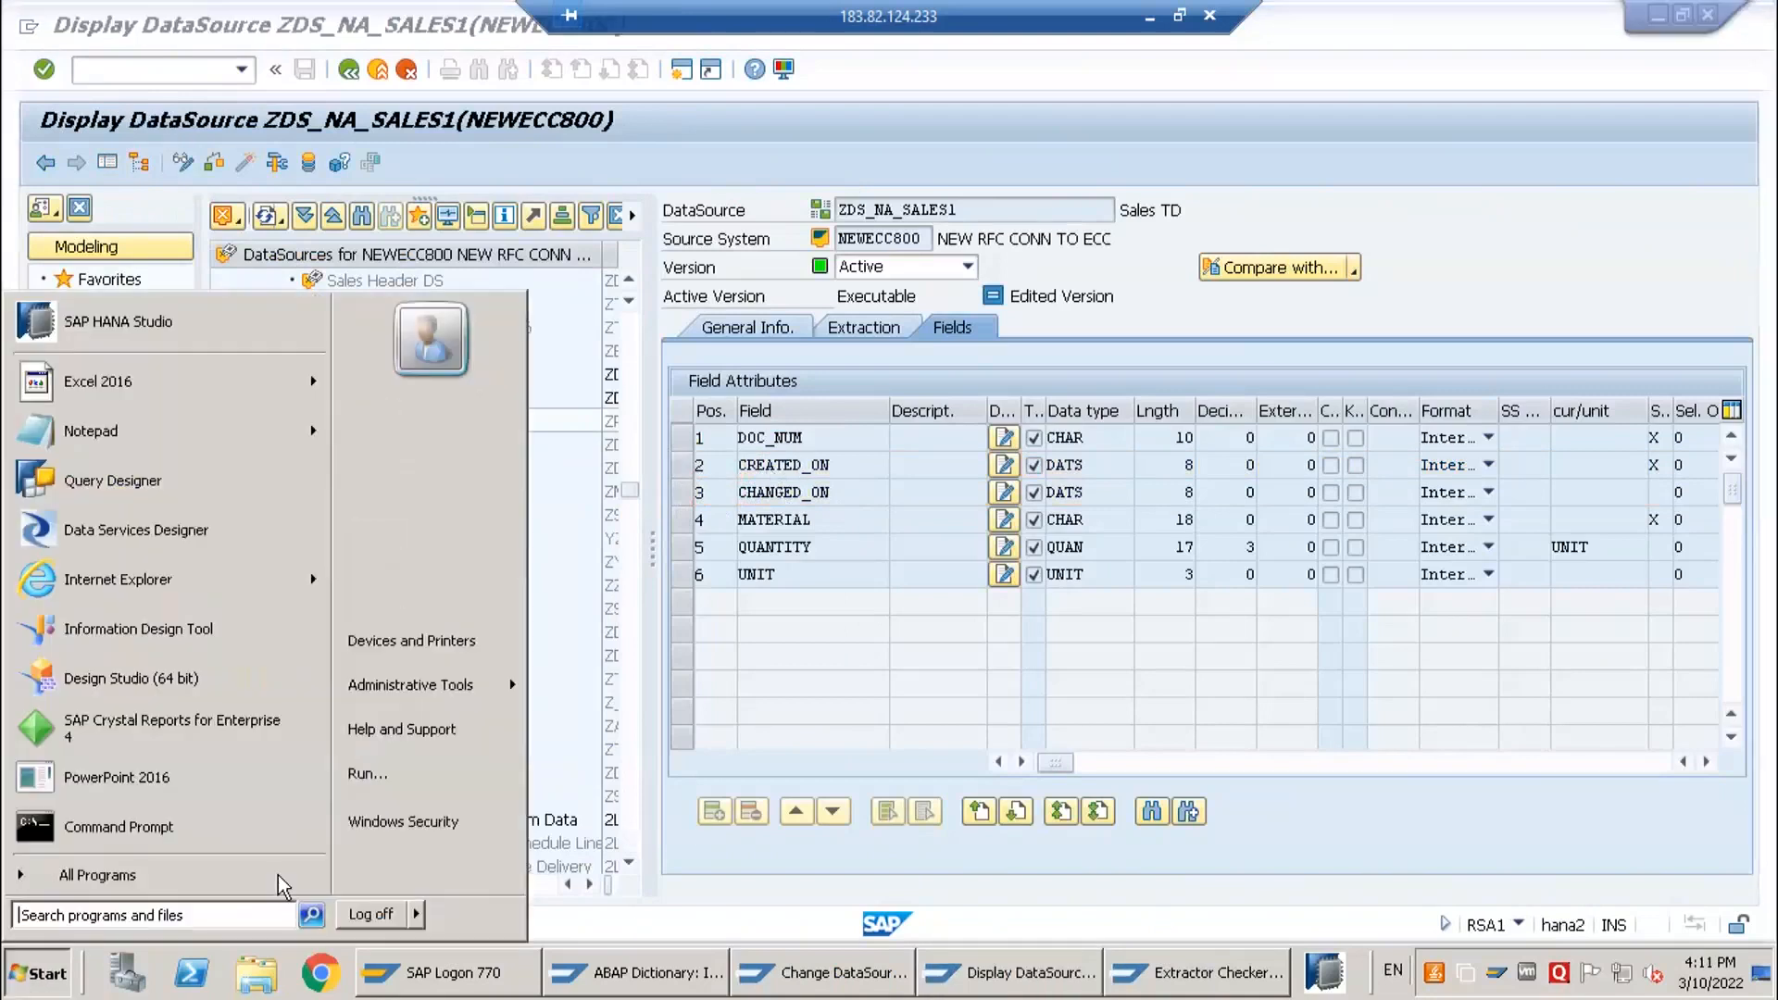
click(140, 384)
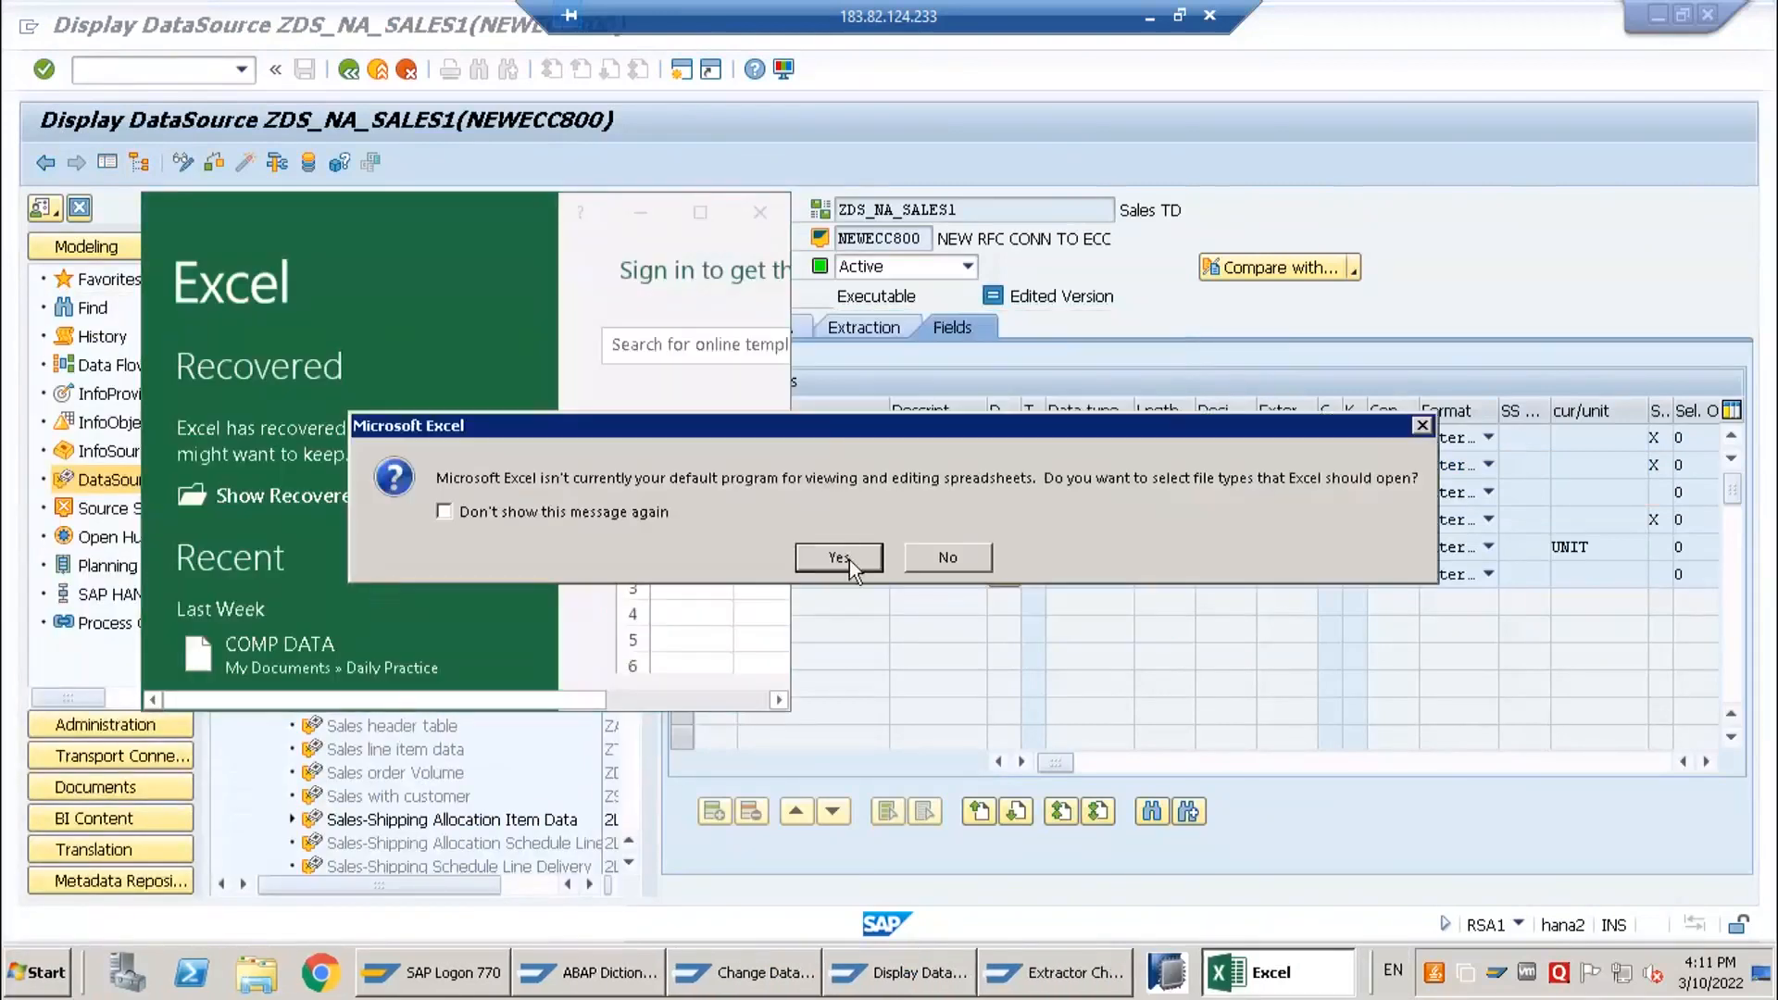
click(913, 563)
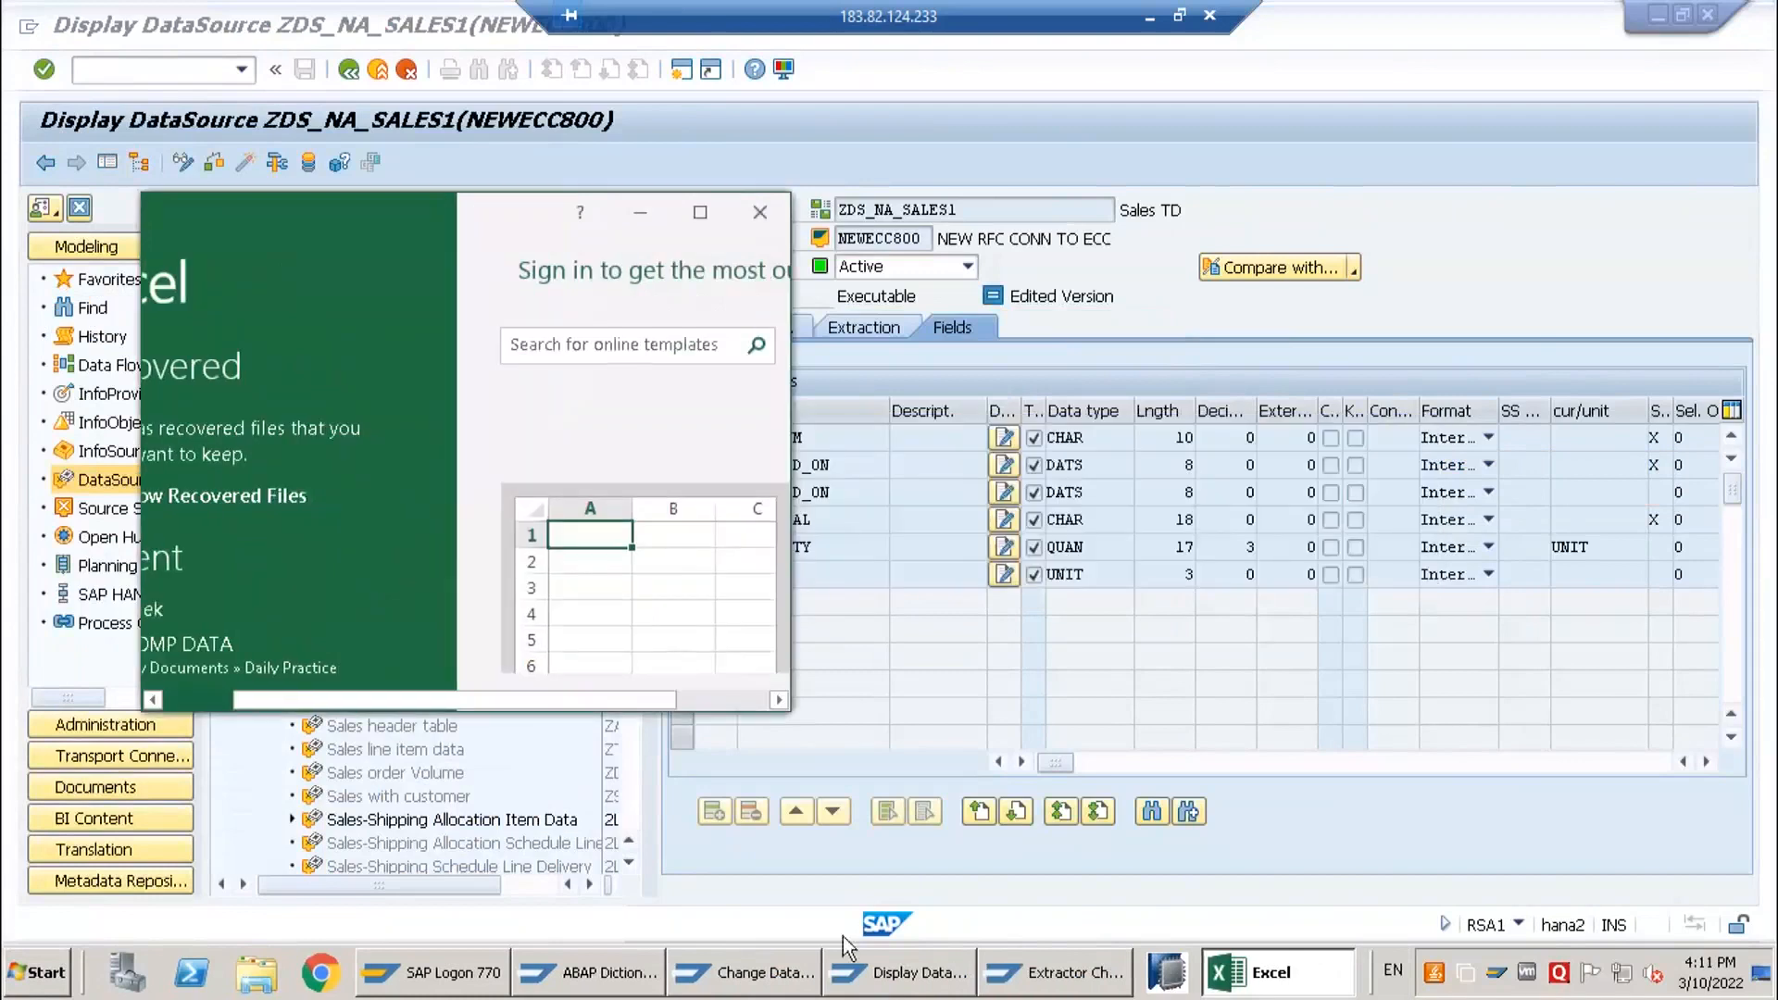
- Switch to the ECC ABAP Dictionary, display the contents of database table ZAN_SALES and examine its CREATED_ON dates
click(592, 971)
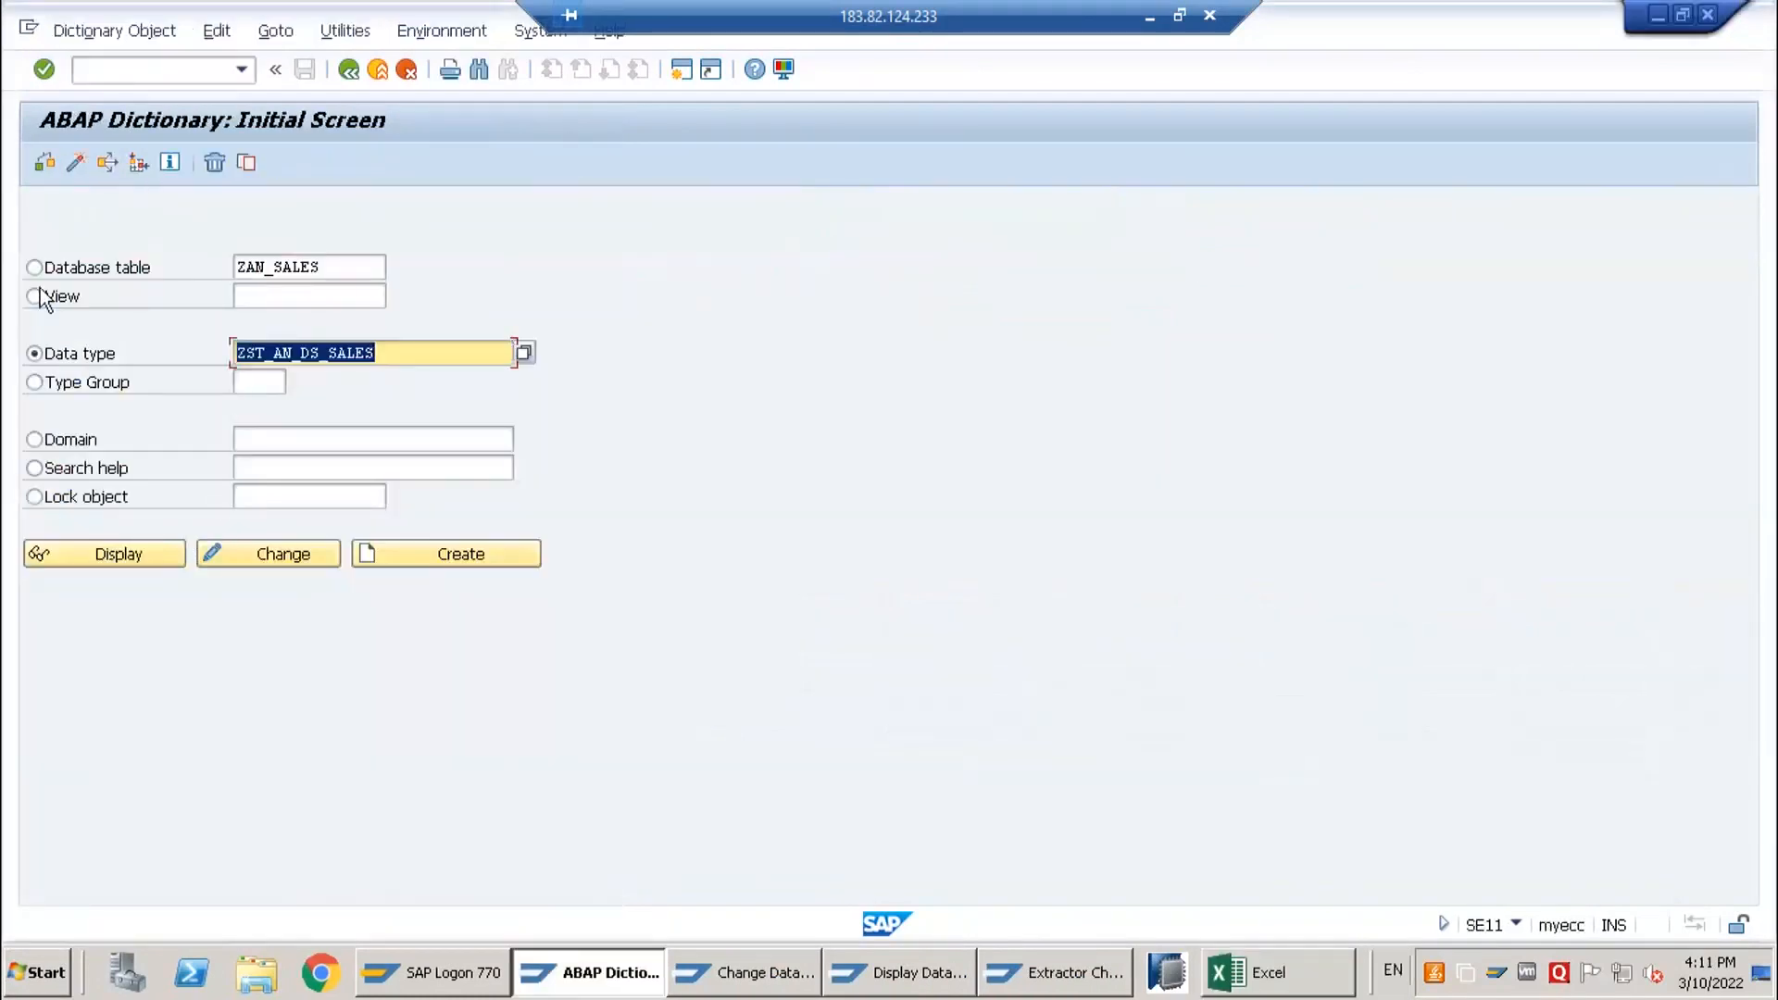
click(110, 268)
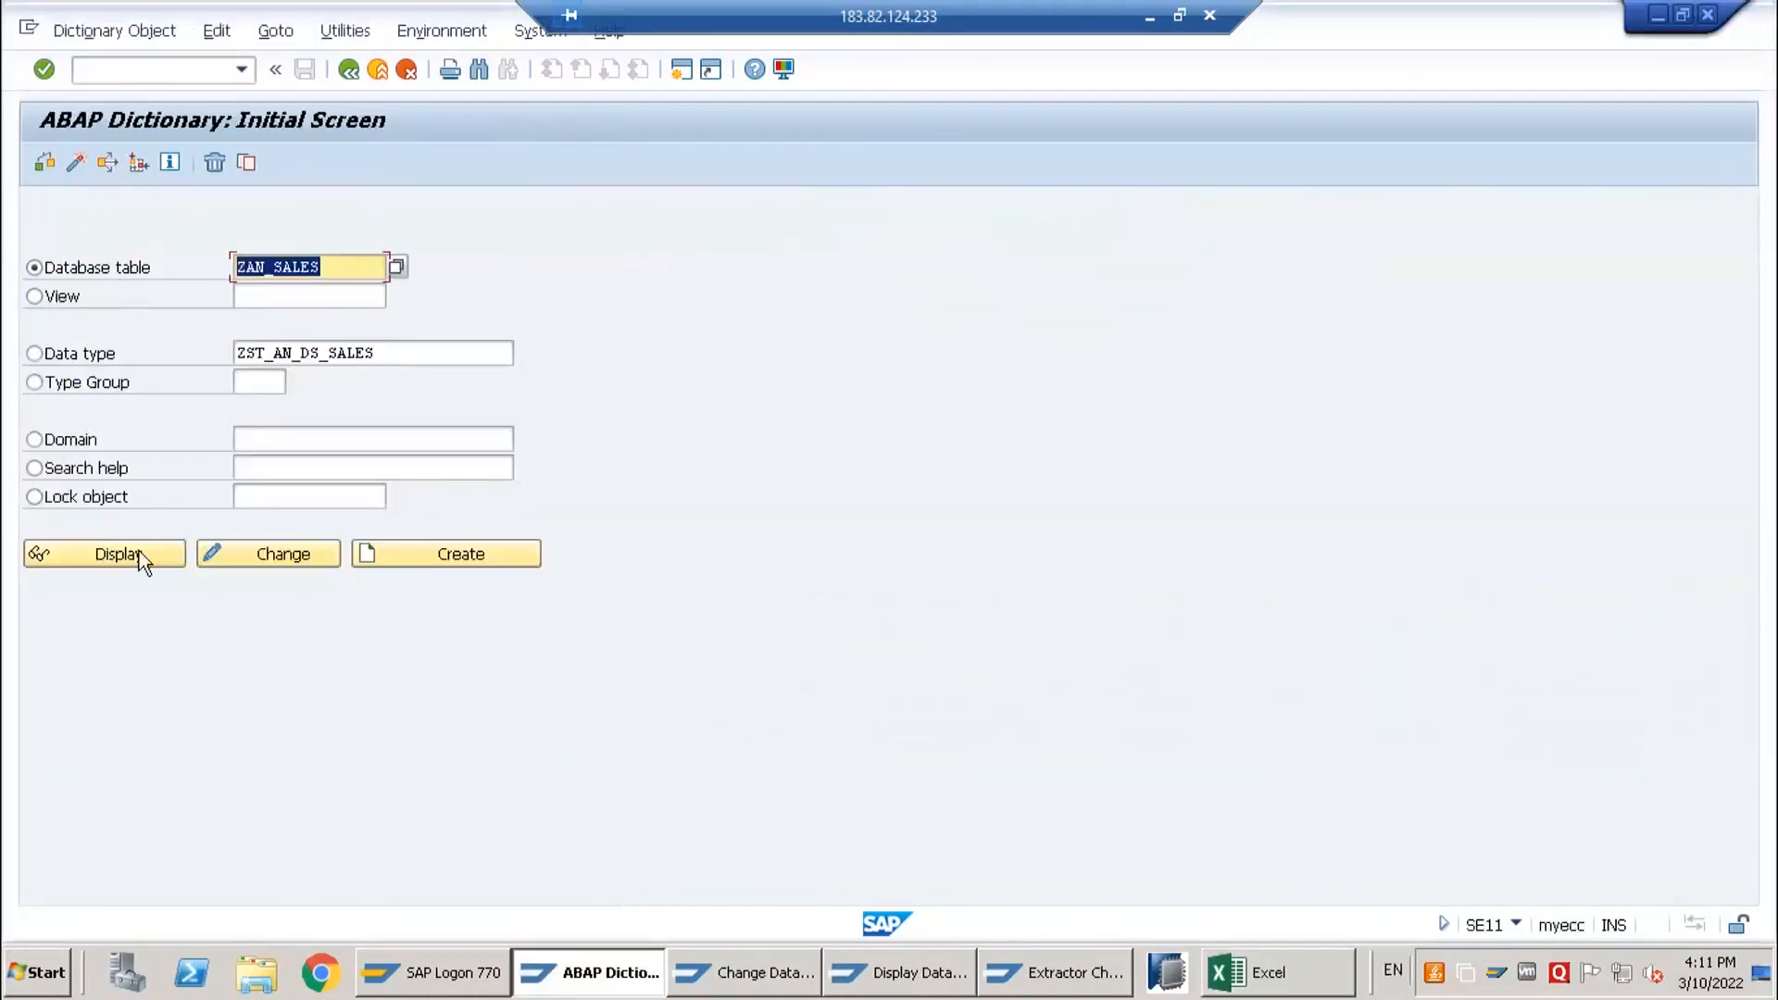
click(139, 552)
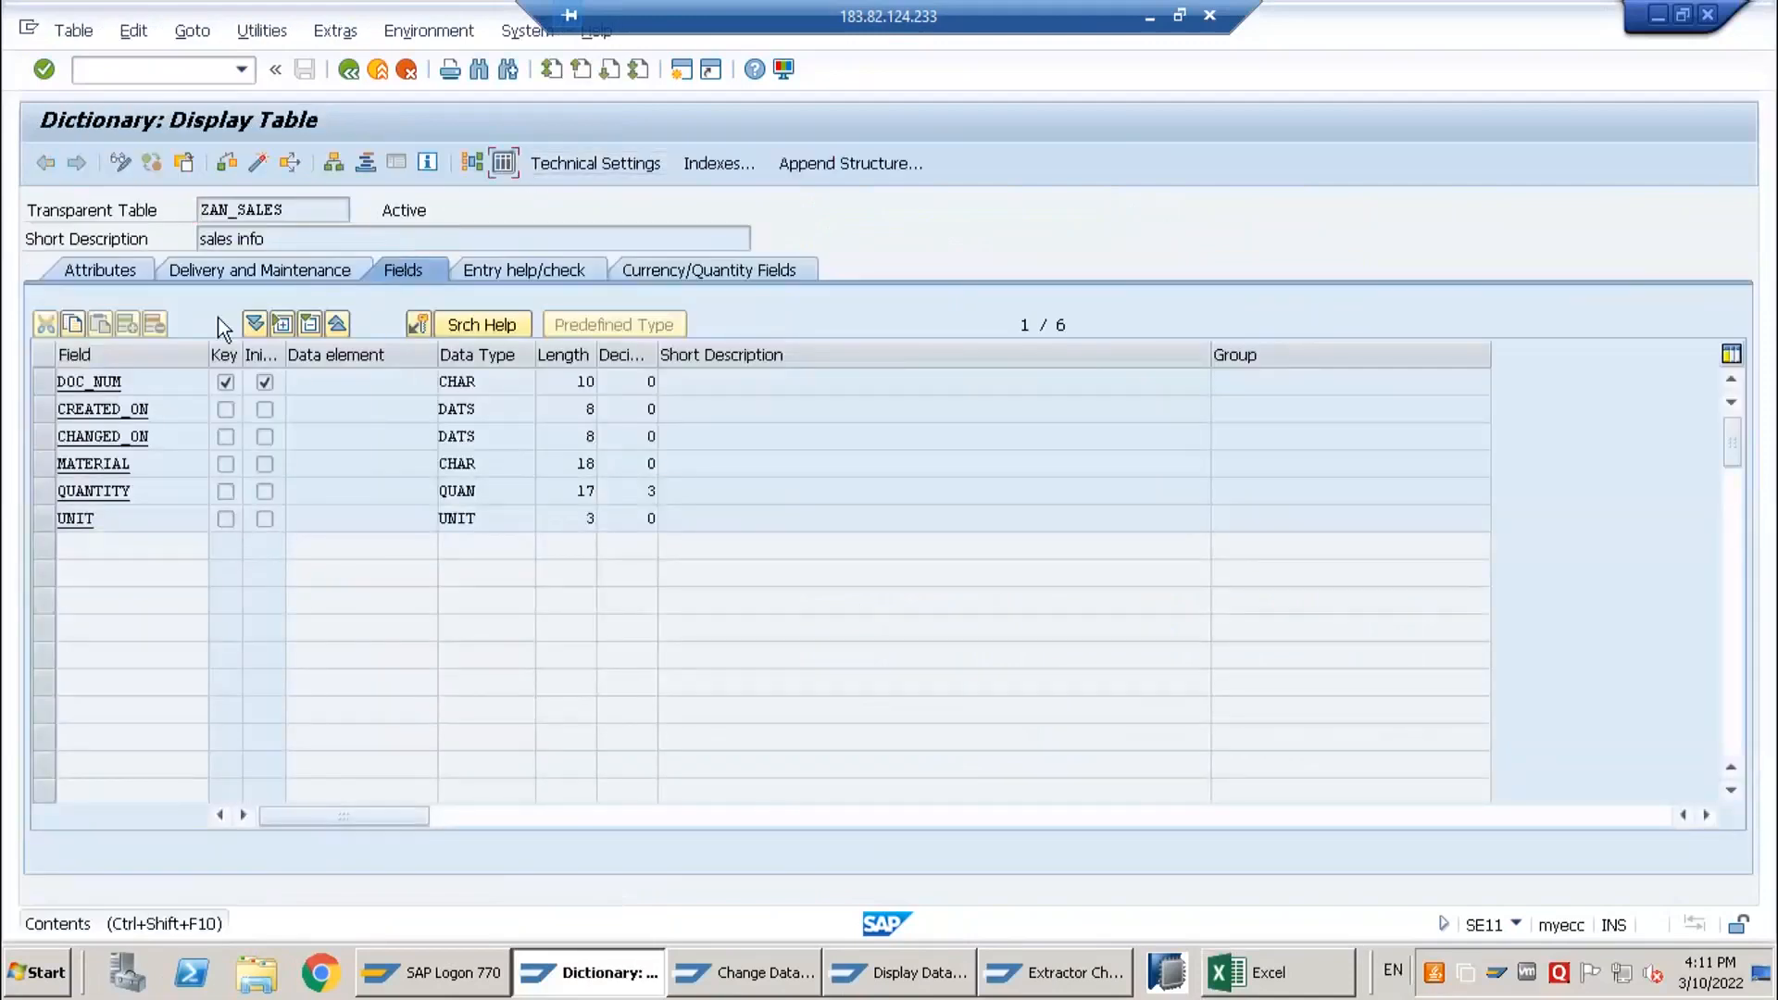
click(506, 153)
click(44, 163)
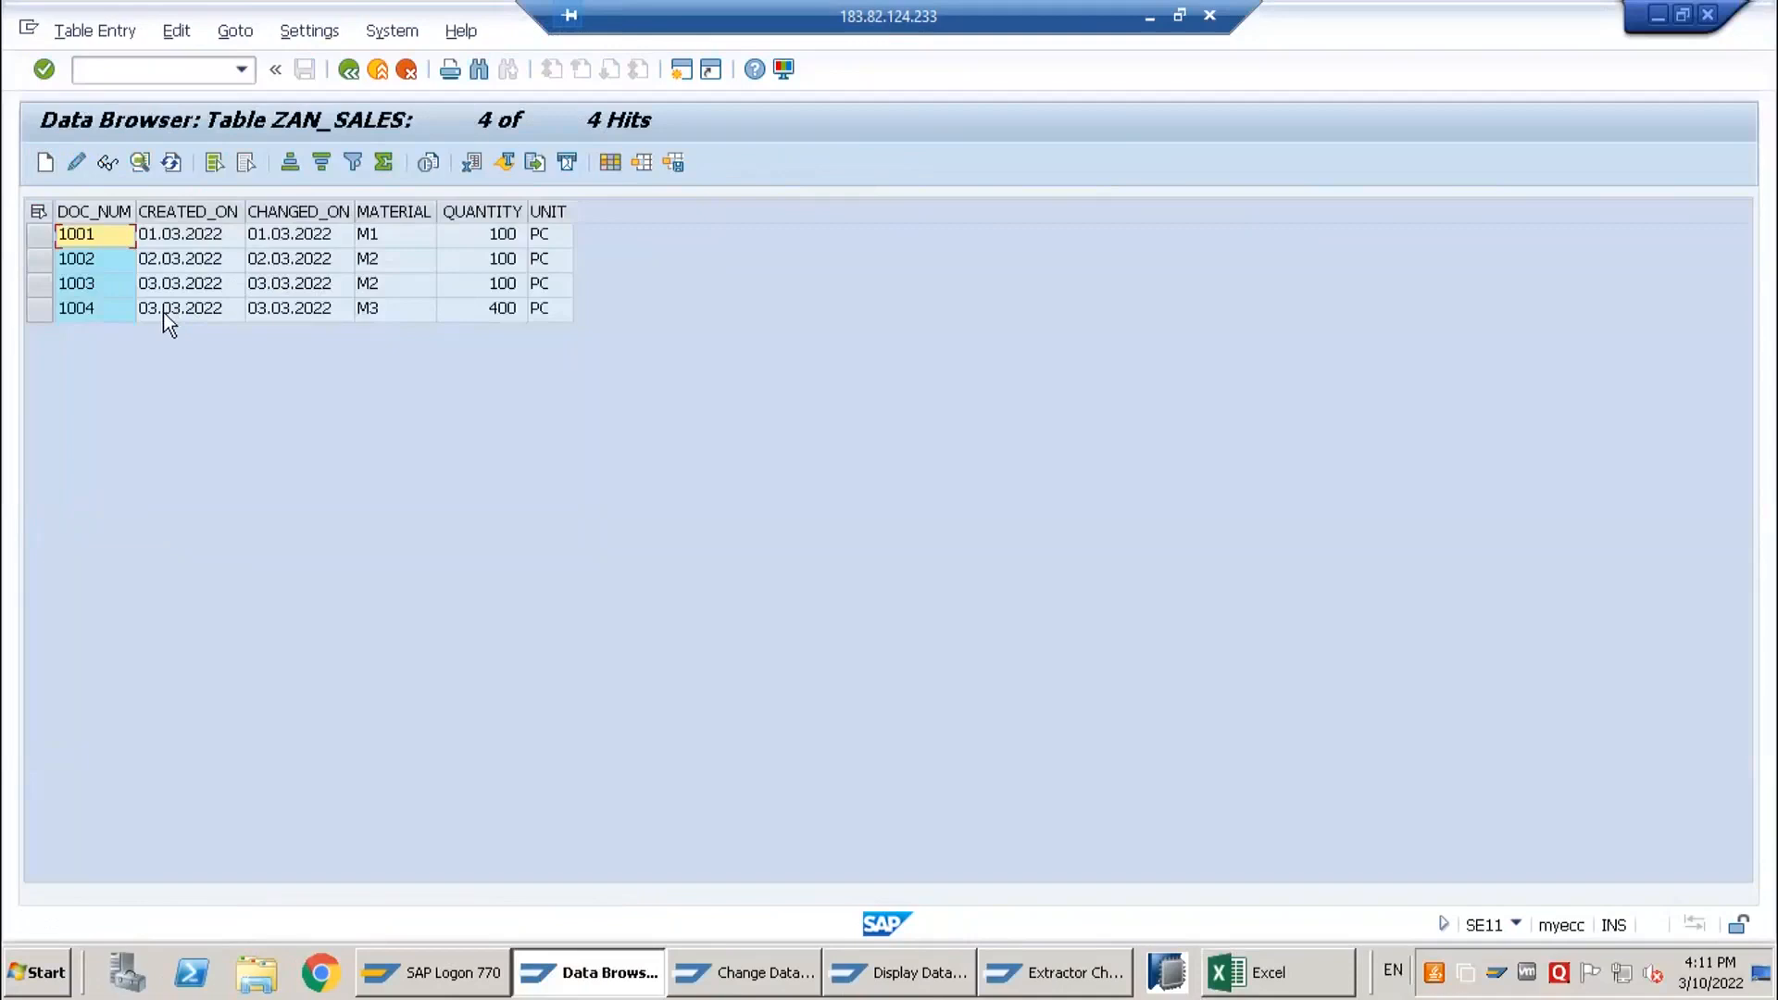
click(163, 311)
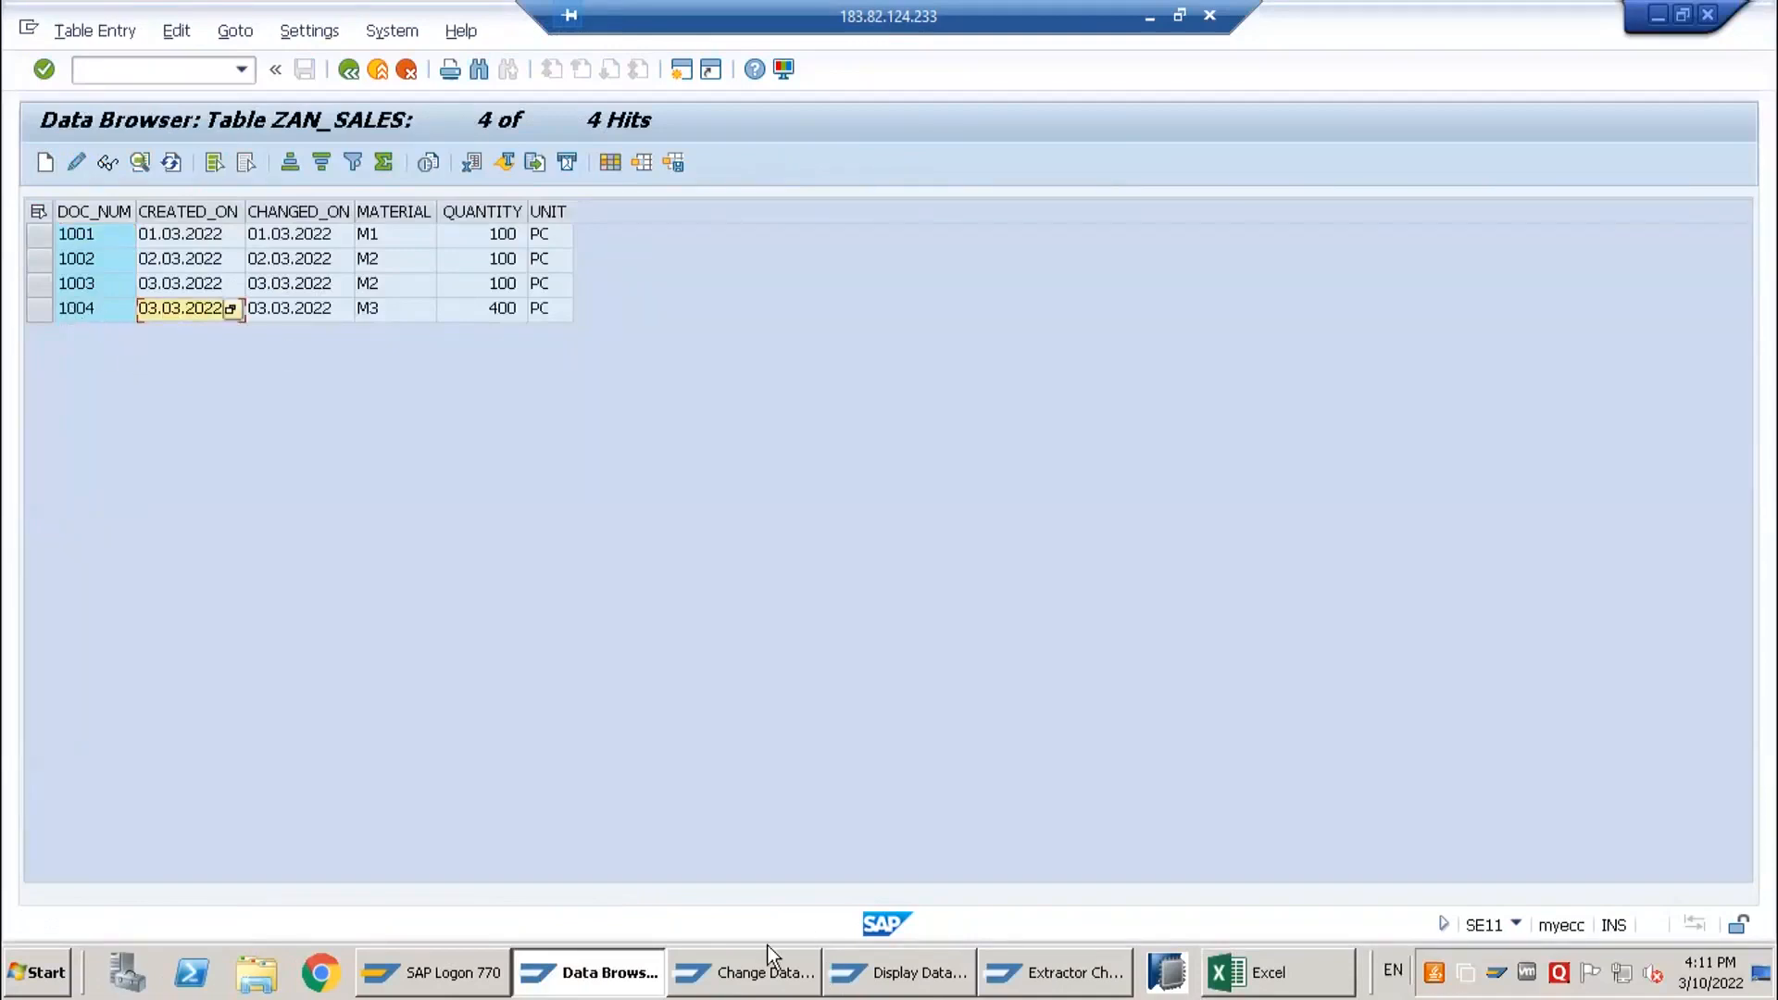
- Switch to the Extractor Checker, run the extraction for DataSource ZDS_NA_SALES1 and display the extracted records
click(765, 974)
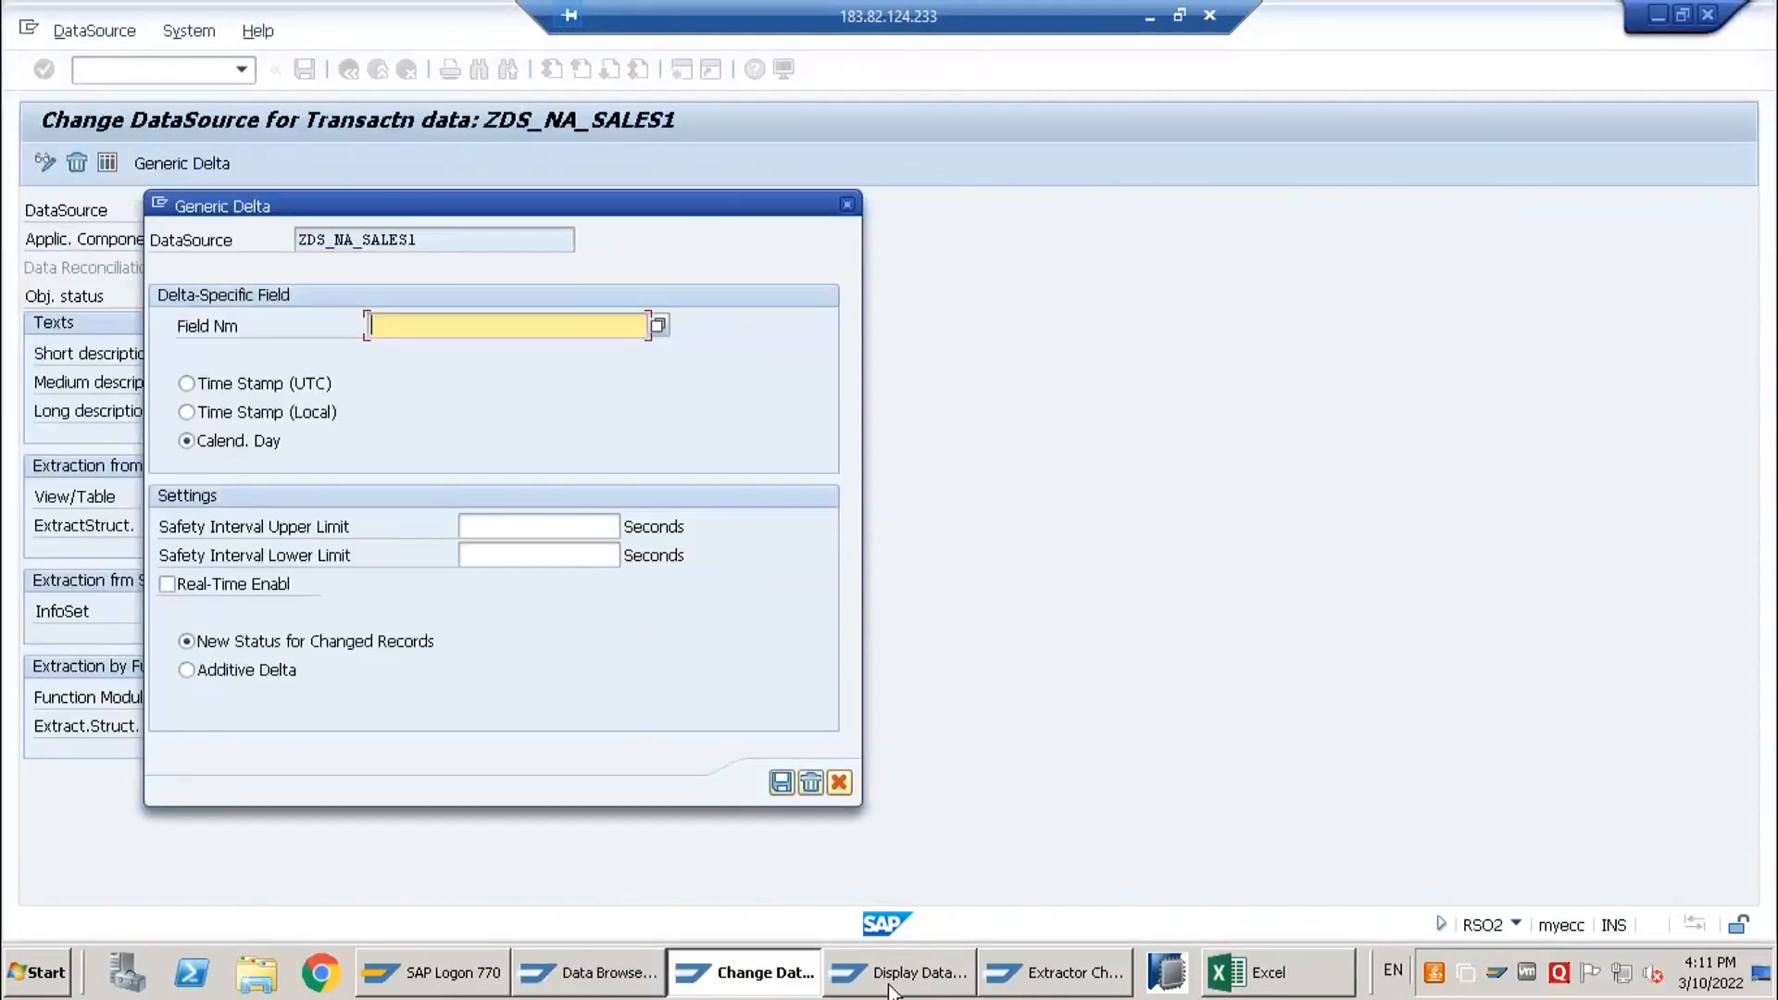
click(898, 972)
click(1054, 973)
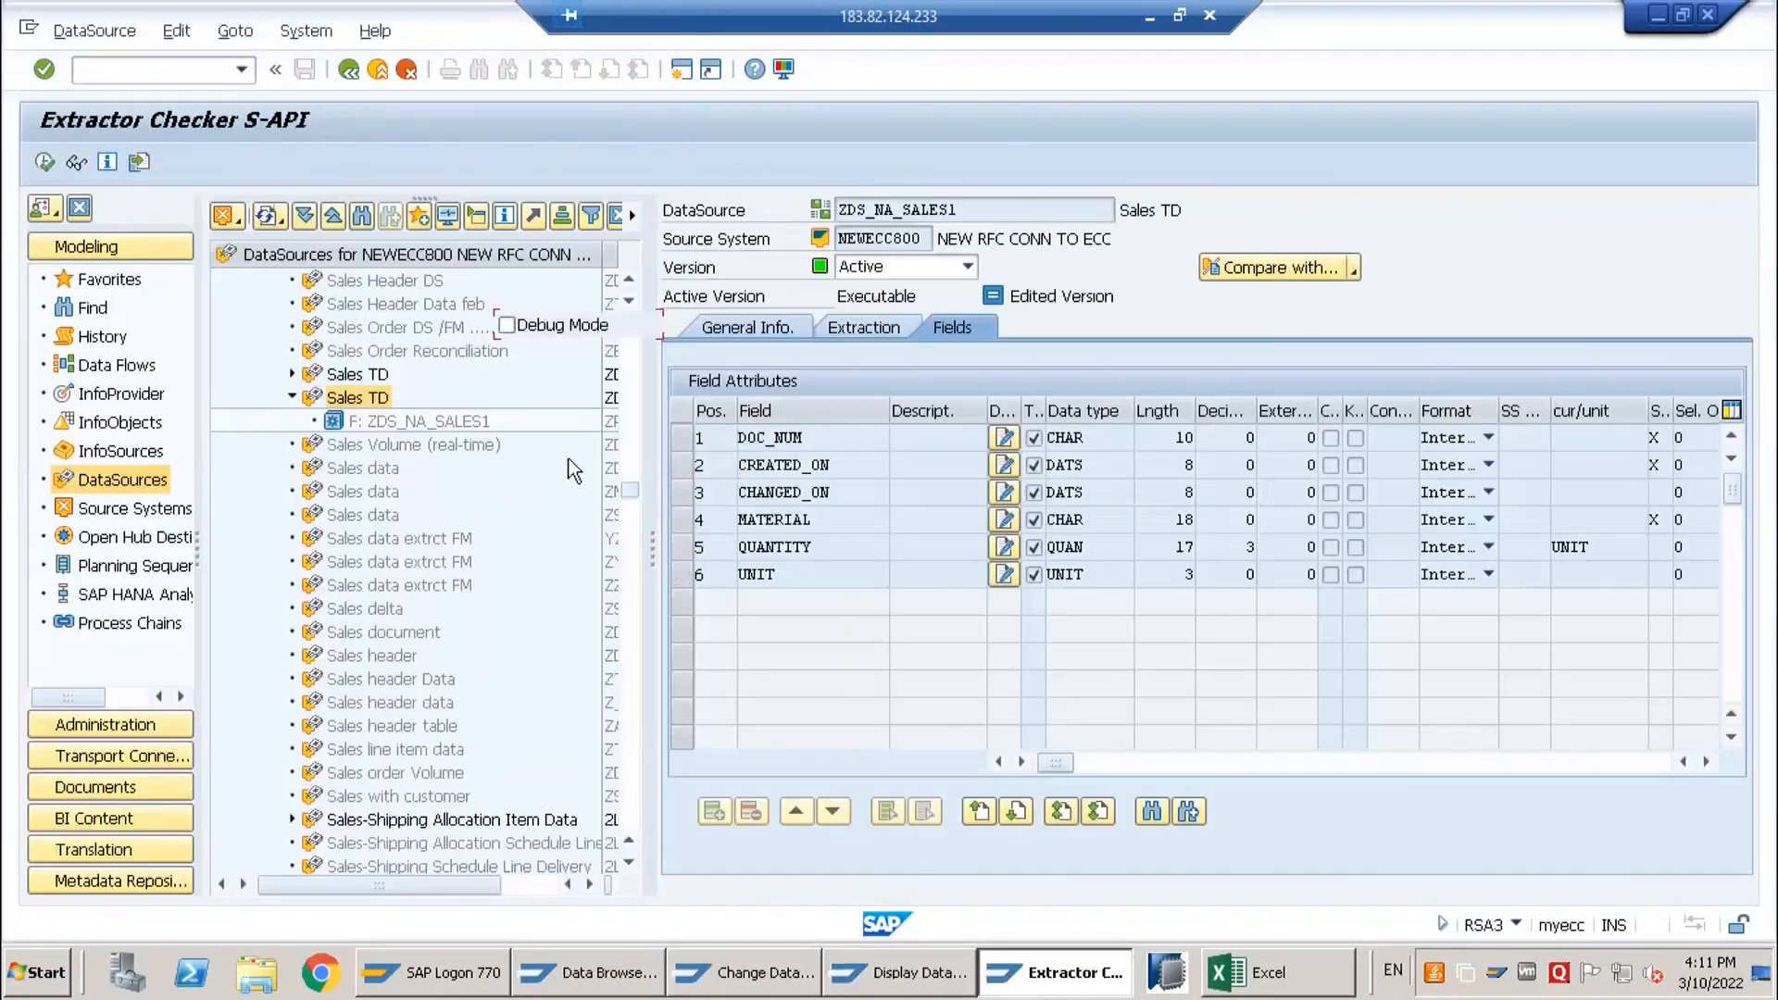
click(163, 867)
key(Return)
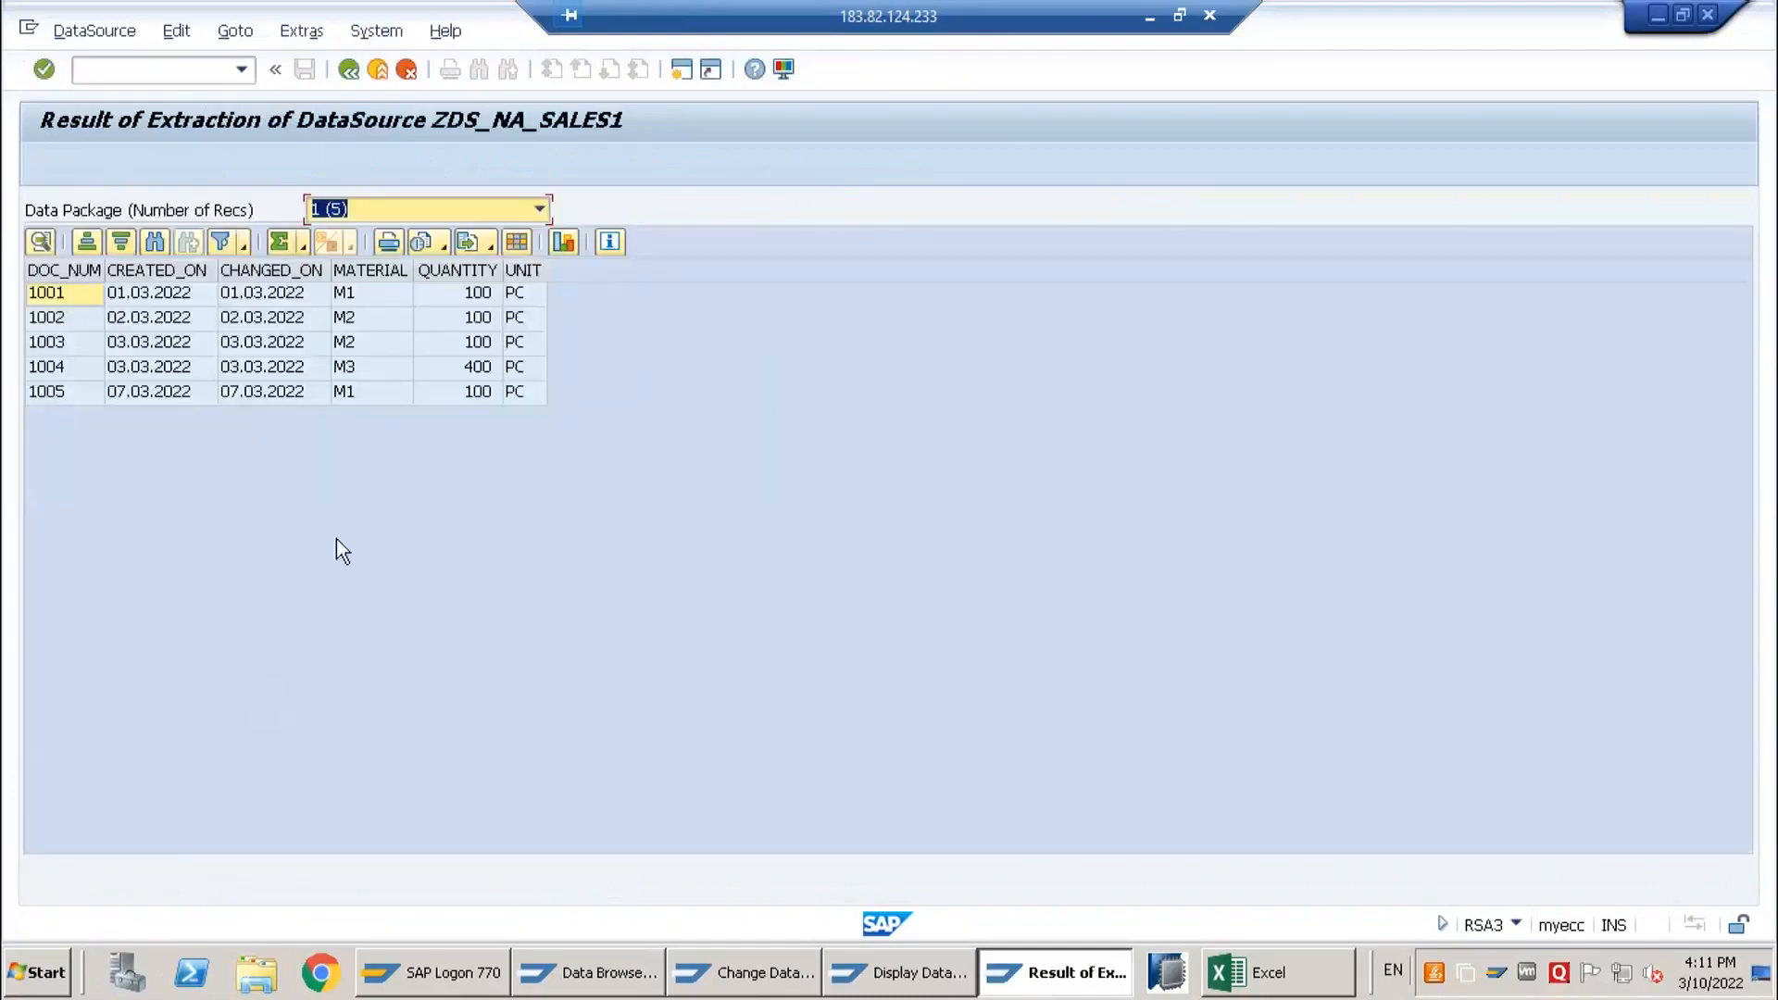
- Return to the ABAP Dictionary, leave table ZAN_SALES and display the contents of database table ZNA_SALES
key(alt+Tab)
key(alt+Tab)
key(alt+Tab)
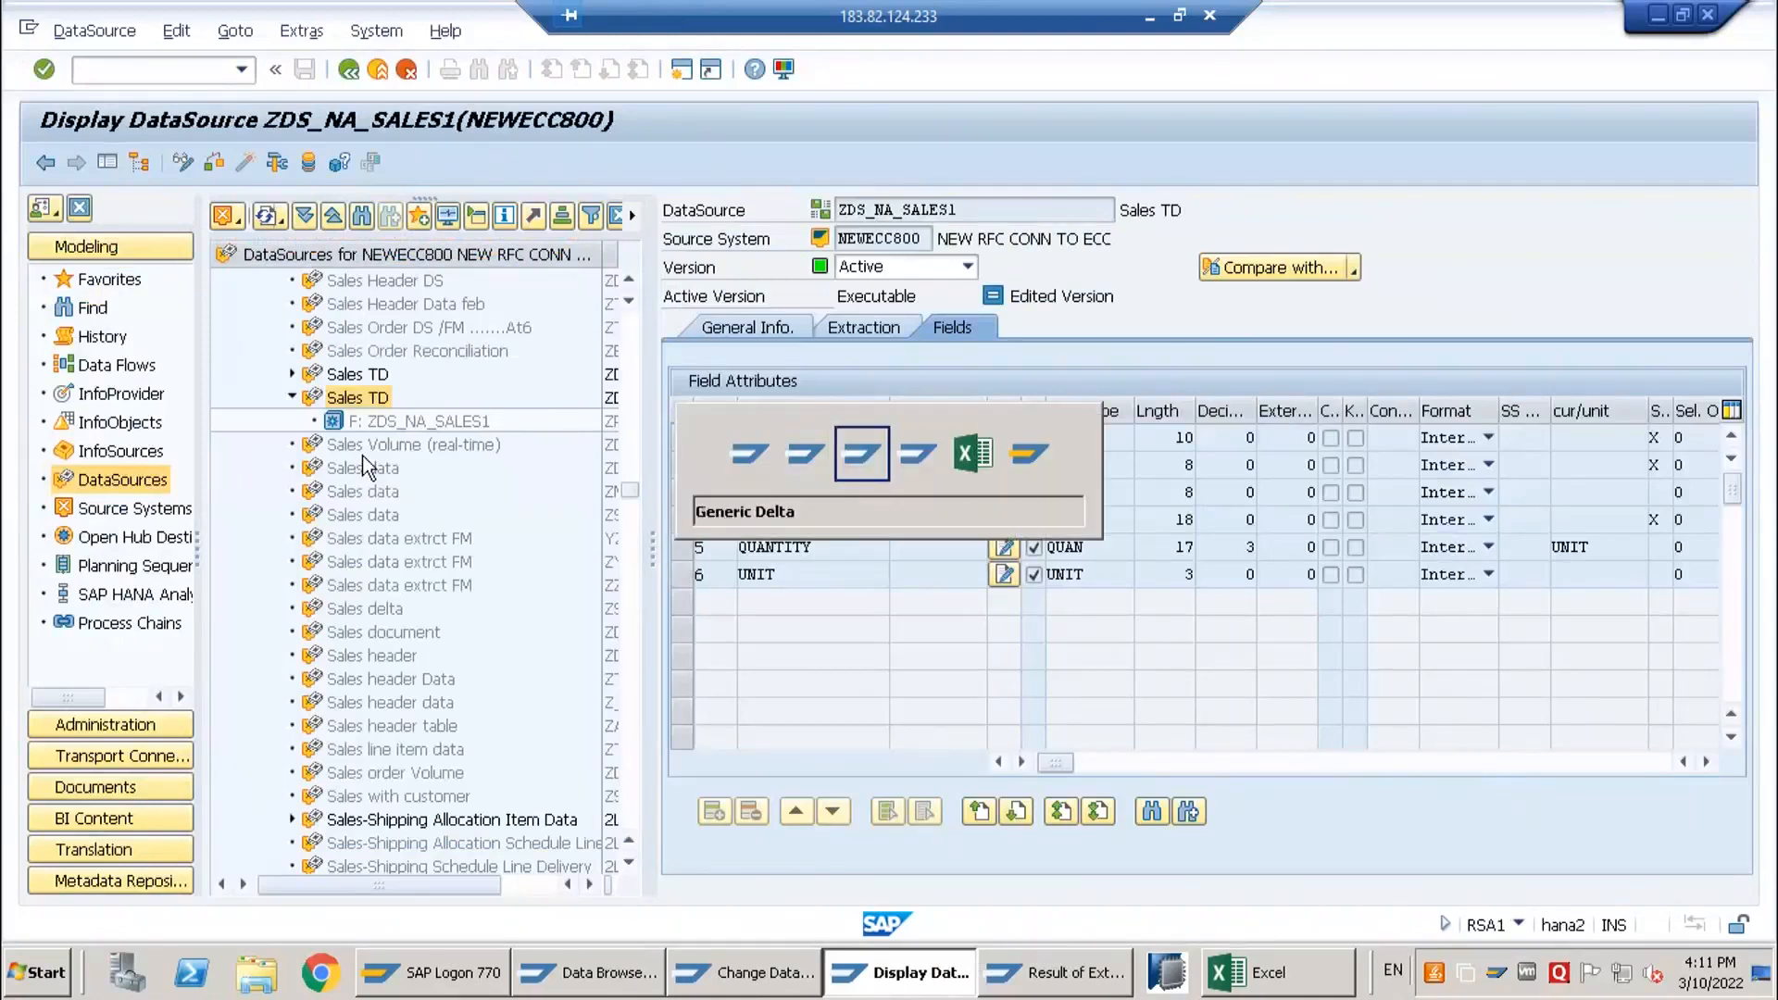
click(593, 974)
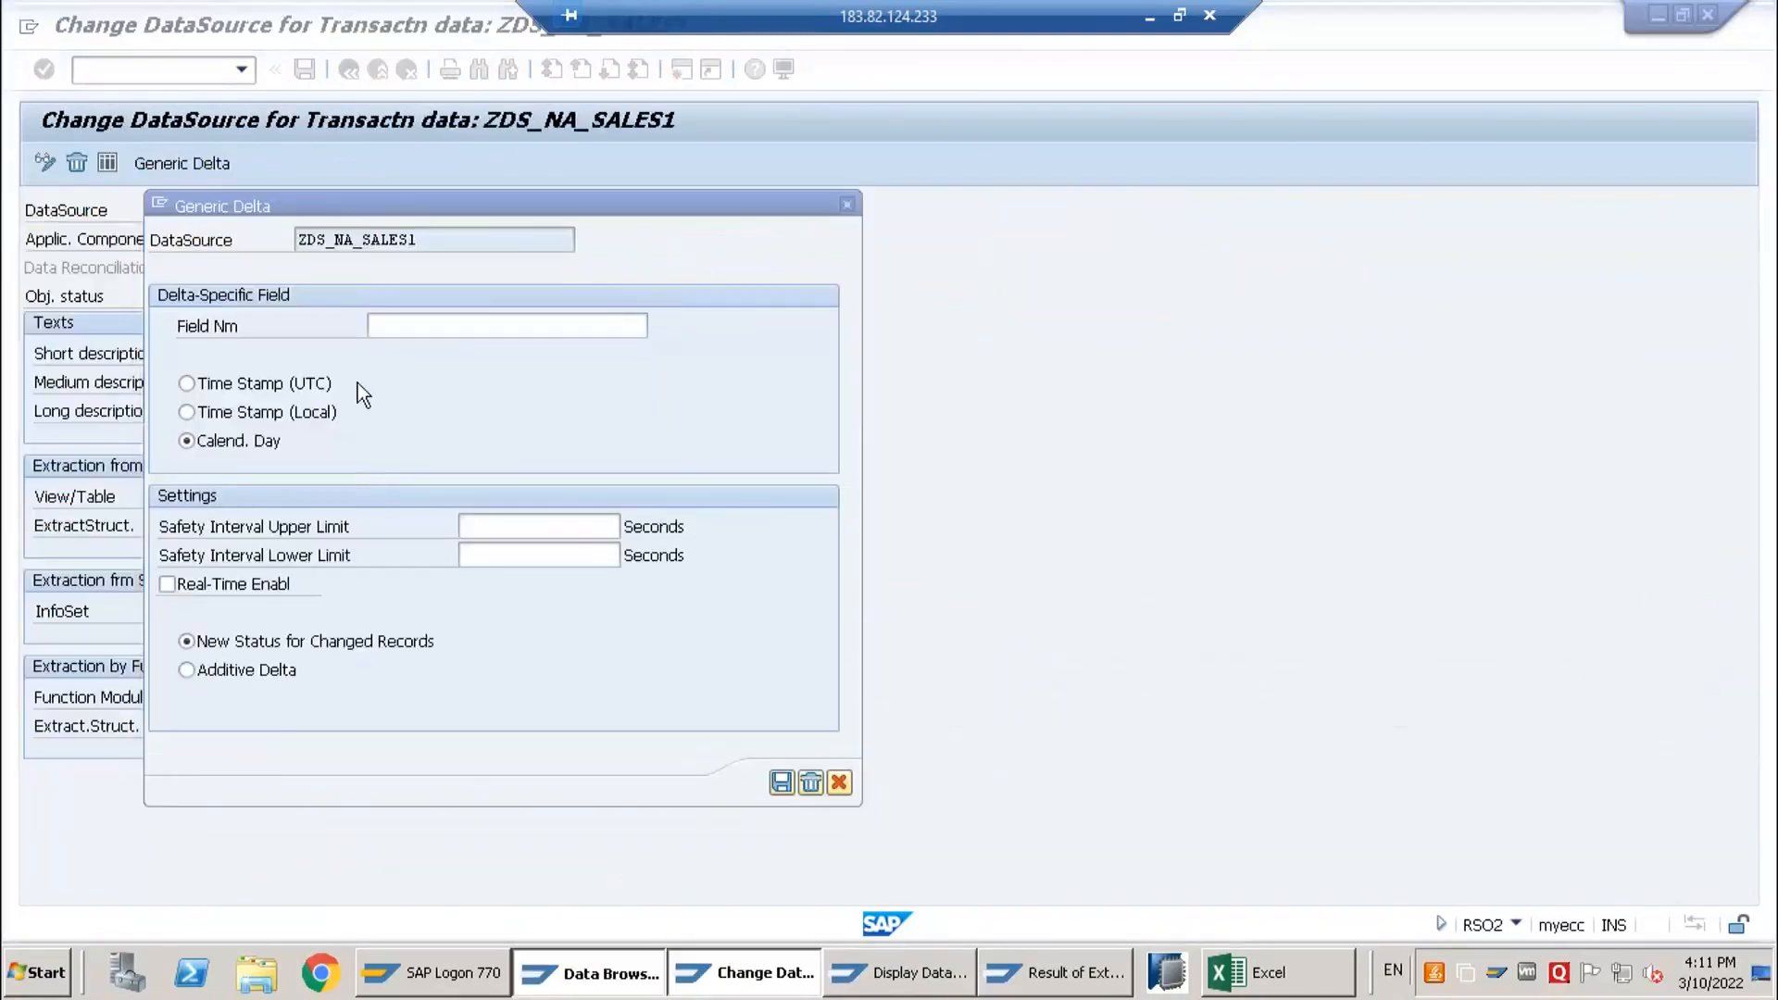
key(F3)
key(F3)
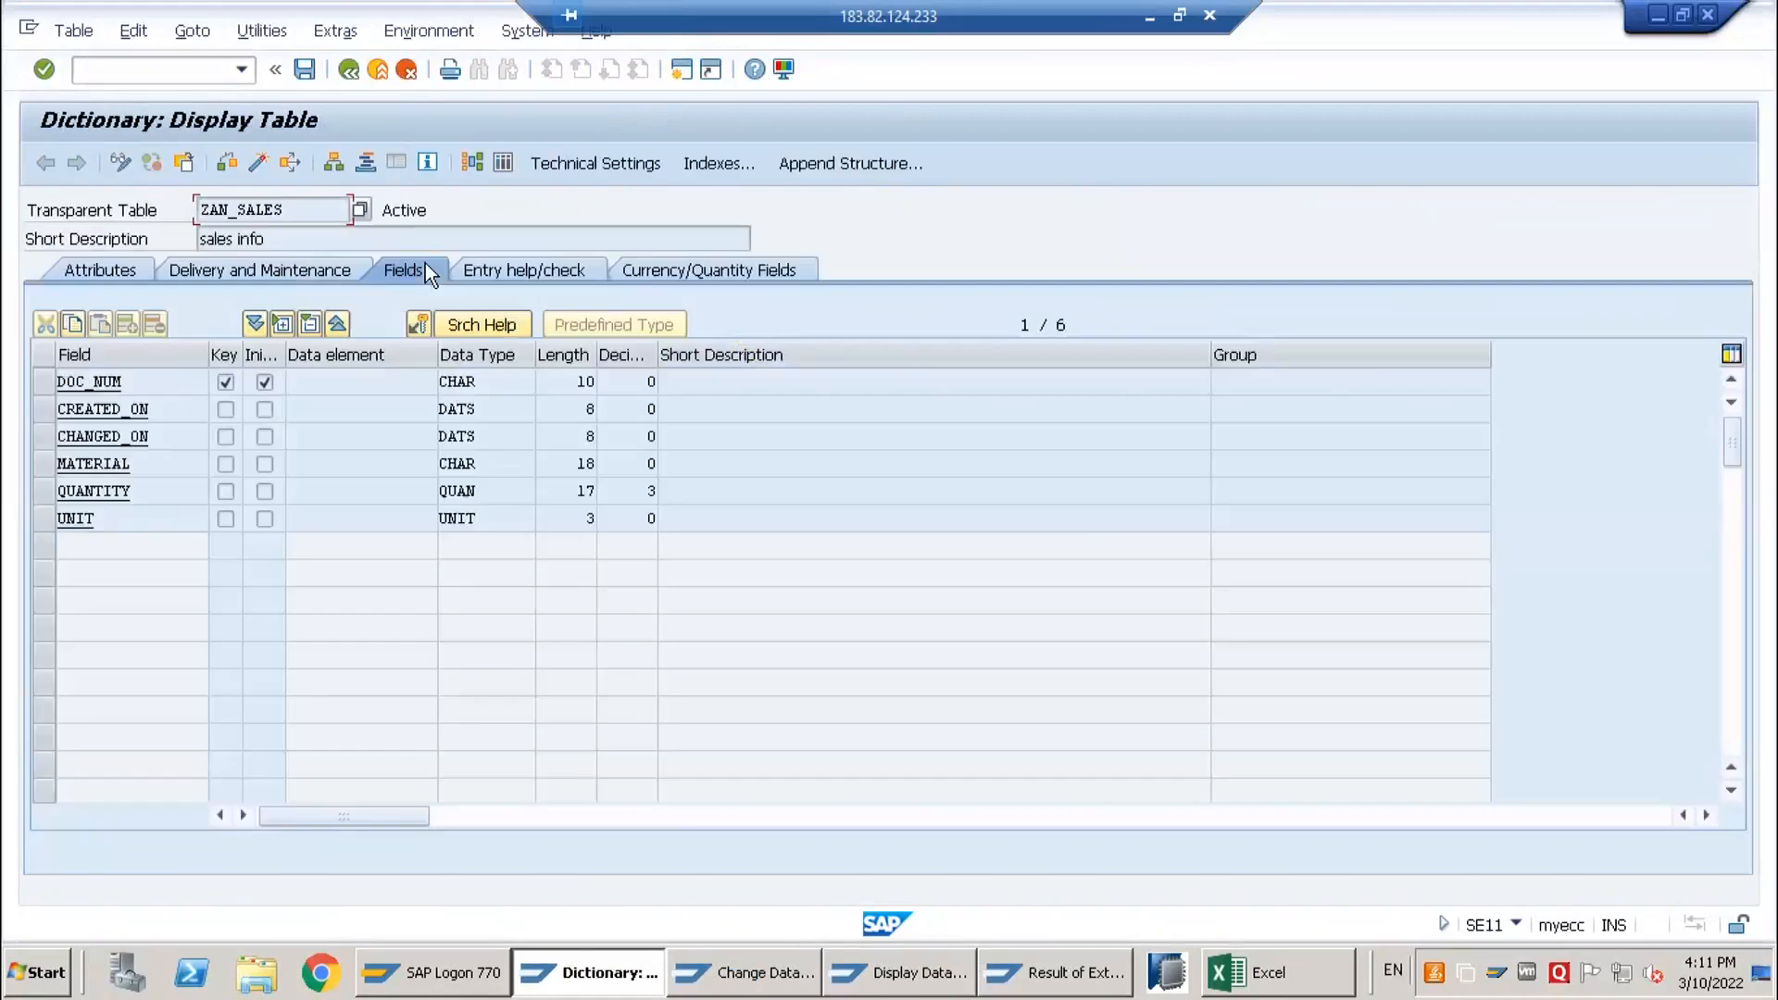
key(F3)
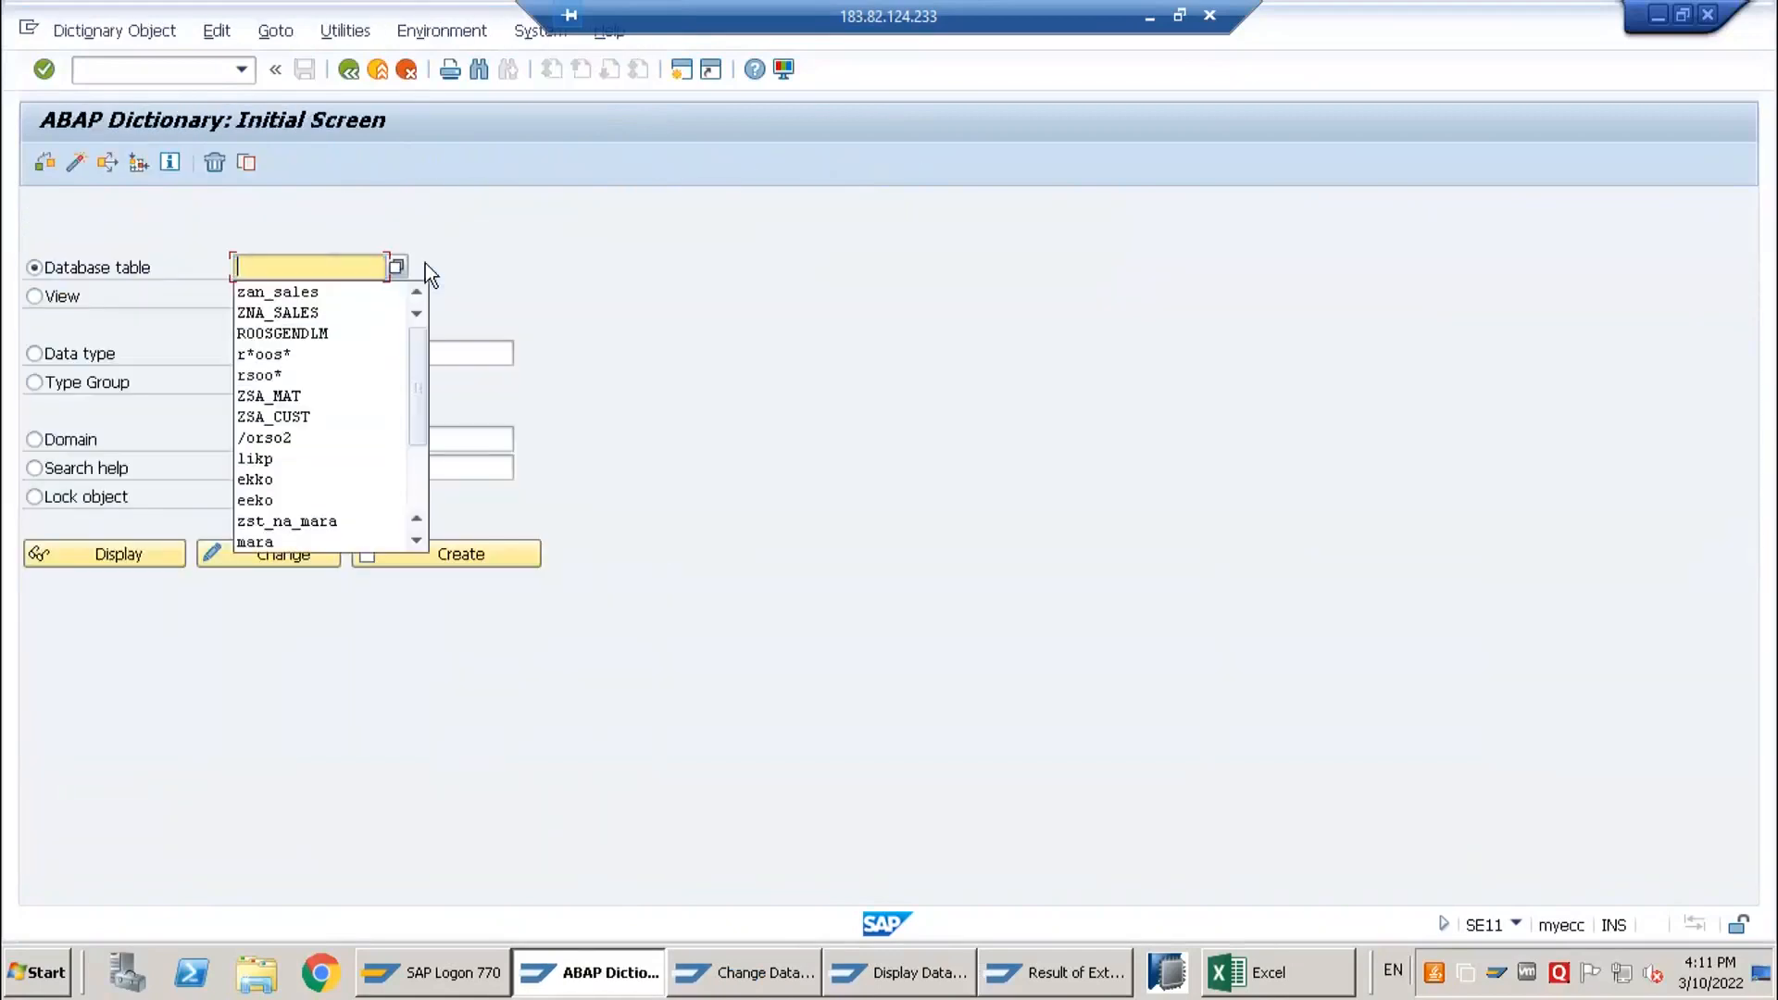
key(Down)
key(Down)
key(Return)
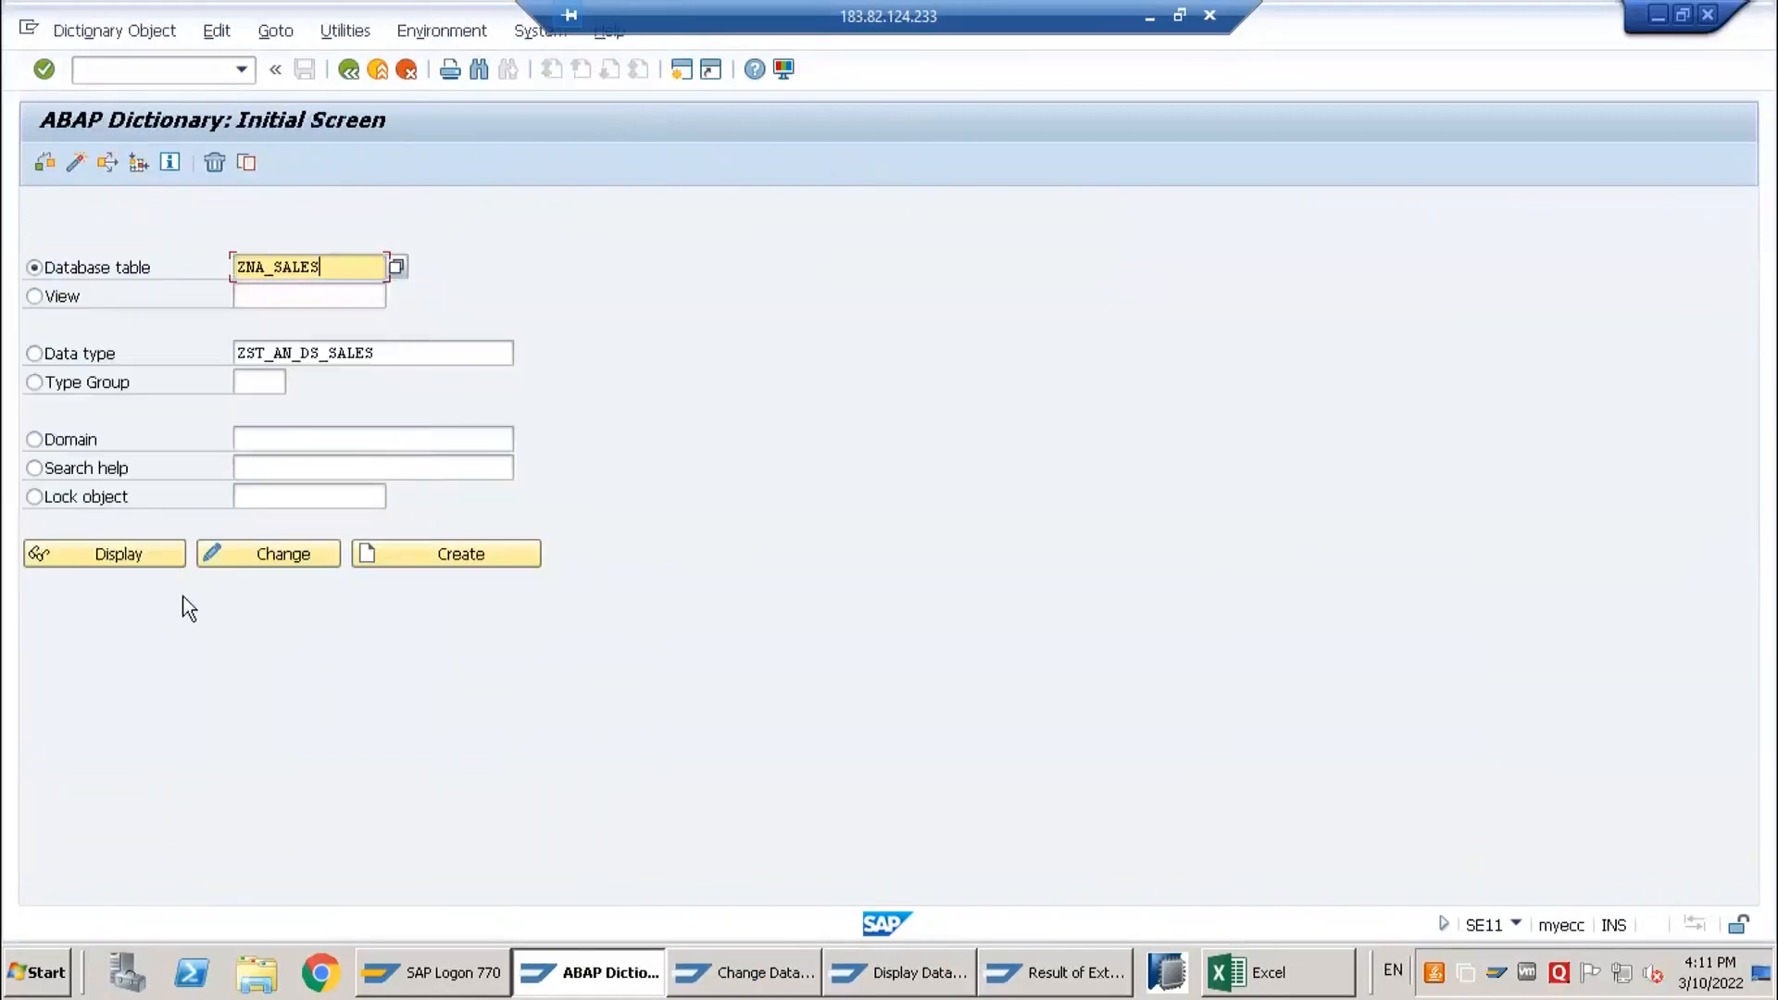
click(163, 553)
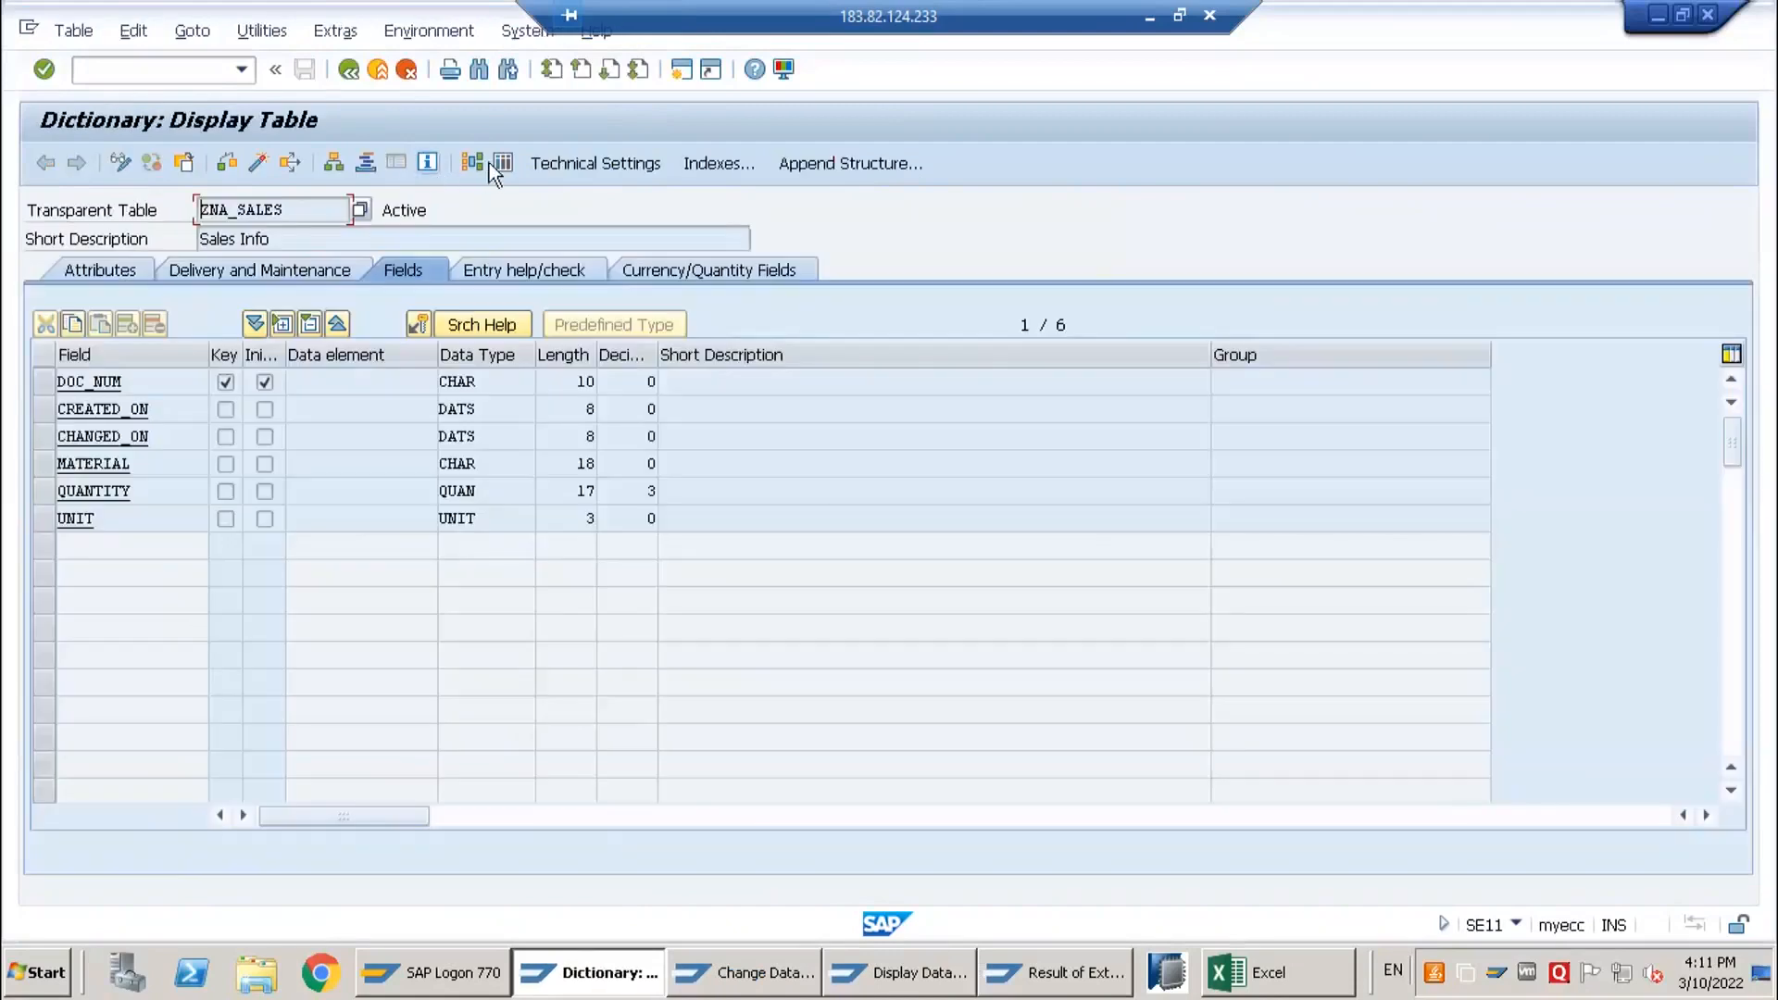
click(494, 161)
click(45, 164)
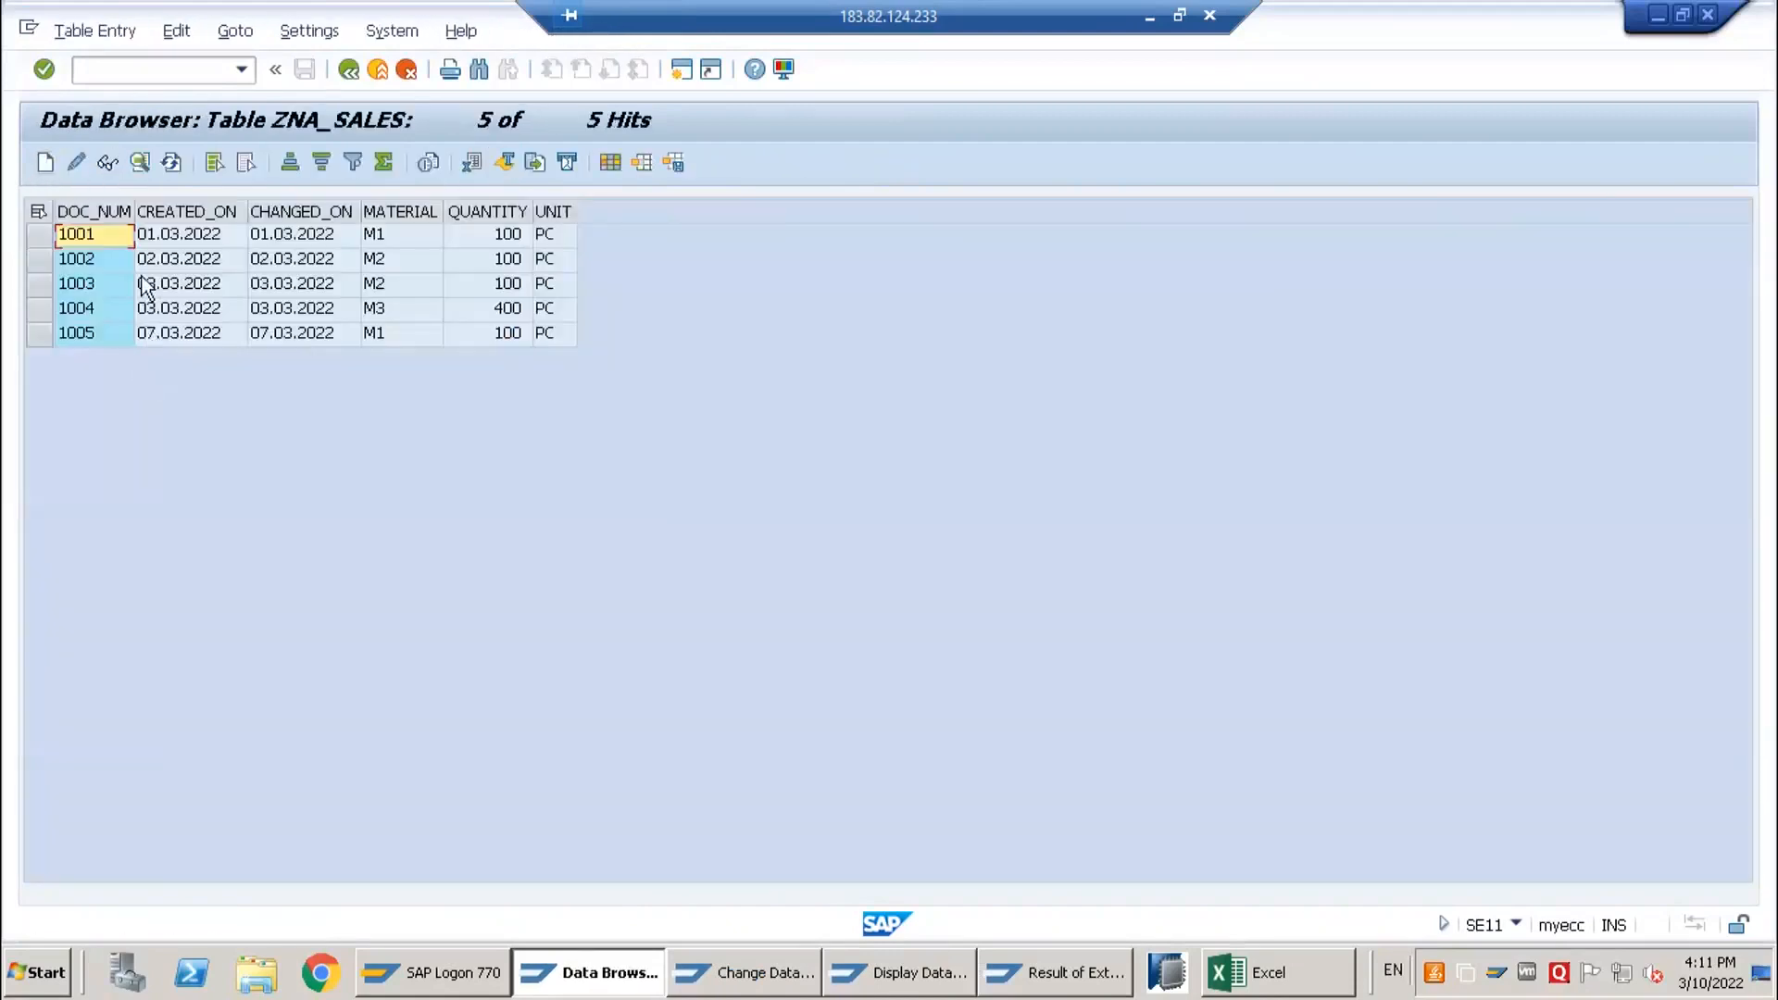
- Examine the CREATED_ON and CHANGED_ON dates of the ZNA_SALES records, especially those of document 1005
click(186, 211)
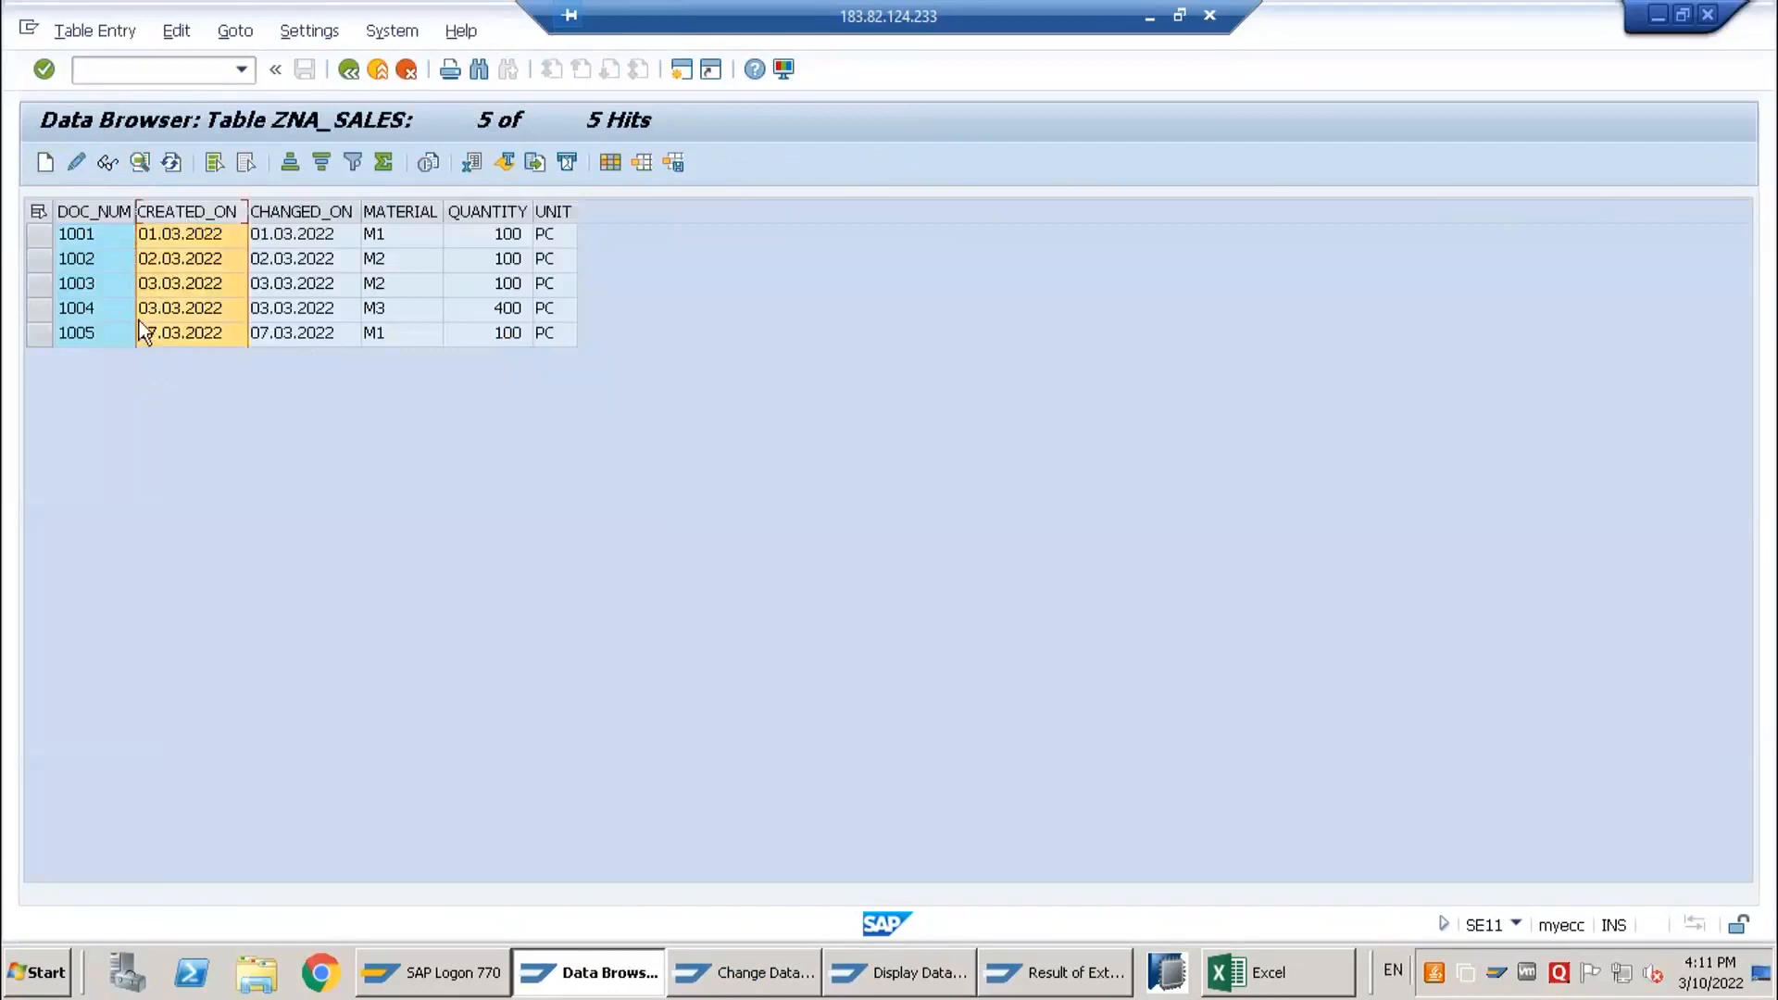
click(161, 284)
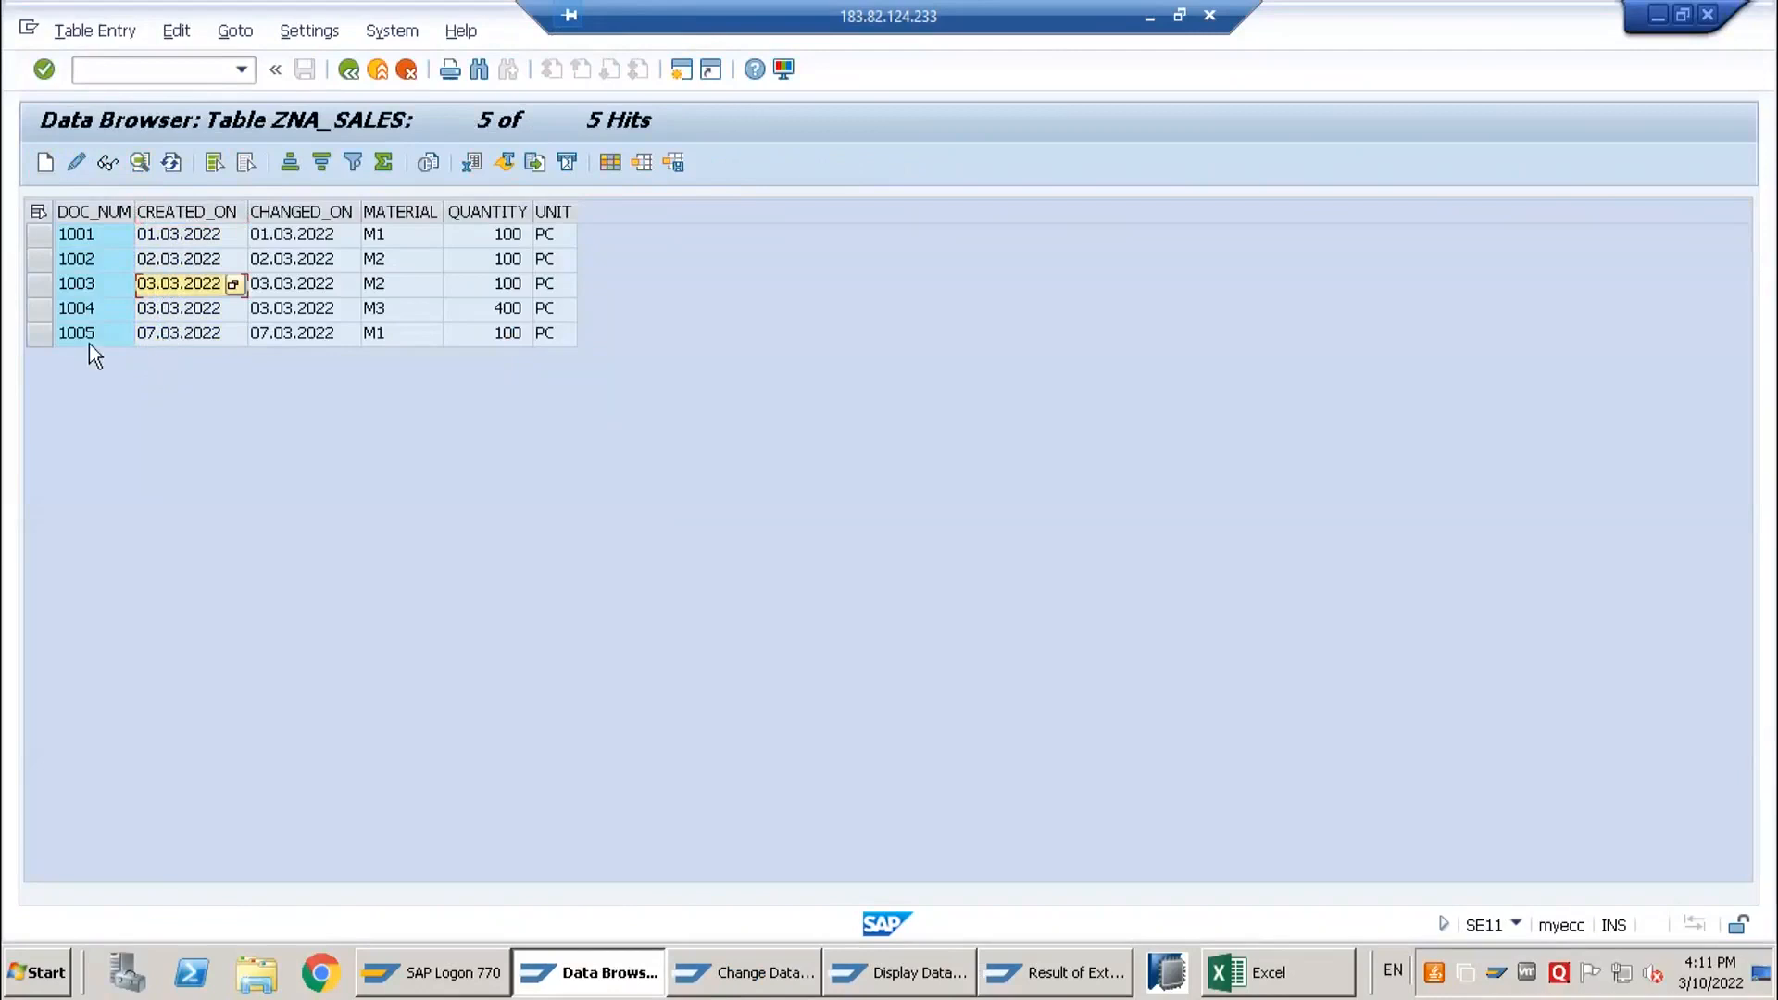
click(48, 333)
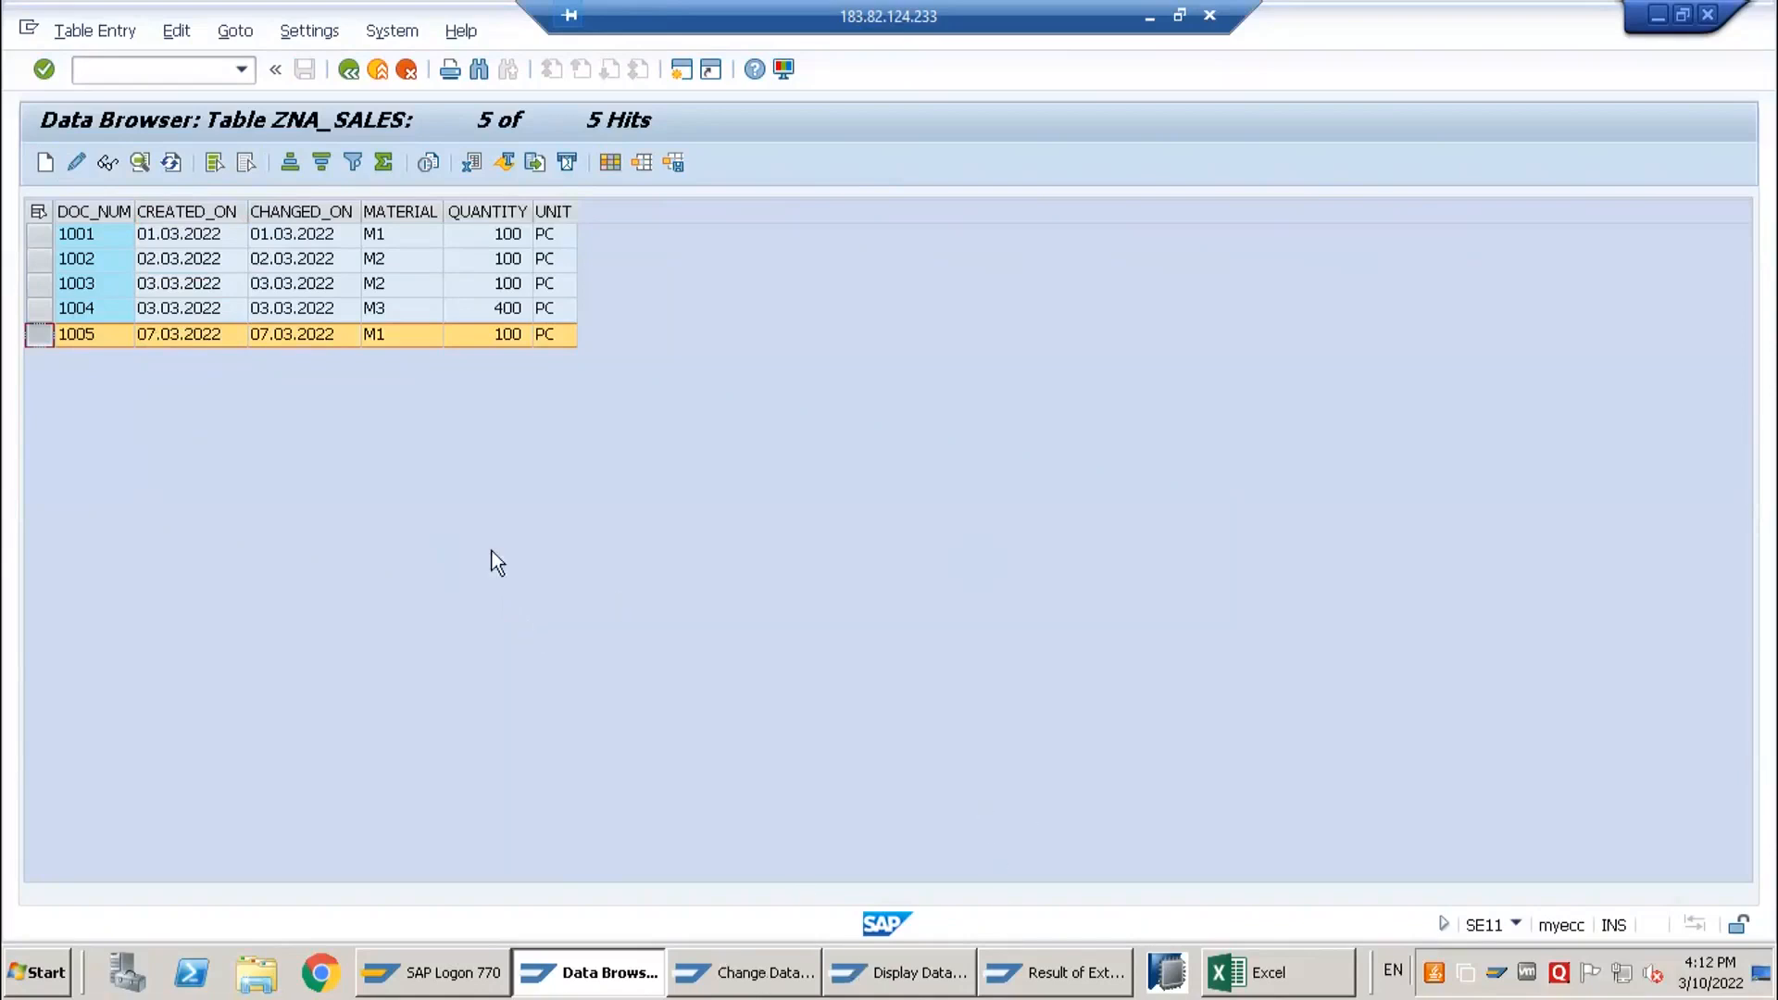
click(187, 211)
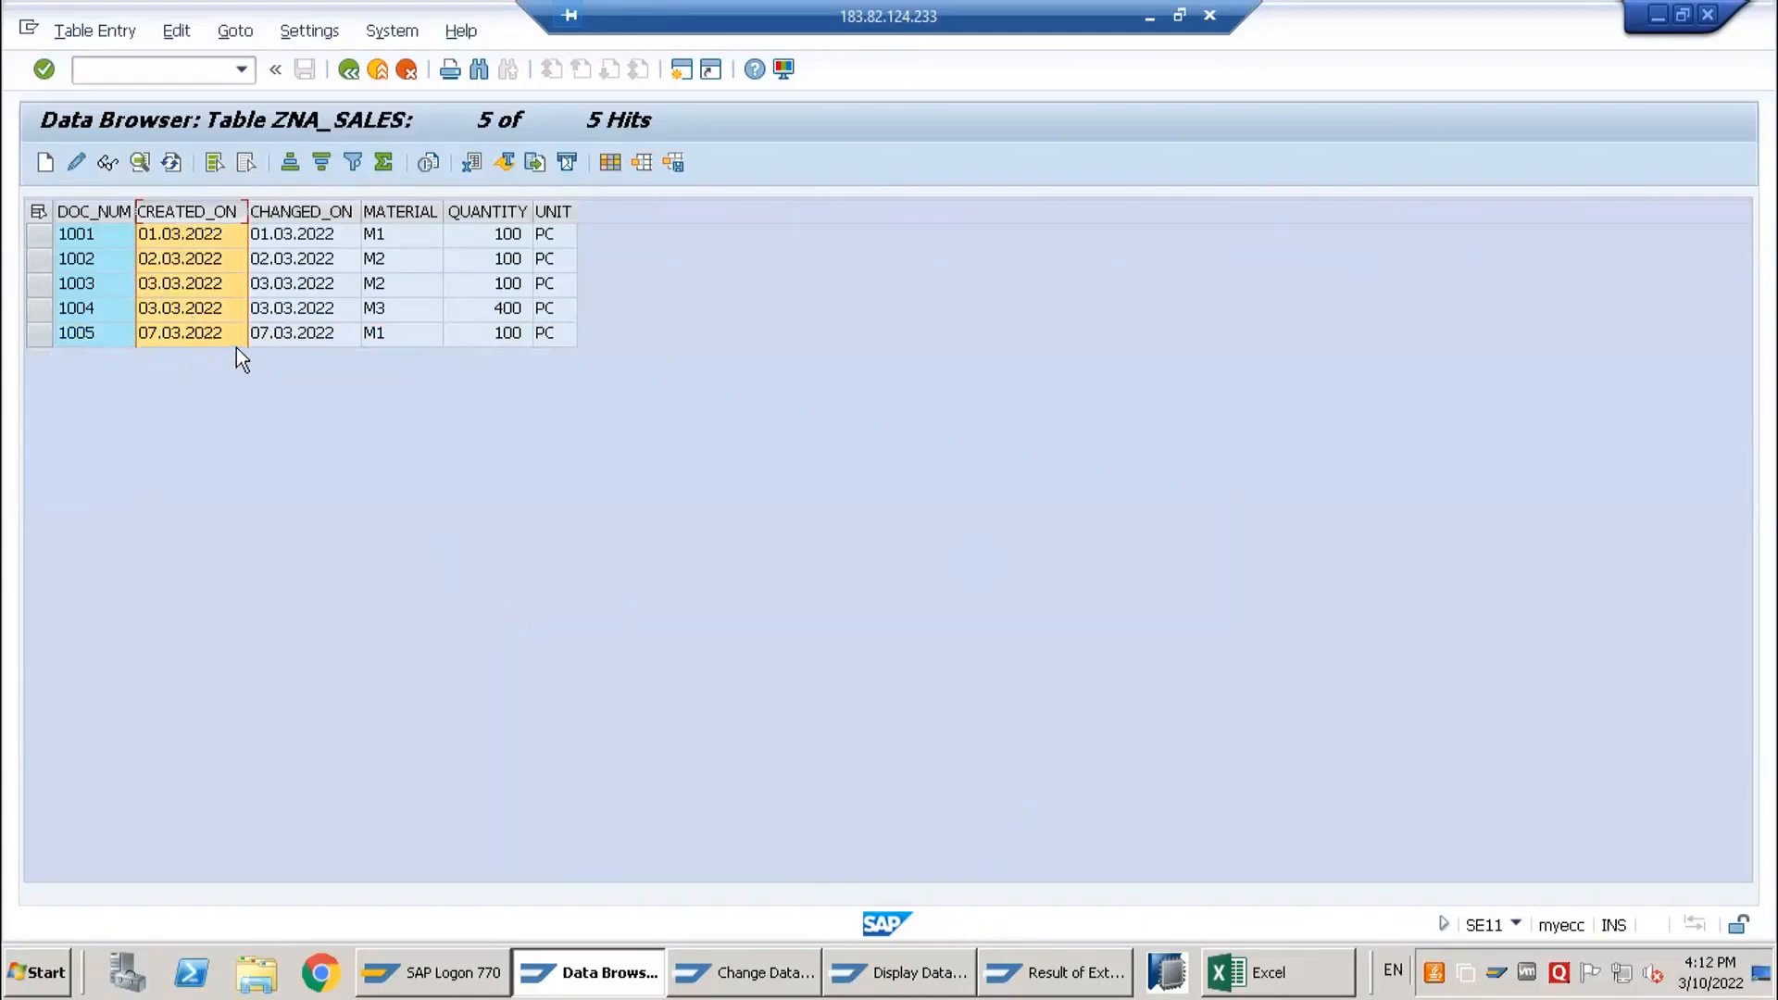
drag(108, 219, 565, 229)
click(195, 284)
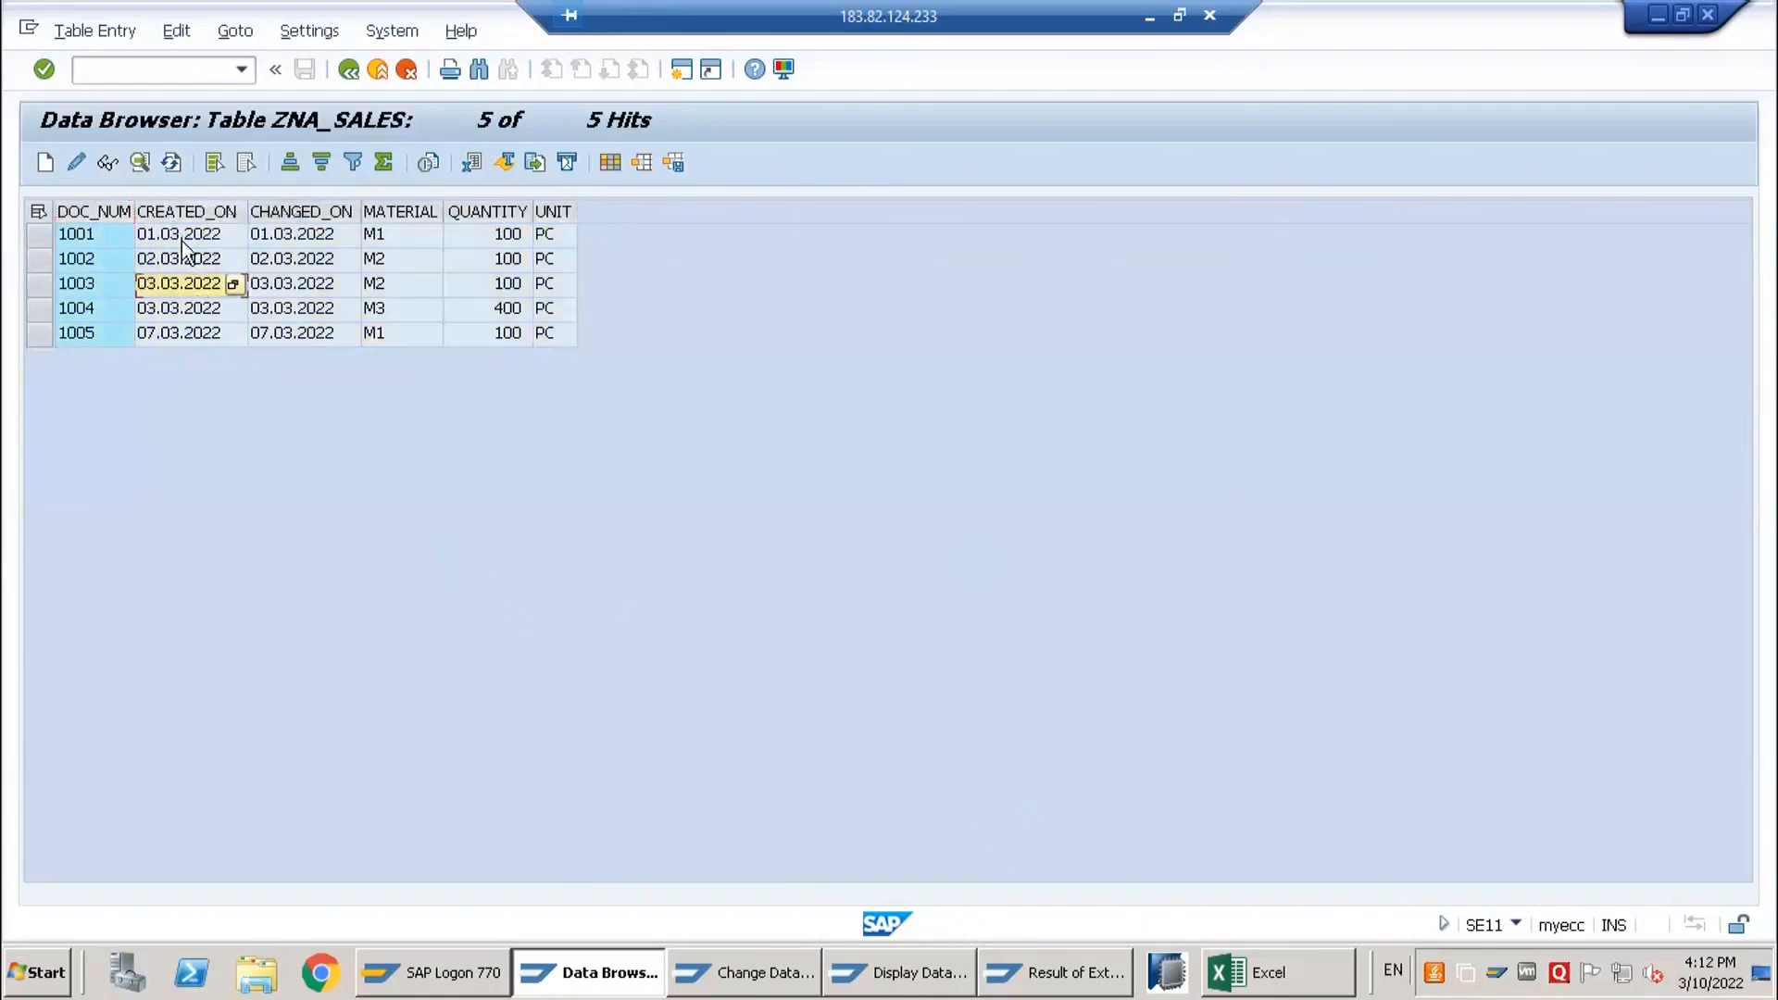
click(58, 334)
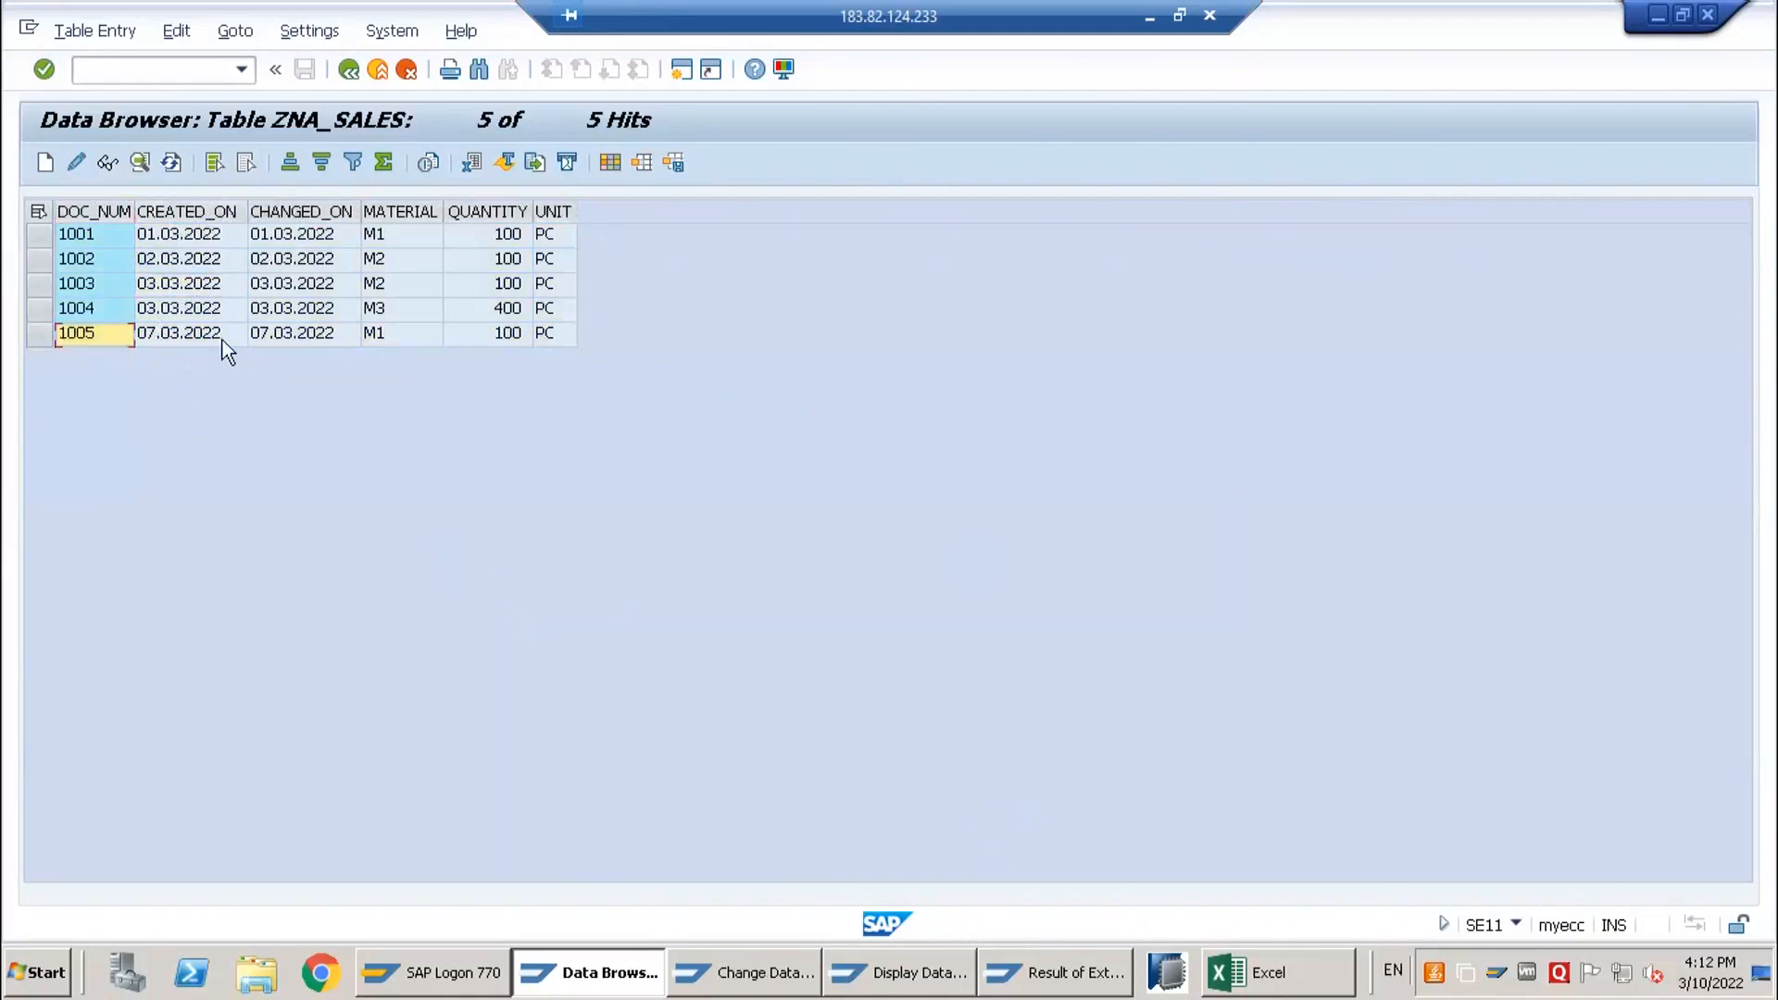
click(200, 338)
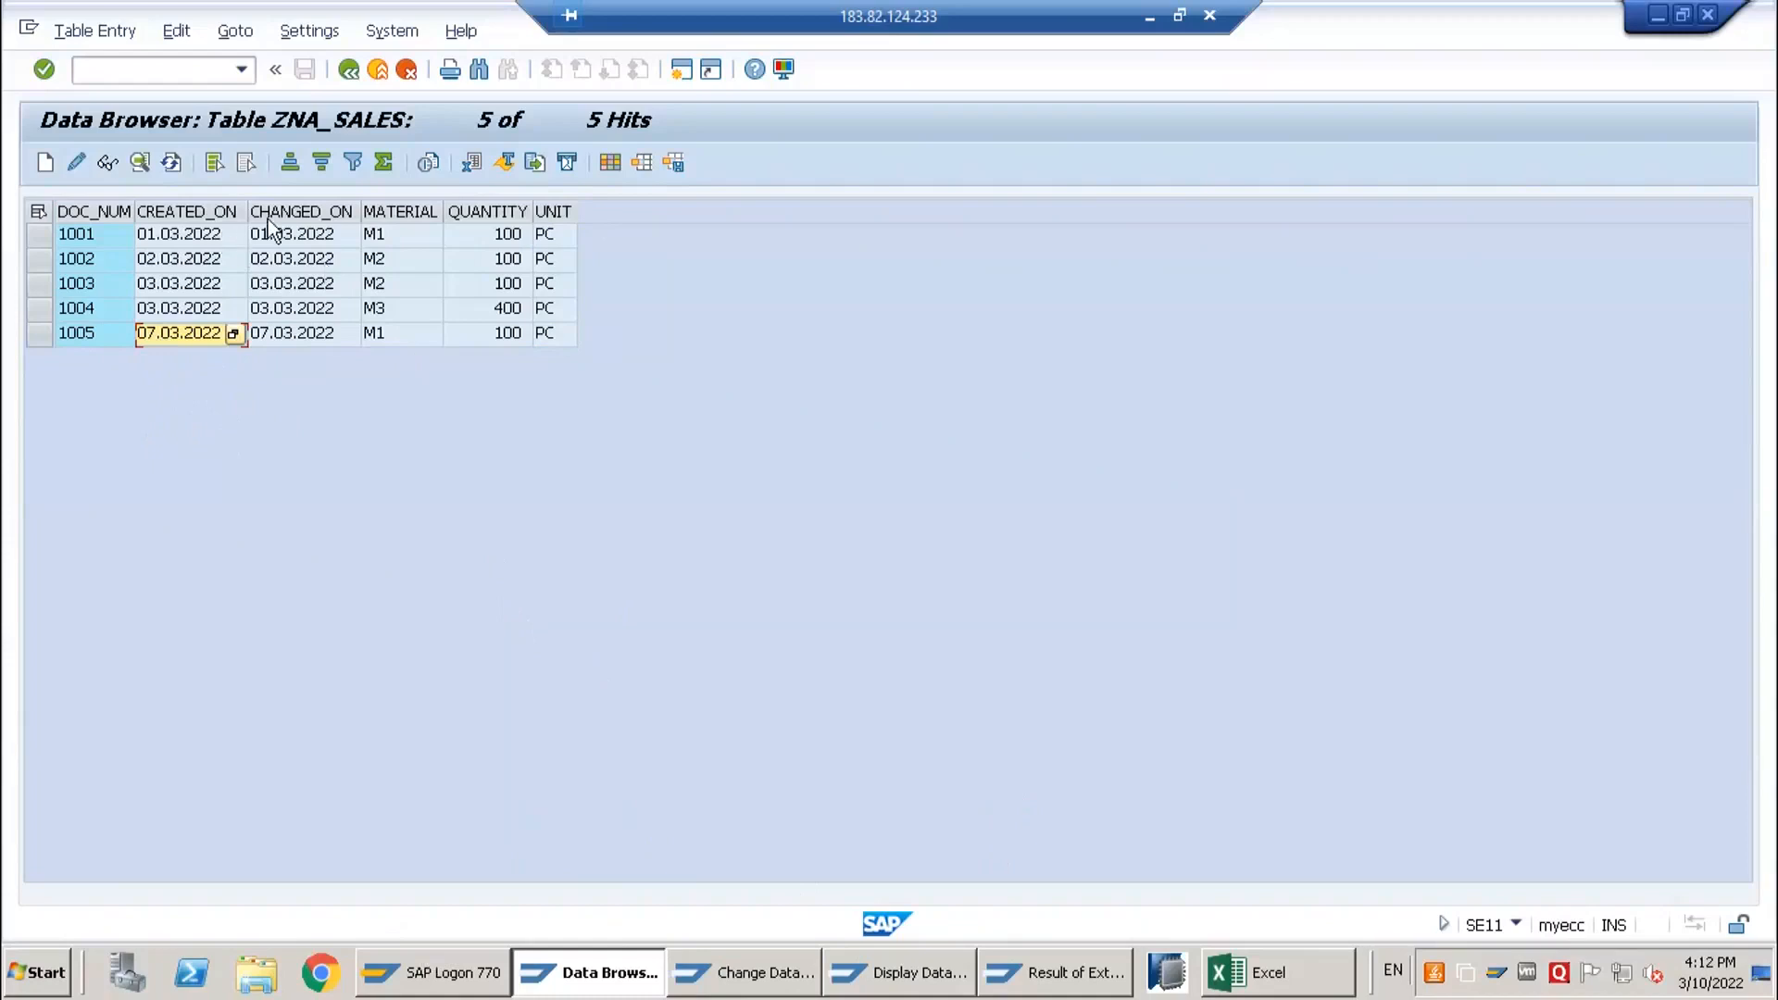
click(326, 221)
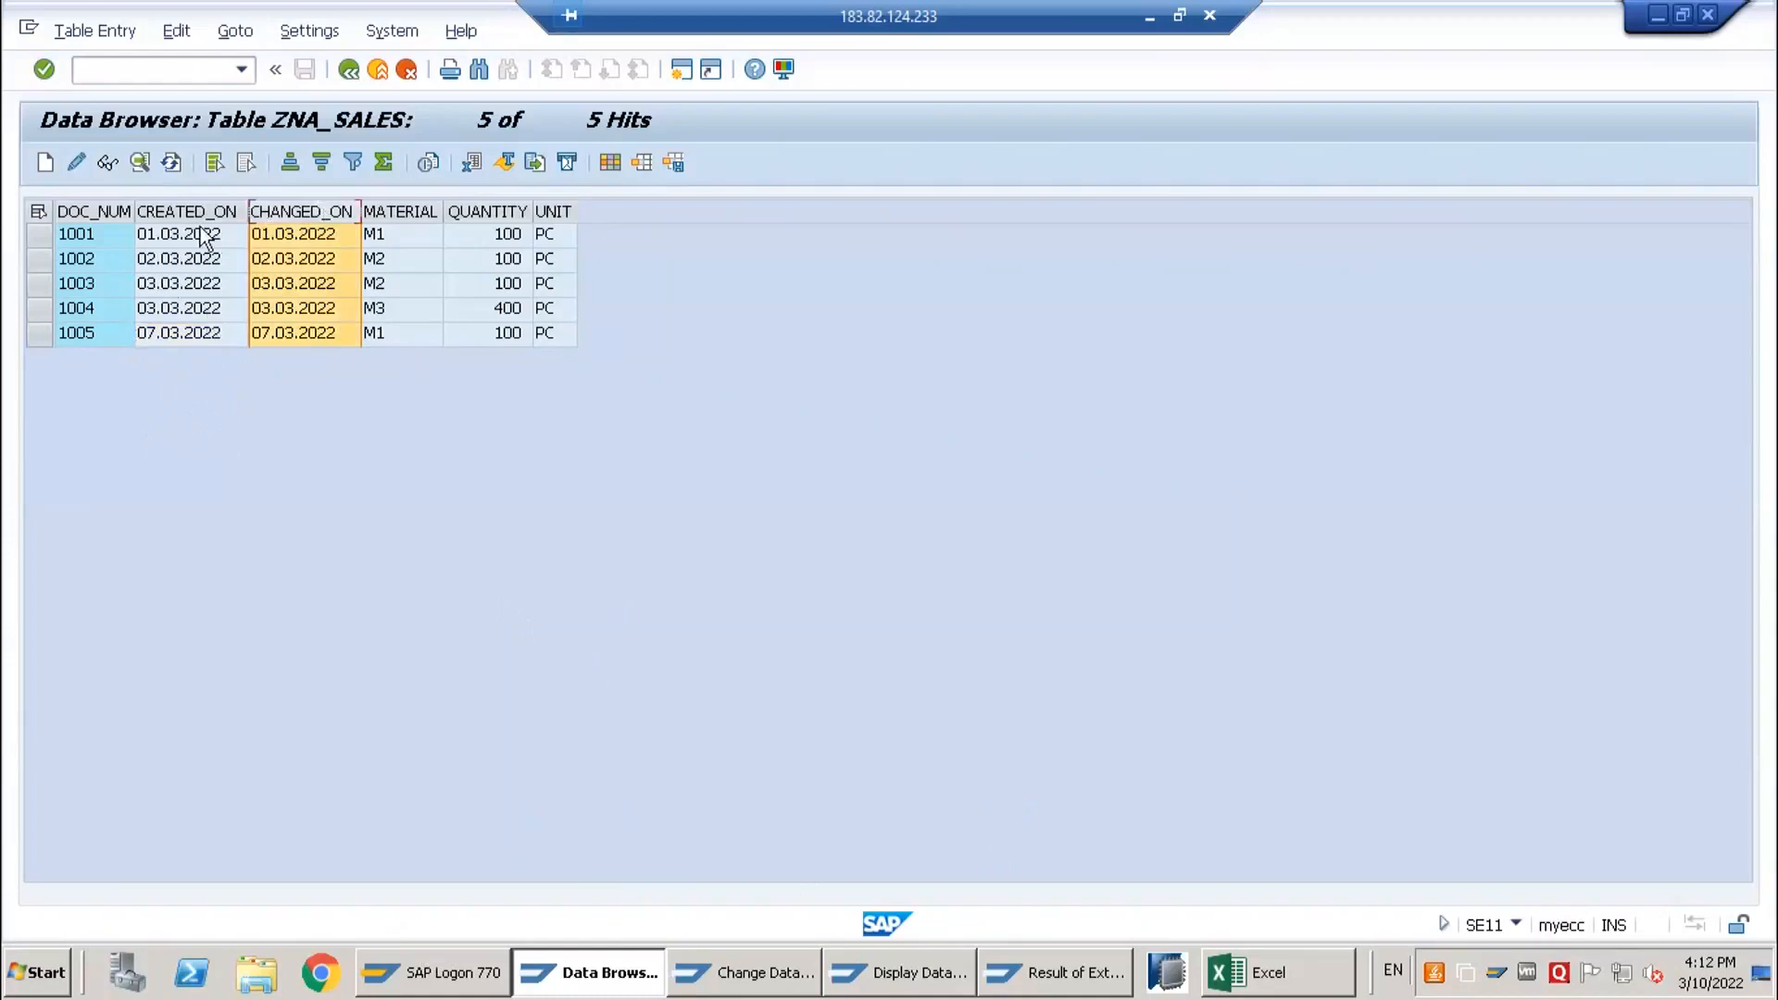
click(190, 332)
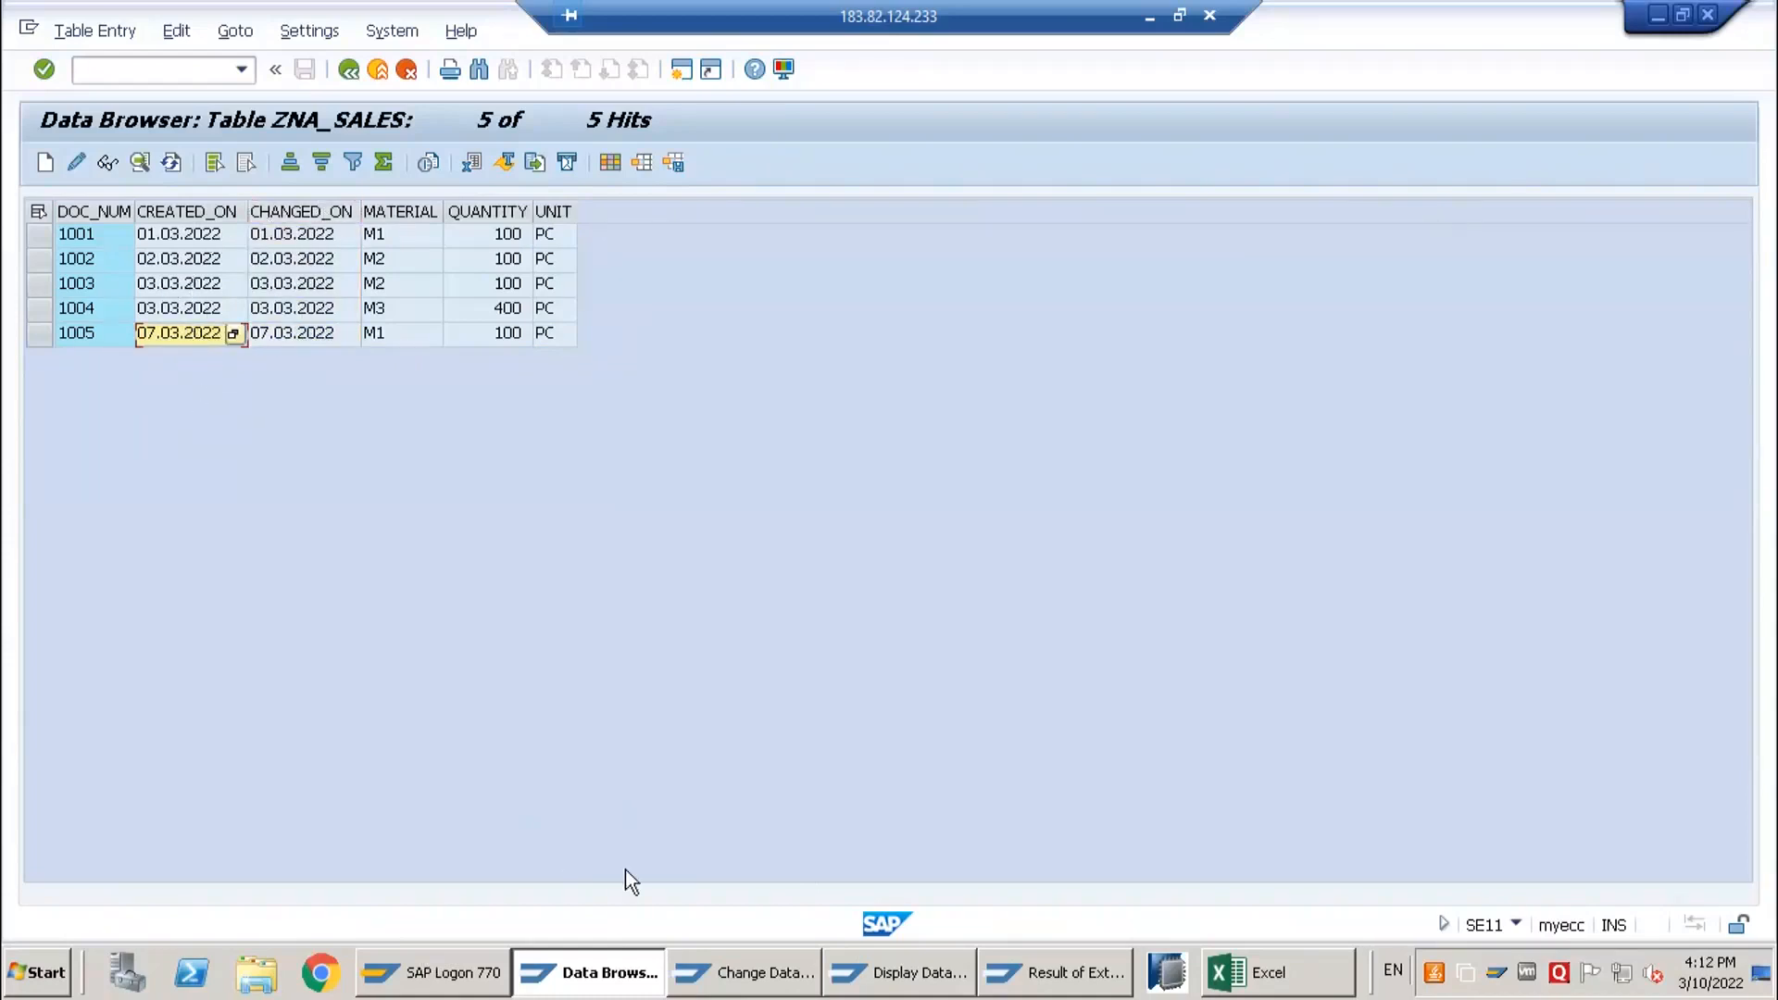
- Set CREATED_ON as the delta-specific field in the Generic Delta settings of ZDS_NA_SALES1, confirm them and save the DataSource
click(731, 983)
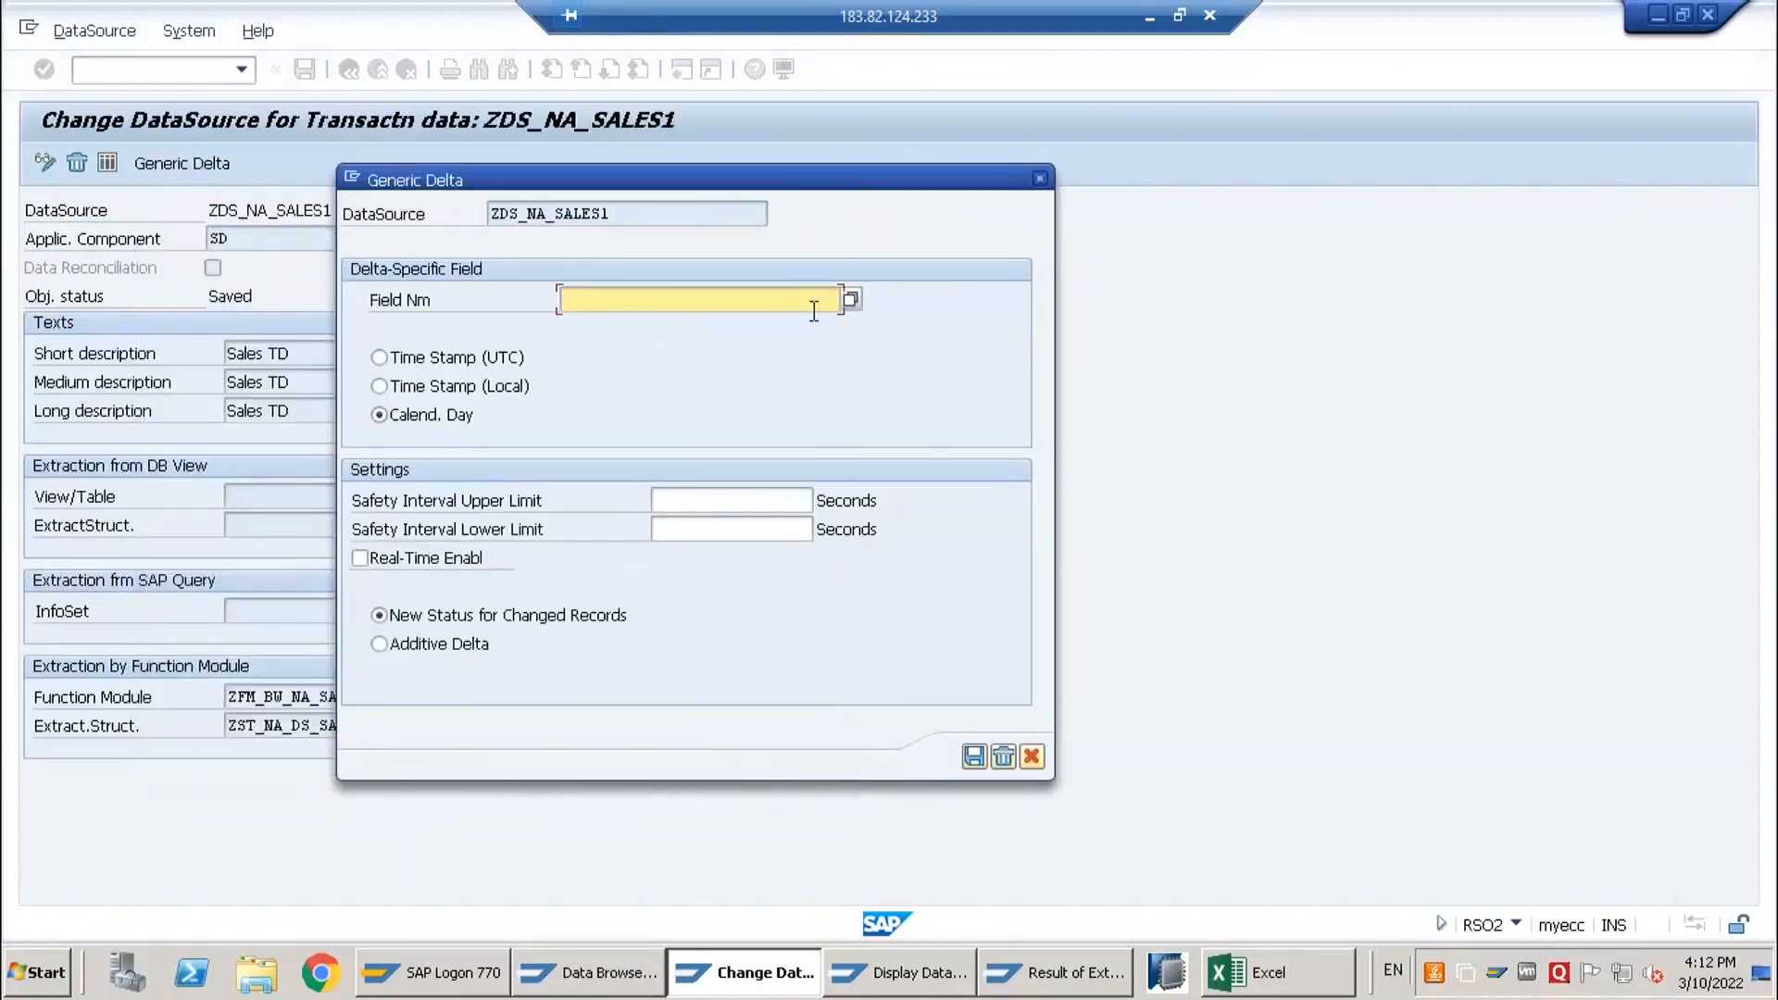
click(849, 300)
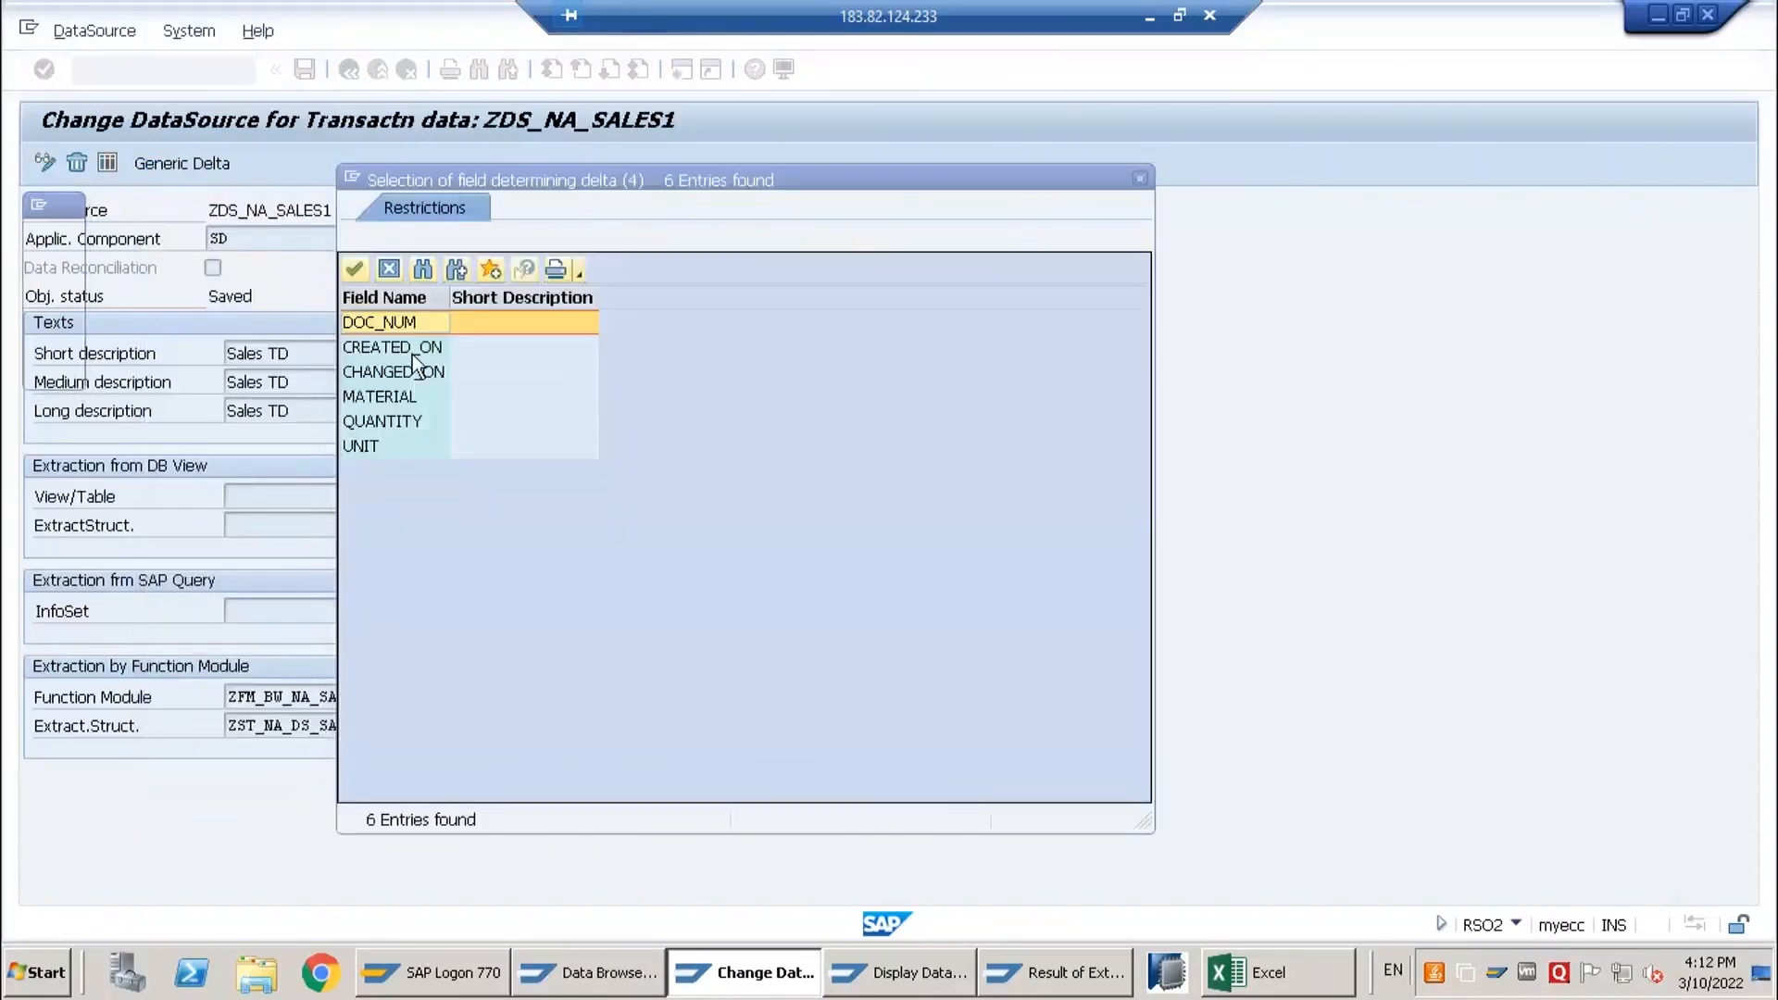
double_click(368, 350)
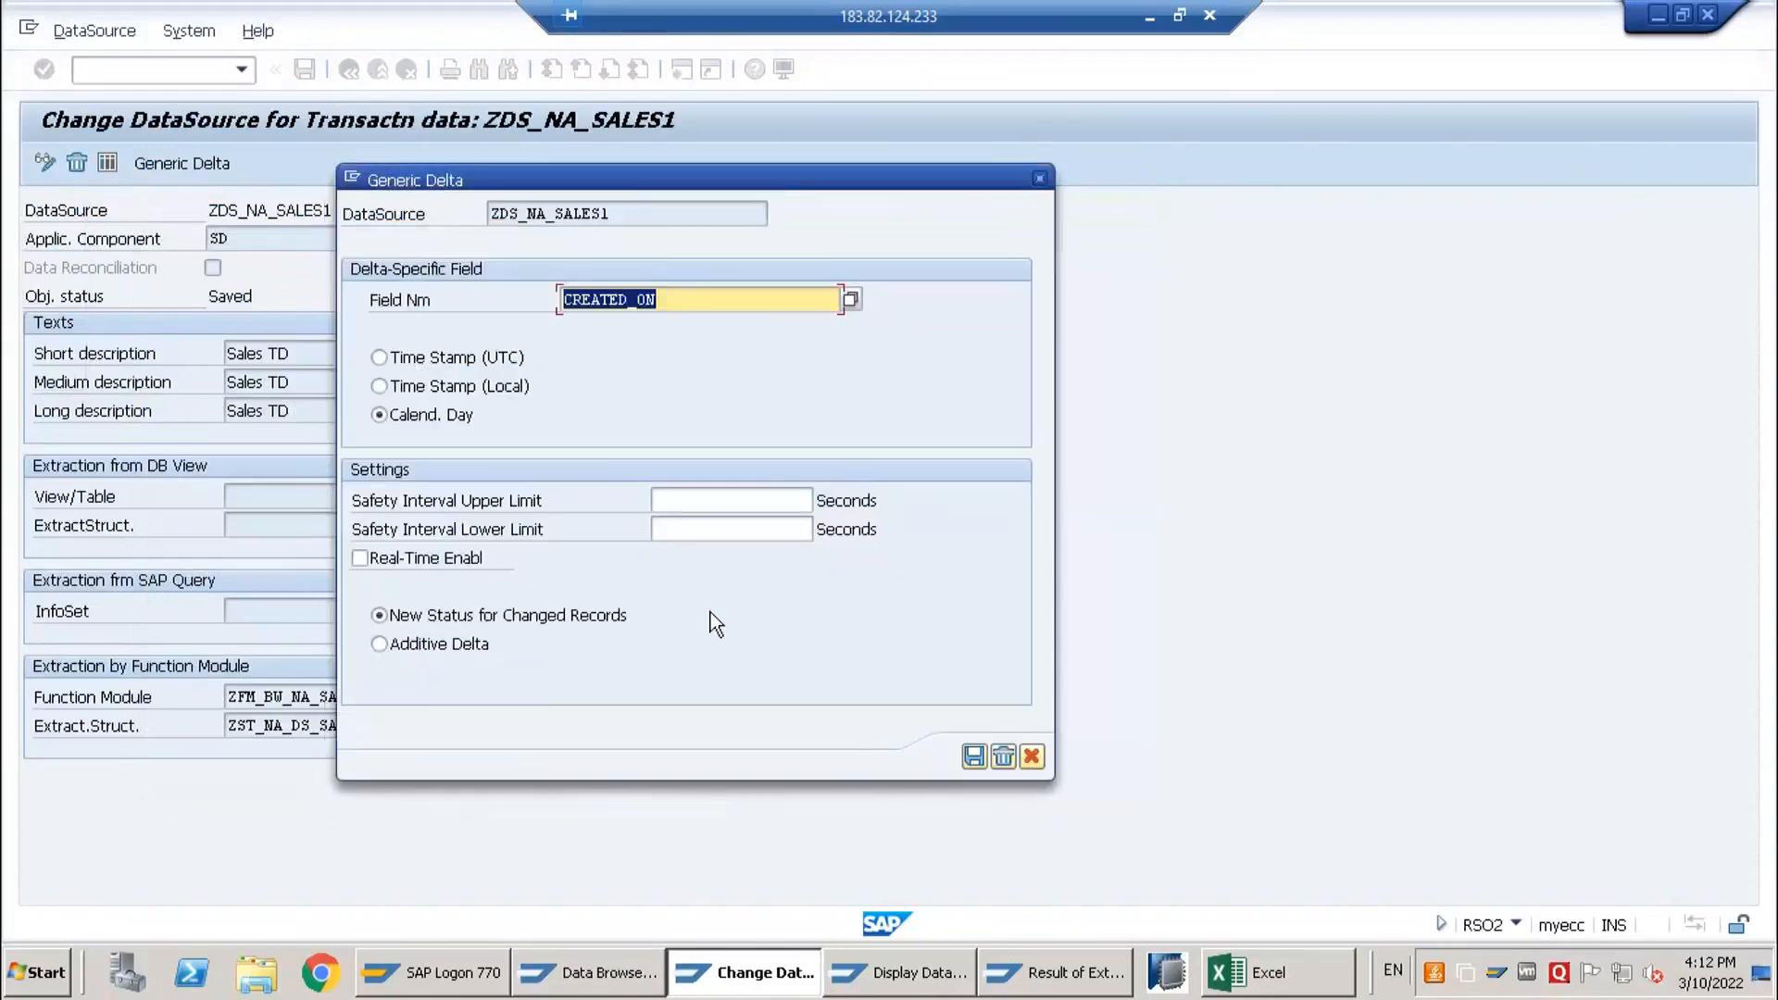
key(Return)
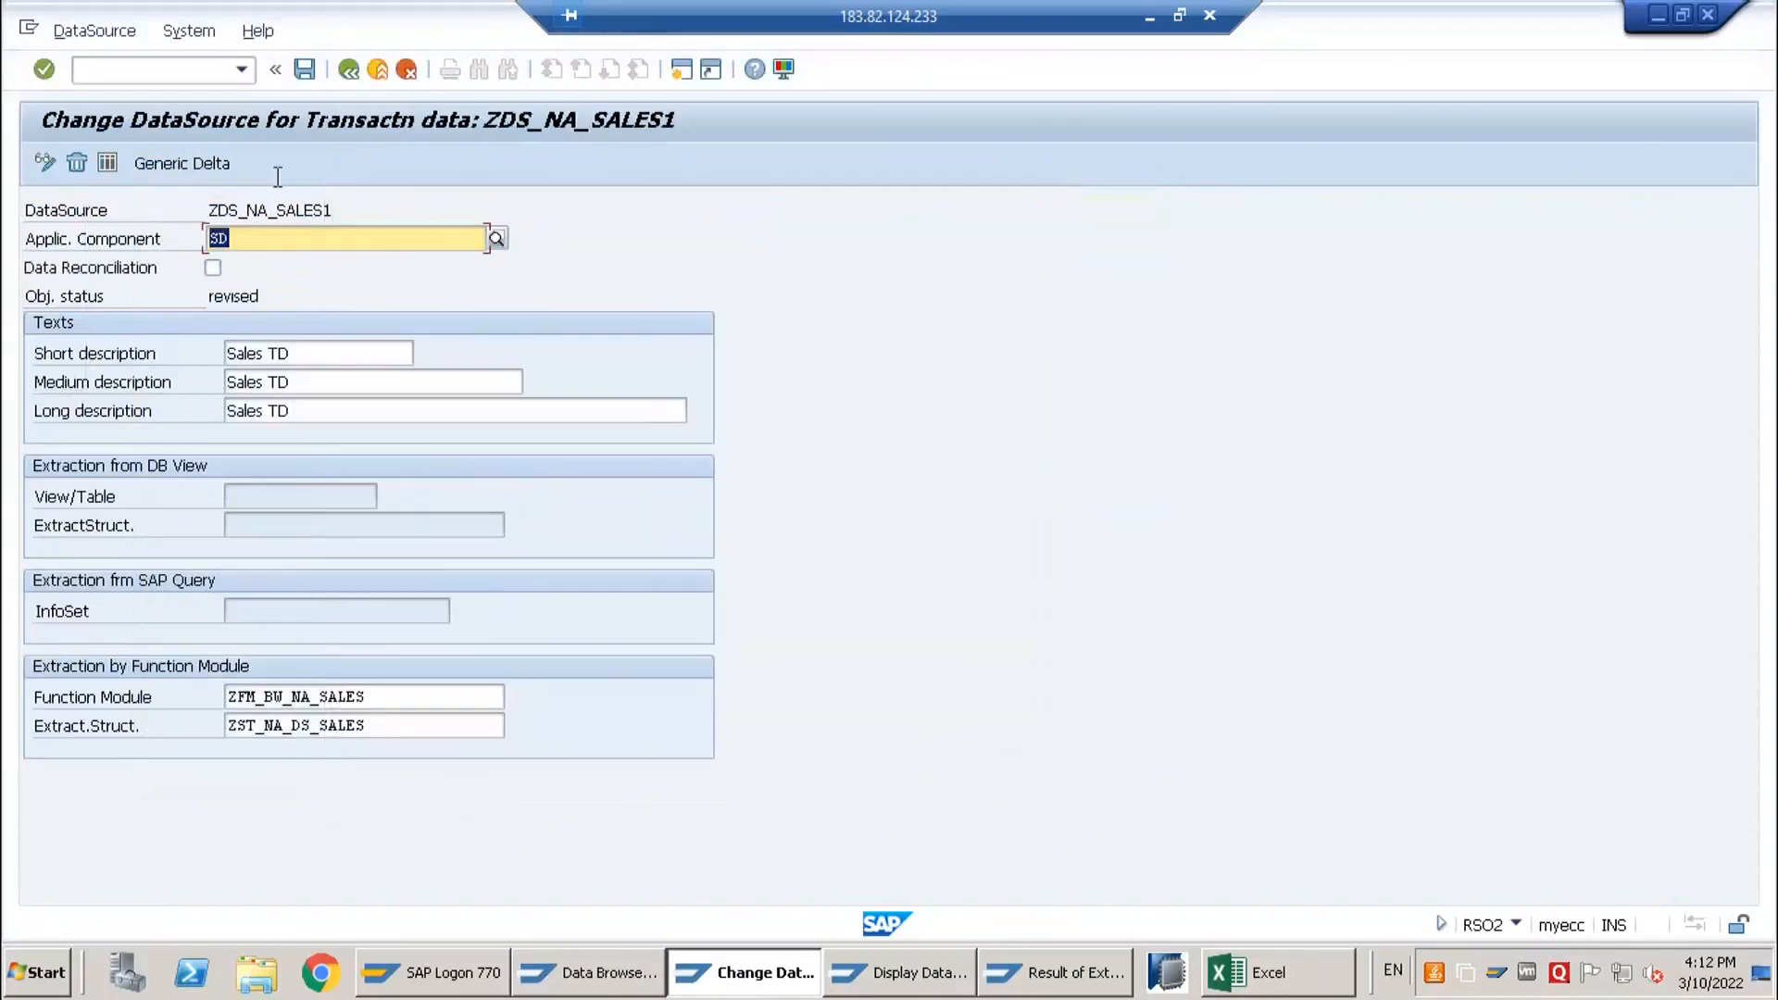
click(304, 68)
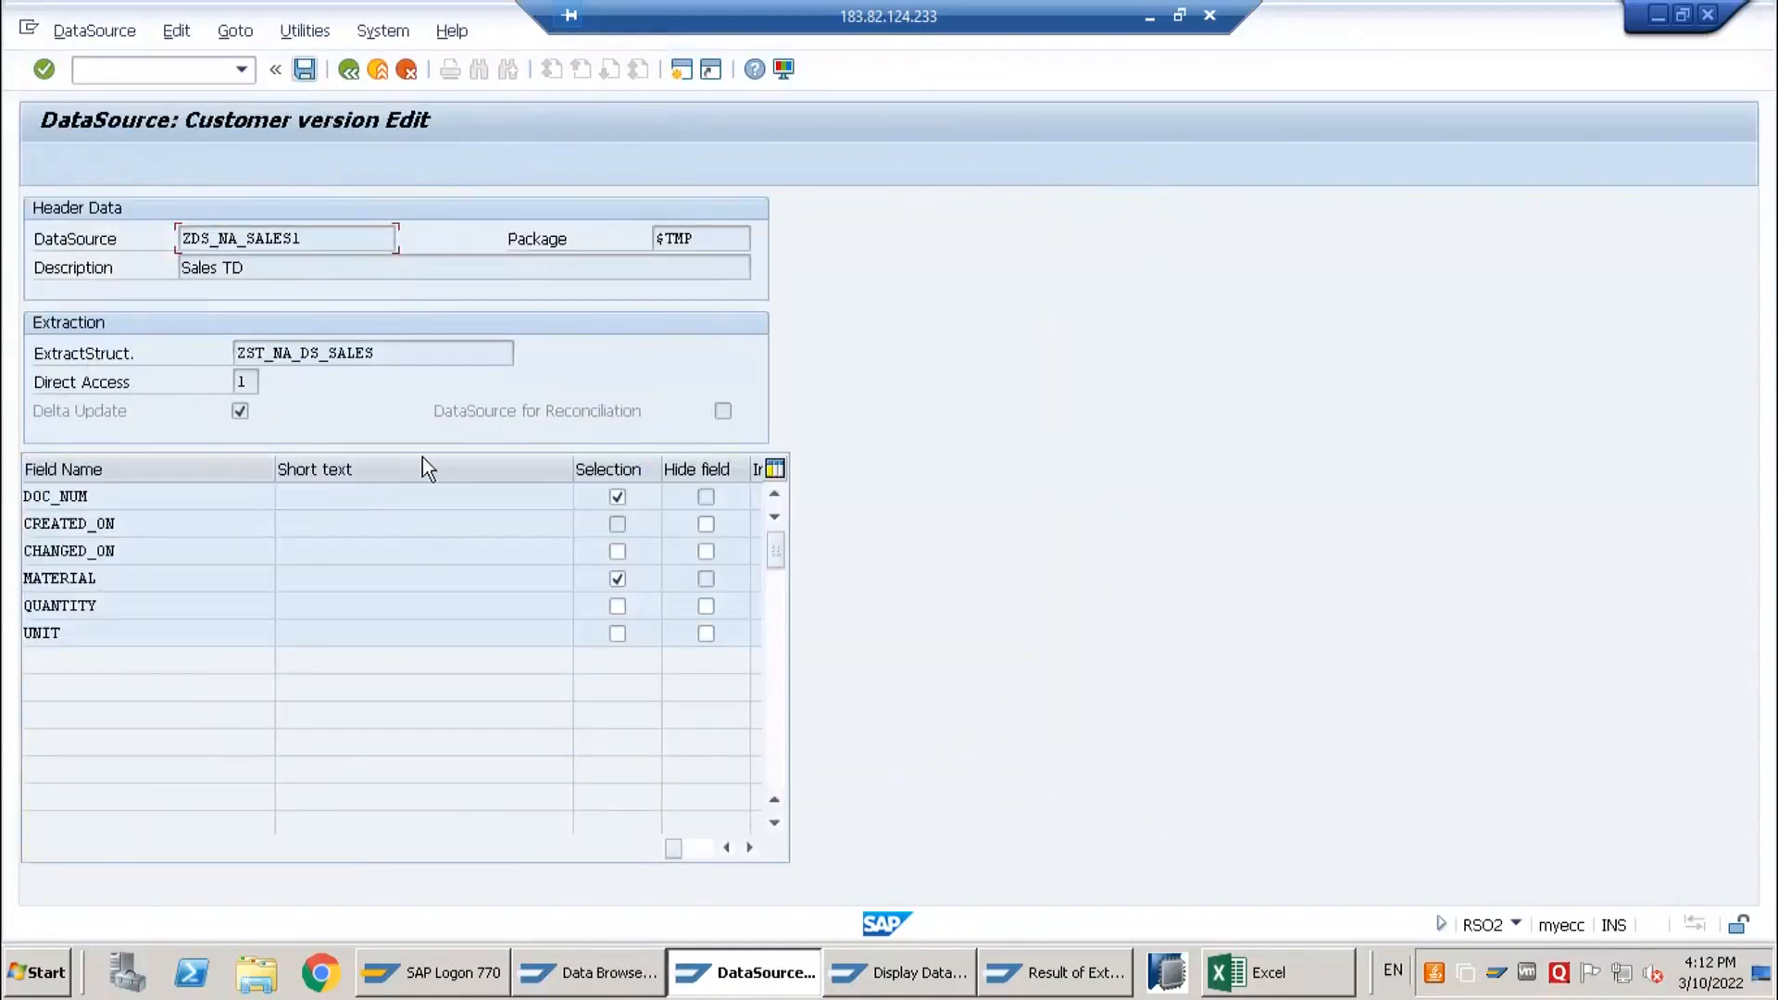
- Save the customer version of DataSource ZDS_NA_SALES1 with CREATED_ON left out of the selection fields
drag(54, 524, 484, 539)
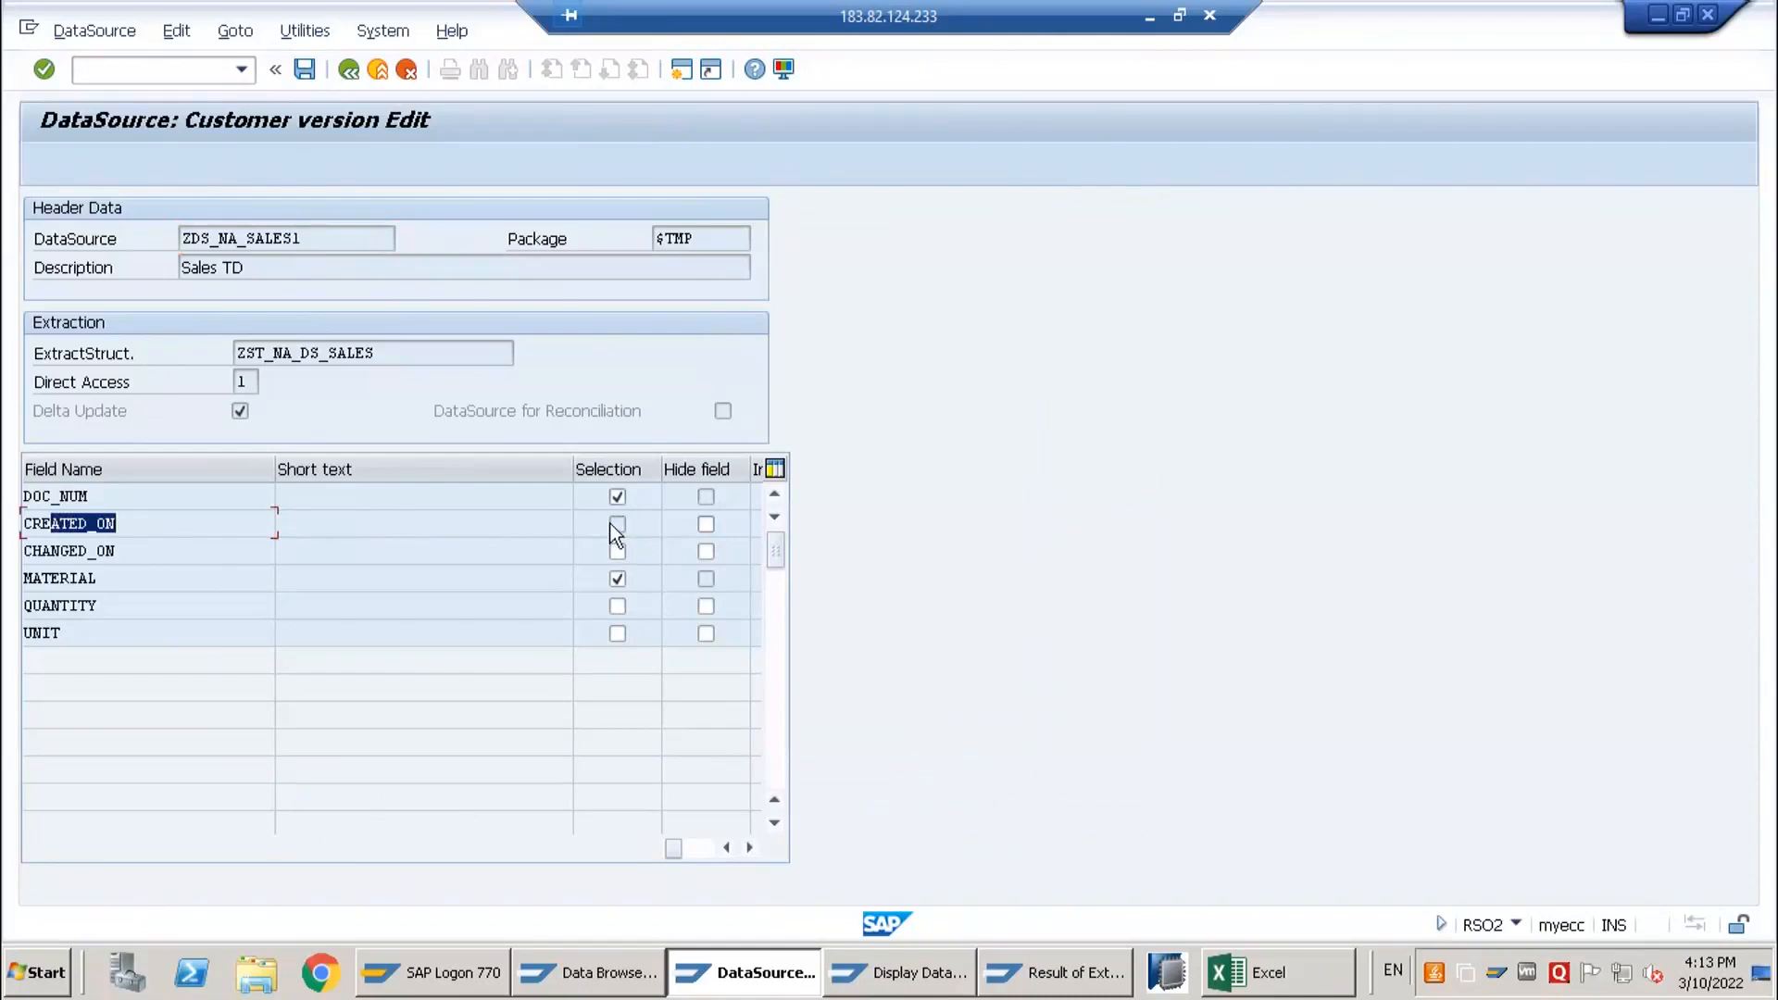
click(306, 71)
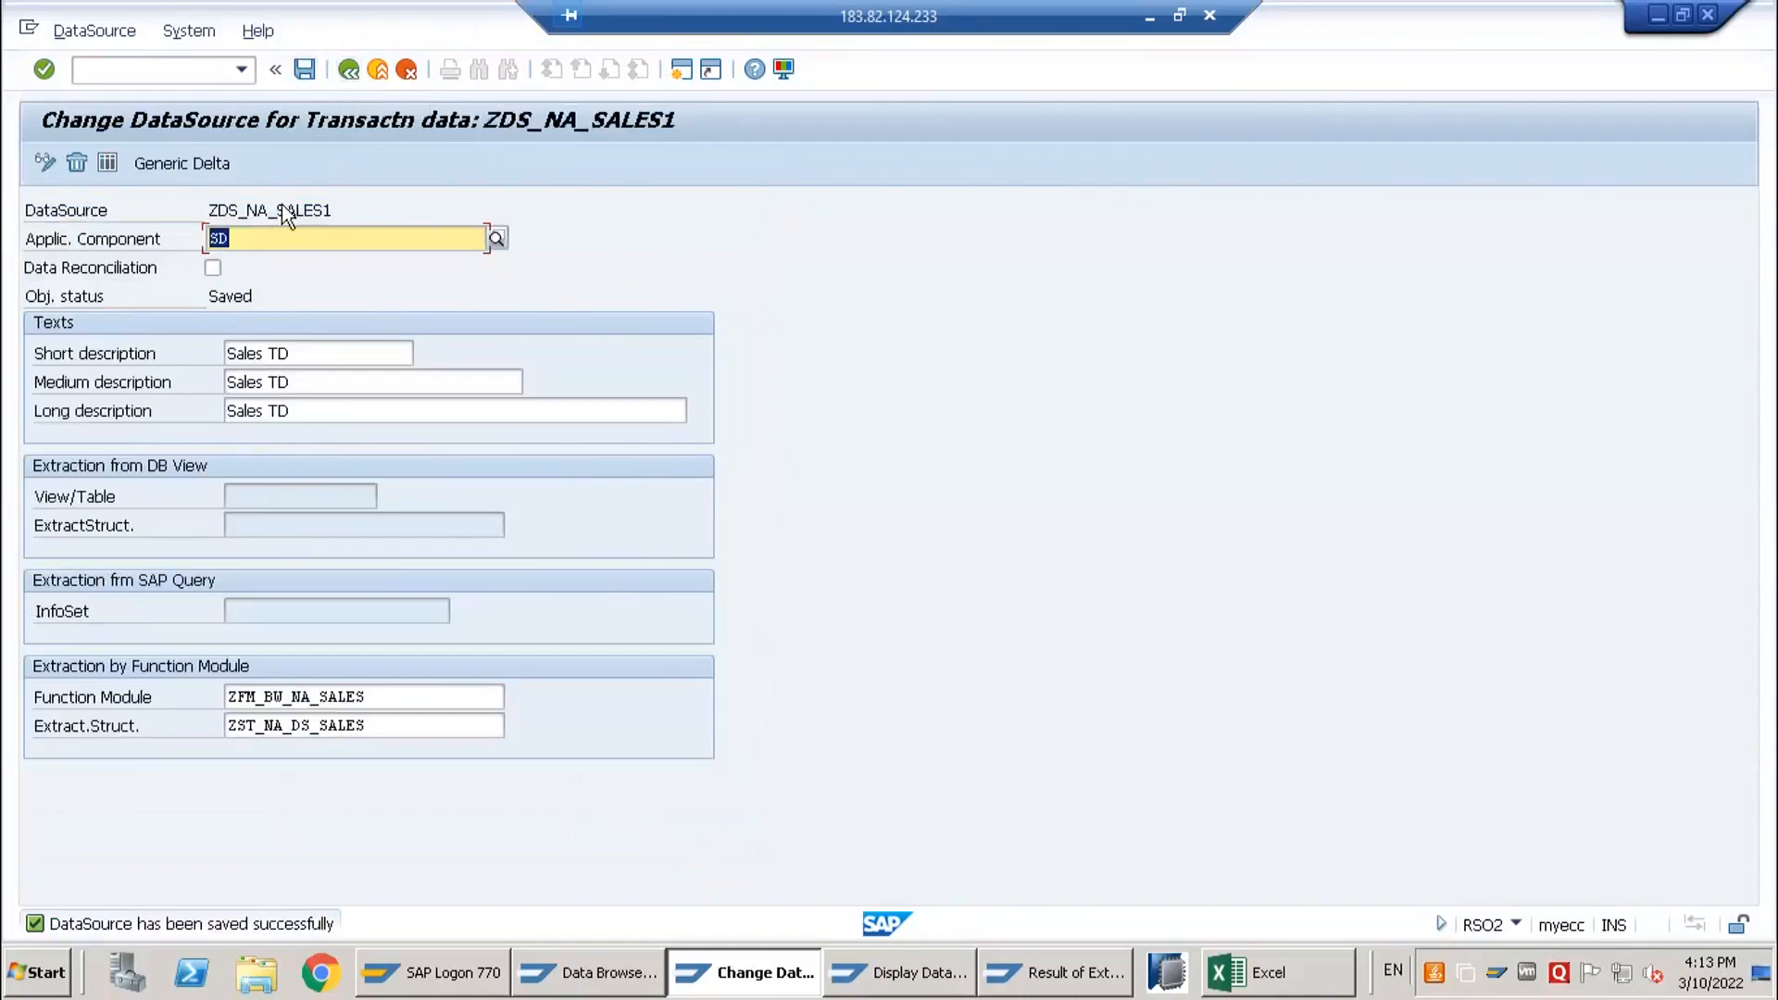
- Switch to the BW session, check the update modes of InfoPackage F: ZDS_NA_SALES1 and replicate the metadata of DataSource ZDS_NA_SALES1
click(915, 972)
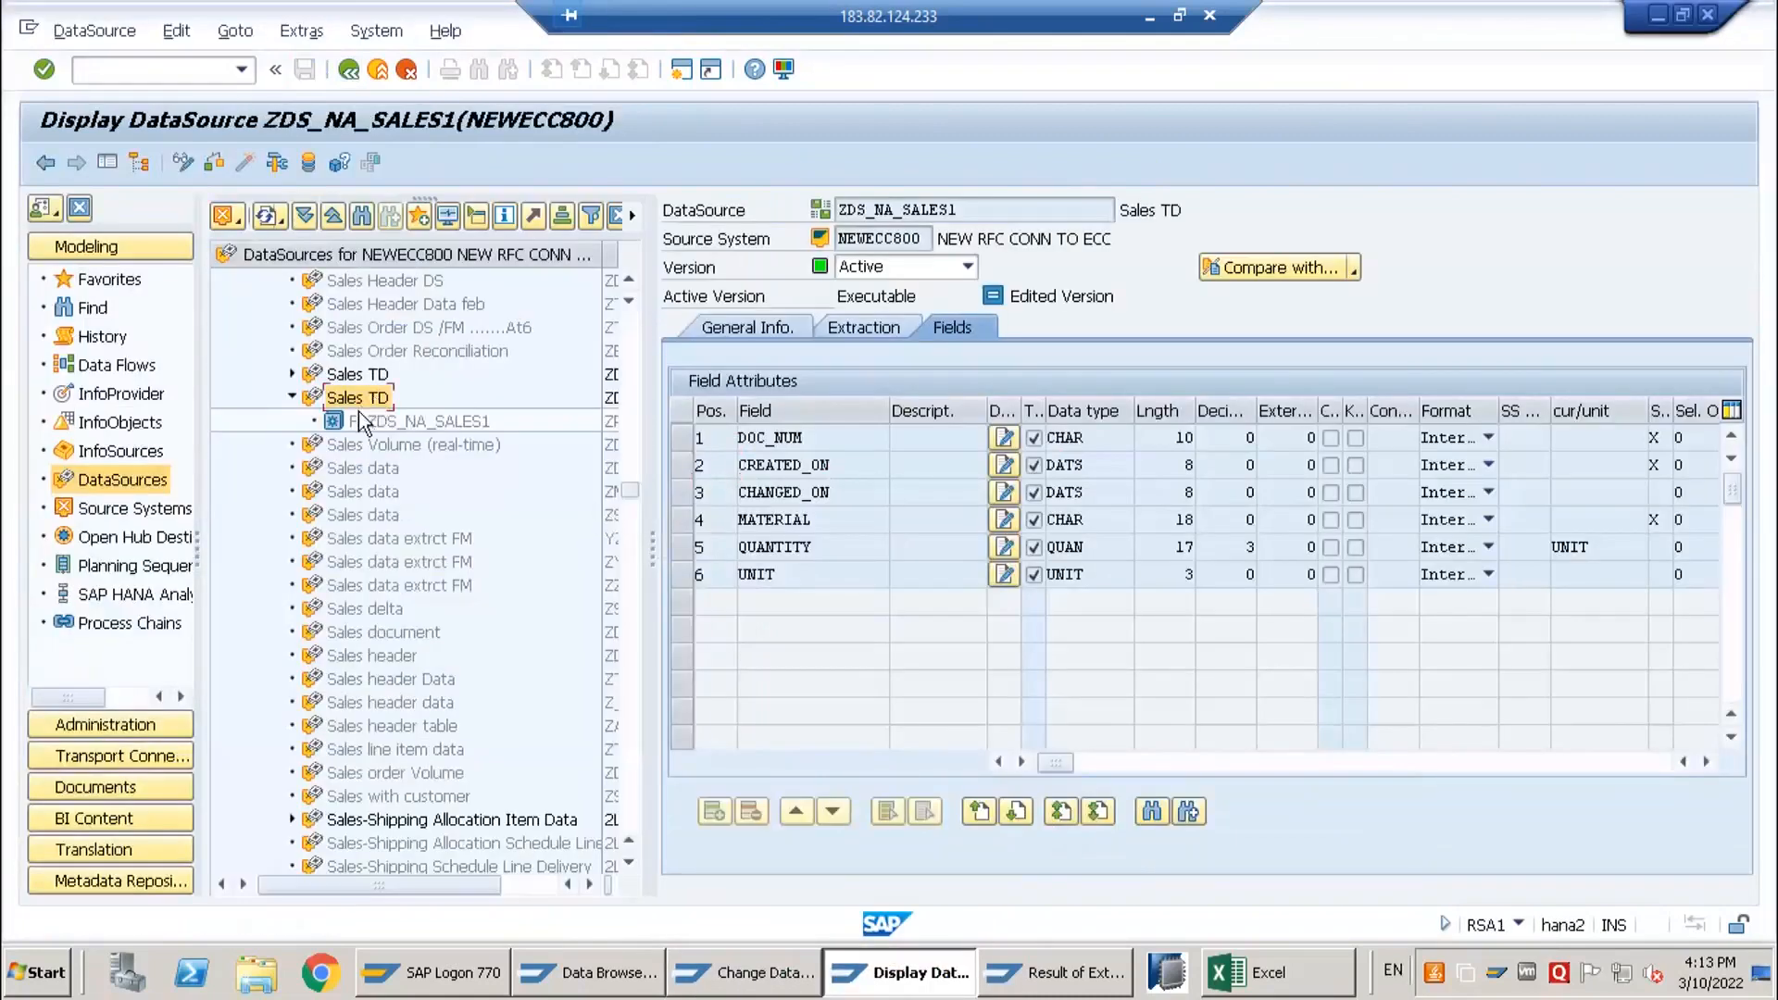
double_click(360, 418)
click(1087, 384)
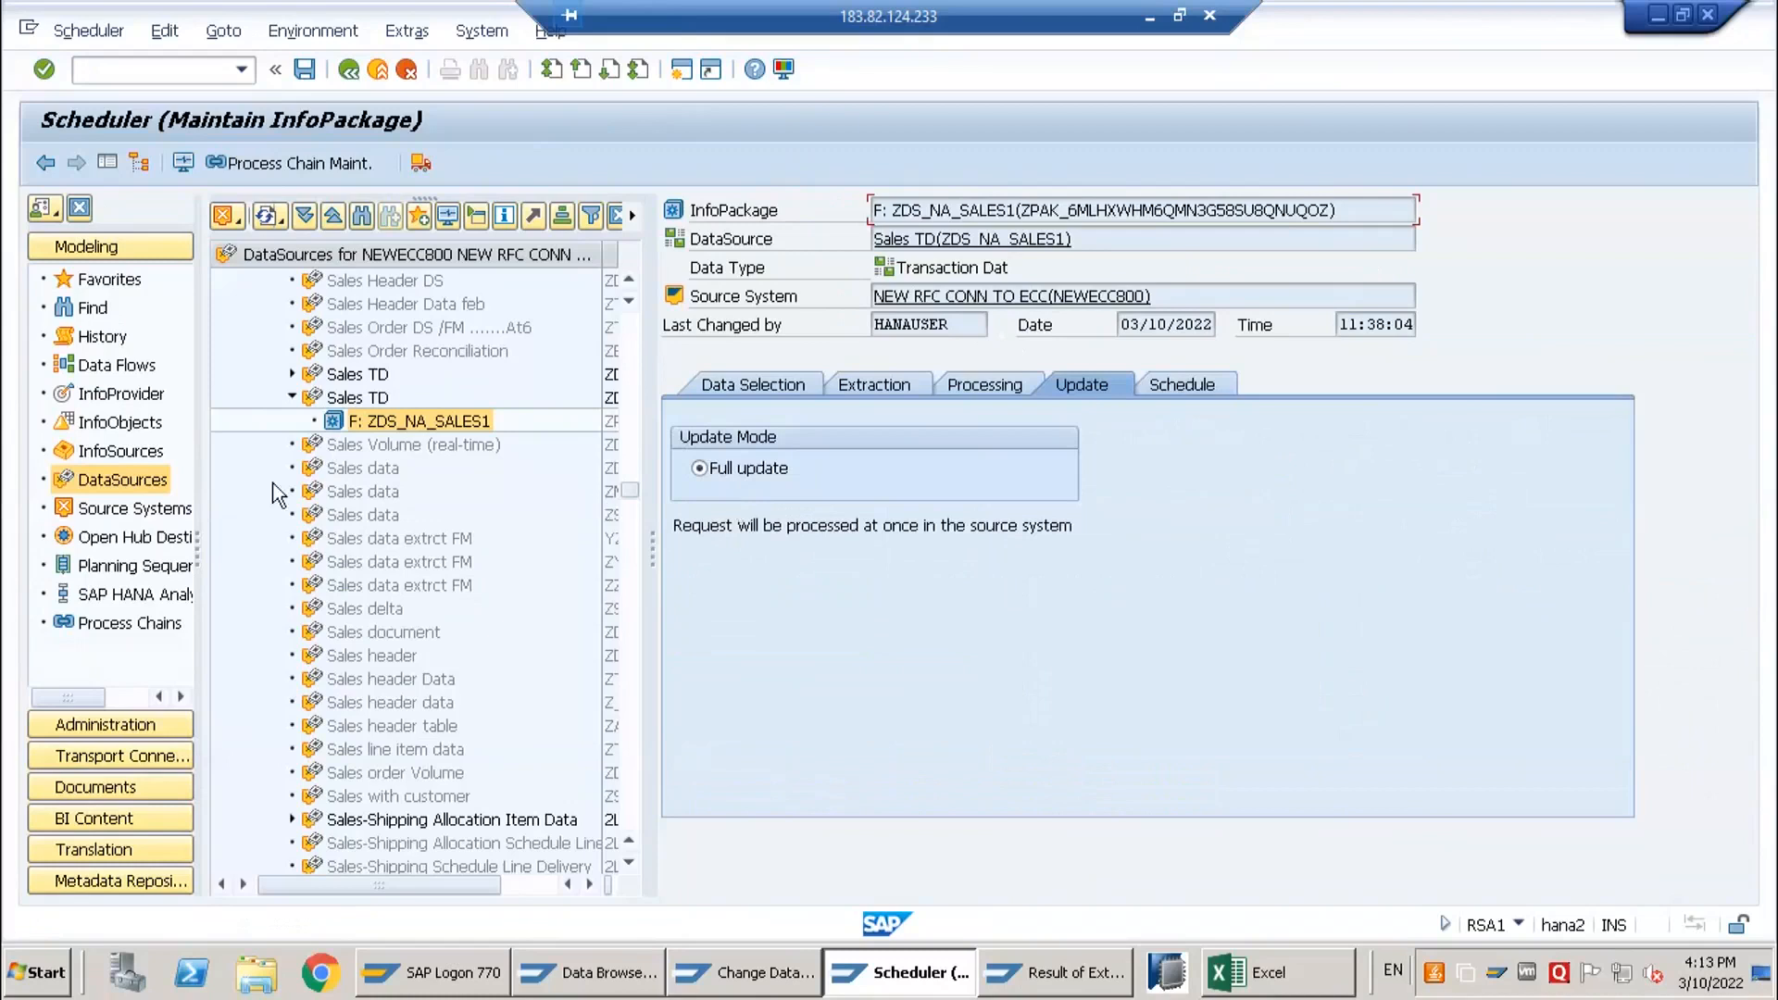
click(350, 398)
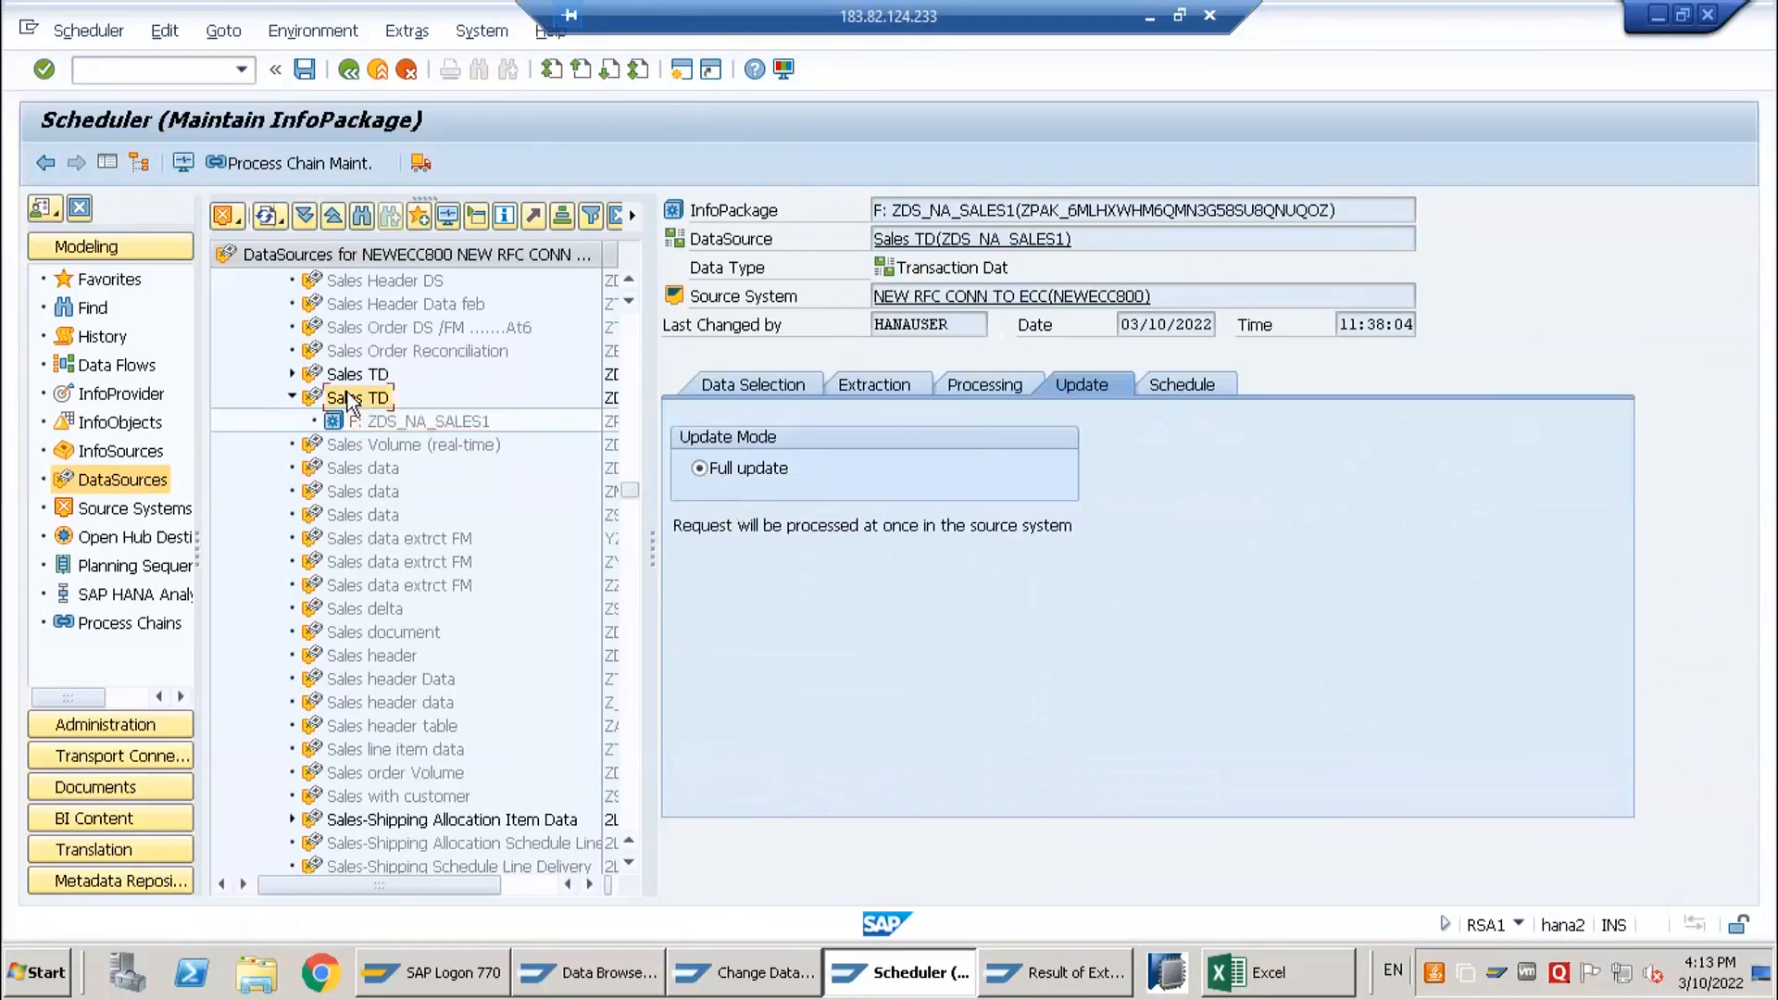
right_click(350, 400)
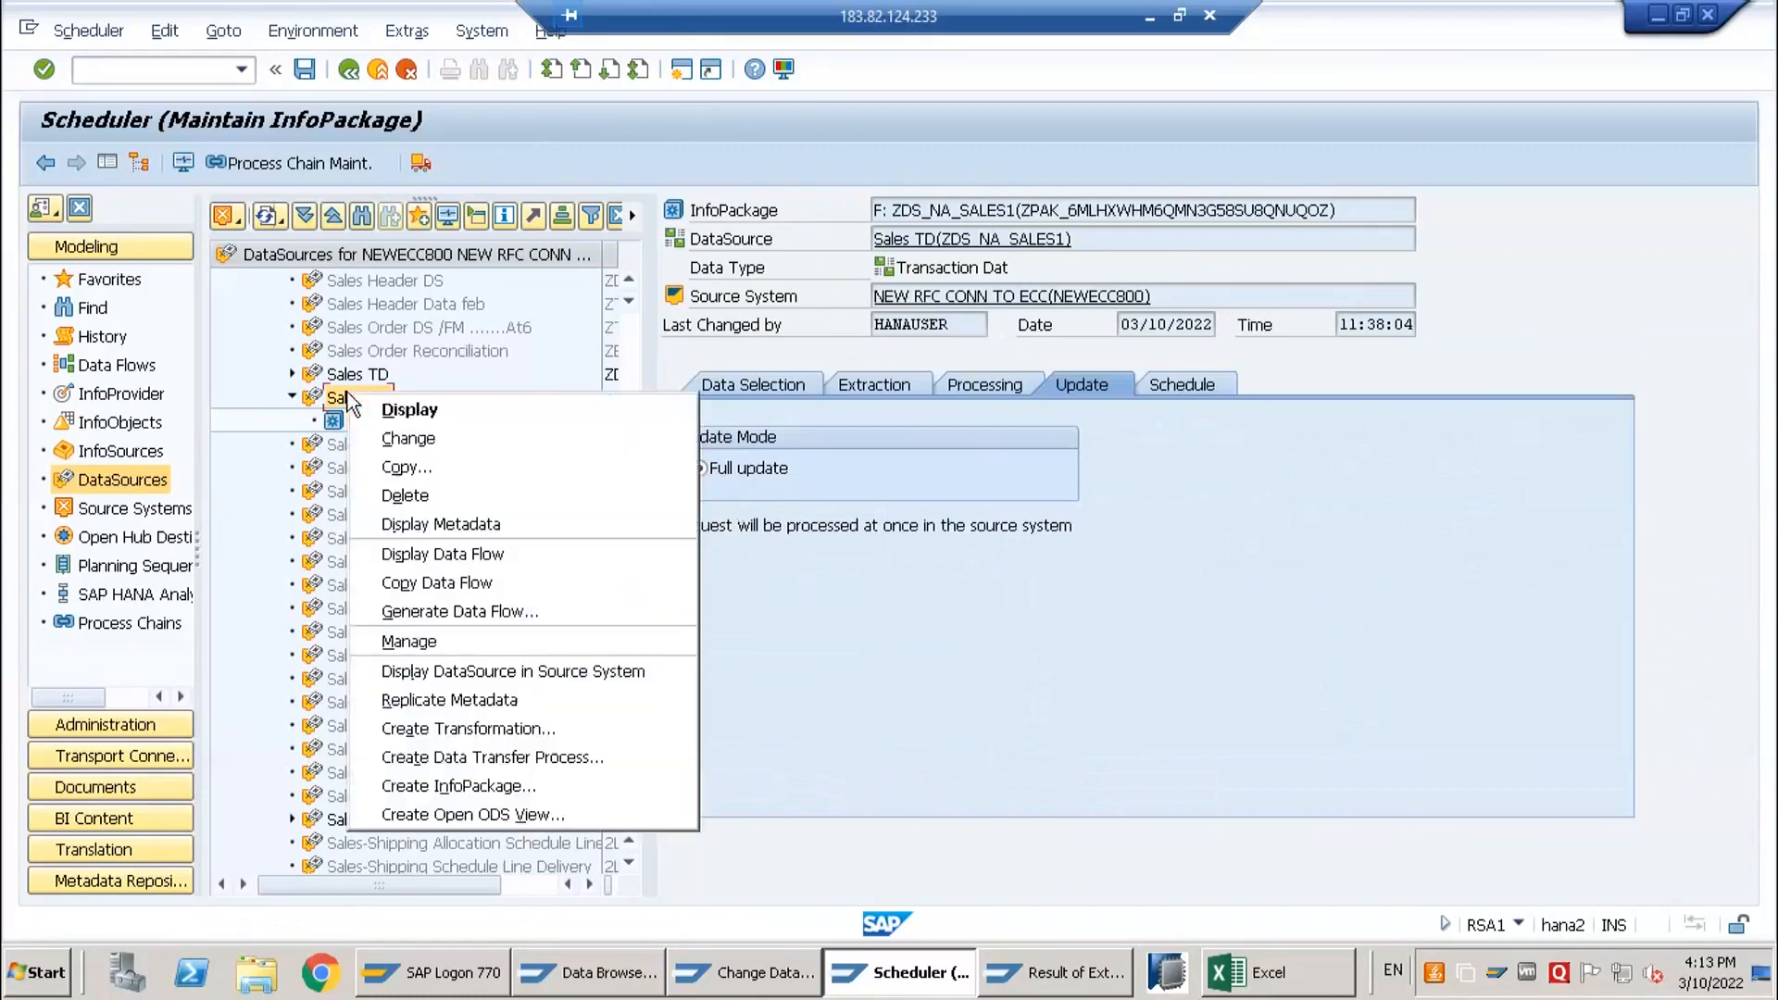
click(419, 695)
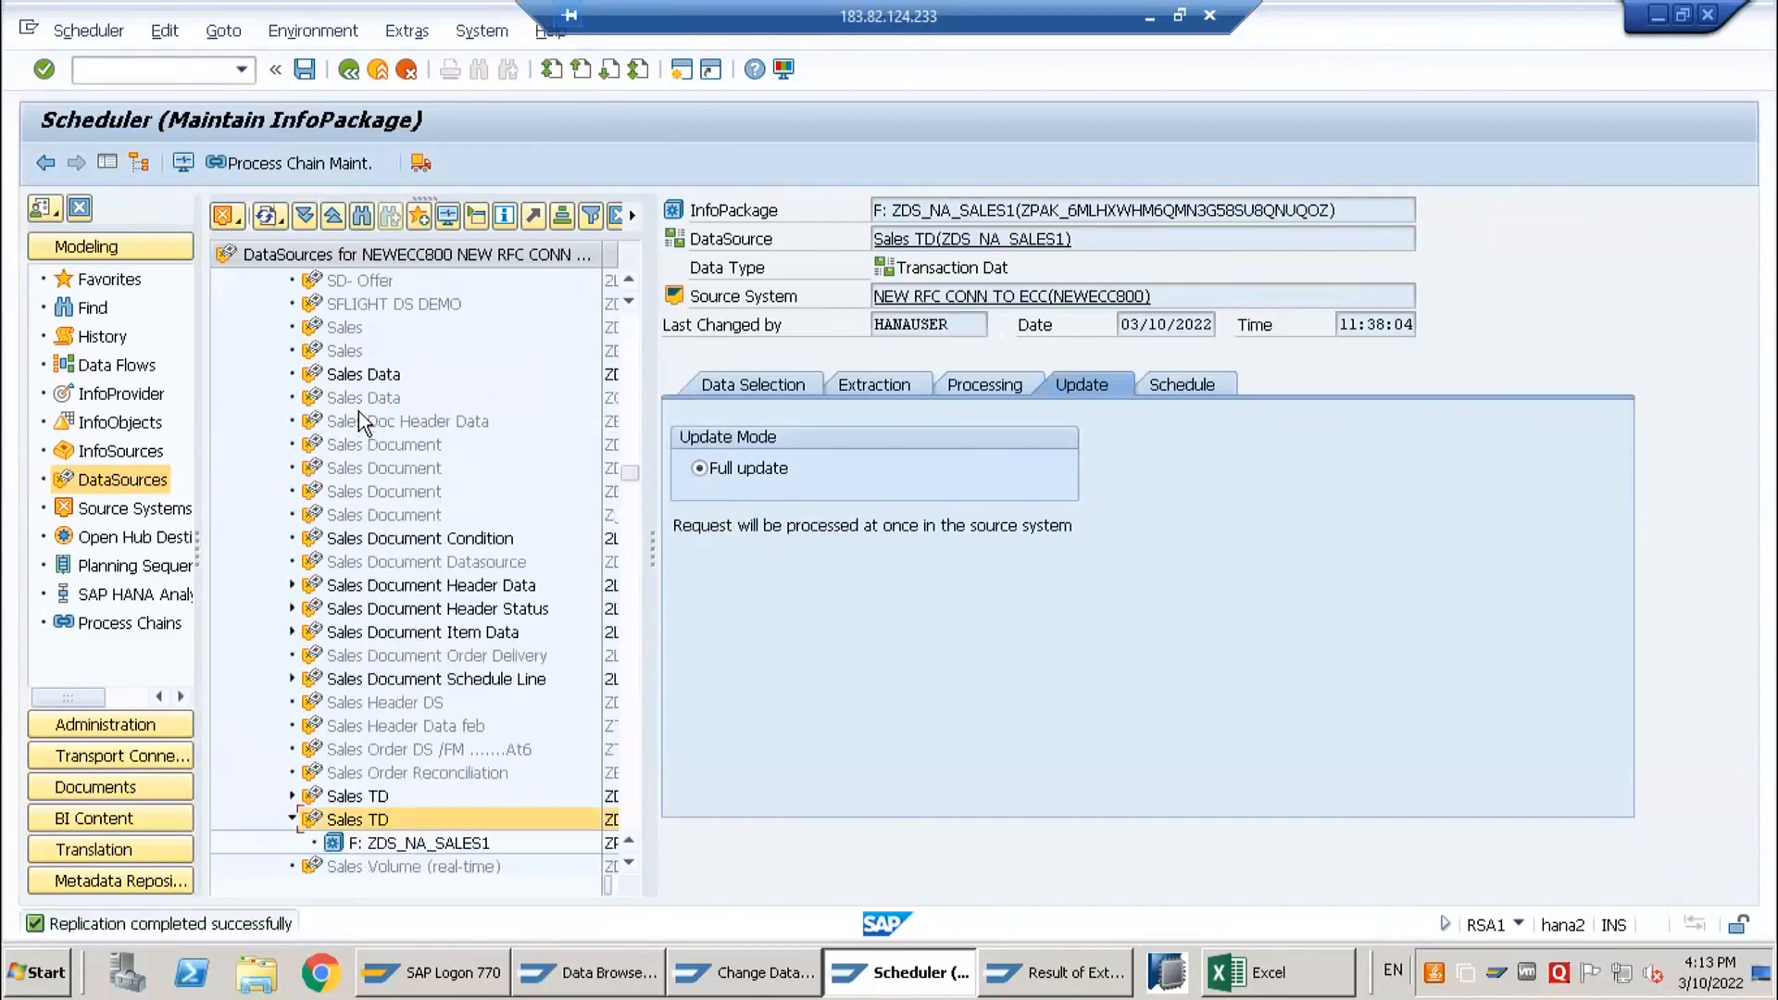
scroll(366, 760, down, 2)
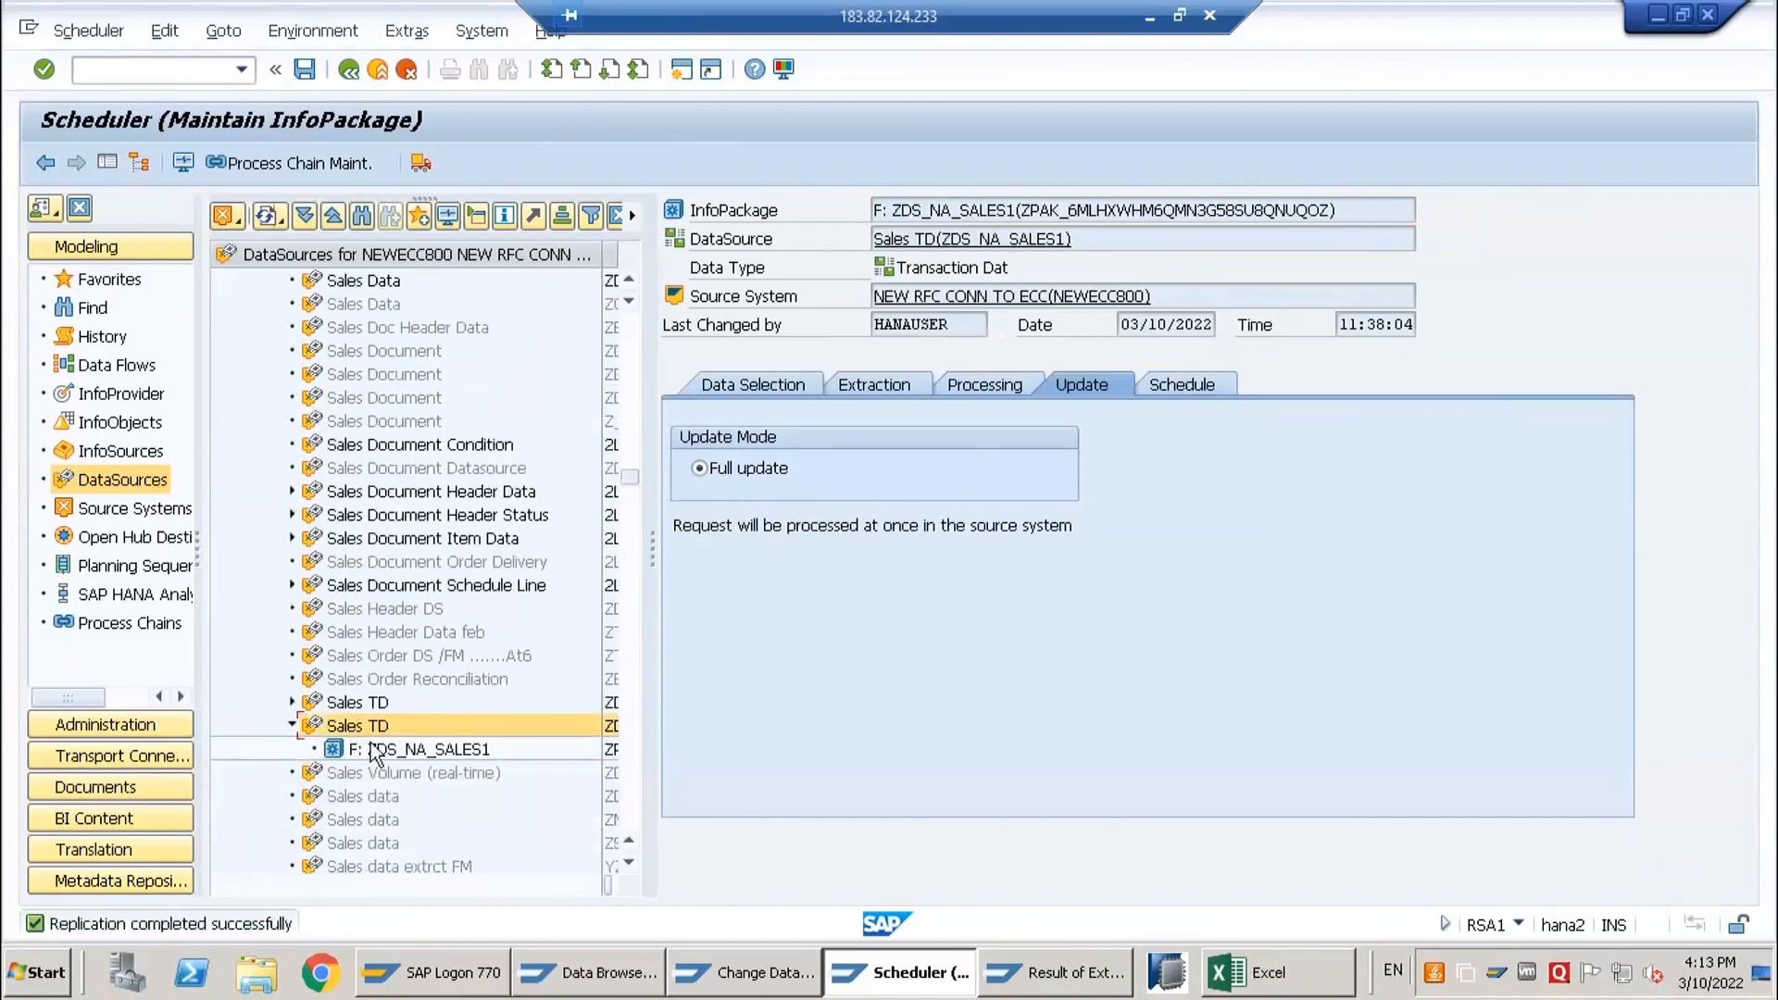
- Restart transaction RSA1 and display the DataSources of the SAP source system NEWECC800
click(159, 72)
text(/nrsa1)
key(Return)
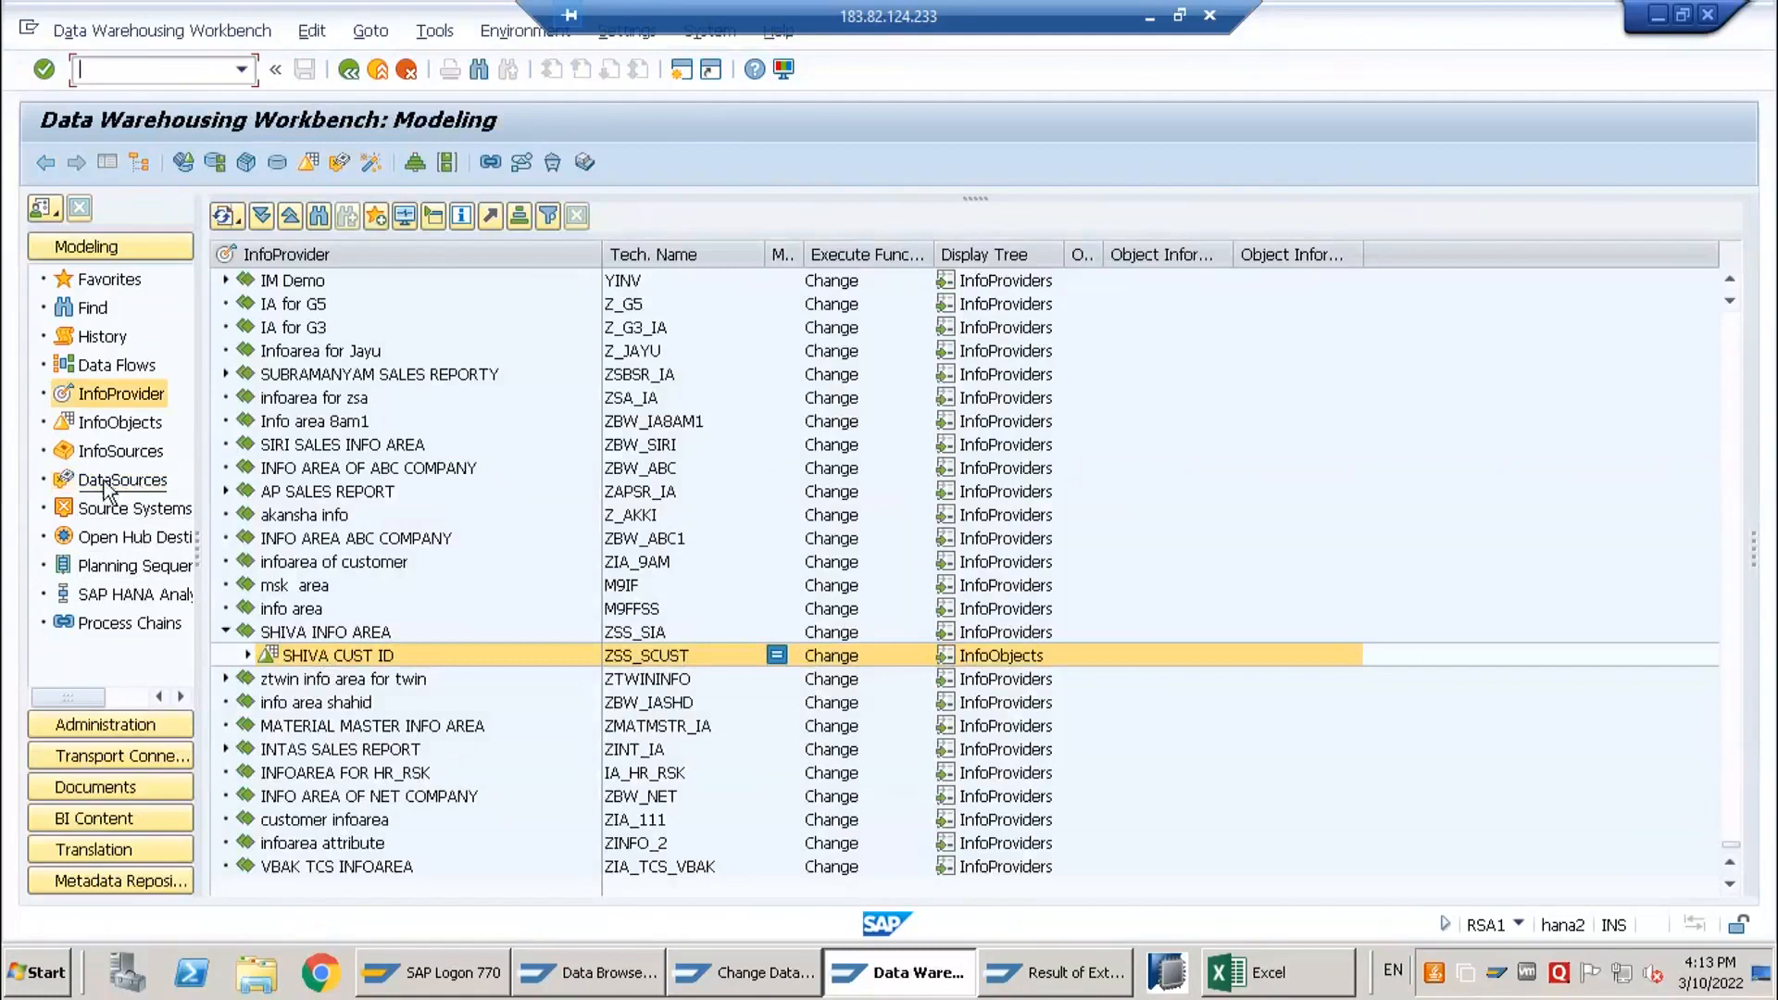
click(111, 479)
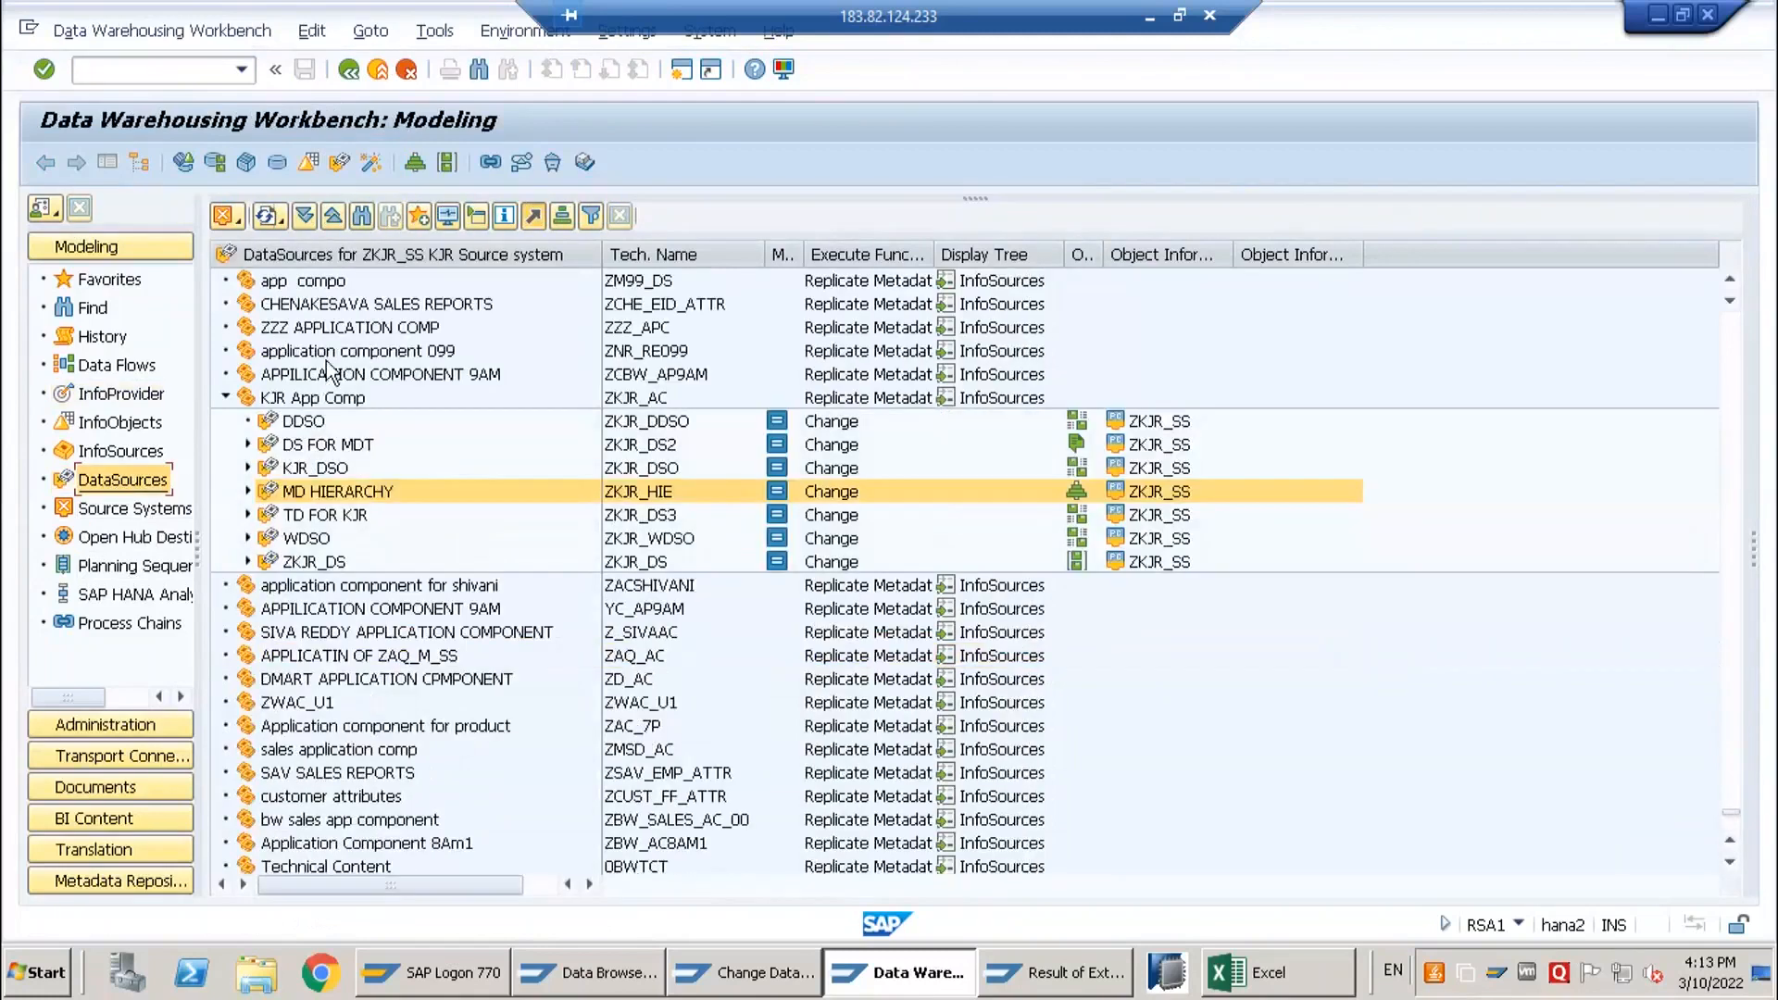
click(237, 219)
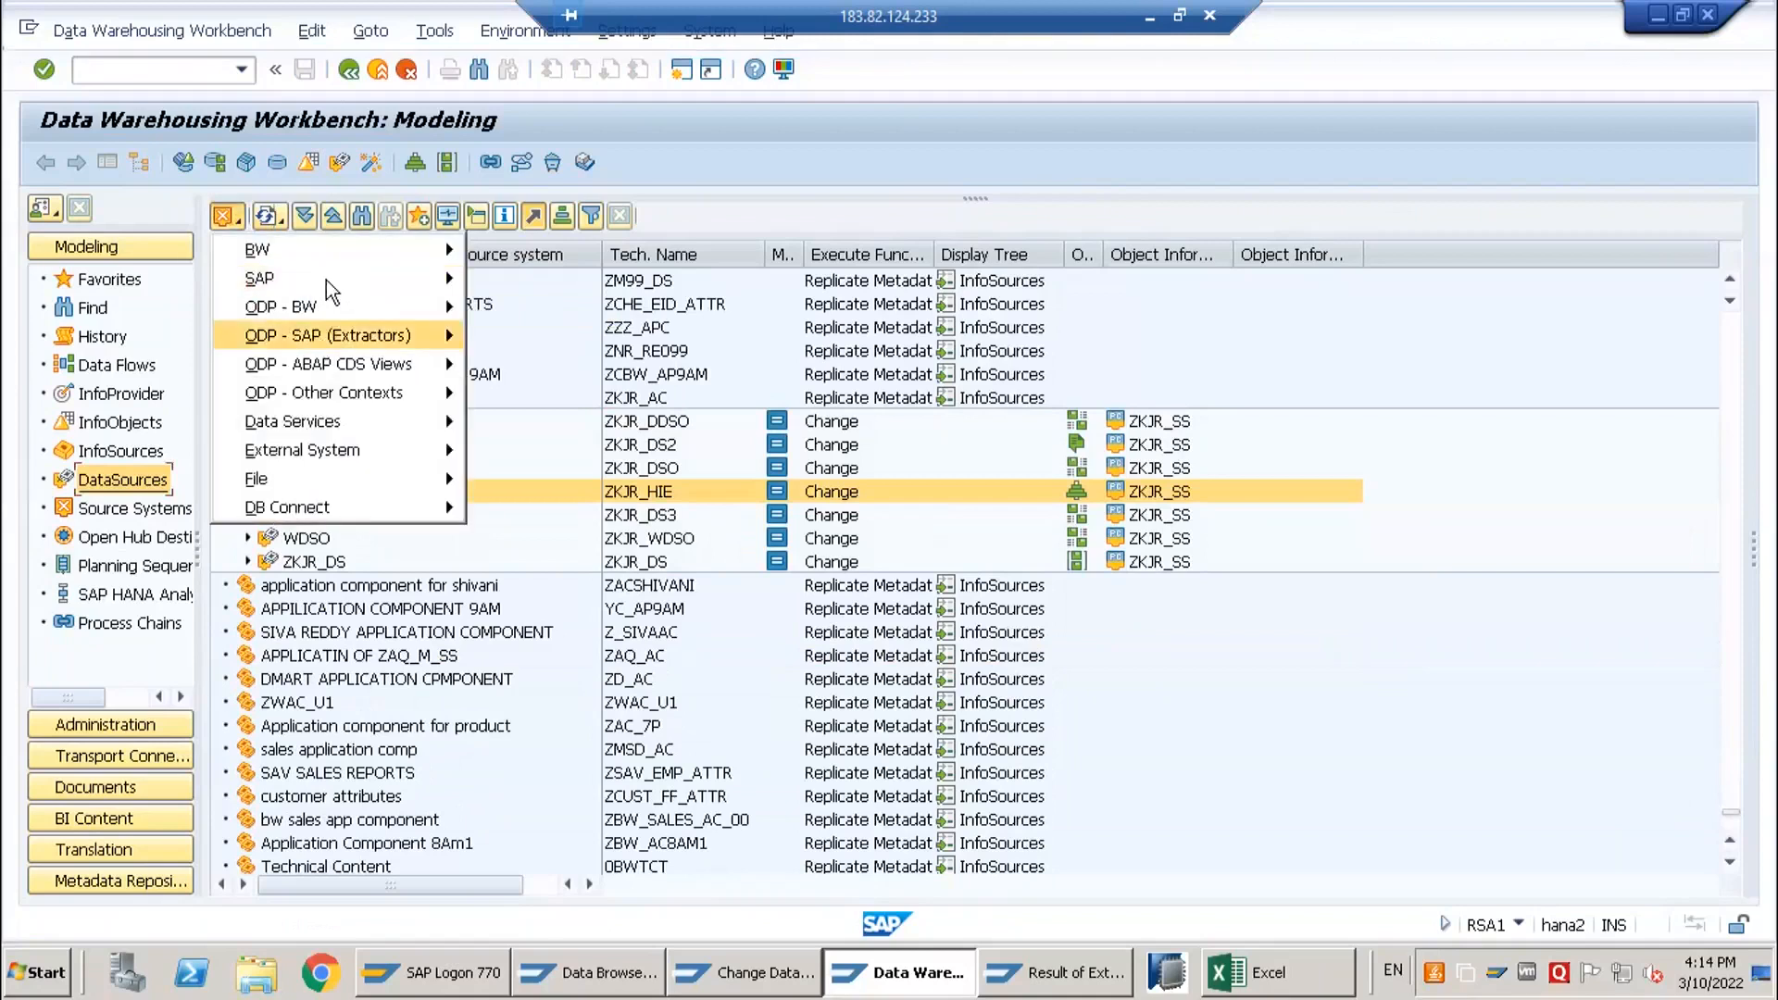
mouse_move(326, 280)
click(525, 305)
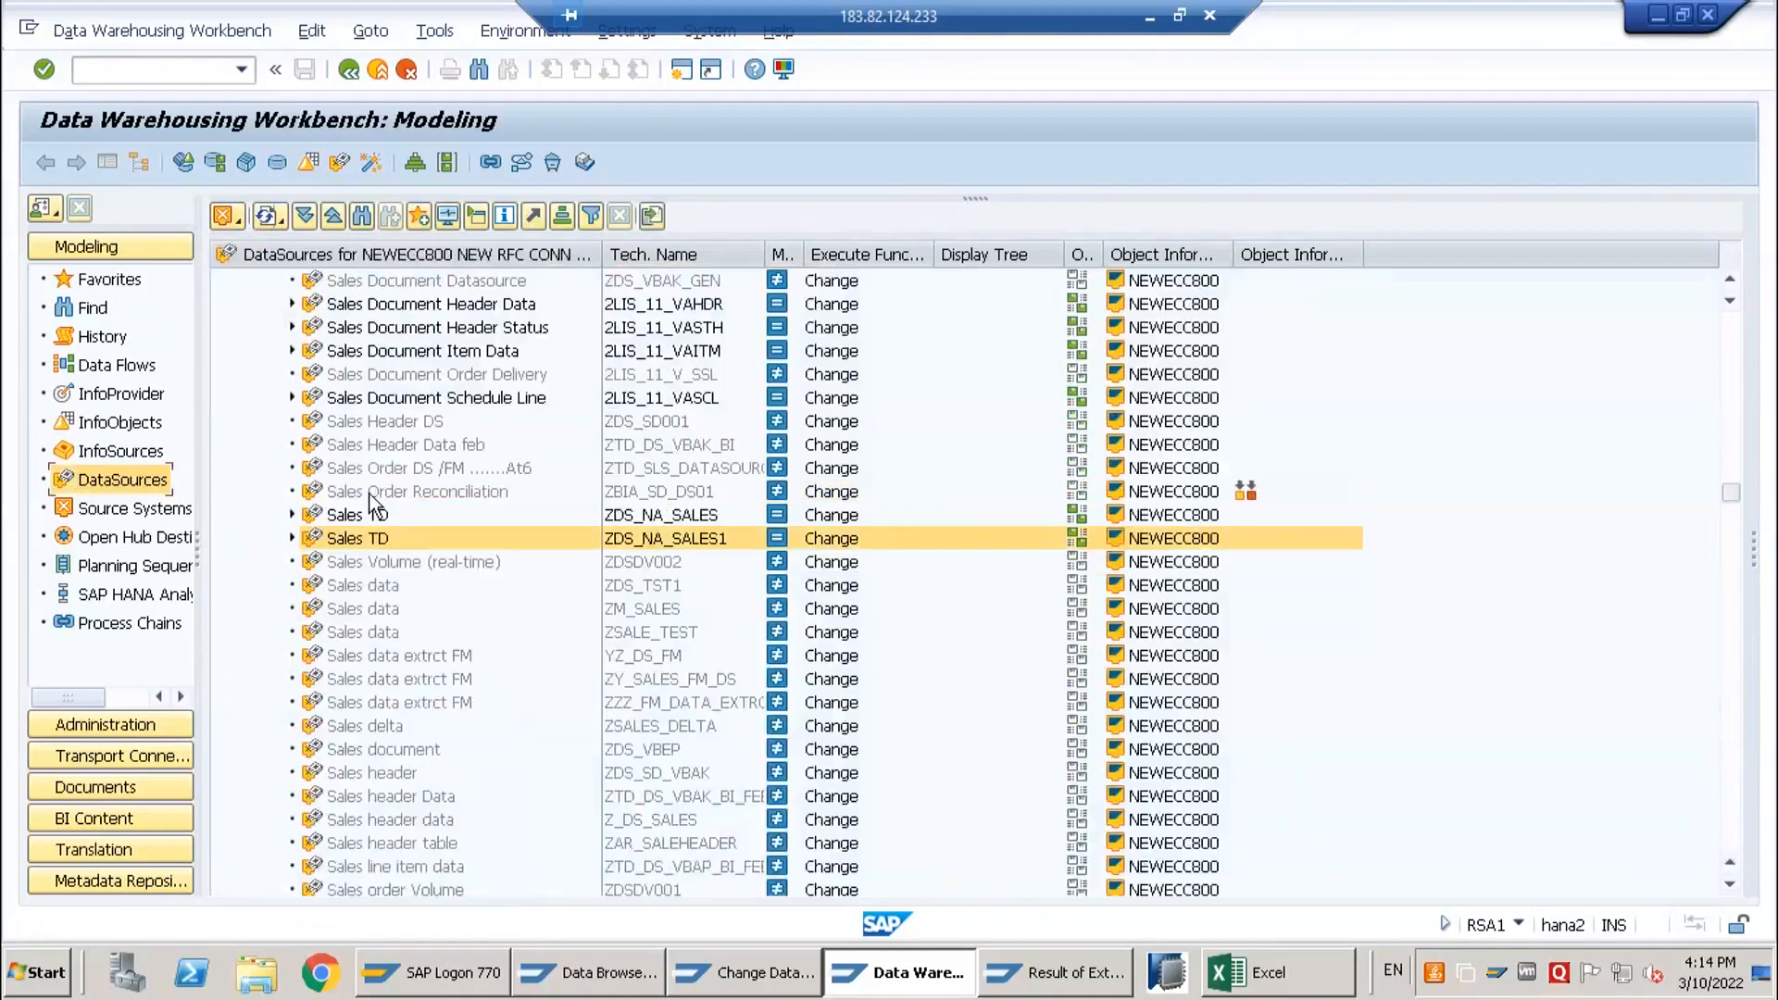
- Set InfoPackage F: ZDS_NA_SALES1 to Initialize Delta Process, Initialization with Data Transfer, and start the load immediately
click(291, 538)
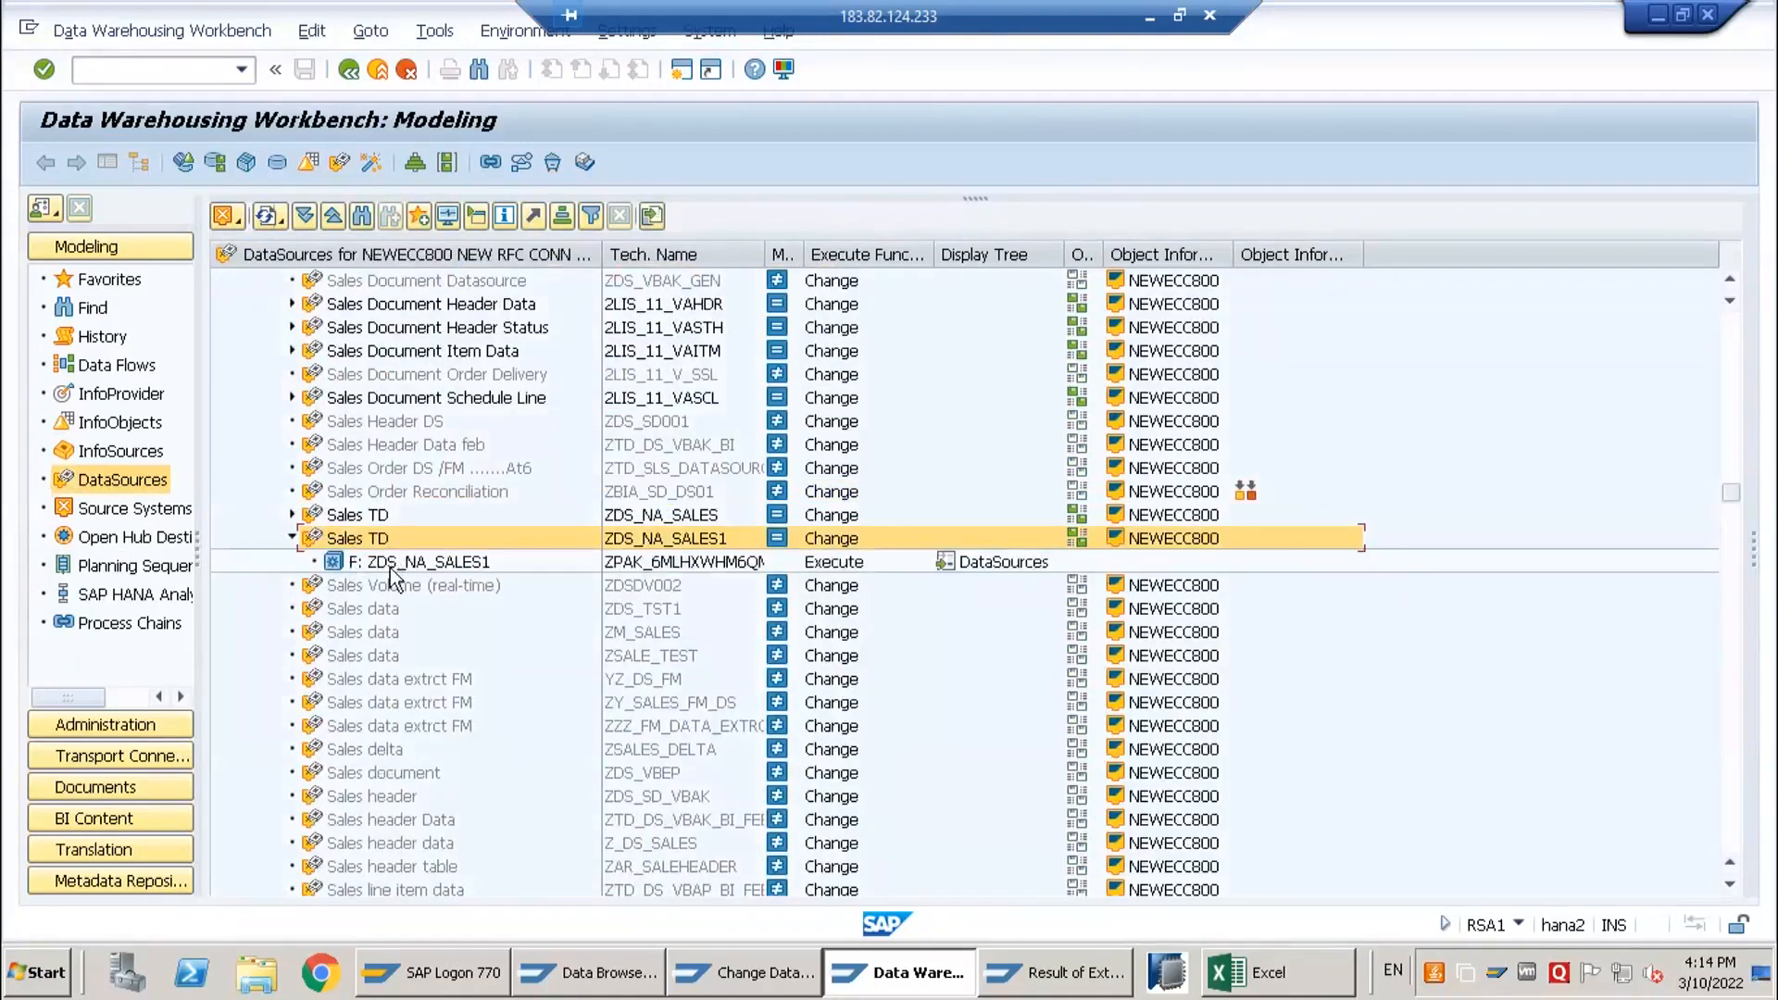
double_click(391, 569)
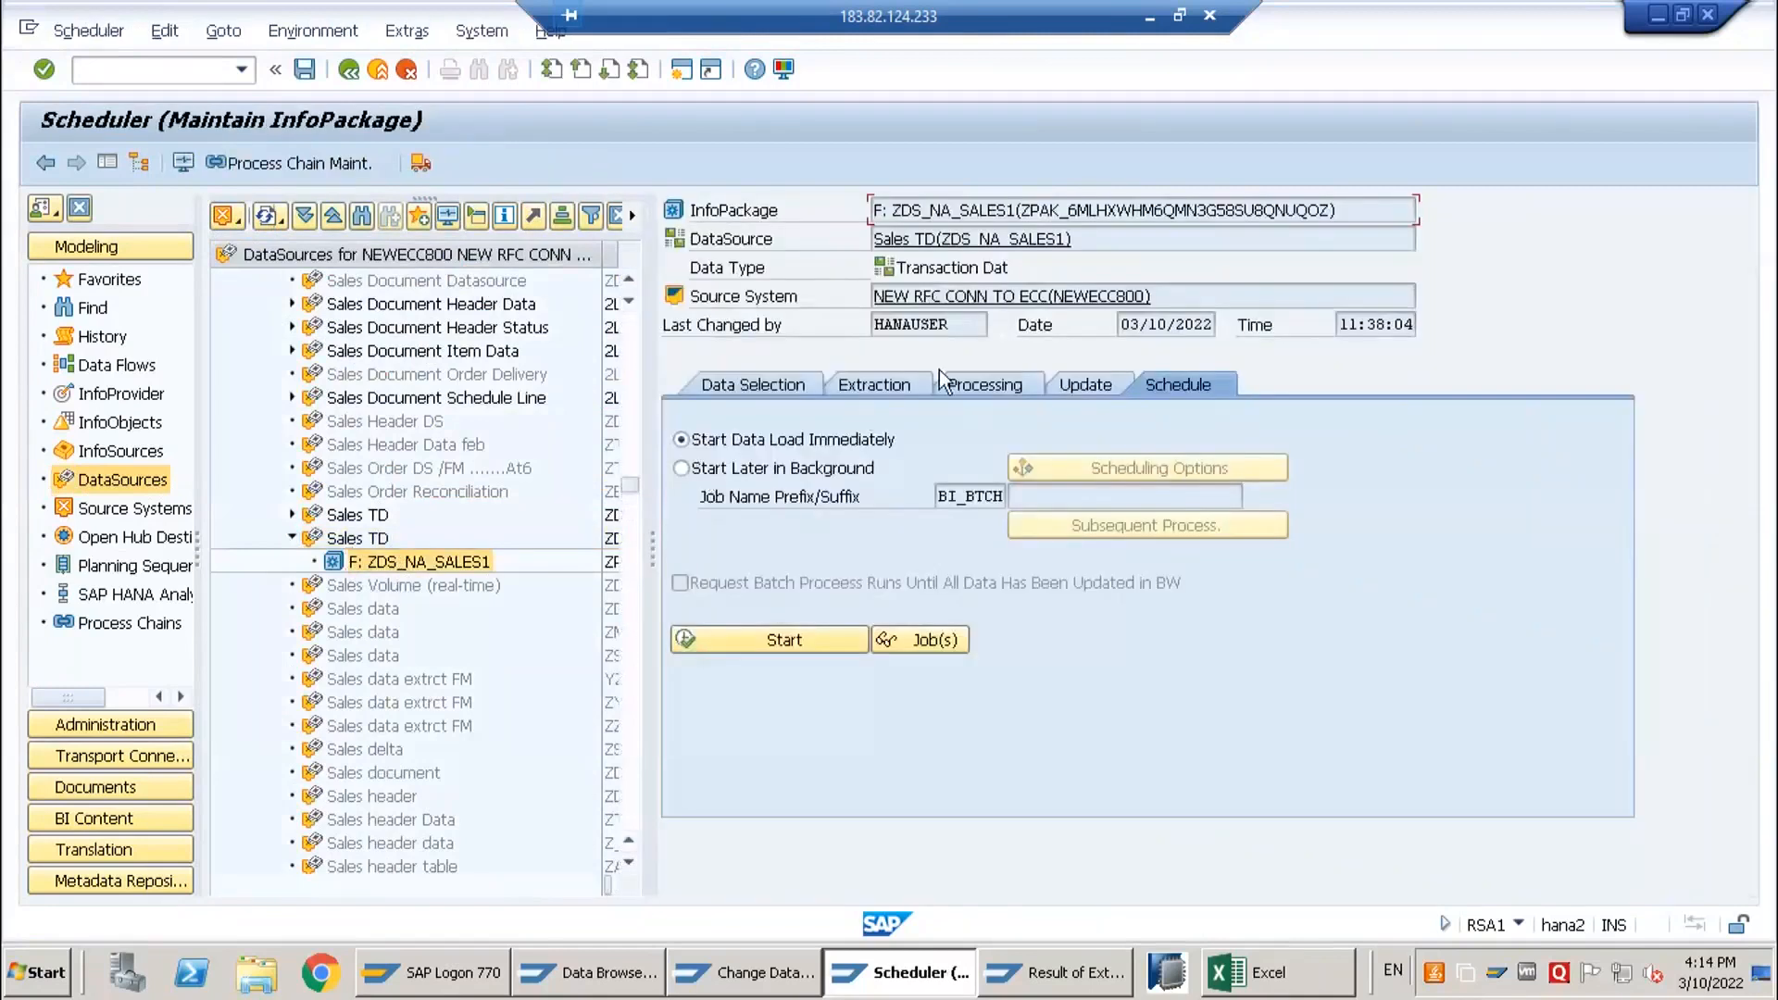
click(1080, 387)
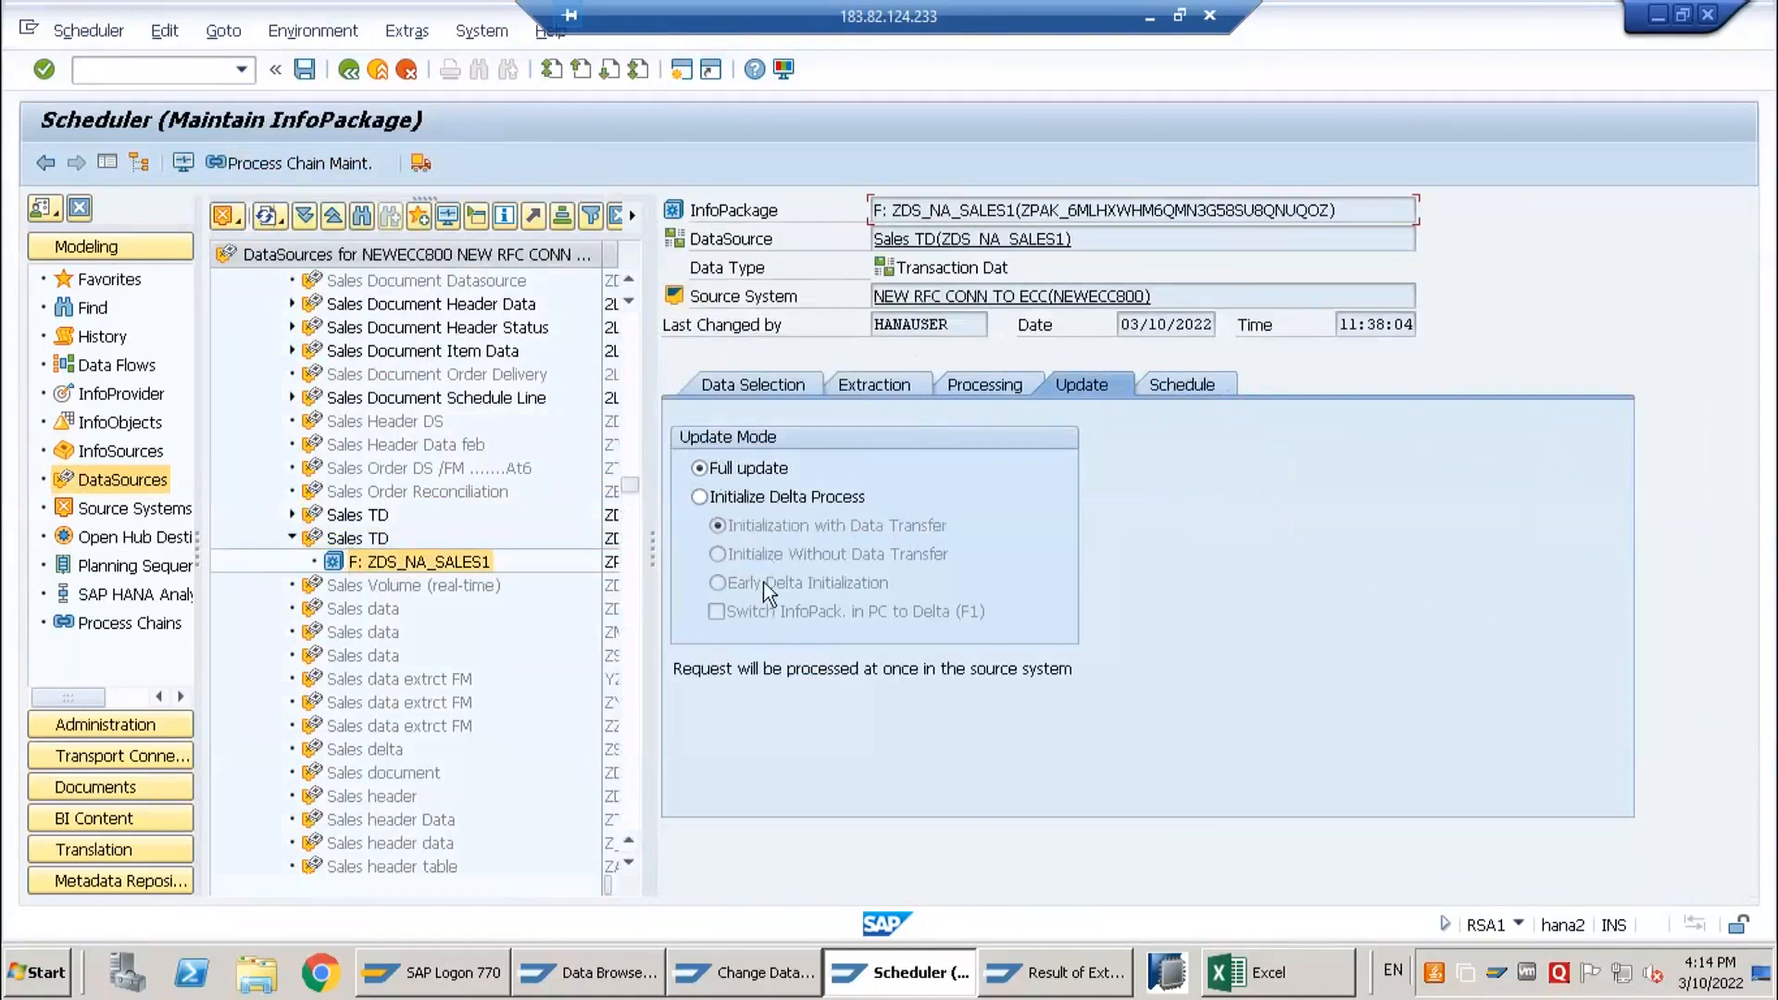
click(320, 541)
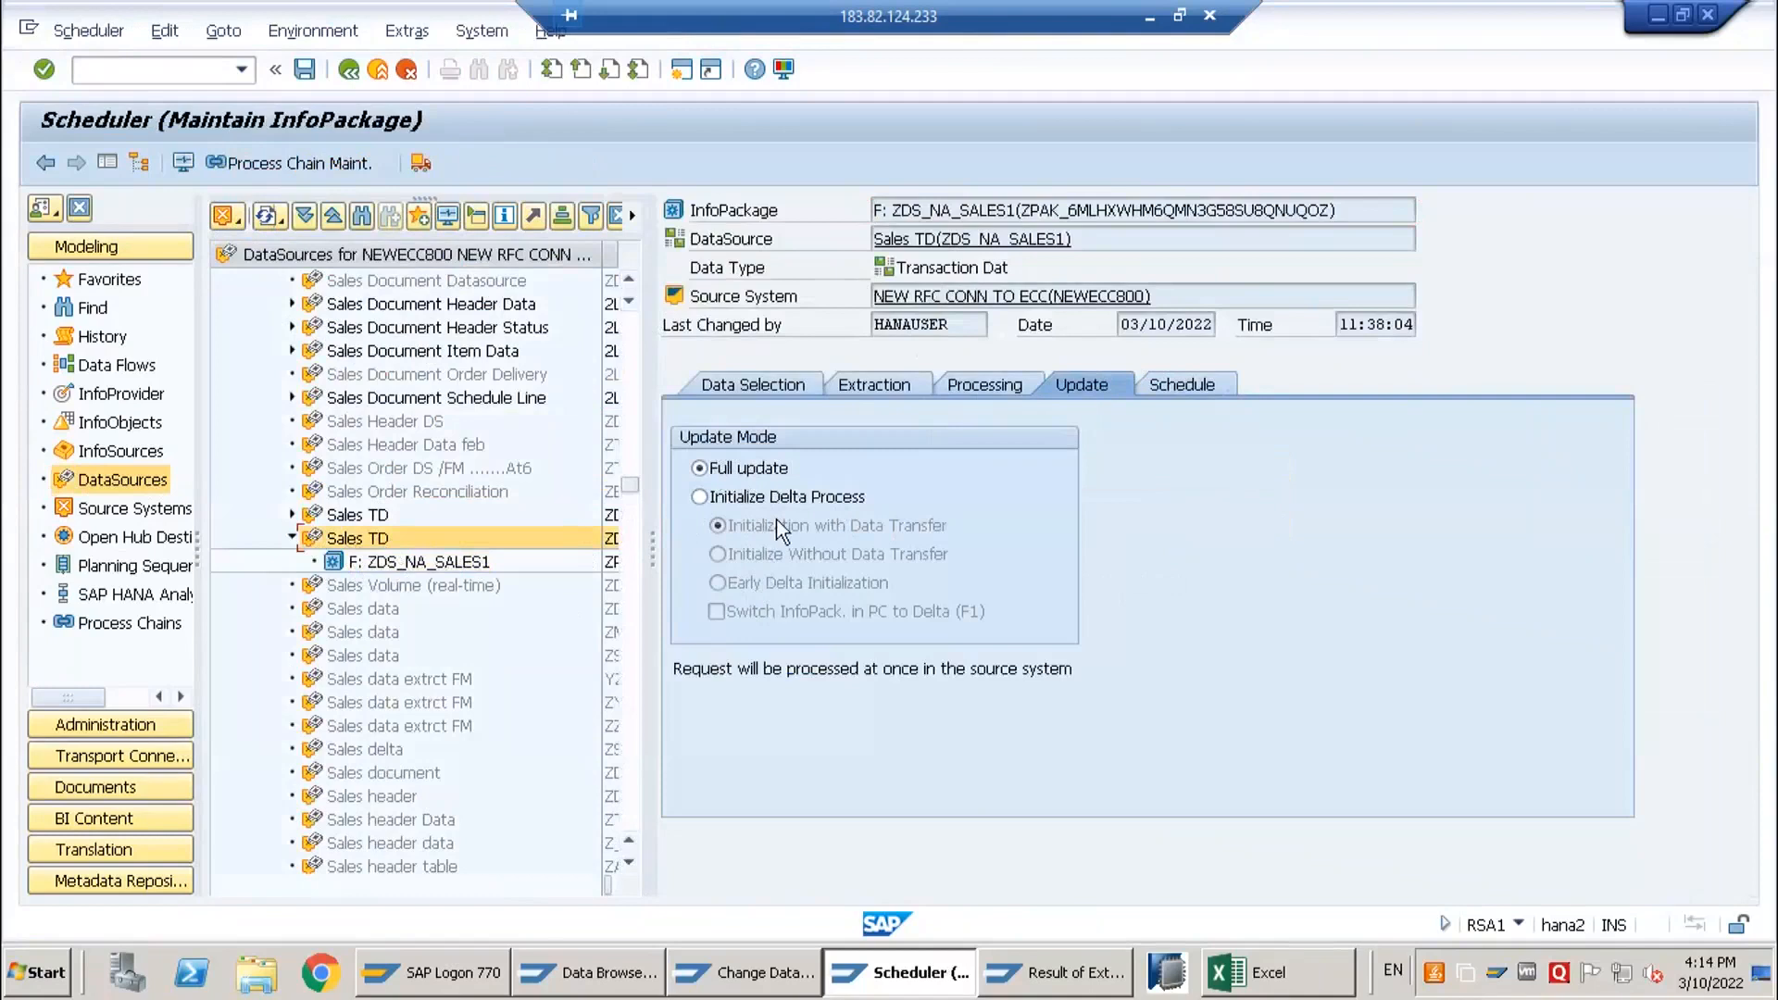
click(699, 498)
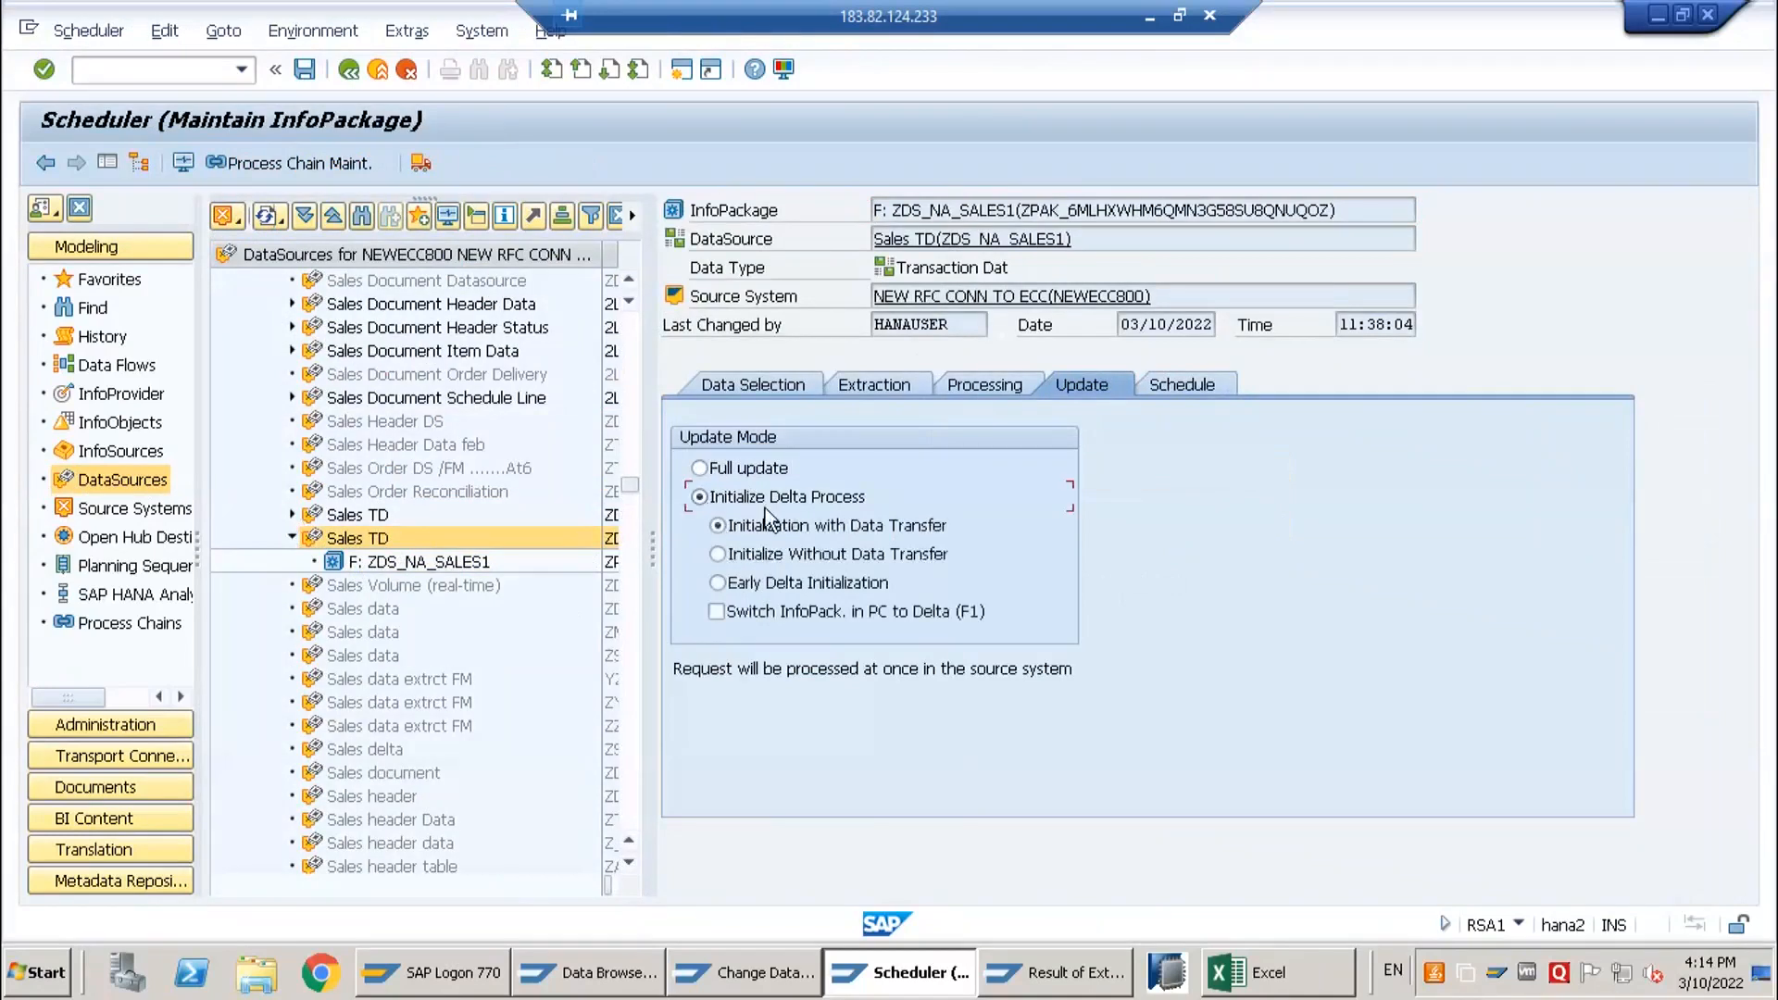
click(1176, 385)
click(800, 634)
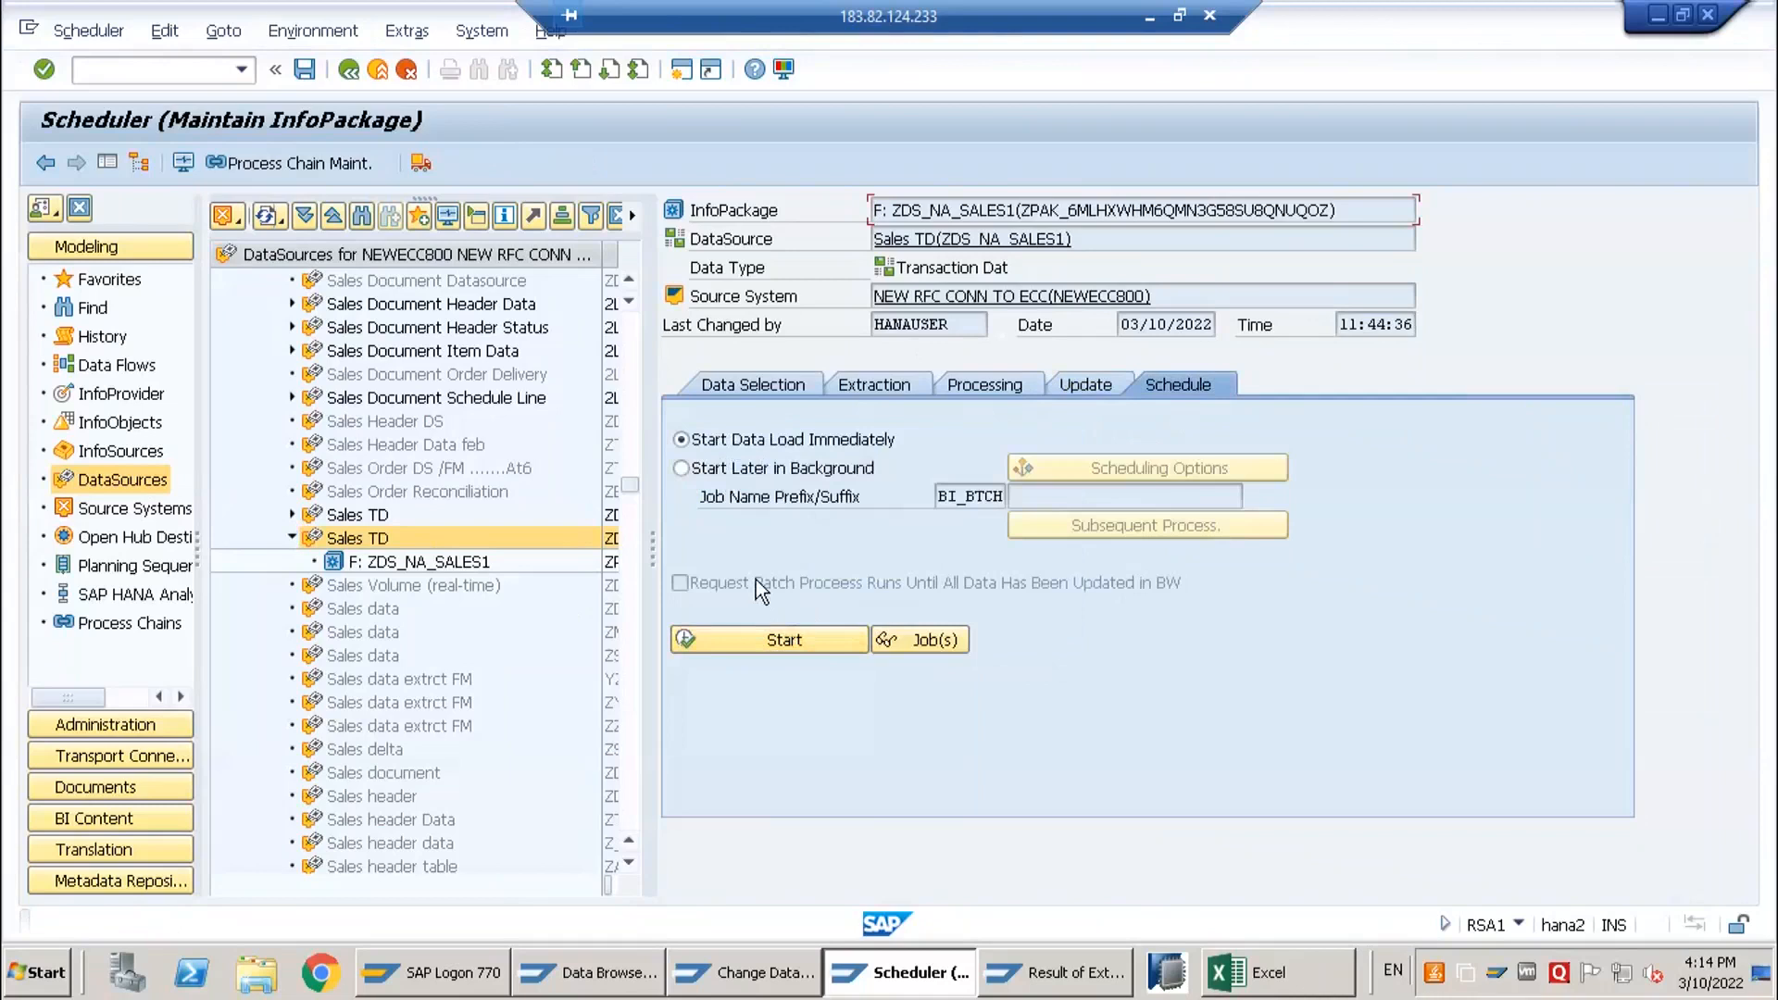
- Check the initialization request's refreshed status in the monitor and the update modes offered by InfoPackage F: ZDS_NA_SALES1
click(184, 163)
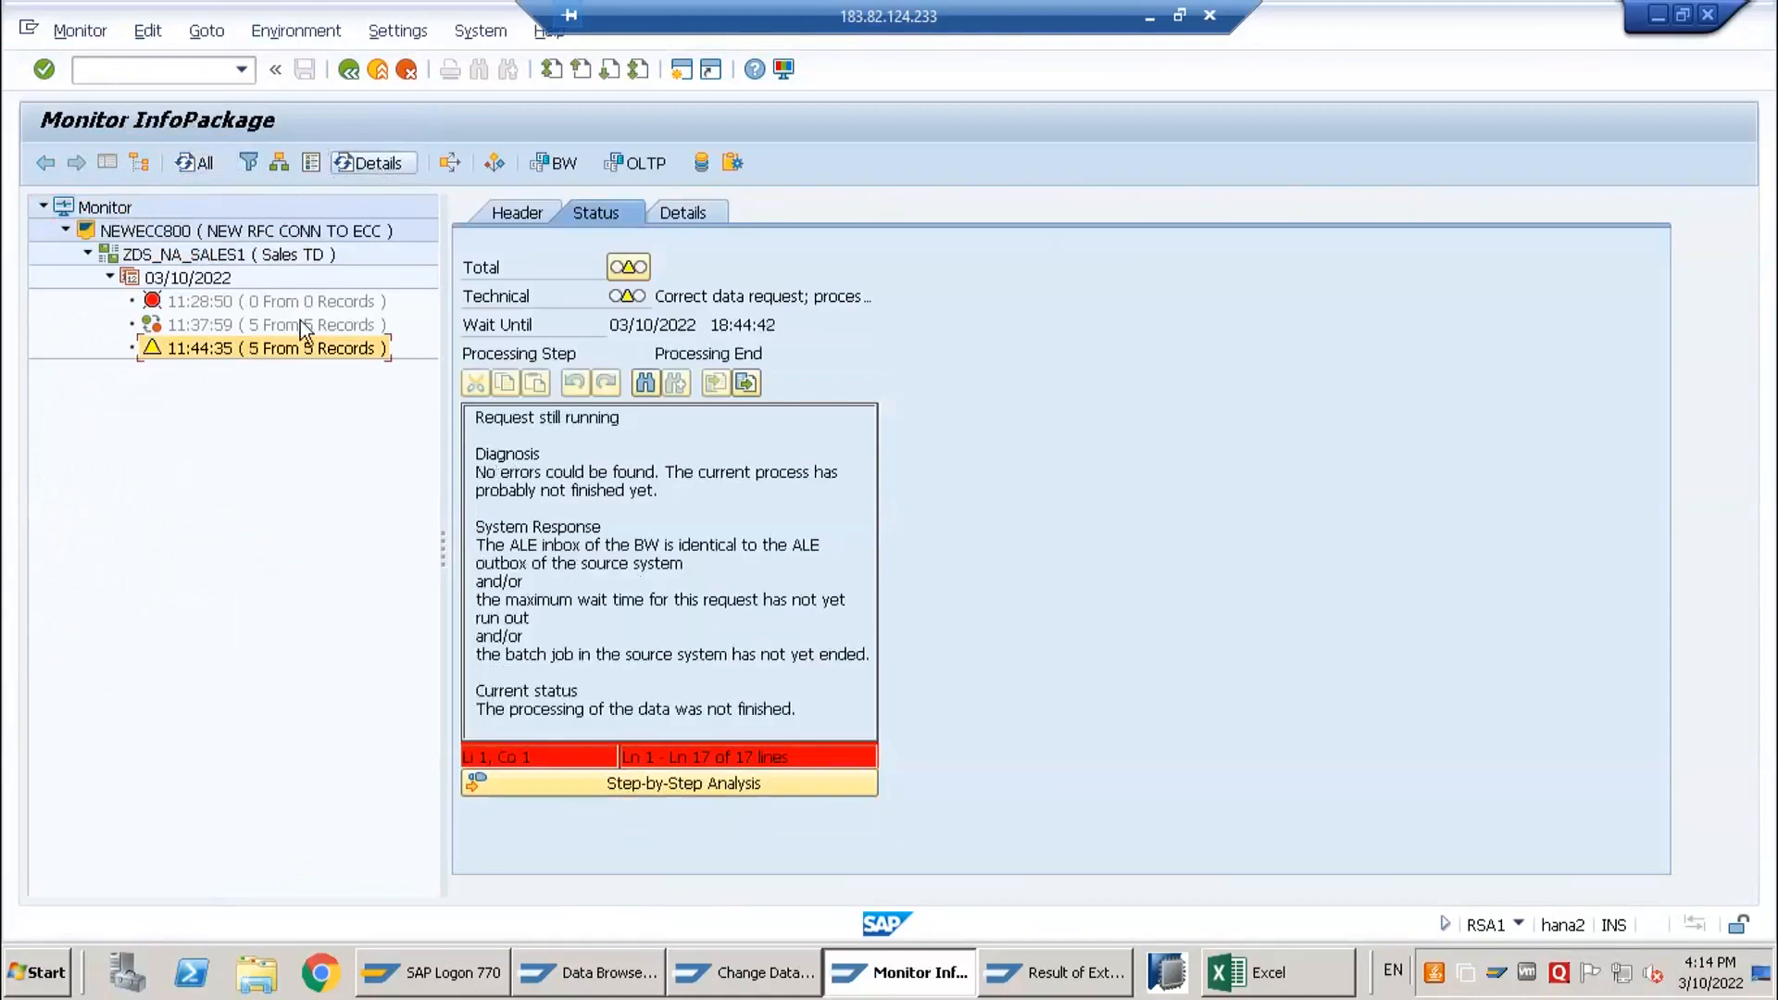
click(352, 163)
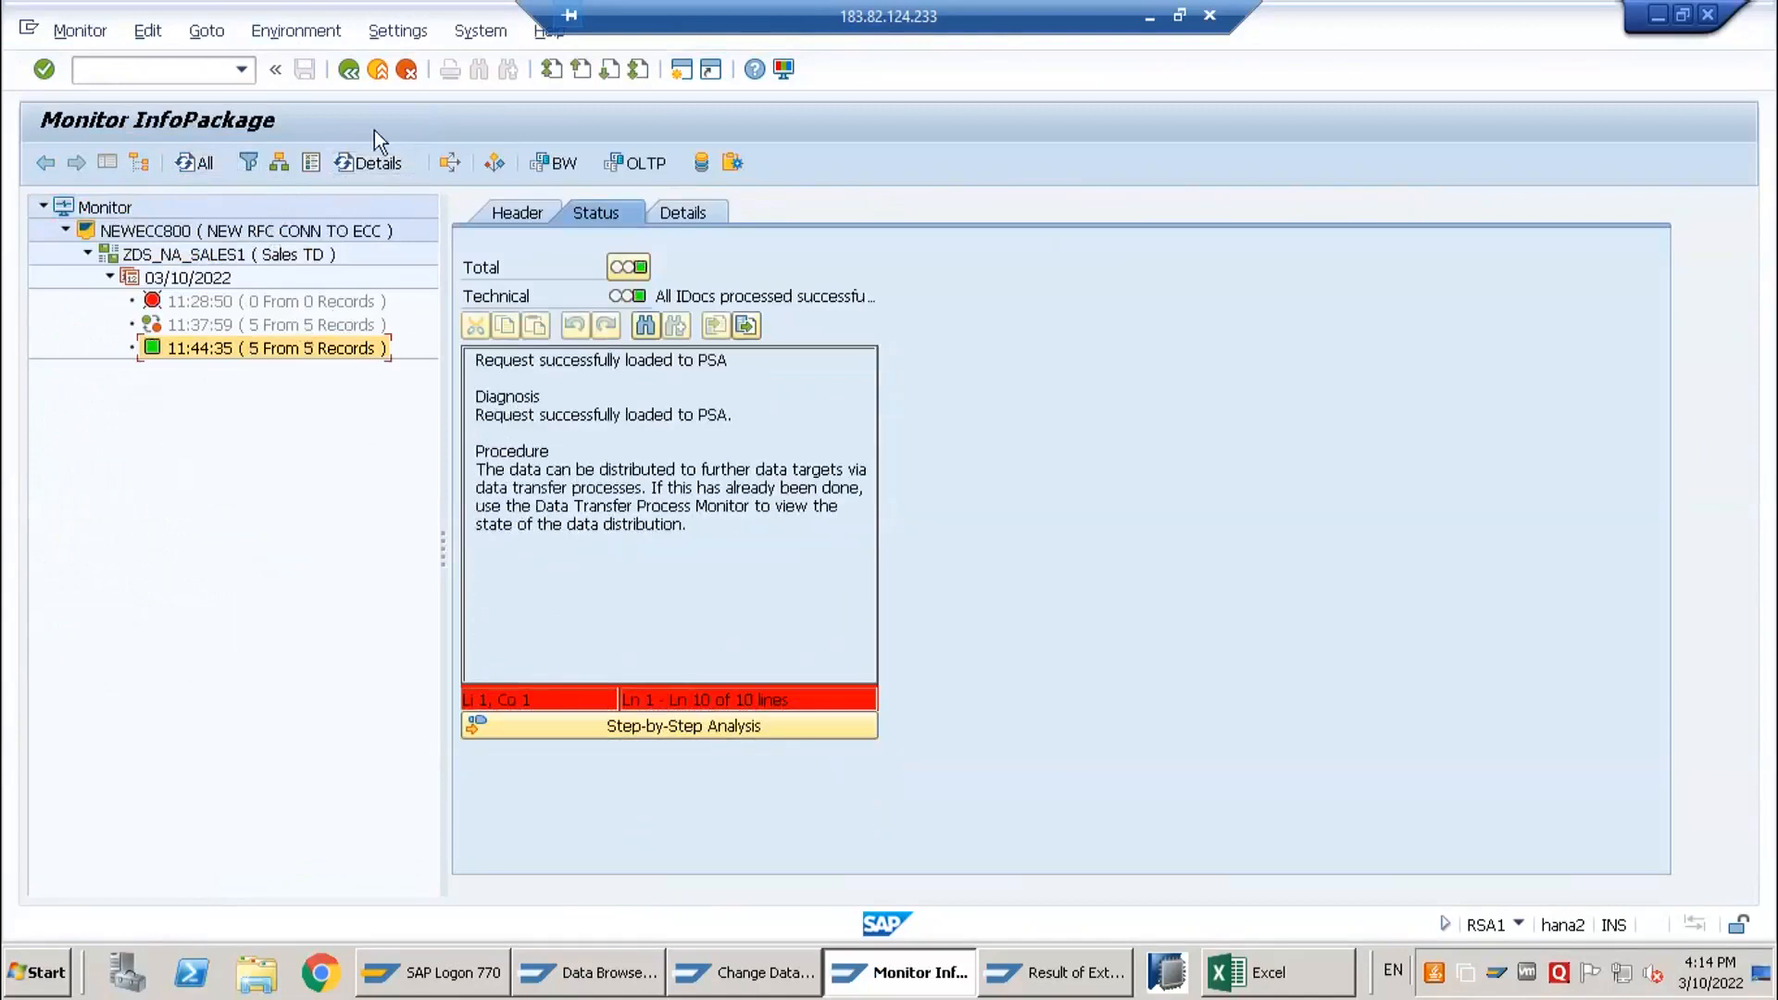
click(346, 72)
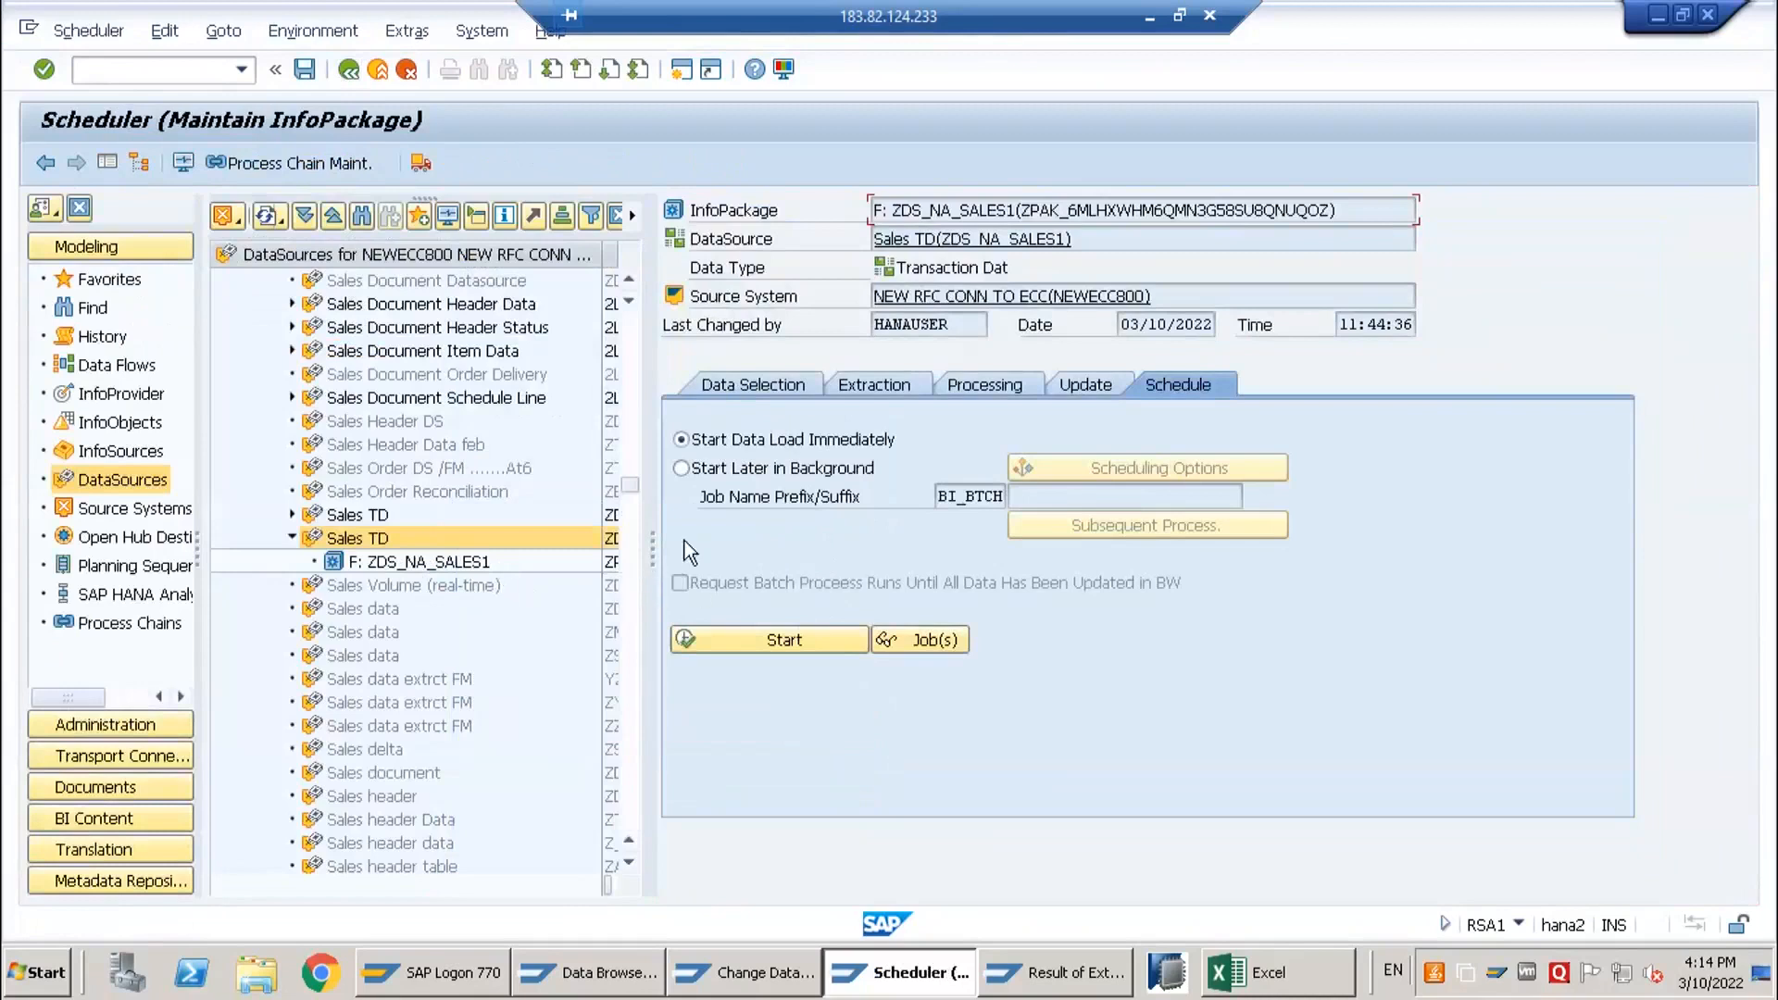
click(404, 563)
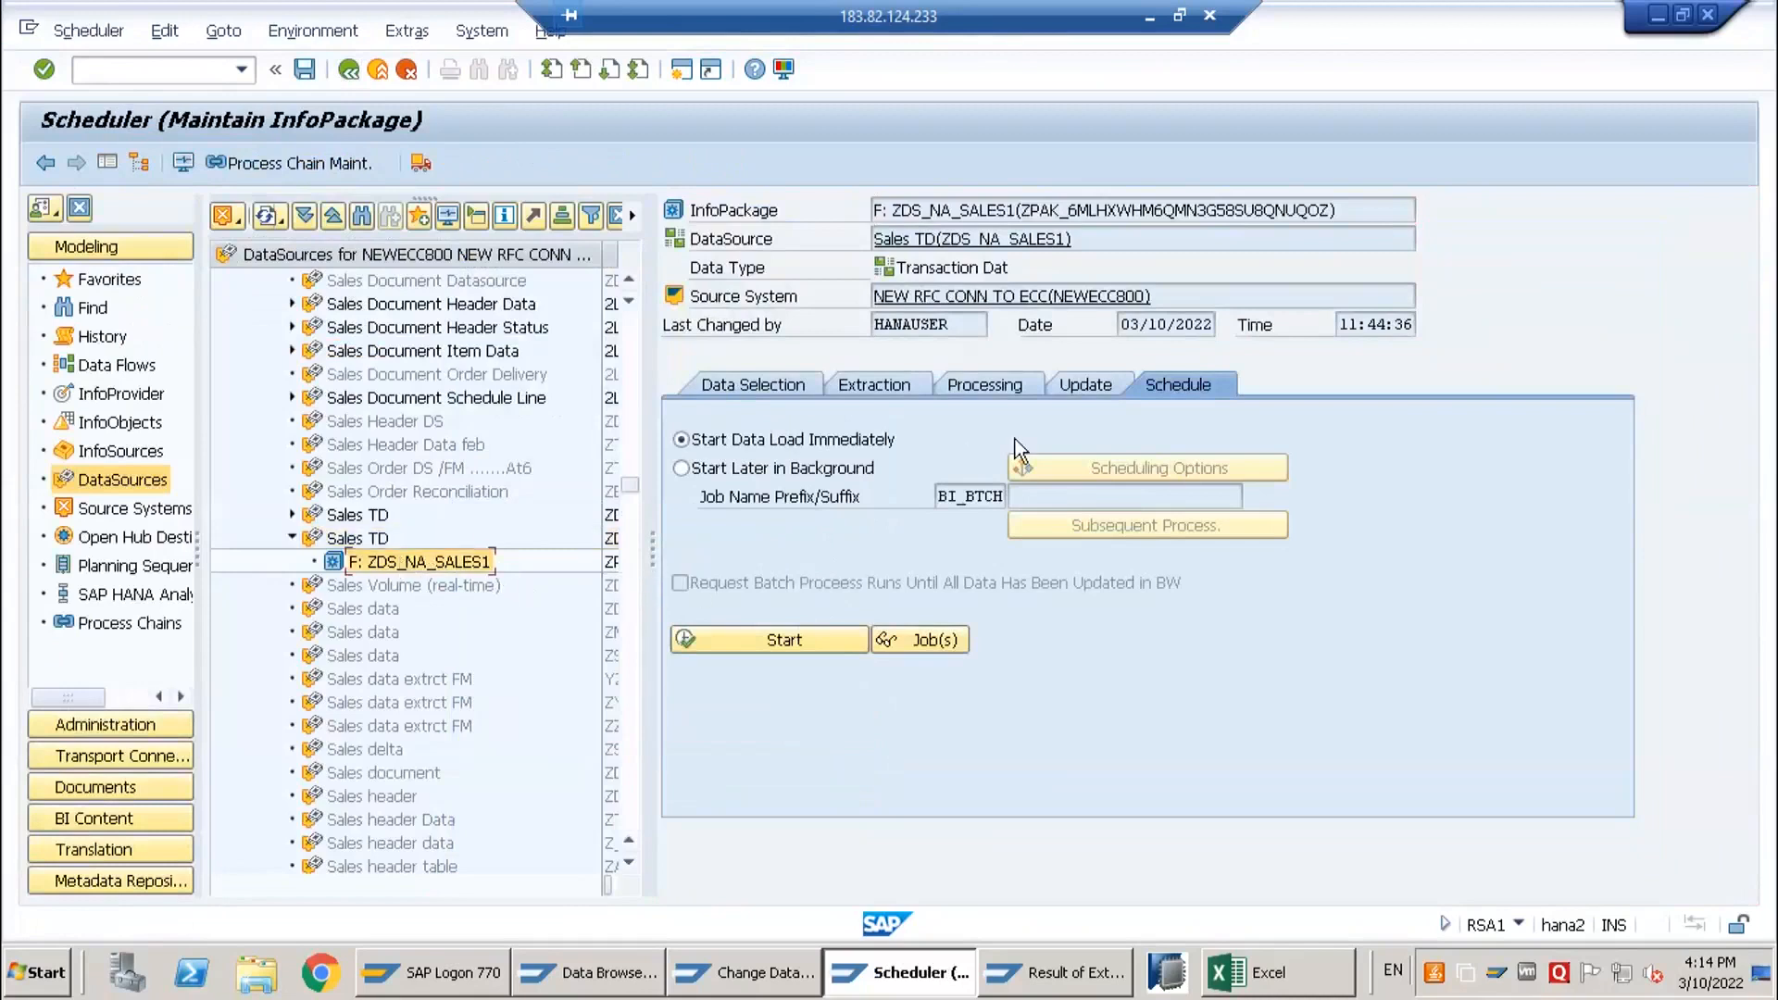
click(1086, 387)
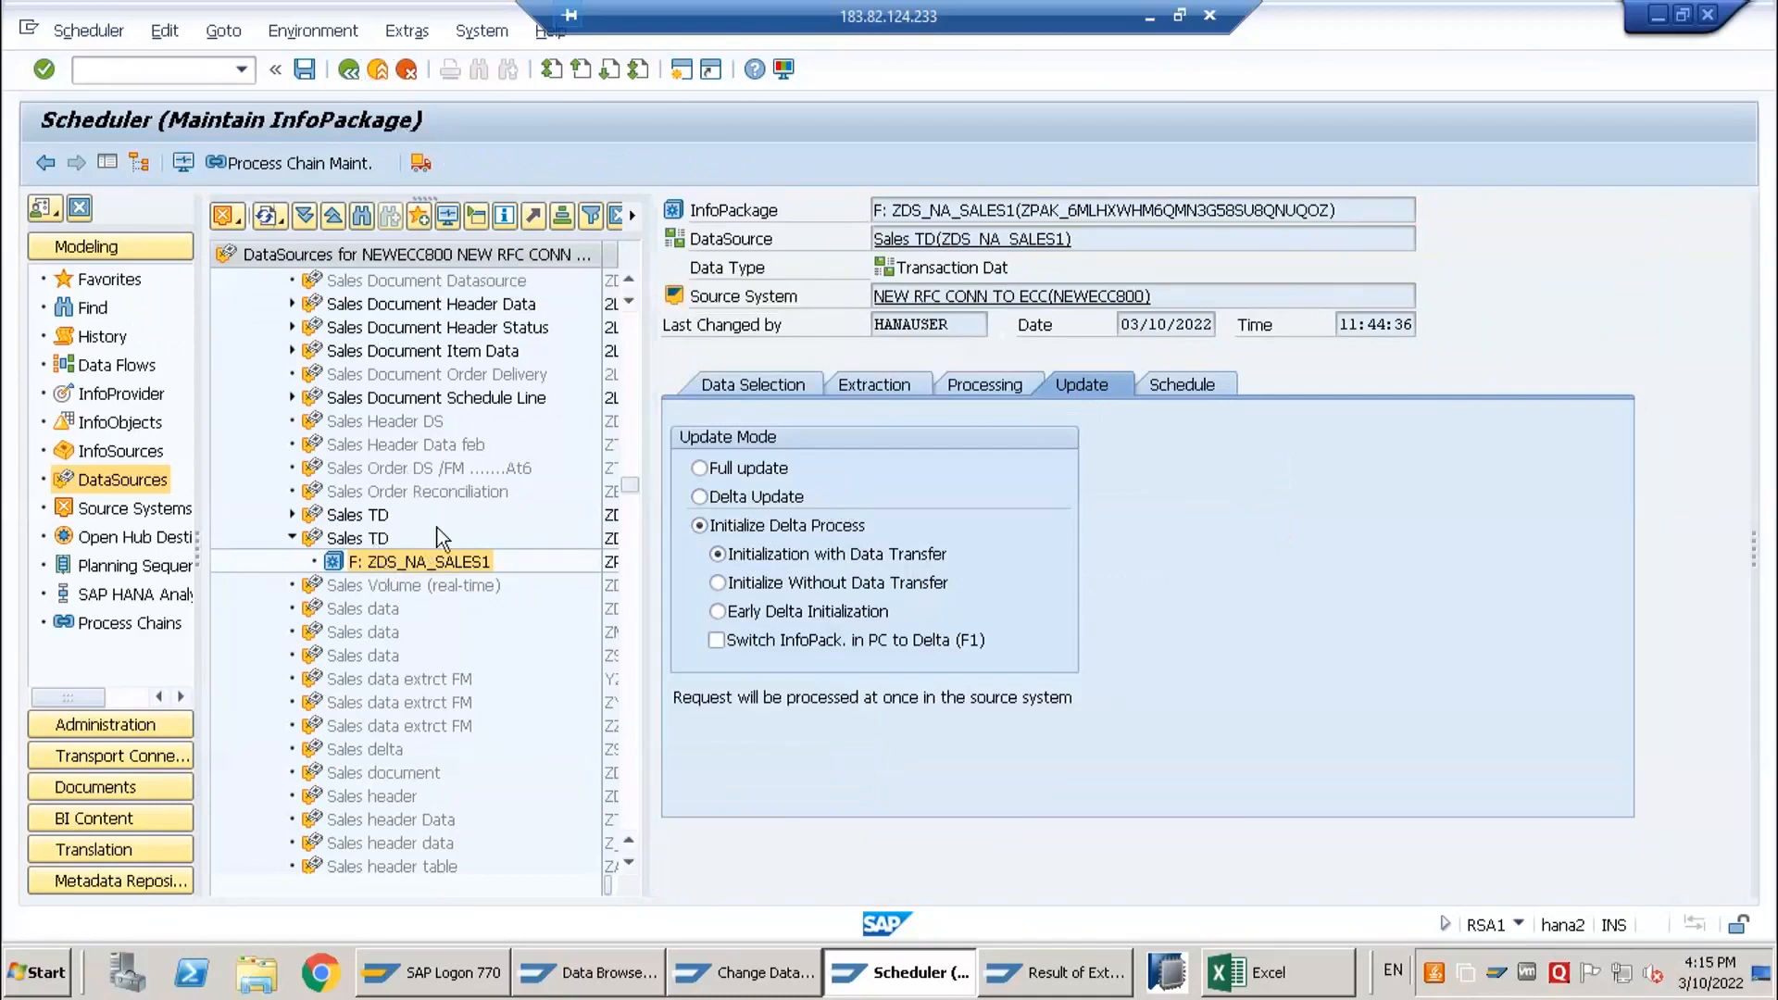
- Create an InfoPackage described as D: ZDS_NA_SALES1 for DataSource ZDS_NA_SALES1
key(F3)
click(633, 542)
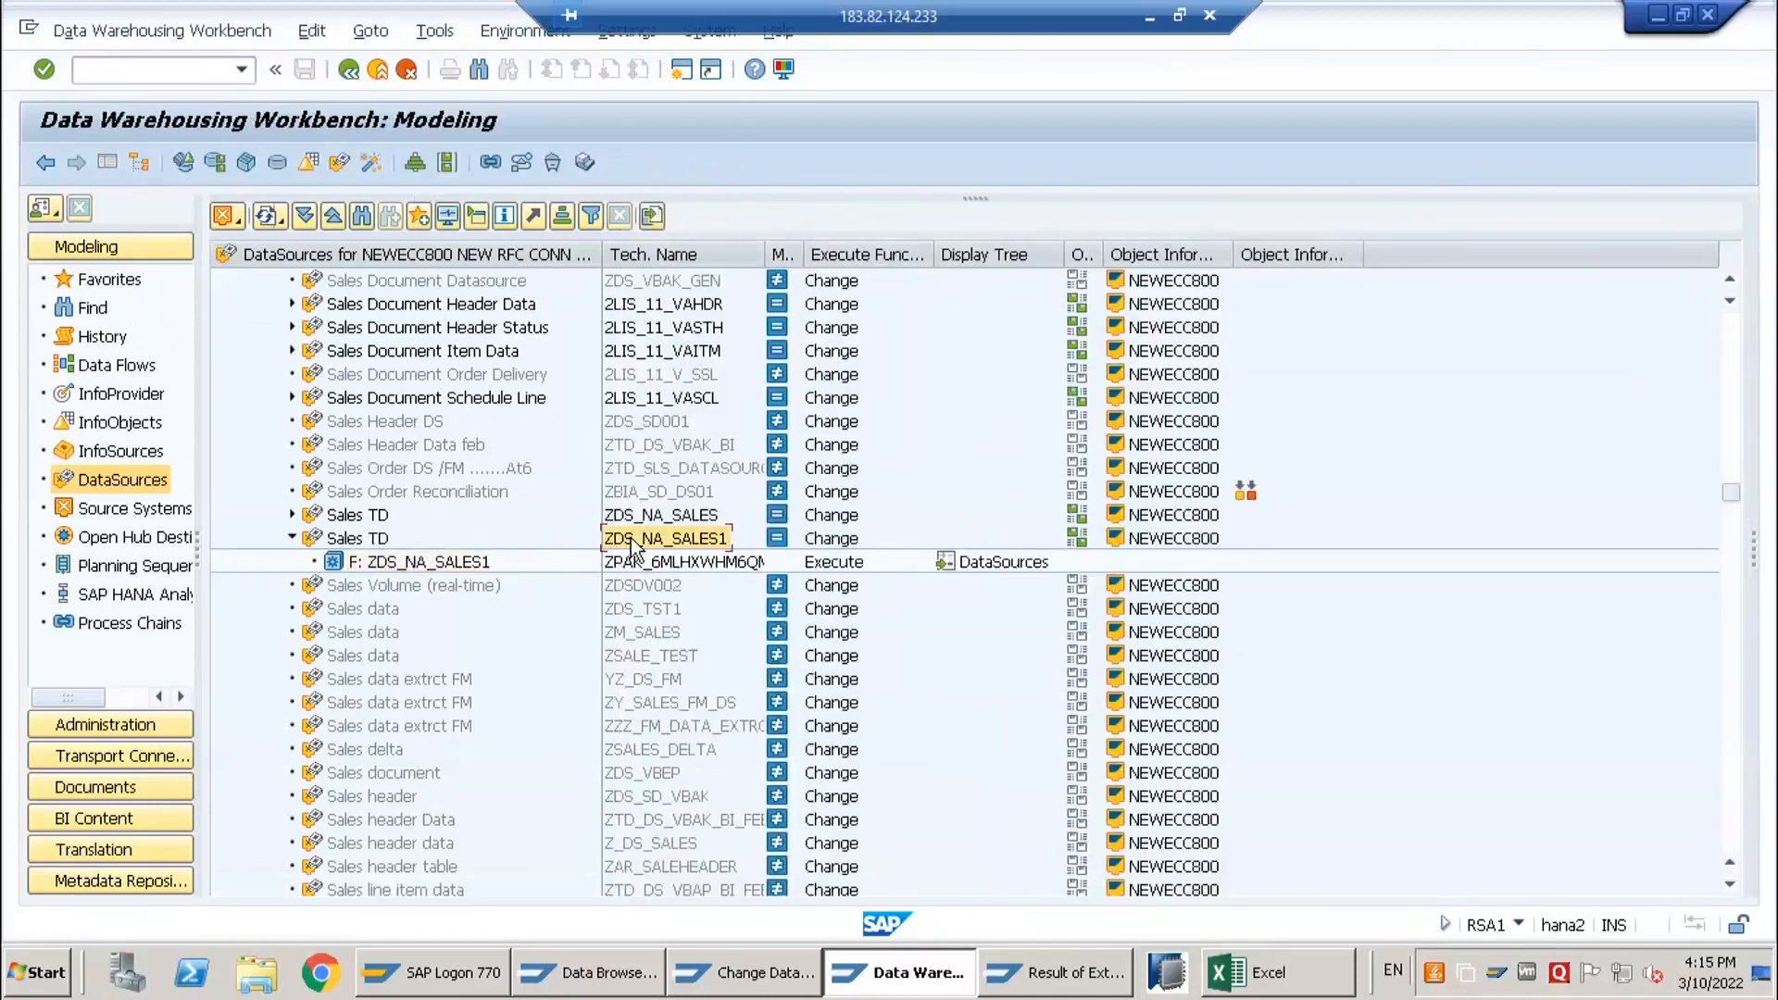
right_click(382, 546)
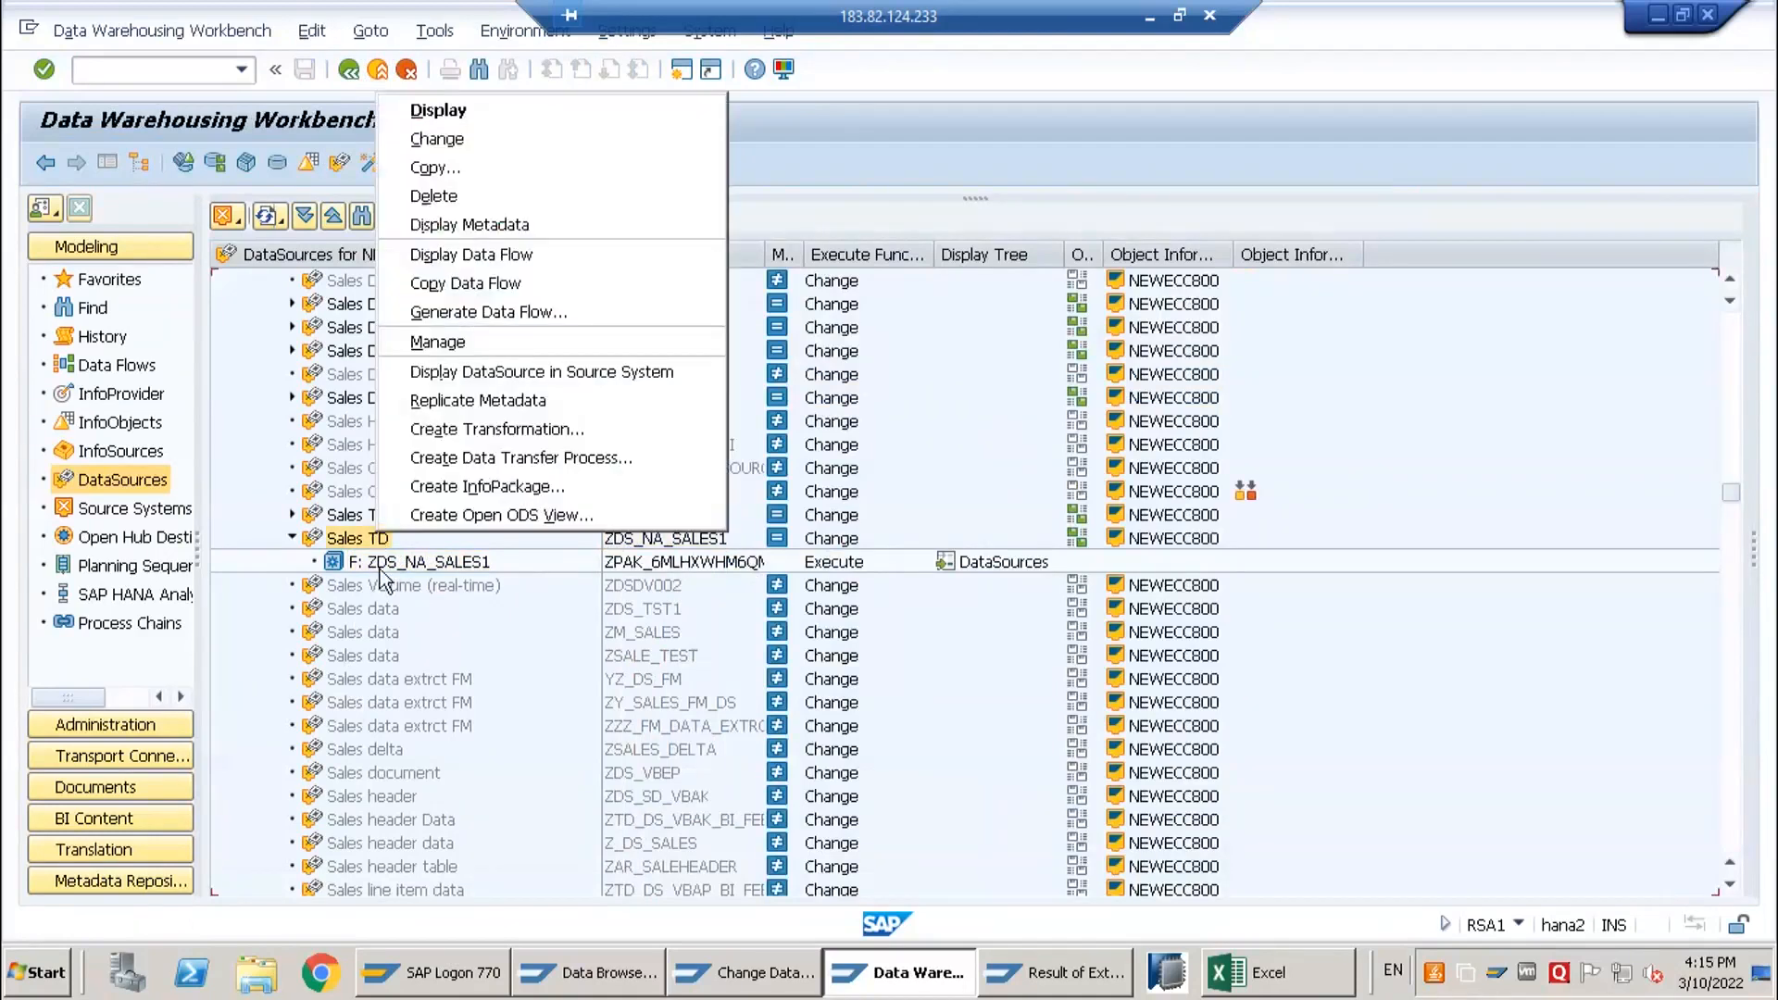
click(464, 487)
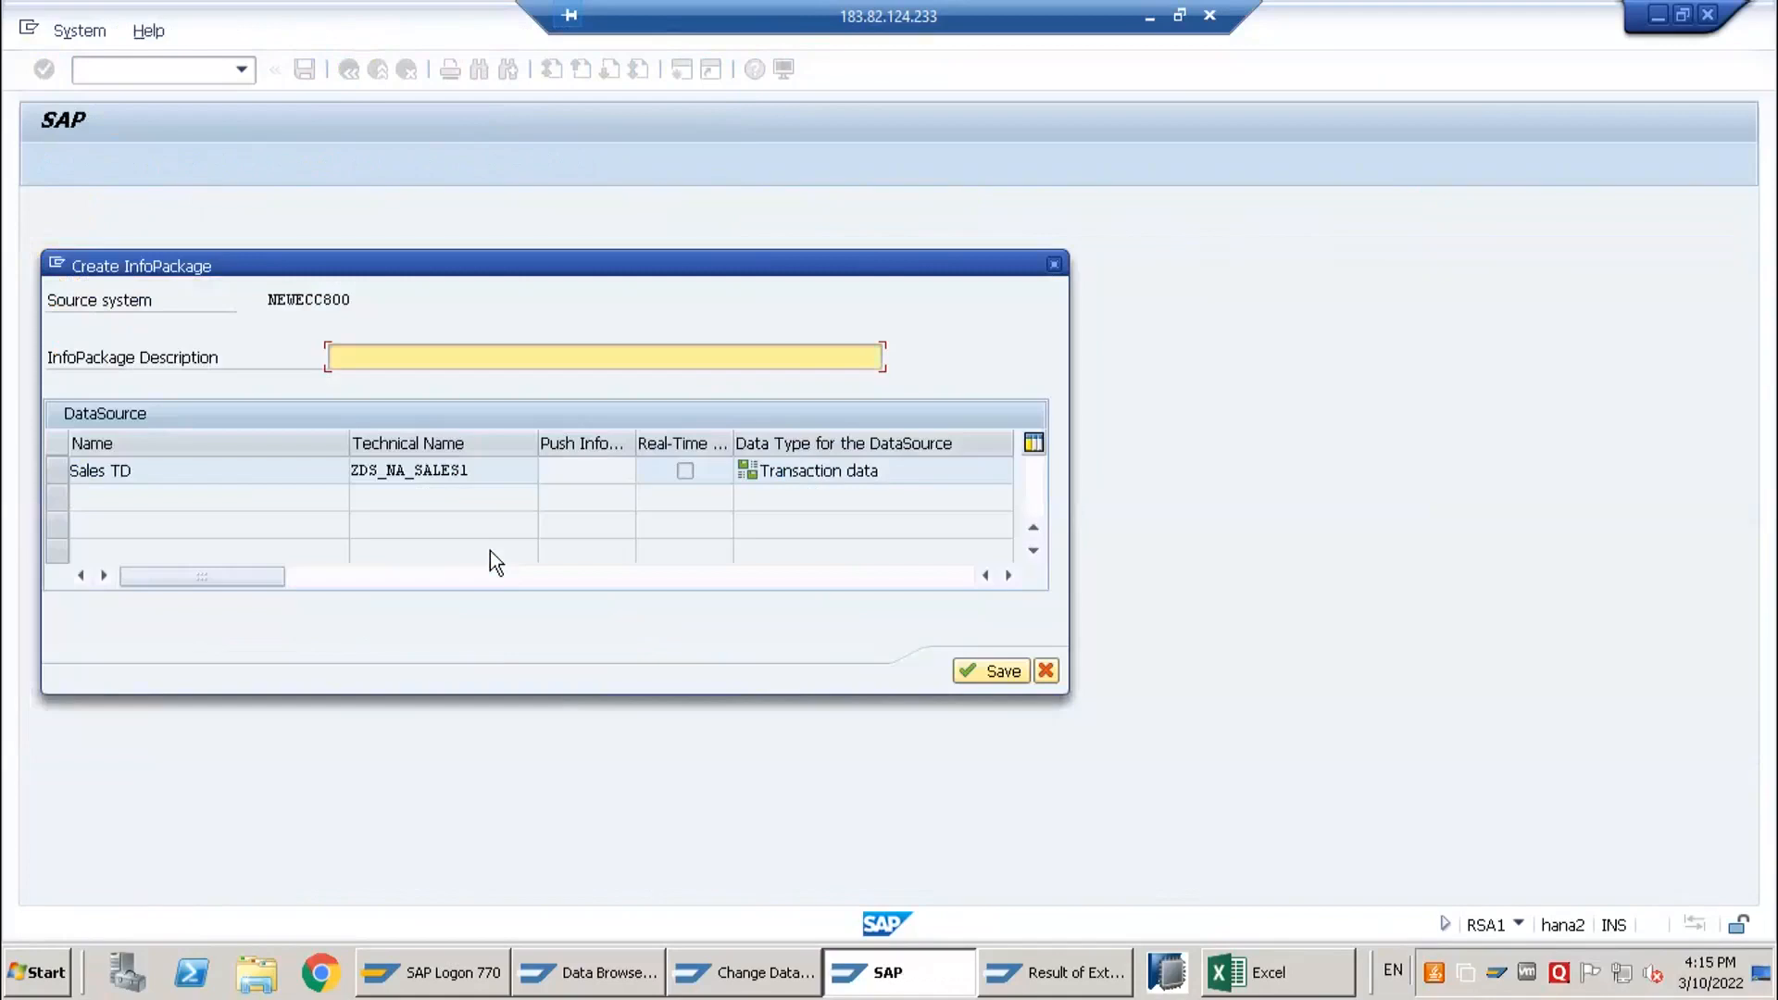
text(D:)
text(ZDS_NA_SALES1)
key(Return)
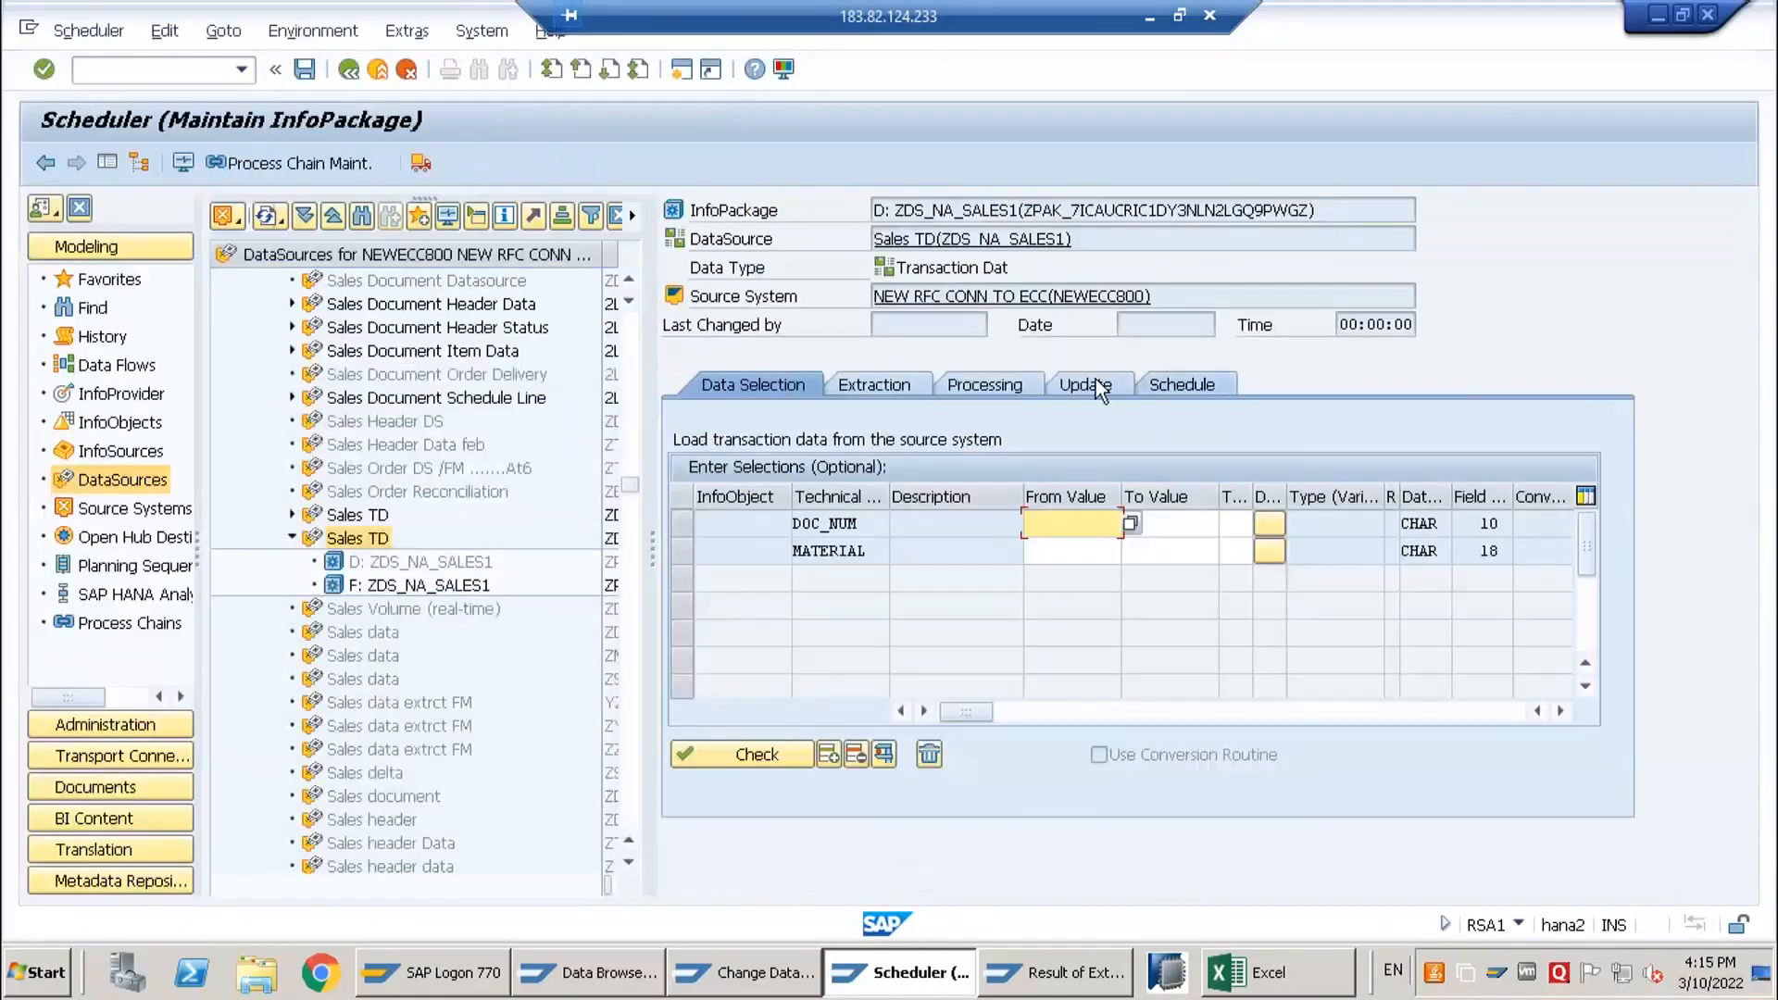
- Set the update mode of InfoPackage D: ZDS_NA_SALES1 to Delta Update and save the InfoPackage
click(1086, 384)
click(772, 497)
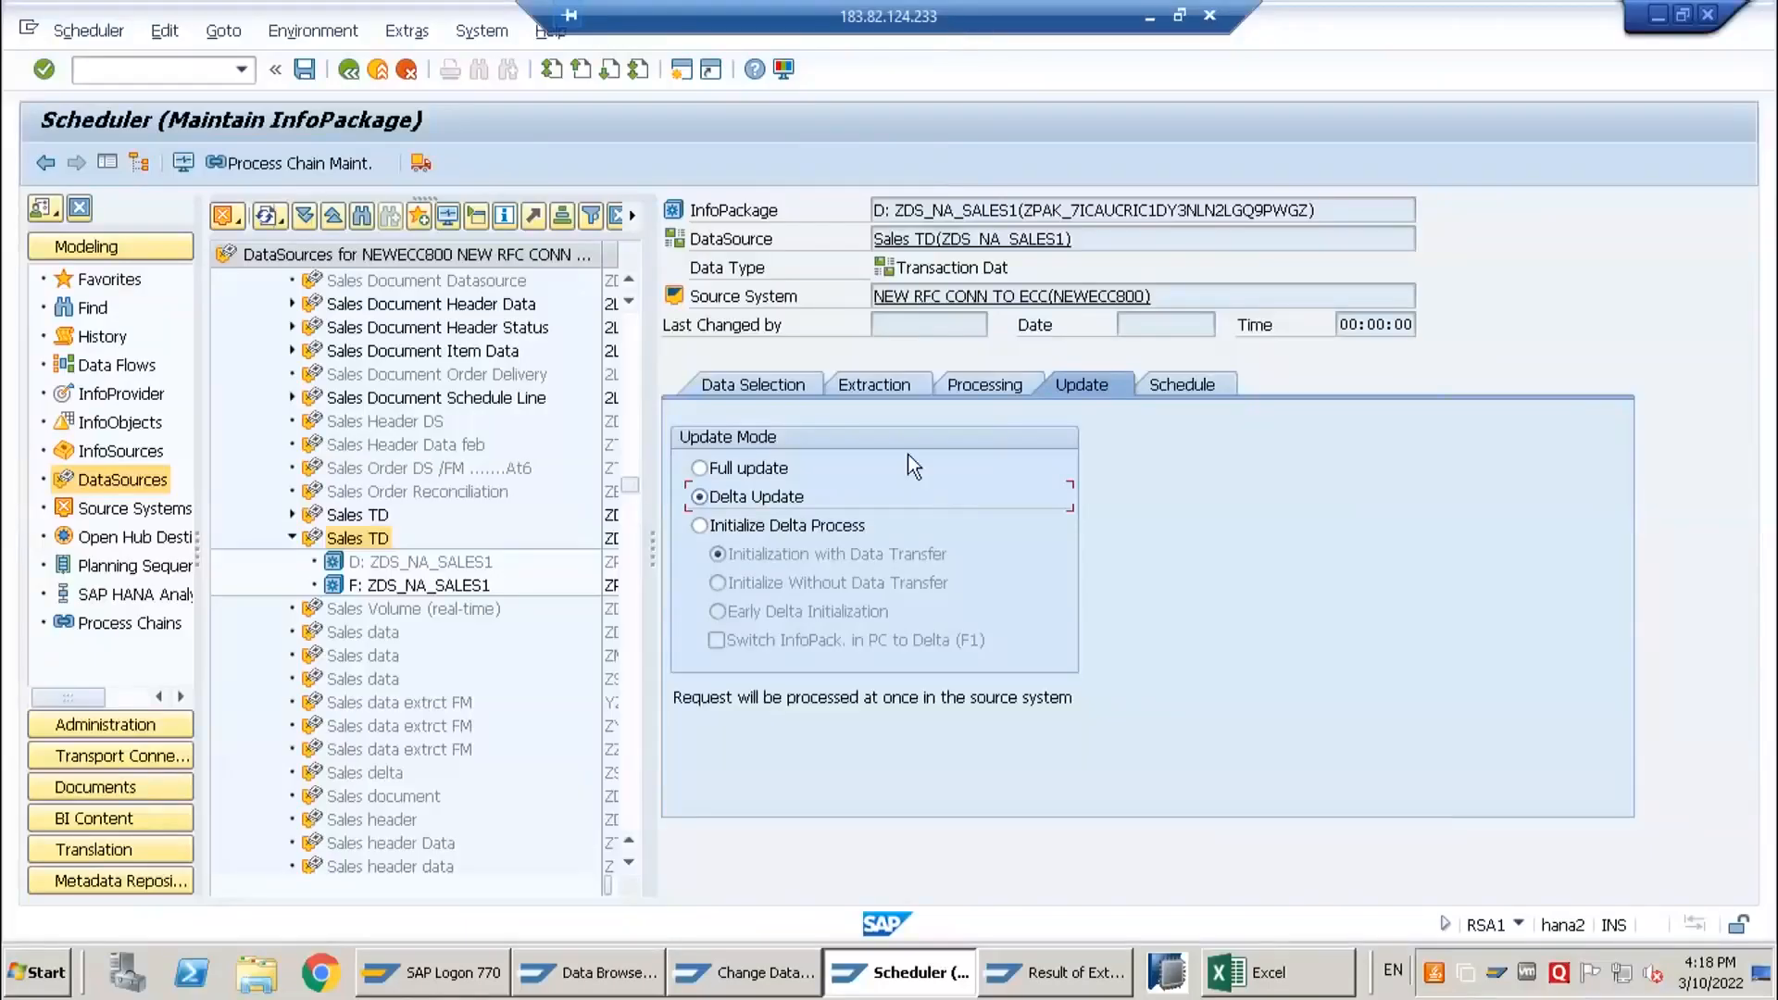
double_click(444, 562)
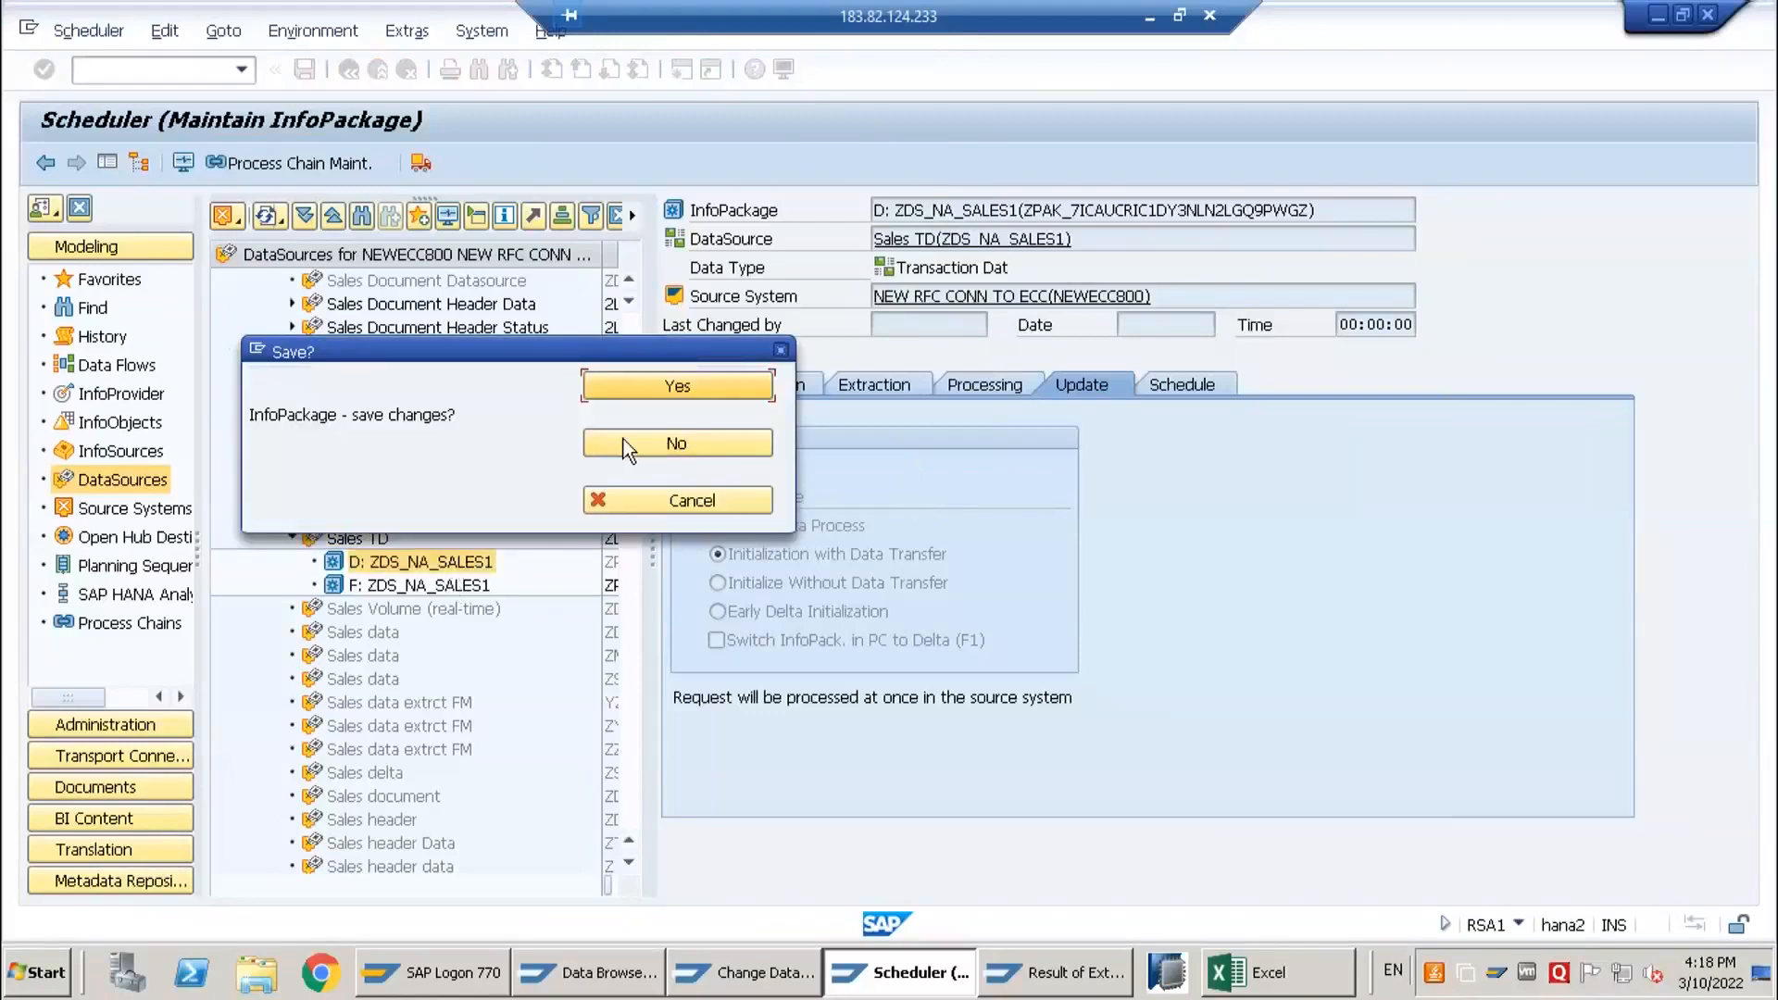
click(654, 387)
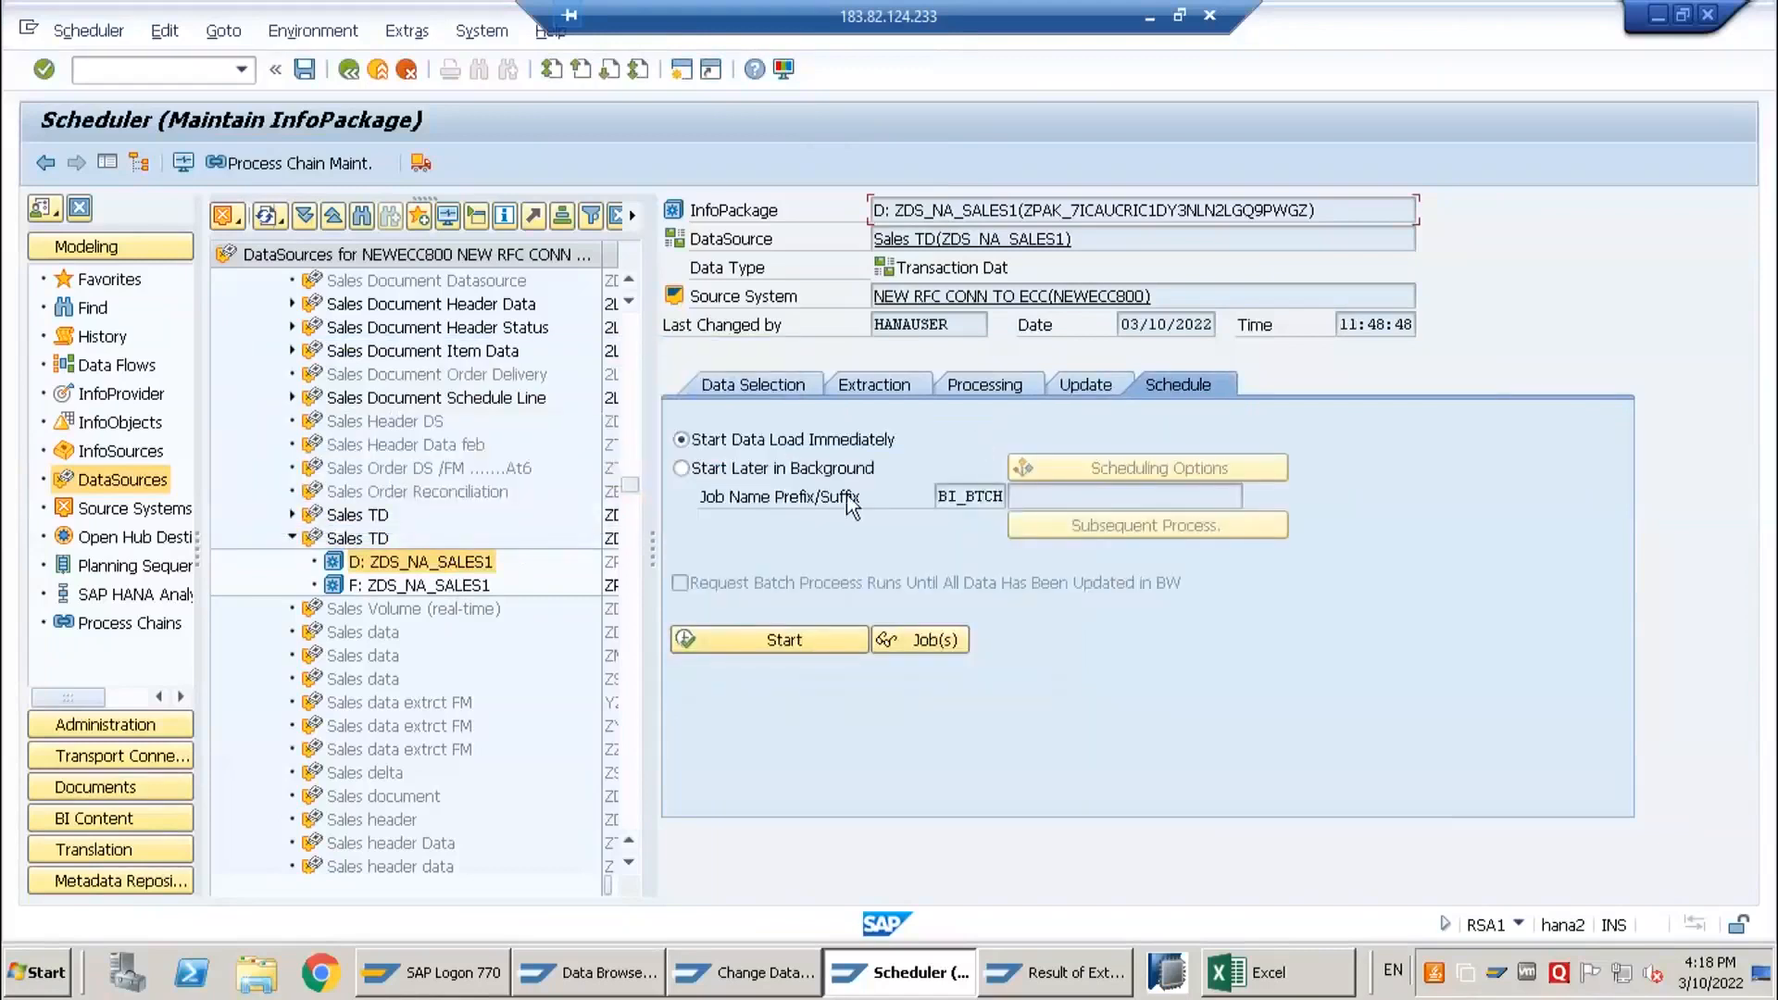
- Start the delta load of InfoPackage D: ZDS_NA_SALES1 immediately, accepting the selection conditions of the last initialization
click(1084, 381)
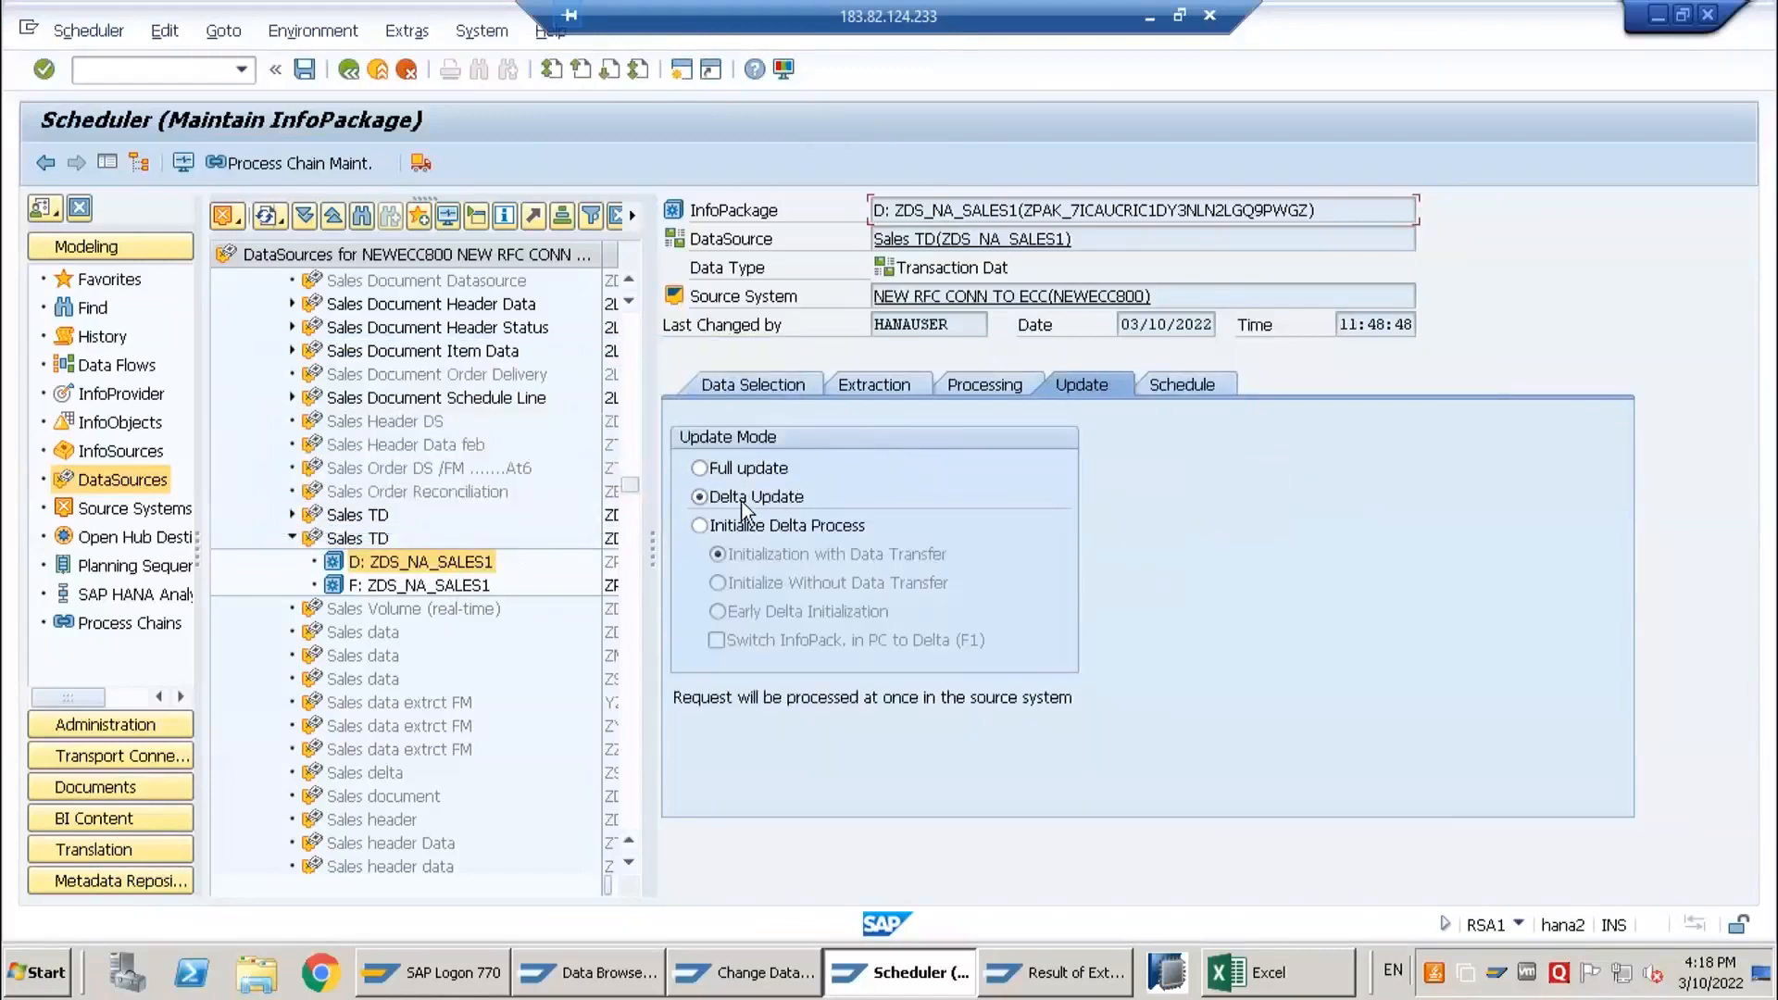
click(1174, 391)
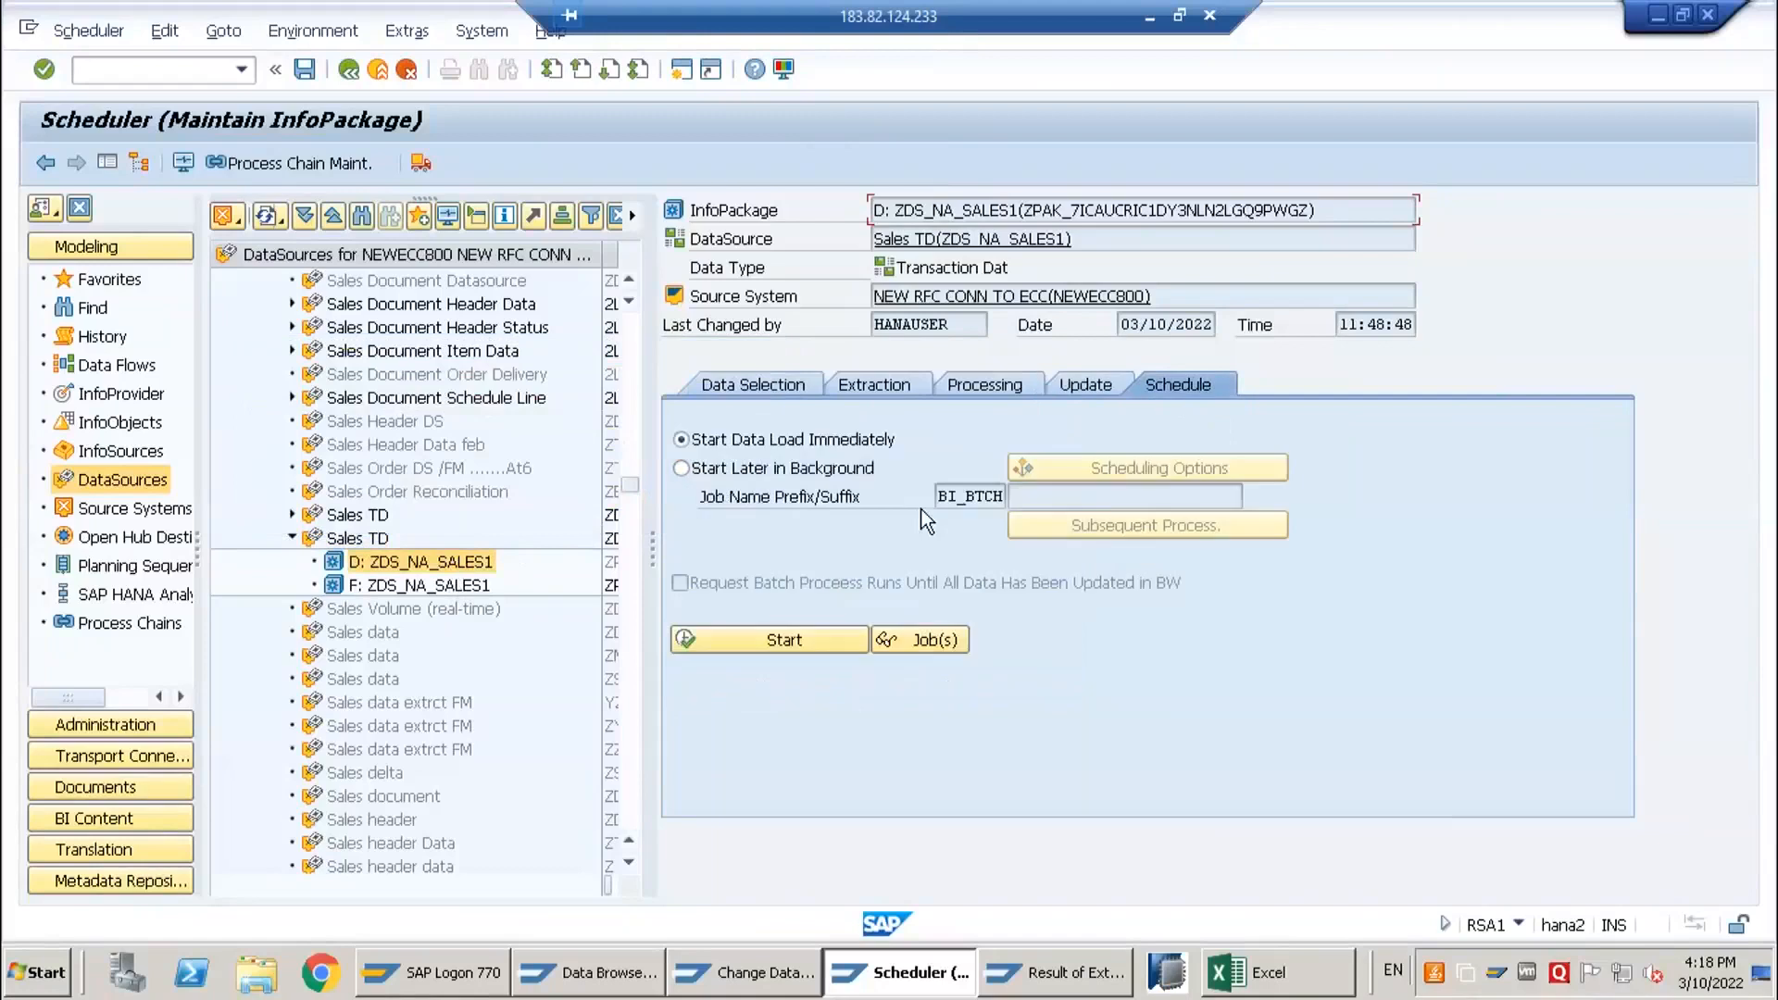
click(778, 639)
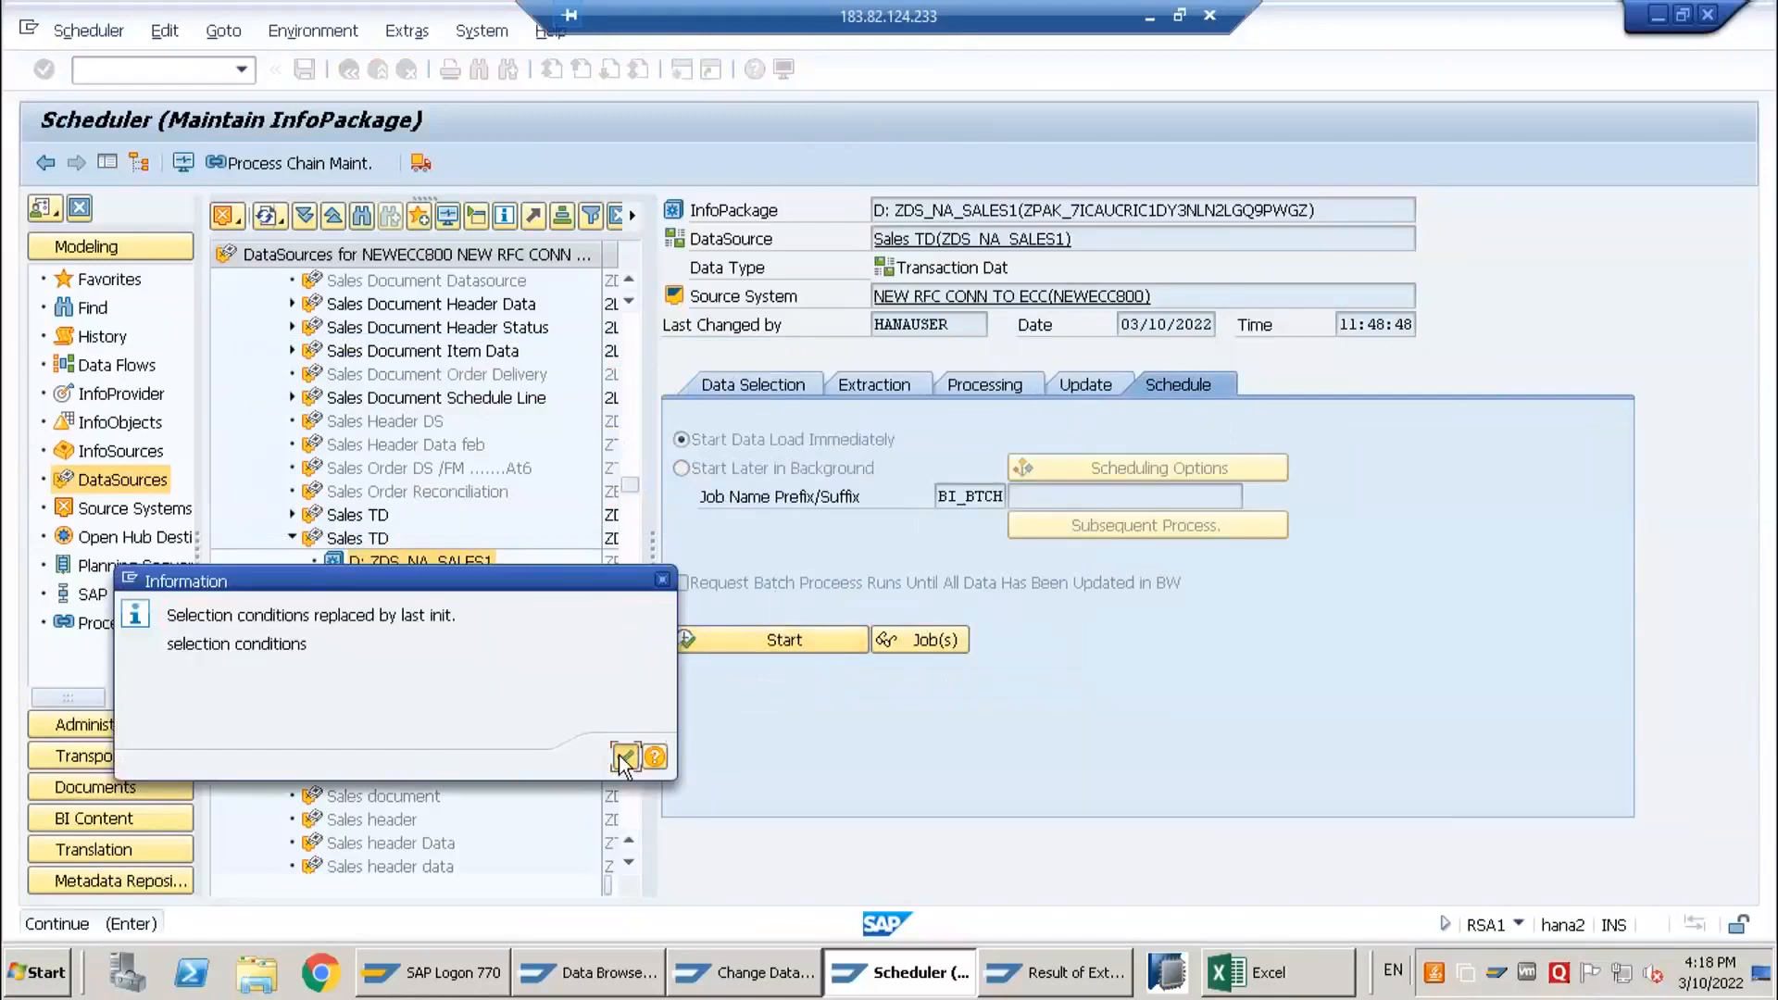
drag(421, 580, 607, 574)
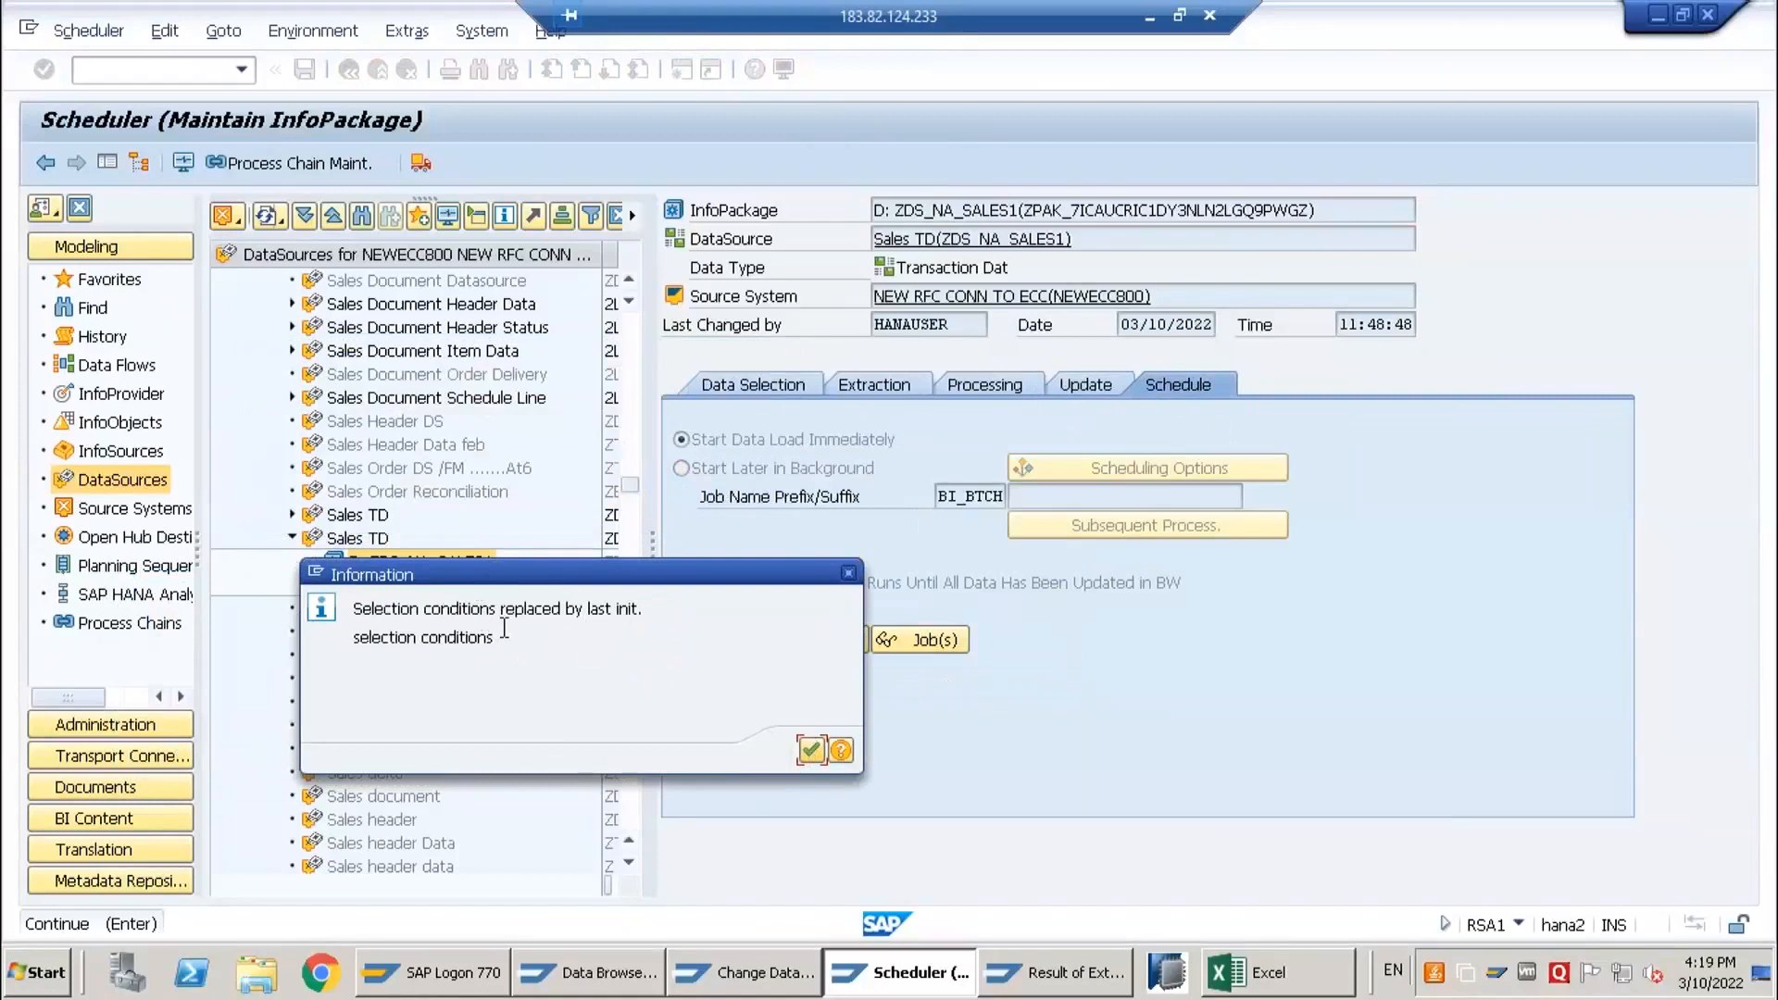
click(811, 751)
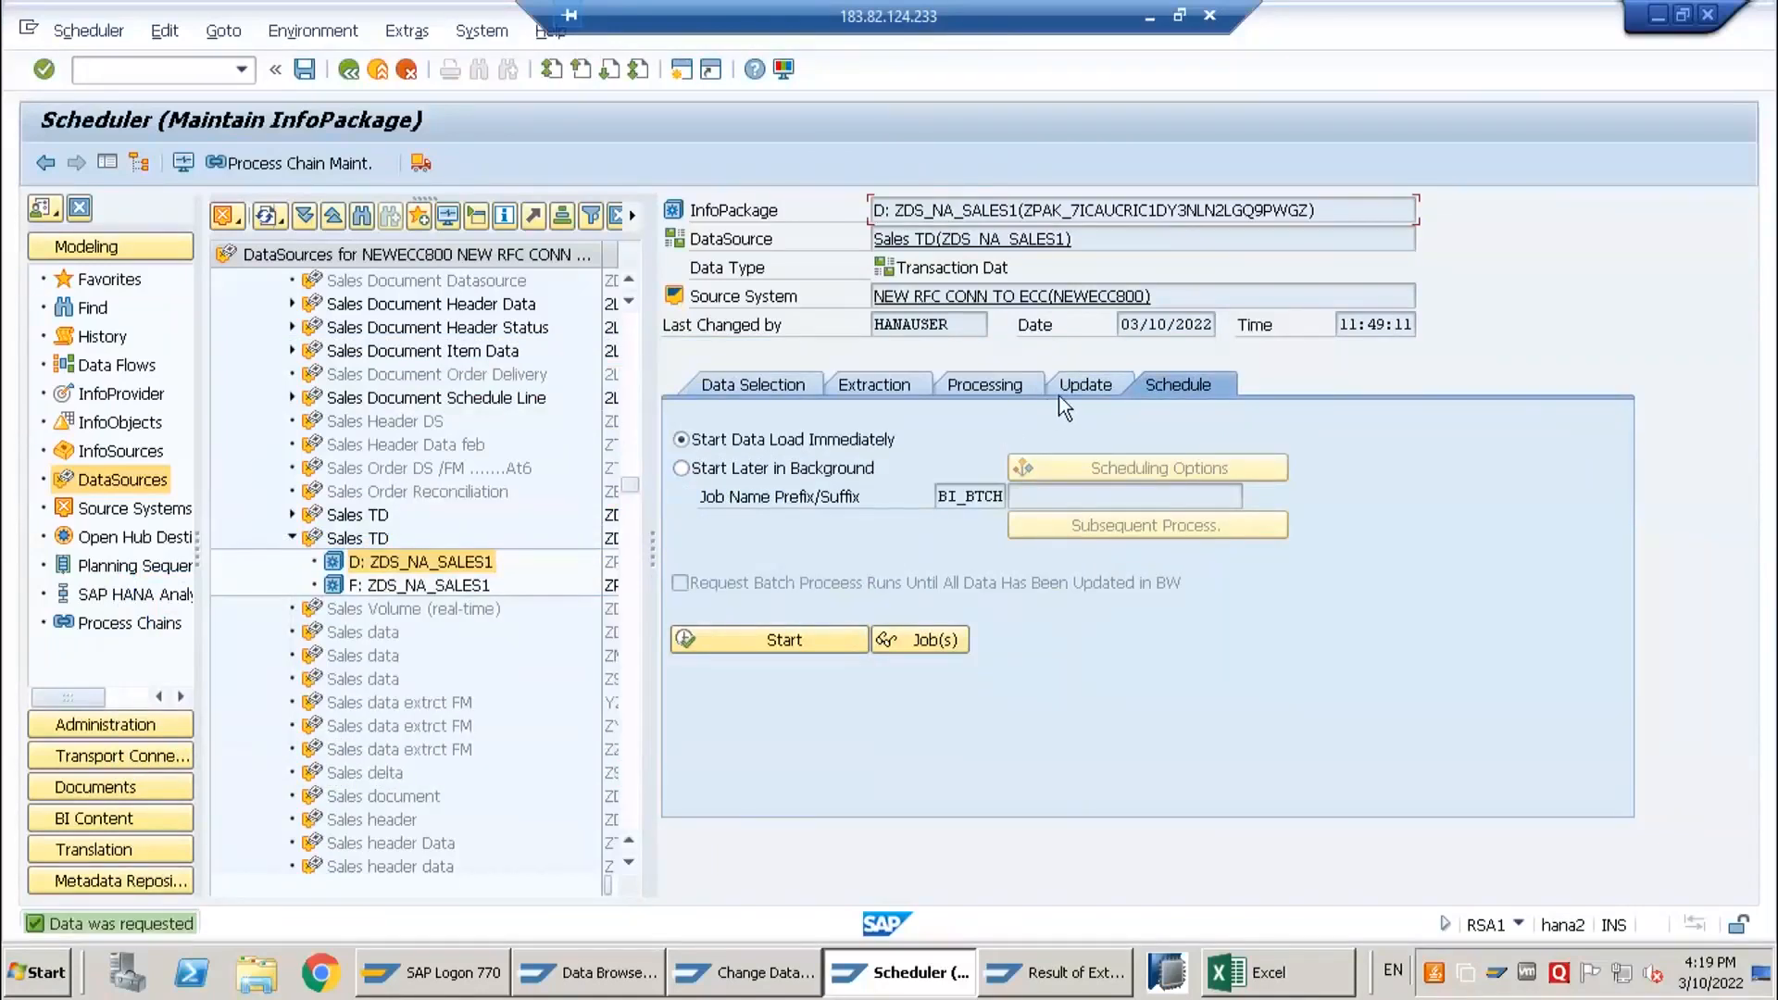
- Check the delta load request of InfoPackage D: ZDS_NA_SALES1 in the monitor and return to the InfoPackage
click(186, 163)
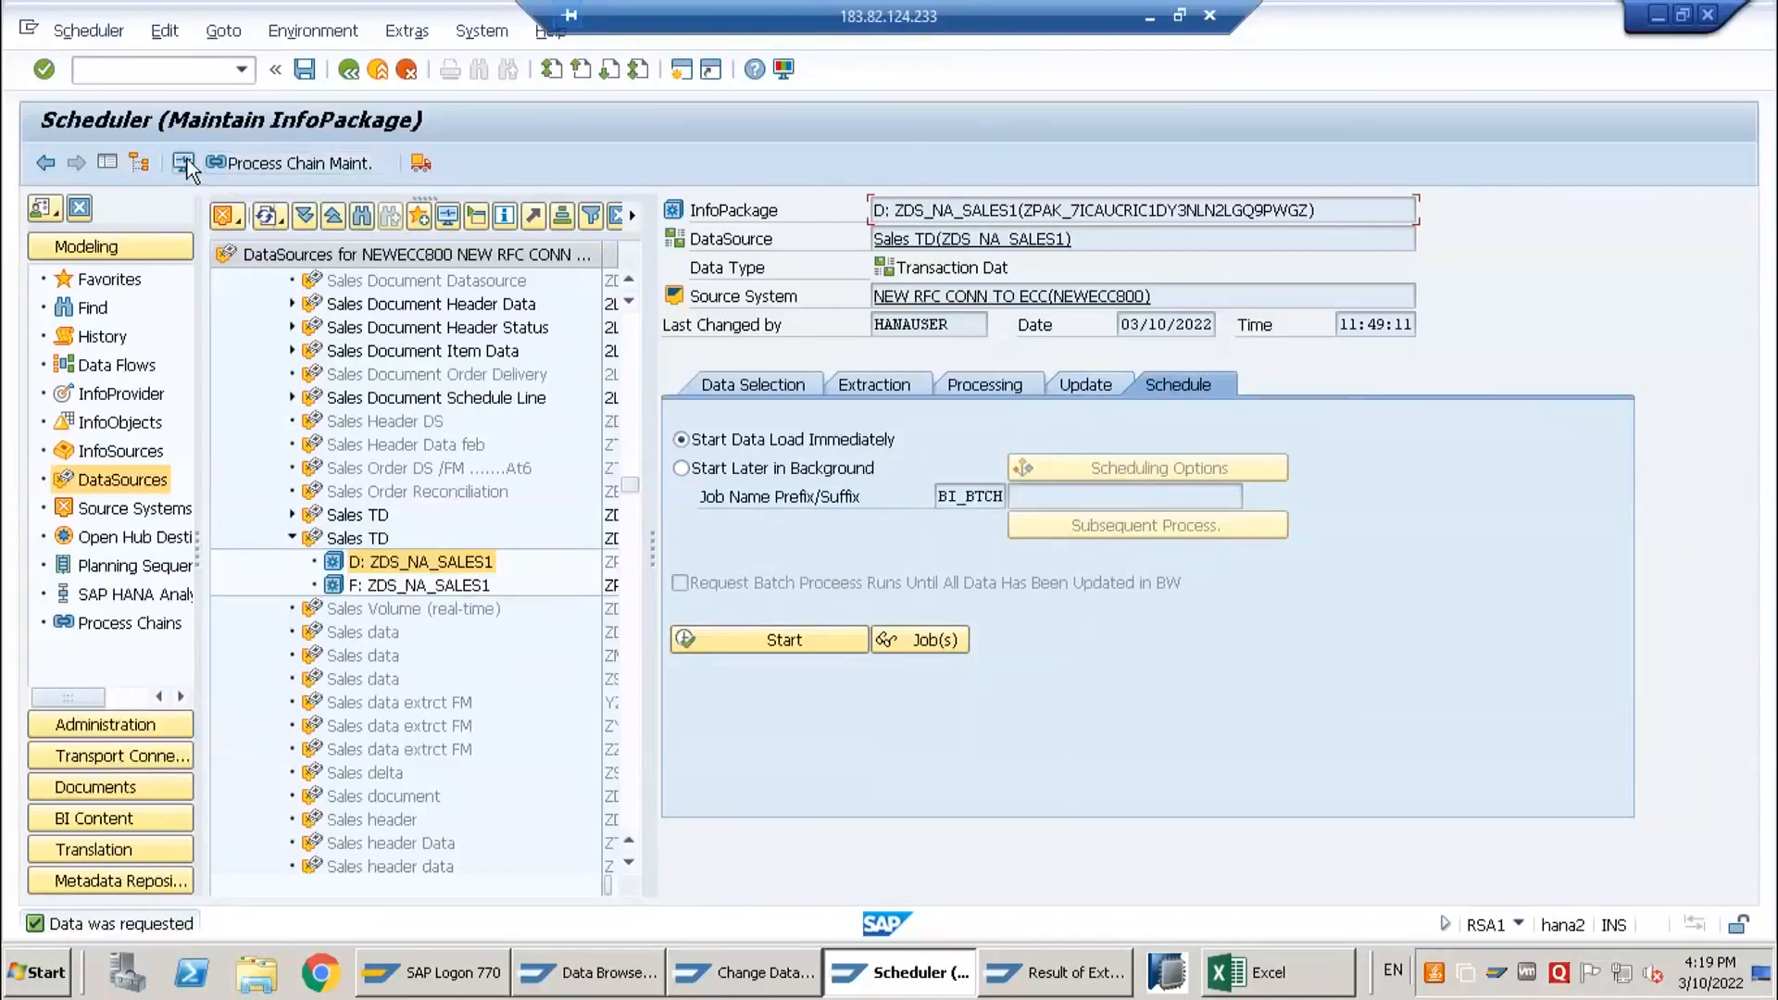
double_click(224, 303)
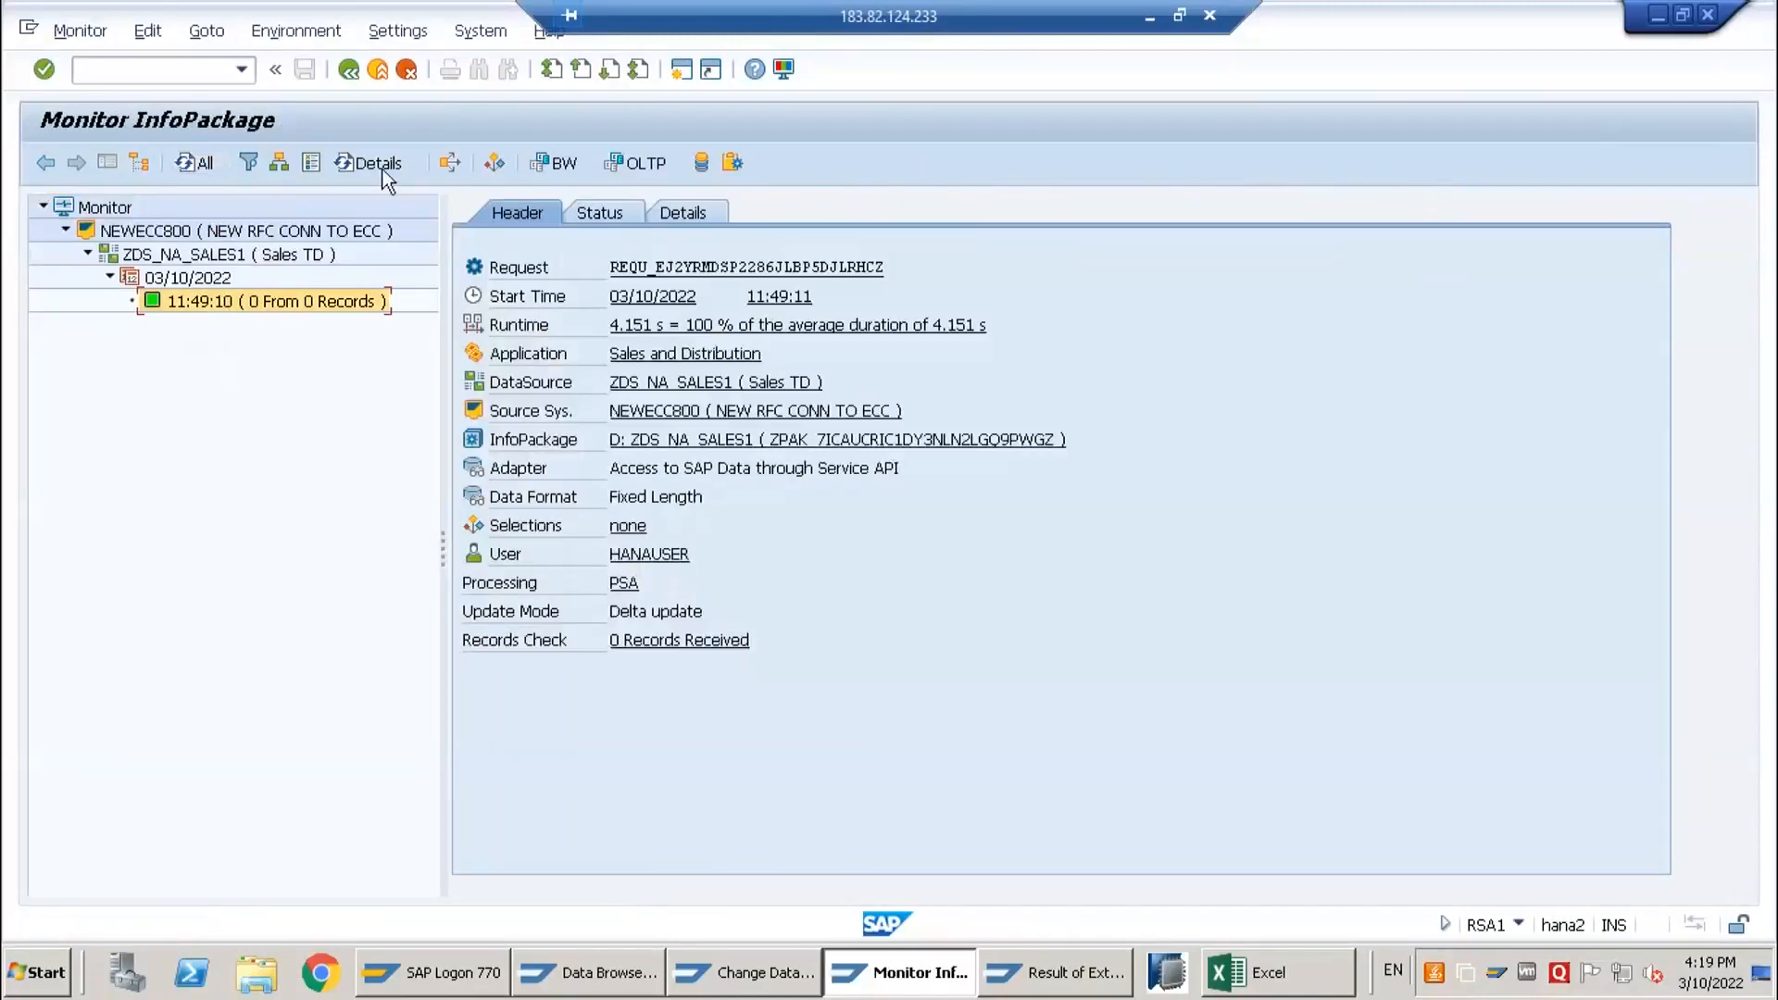
click(350, 72)
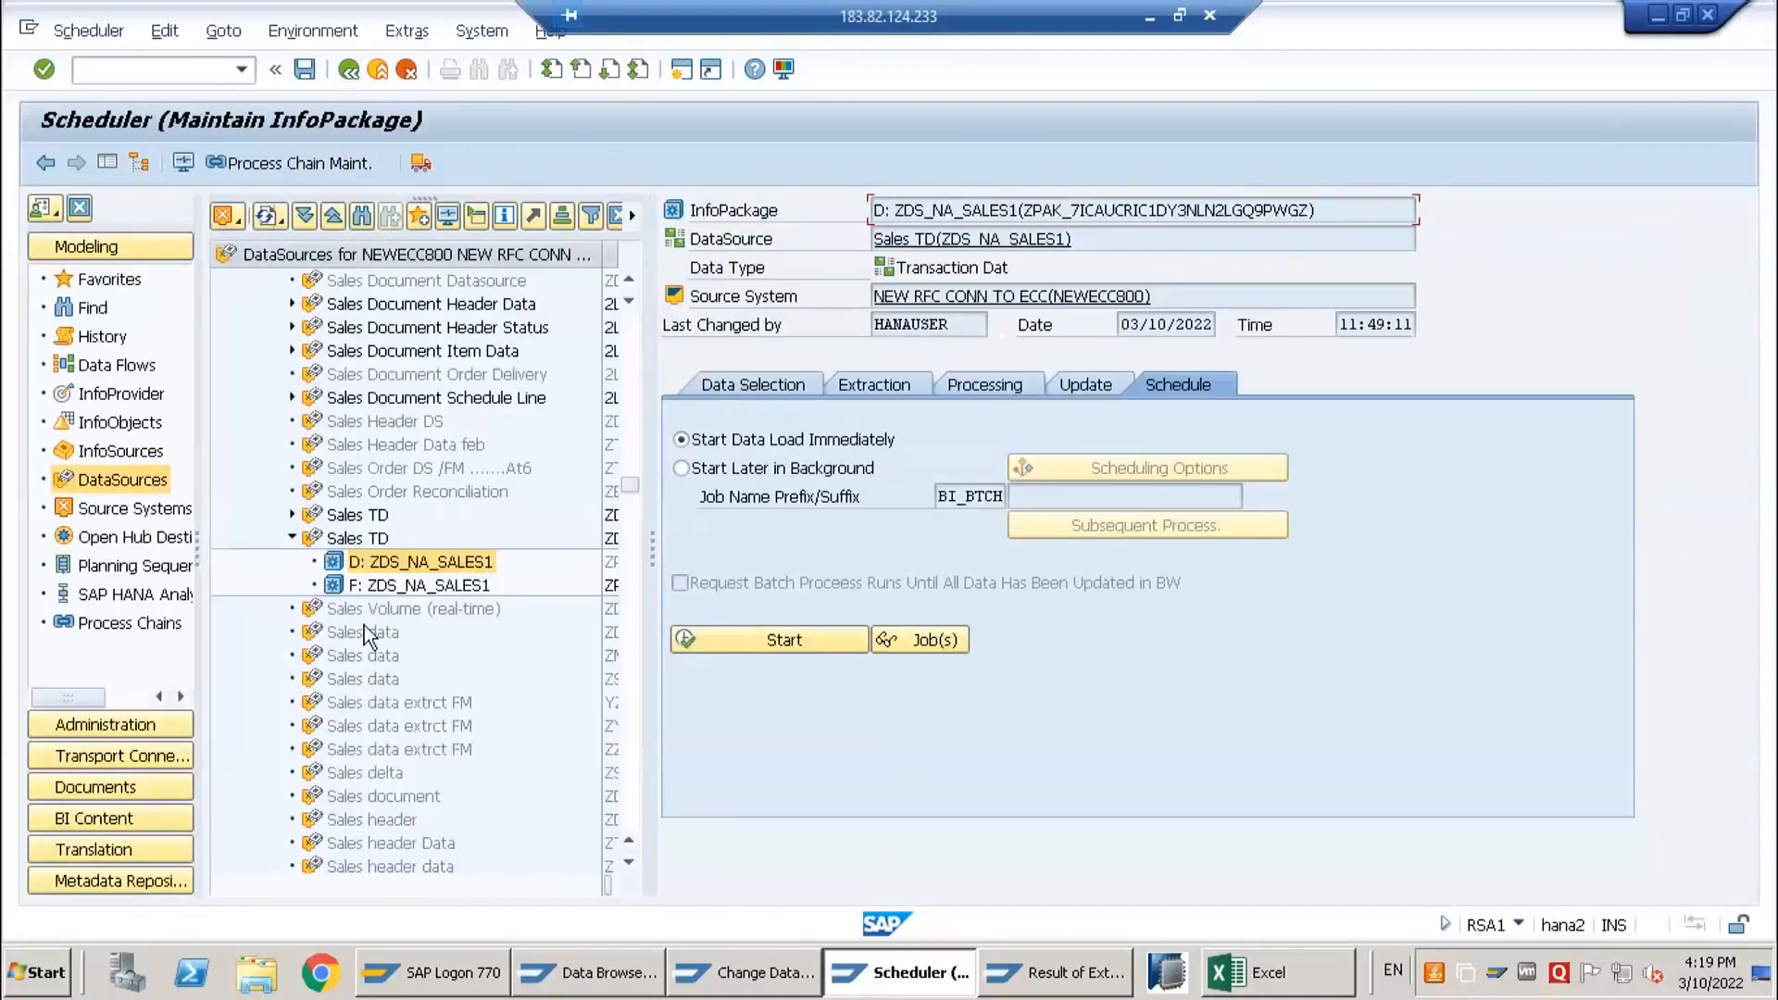
click(334, 562)
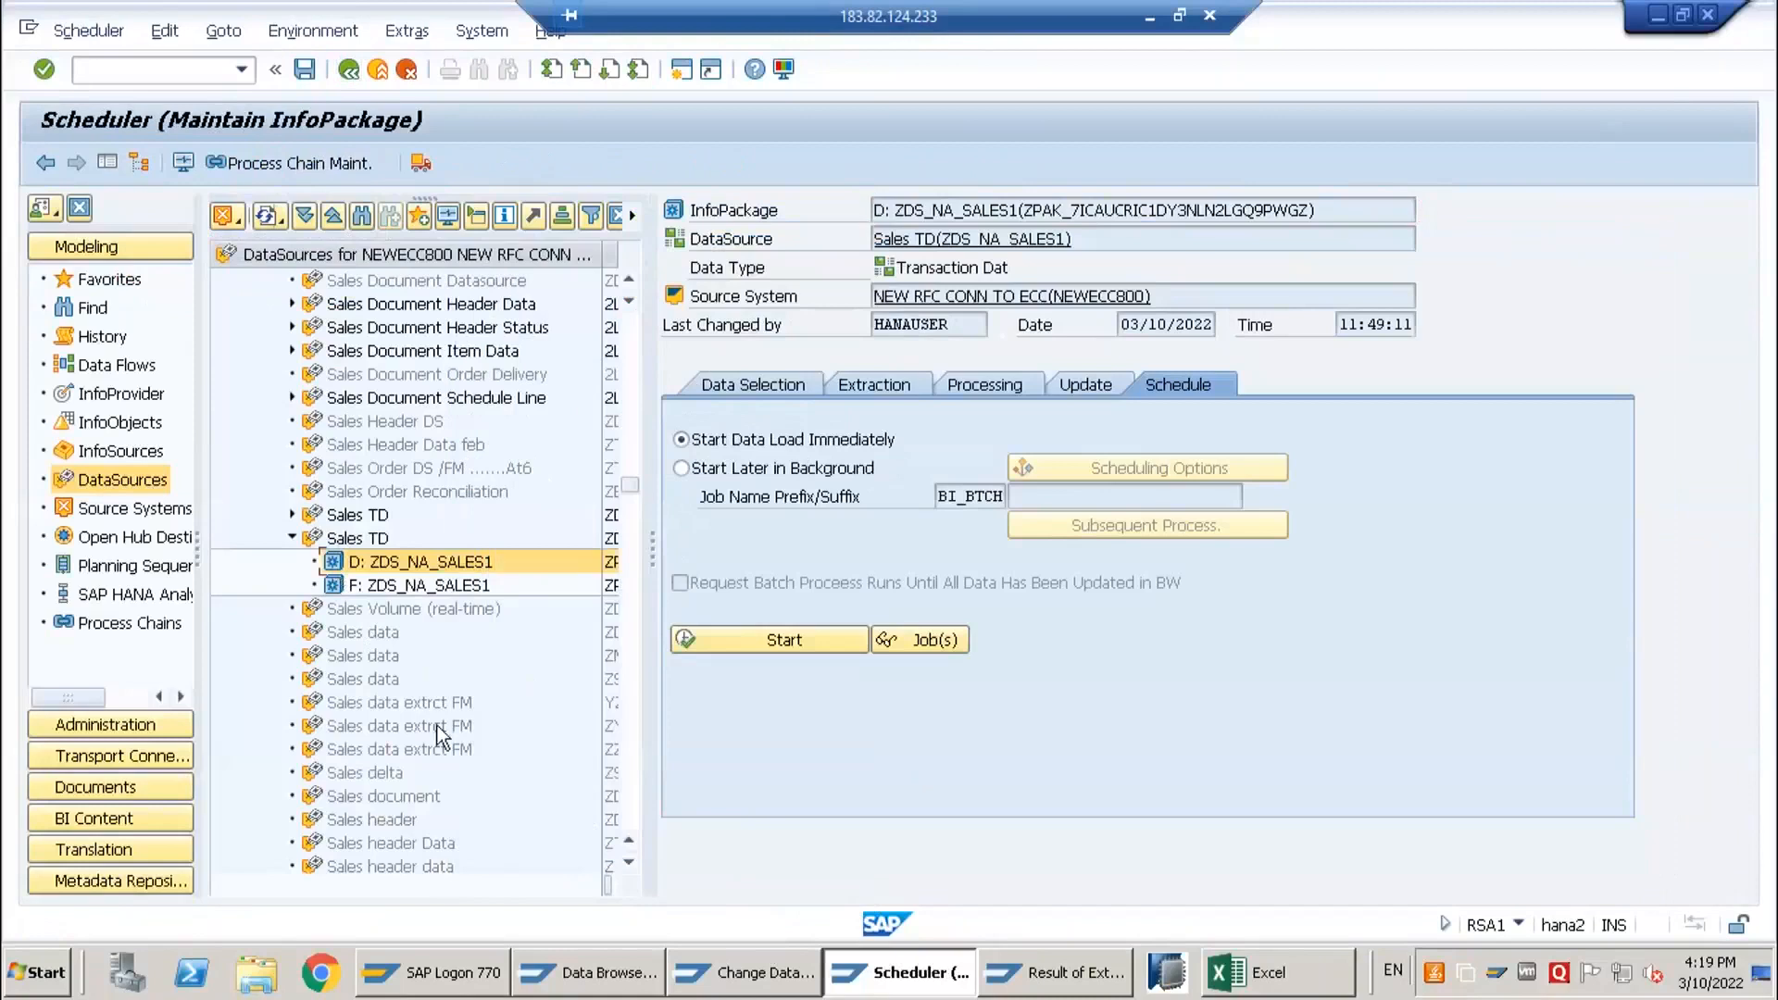
- Examine the CREATED_ON dates of the records in source table ZNA_SALES
click(690, 984)
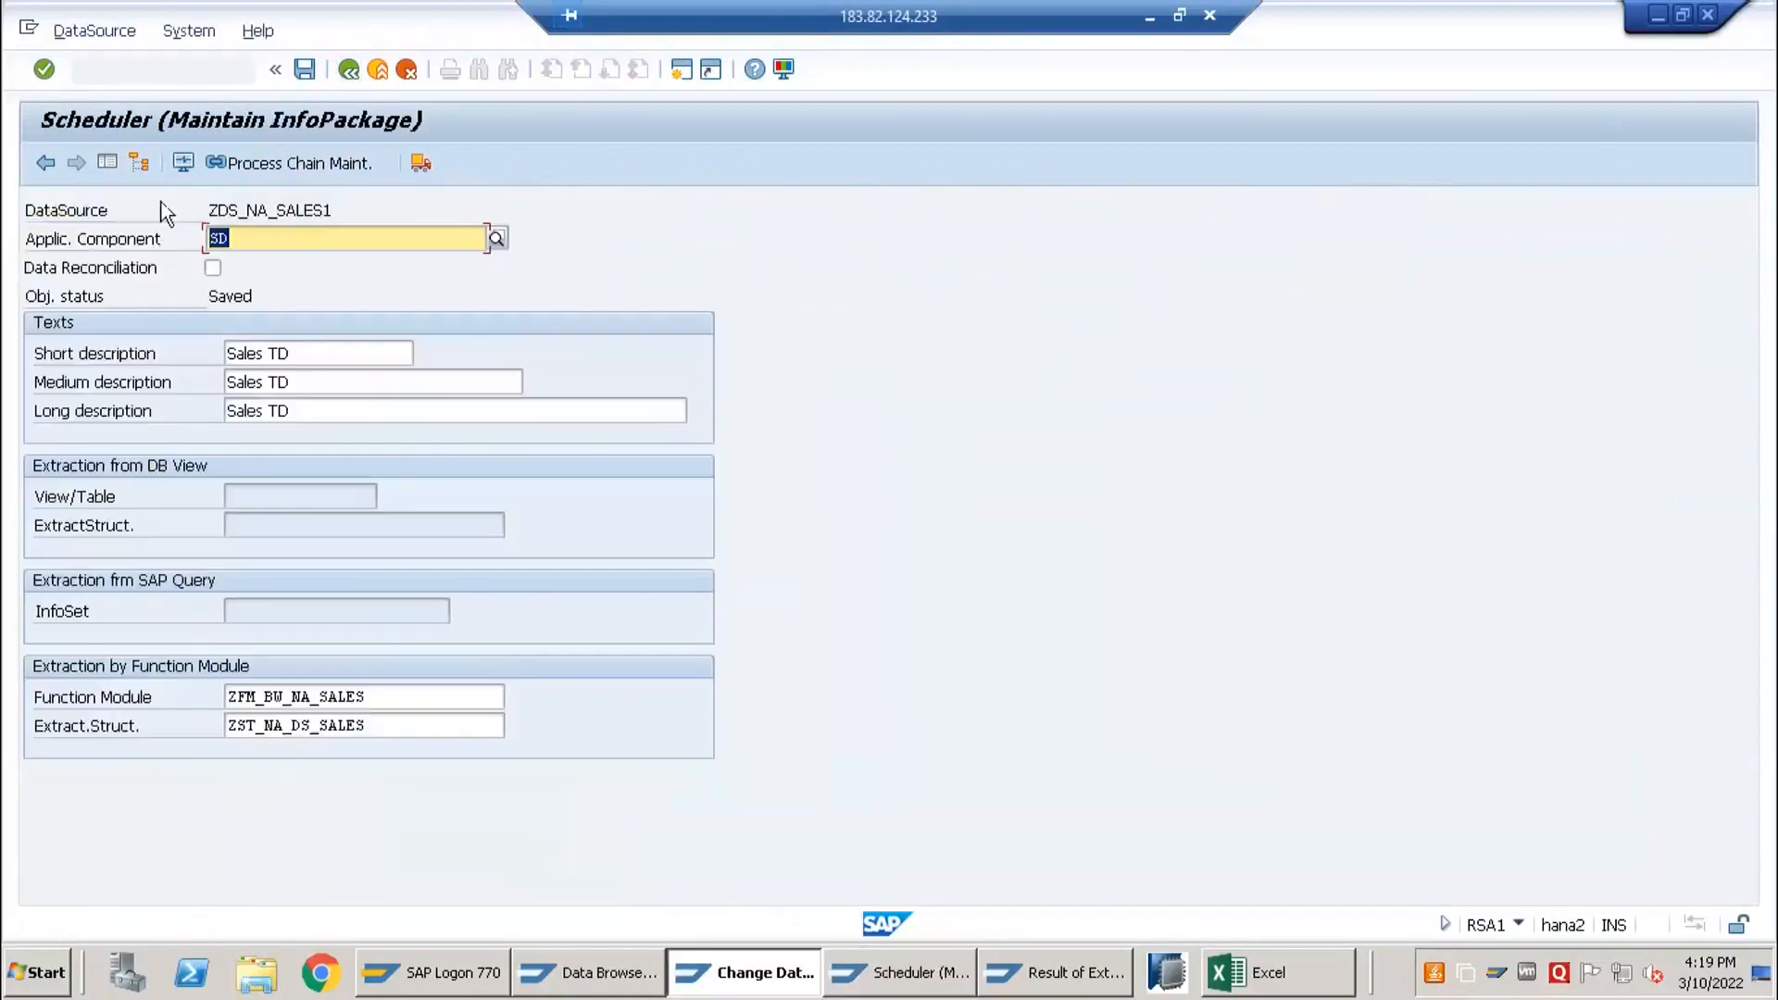
click(577, 988)
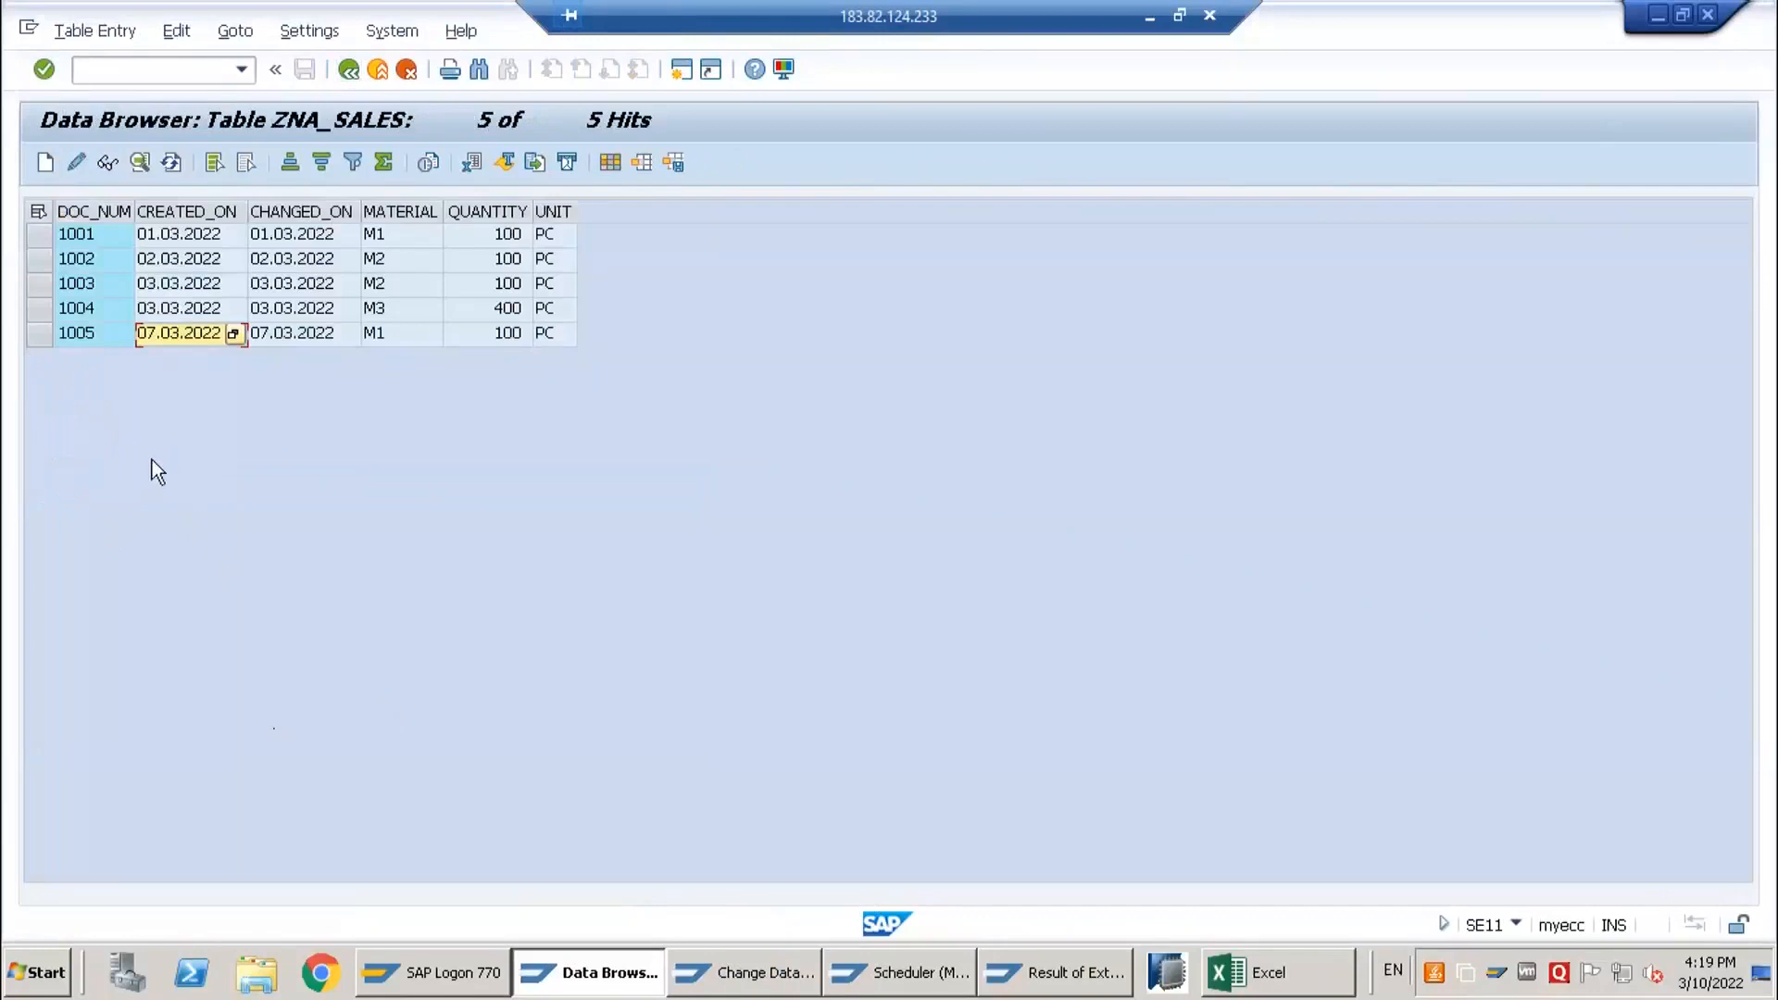
click(185, 211)
click(187, 333)
click(186, 210)
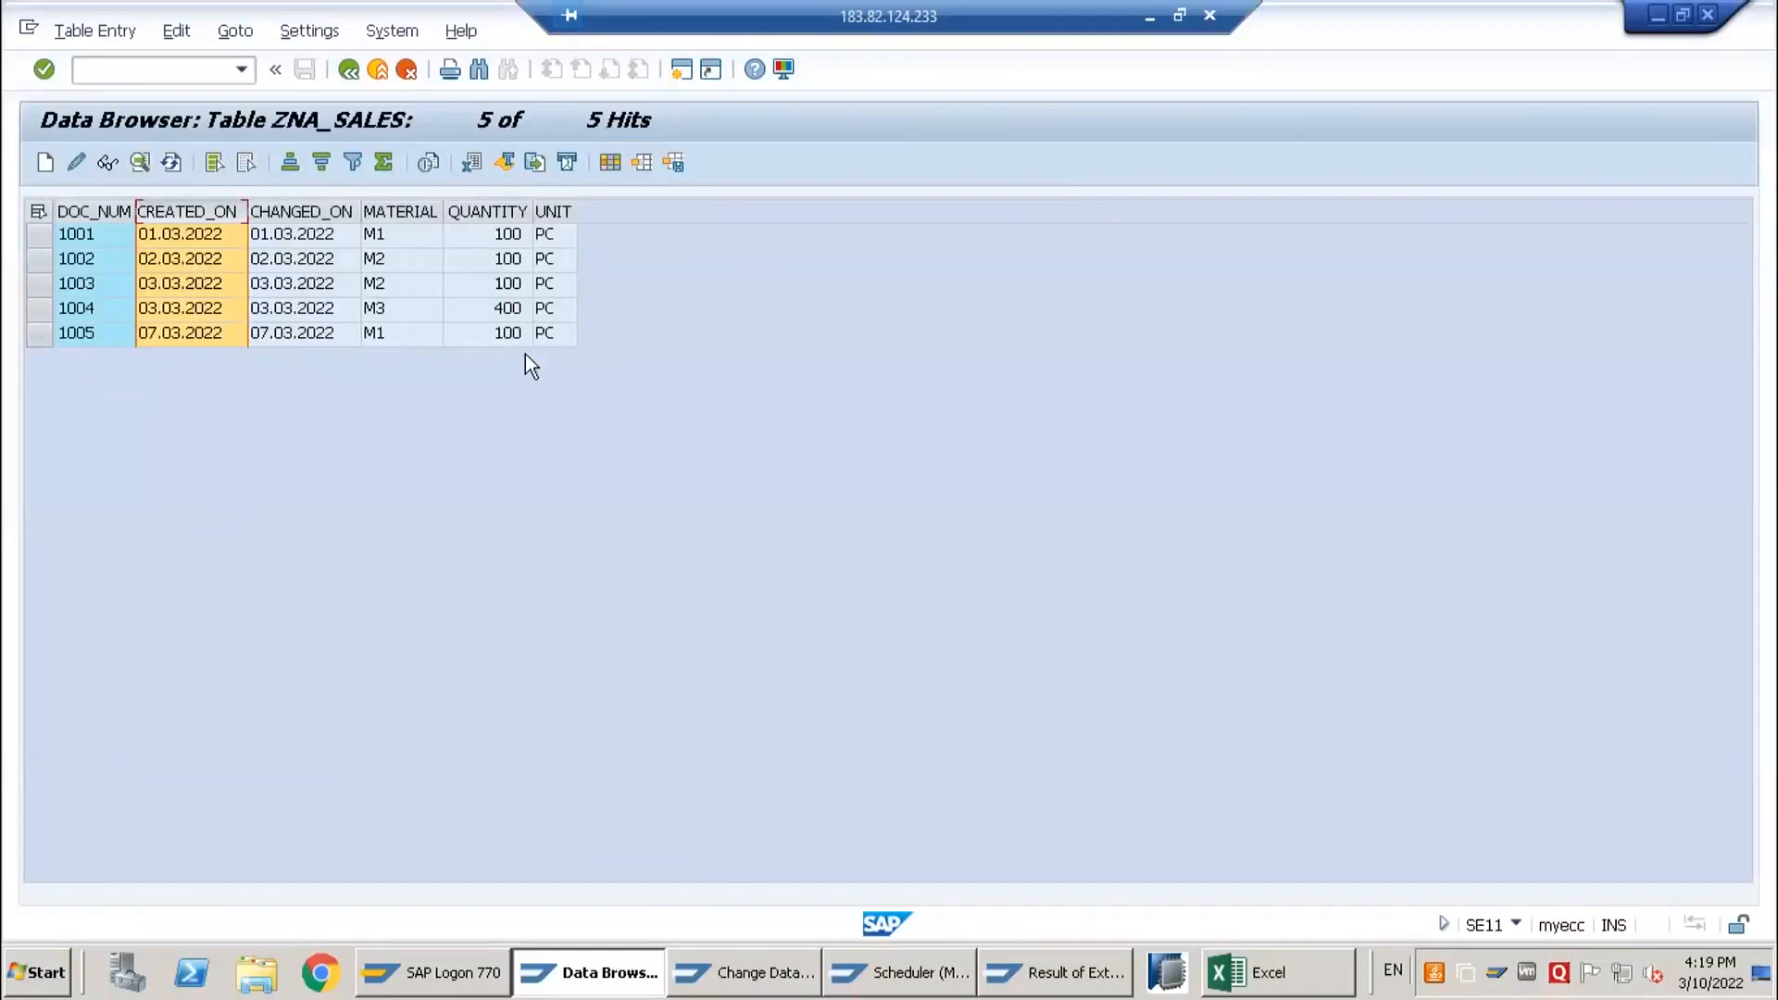
click(152, 336)
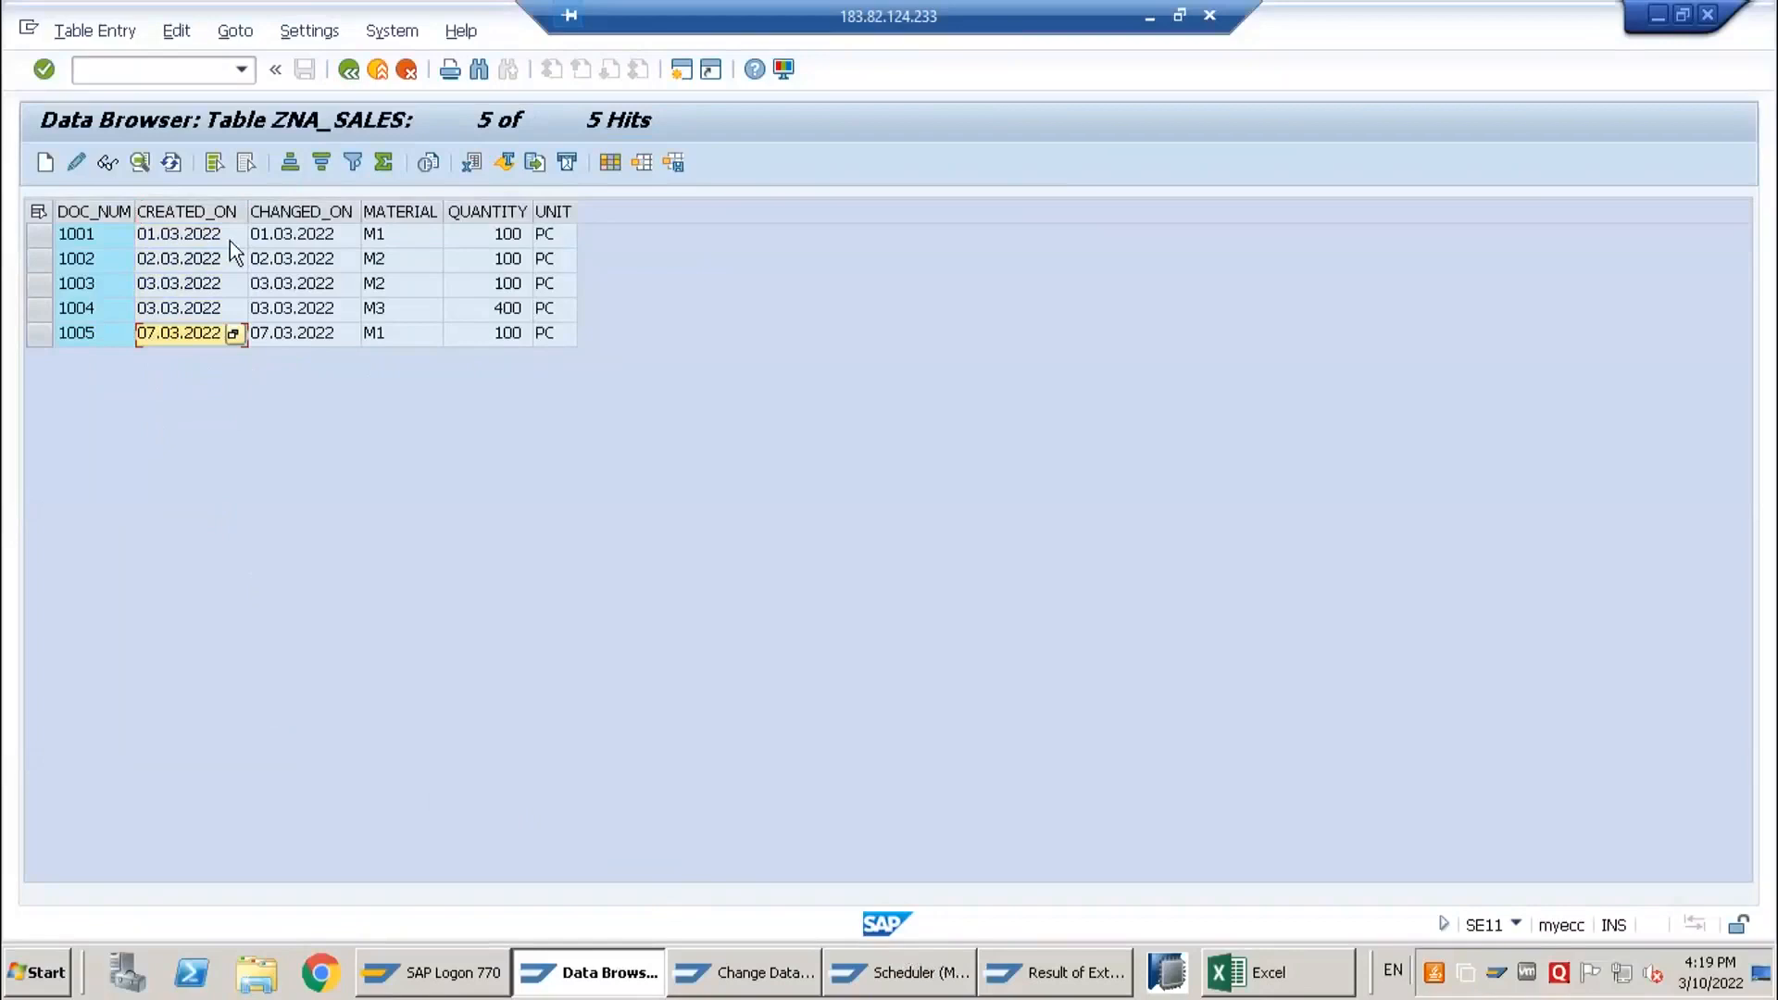
click(189, 211)
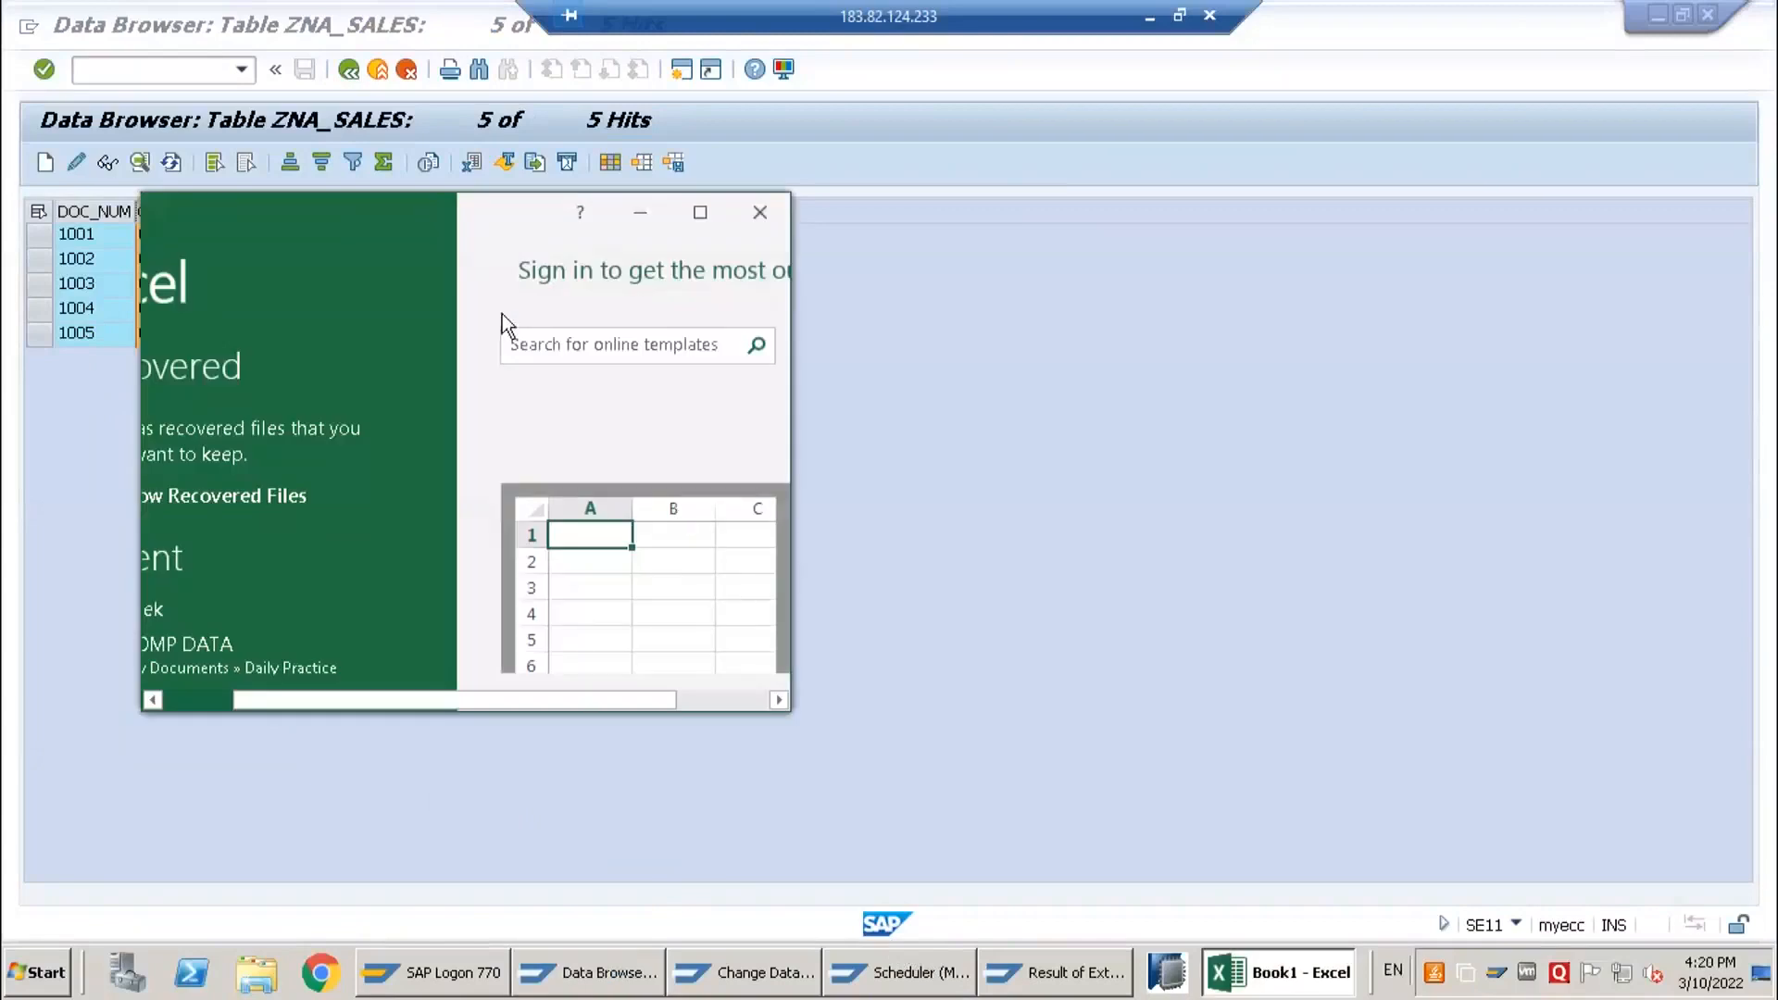
- Copy all ZNA_SALES records, from document 1001 to 1005, into a blank Excel workbook starting at cell A4
drag(407, 206, 809, 159)
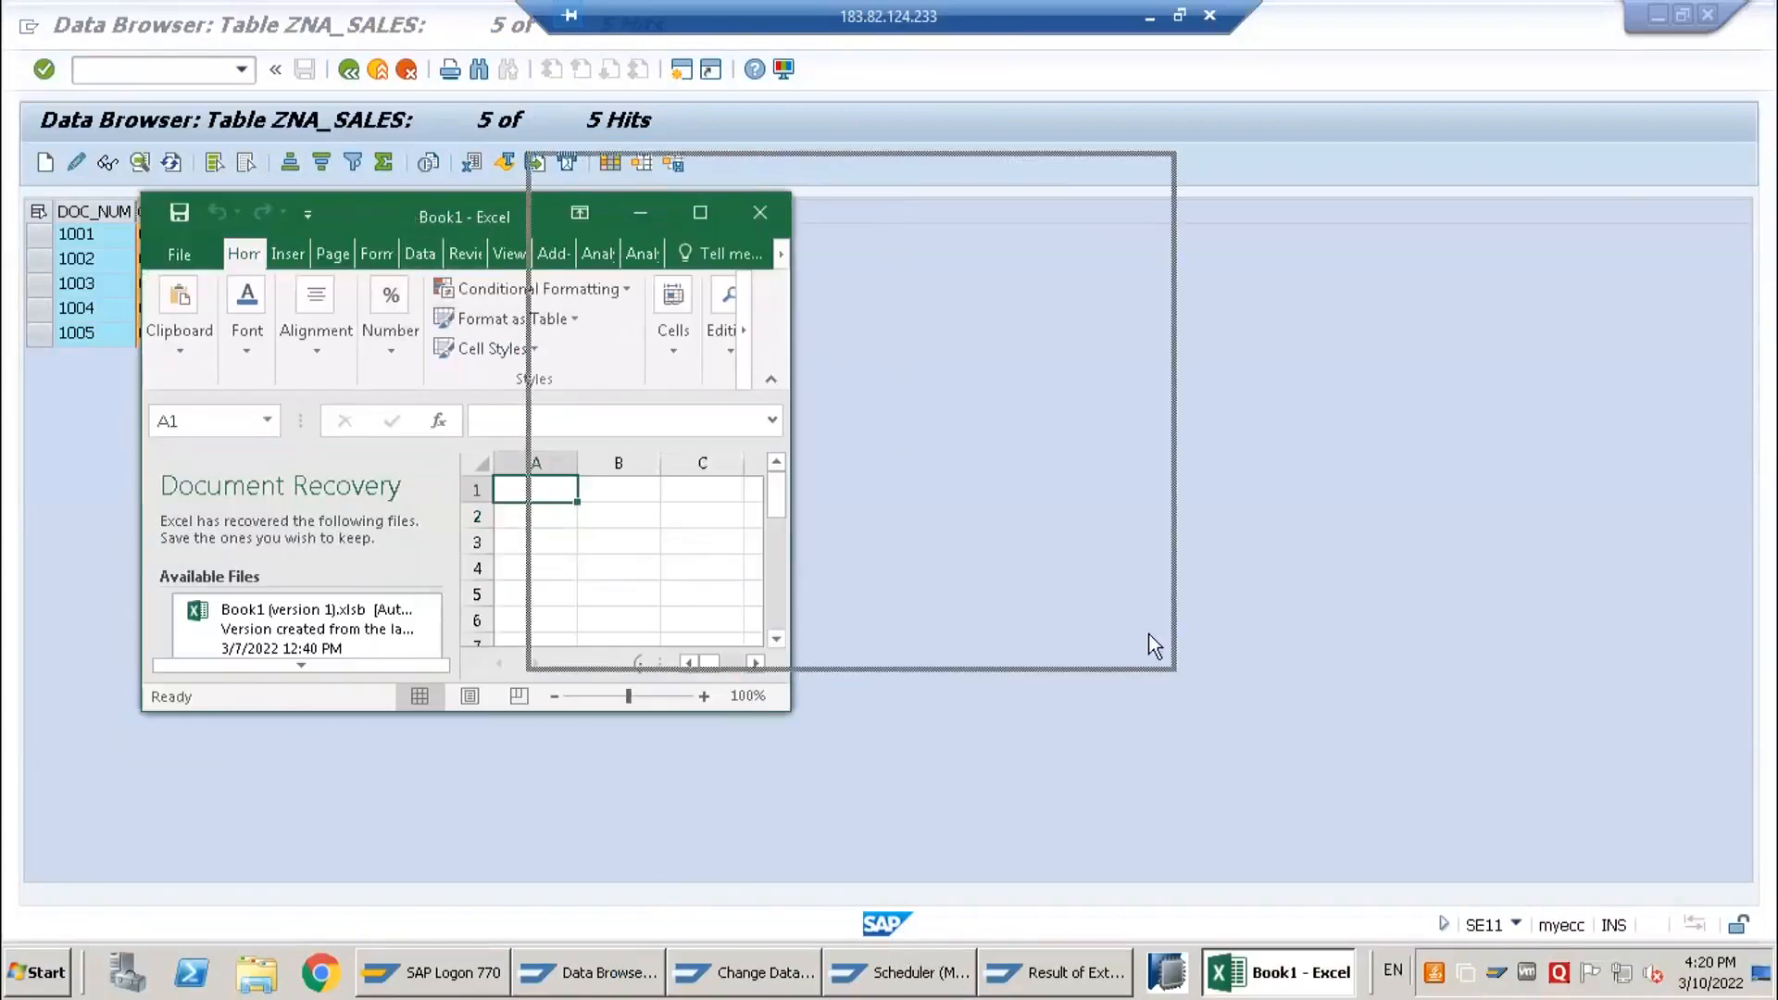
drag(1186, 659, 1569, 836)
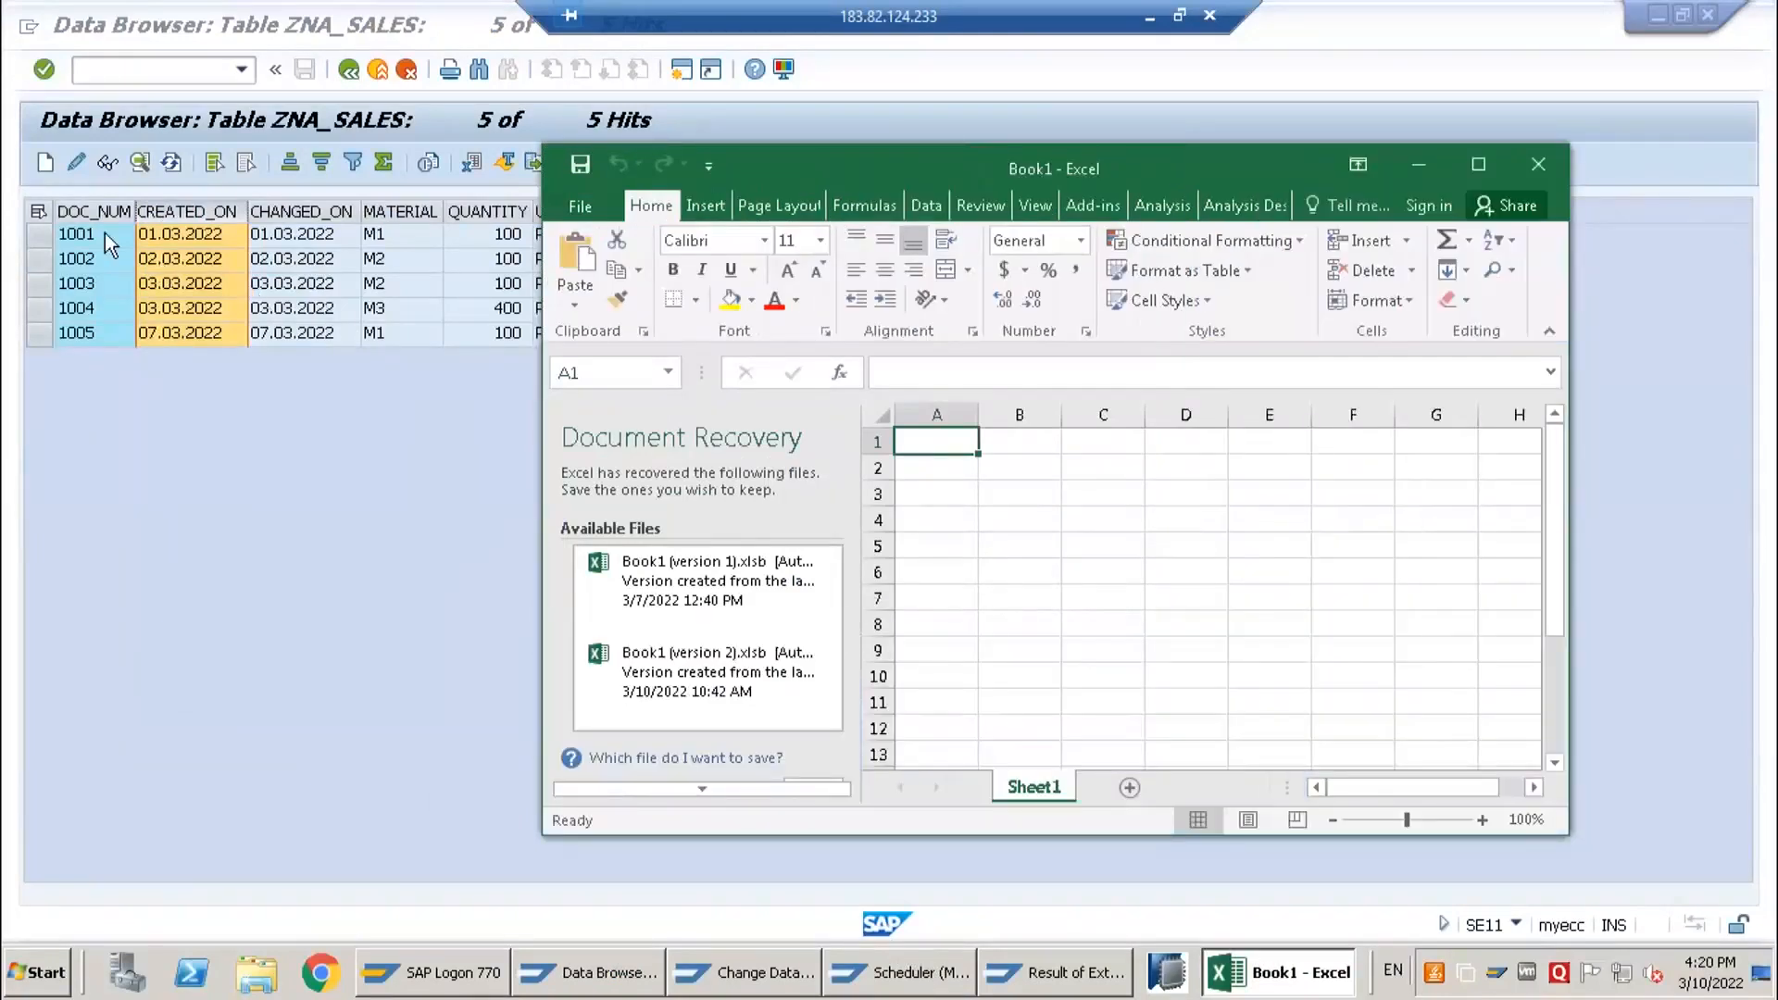
click(98, 237)
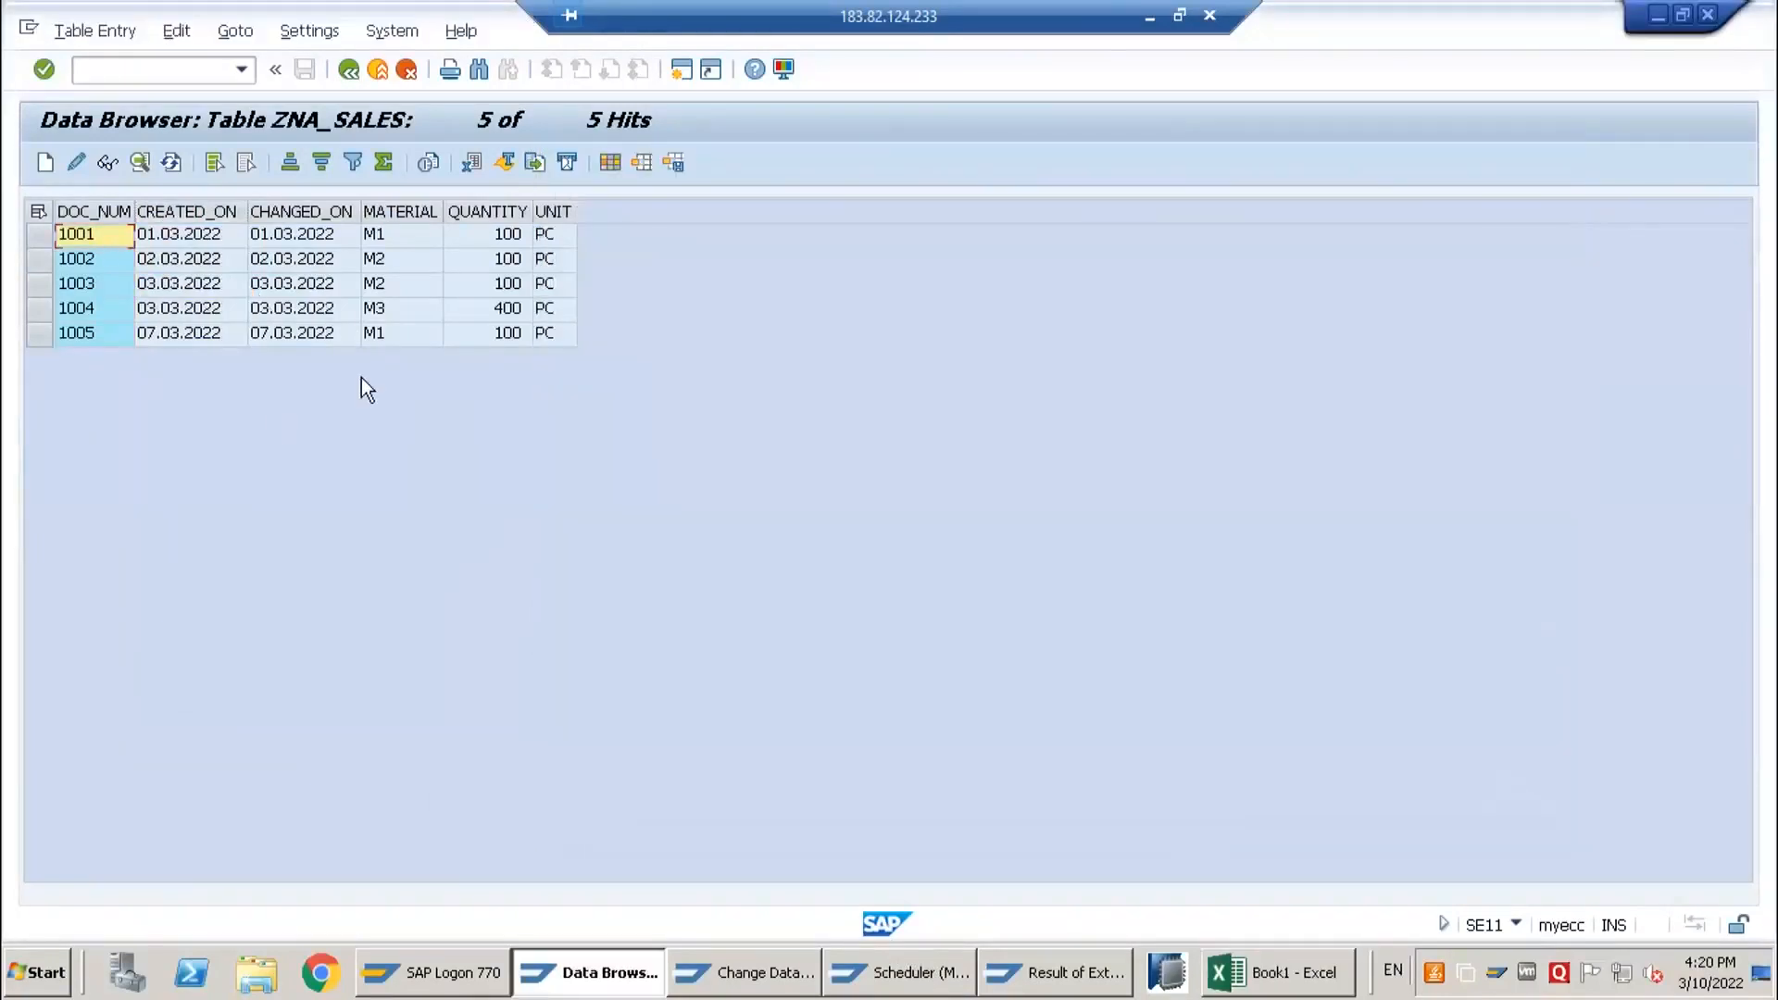
shift+click(558, 337)
key(ctrl+c)
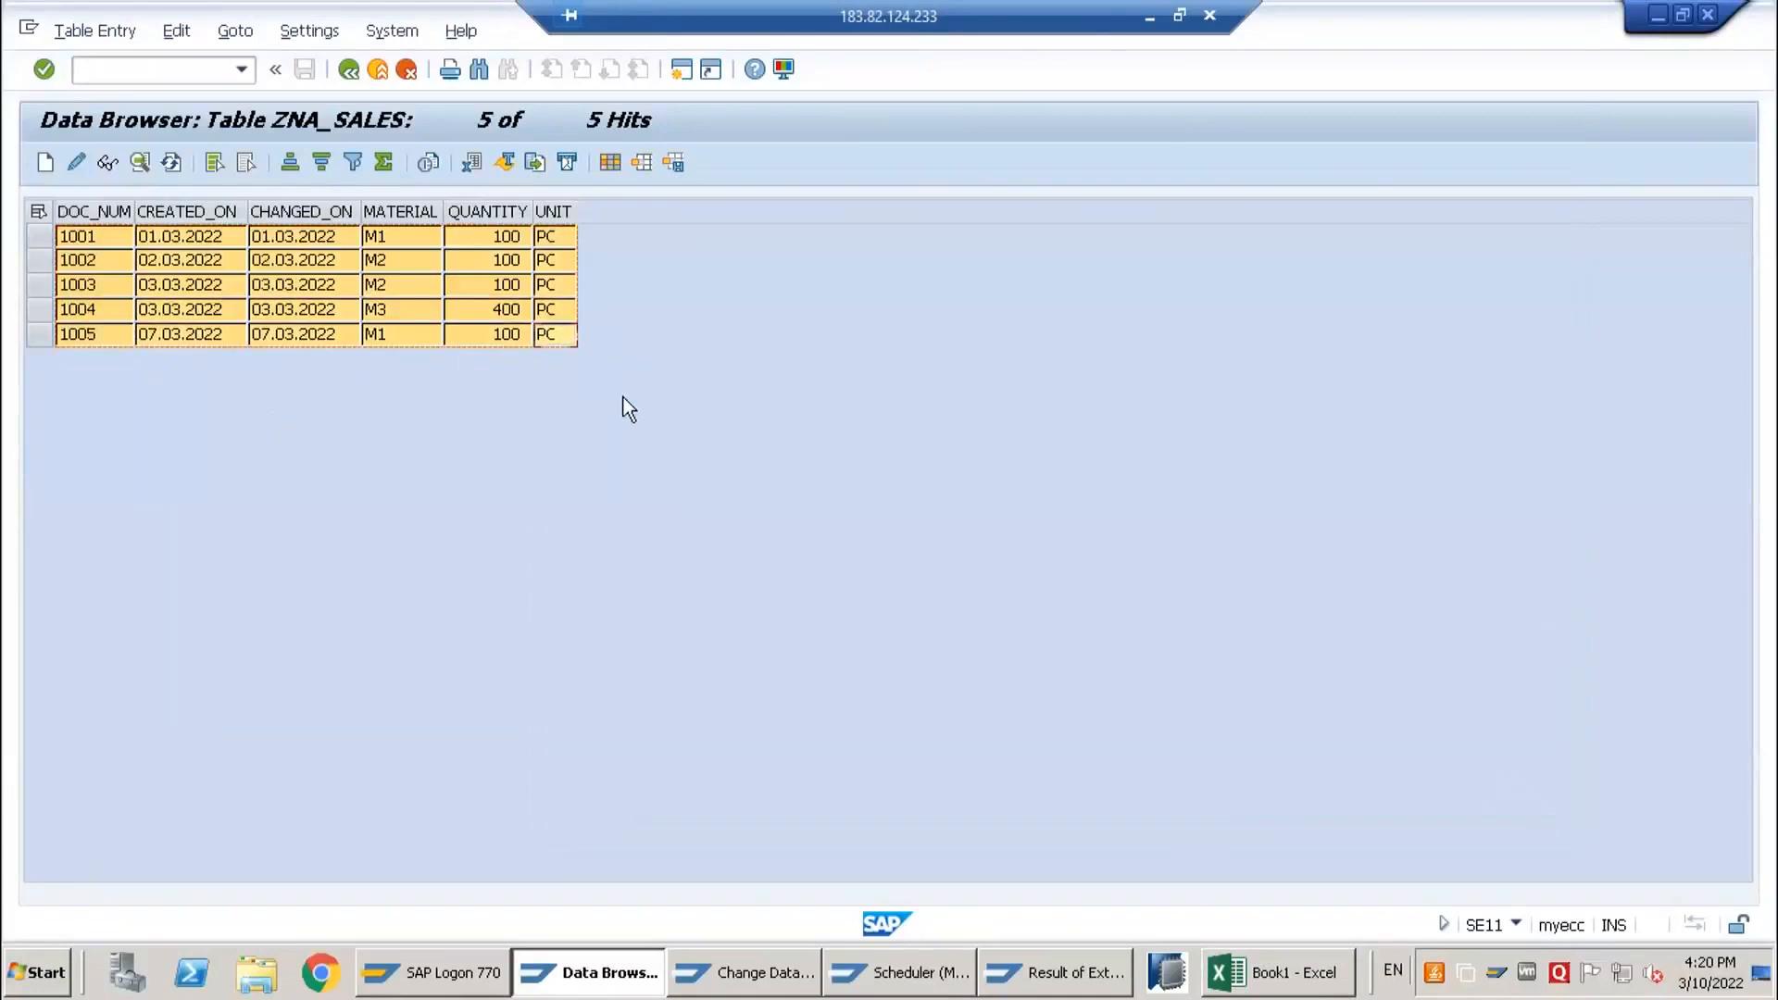
key(alt+Tab)
click(938, 520)
key(ctrl+v)
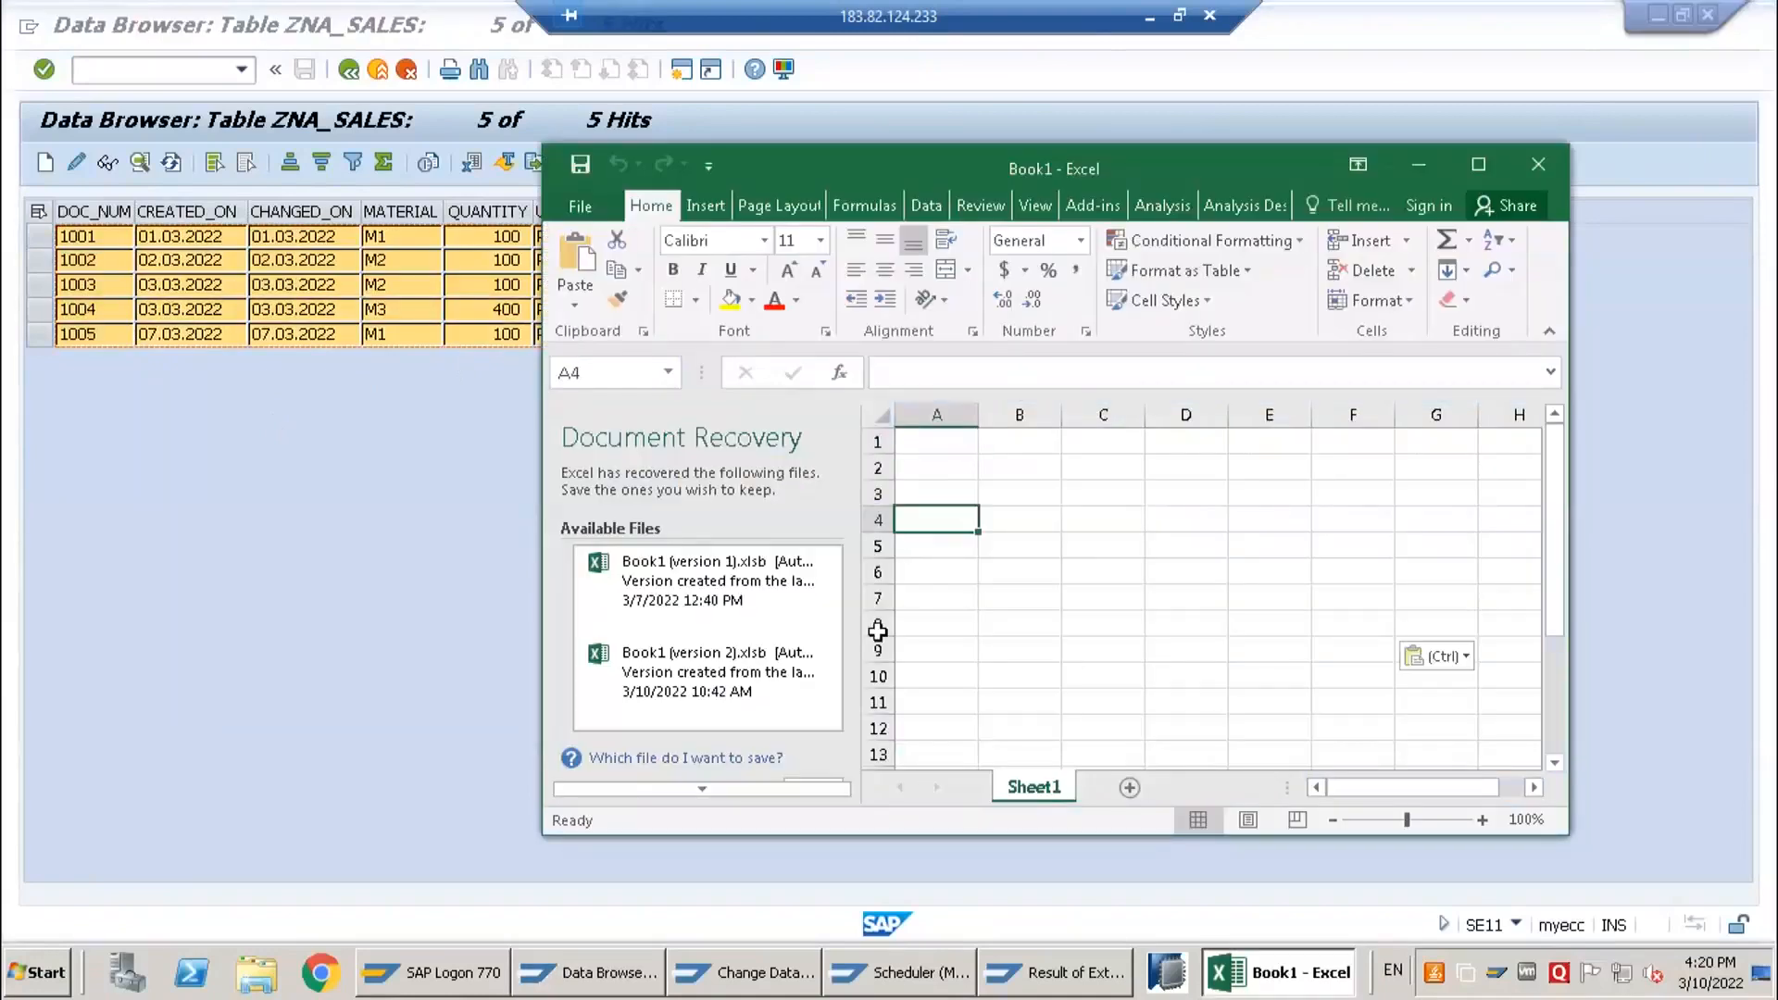
- Enlarge the workbook window and dismiss the list of recovered documents
drag(1084, 167, 773, 108)
drag(1251, 774, 1433, 898)
click(497, 854)
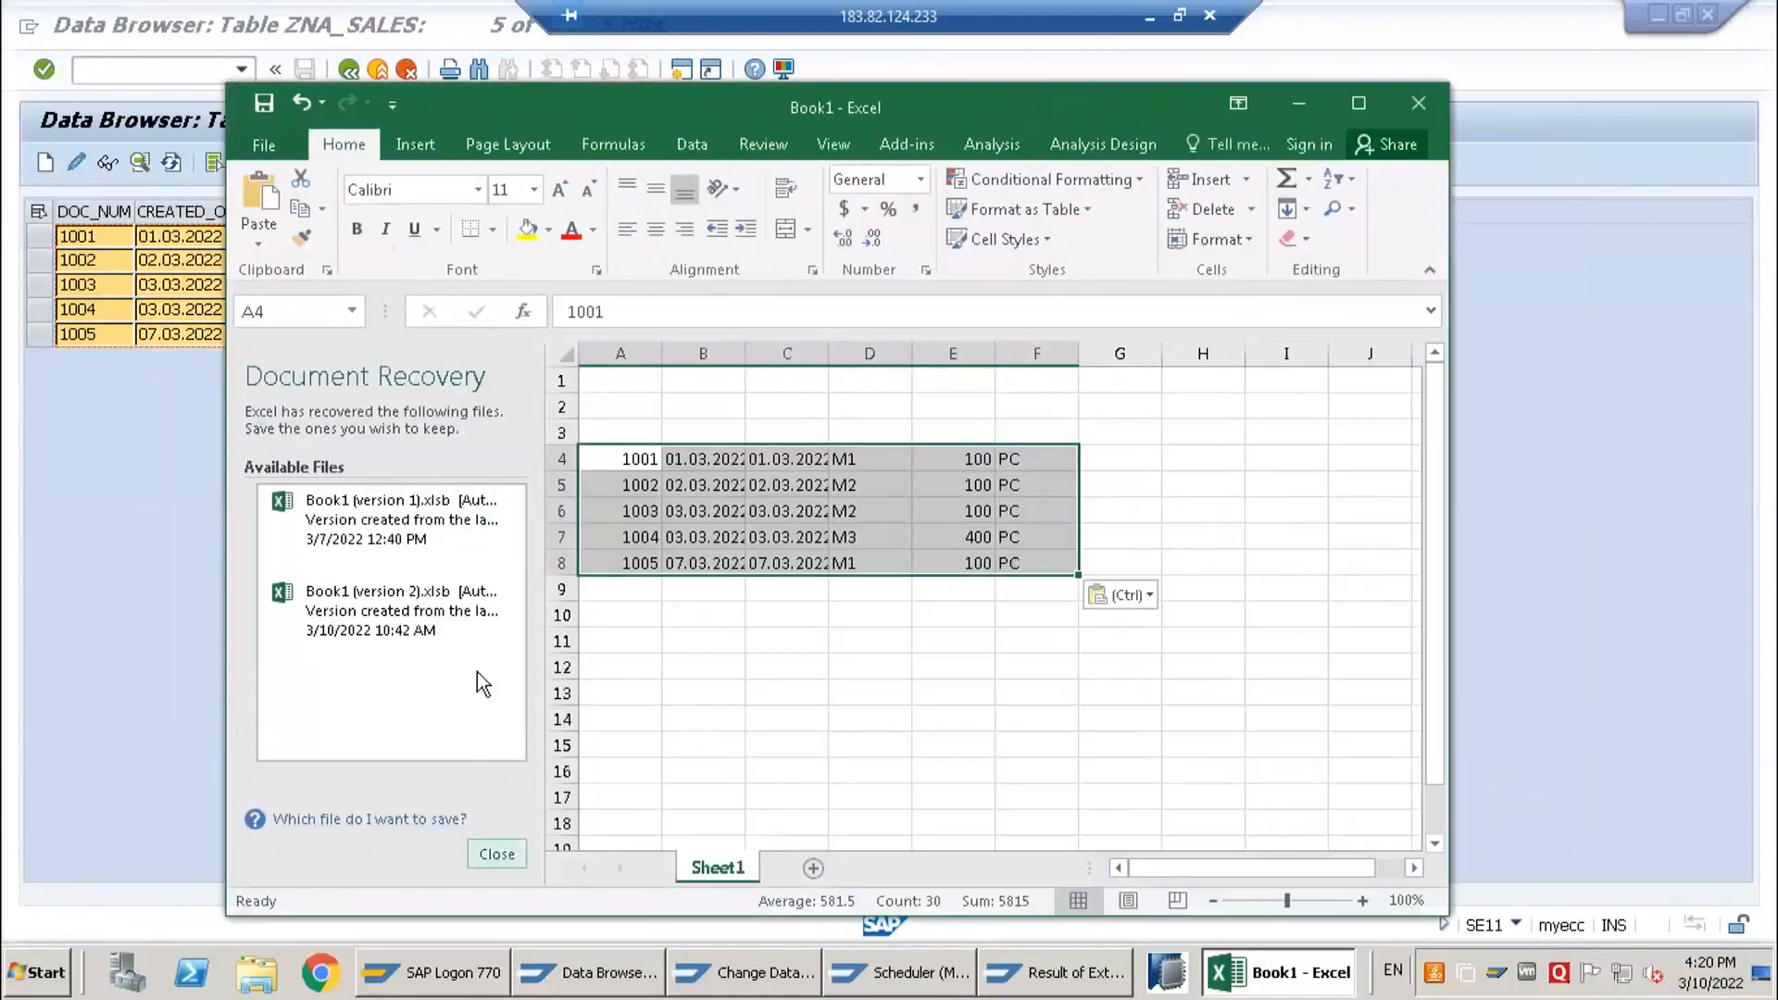
click(866, 488)
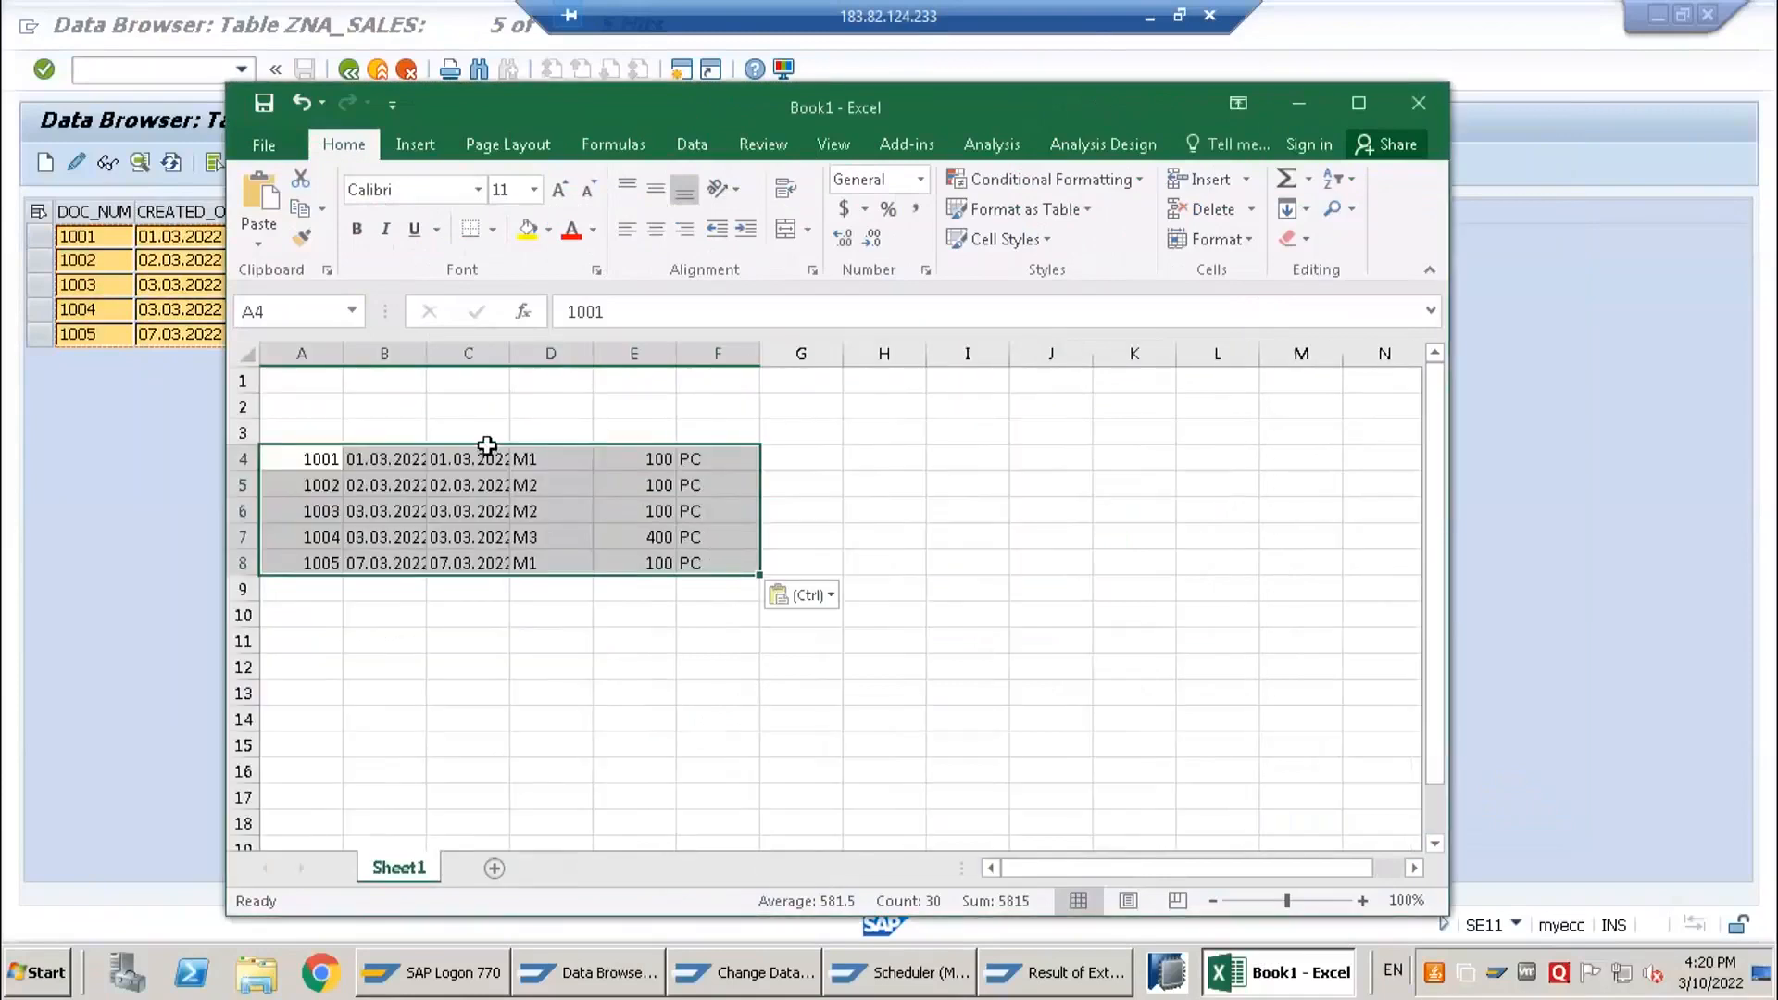
- Enter the heading CREATED_ON in cell B3 and widen column B to fit it
click(408, 457)
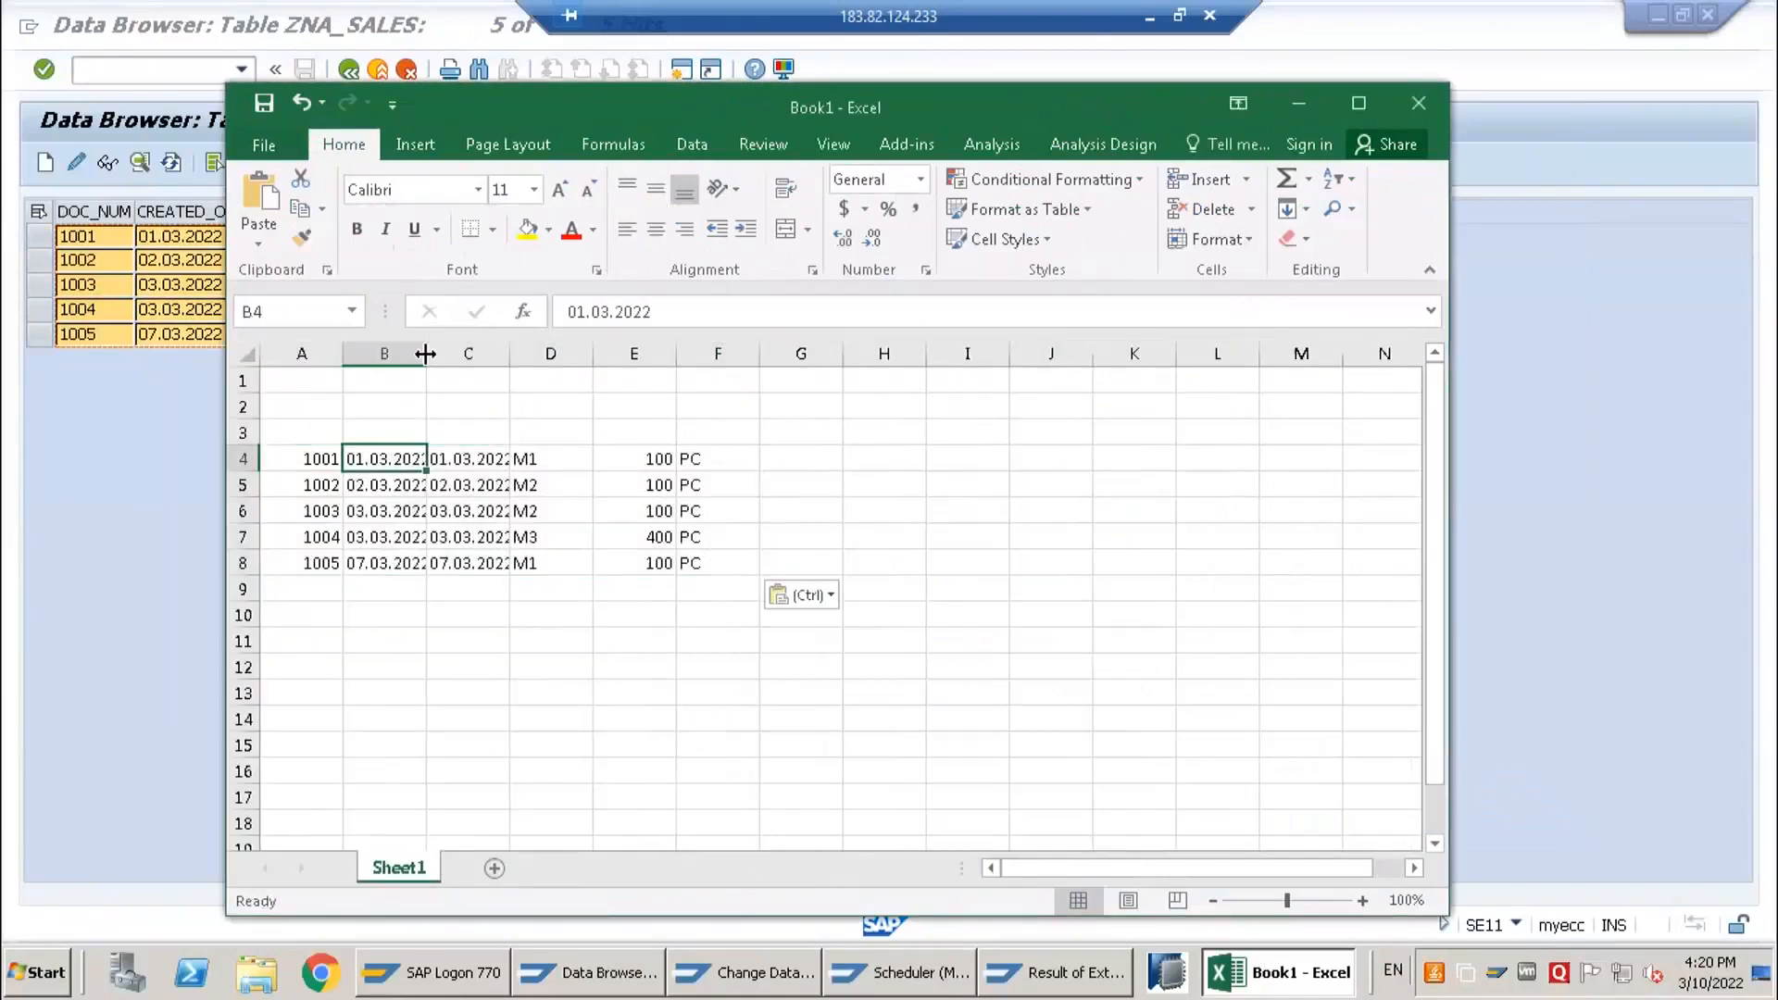
double_click(425, 353)
drag(302, 458, 720, 562)
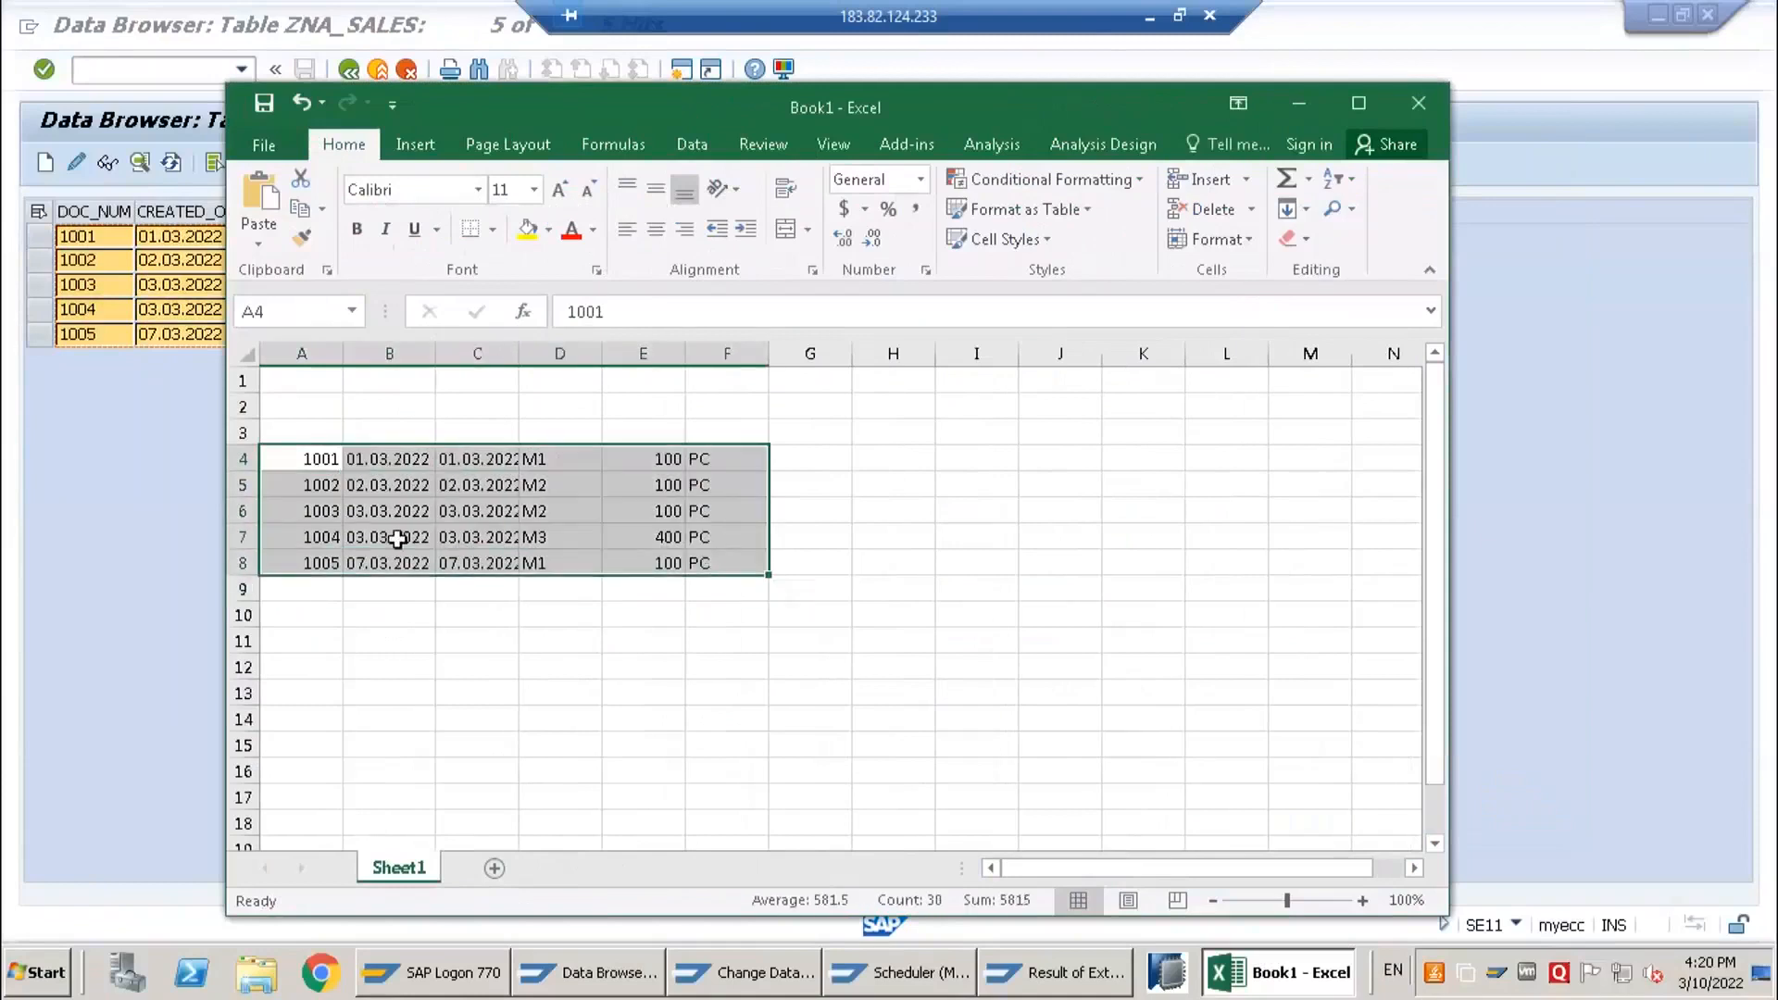
click(399, 432)
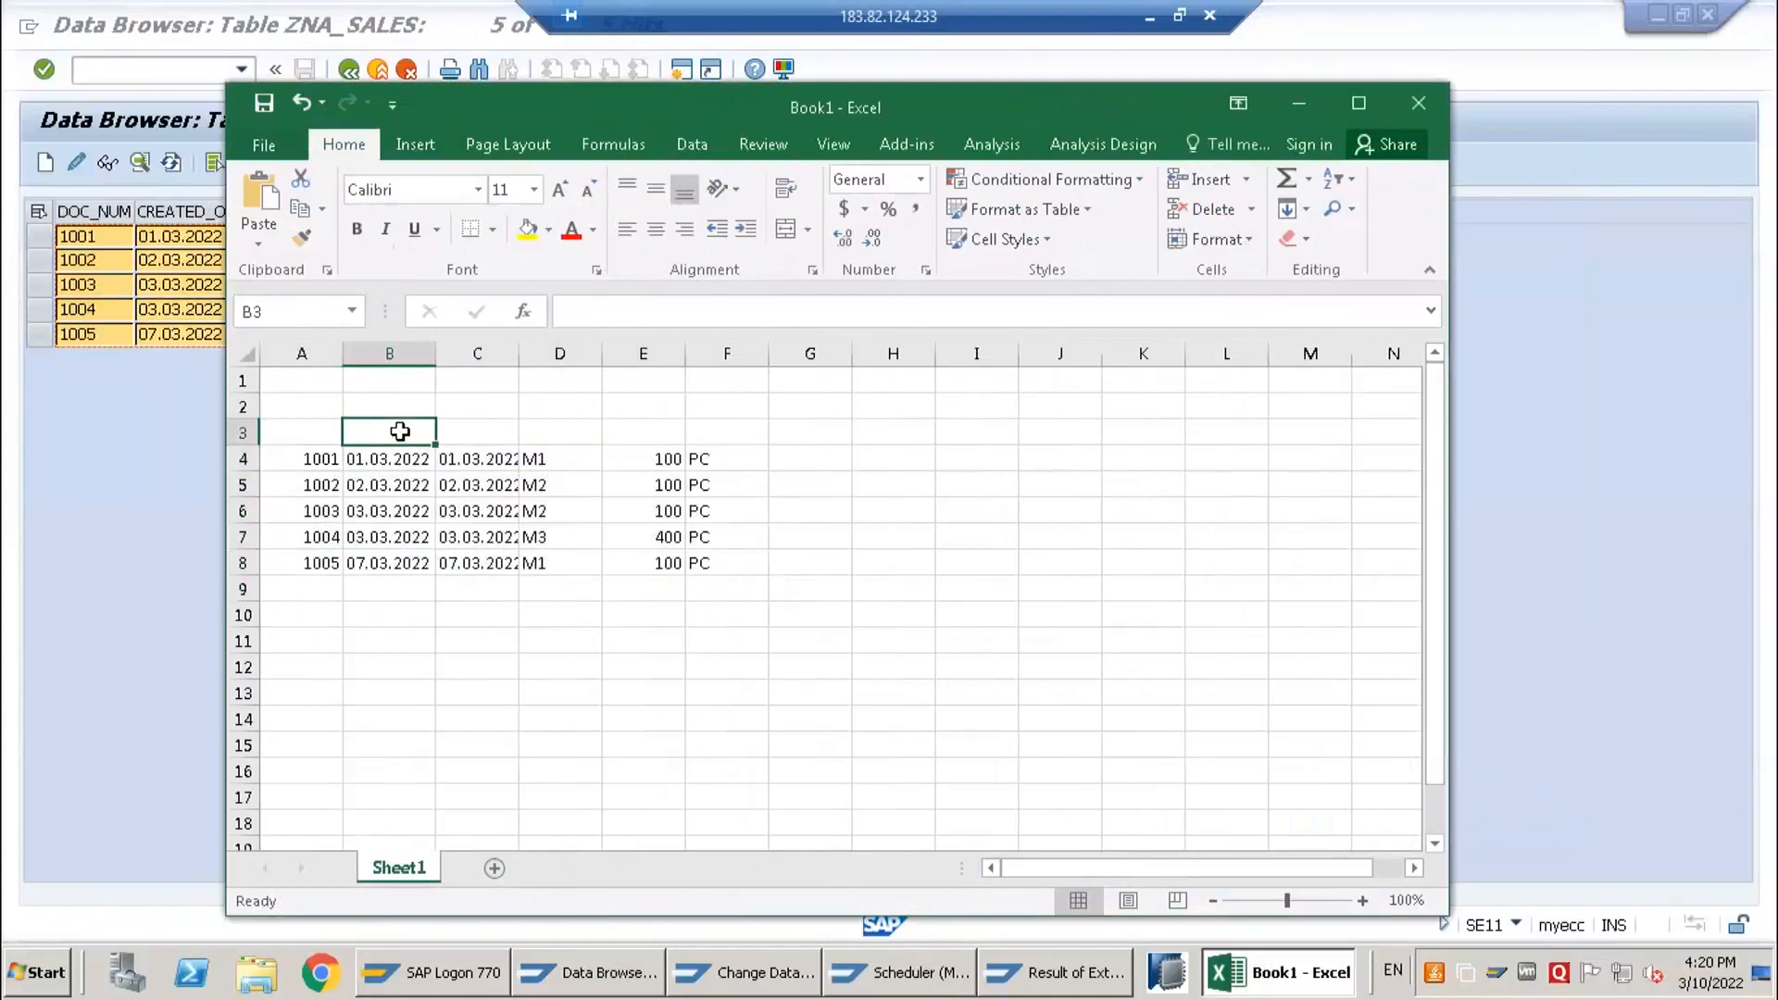
text(CREATED)
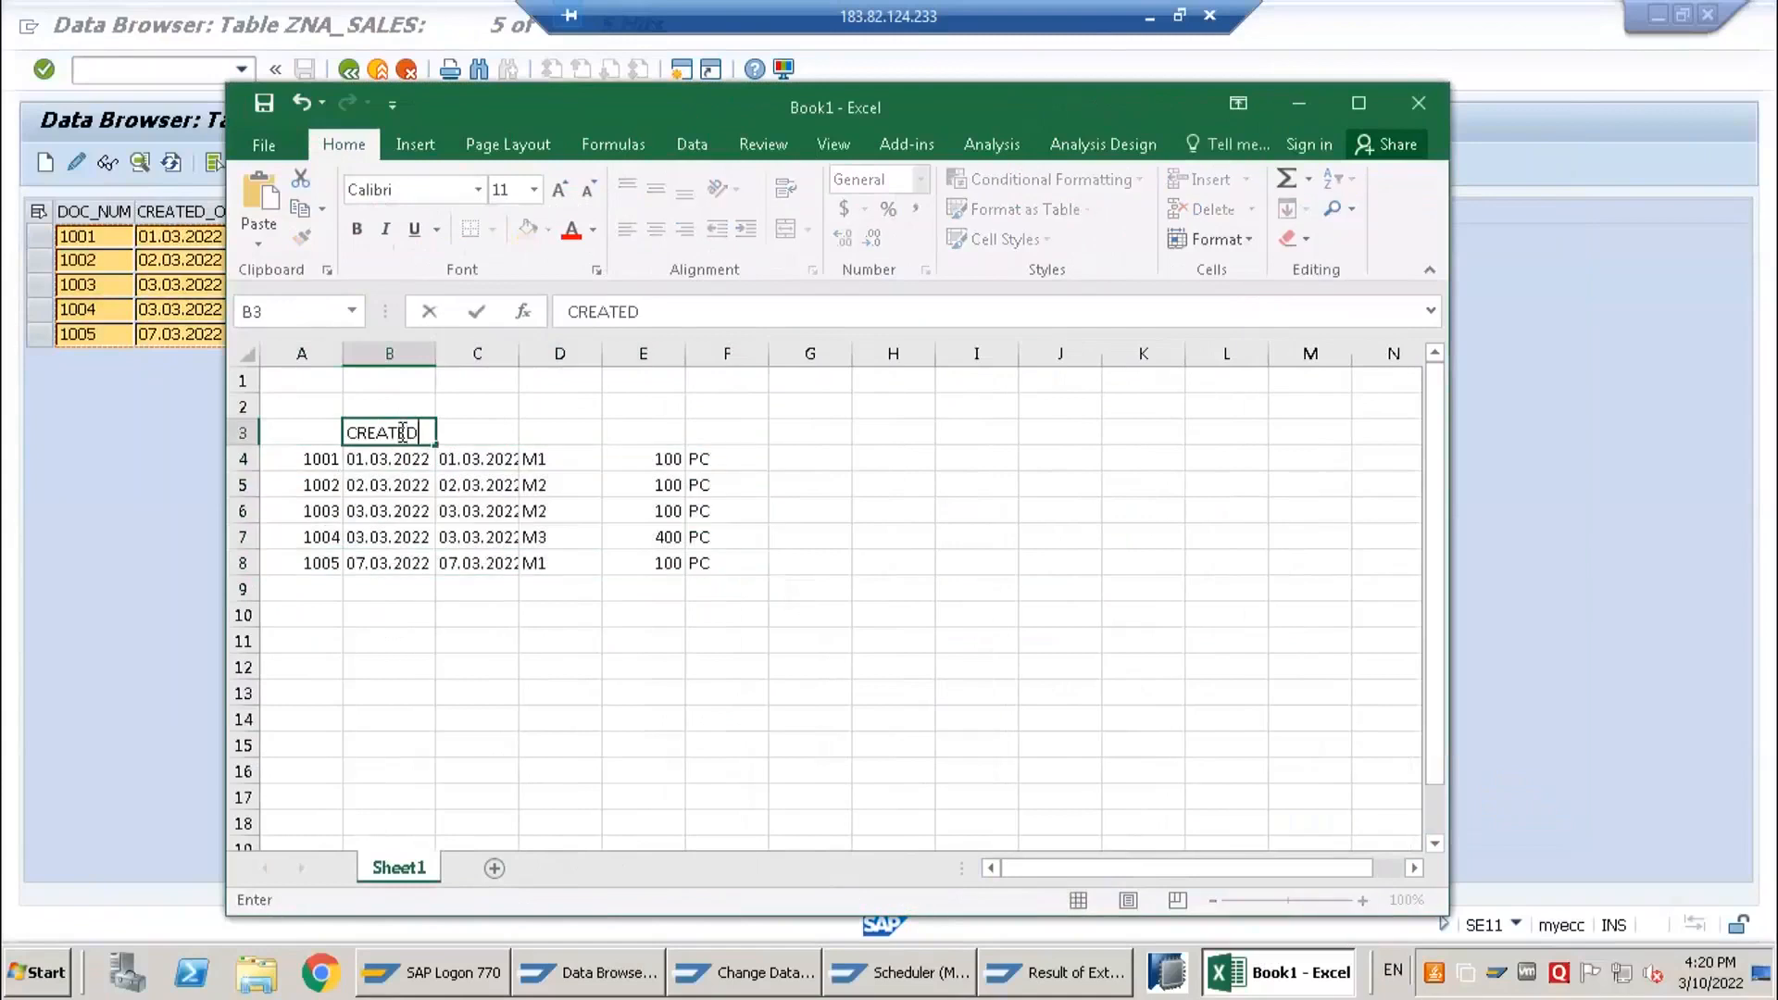
text(_ON)
key(Return)
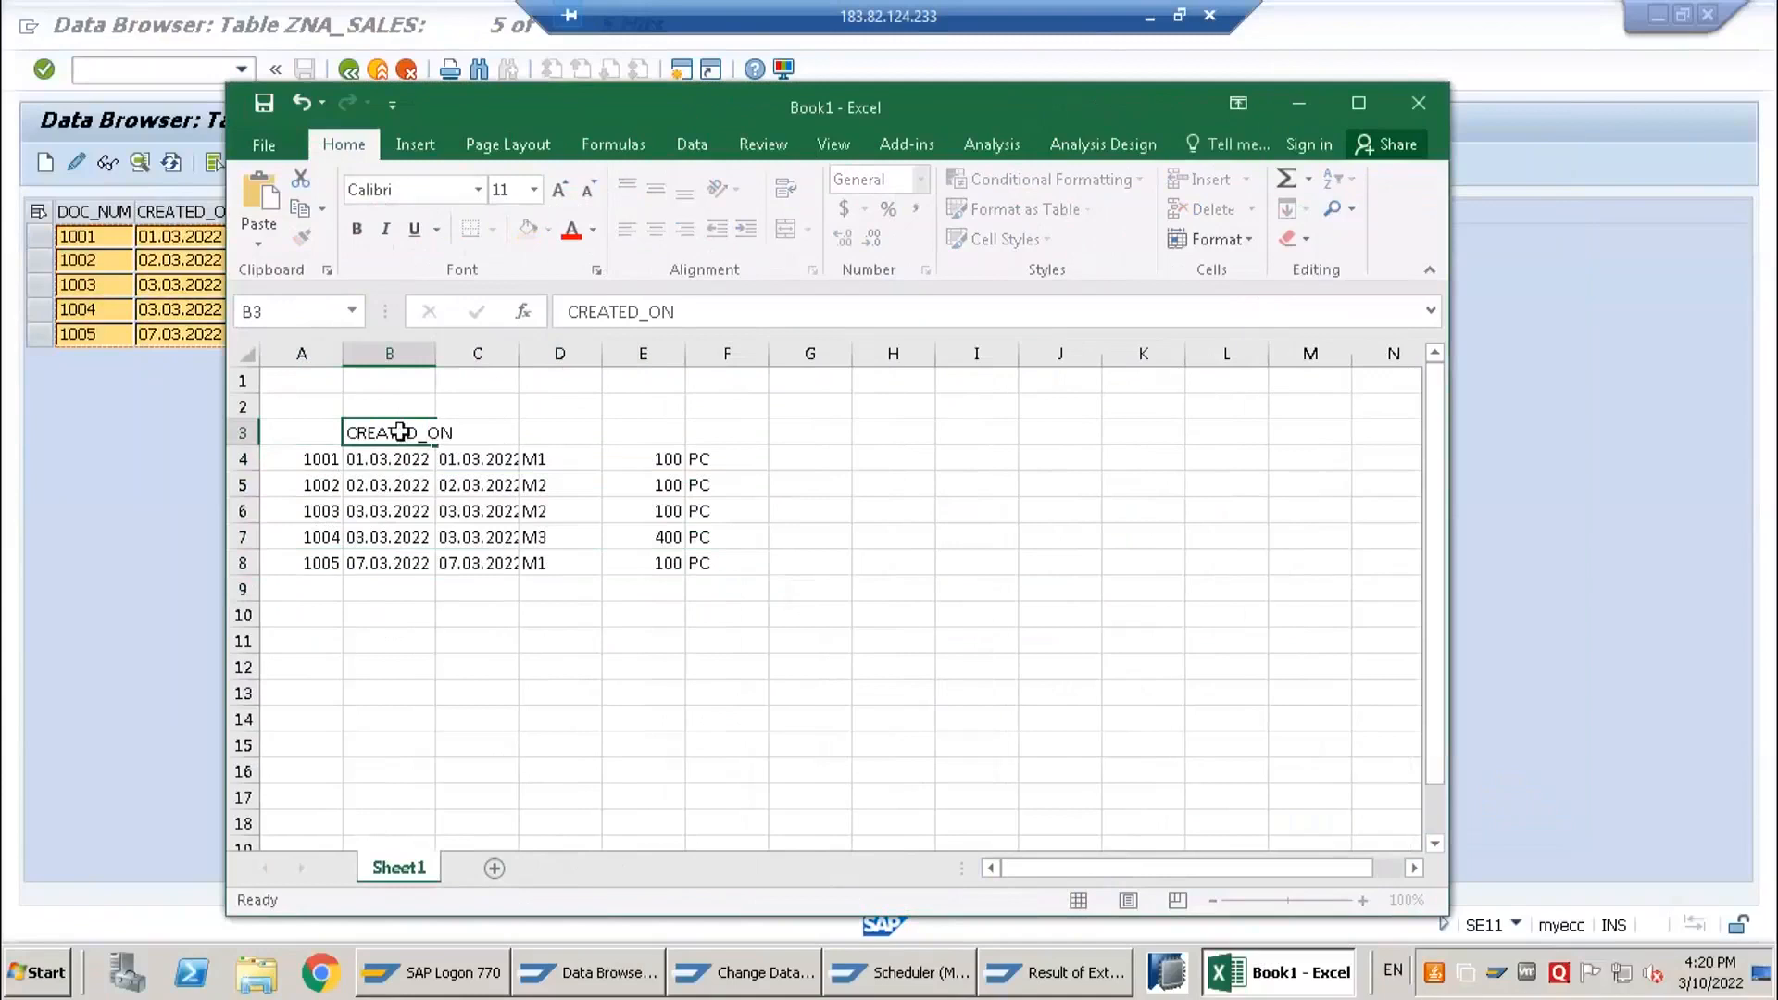
drag(439, 362, 462, 363)
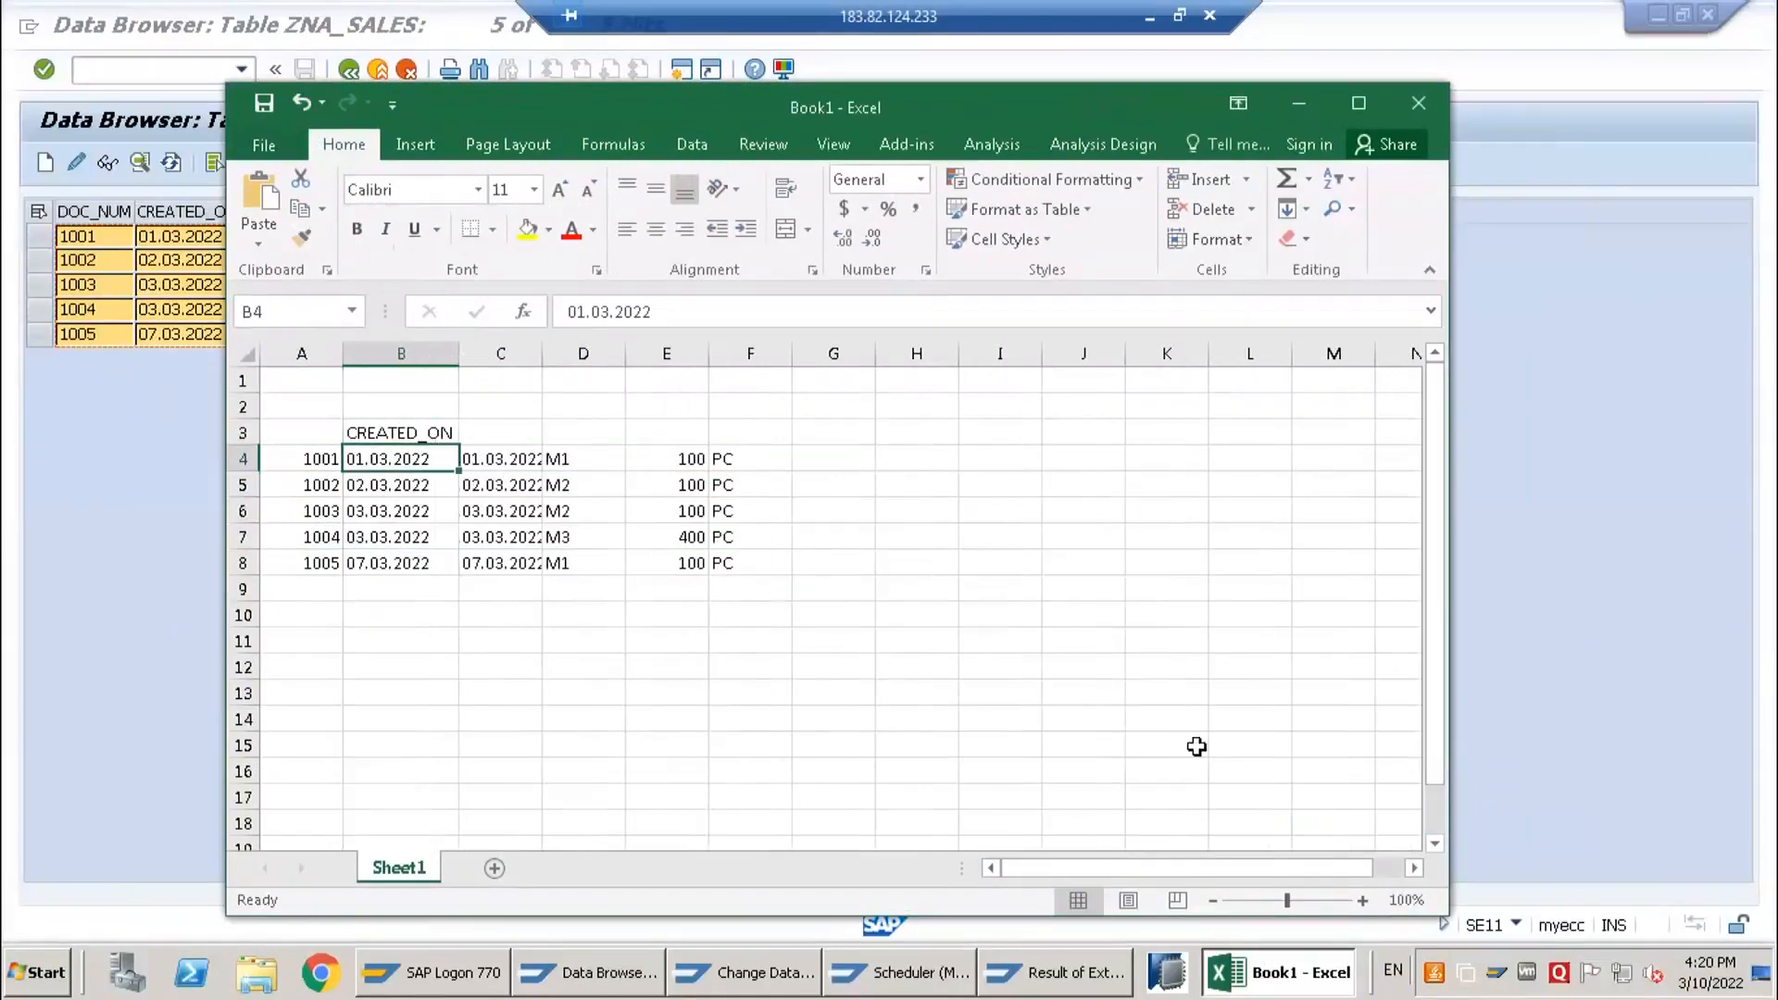
- Enter the label Delta Pointer in cell H4 and fit column H to its width
click(947, 450)
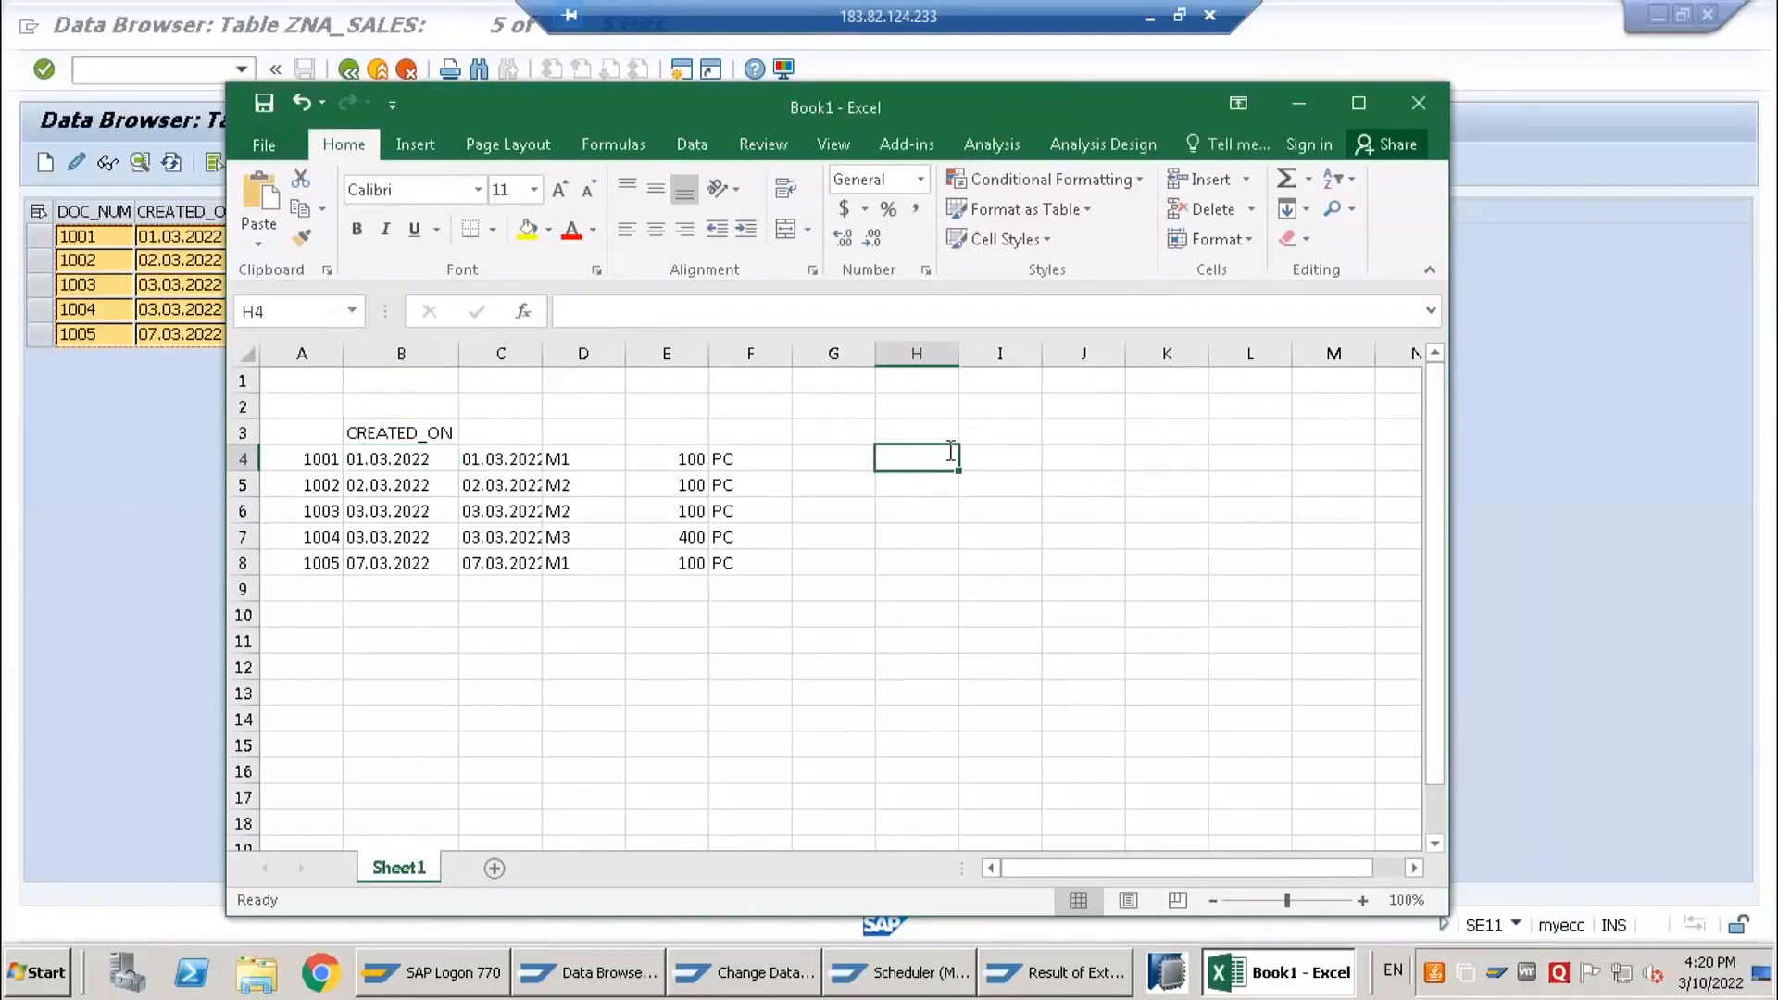
text(Delta Pointer)
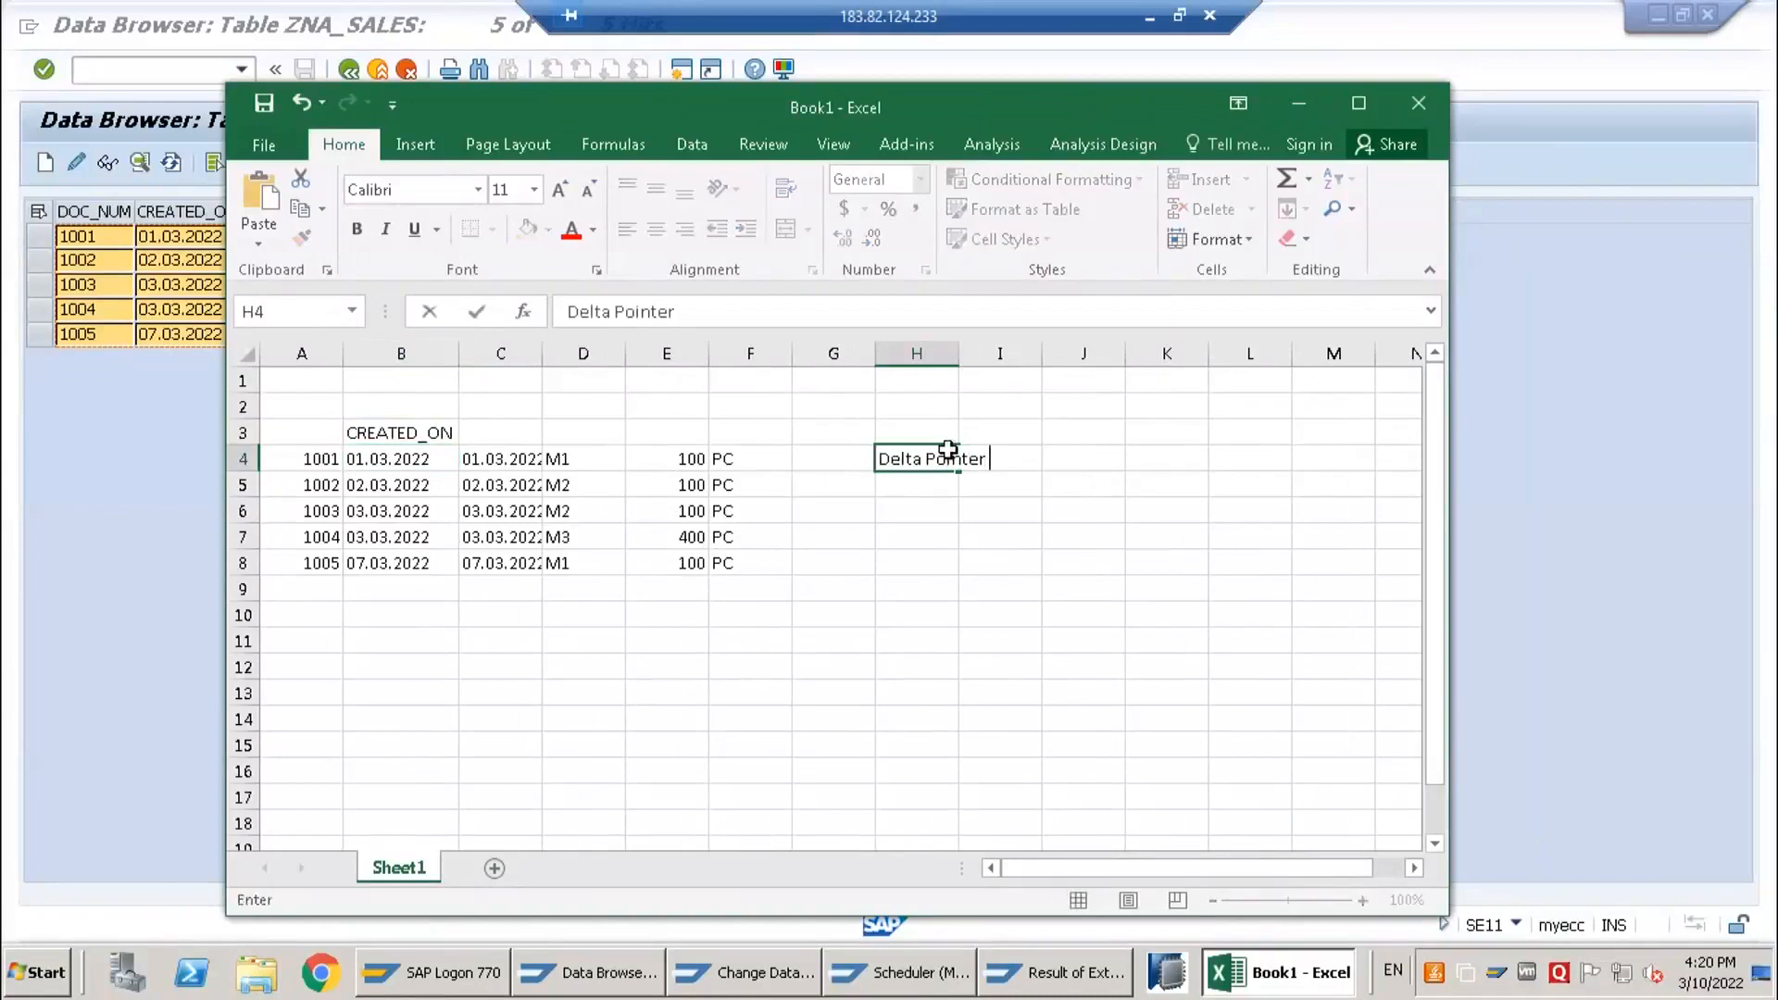
key(Return)
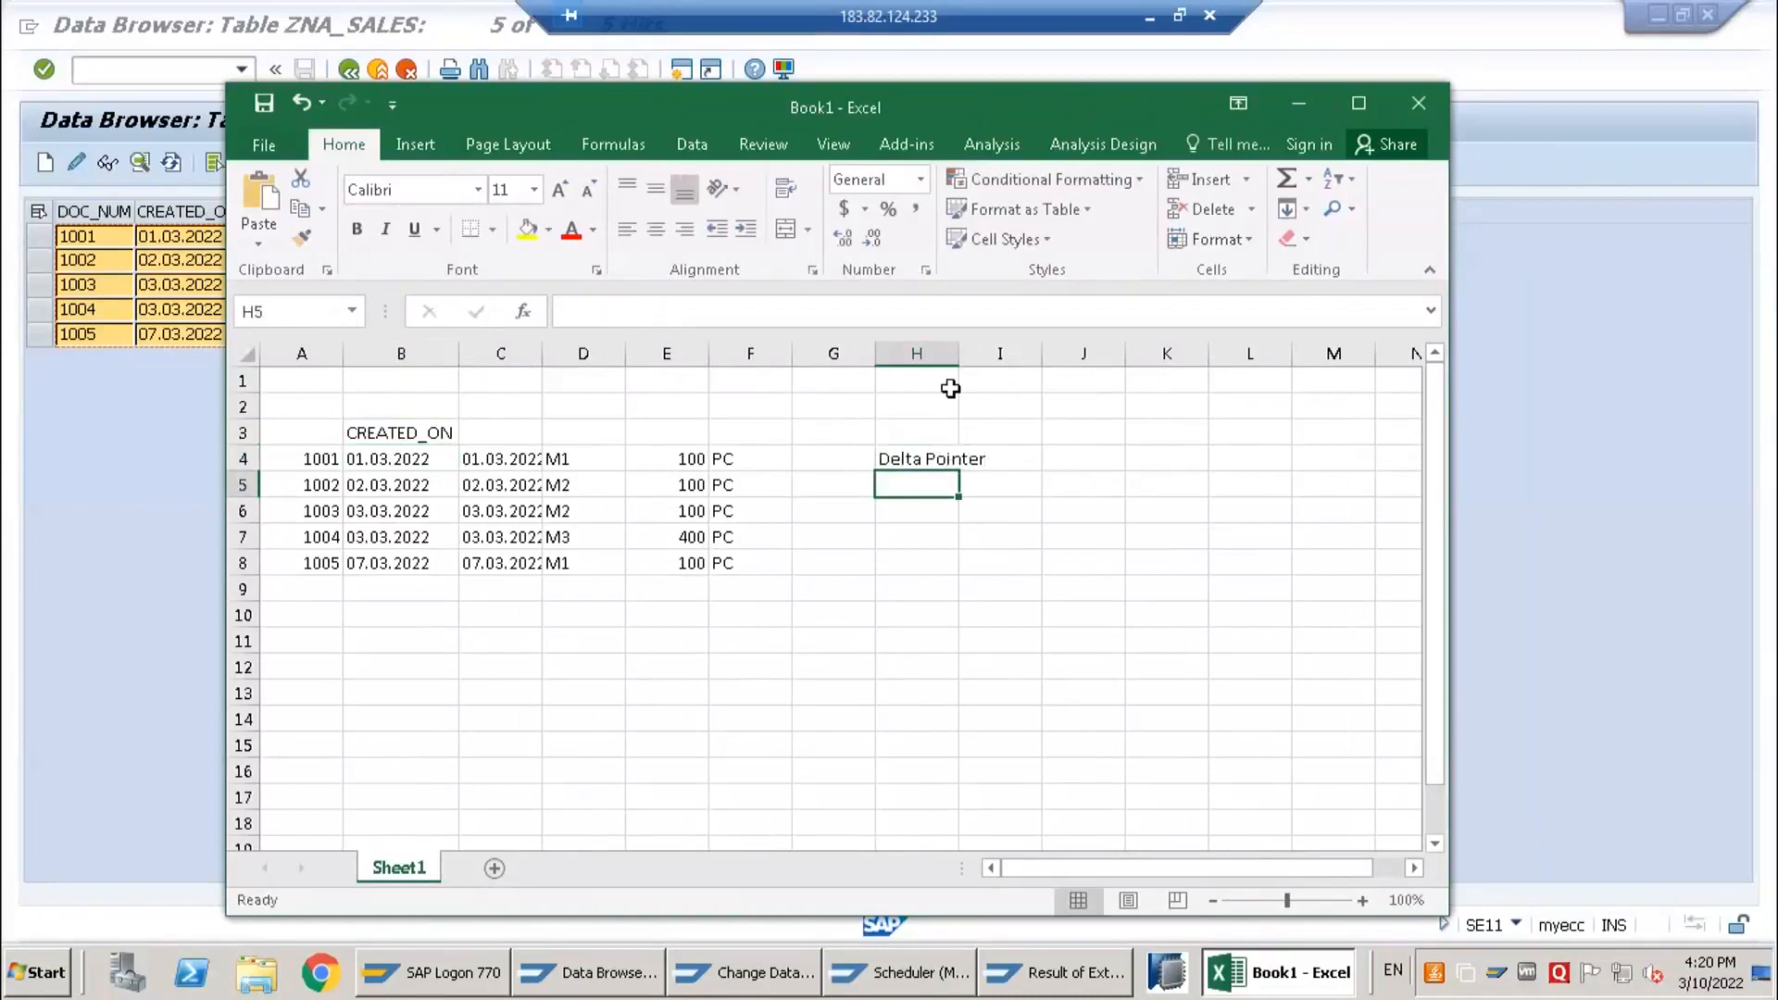
double_click(964, 352)
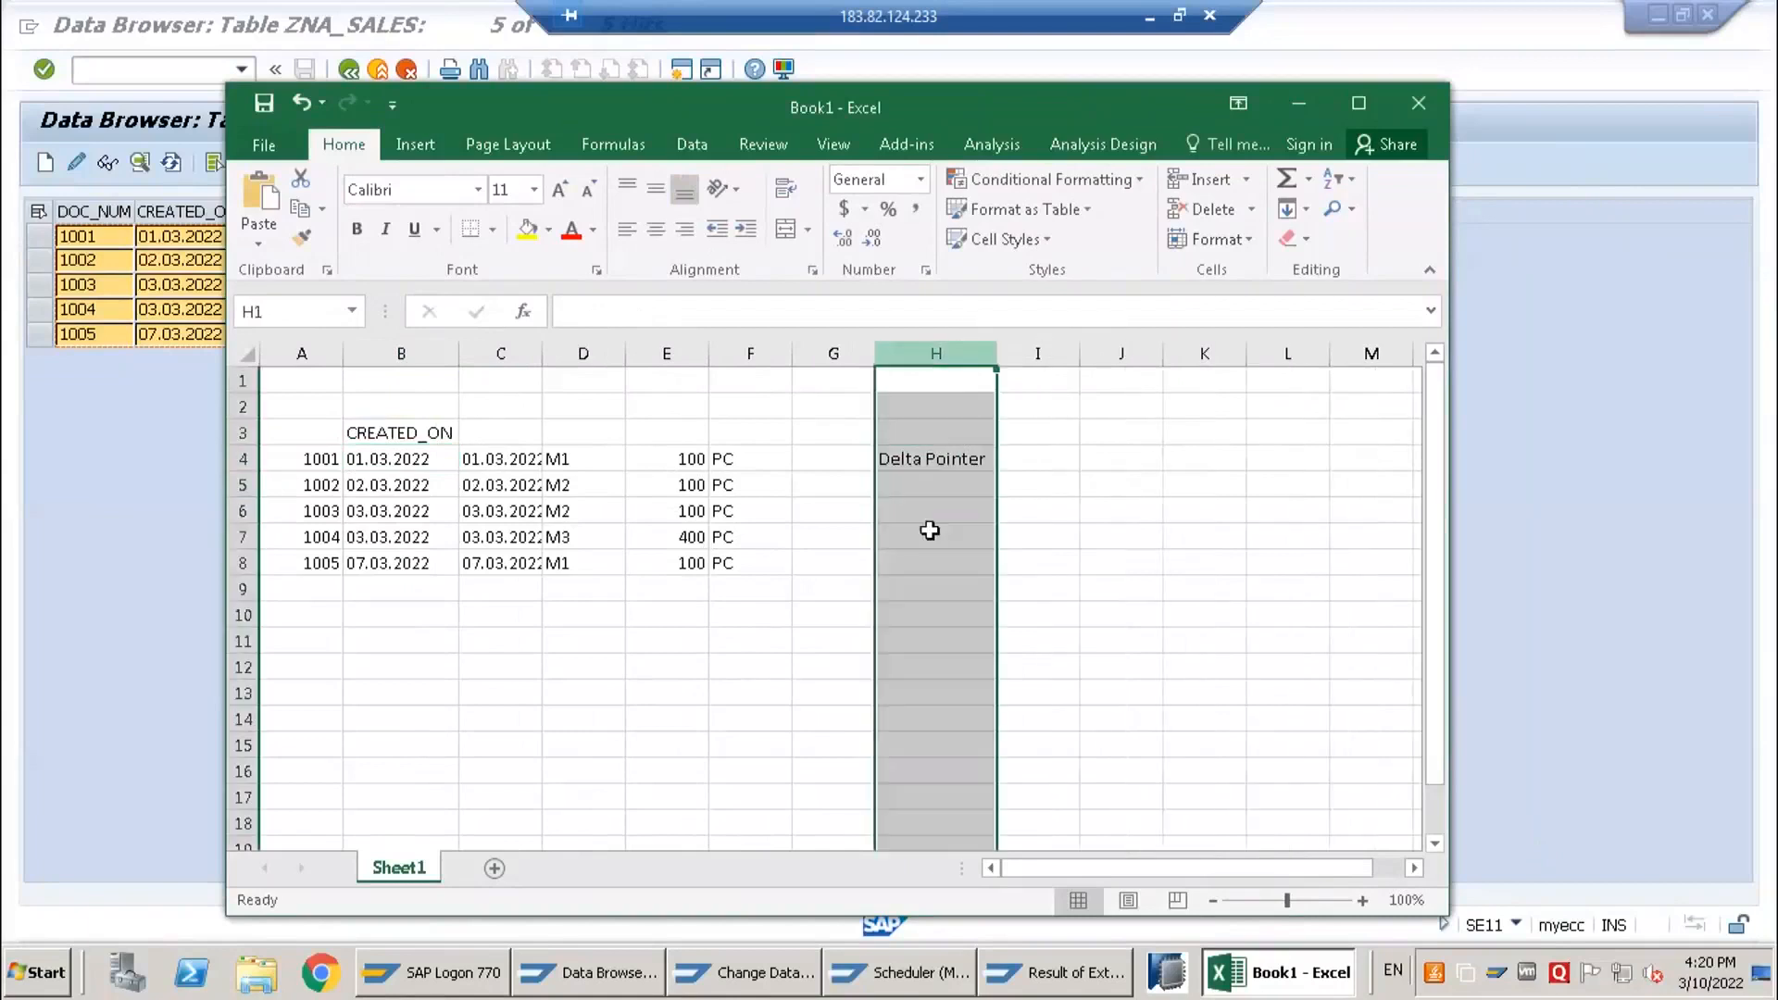
- Enter the date 10.03.2021 in cell H5 beneath the Delta Pointer label
click(936, 460)
click(929, 496)
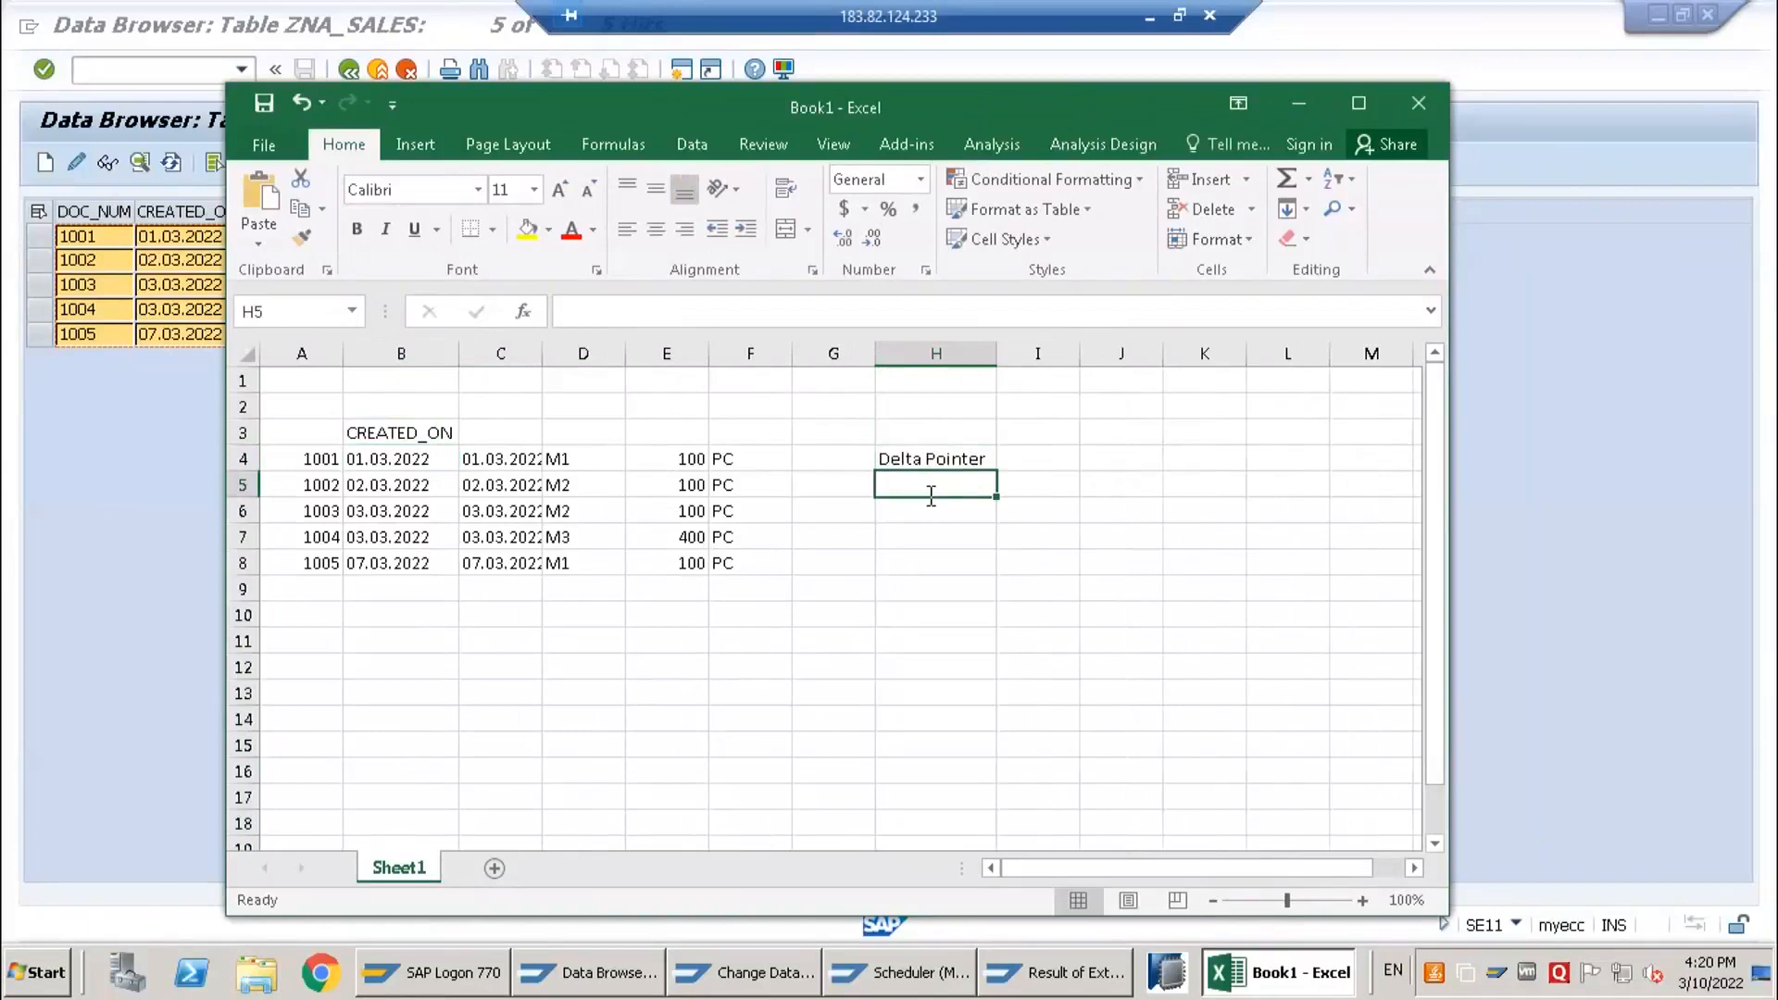
text(10)
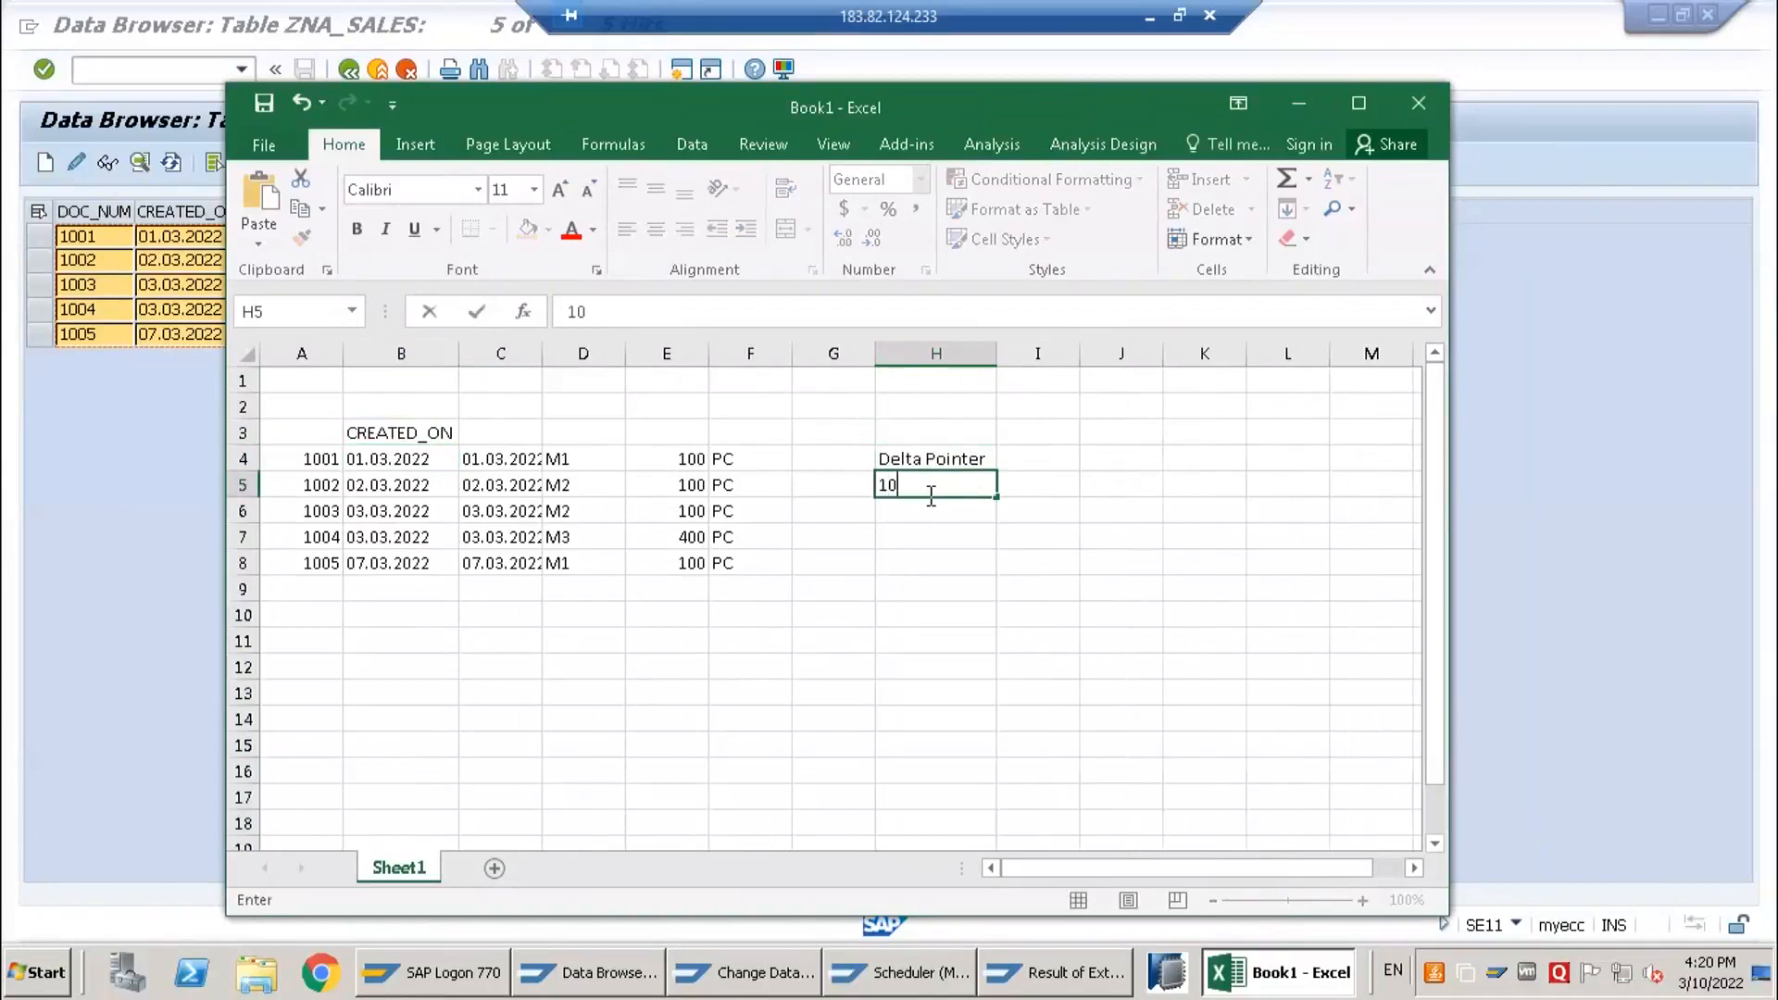
text(.03.2021)
key(Return)
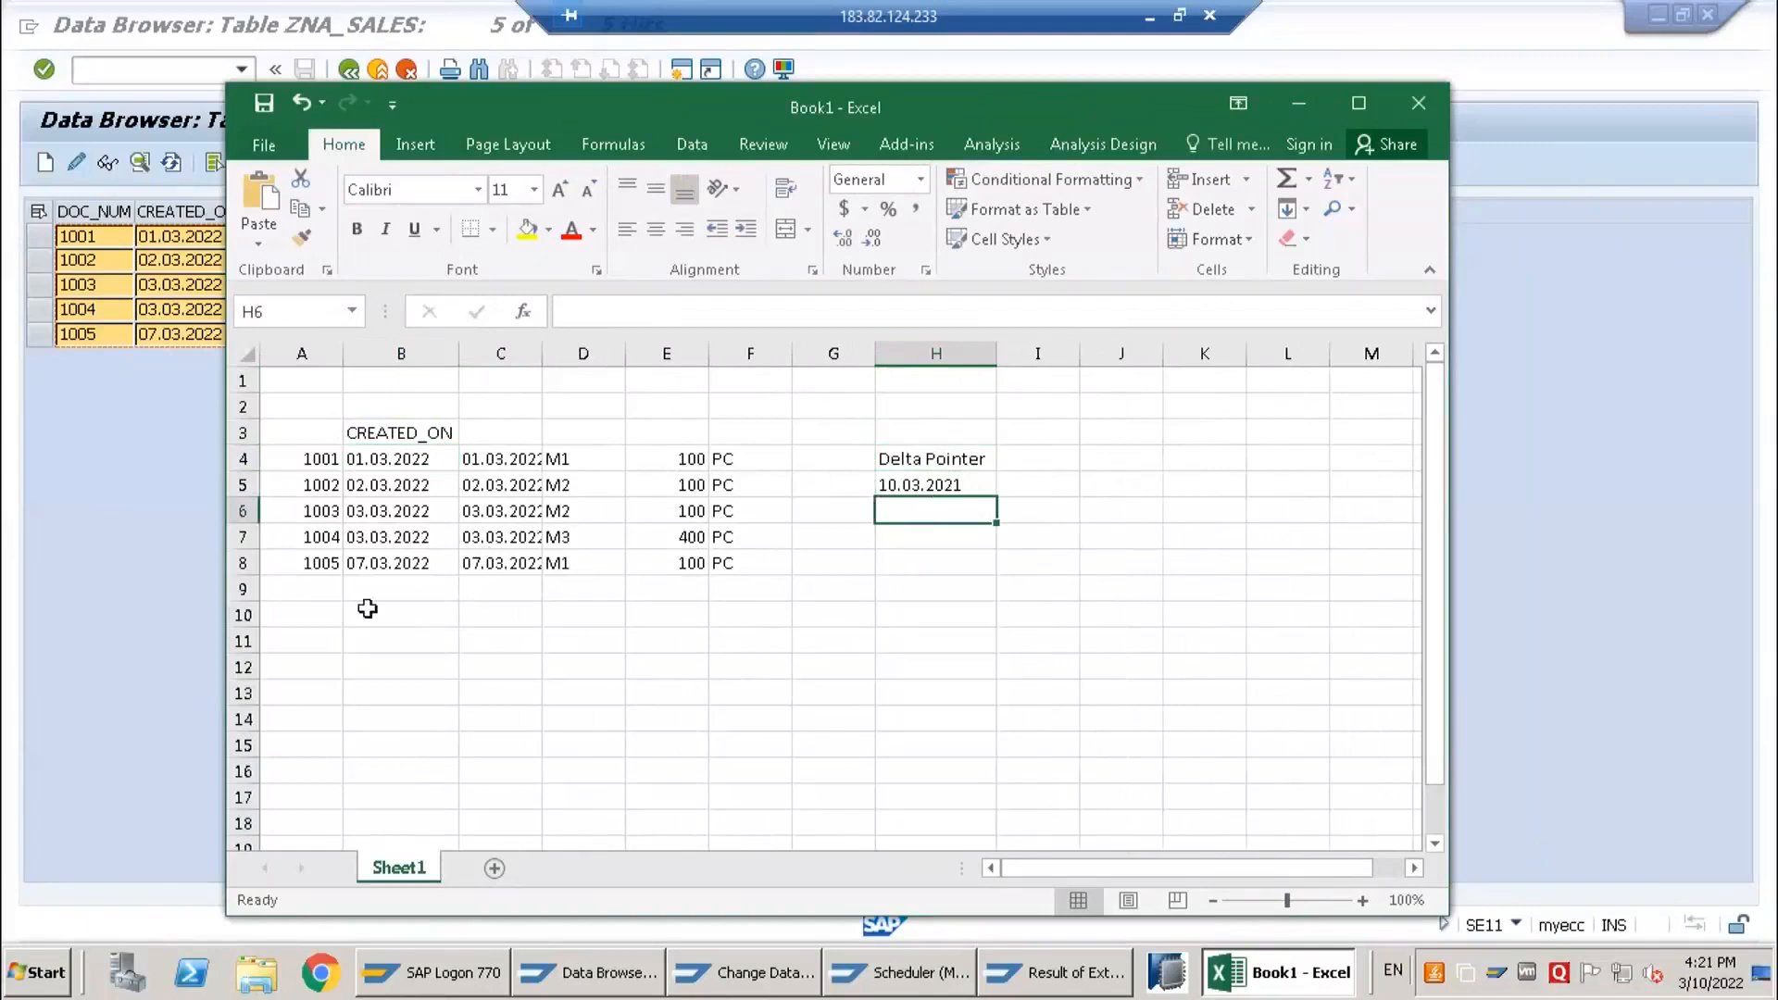
- Review the Delta Pointer entry in the sheet and switch back to the ZNA_SALES records in SAP
click(928, 476)
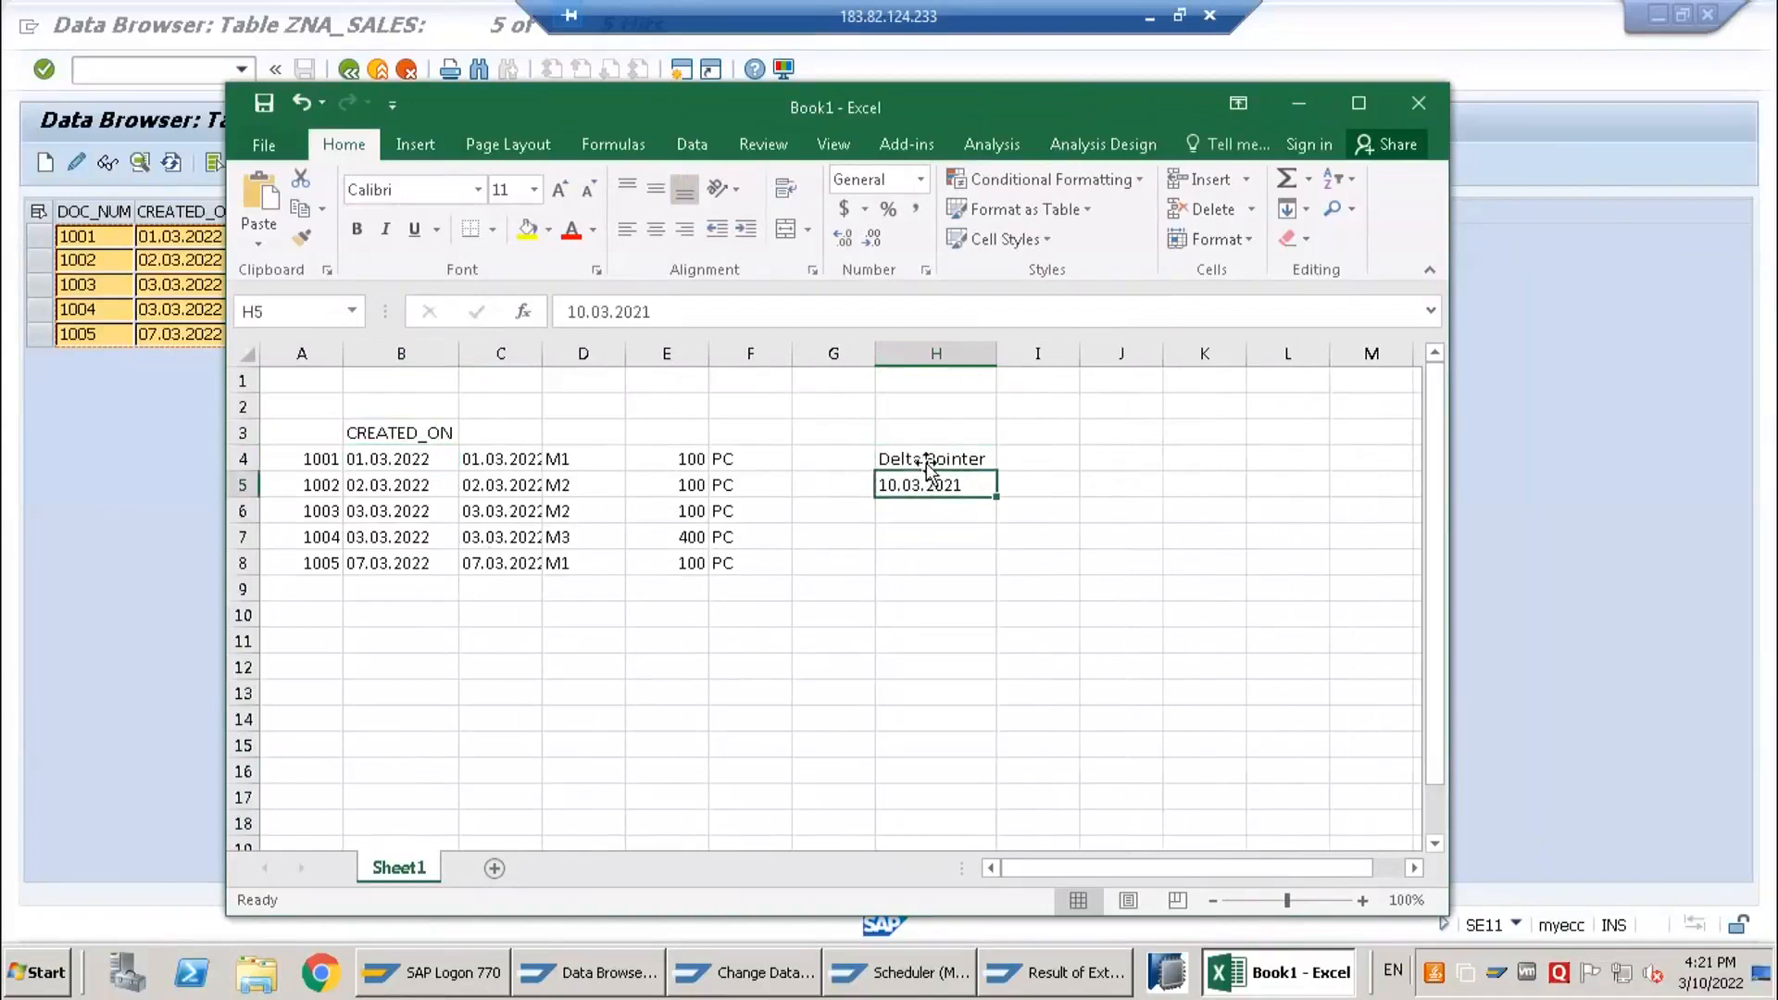
click(926, 461)
shift+click(929, 479)
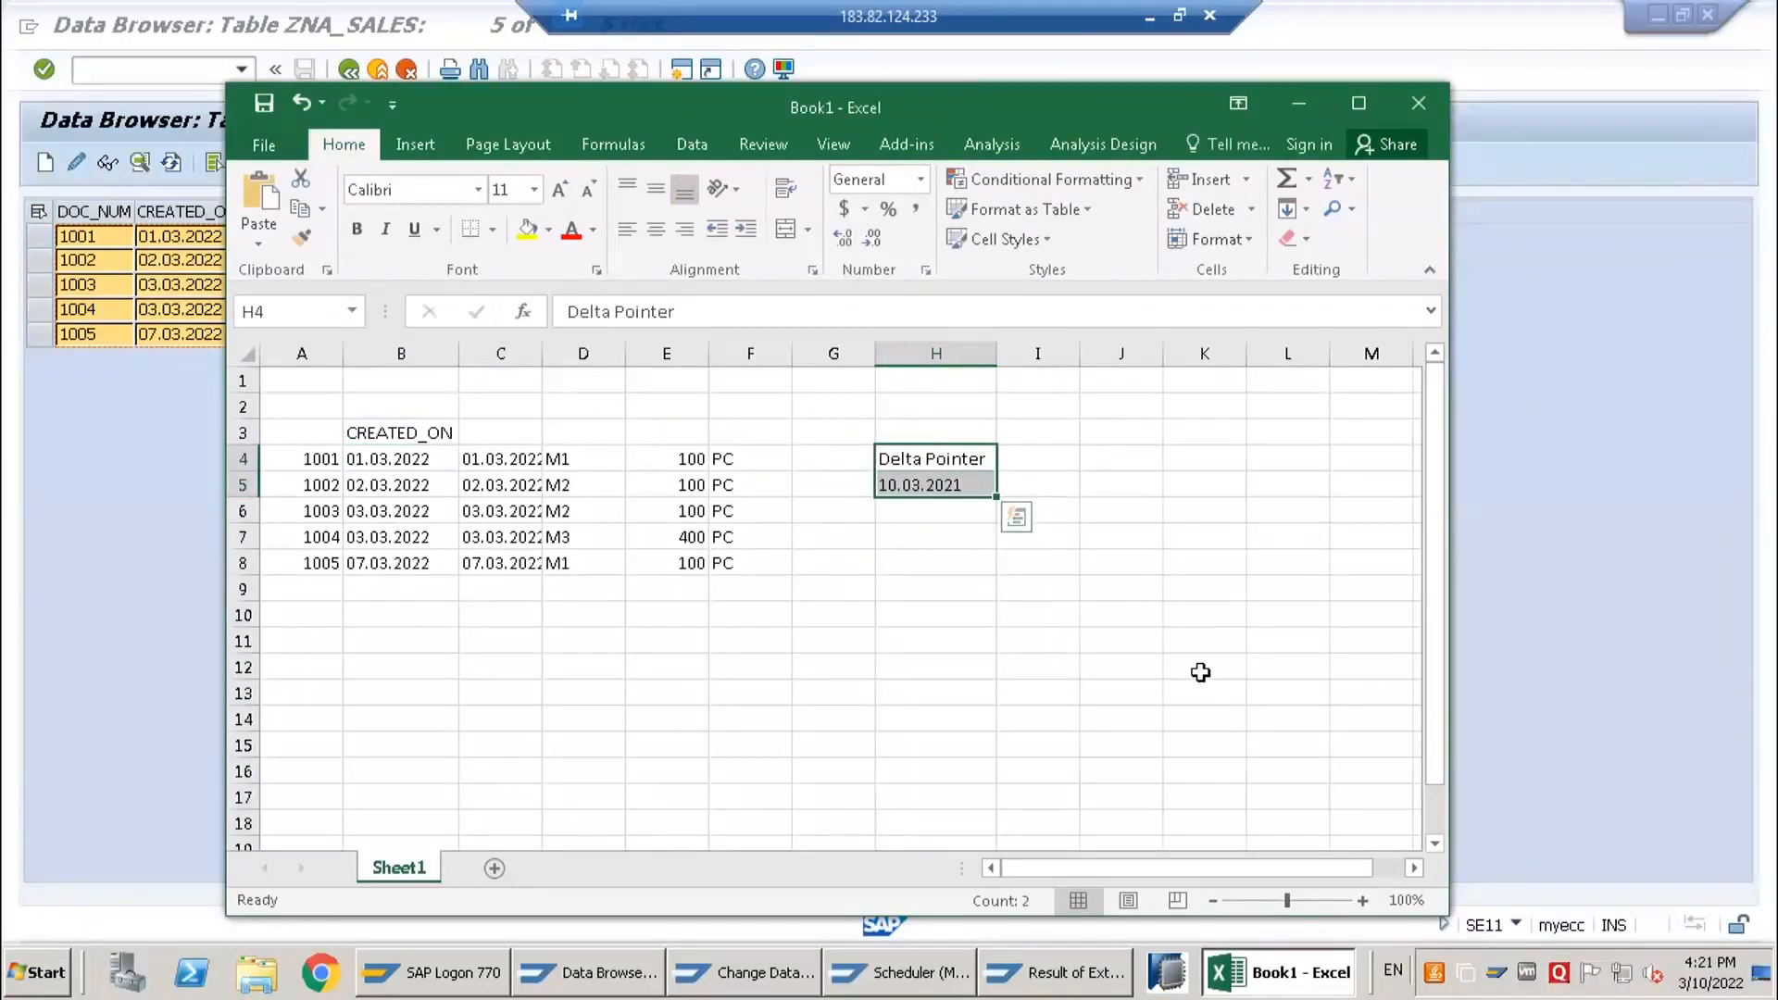
click(919, 487)
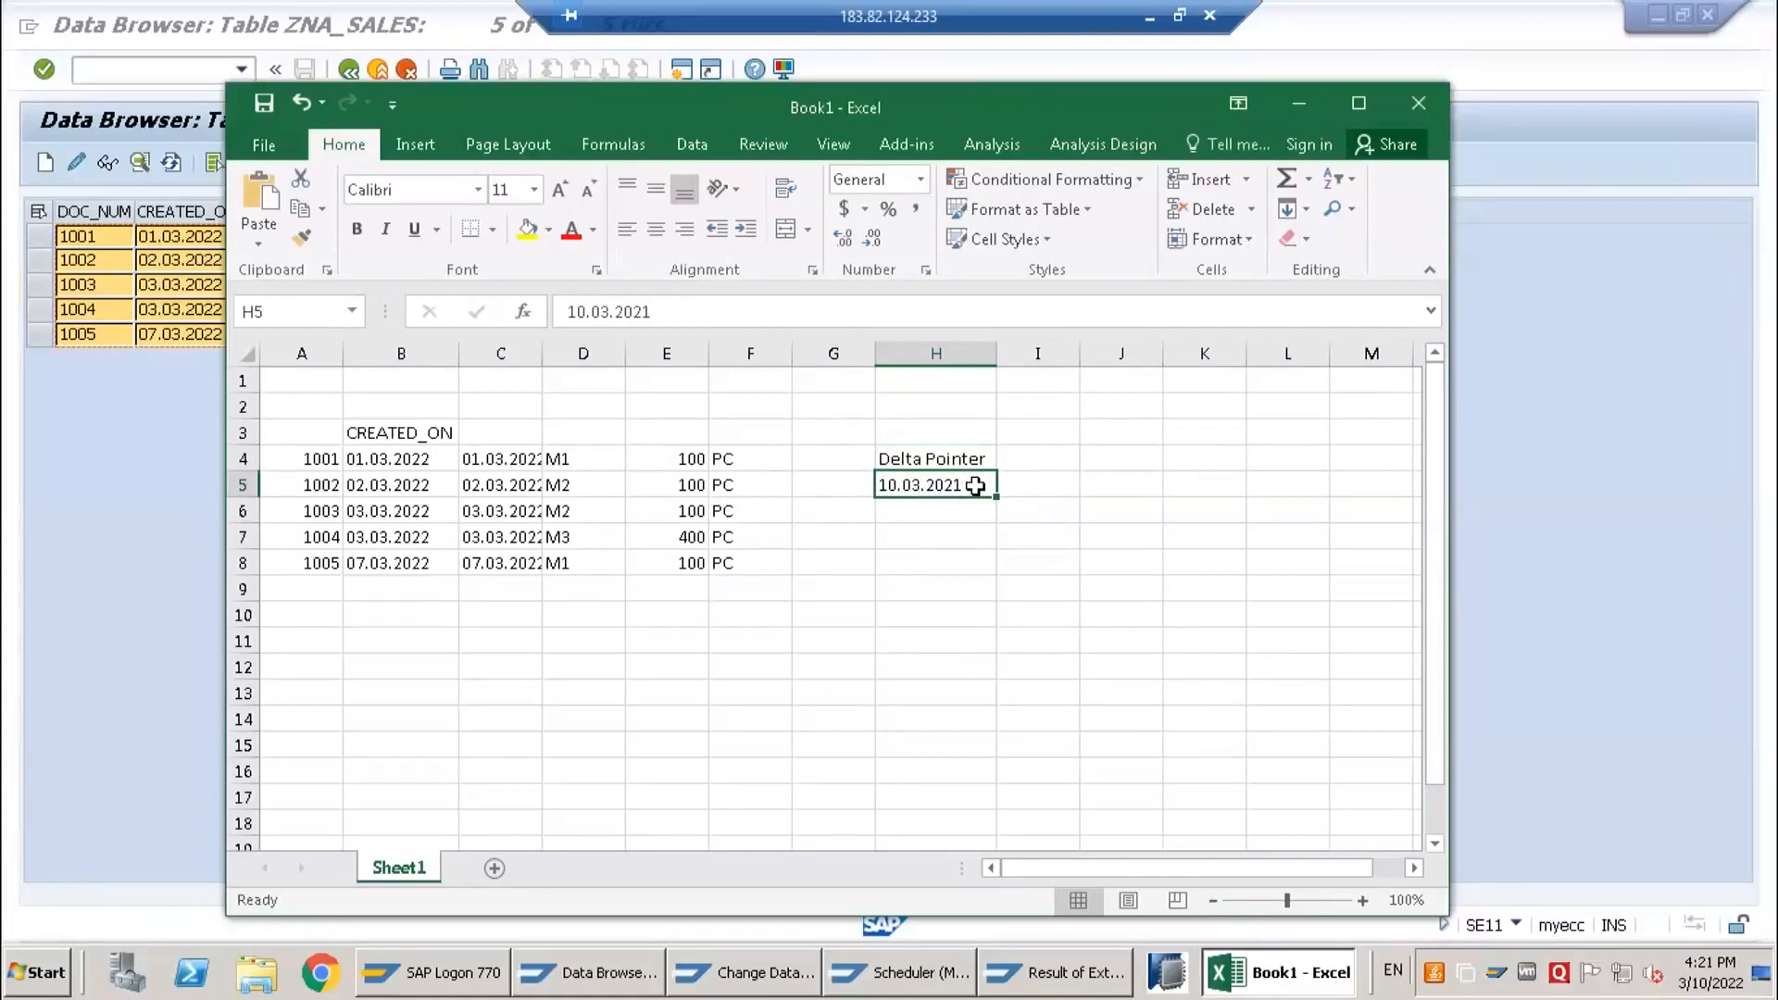
drag(898, 510, 984, 646)
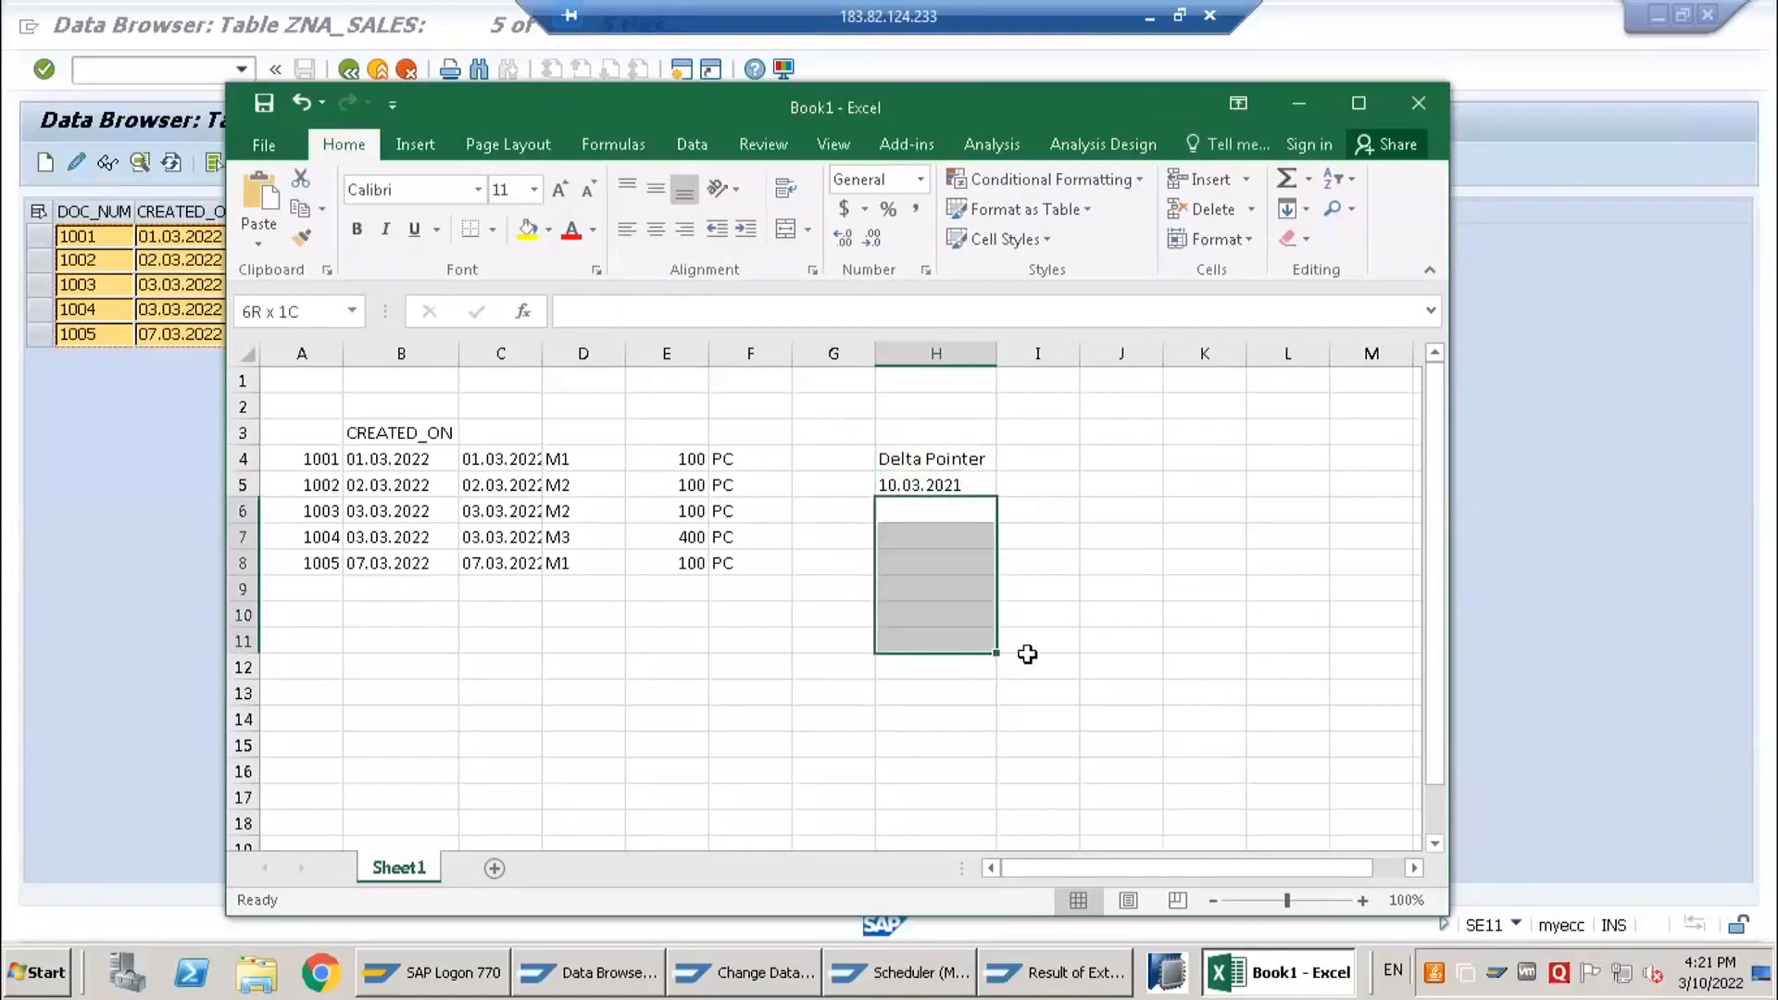
click(920, 510)
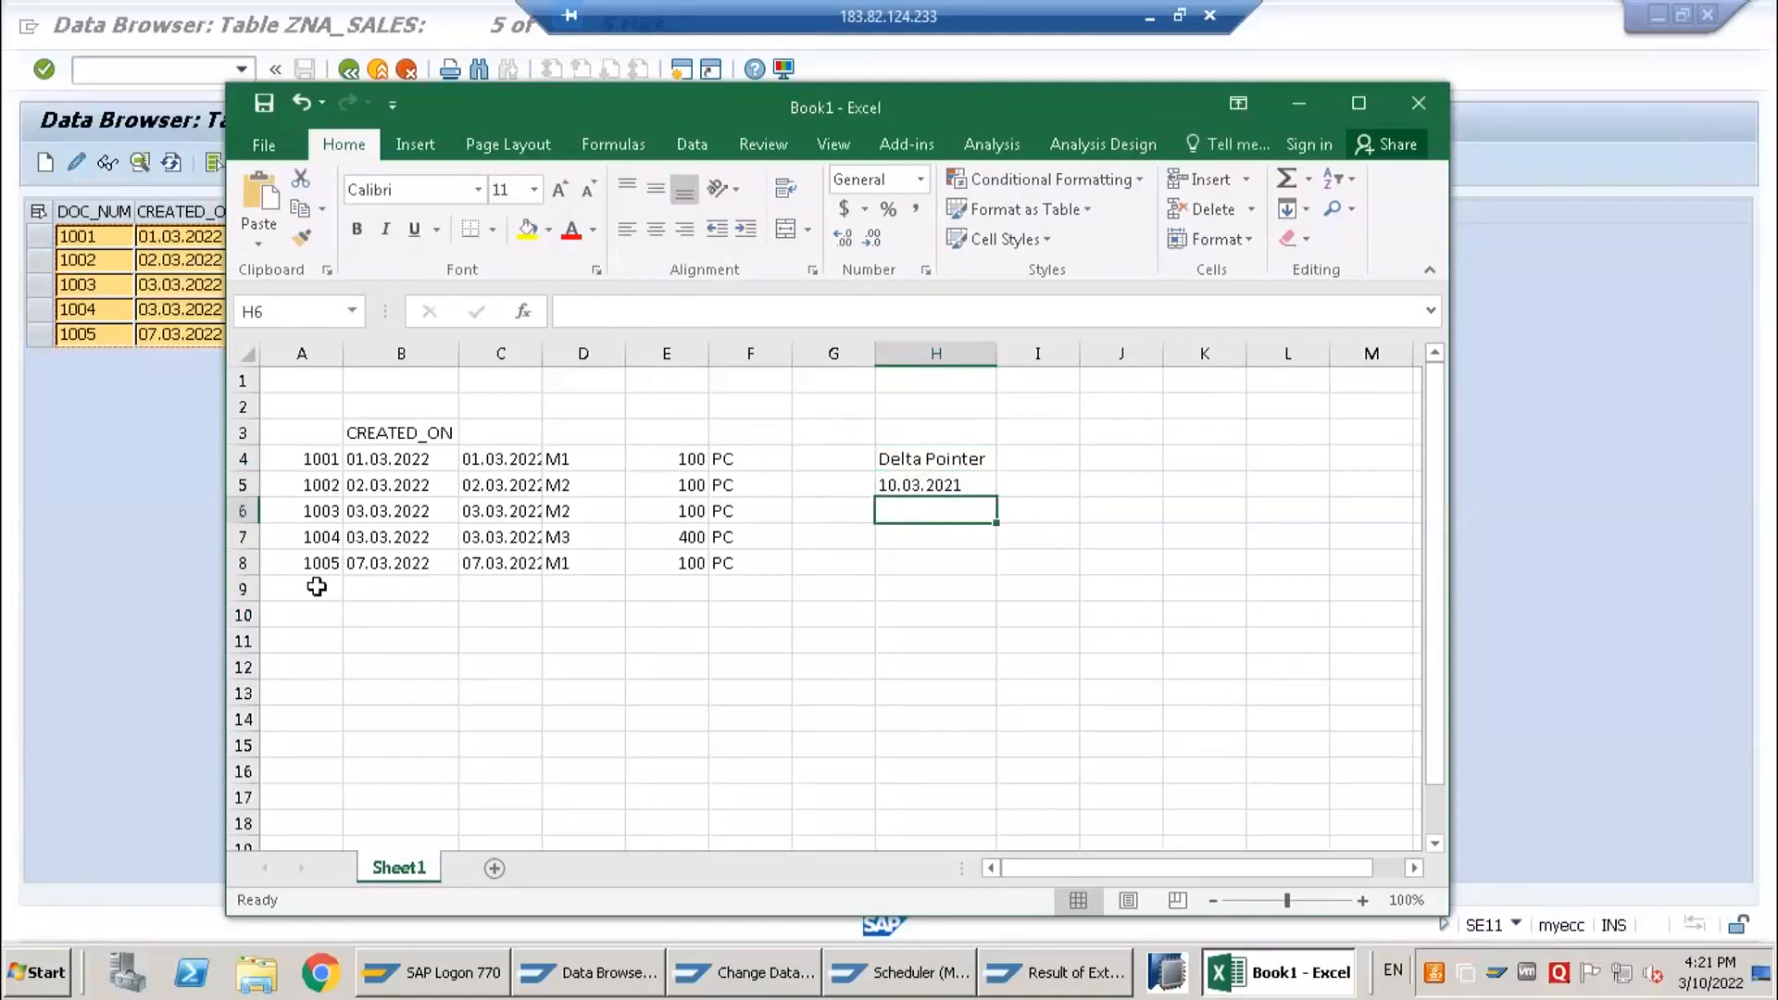
click(75, 477)
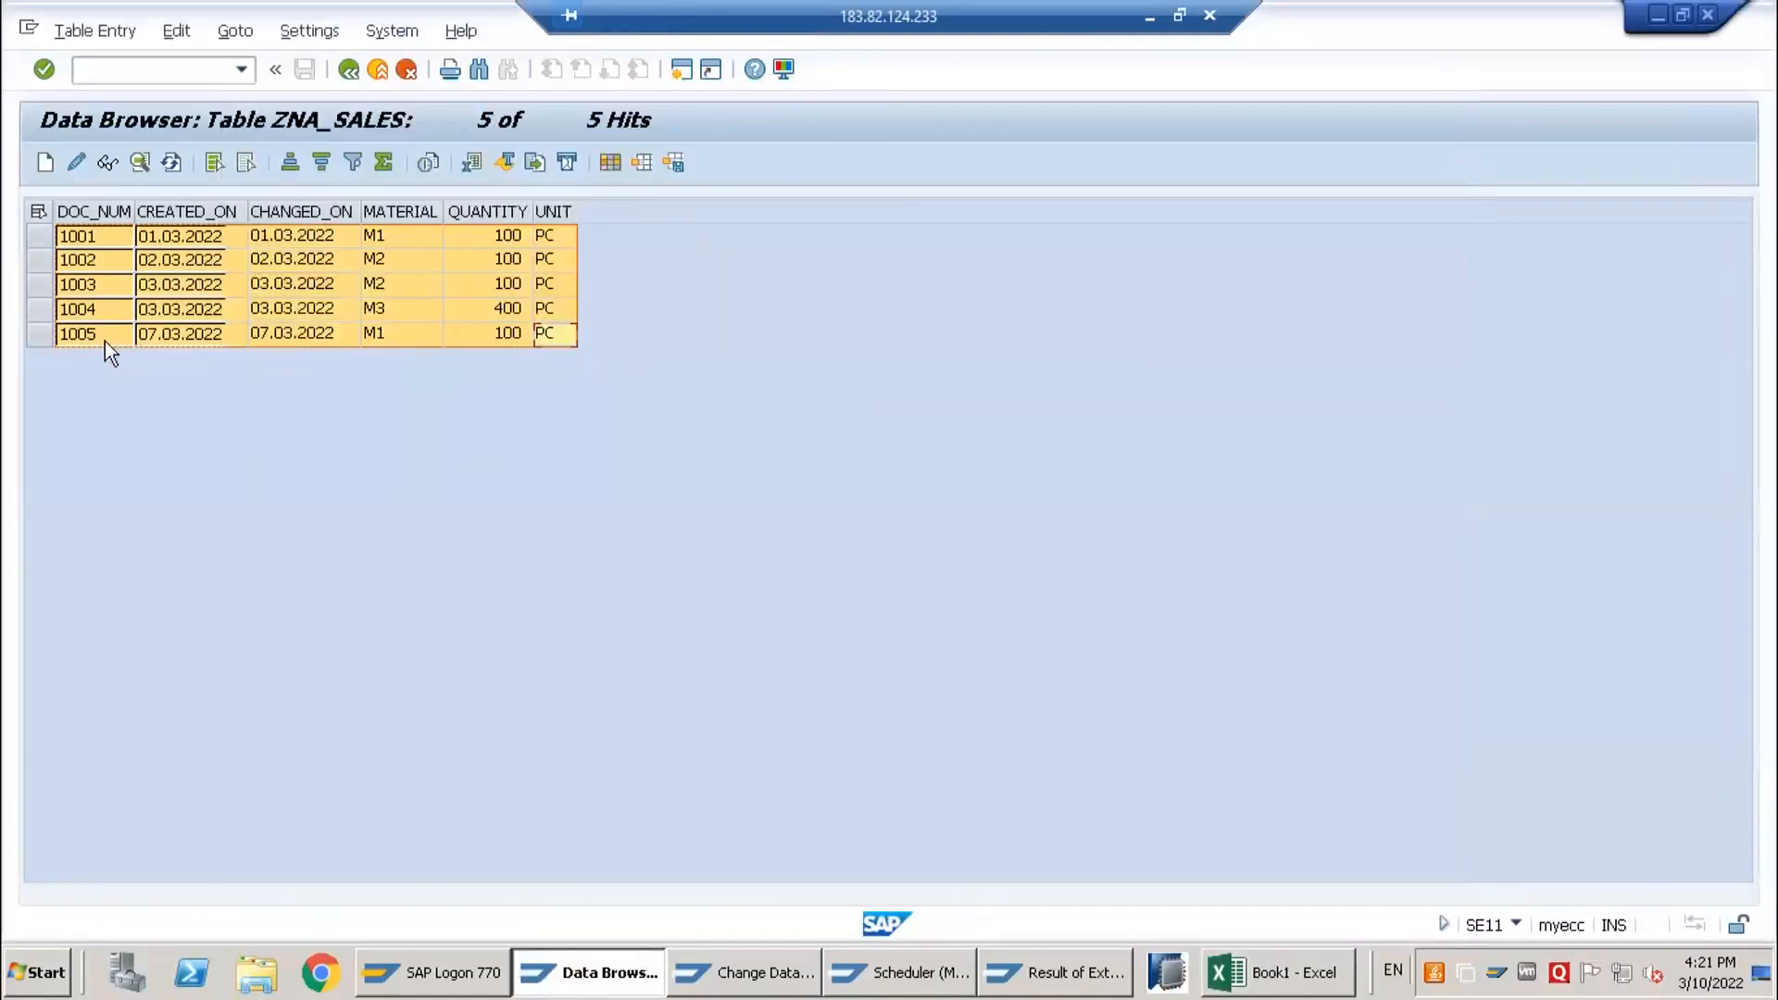
- Start a new ZNA_SALES entry with DOC NUM 1006 and both CREATED ON and CHANGED ON set to 08.03.2022
click(104, 341)
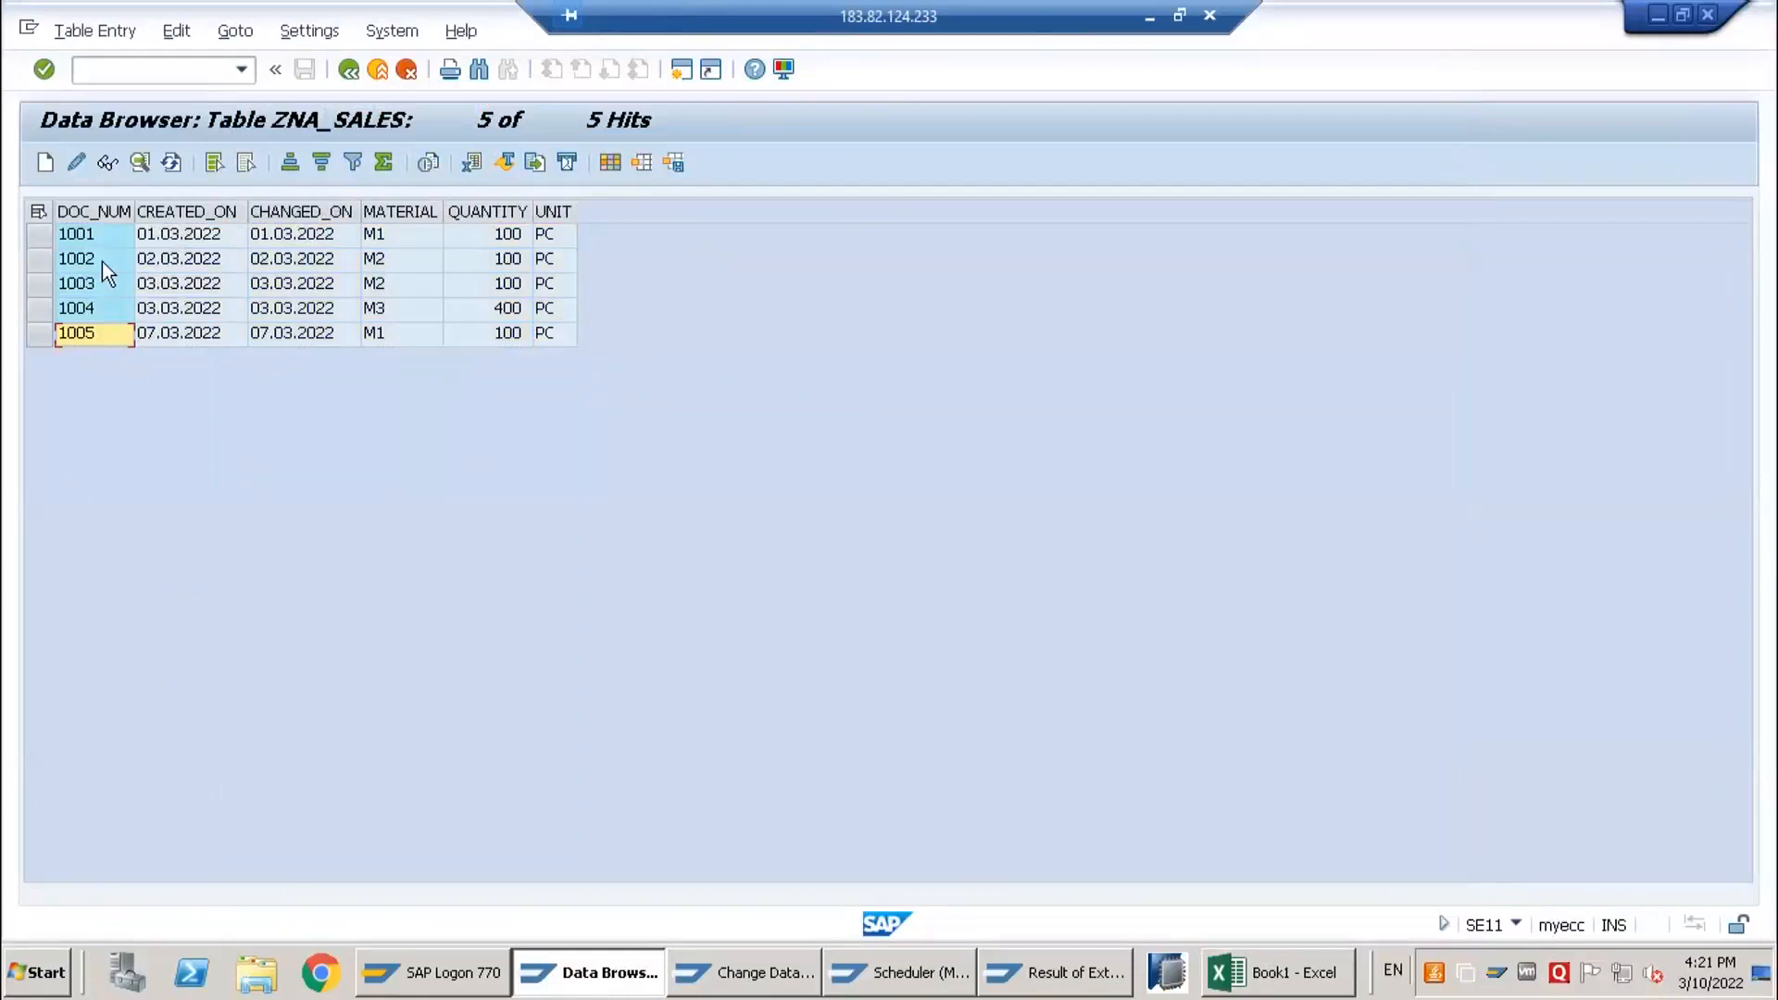
click(43, 164)
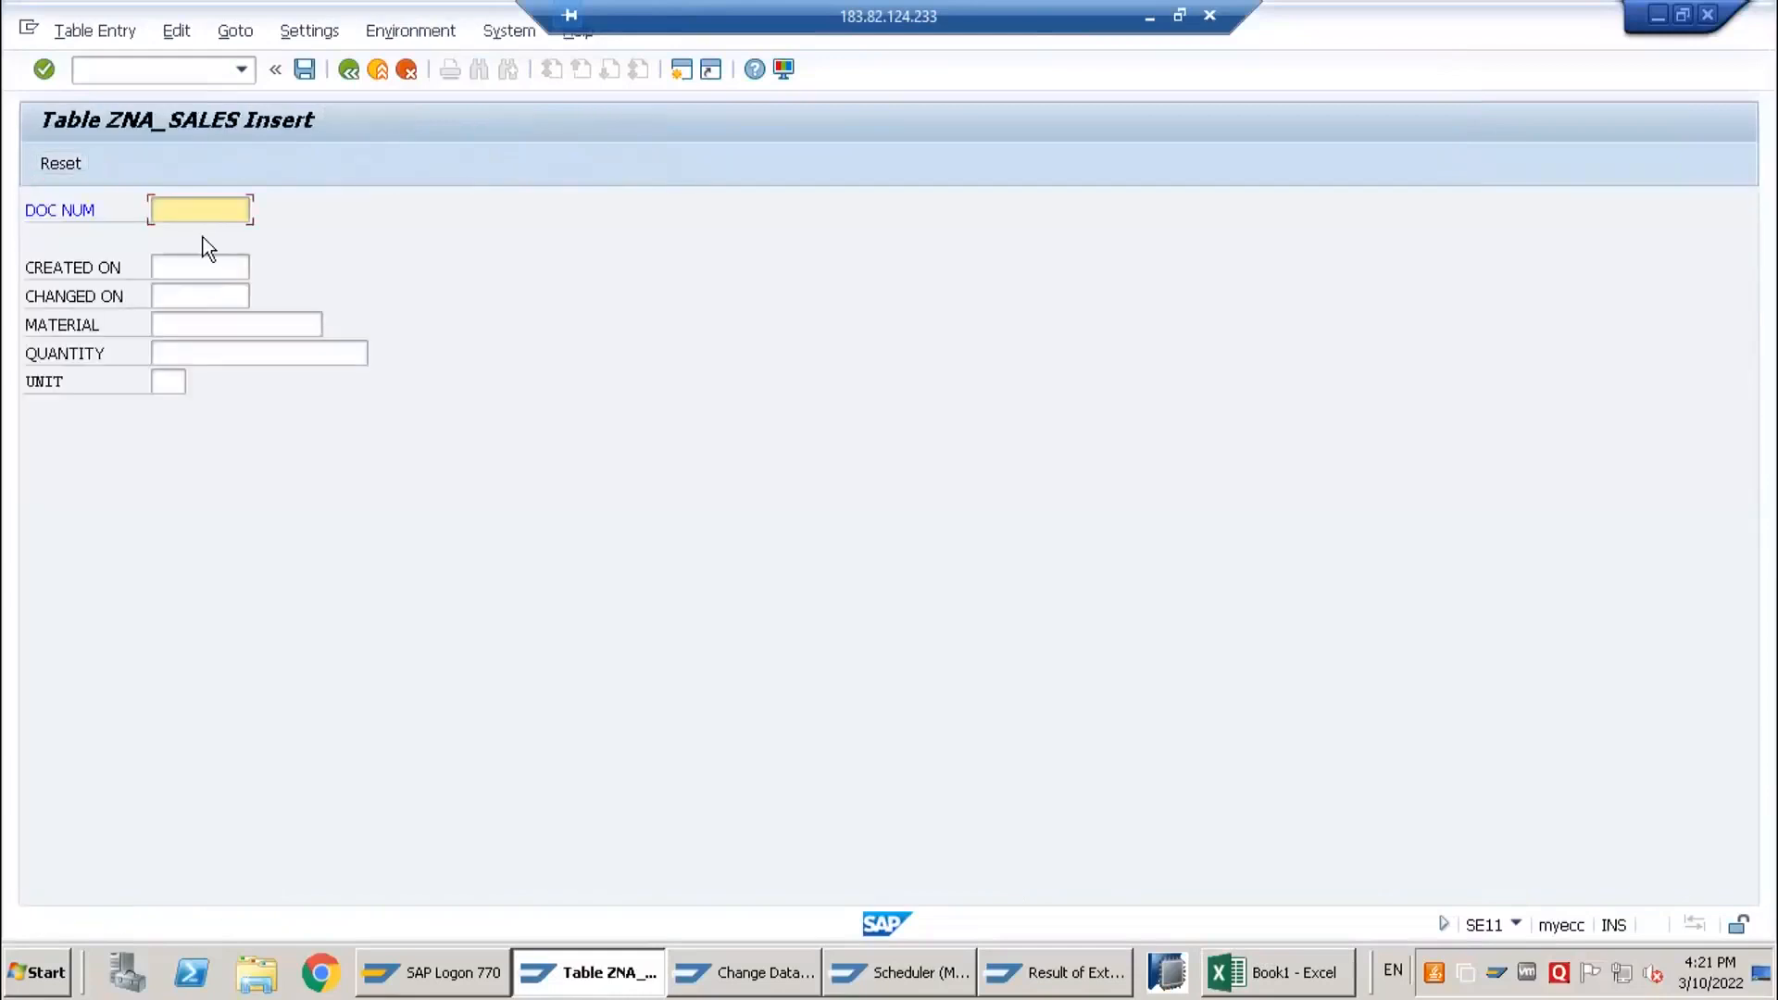
text(1006)
key(Tab)
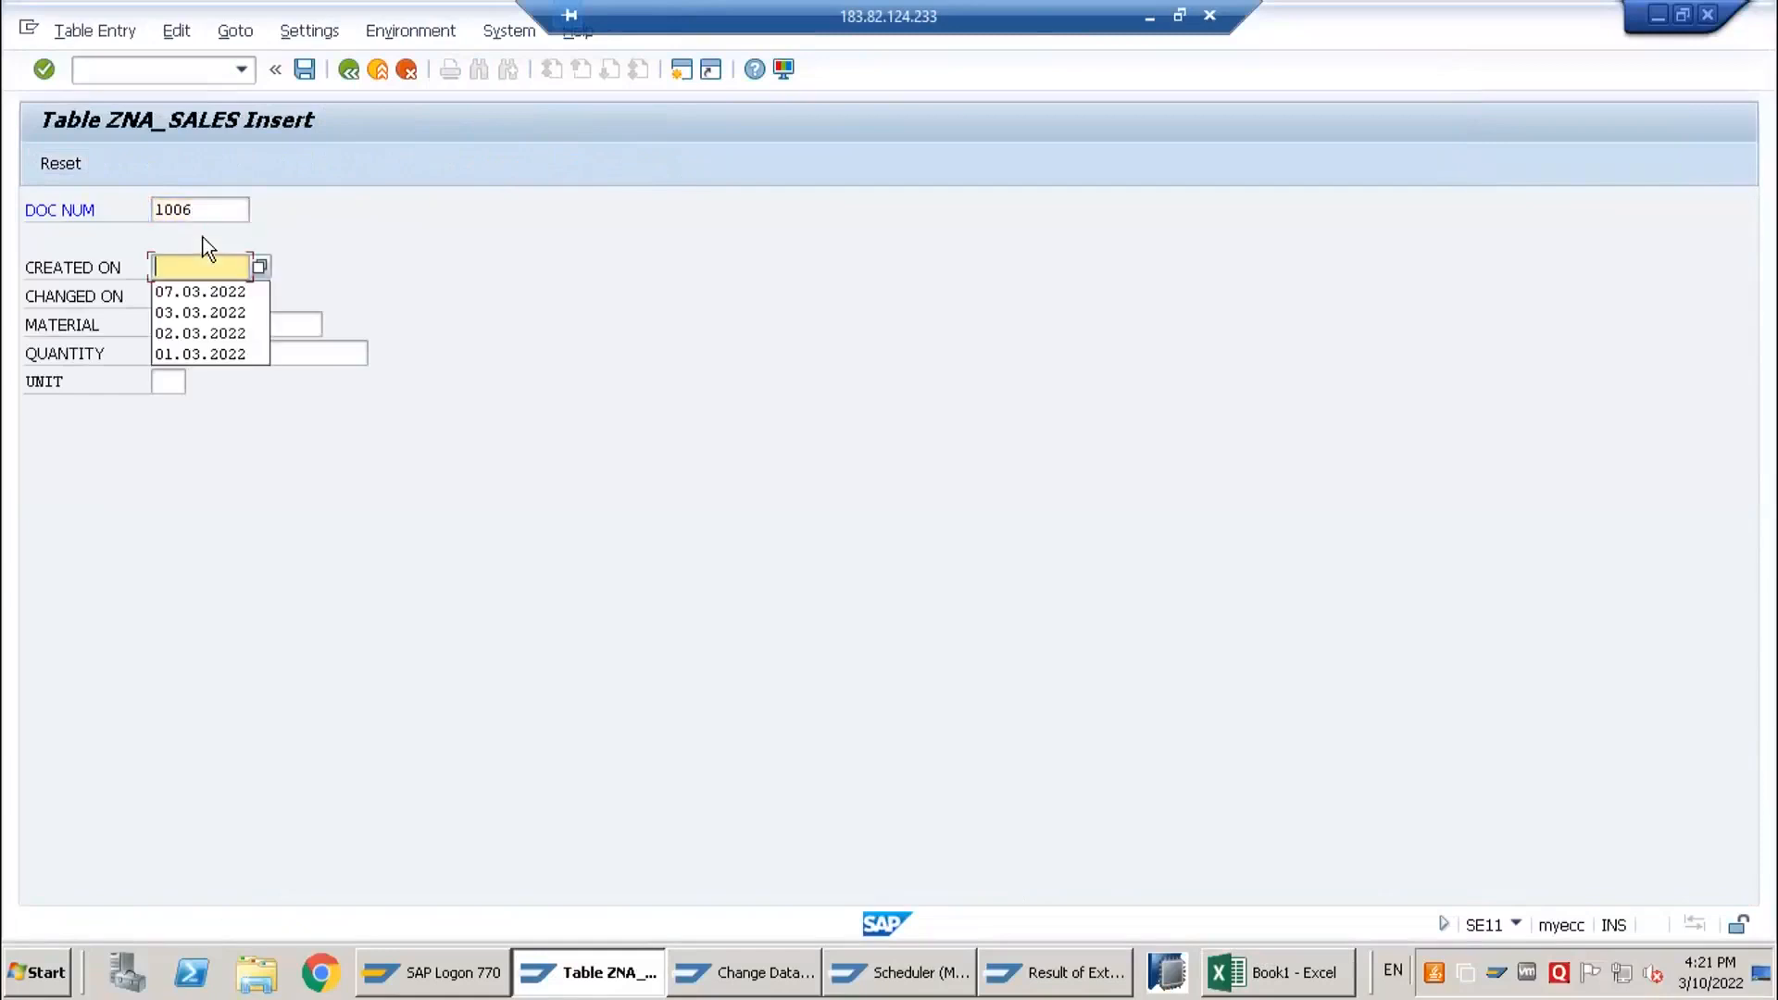
text(080)
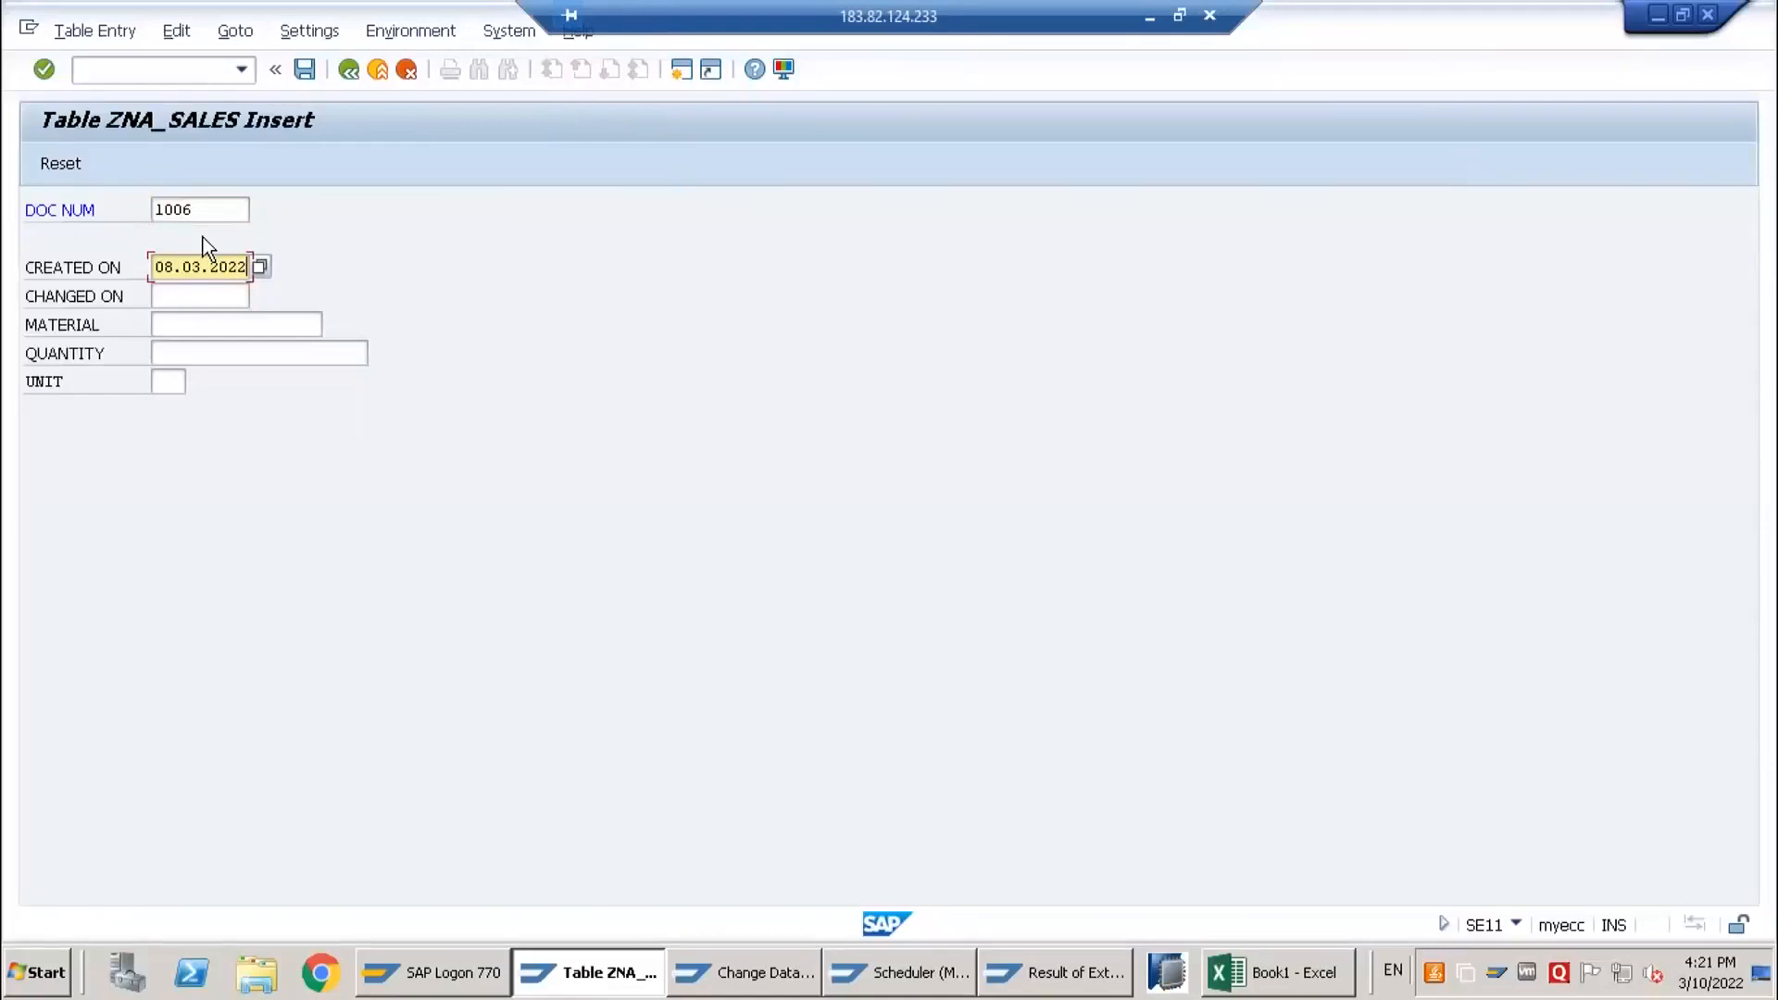
key(Tab)
key(shift+Tab)
key(ctrl+c)
key(Tab)
key(ctrl+v)
key(Tab)
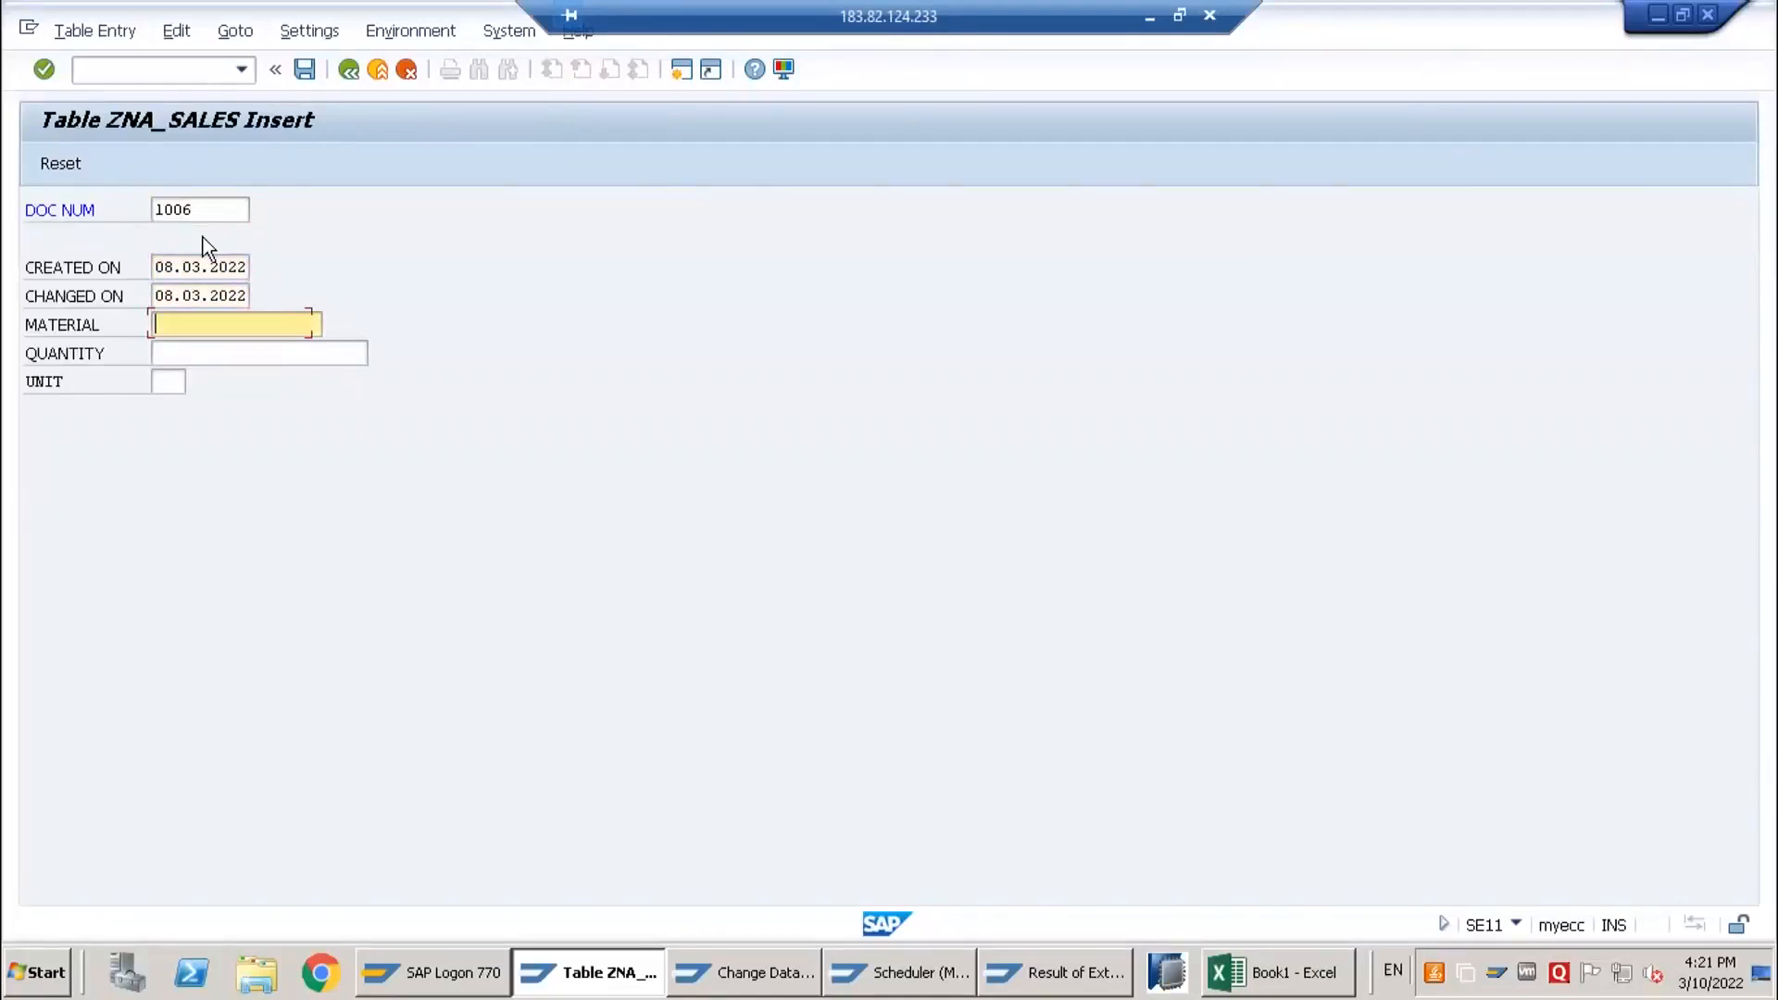
- Give record 1006 material M1, quantity 20 and unit PC, save it and return to the table's record list
text(M1)
key(Tab)
text(20)
key(Tab)
text(PC)
click(305, 70)
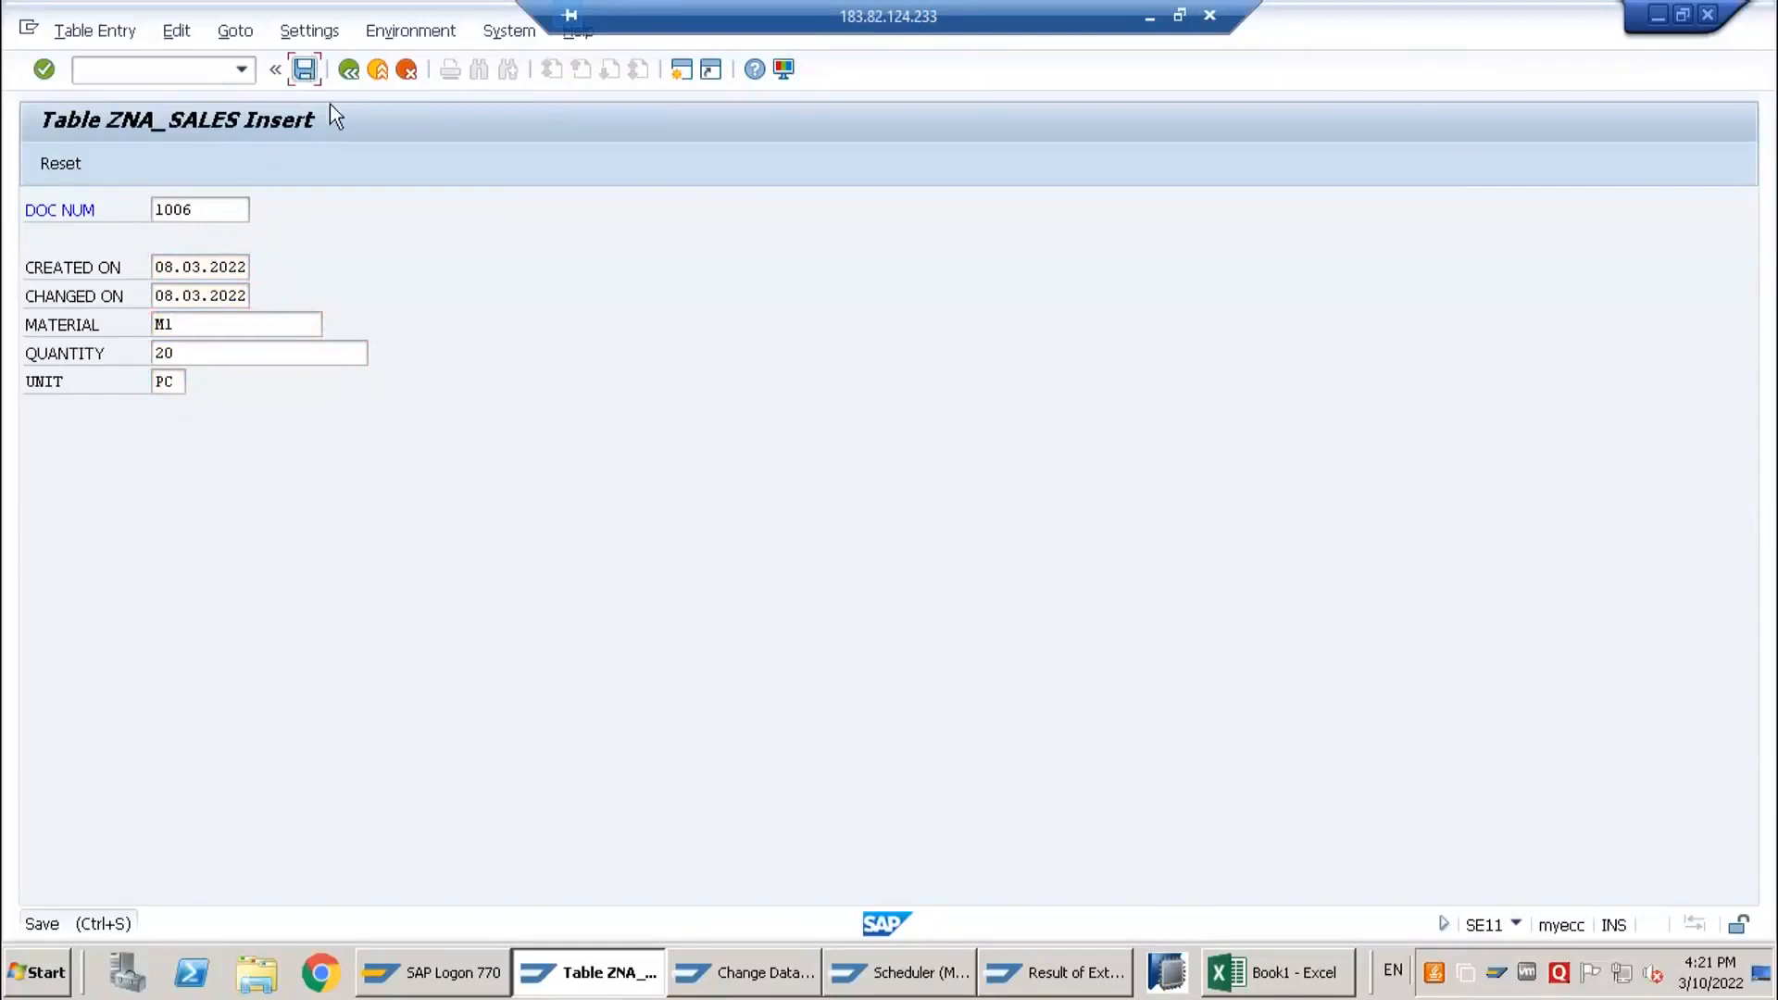
click(347, 74)
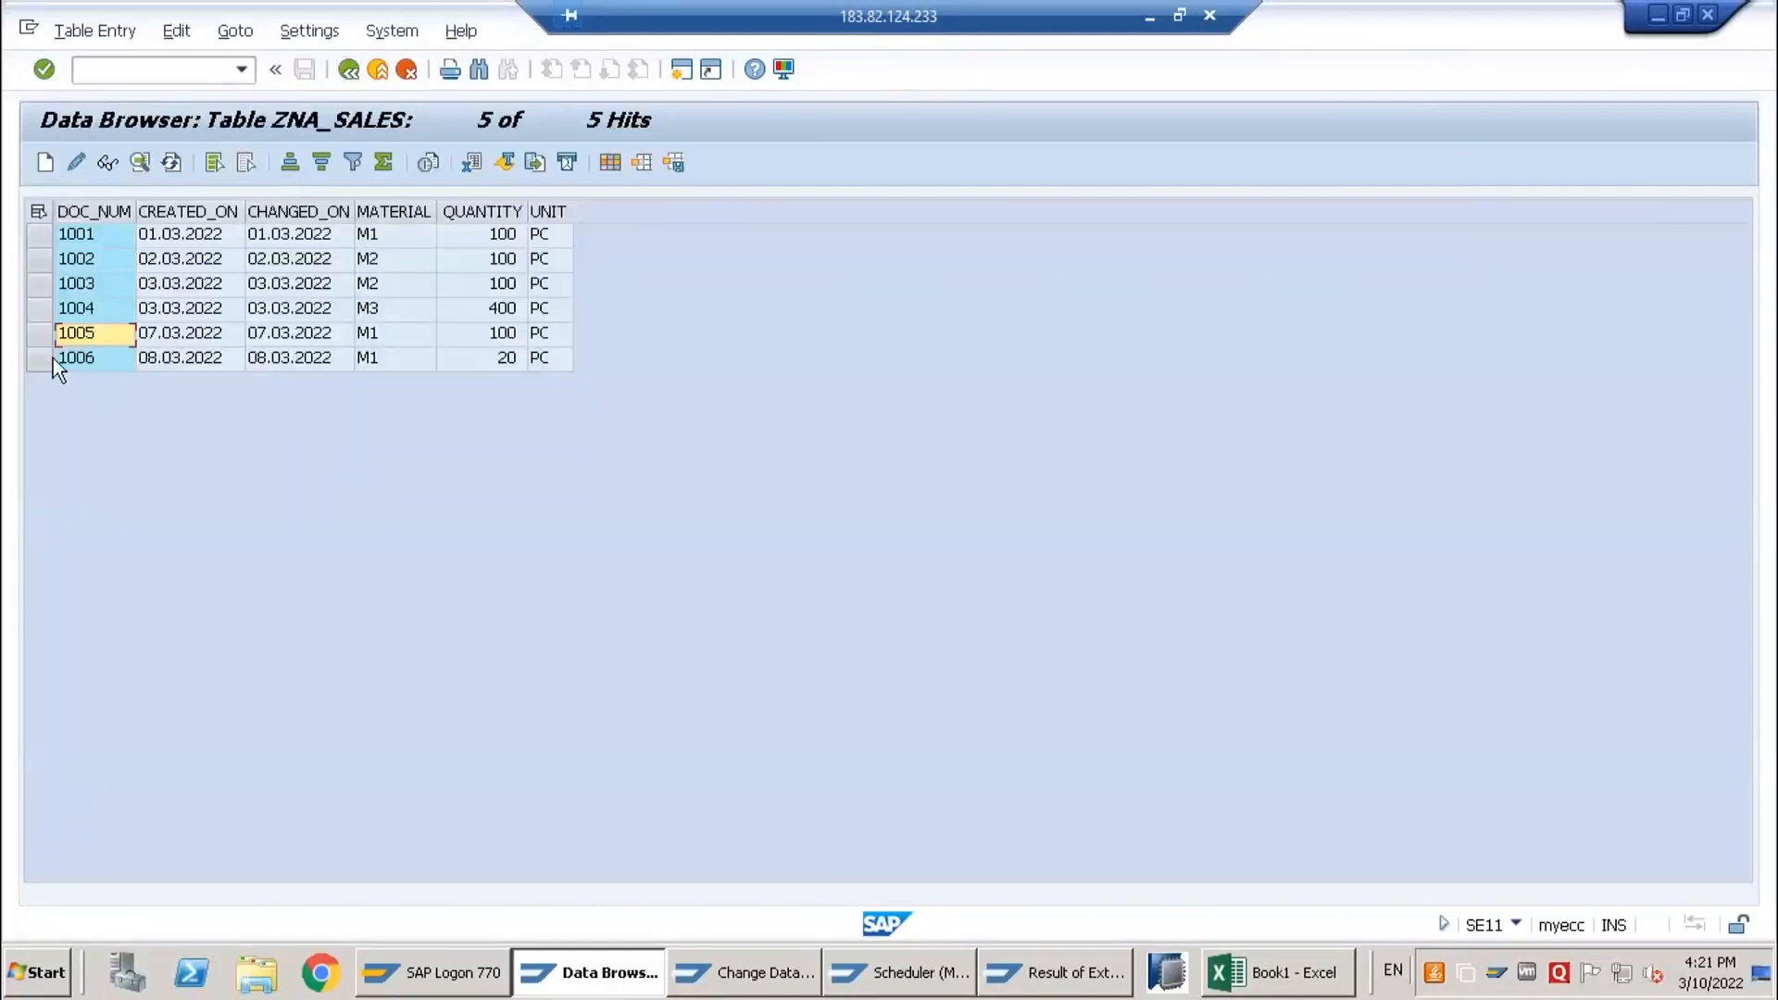
- Switch to the BW InfoPackage scheduler in a smaller window and start the delta load for ZDS_NA_SALES1
click(896, 984)
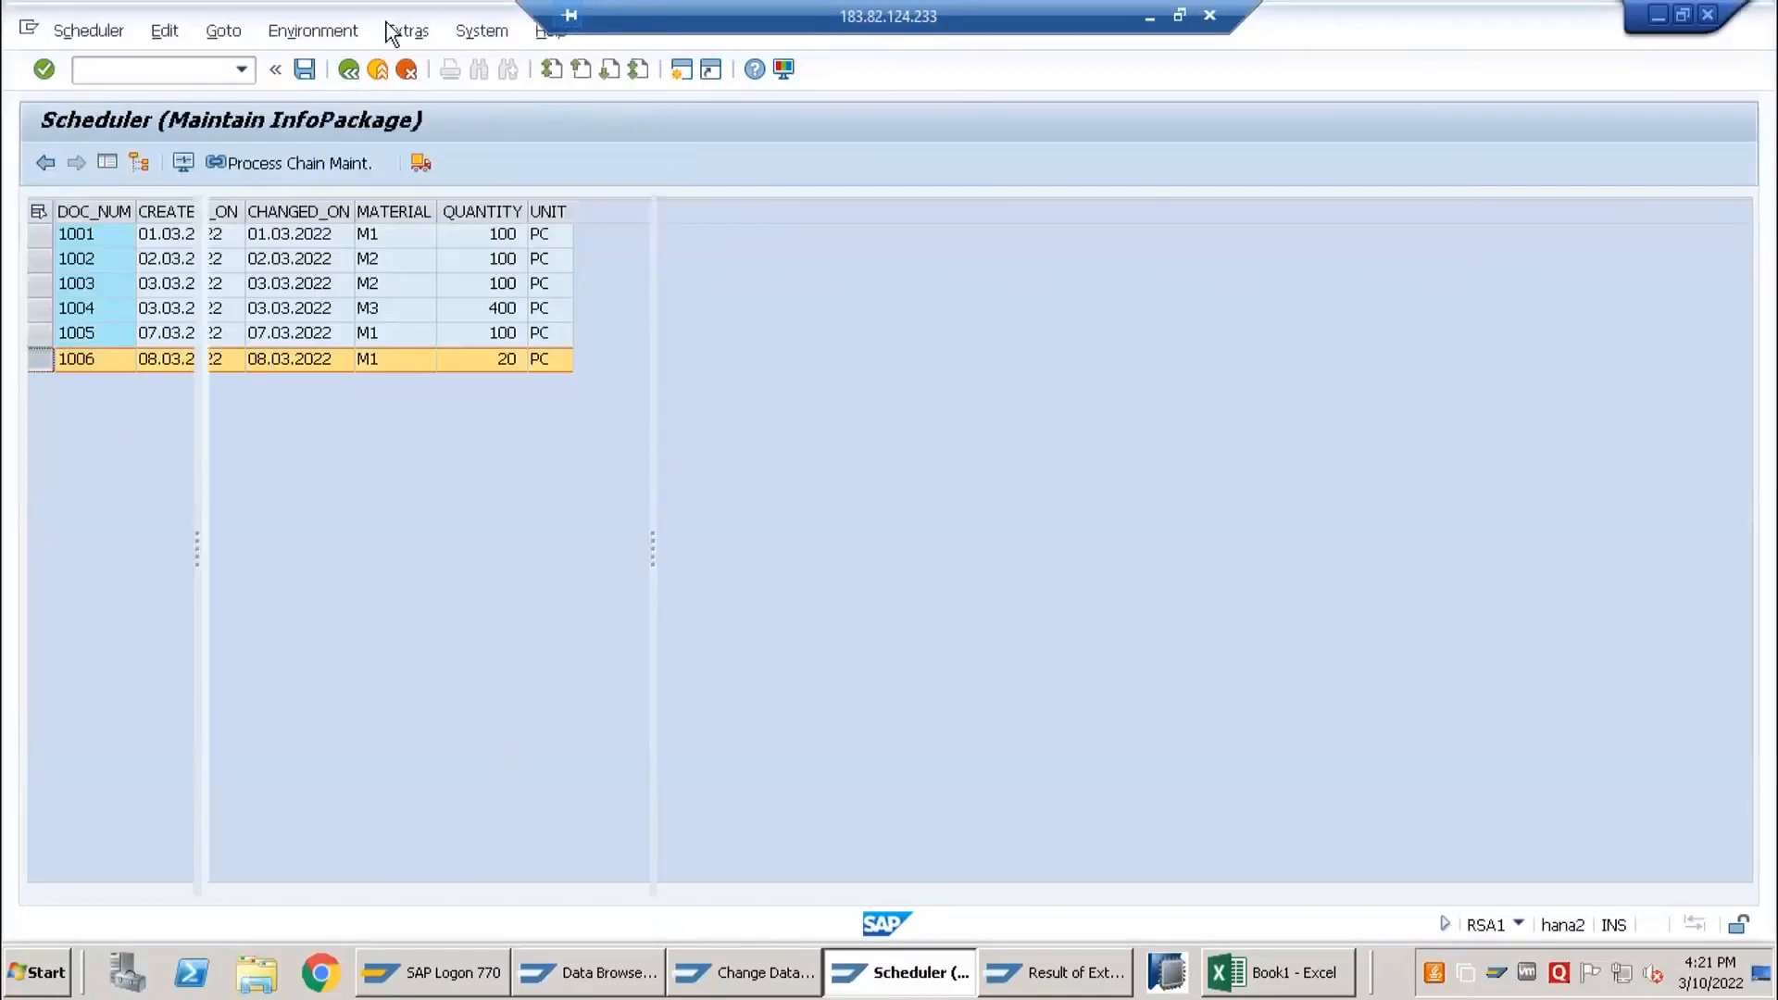
drag(775, 43, 852, 50)
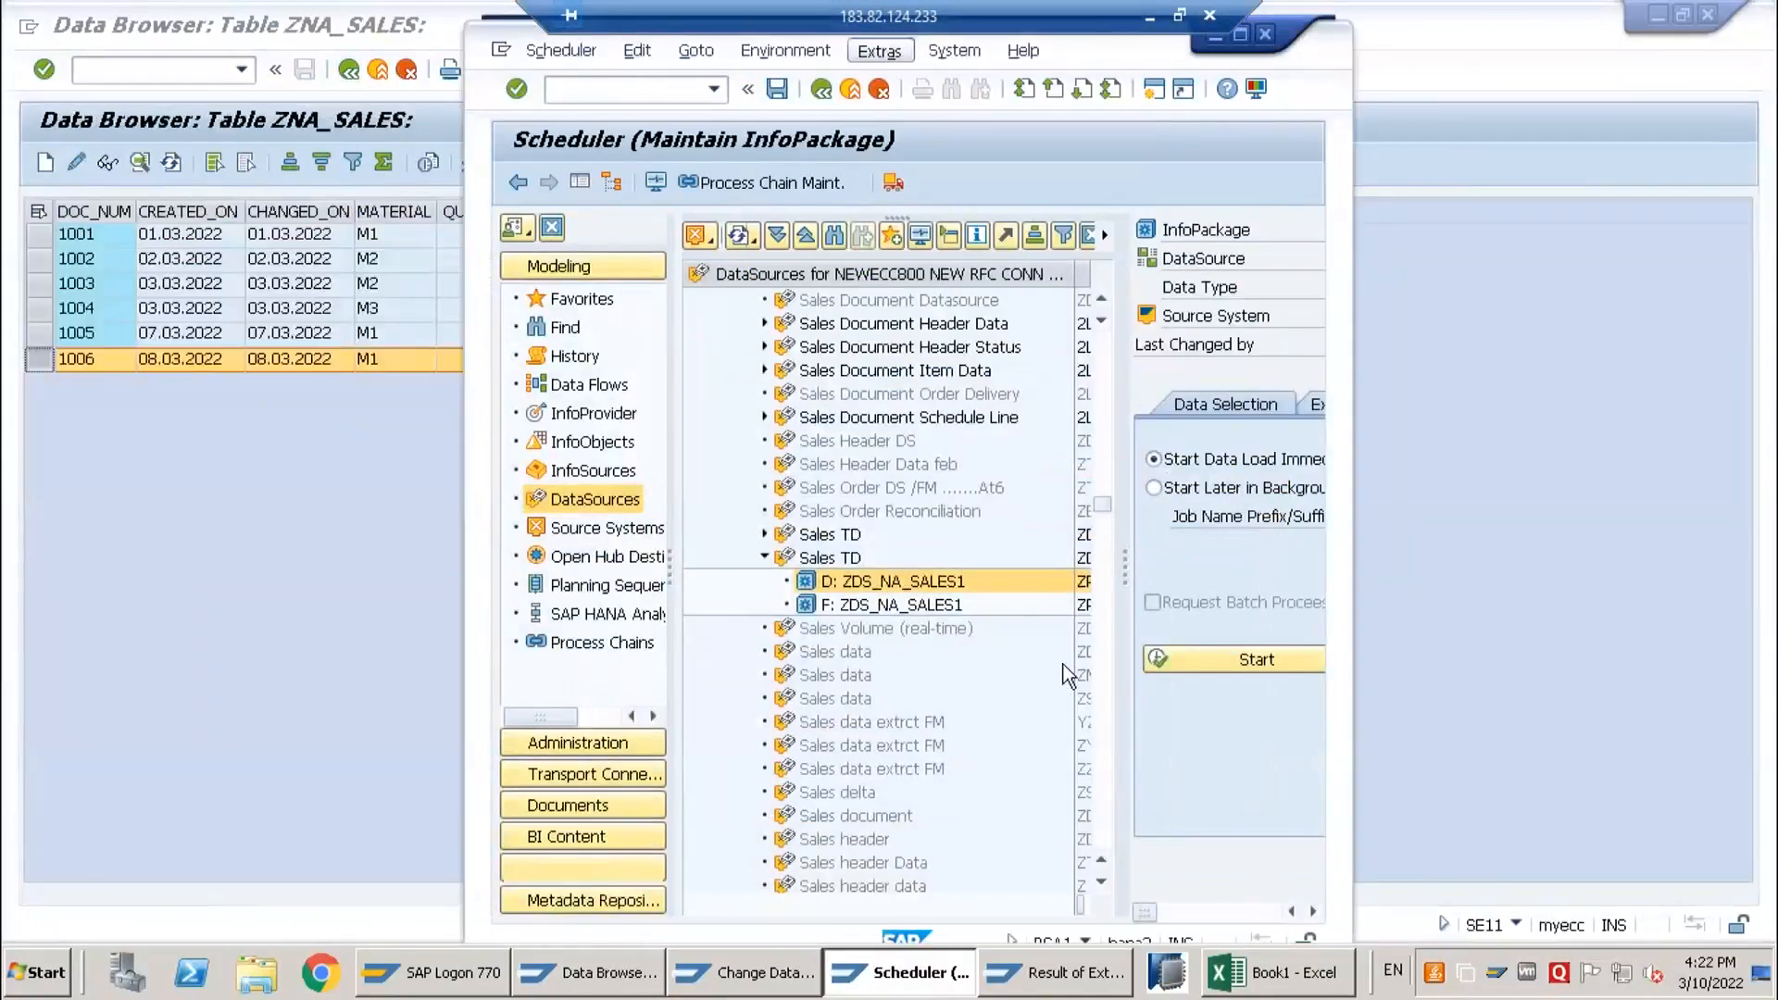
click(1241, 659)
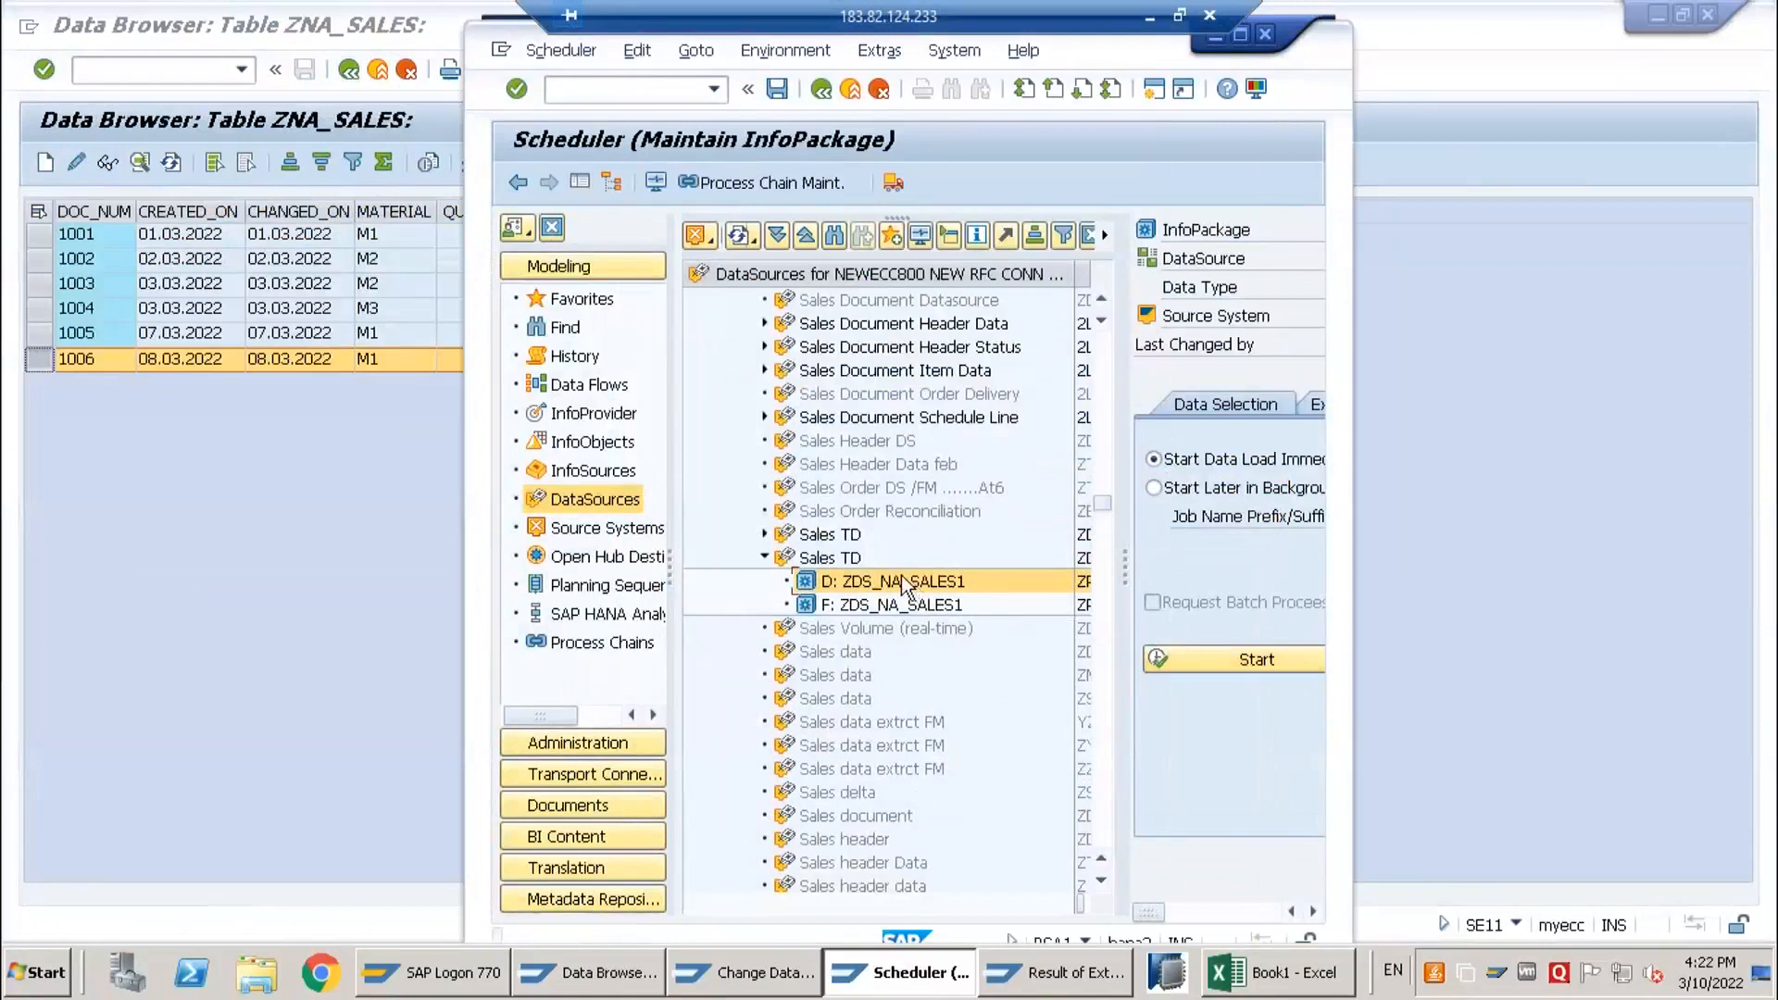
- Open the load monitor, select the newest ZDS_NA_SALES1 request and refresh its status details
click(656, 184)
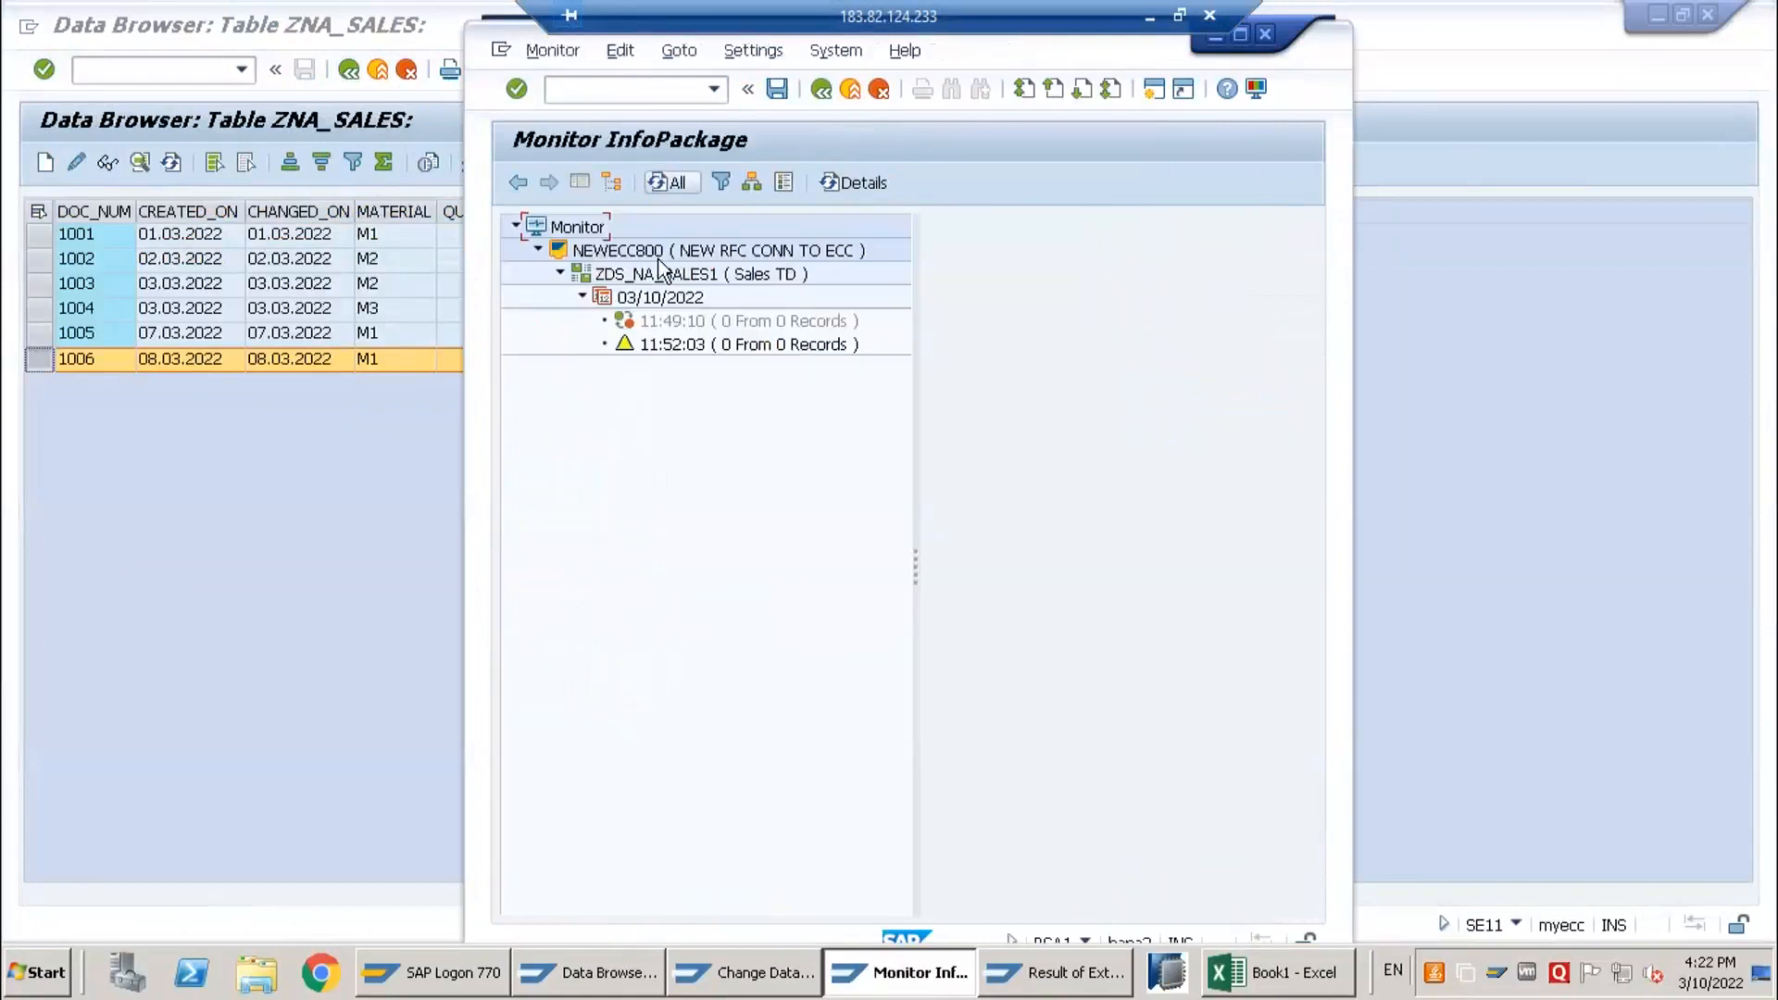
click(742, 345)
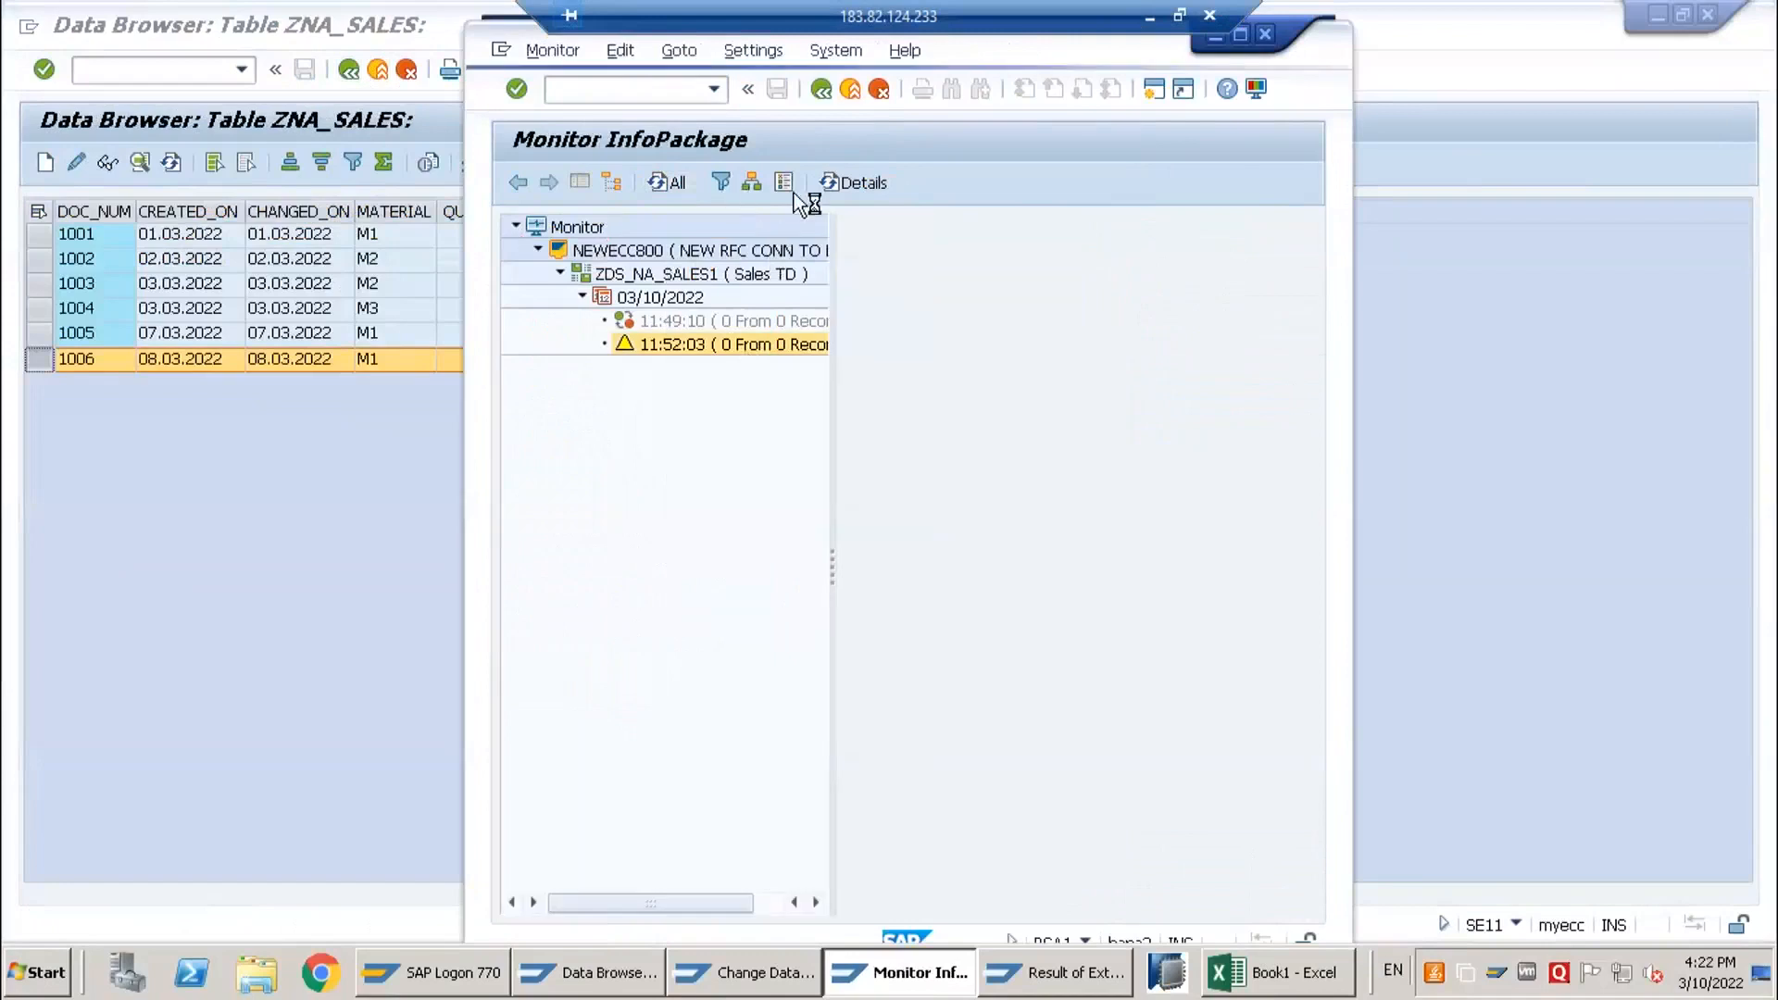
click(849, 183)
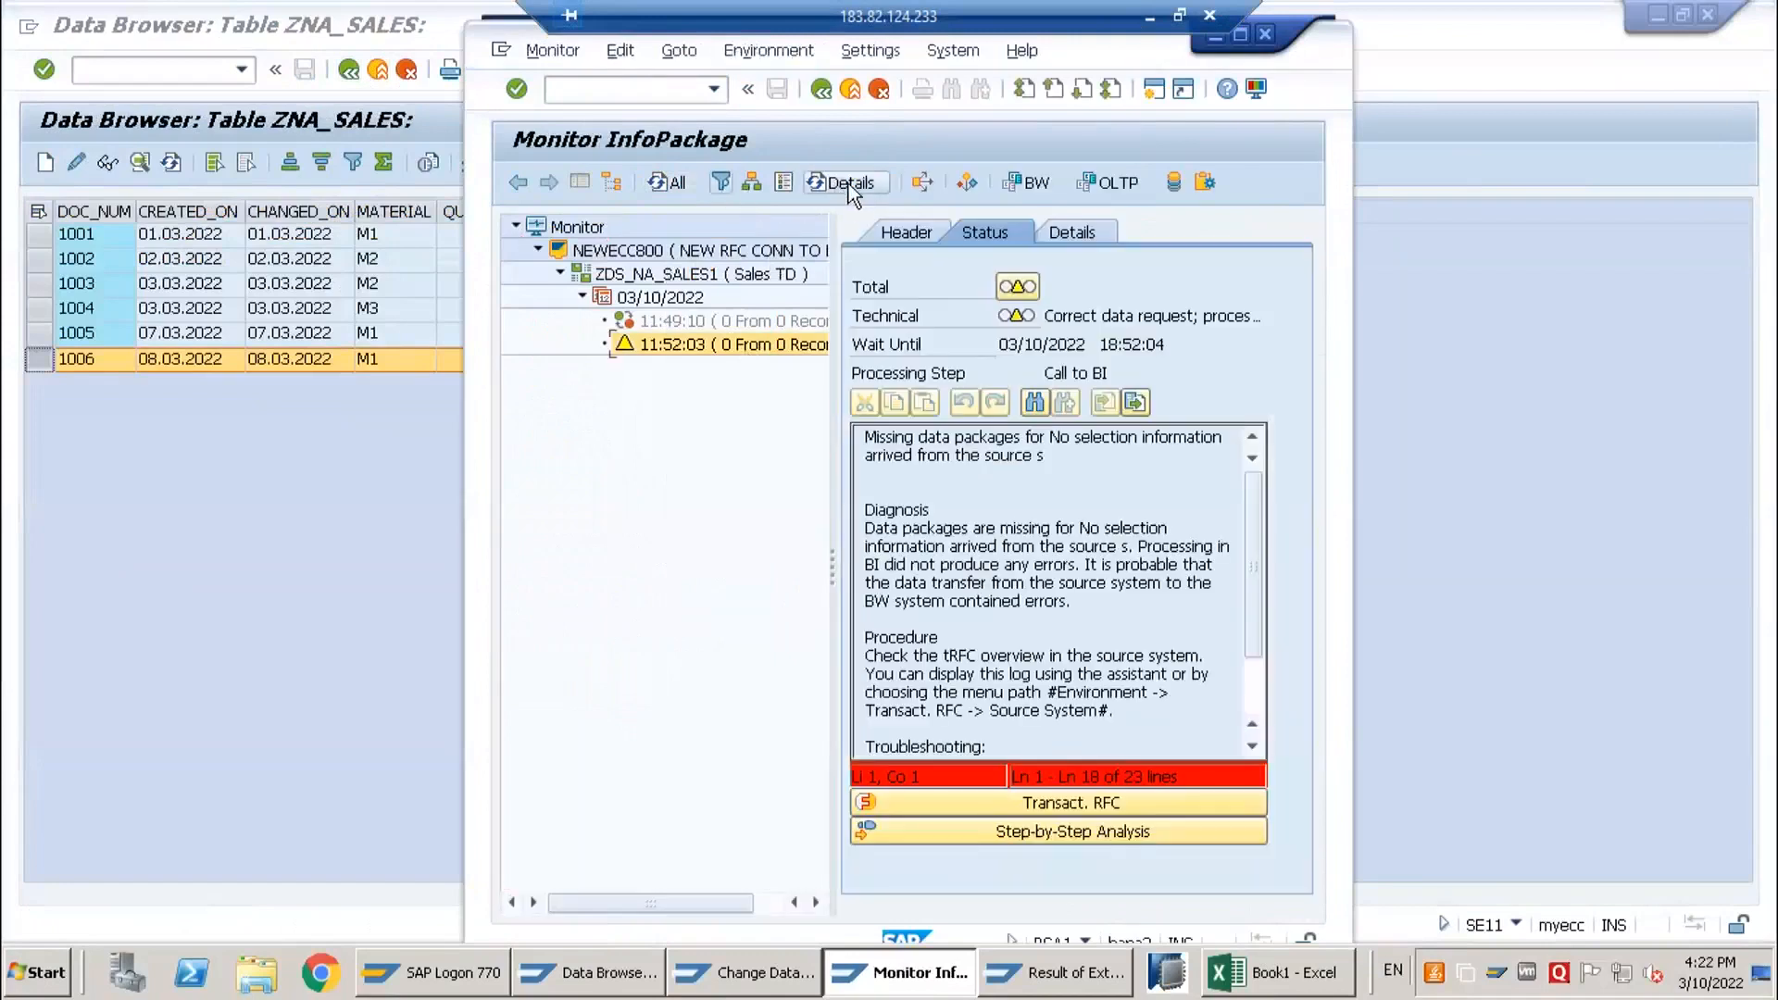
click(693, 183)
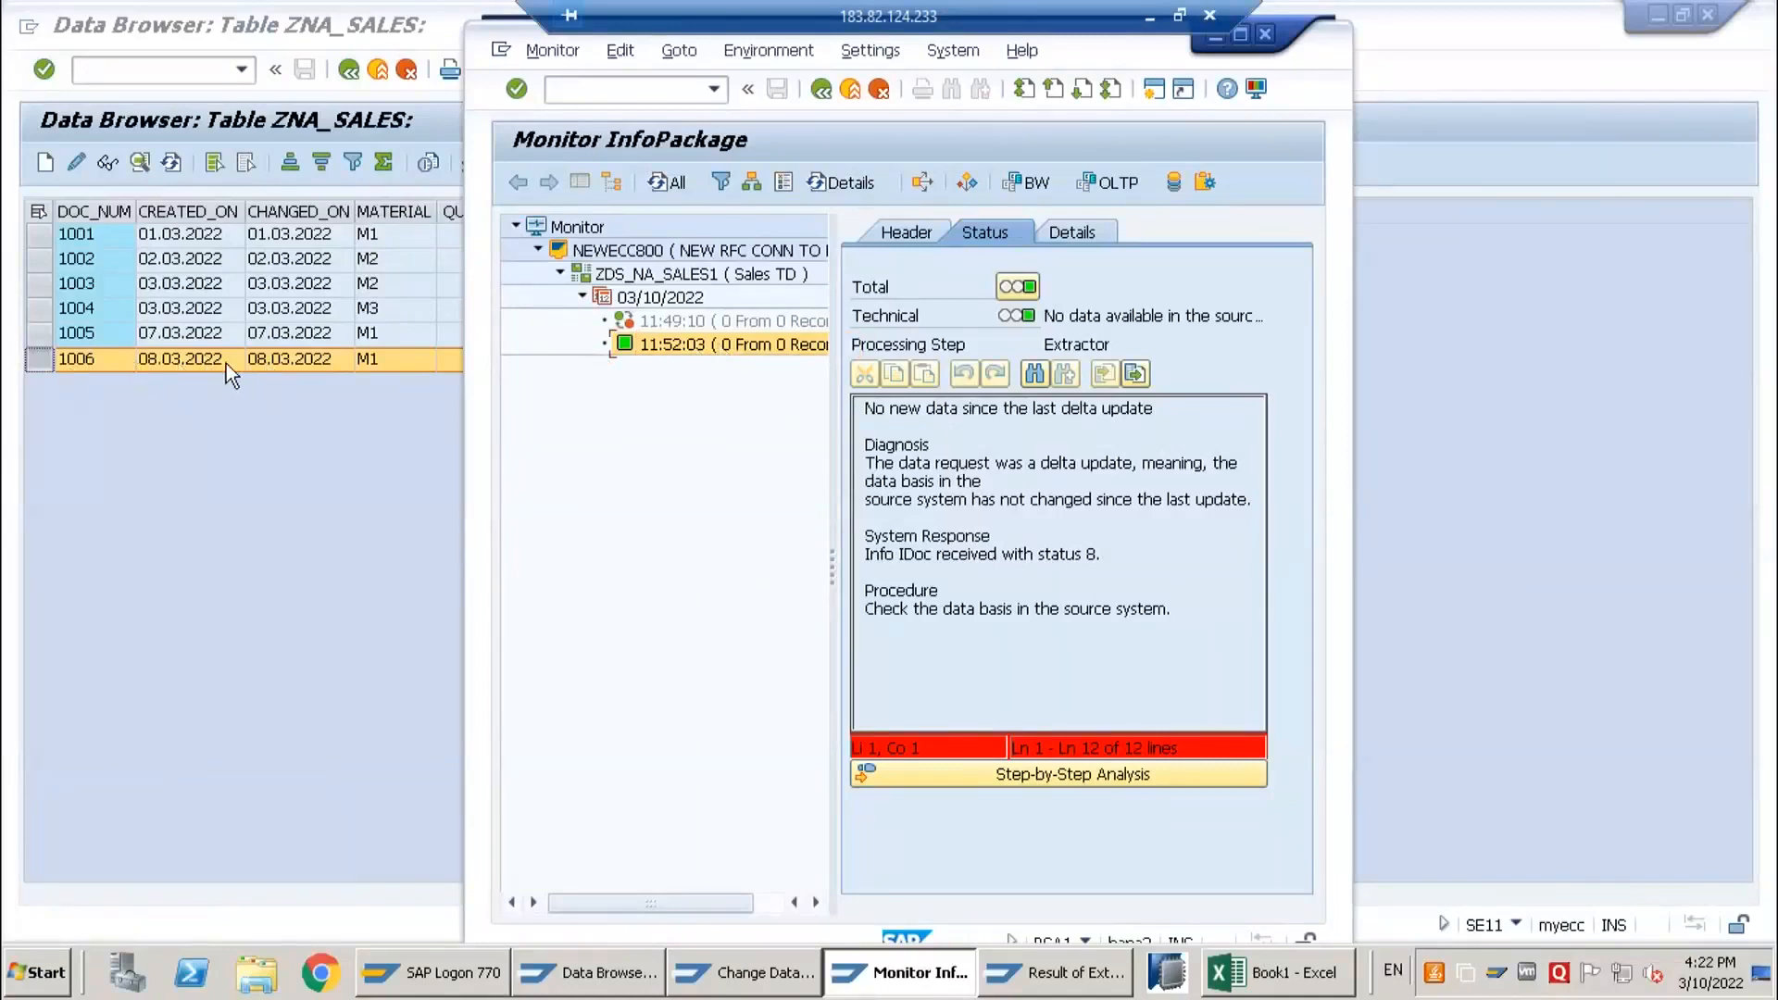
- Start another ZNA_SALES entry with DOC NUM 1007 and both CREATED ON and CHANGED ON set to 10.03.2022
click(81, 365)
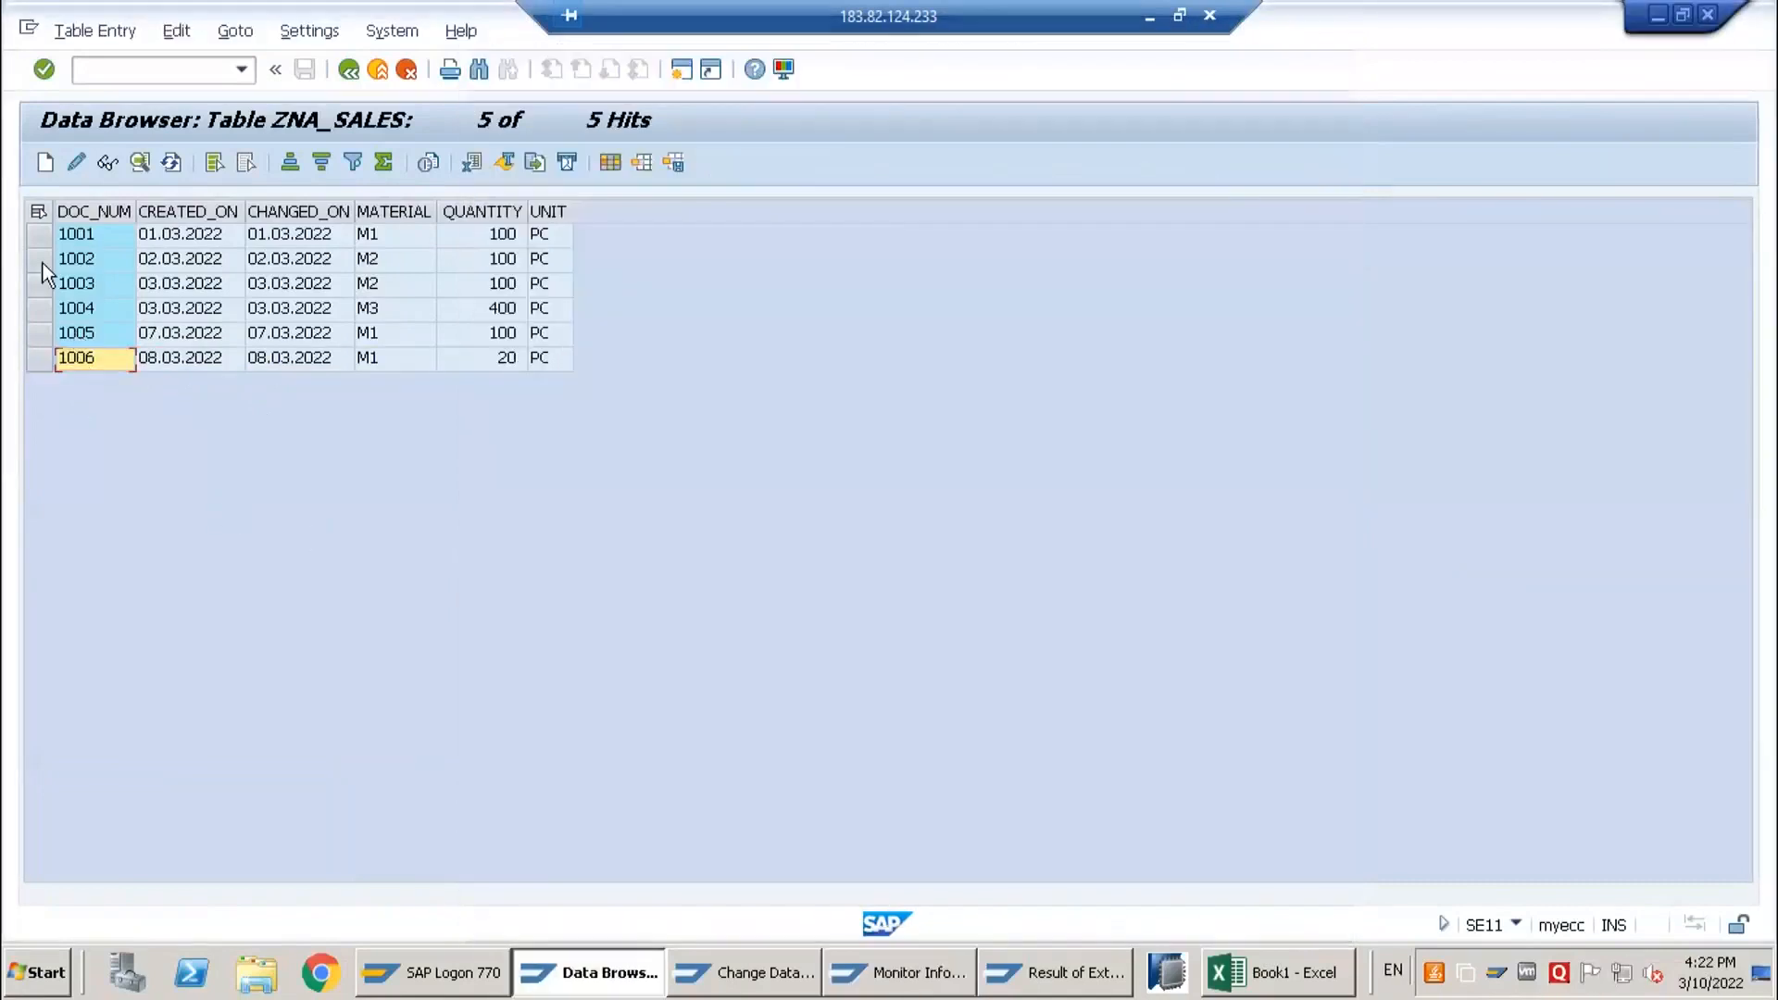
click(43, 164)
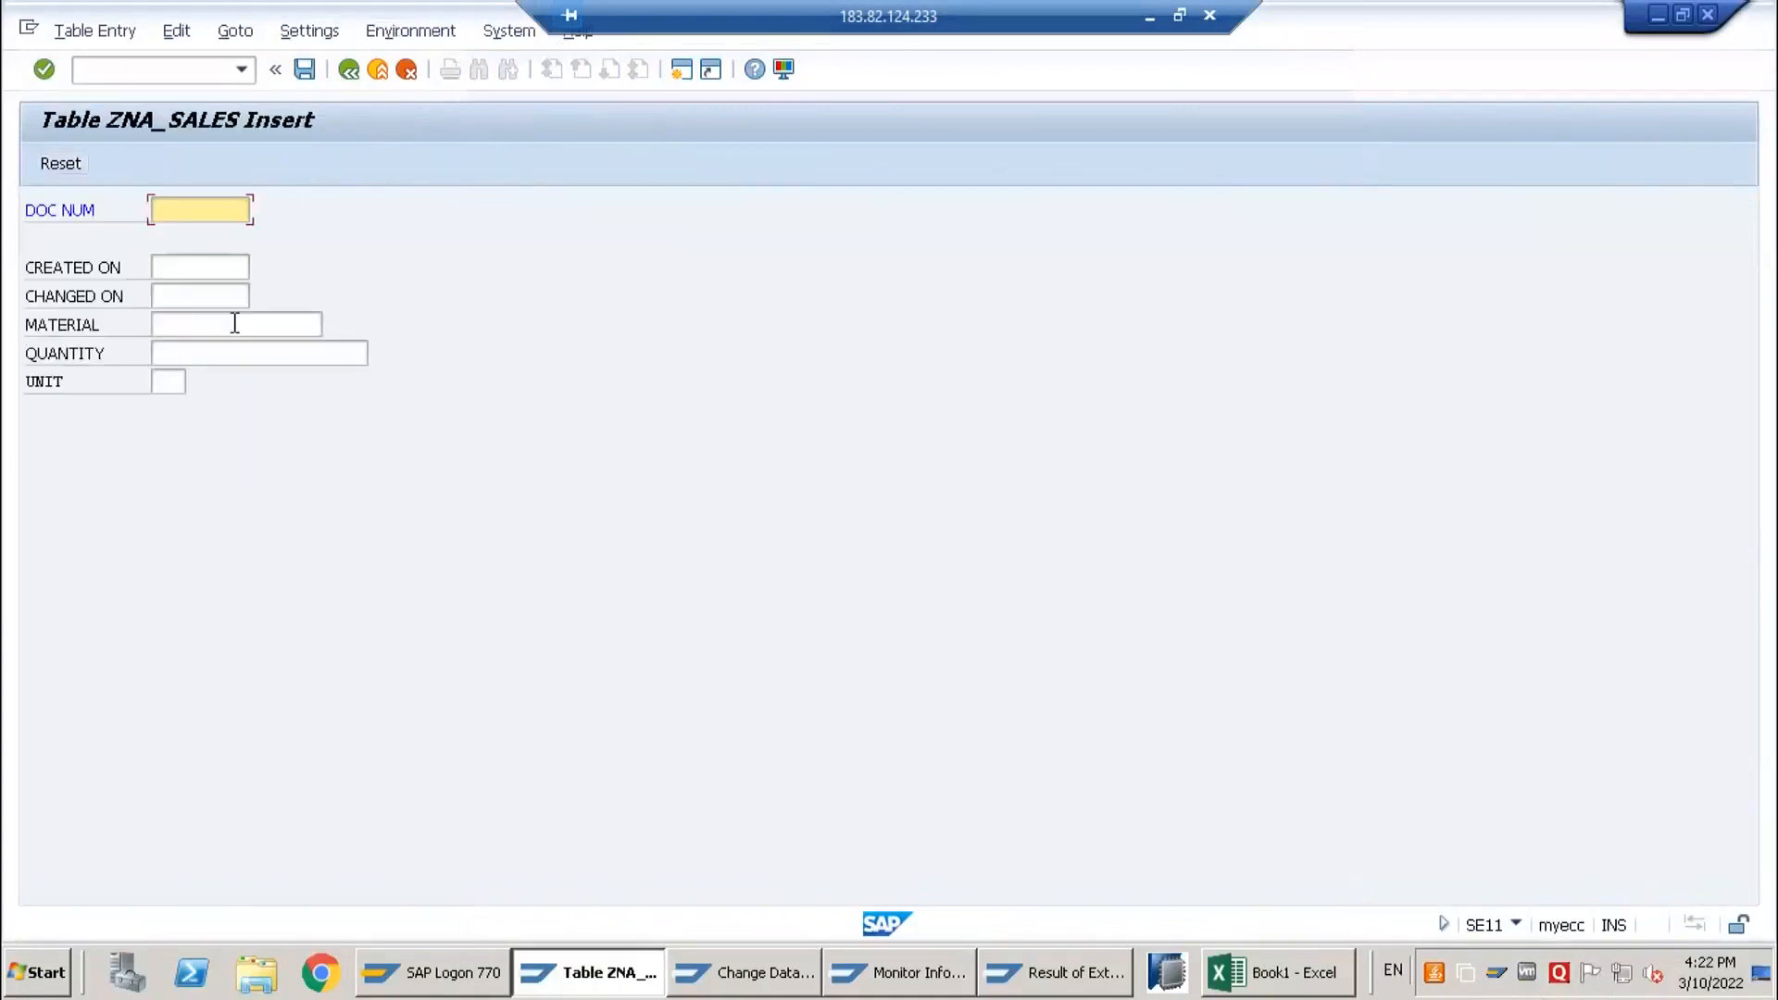
text(1007)
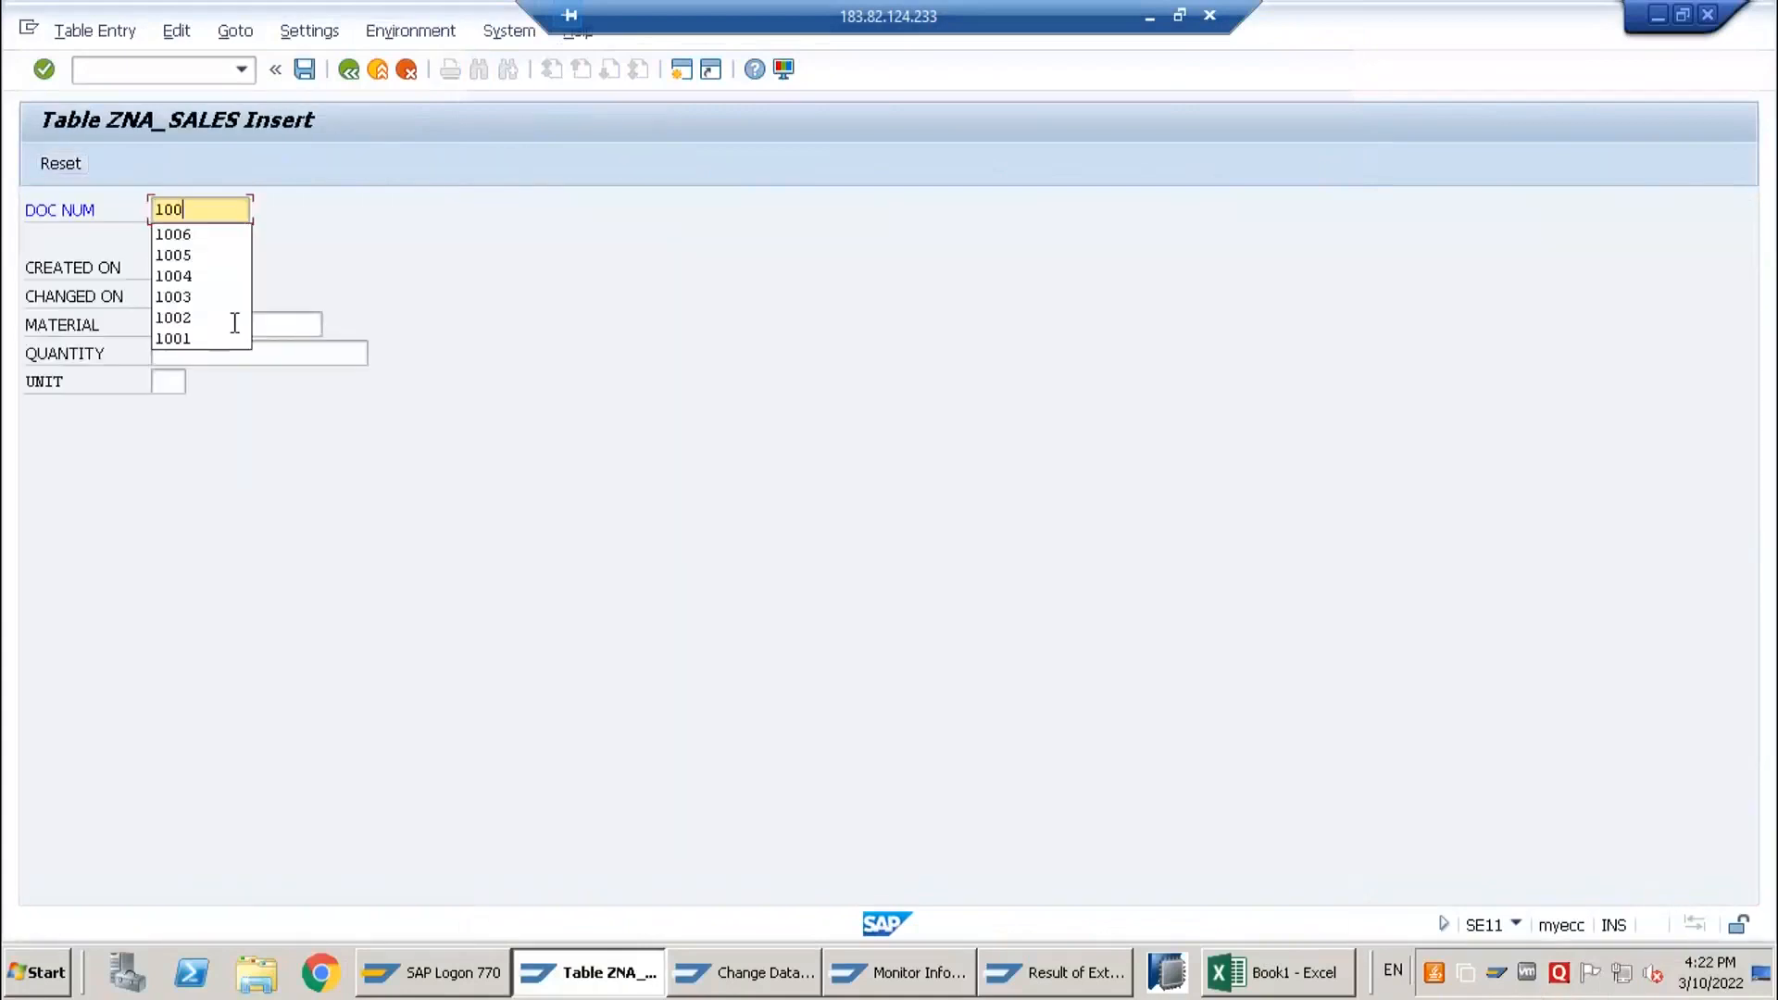
key(Tab)
text(10.03.20)
key(Tab)
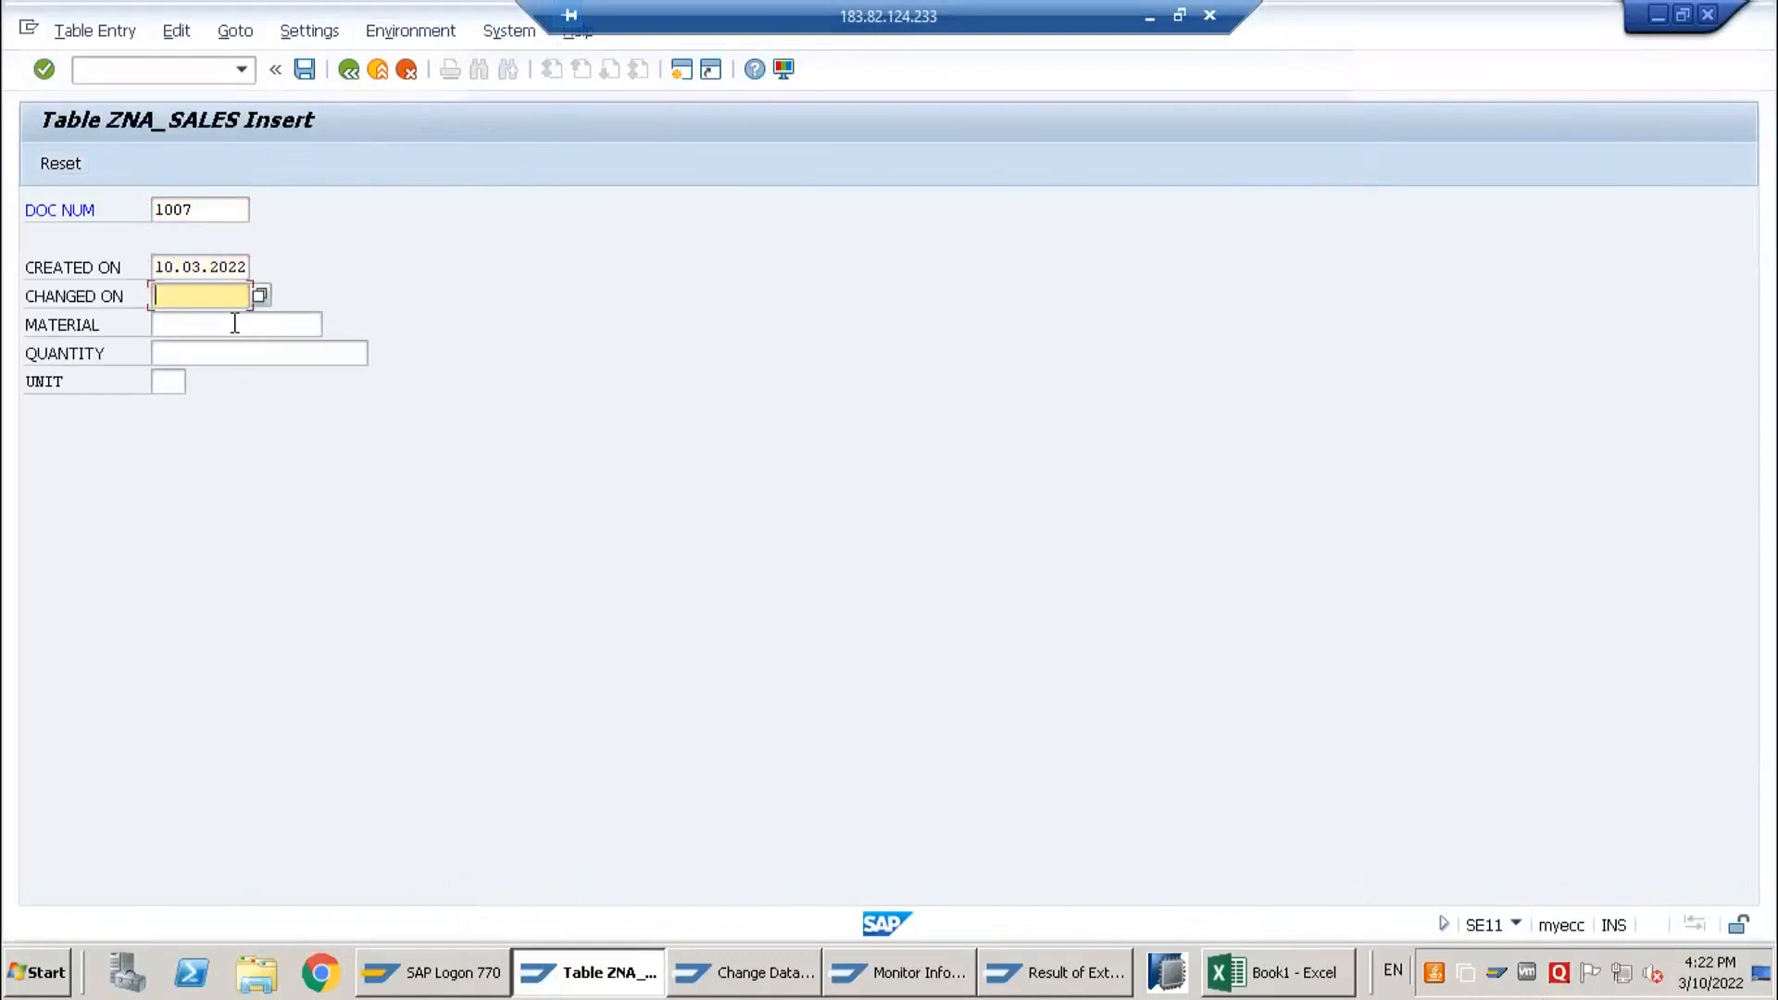
key(shift+Tab)
key(ctrl+c)
key(Tab)
key(ctrl+v)
key(Tab)
- Give record 1007 material M2, quantity 20 and unit PC, save it and select its row in the record list
text(M2)
key(Tab)
text(20)
key(Tab)
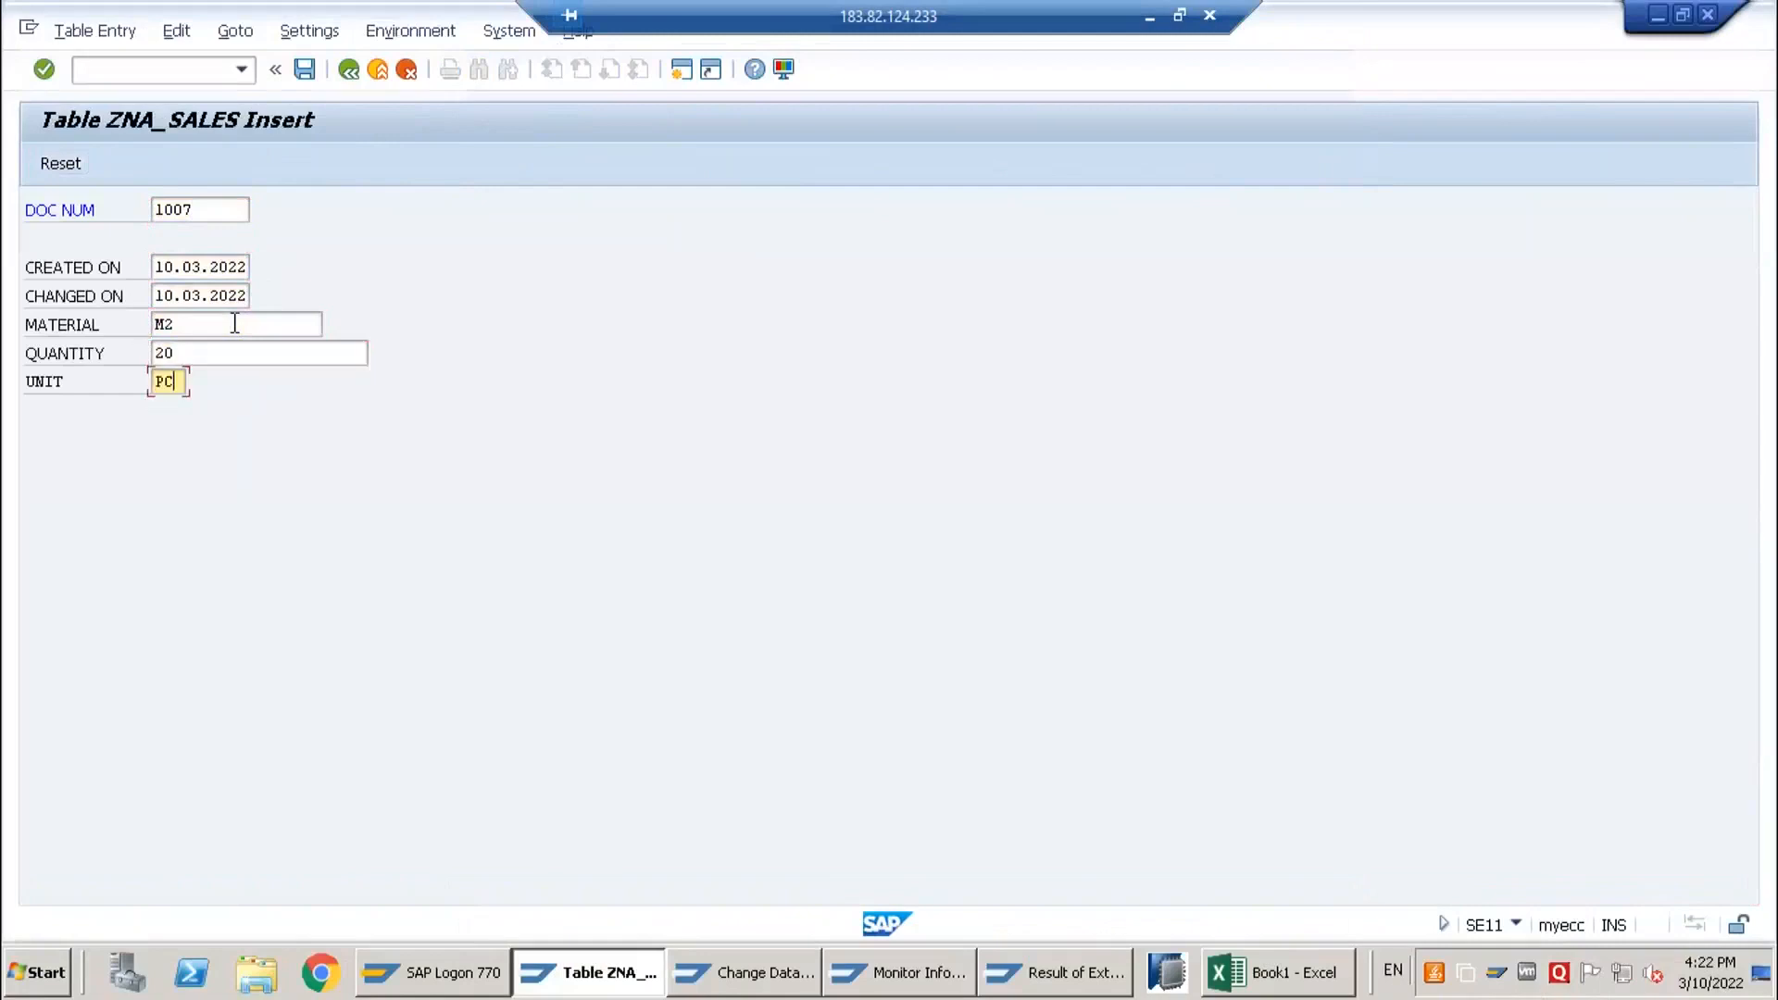
text(PC)
click(305, 71)
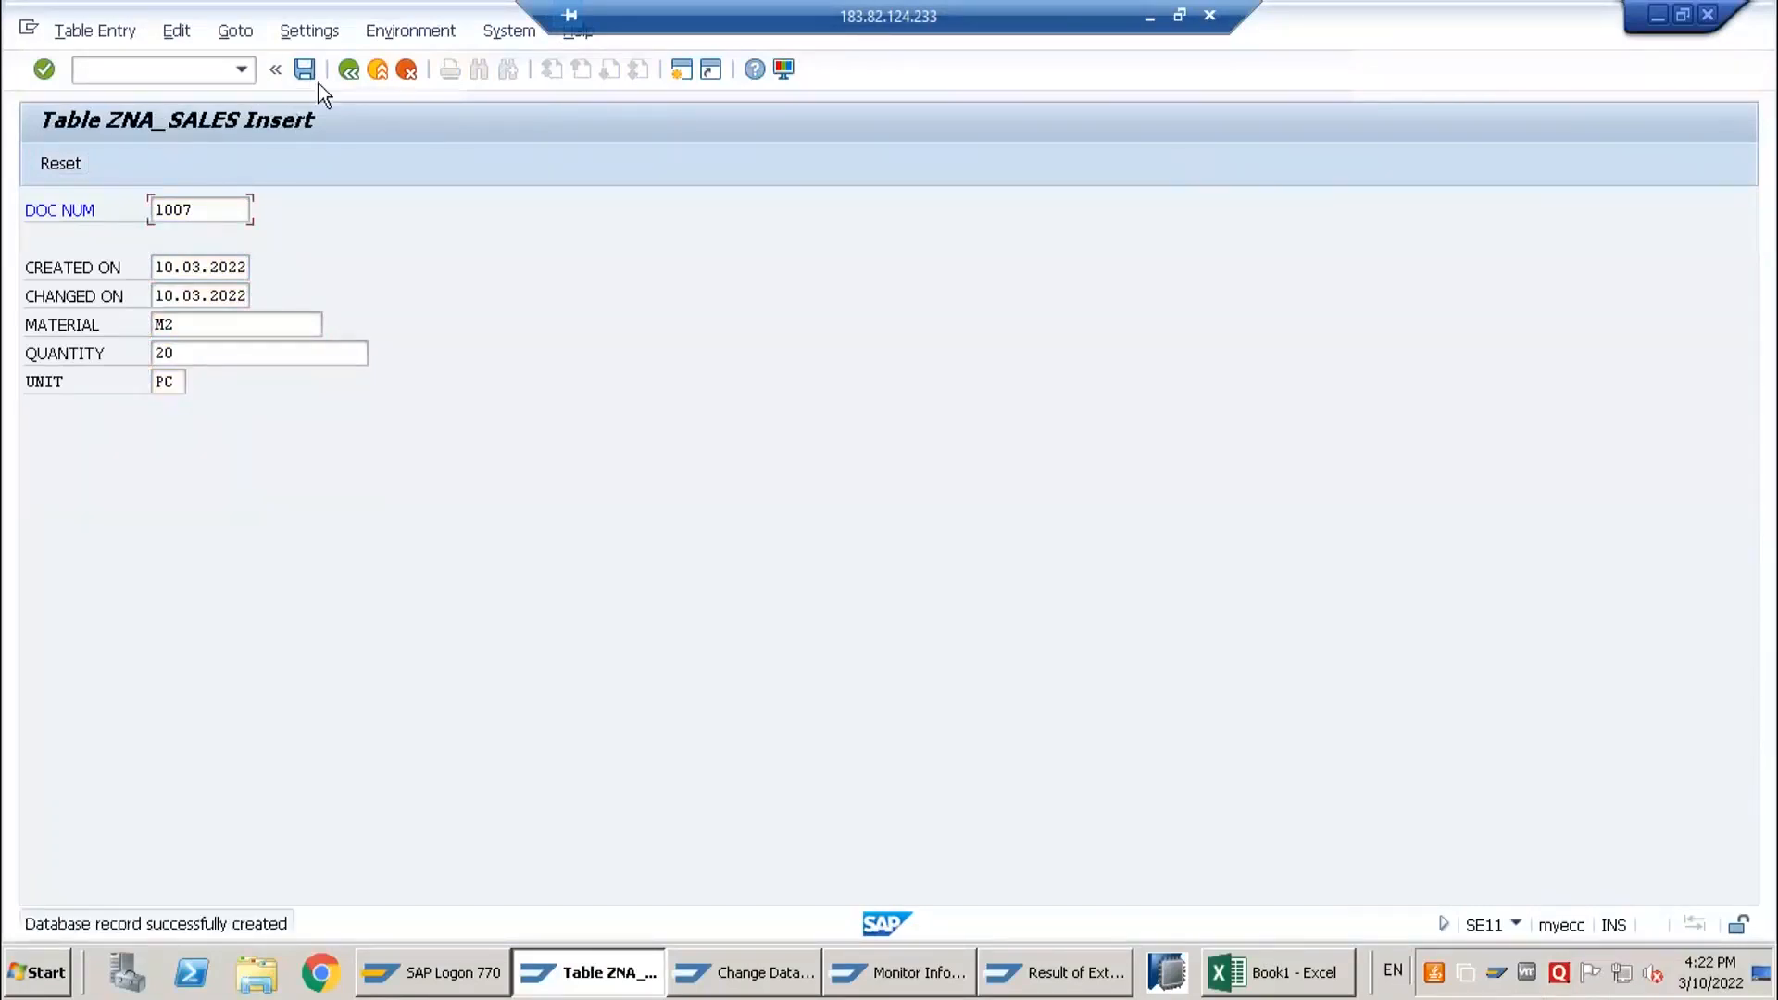
click(350, 70)
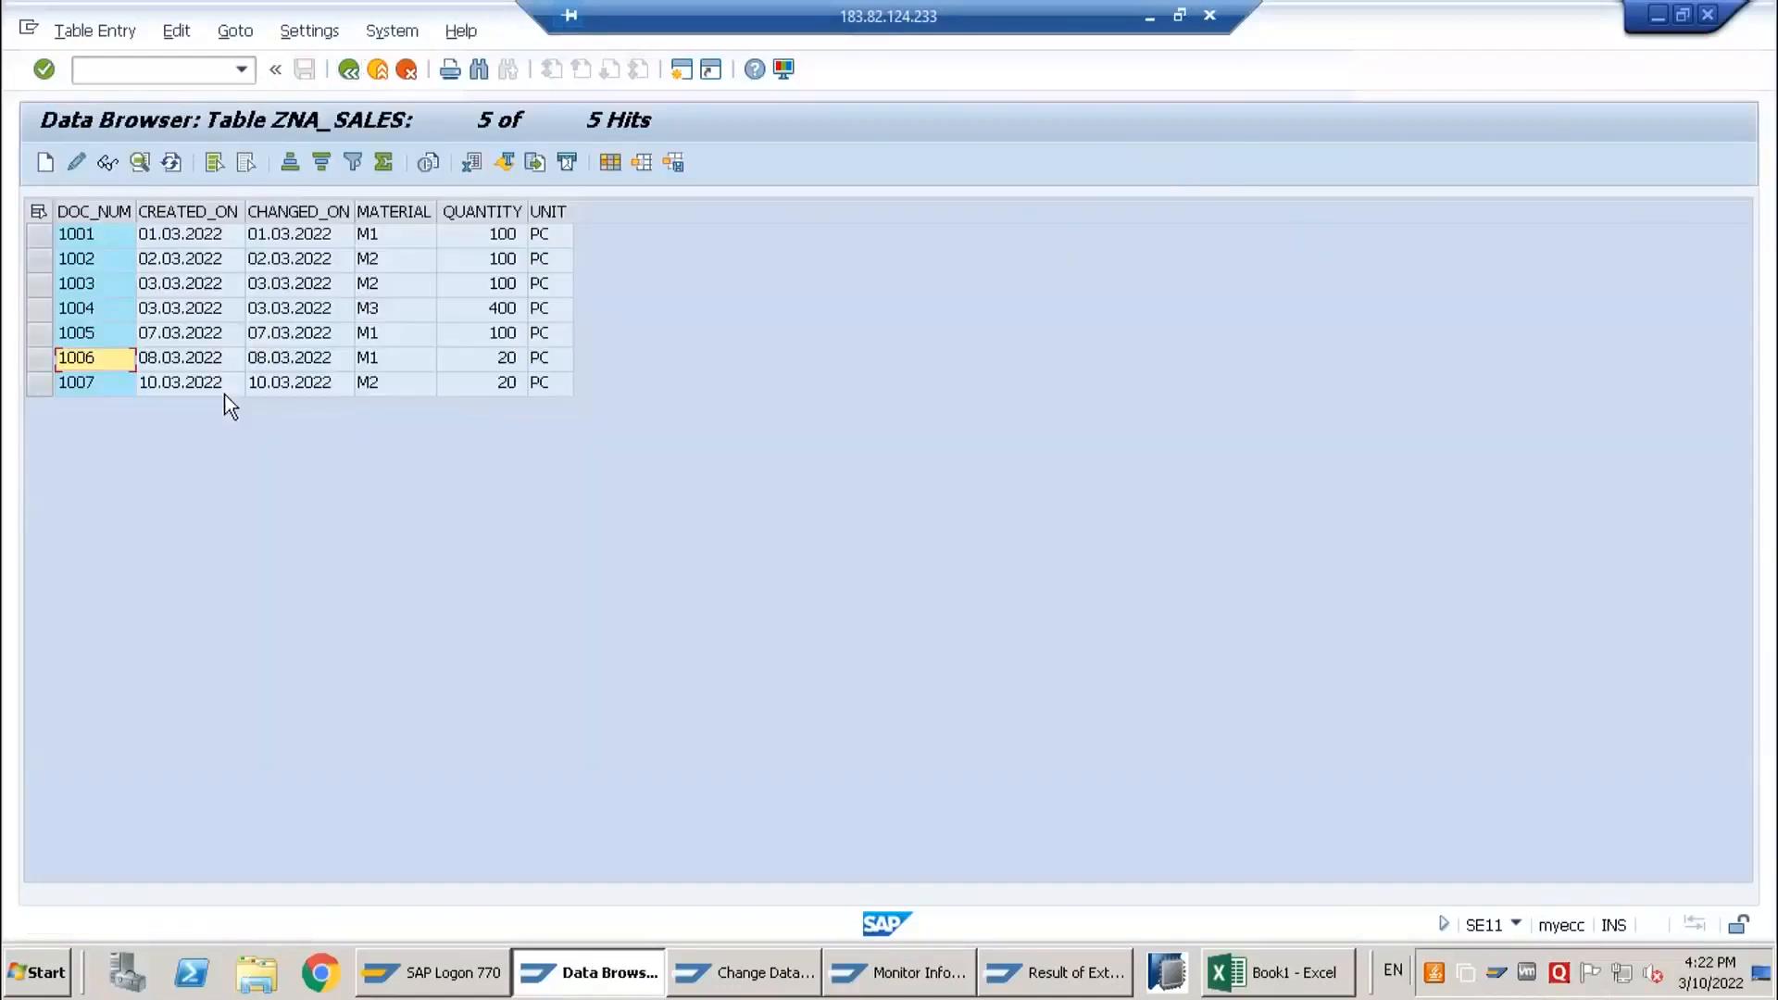
click(40, 384)
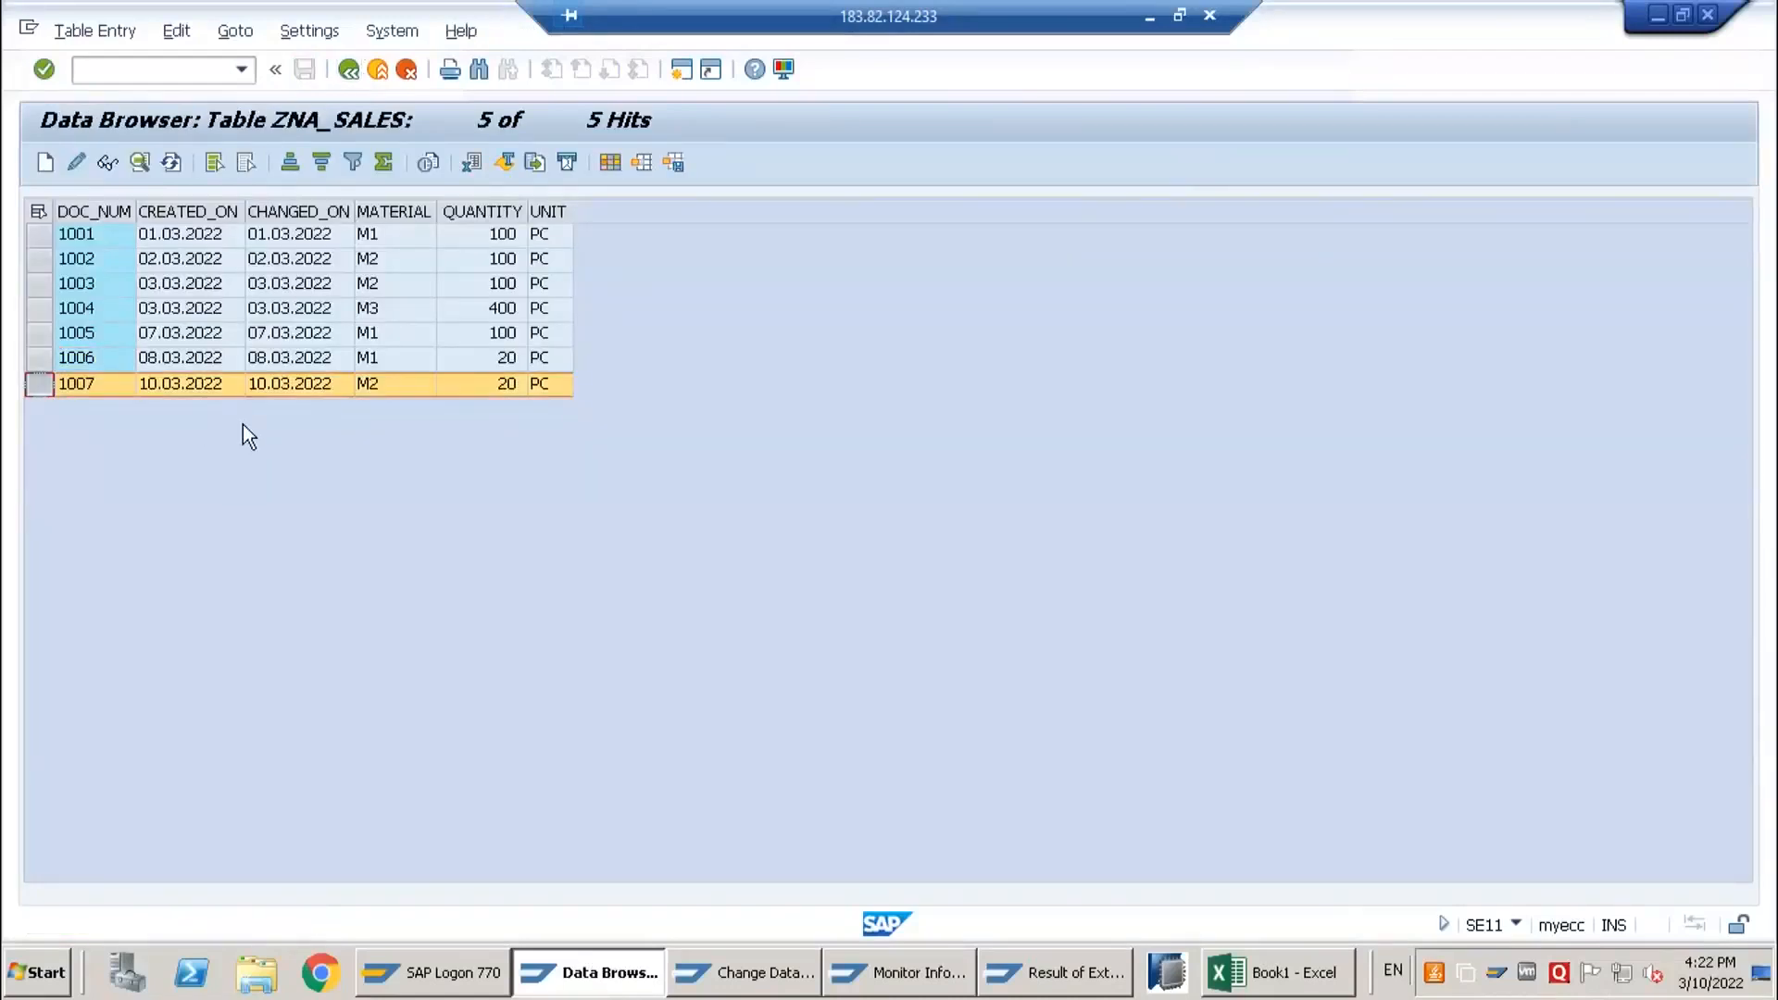
- Return to the delta InfoPackage for ZDS_NA_SALES1, start the load again and check the new request in the monitor
key(alt+Tab)
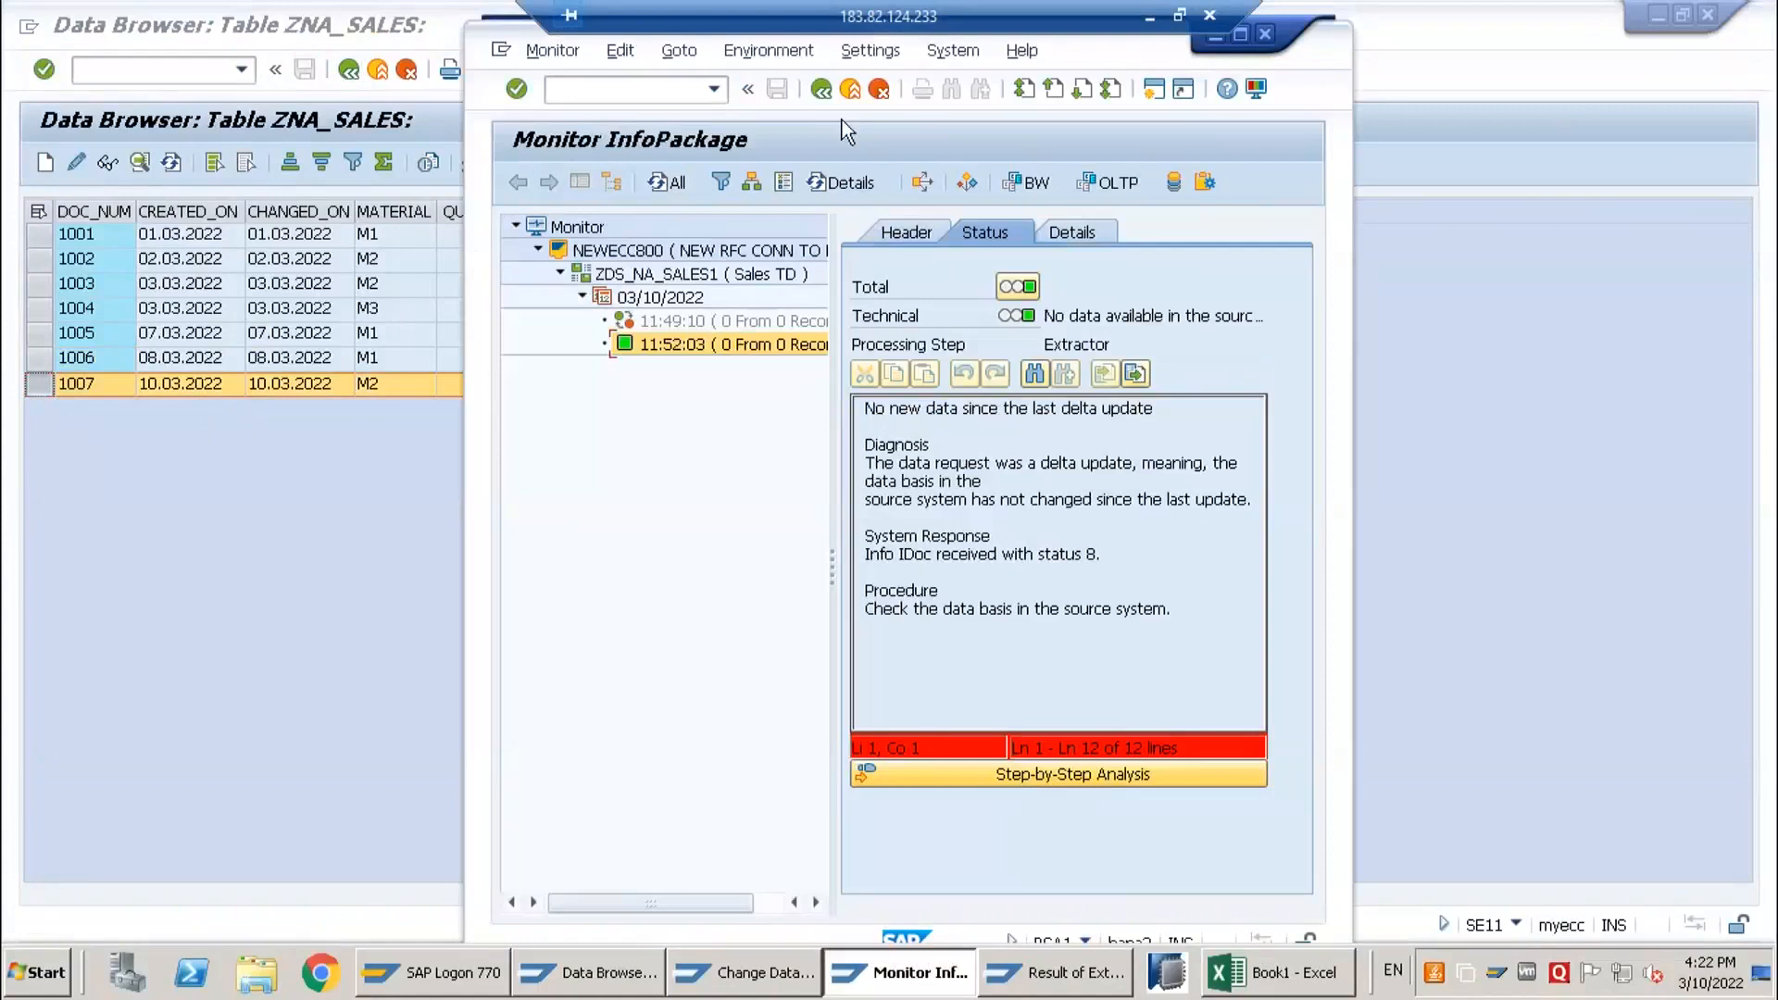
key(F3)
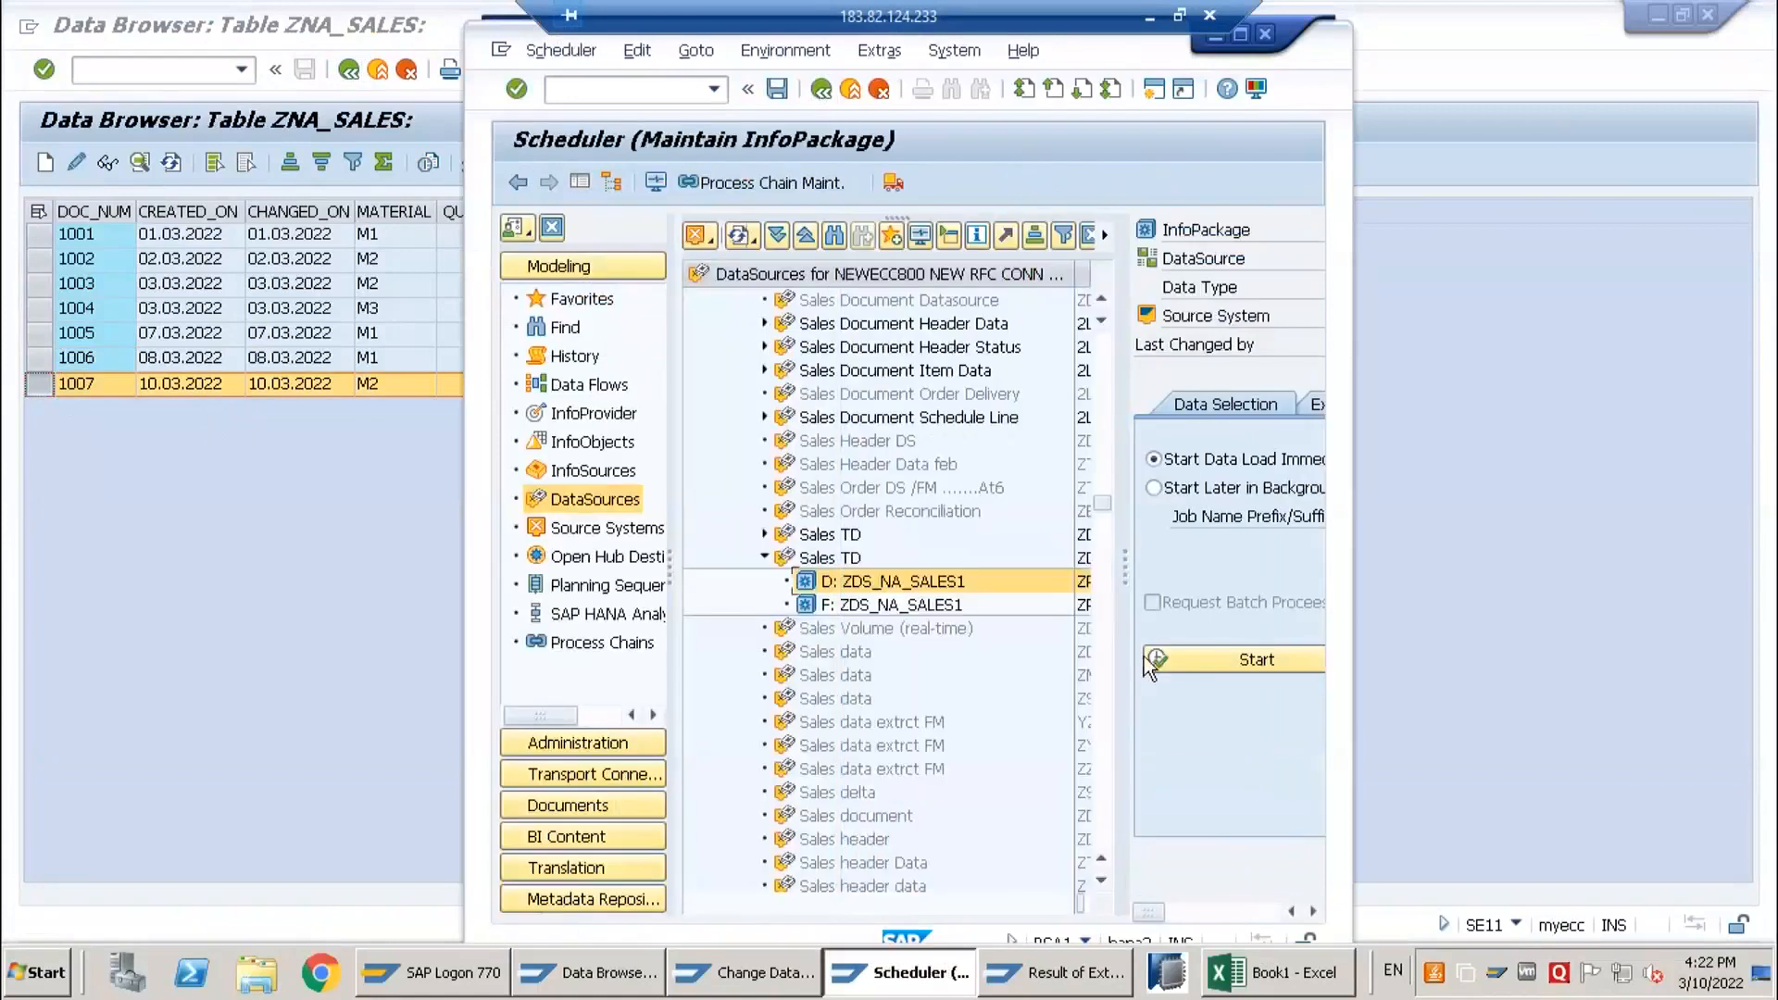
click(1230, 659)
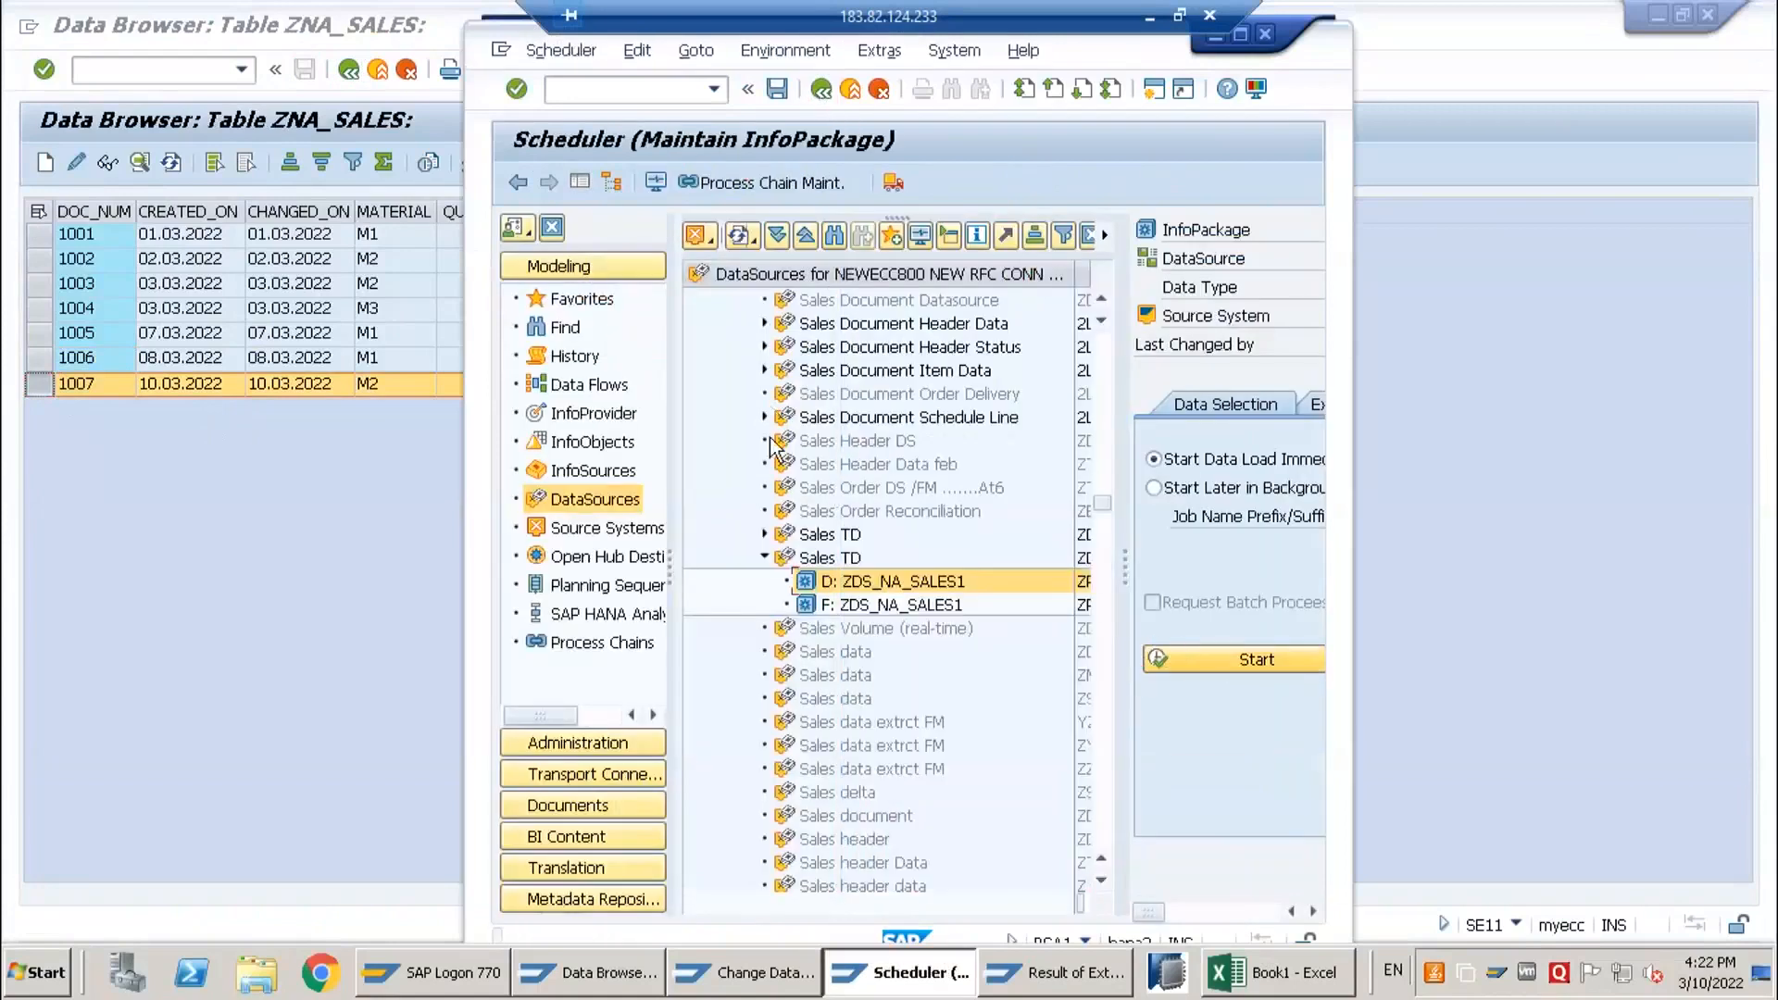
click(656, 184)
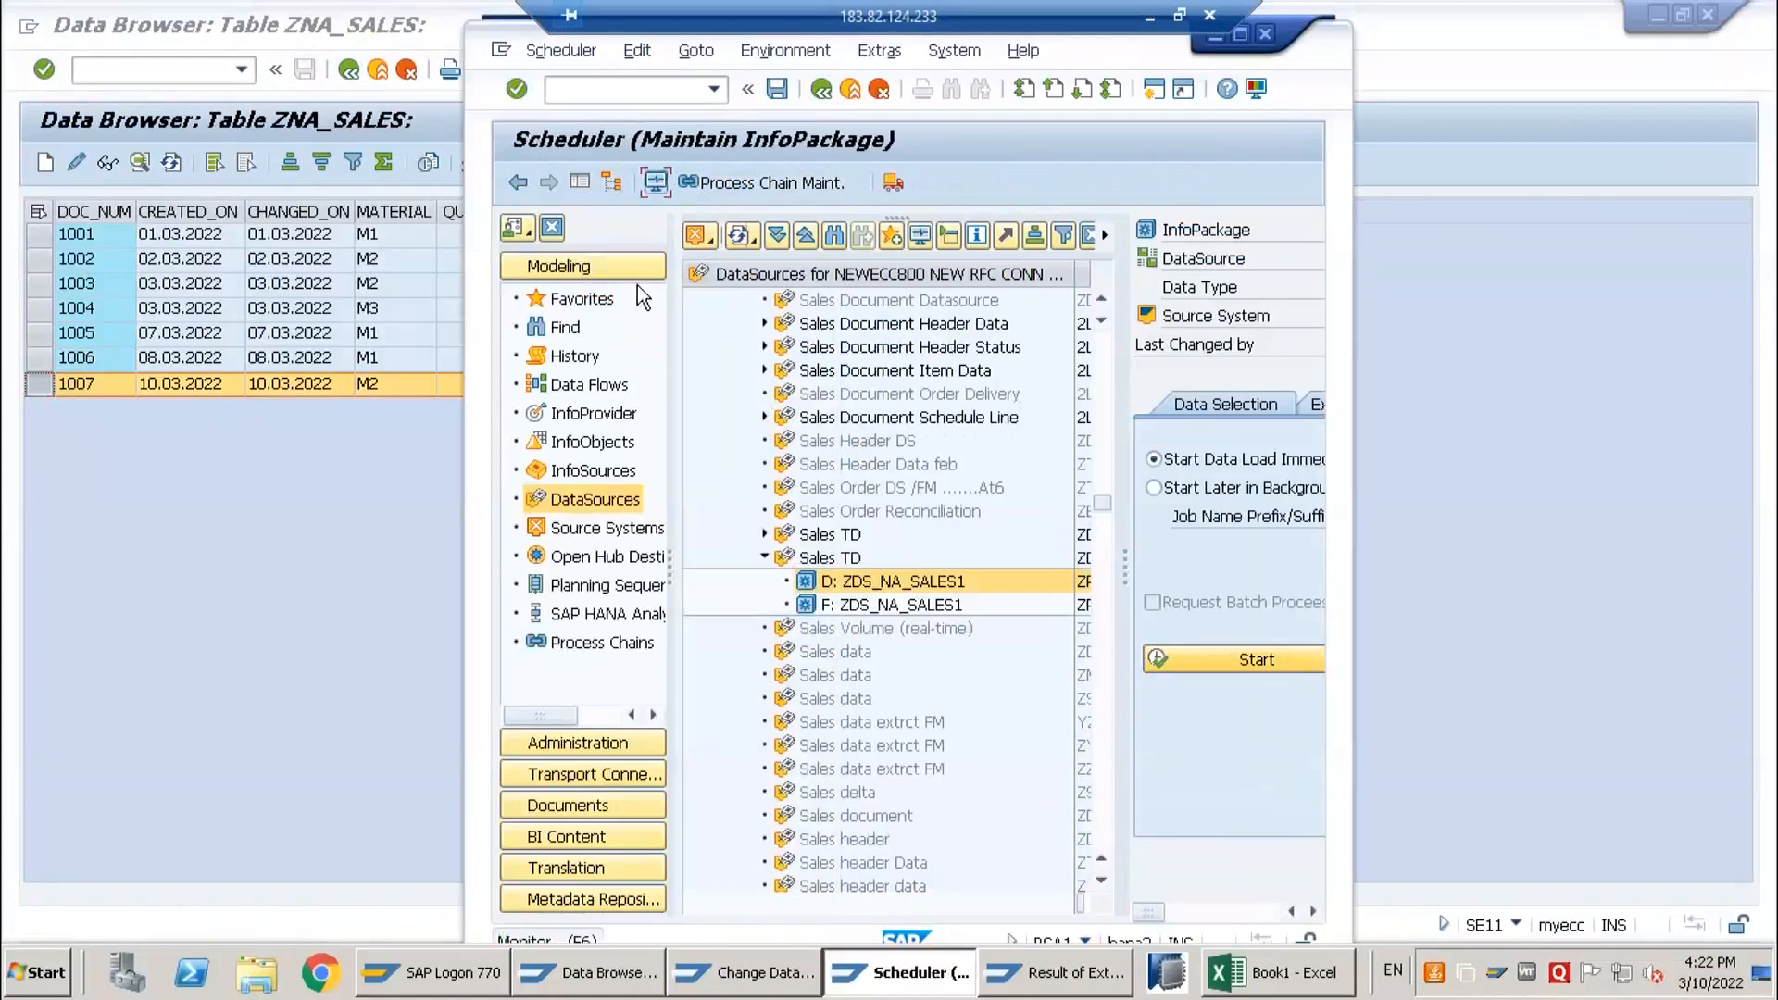
click(849, 179)
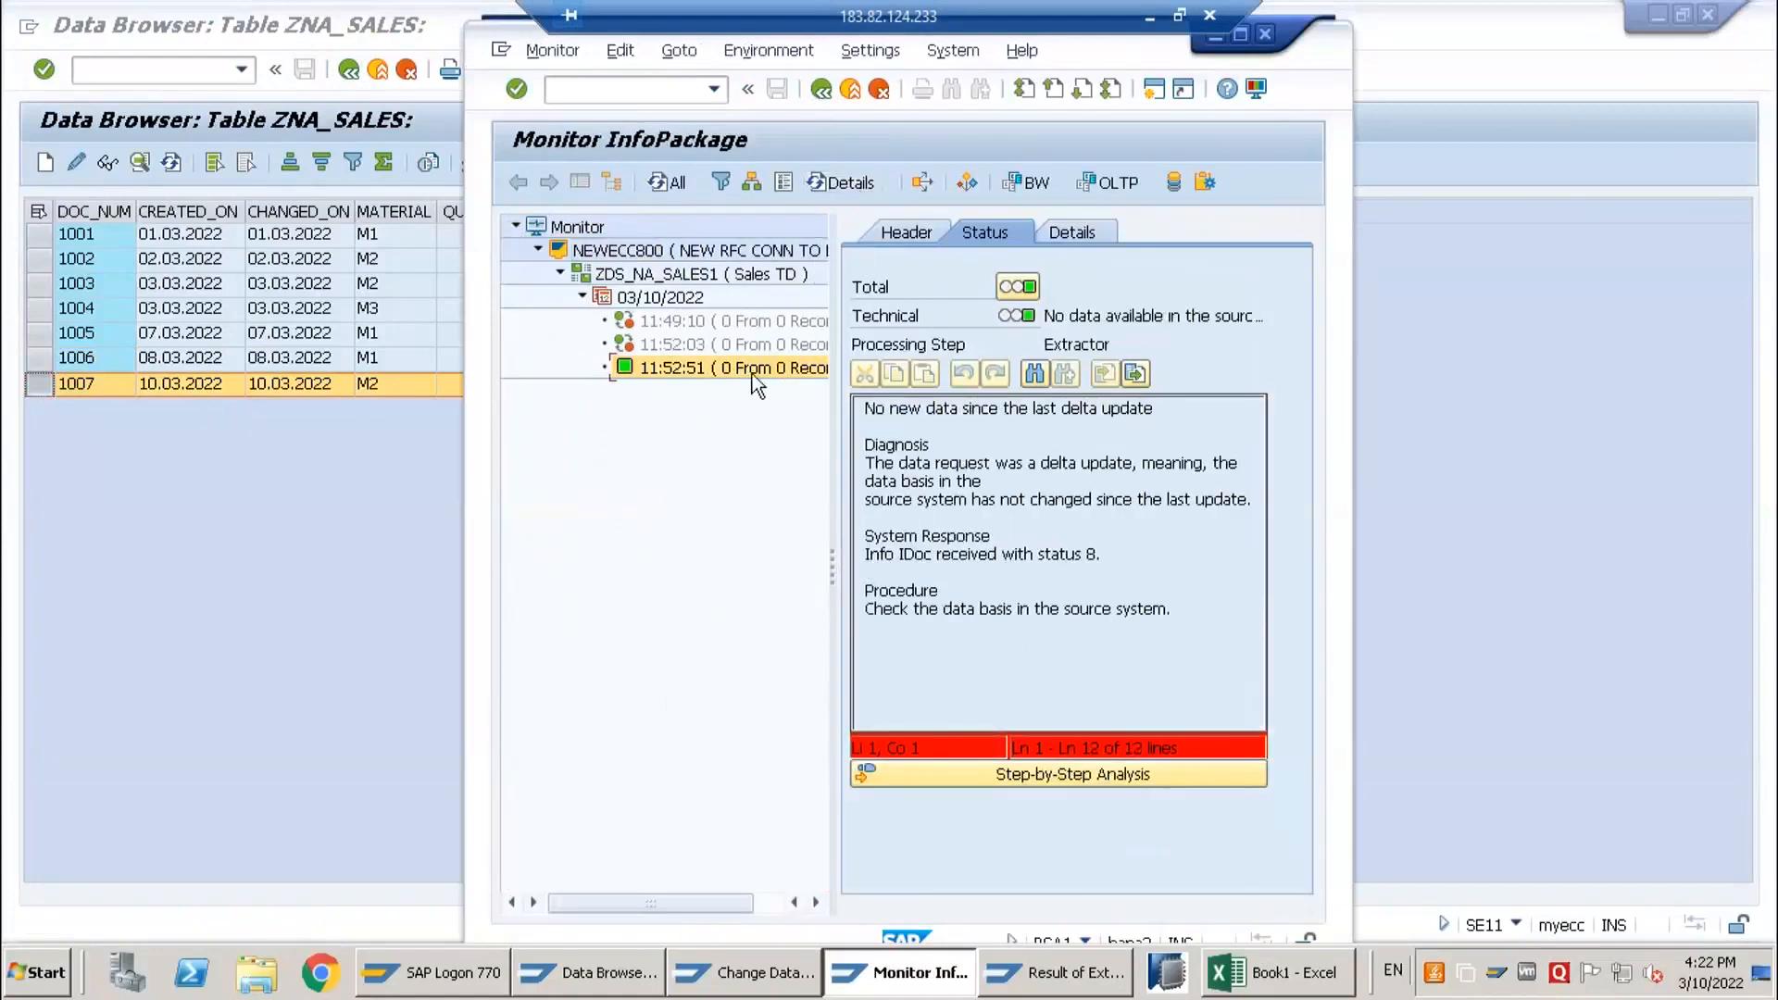
- Go back to the ZNA_SALES records and open transaction SE11 in a new session
click(80, 386)
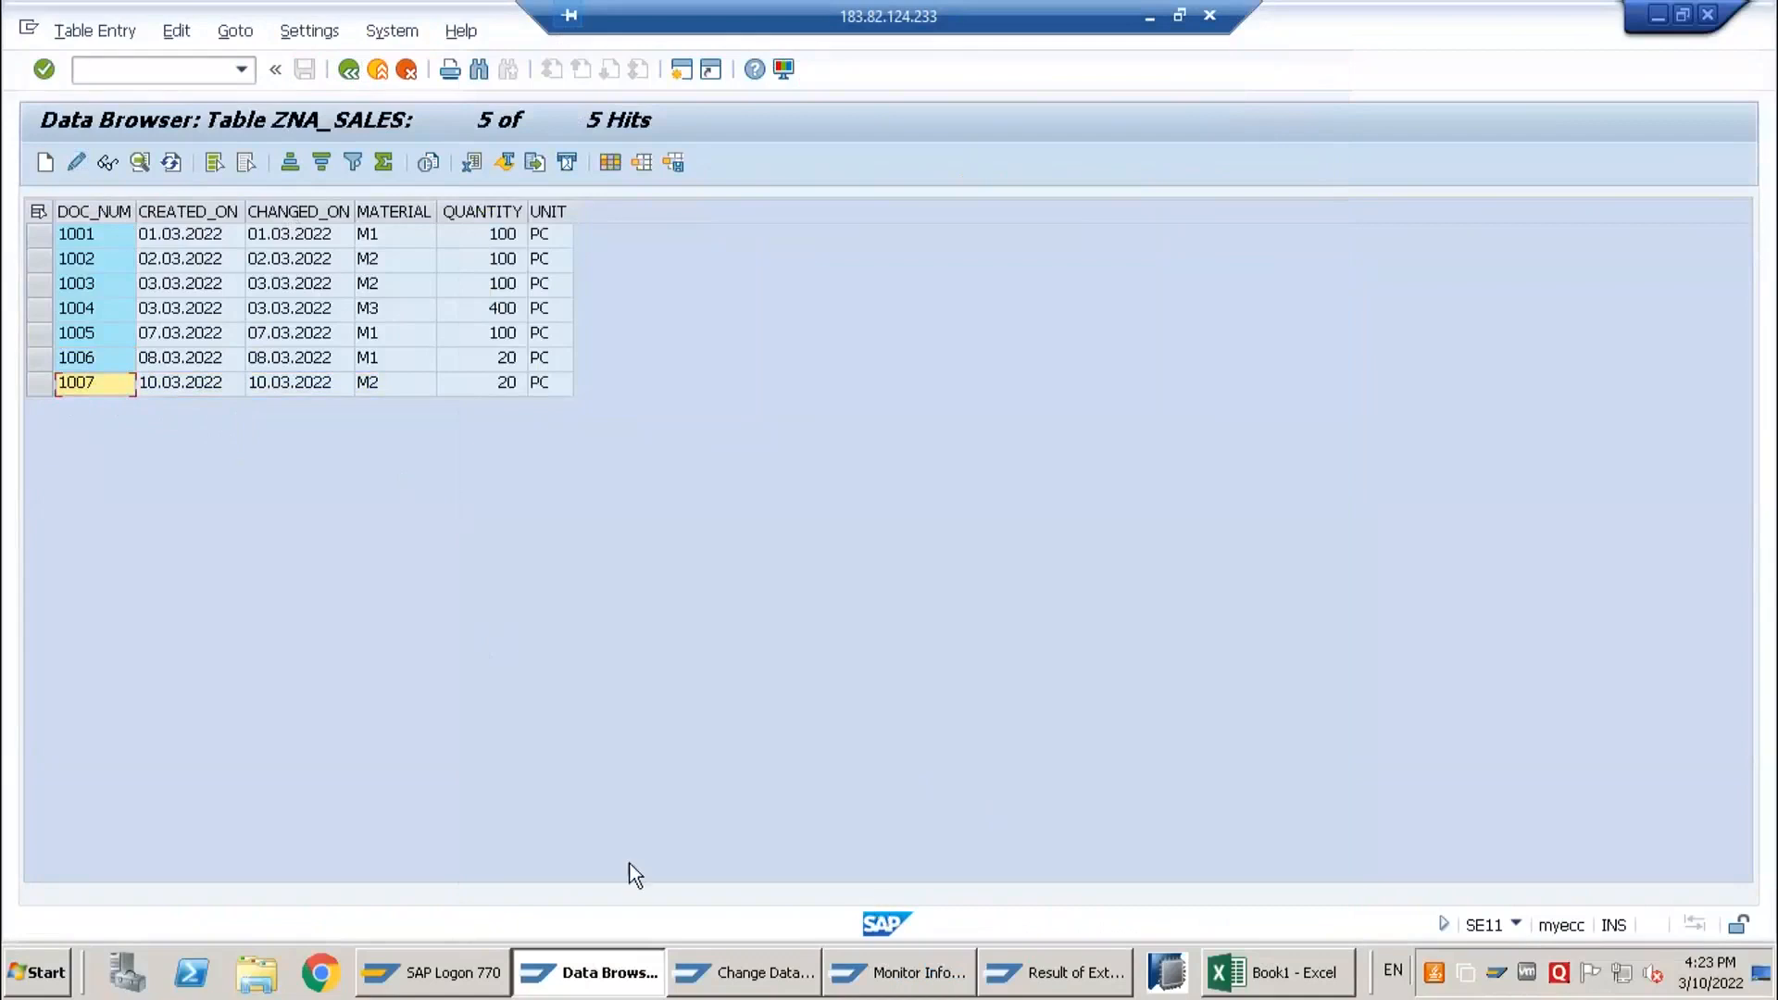
click(272, 963)
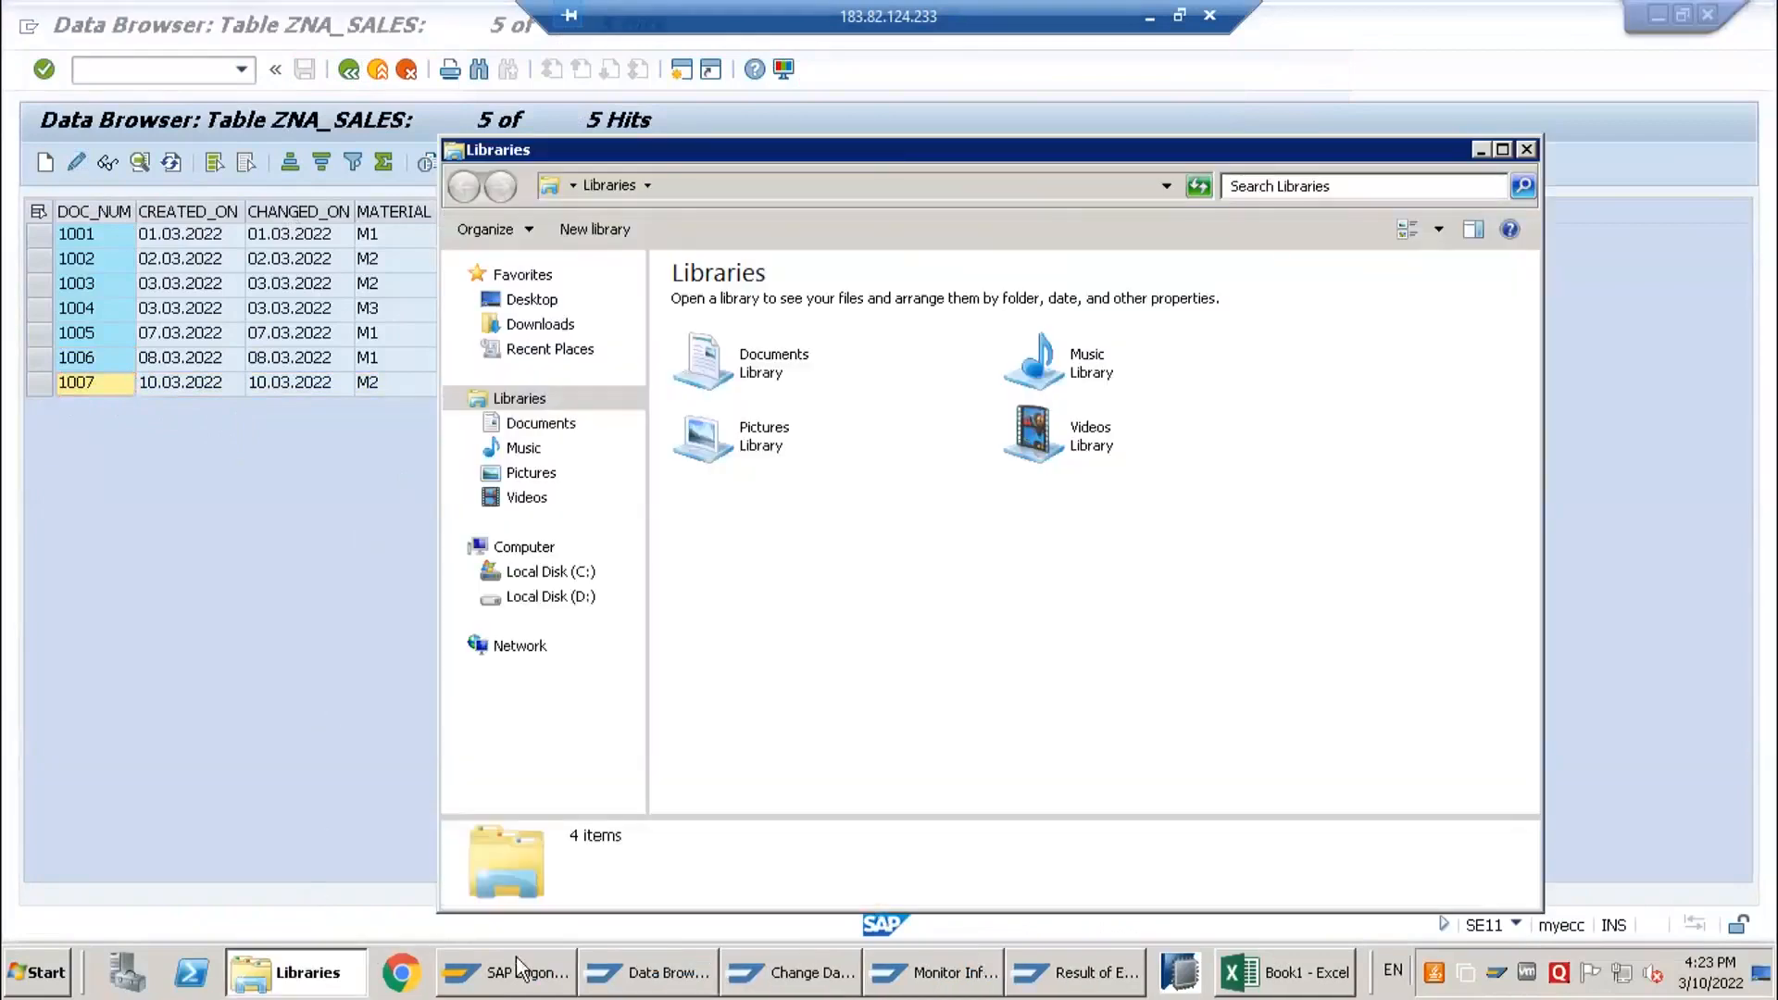
click(619, 968)
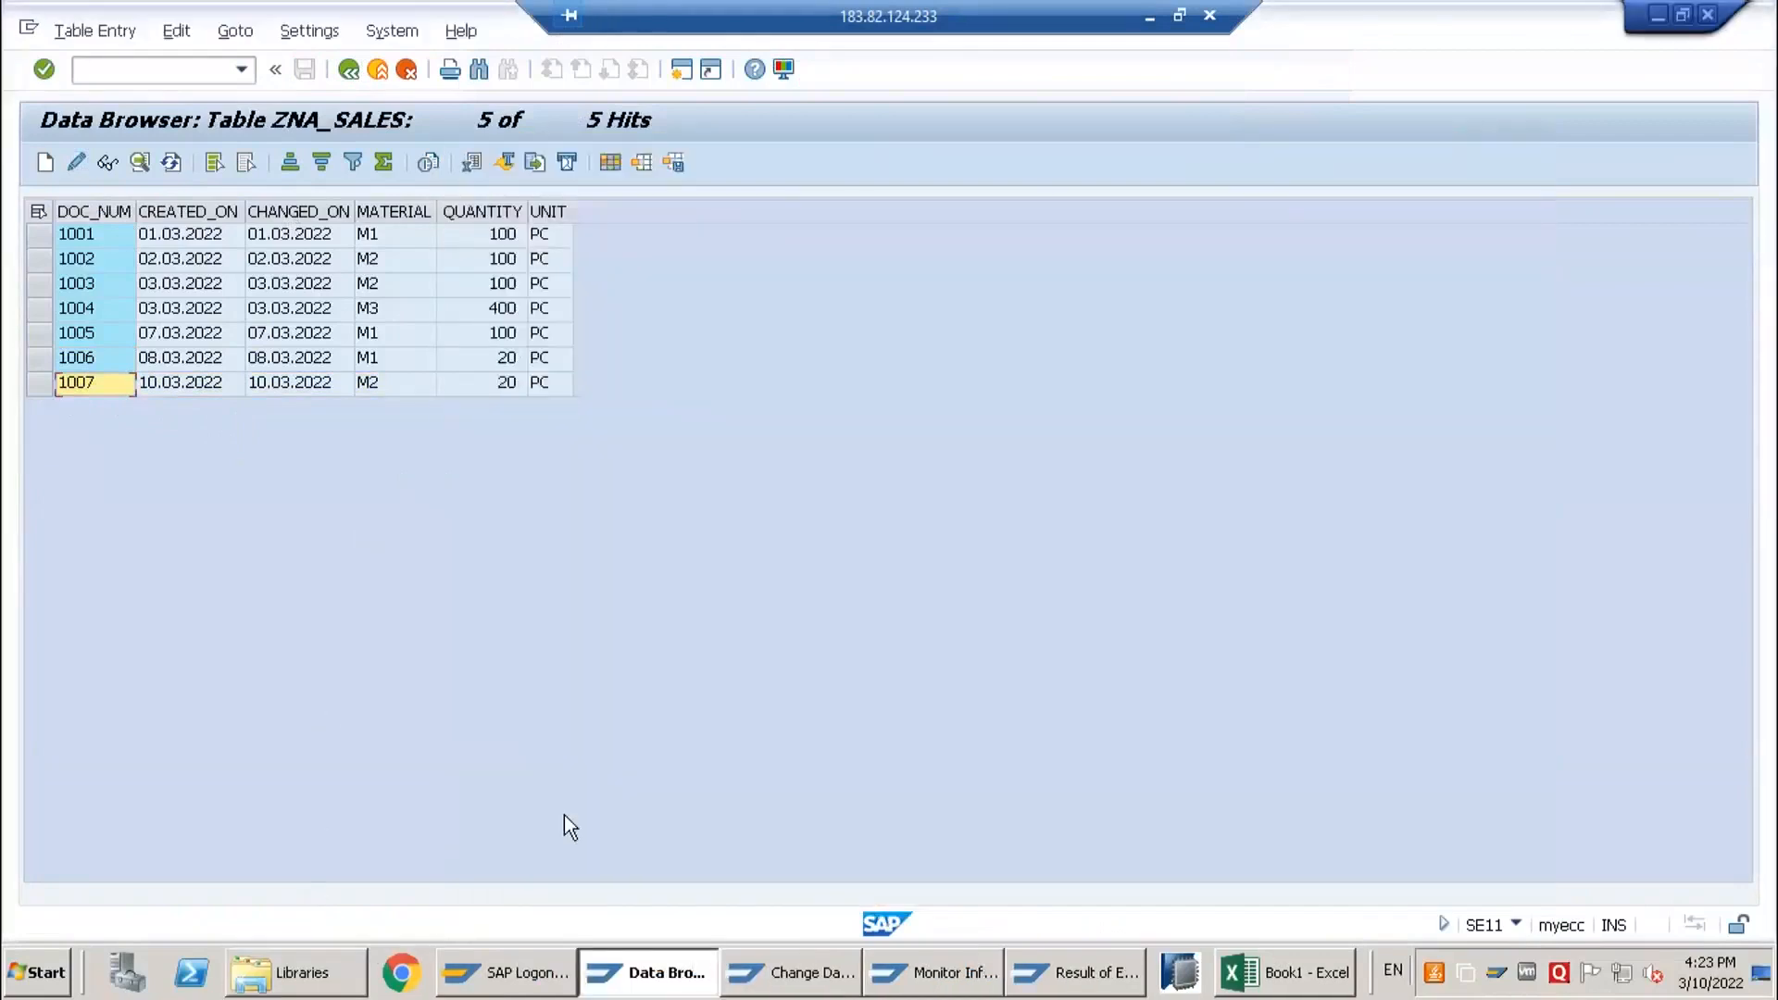
click(158, 61)
text(/nse11)
key(Return)
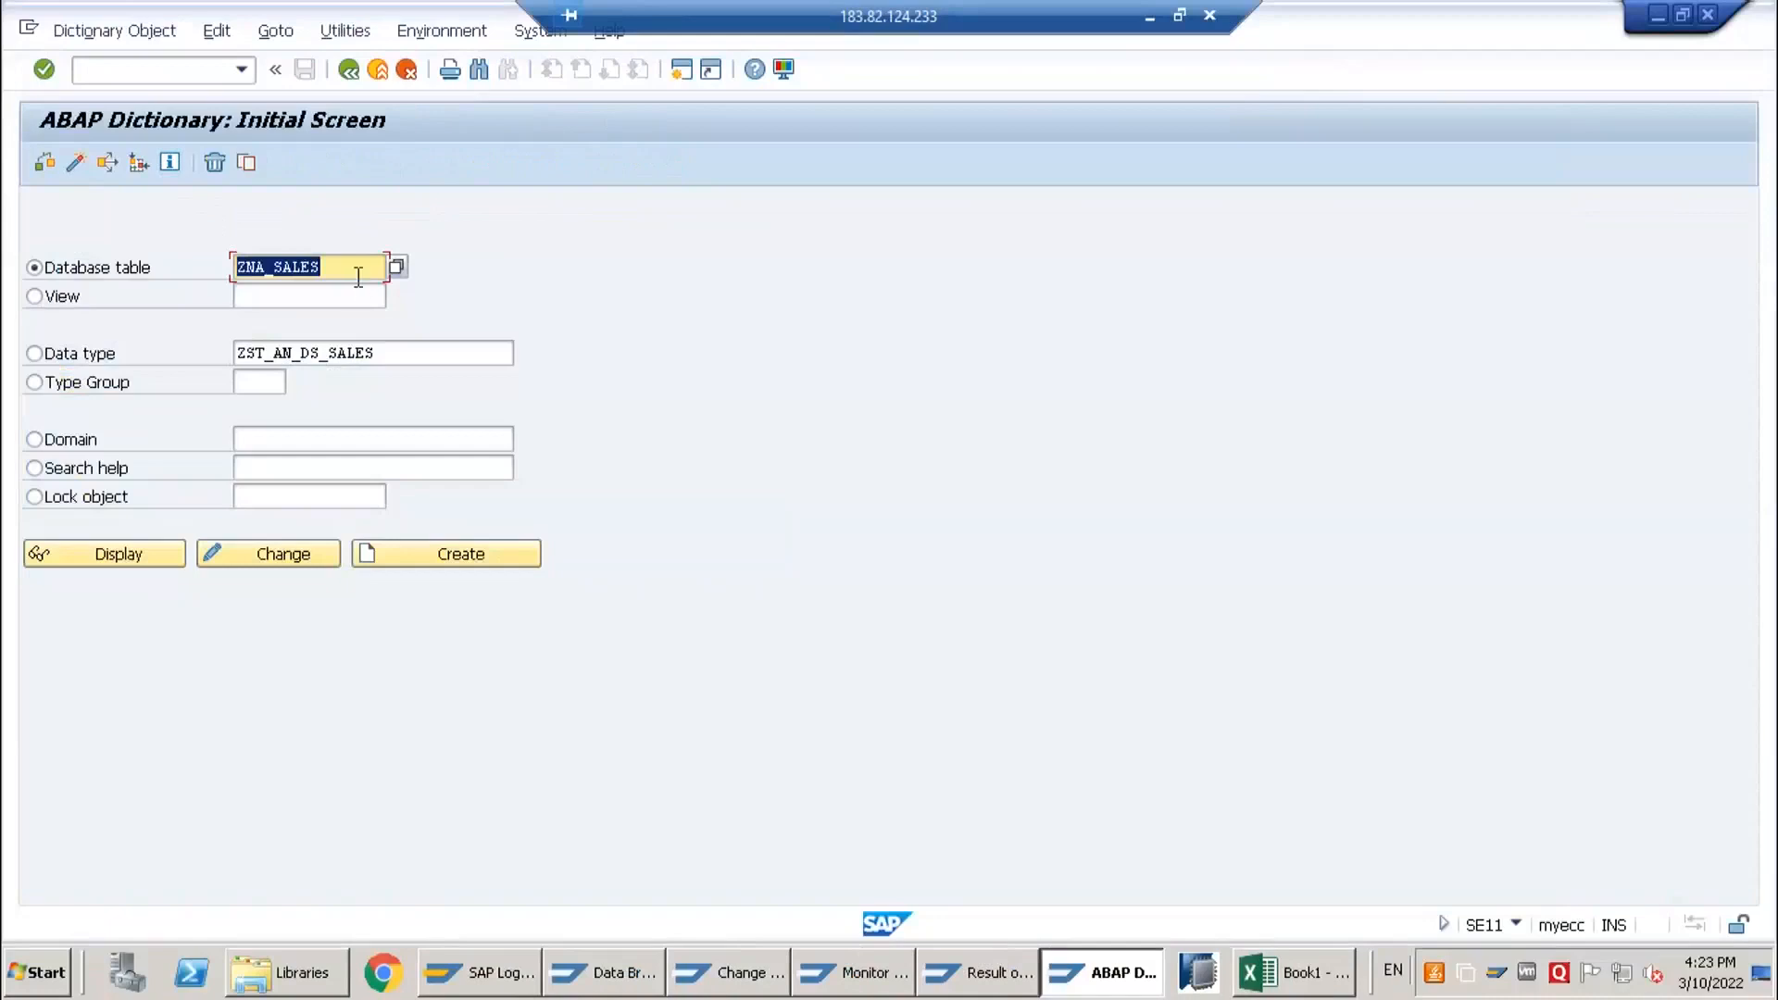
- Display database table ROOSGENDLM and open the selection screen for its contents
key(BackSpace)
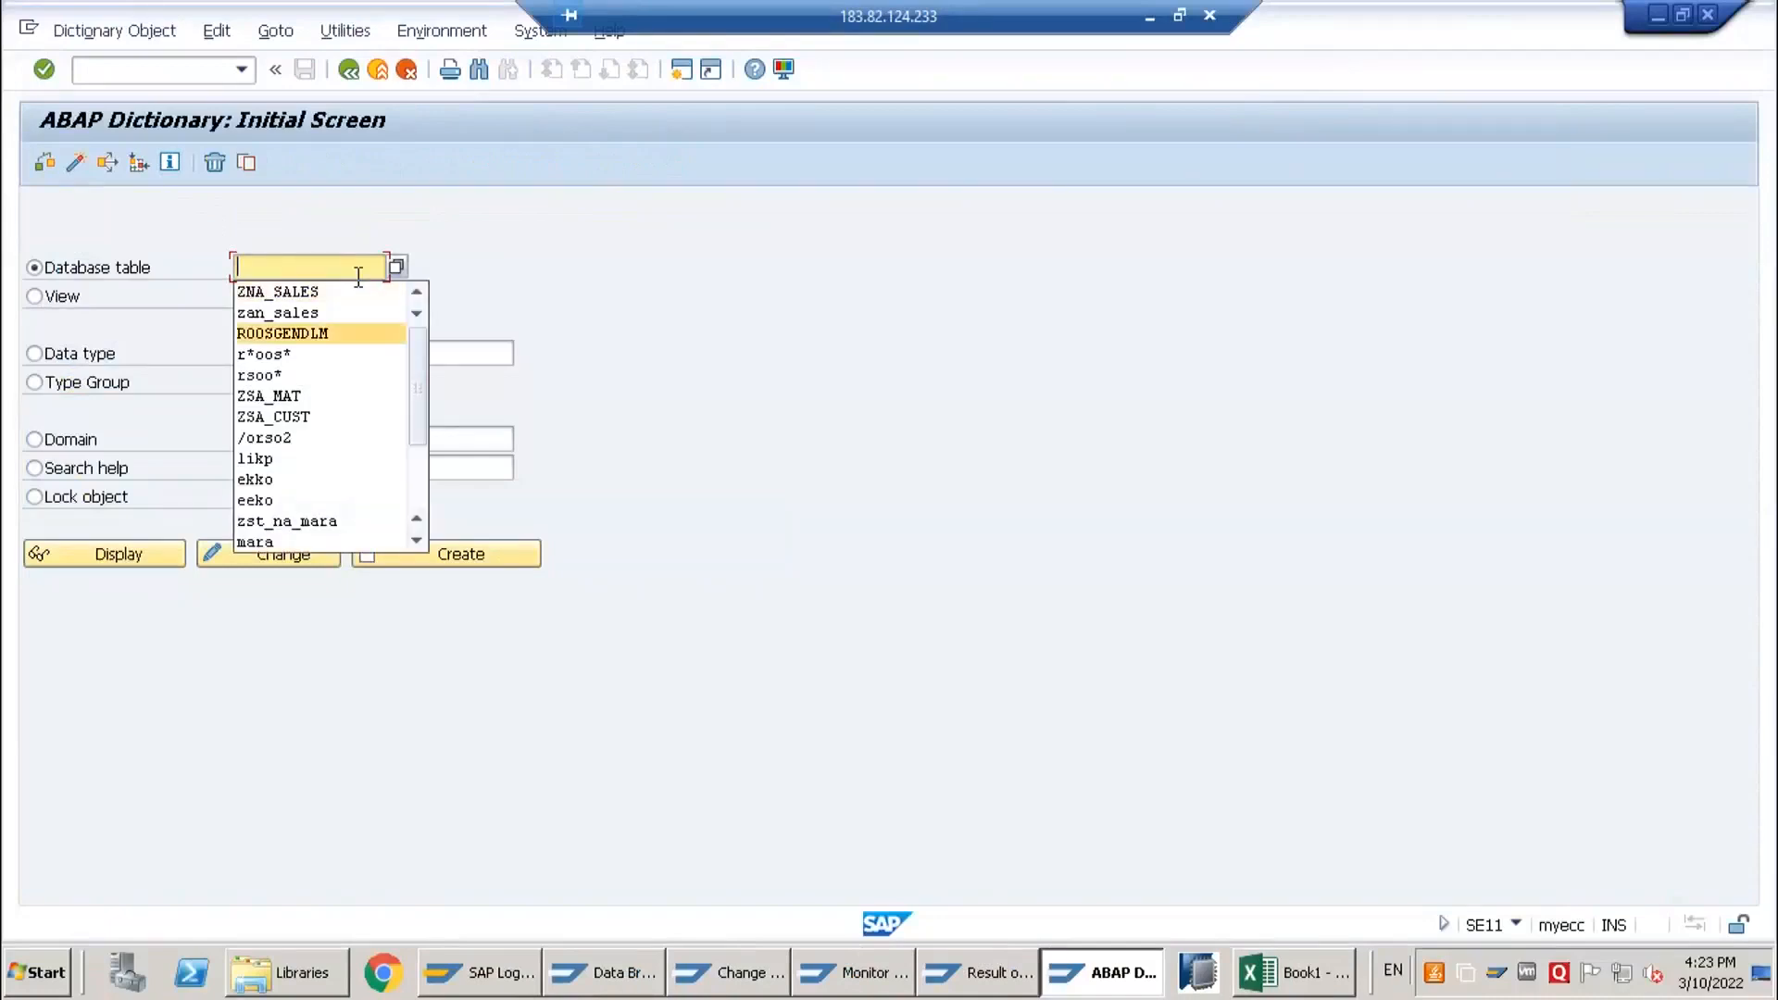
key(Return)
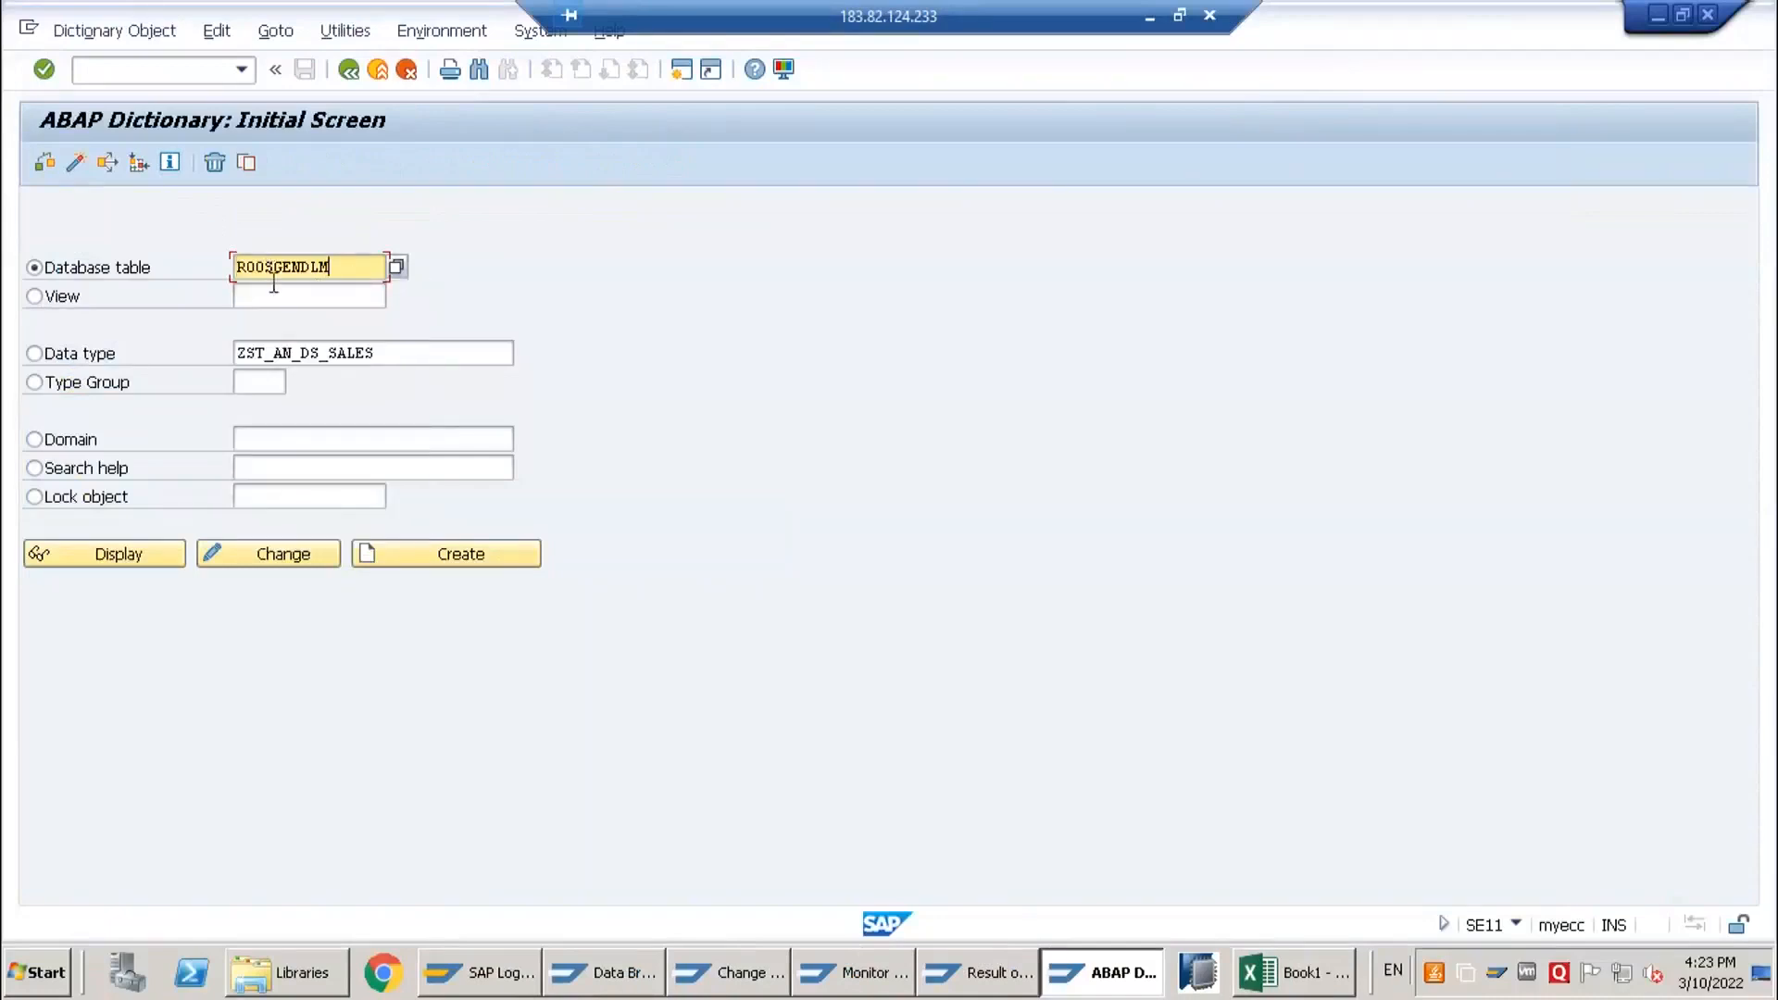
click(126, 556)
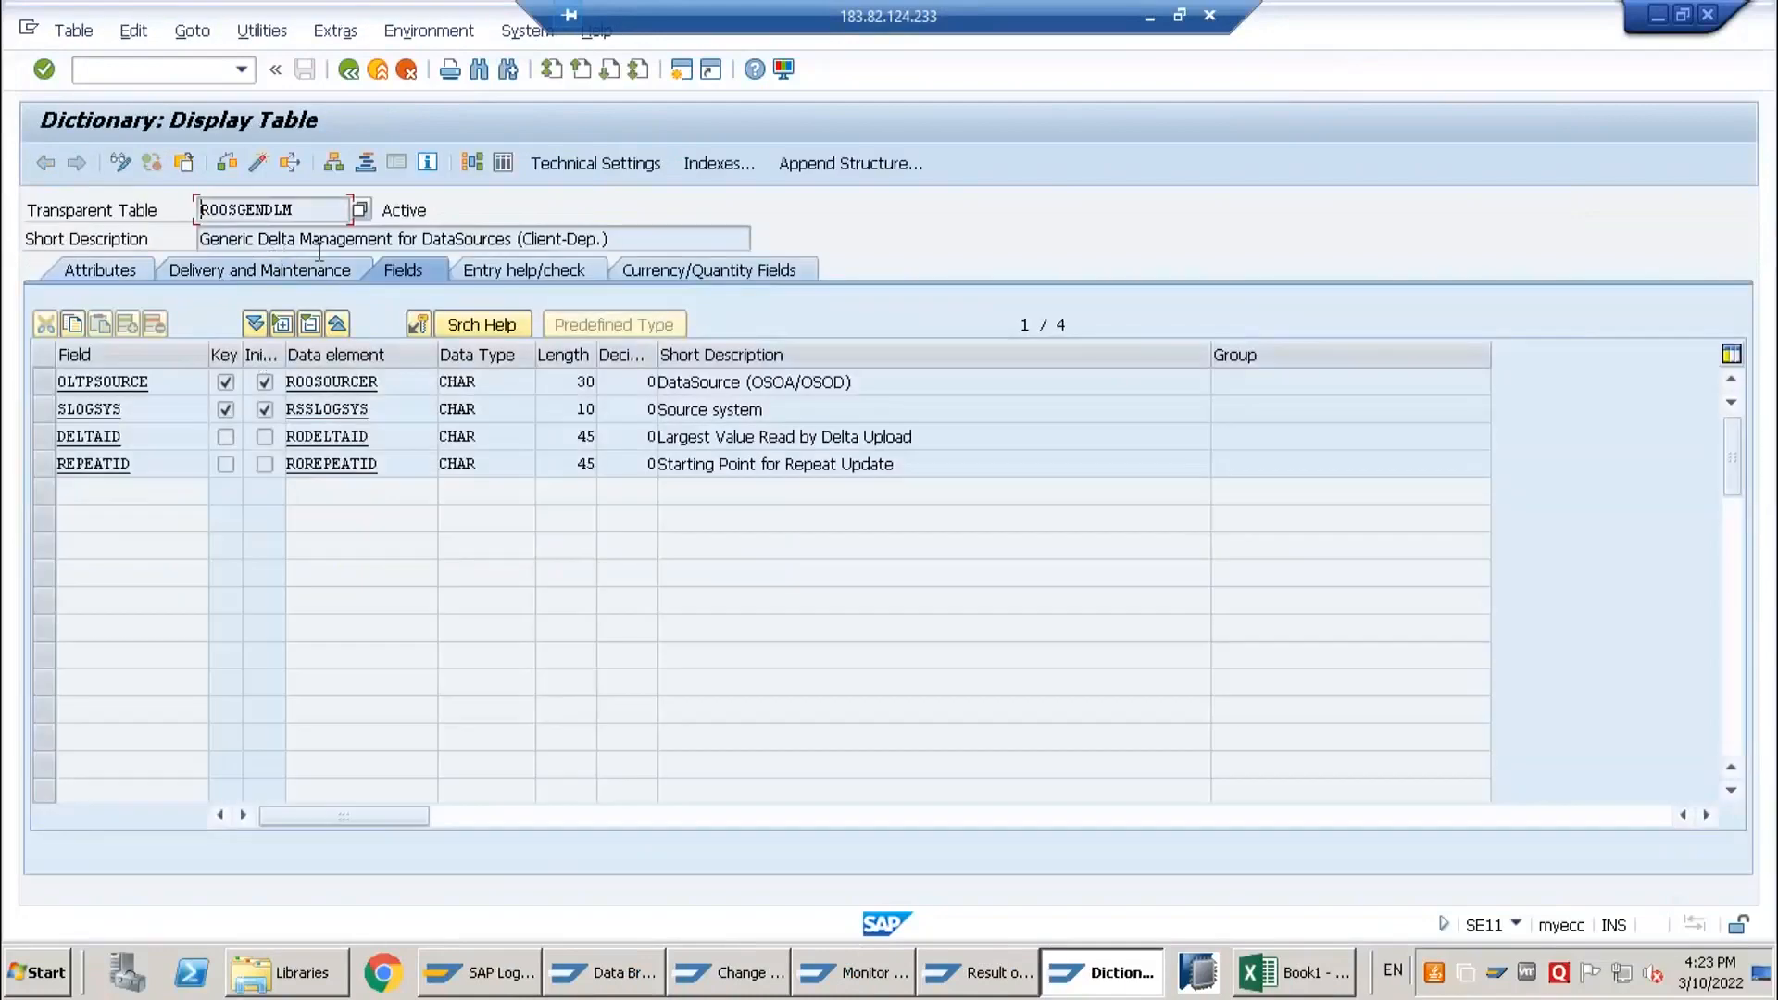
click(503, 164)
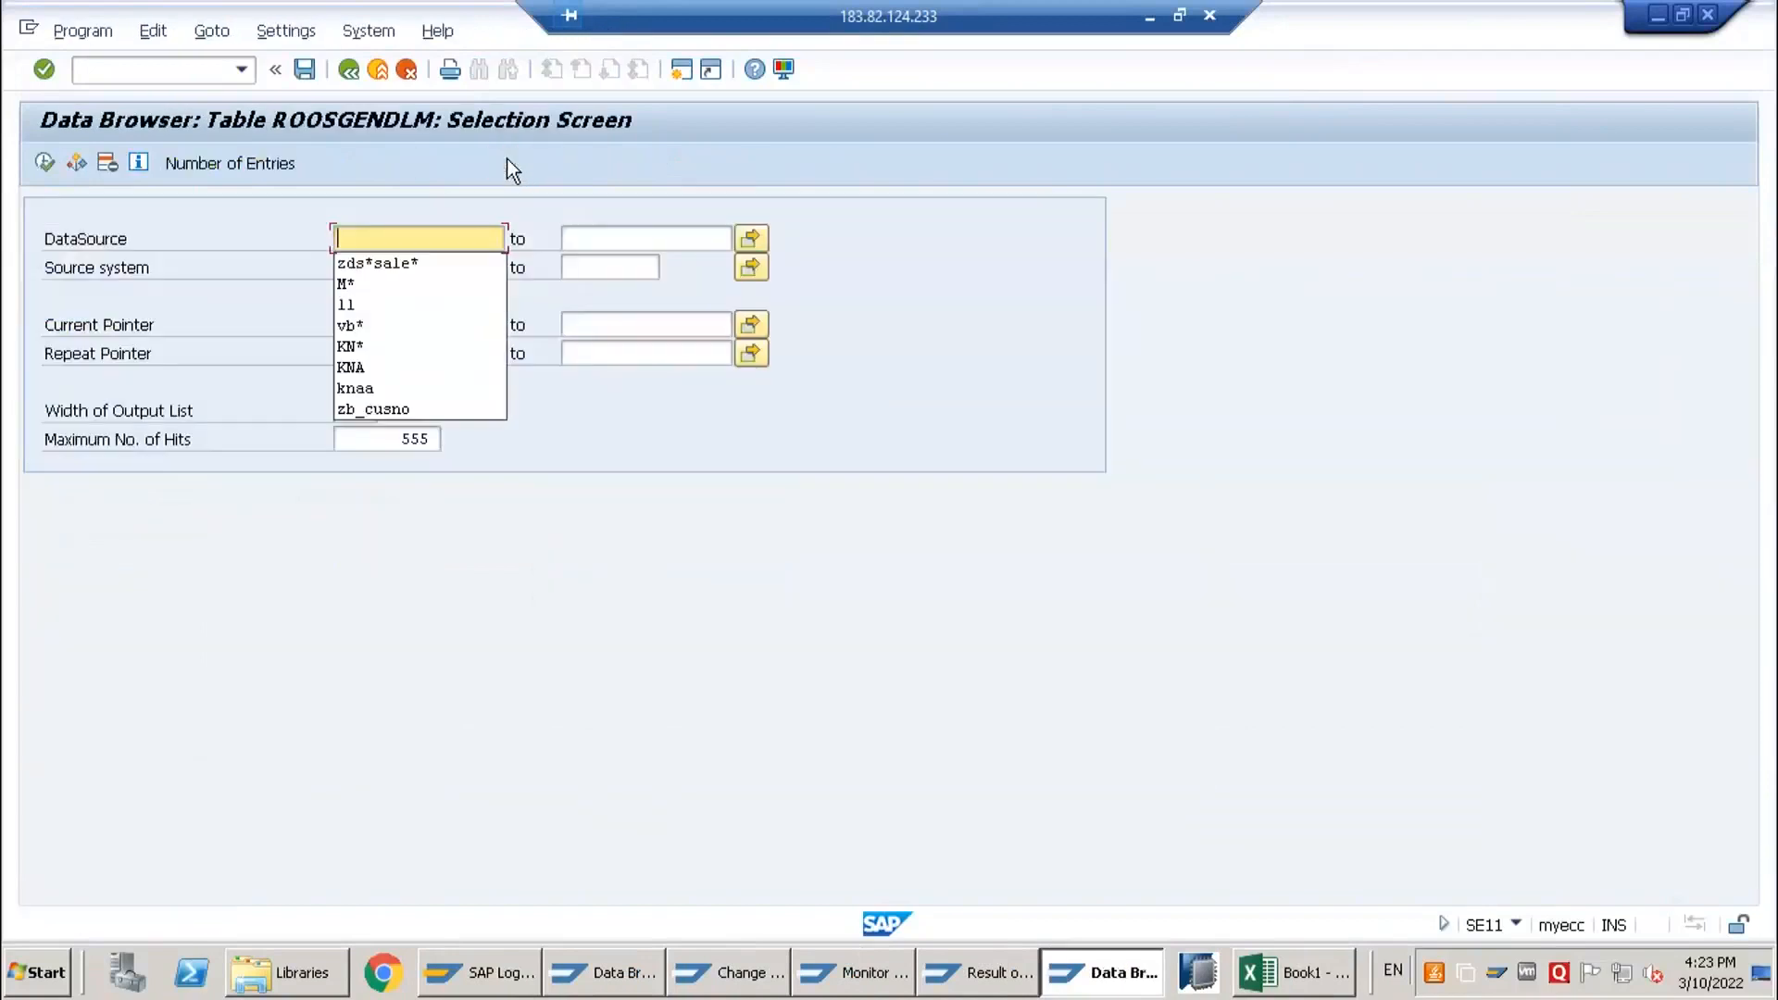
- Try to look up the DataSource for the selection with the pattern zds*sale*1*
key(Down)
key(Return)
text(1)
key(F4)
key(F8)
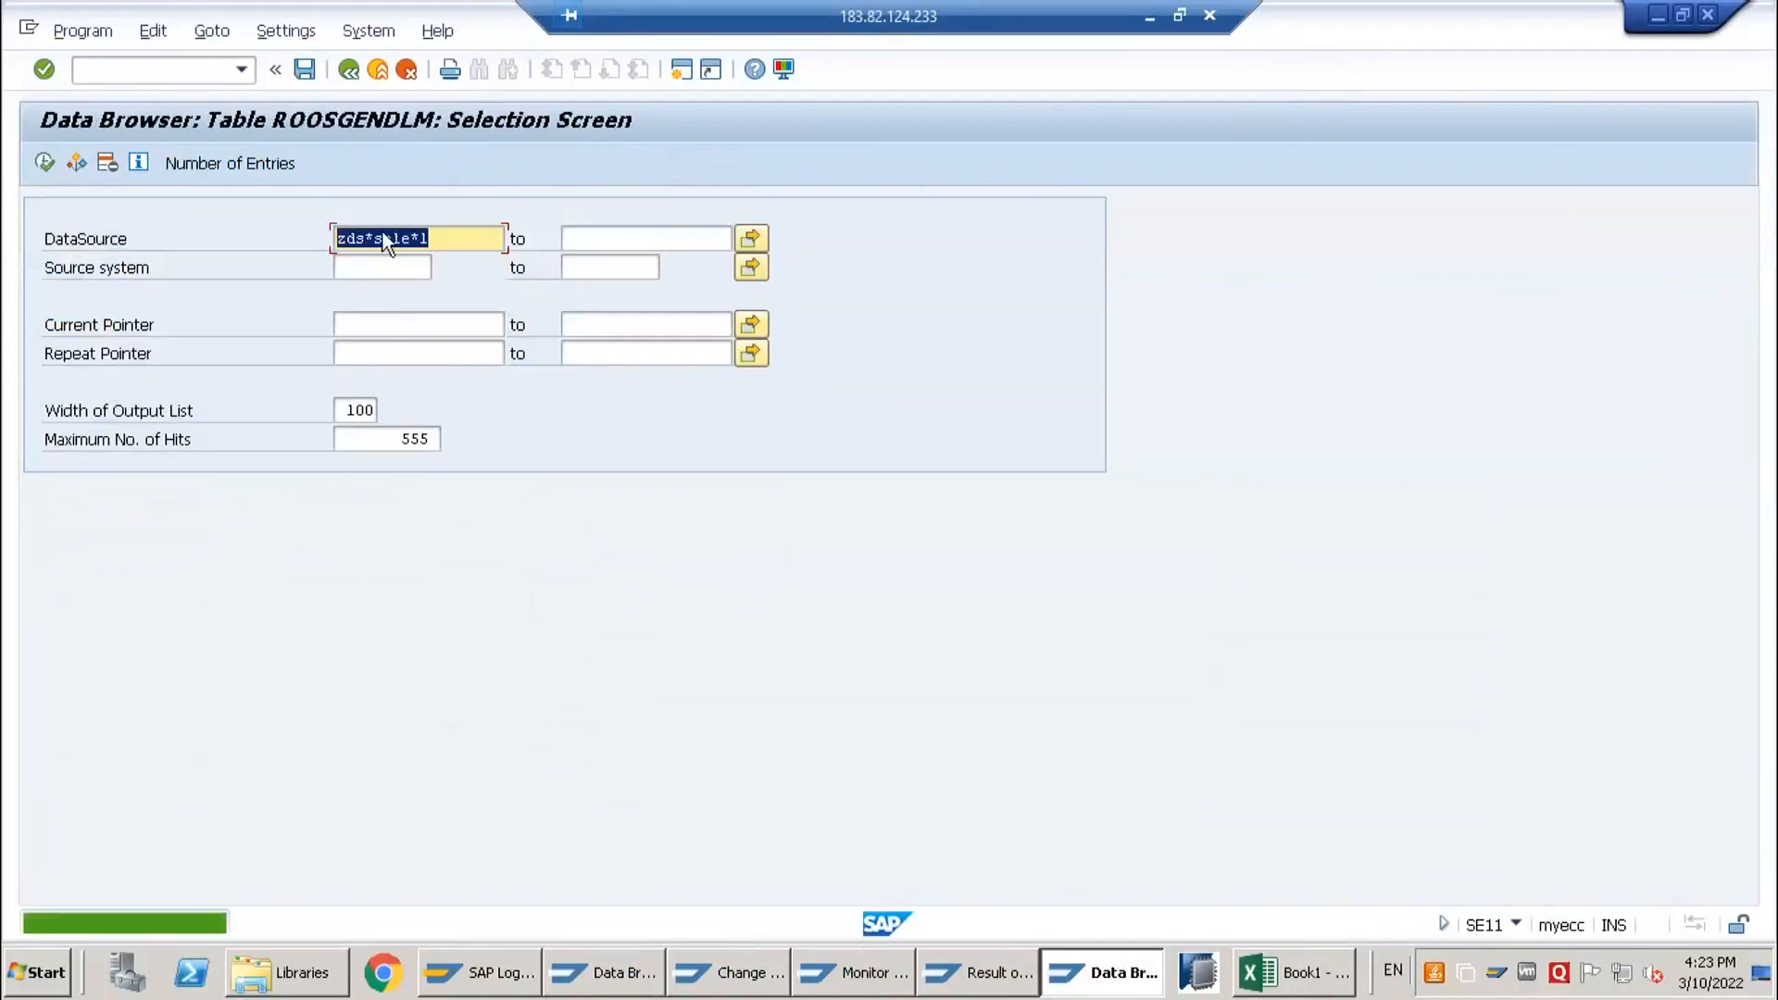
click(368, 239)
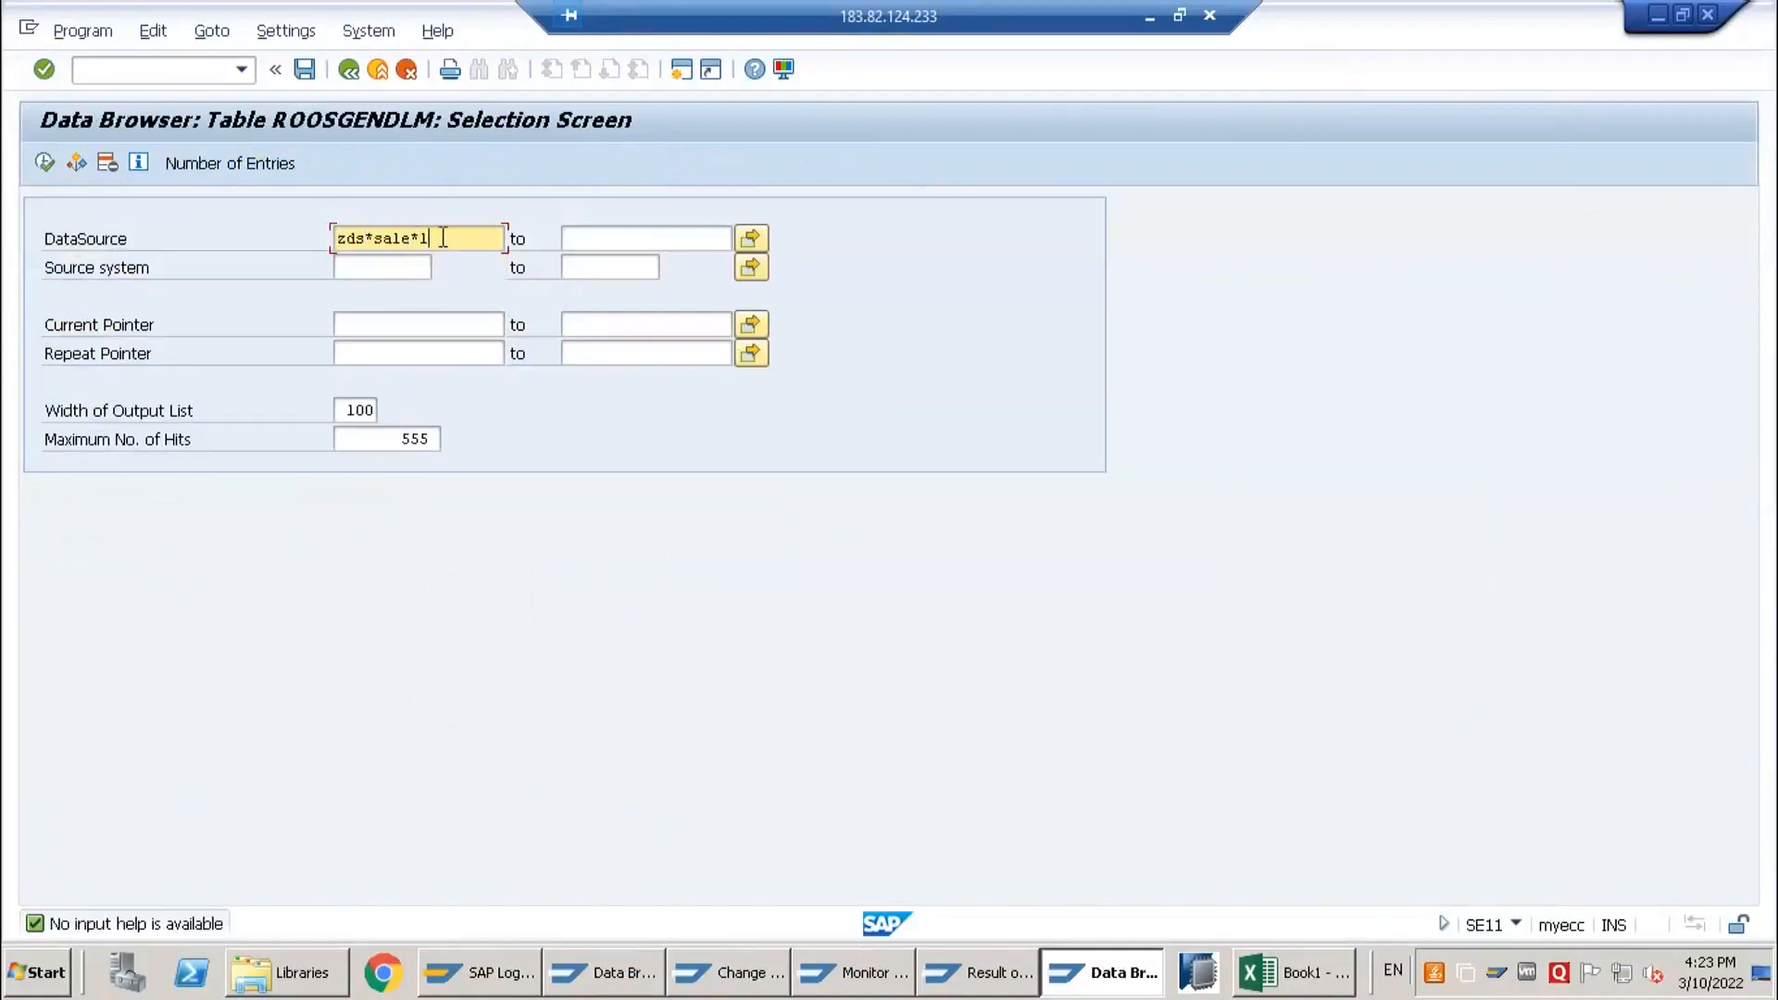
text(*)
key(F4)
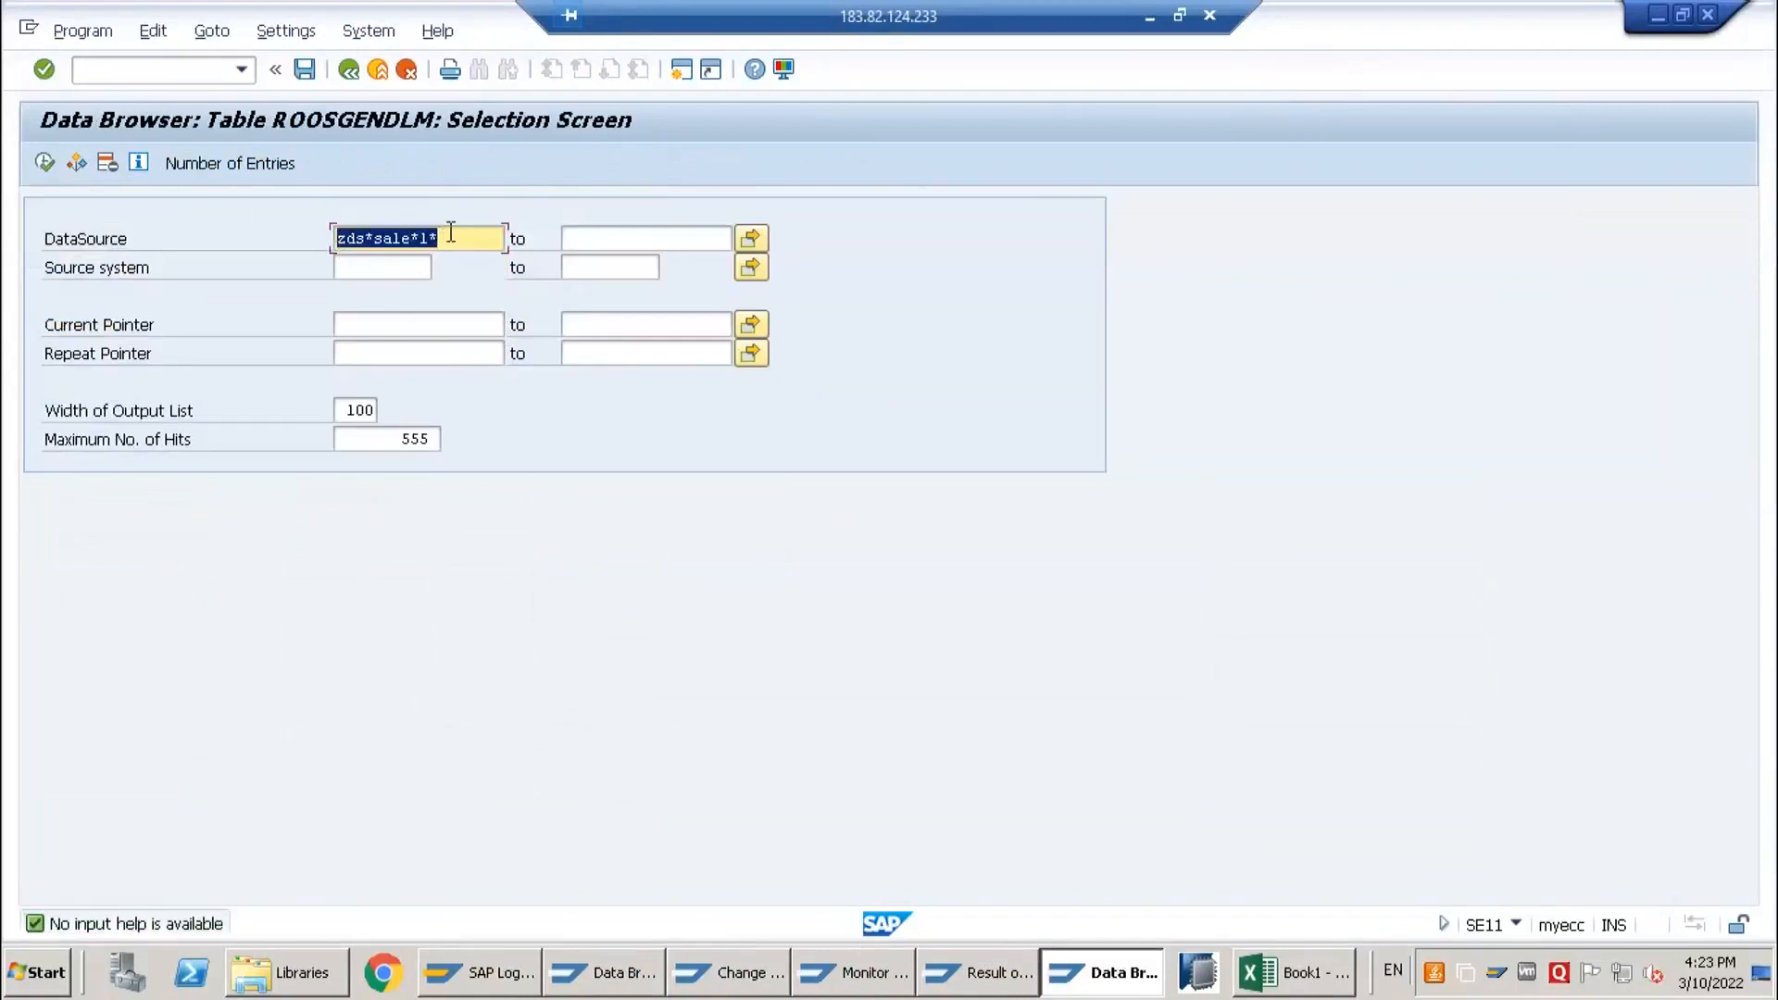
- Copy the DataSource name ZDS_NA_SALES1 from its change screen into the DataSource selection for ROOSGENDLM
key(alt+Tab)
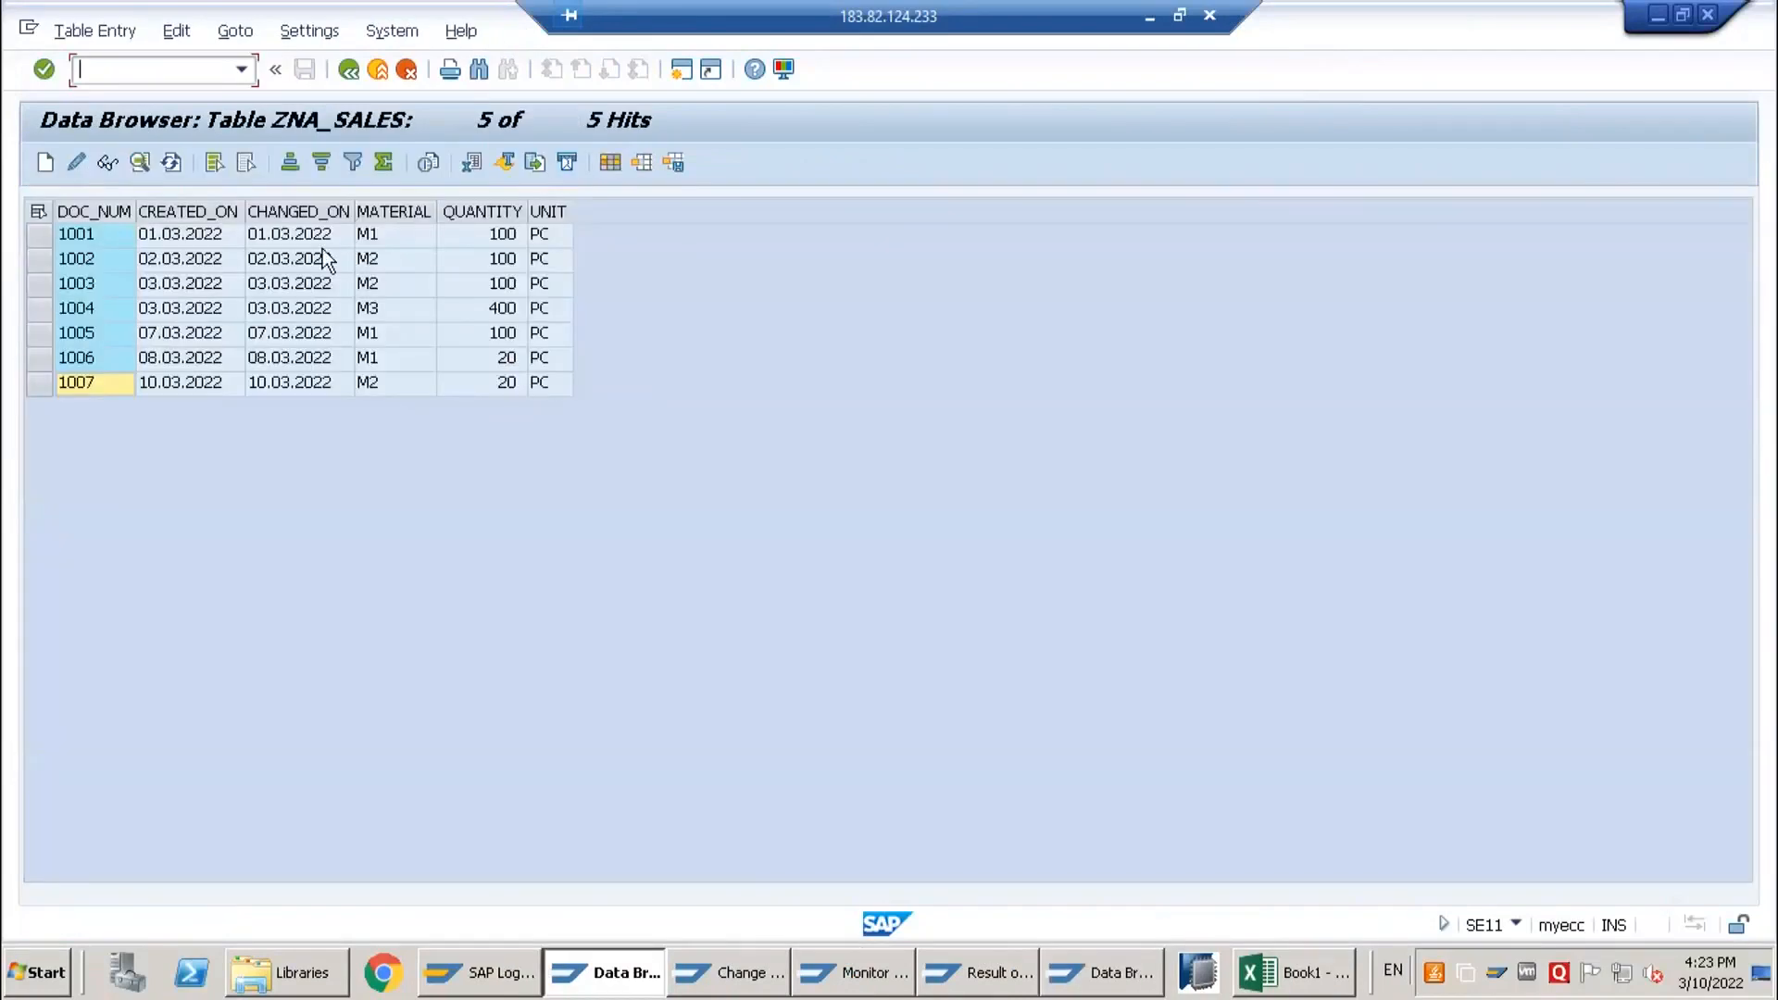
click(752, 988)
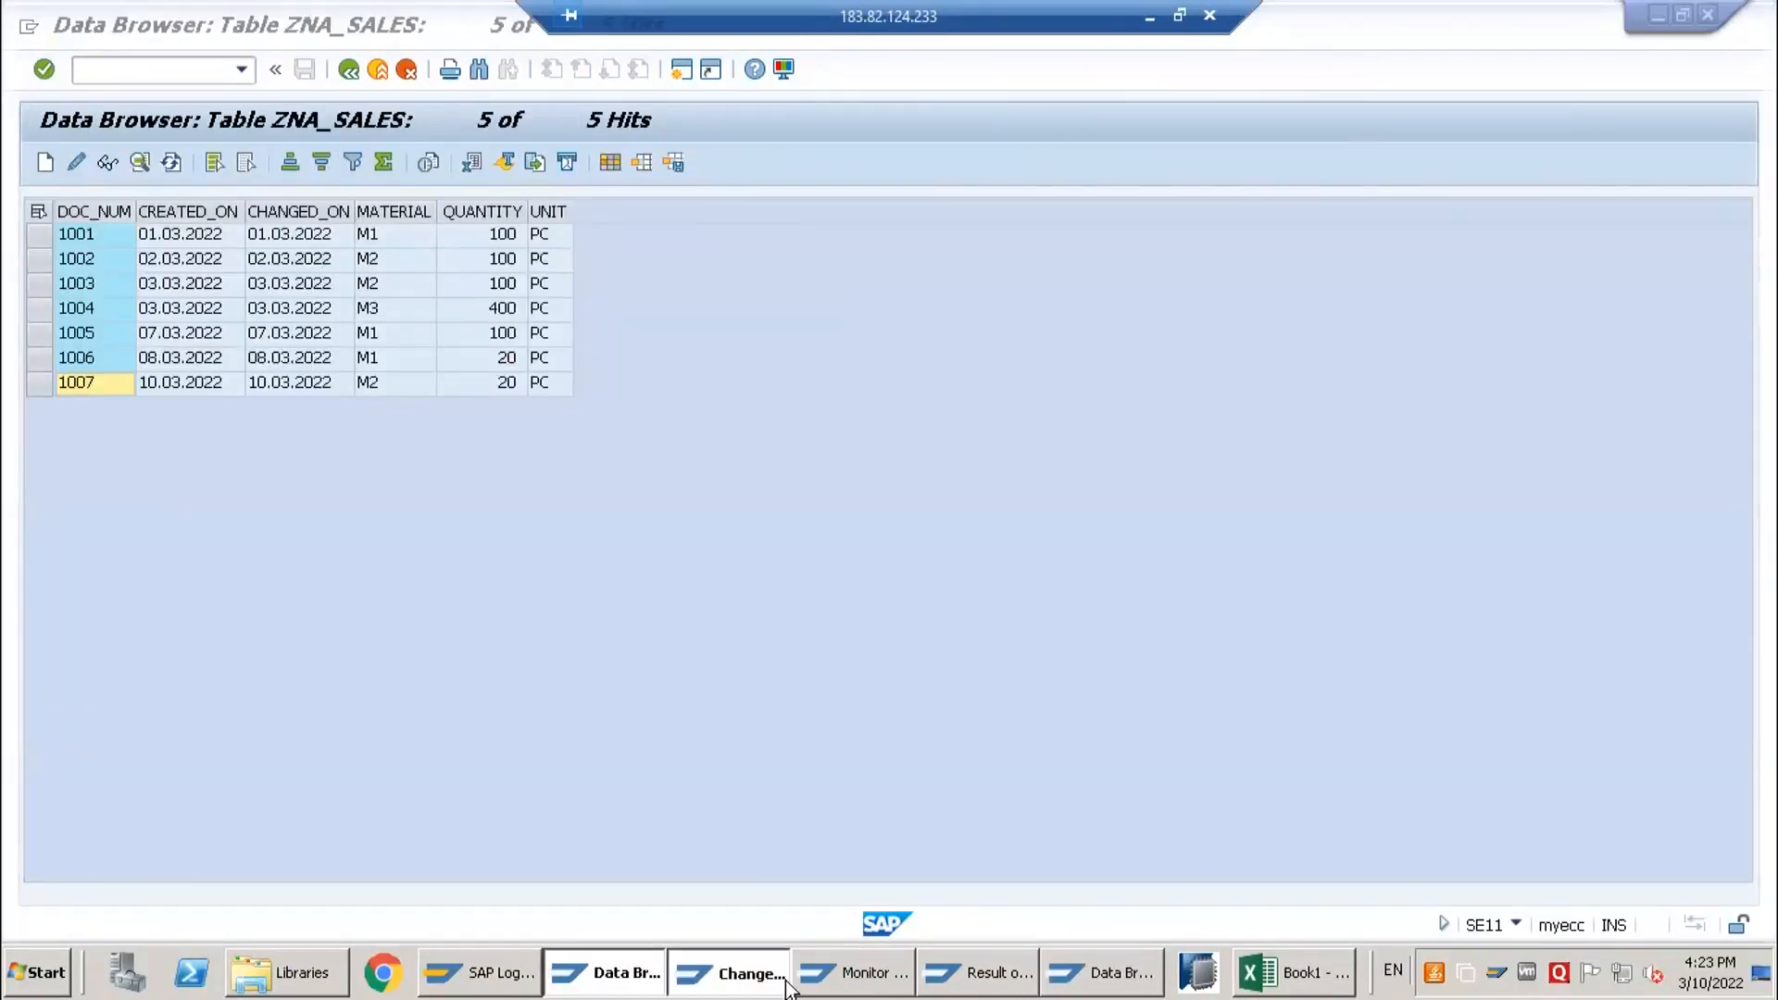
drag(359, 213, 206, 213)
key(ctrl+c)
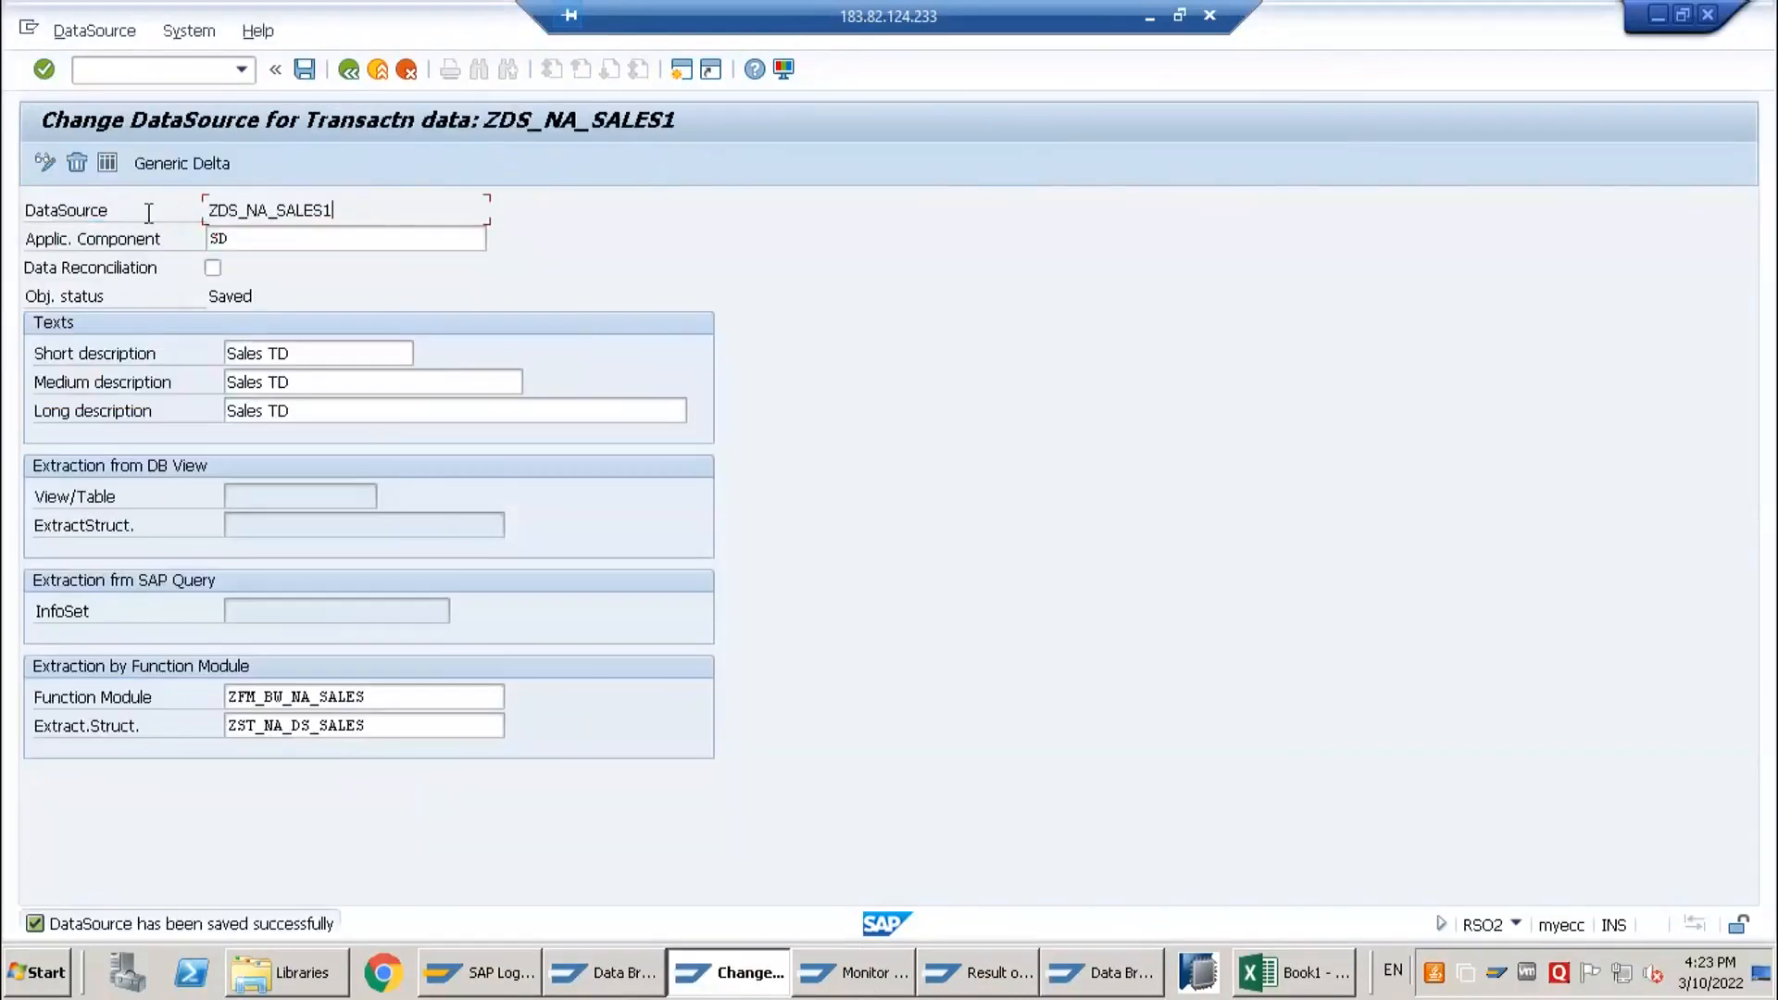
key(alt+Tab)
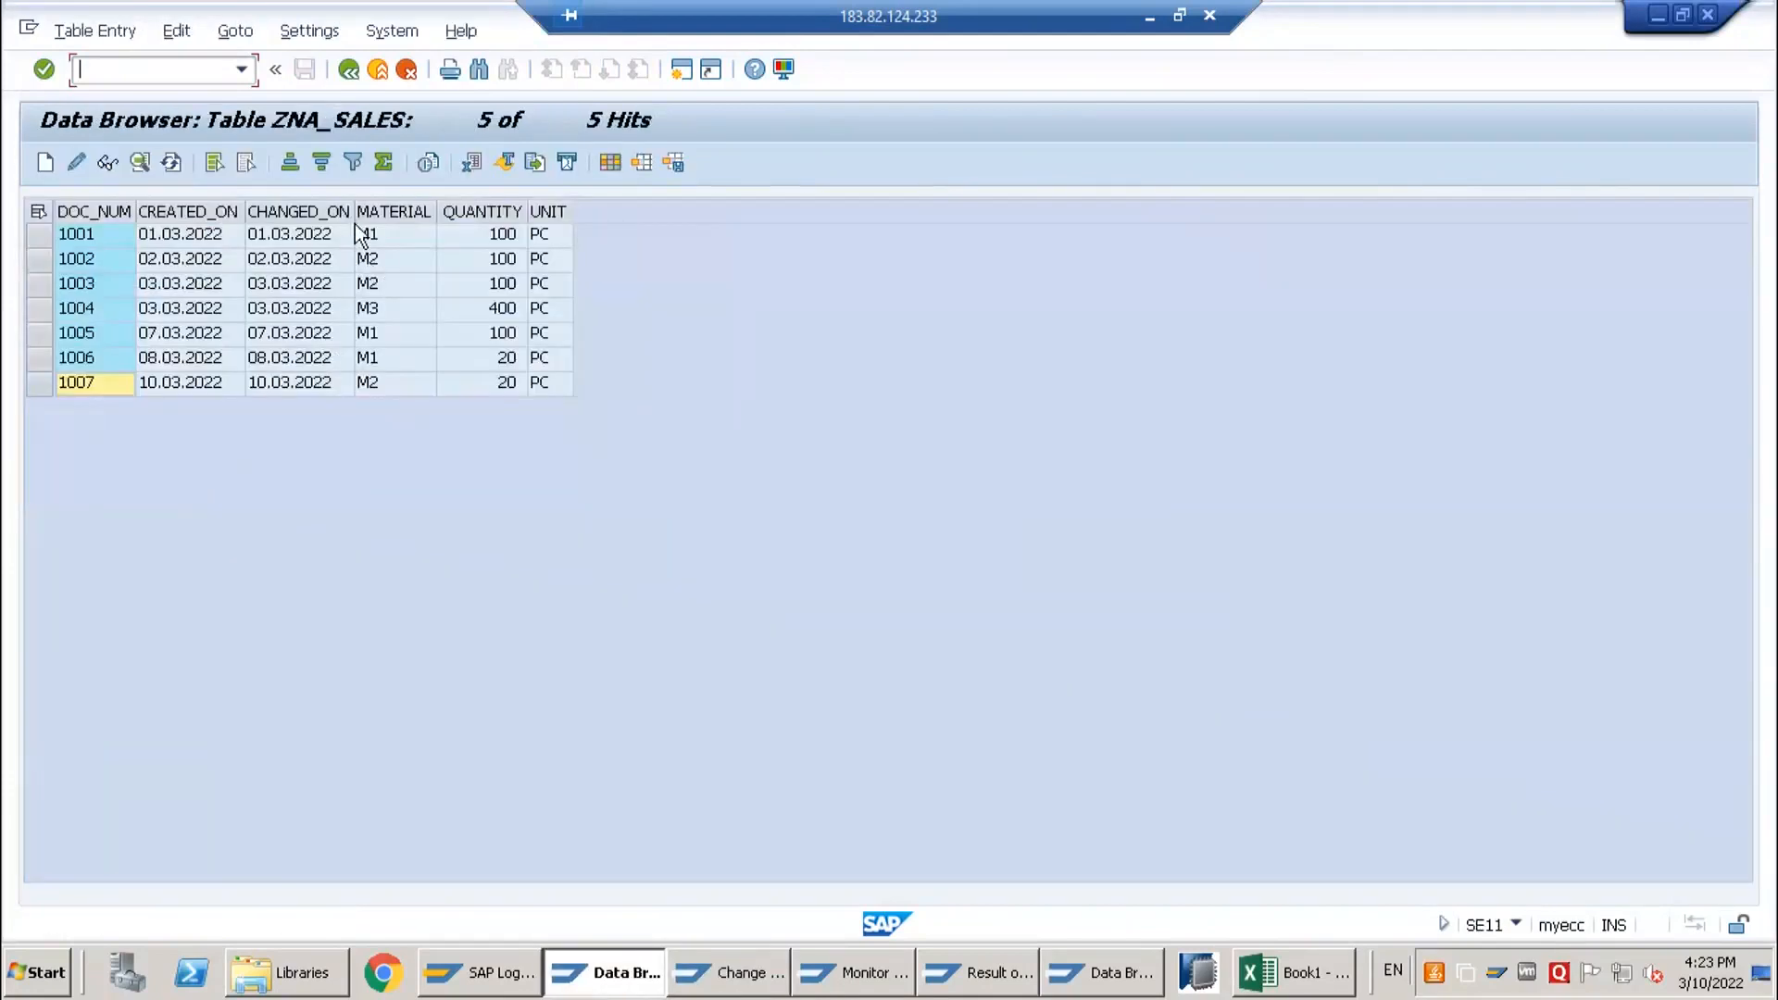
key(alt+Tab)
key(alt+Tab)
key(ctrl+v)
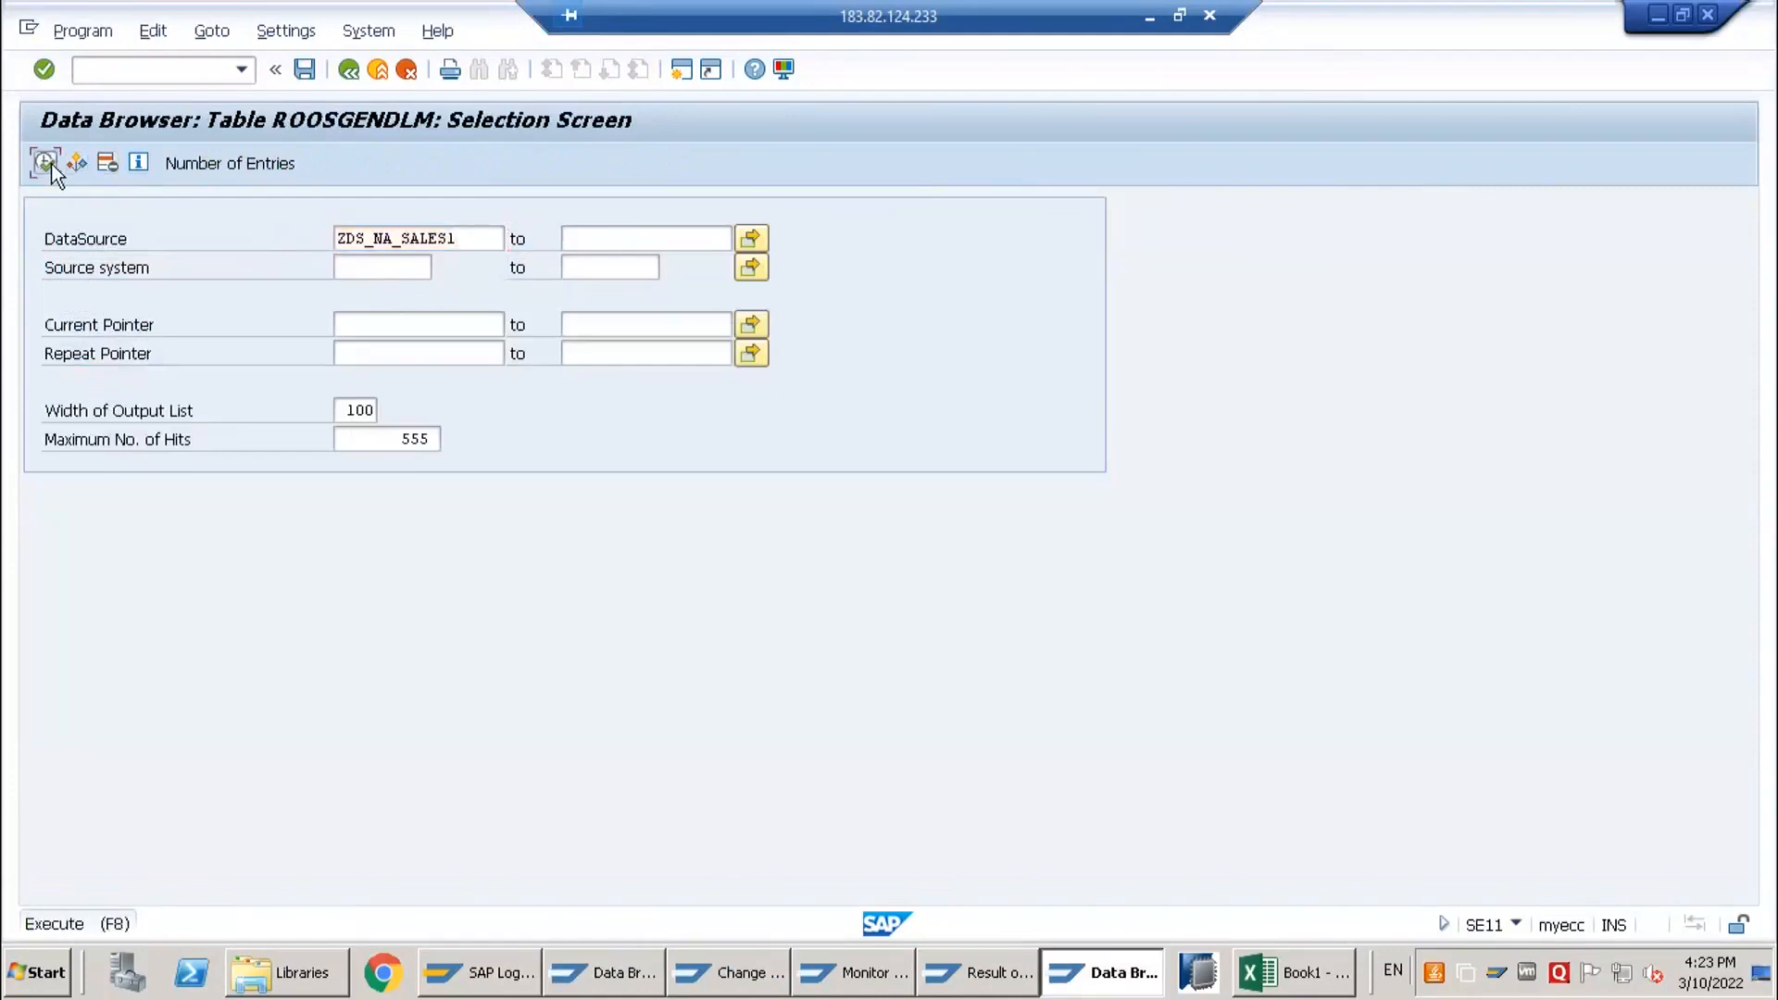
- Run the ROOSGENDLM selection and check the largest value read by delta upload for ZDS_NA_SALES1
click(46, 163)
click(37, 237)
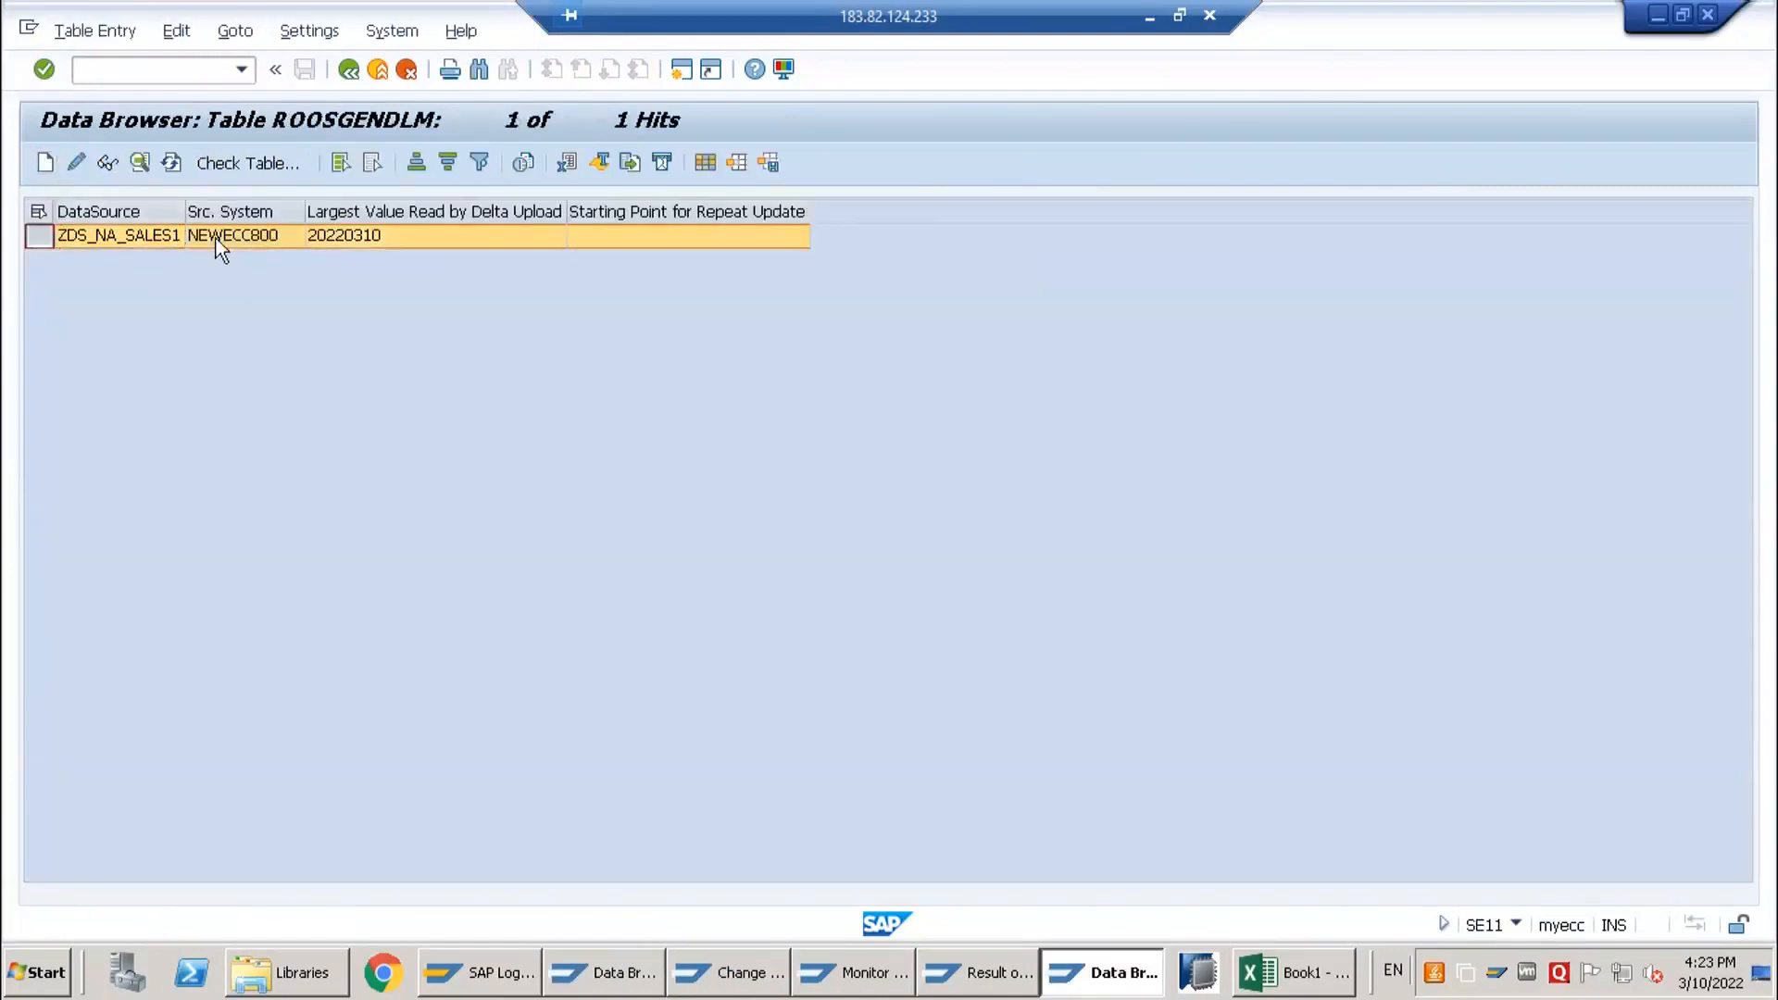
click(126, 235)
click(339, 238)
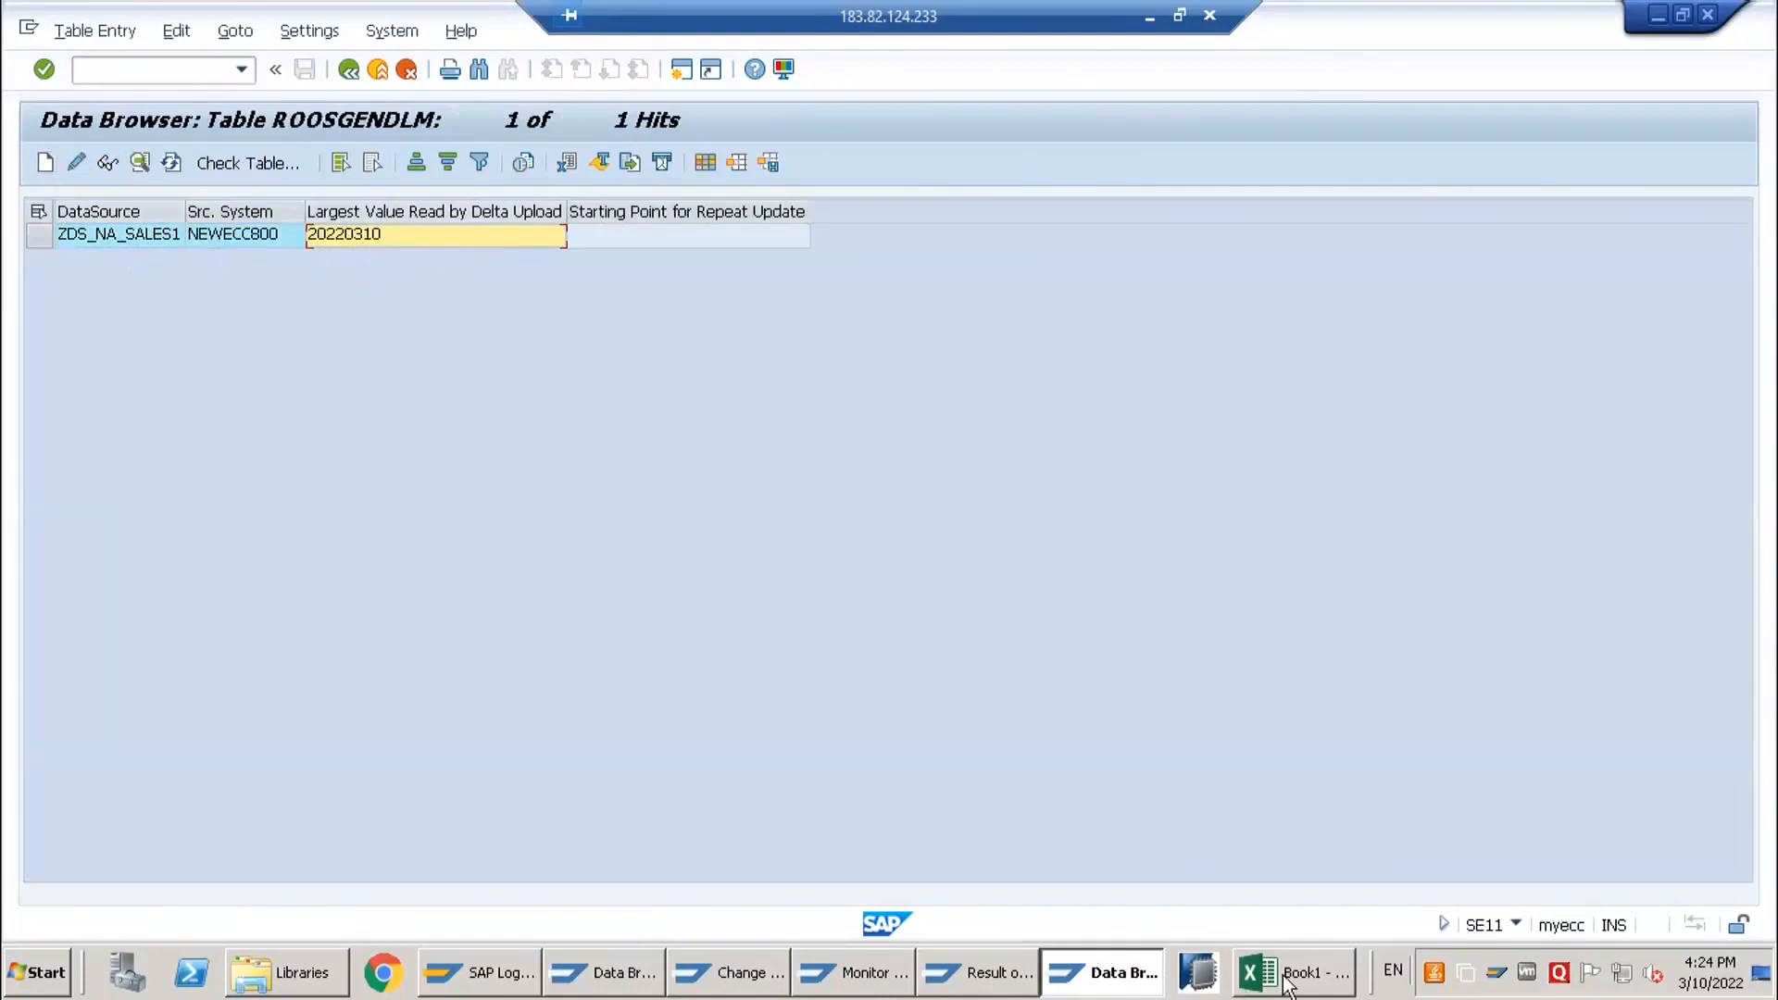
- Start a new ZNA_SALES record with document number 1008 and 11.03.2022 as both created-on and changed-on date
mouse_move(521, 956)
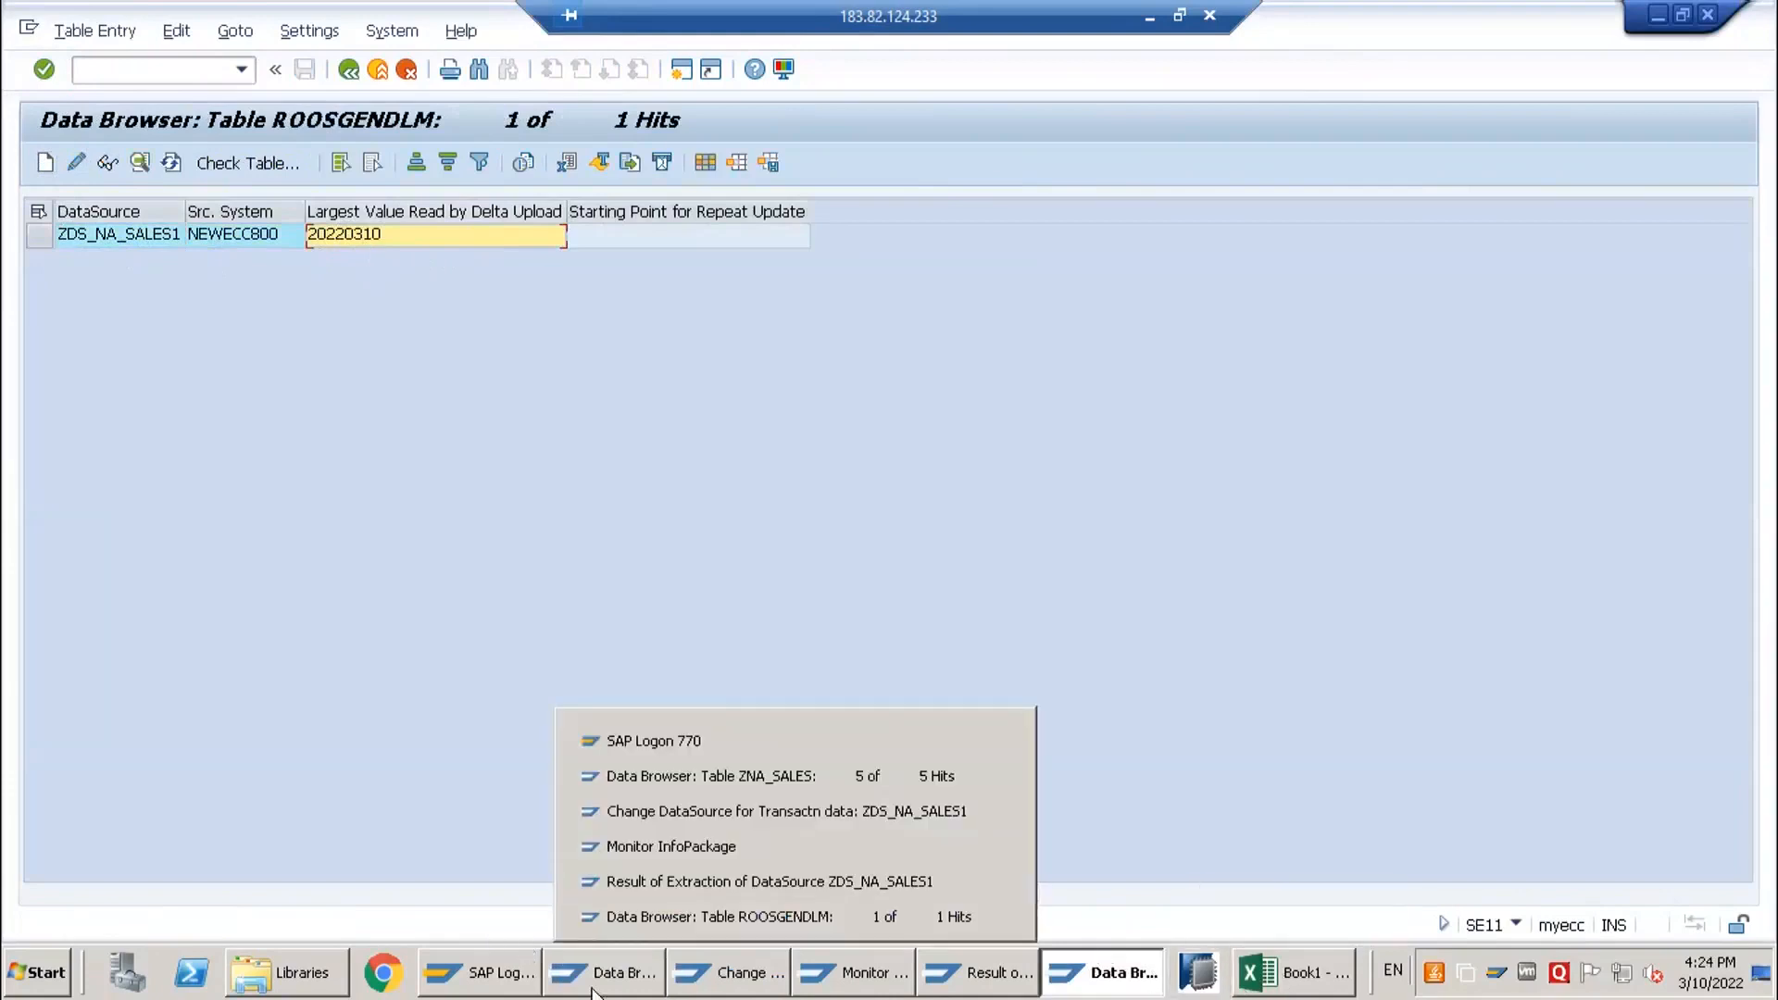
click(649, 776)
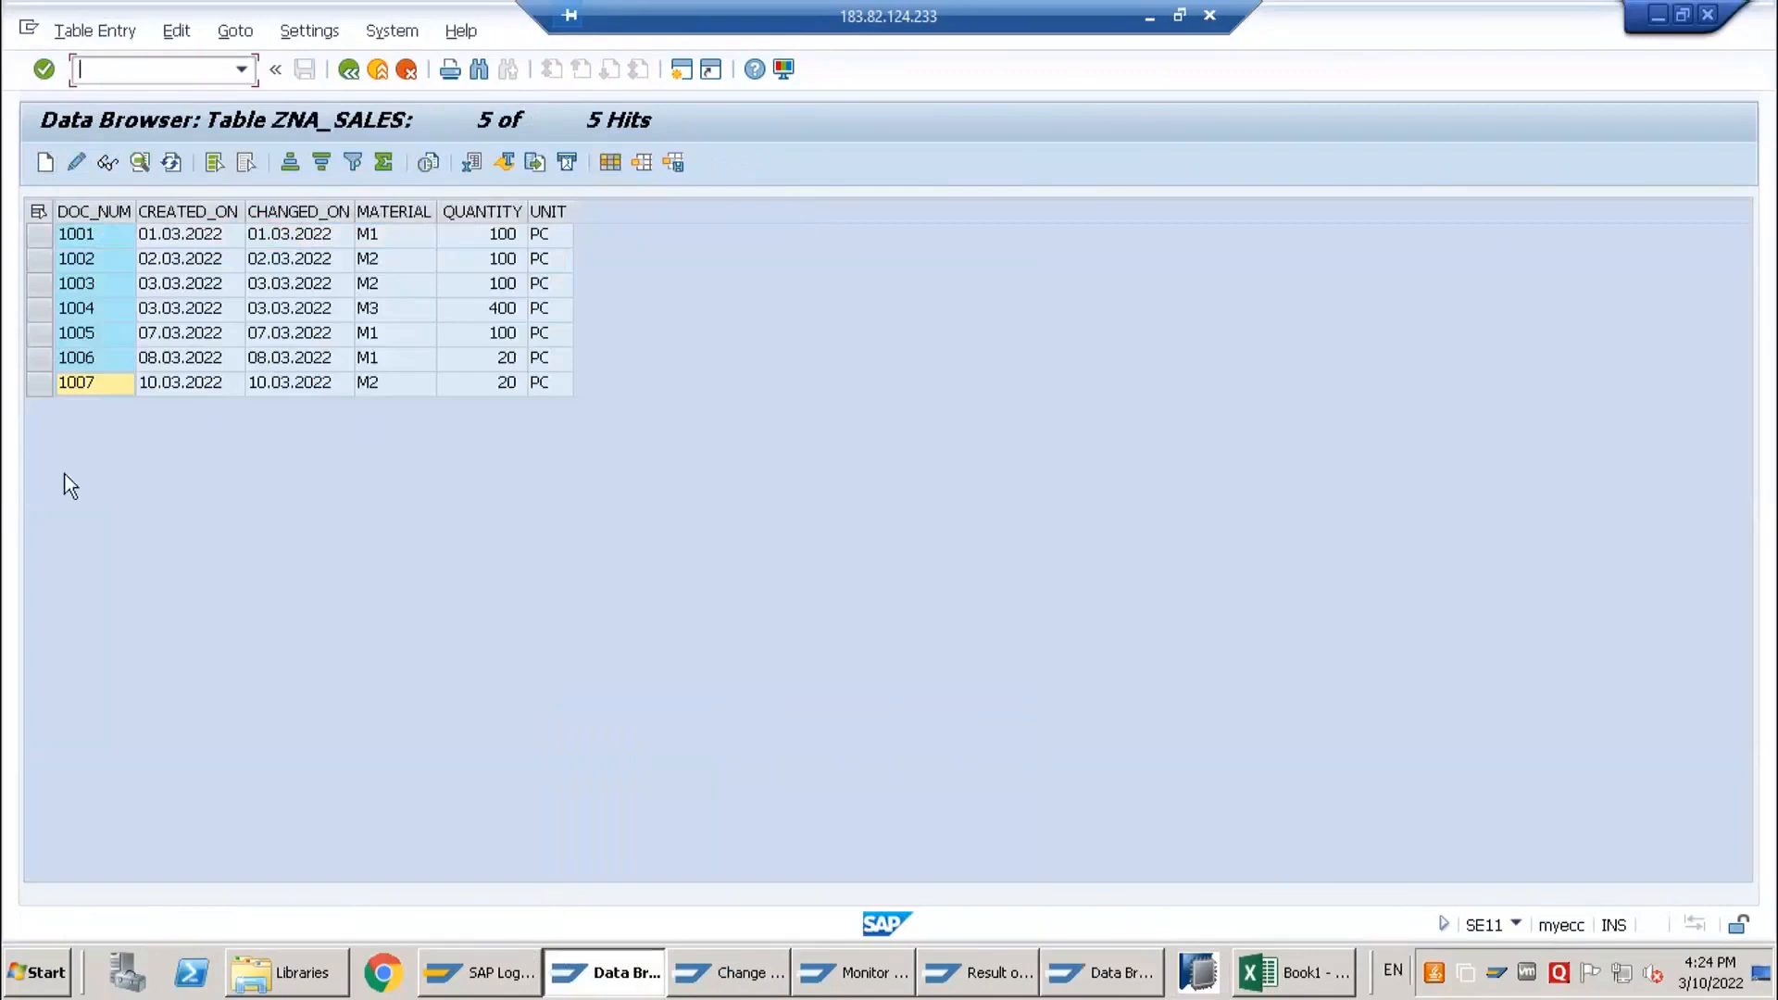
click(44, 166)
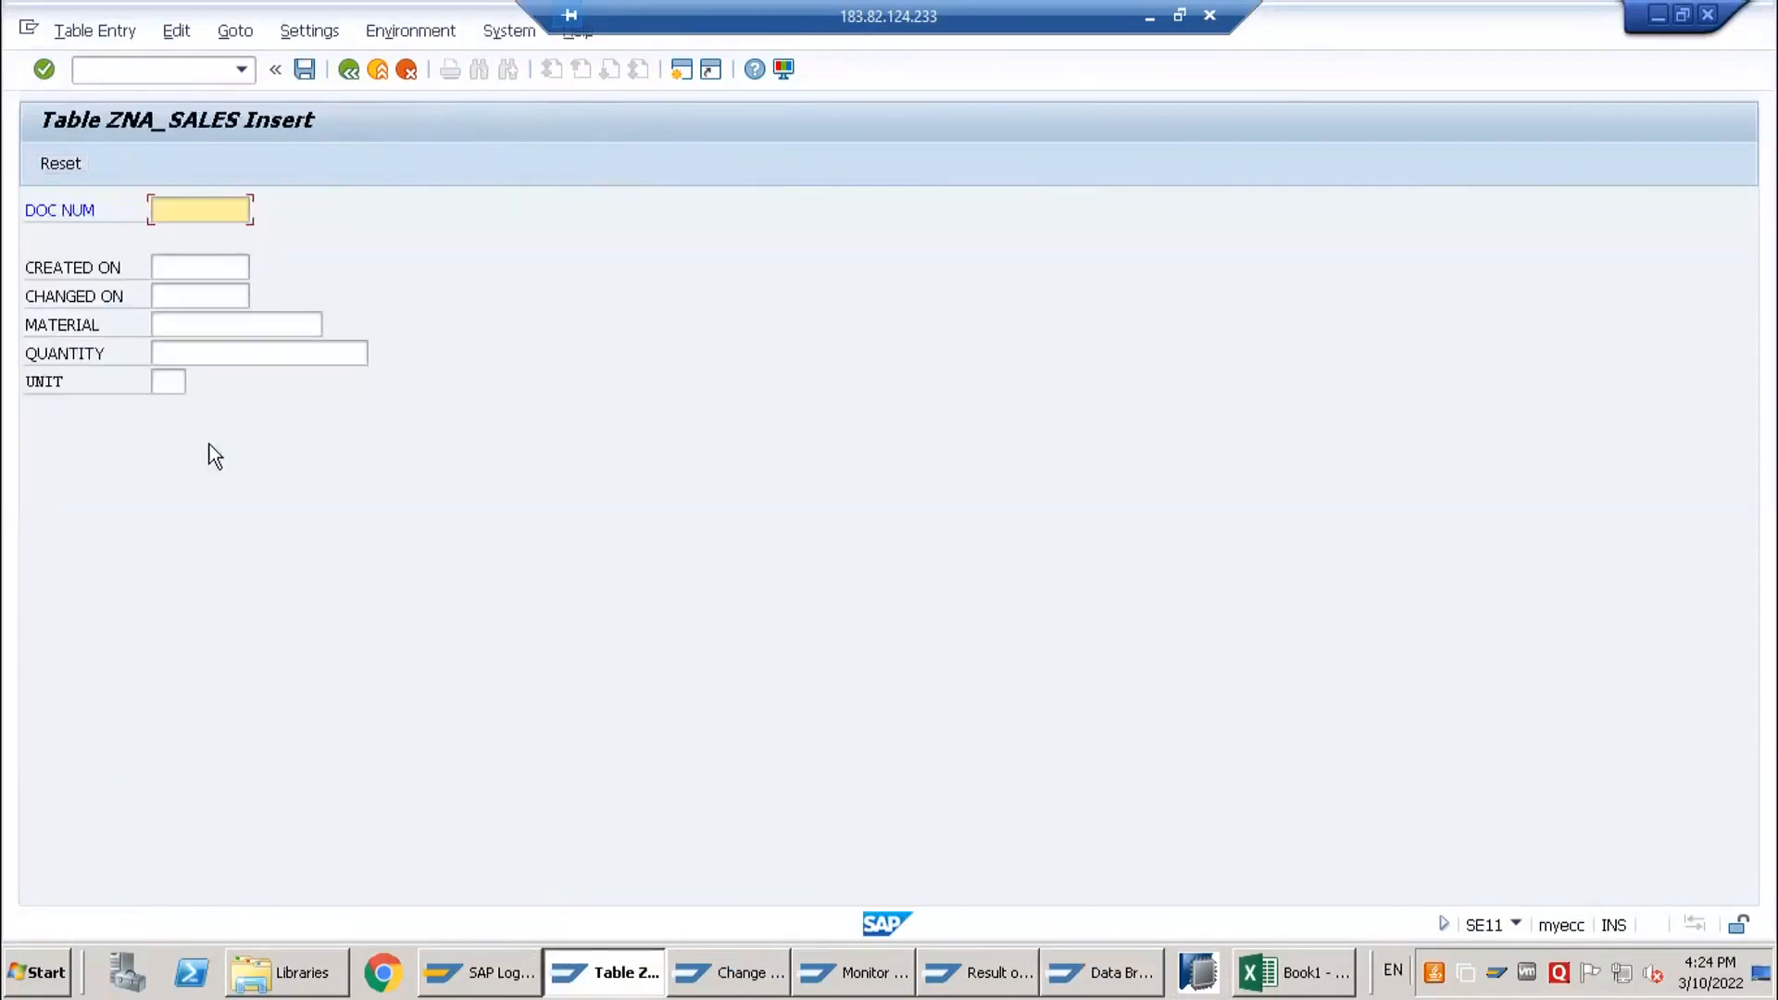
text(100)
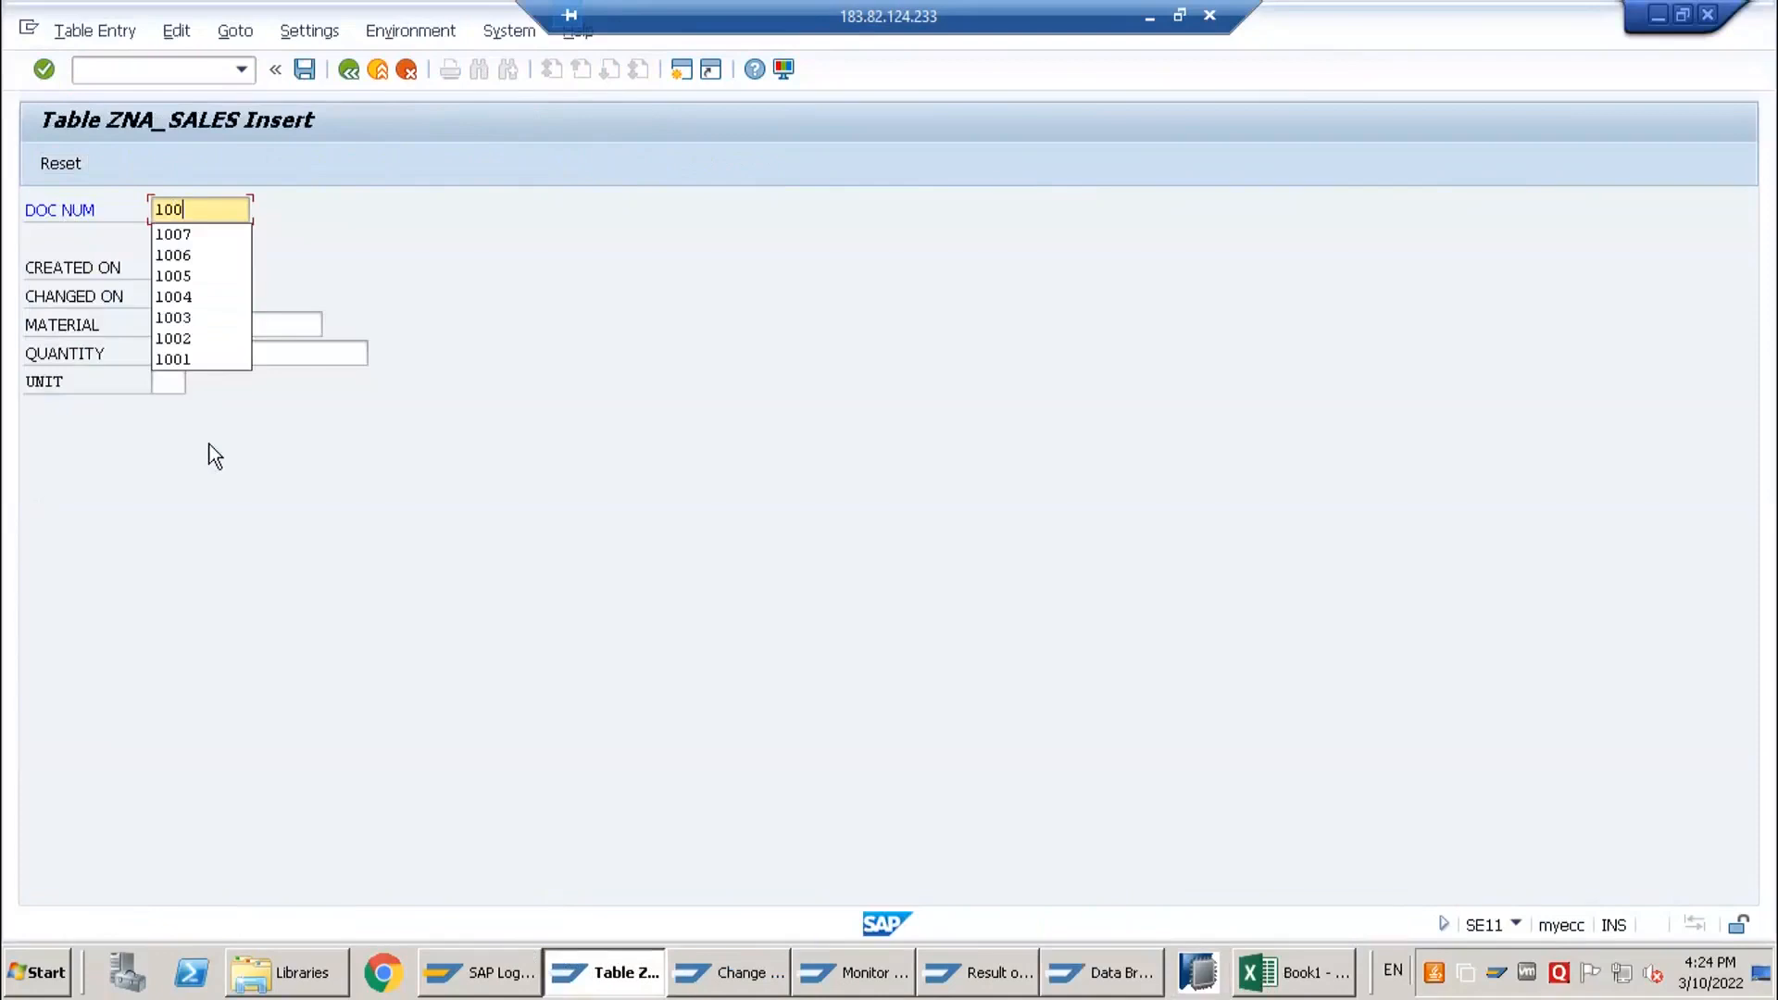
text(8)
key(Tab)
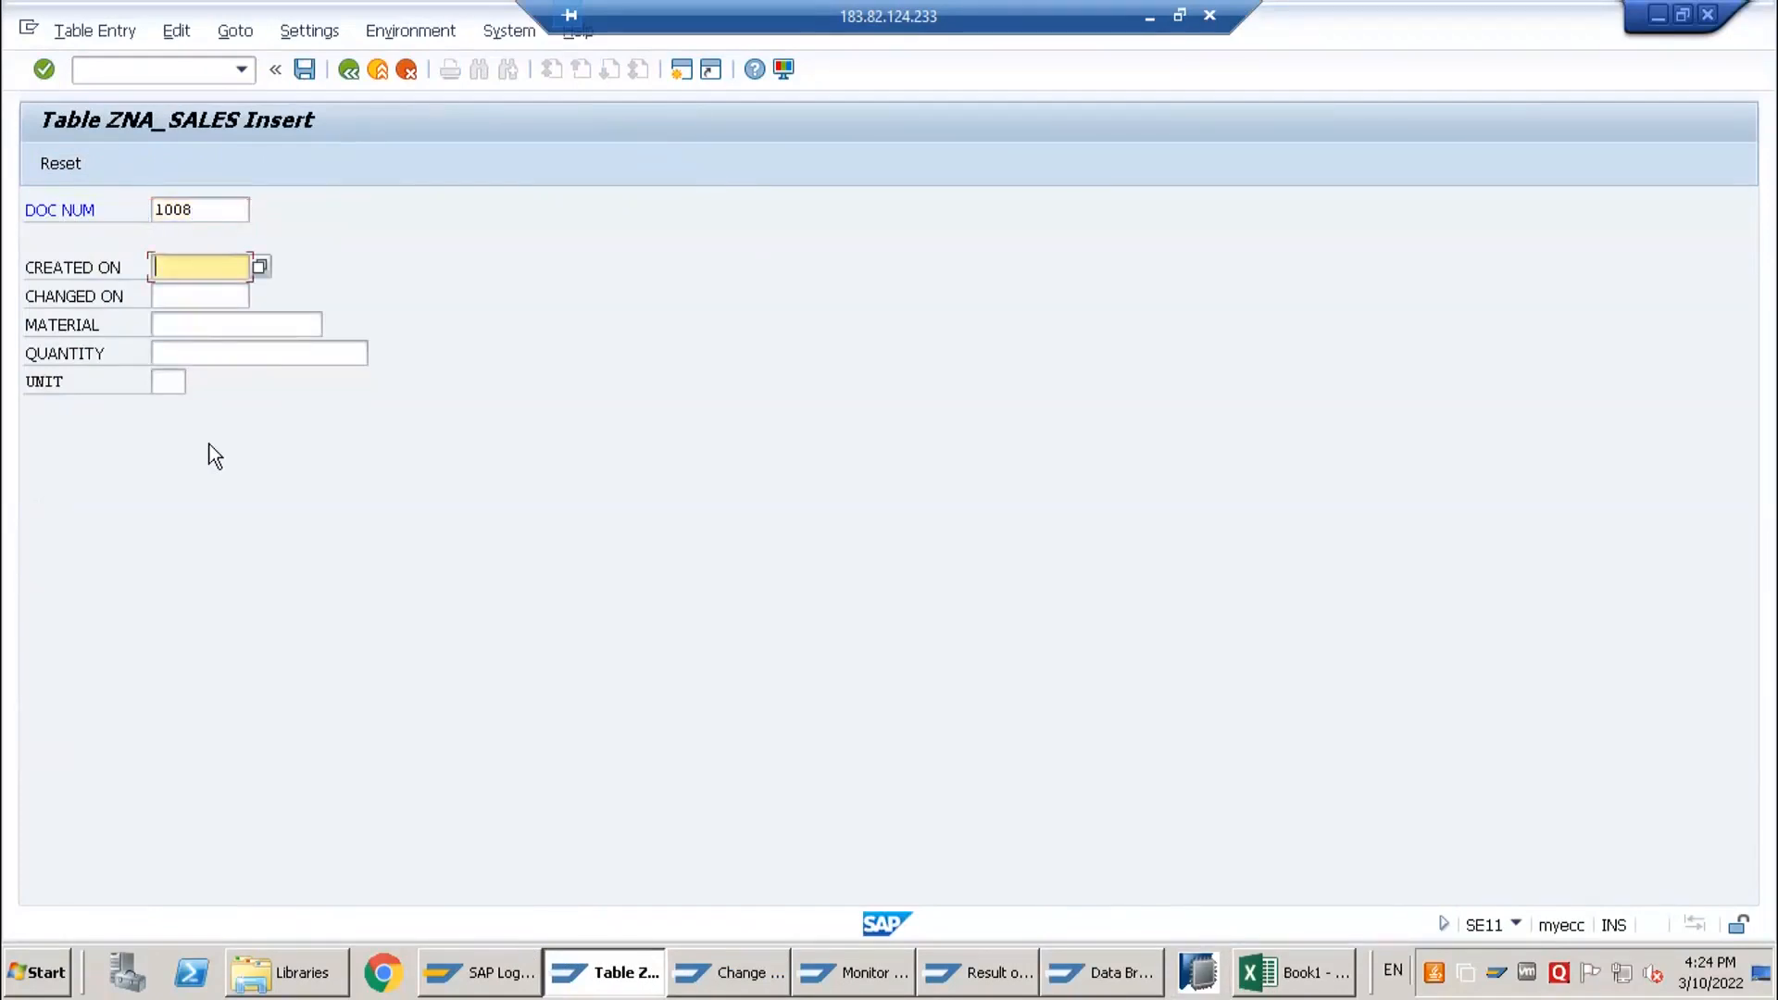
text(11.03.2022)
key(ctrl+a)
key(ctrl+c)
key(Tab)
key(ctrl+v)
- Give record 1008 material M4, quantity 10 and unit PC, save it and select its row in the record list
key(Tab)
text(M4)
key(Tab)
text(10)
key(Tab)
text(PC)
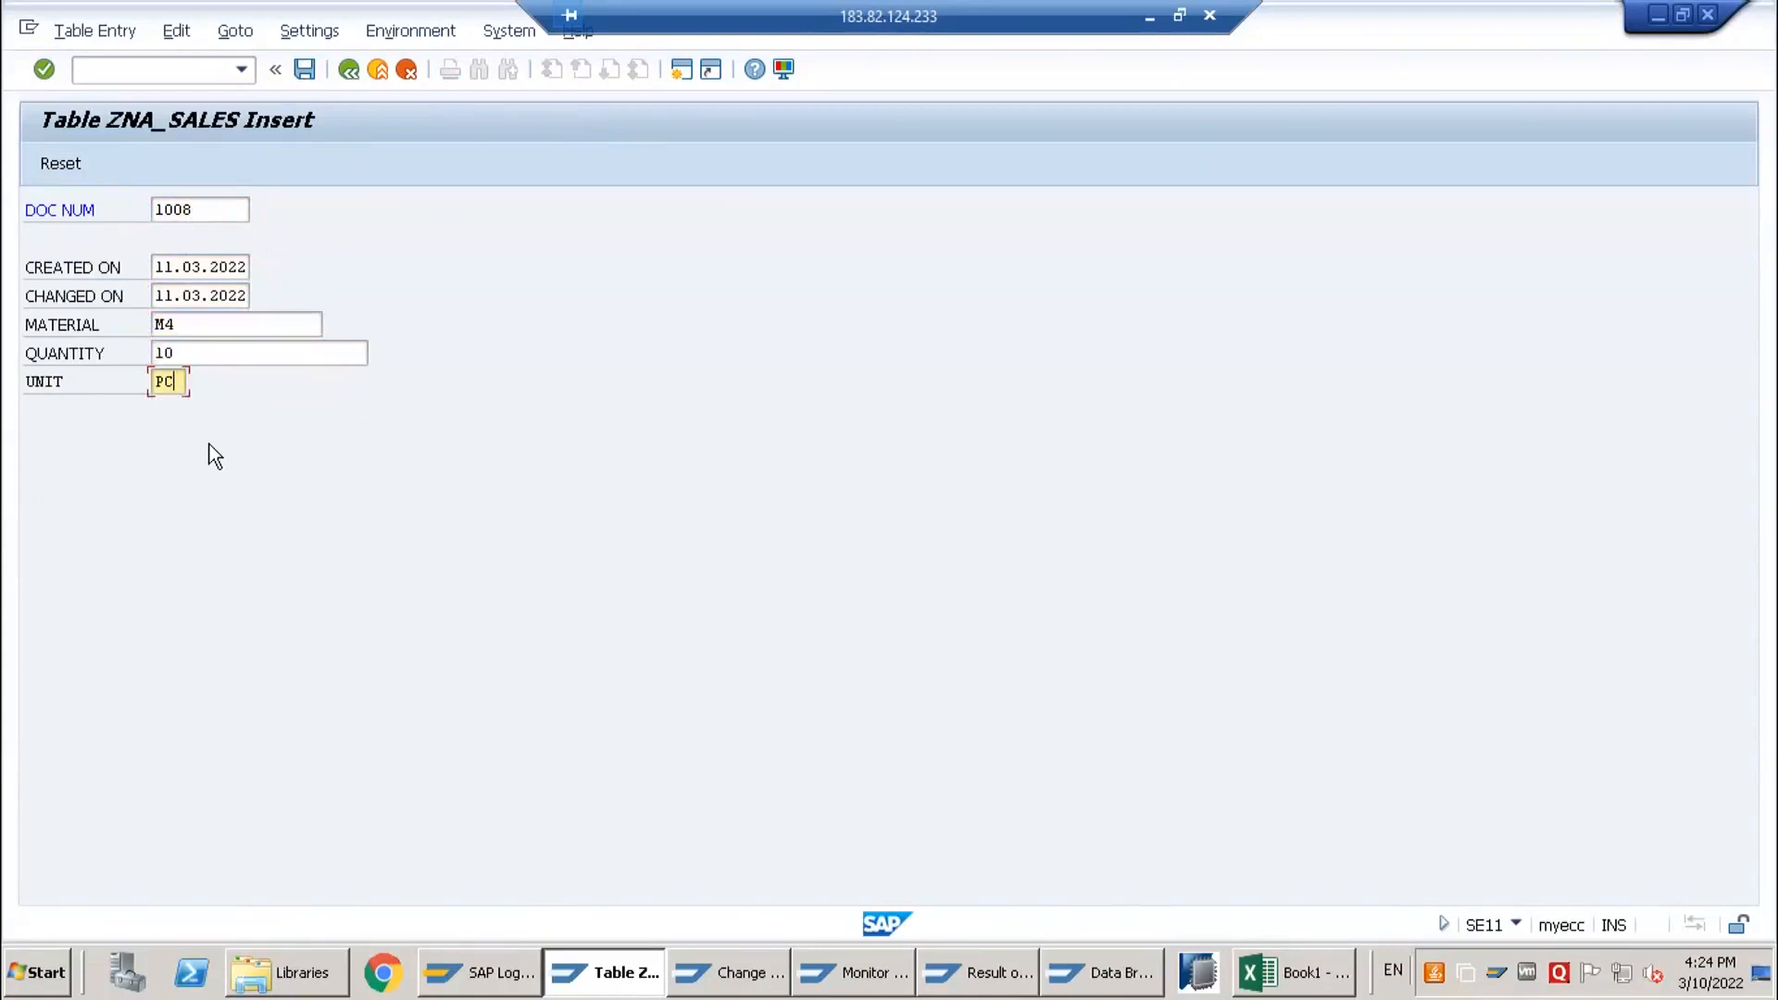
click(317, 67)
click(349, 70)
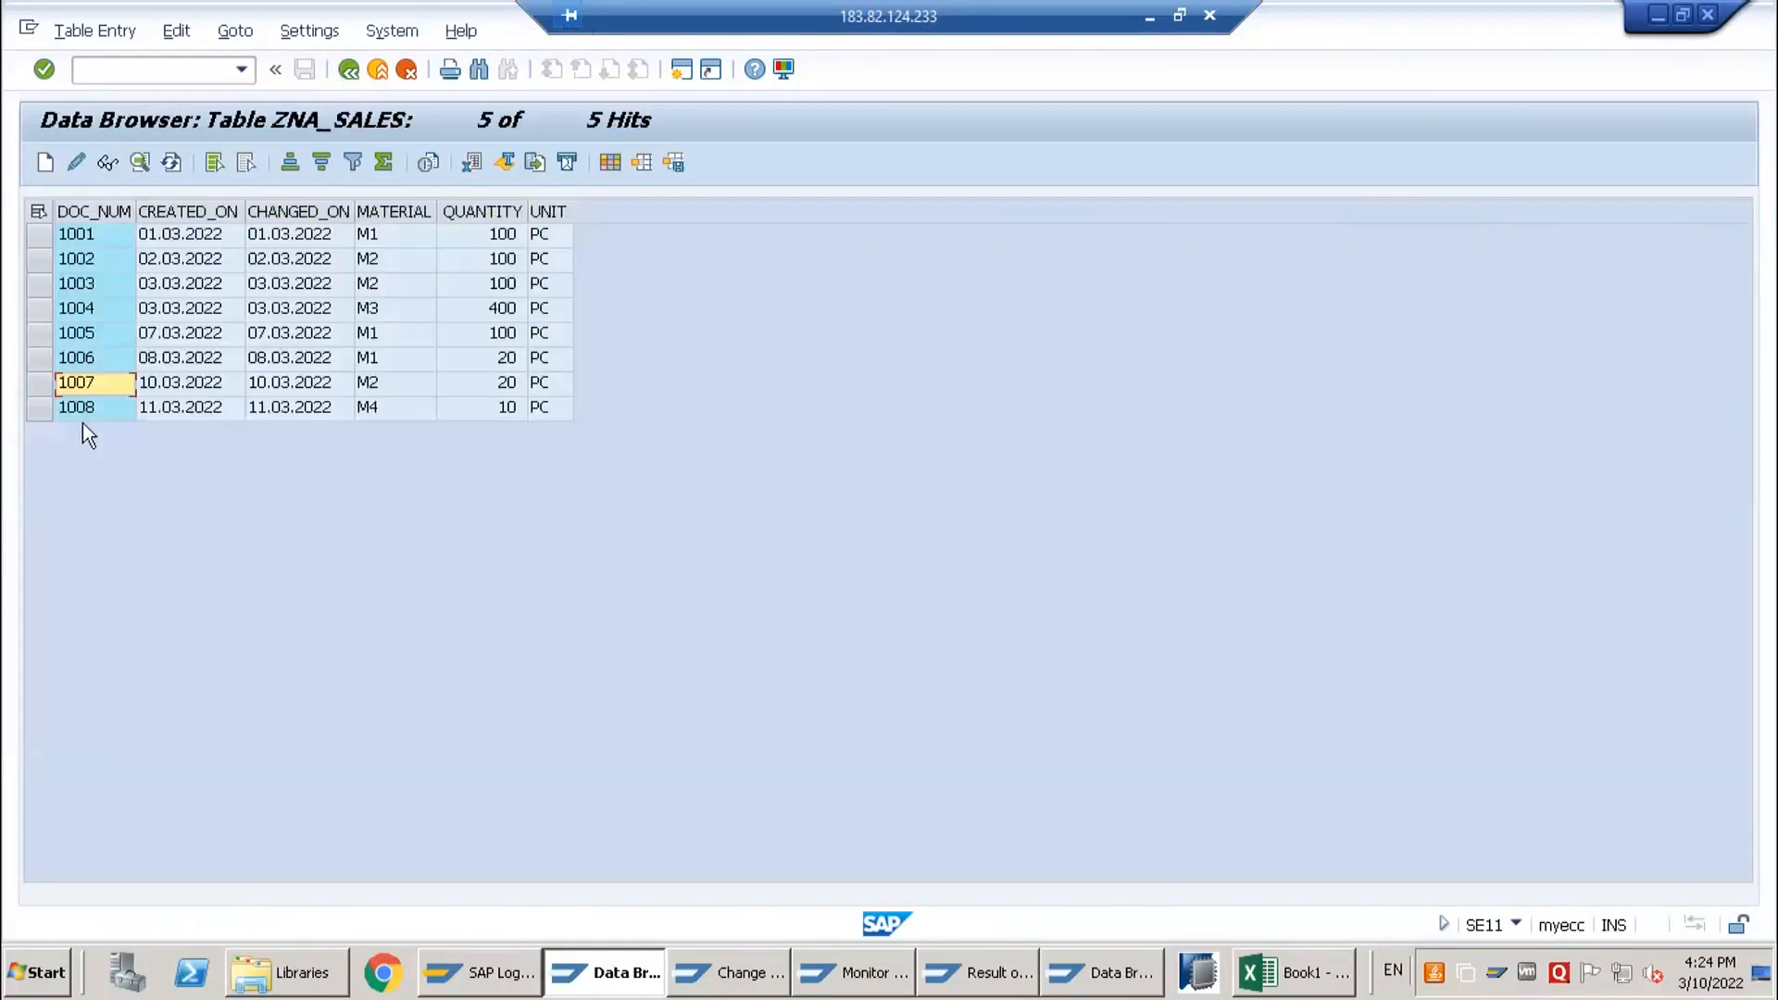
click(39, 407)
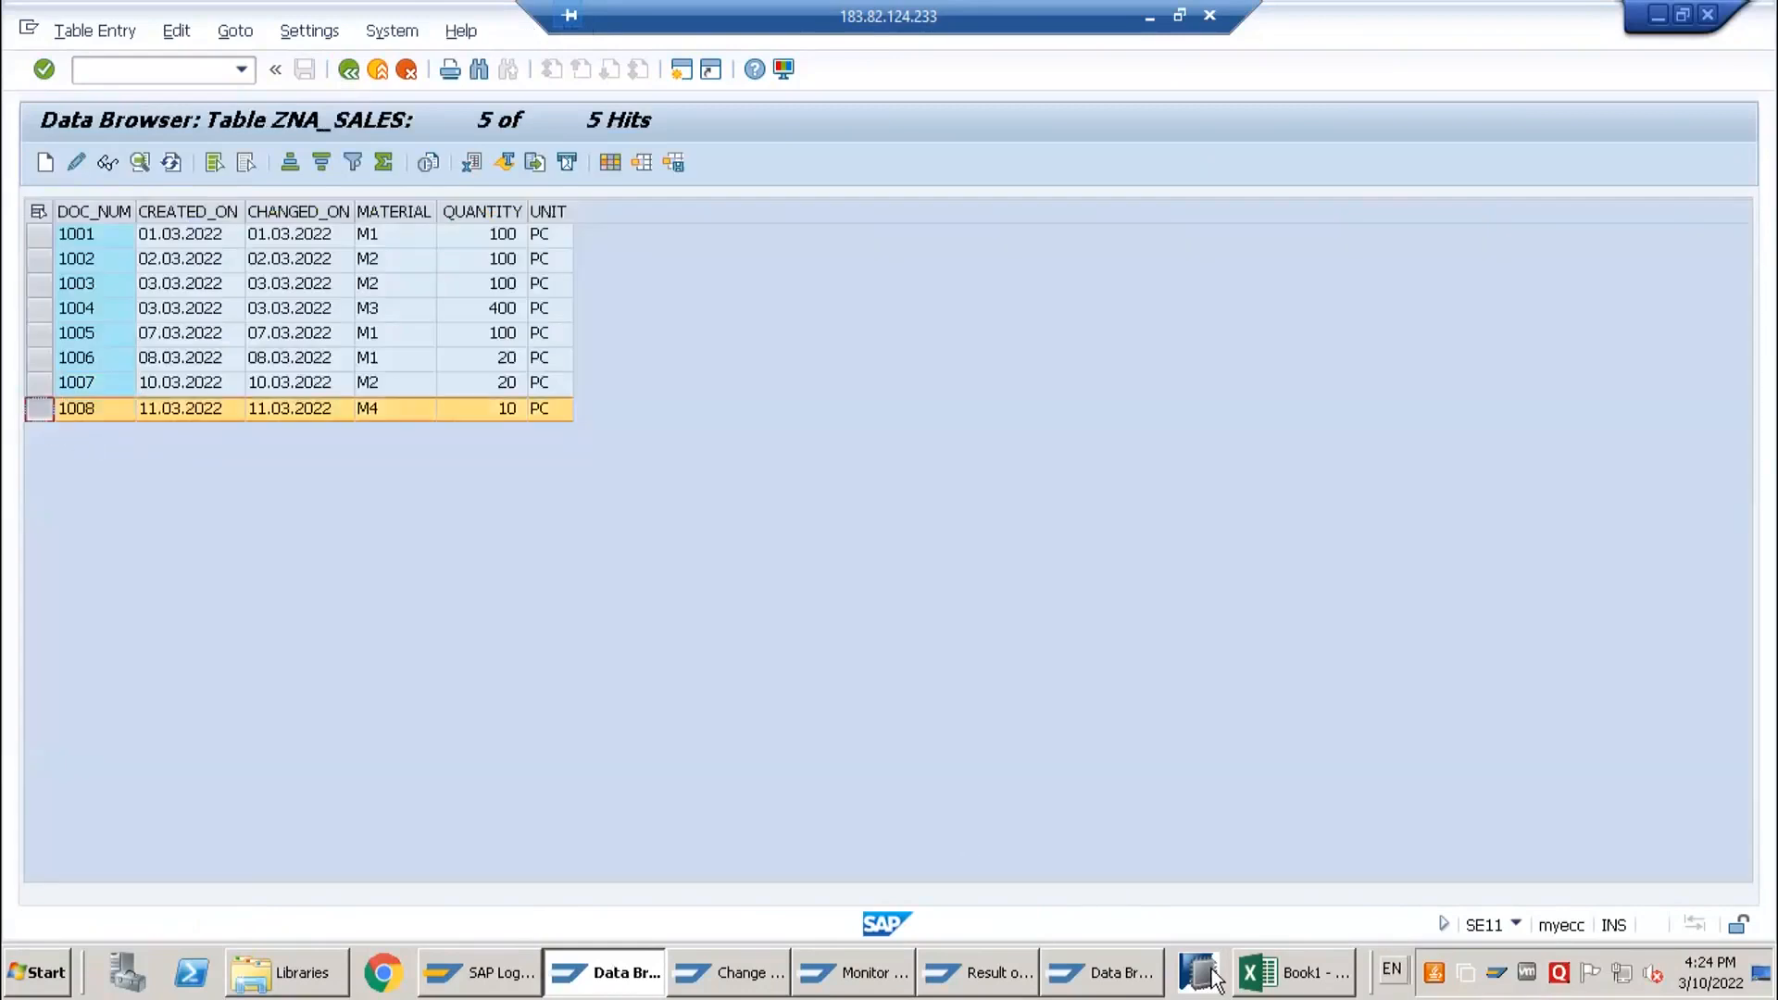
- Start the ZDS_NA_SALES1 delta load again with record 1008 in place and examine the newest request's status and header in the monitor
click(876, 981)
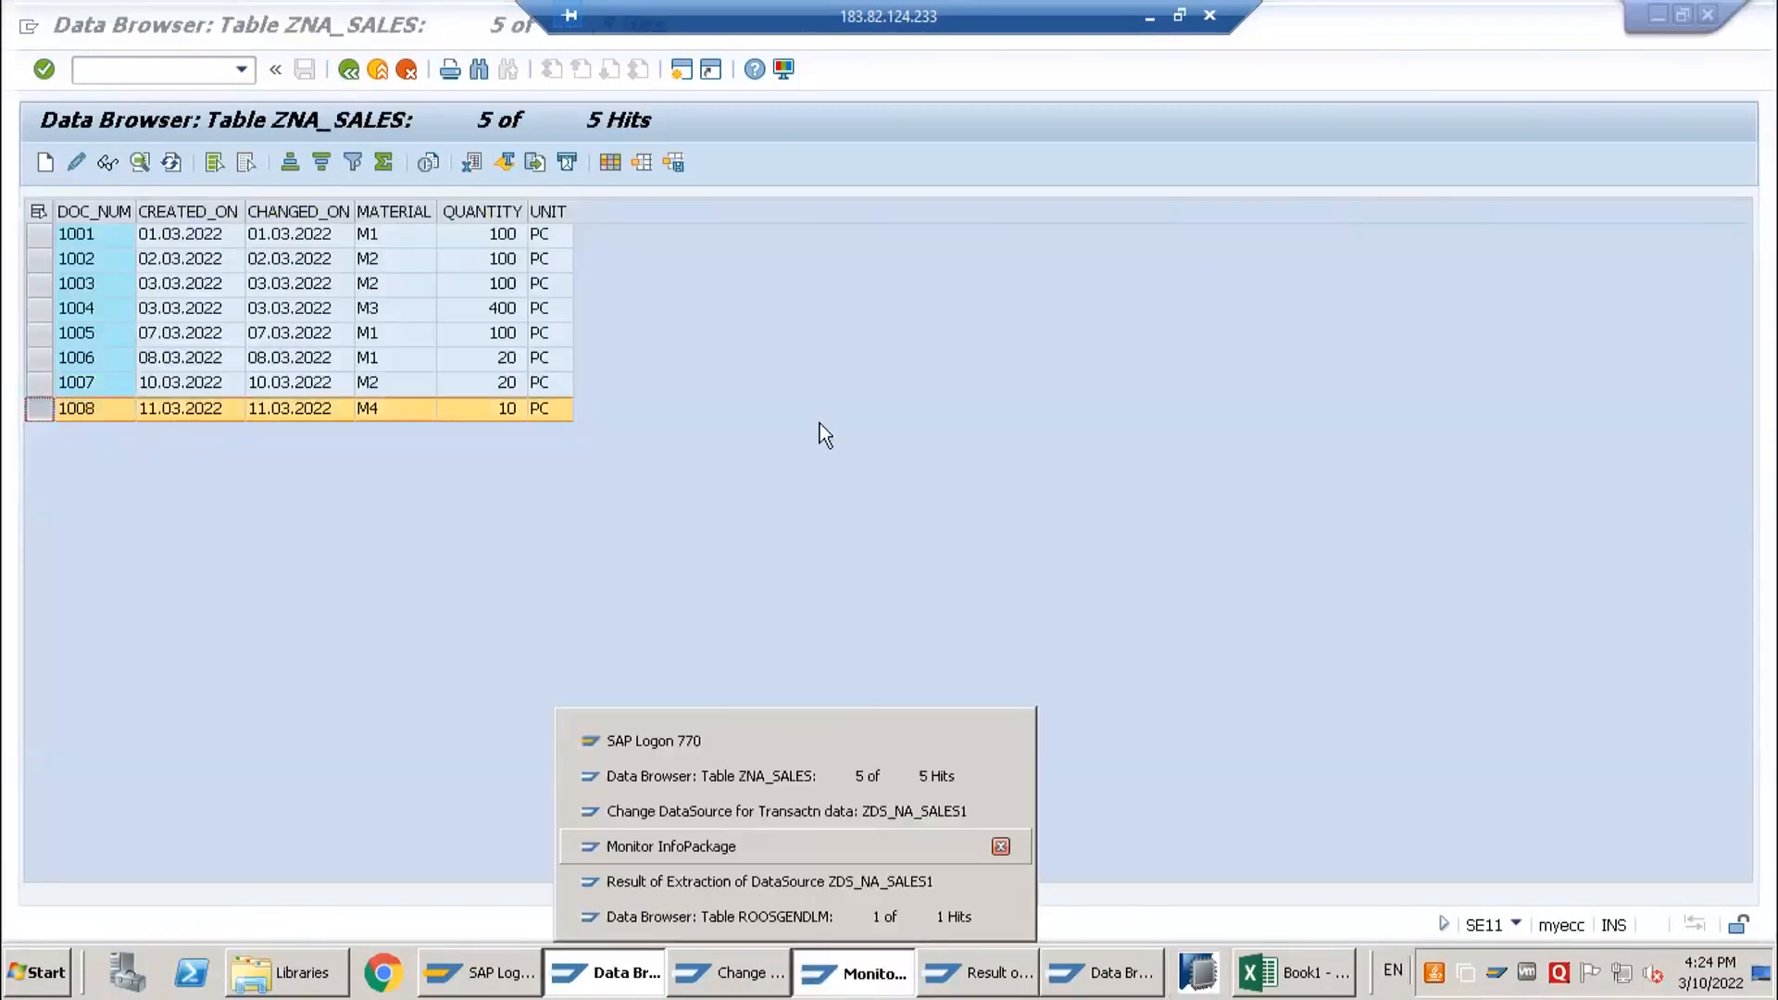
click(821, 89)
click(1187, 661)
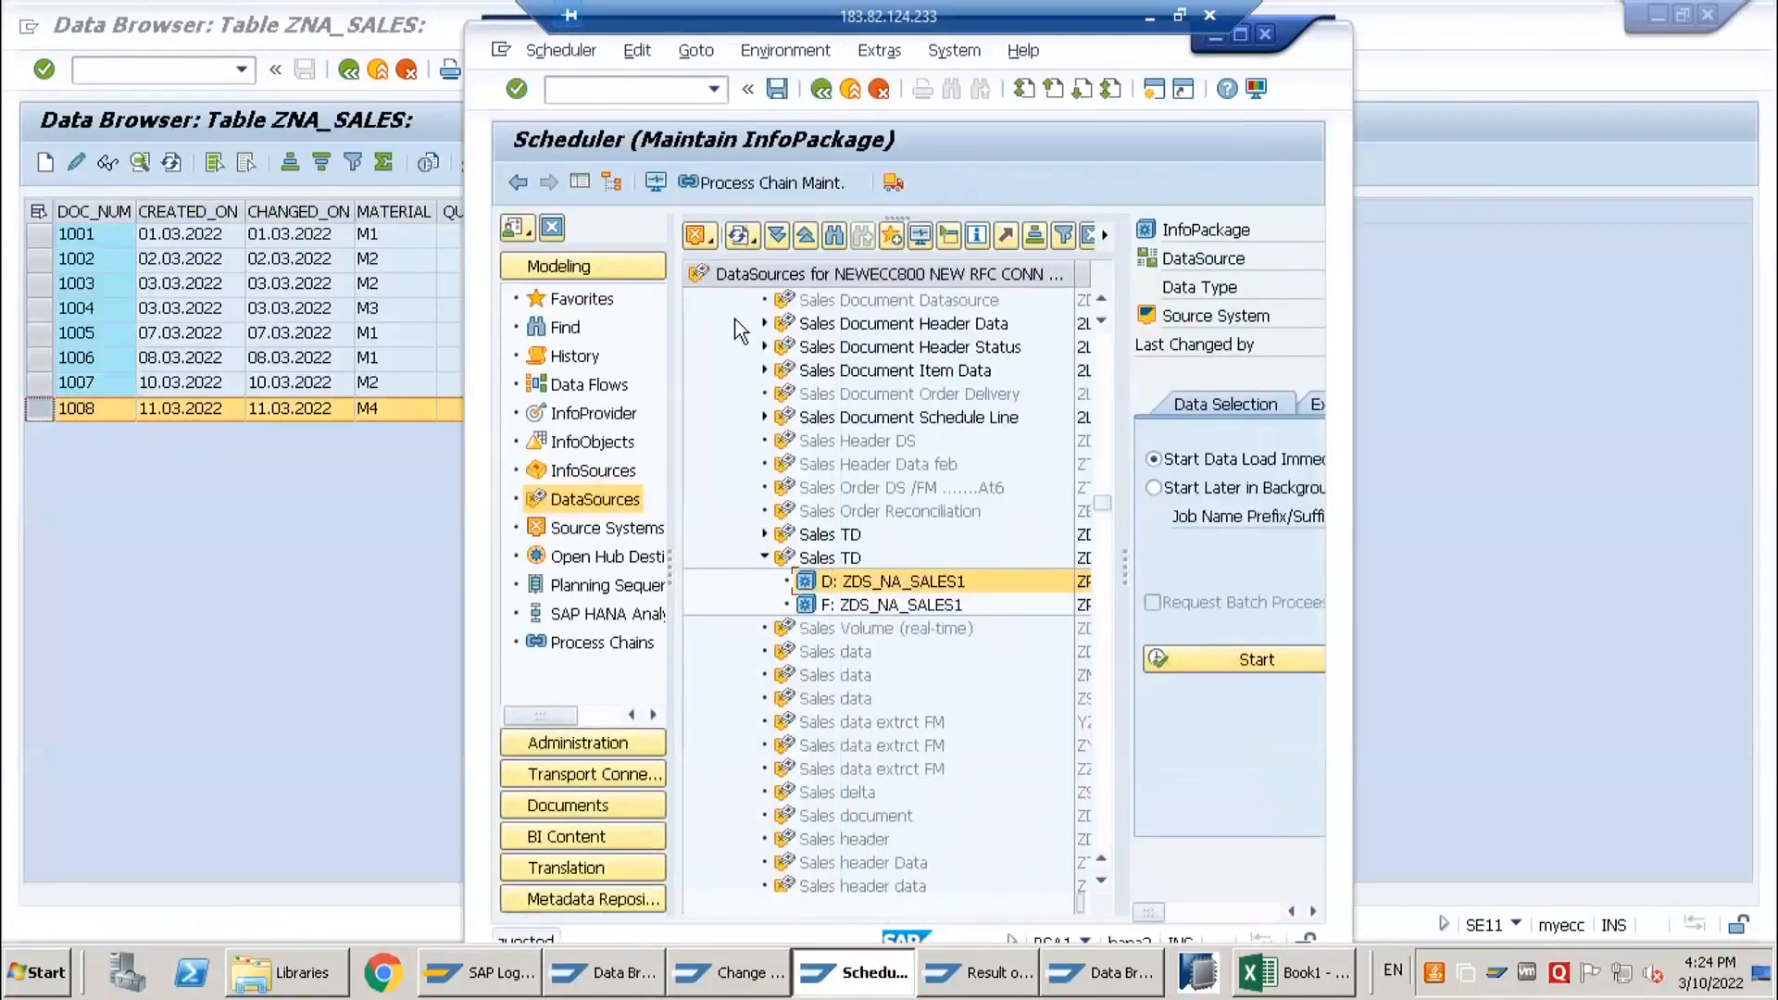
click(657, 183)
click(720, 393)
click(835, 182)
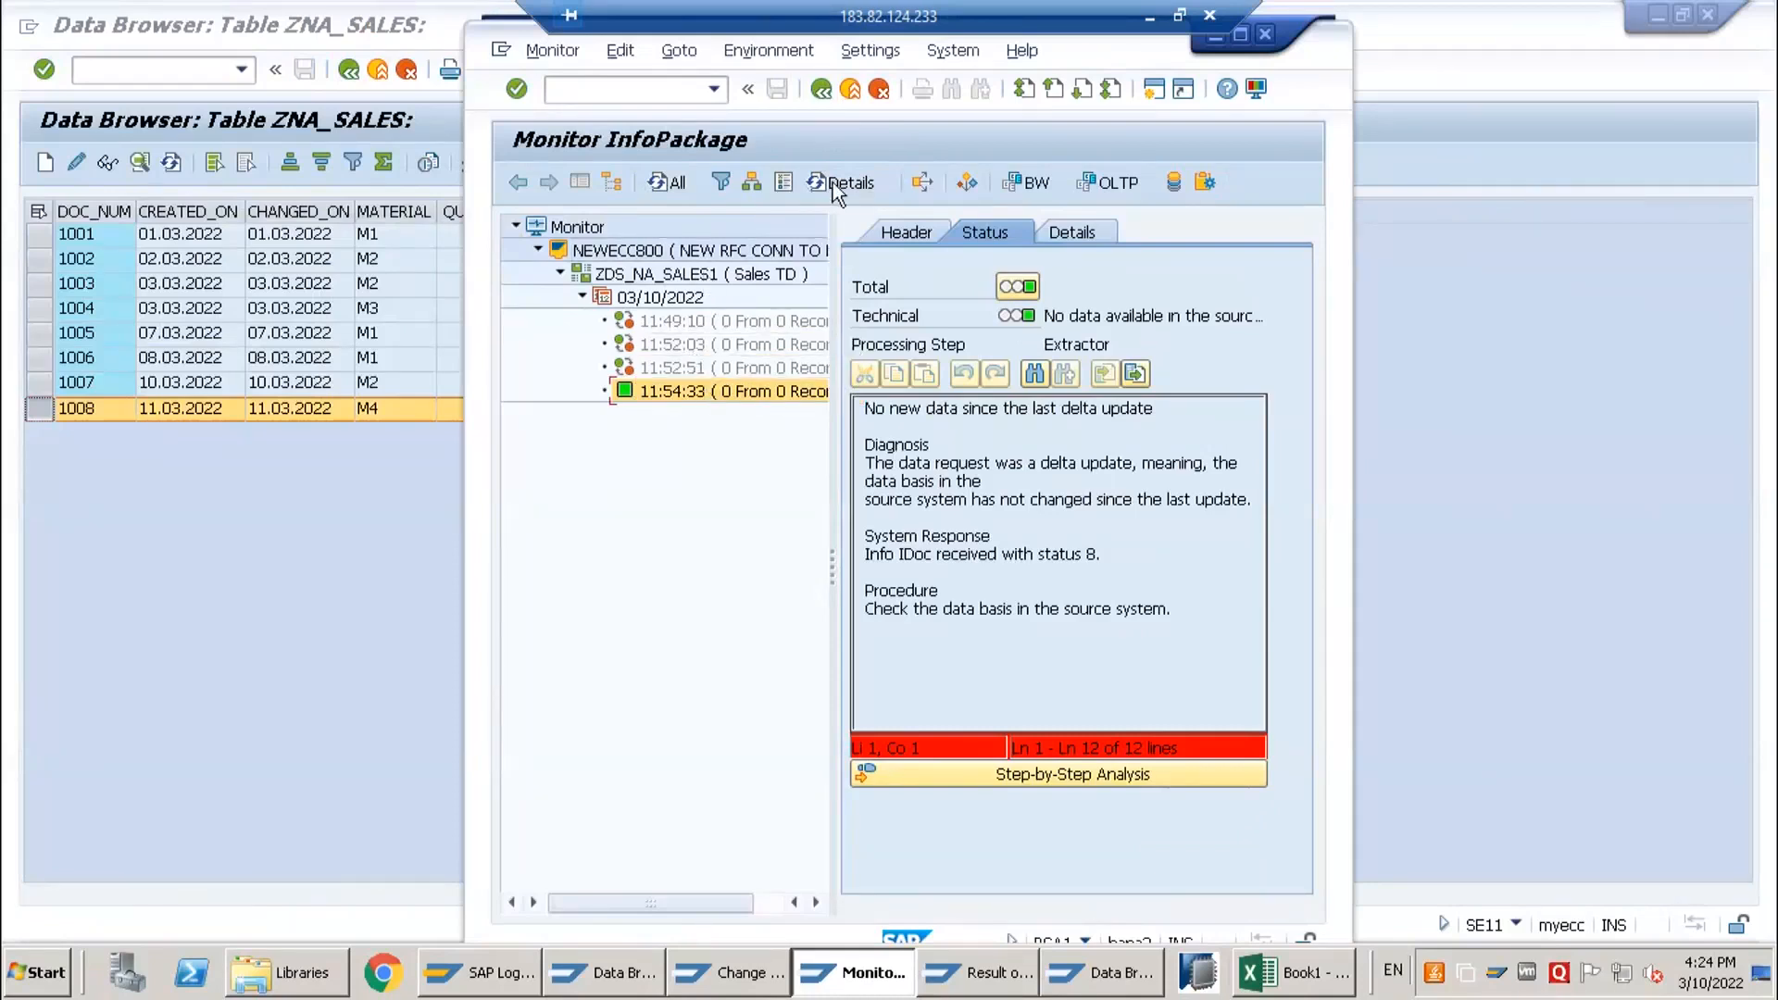
click(674, 183)
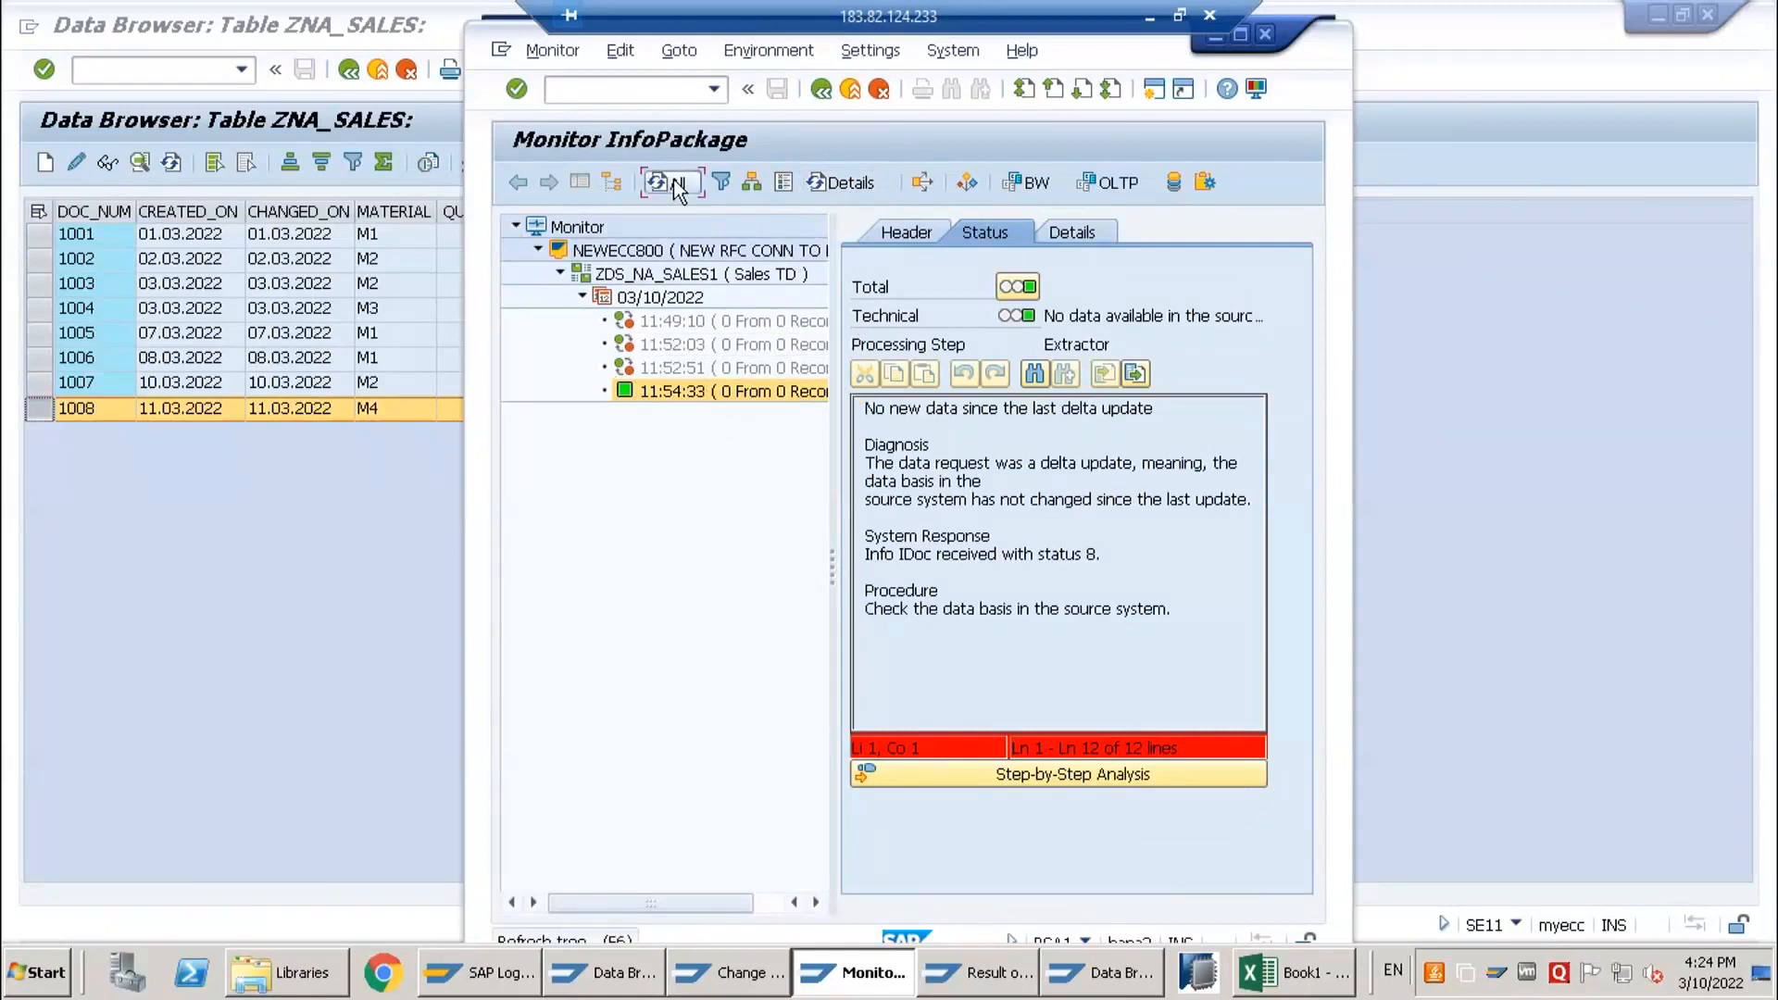
click(721, 389)
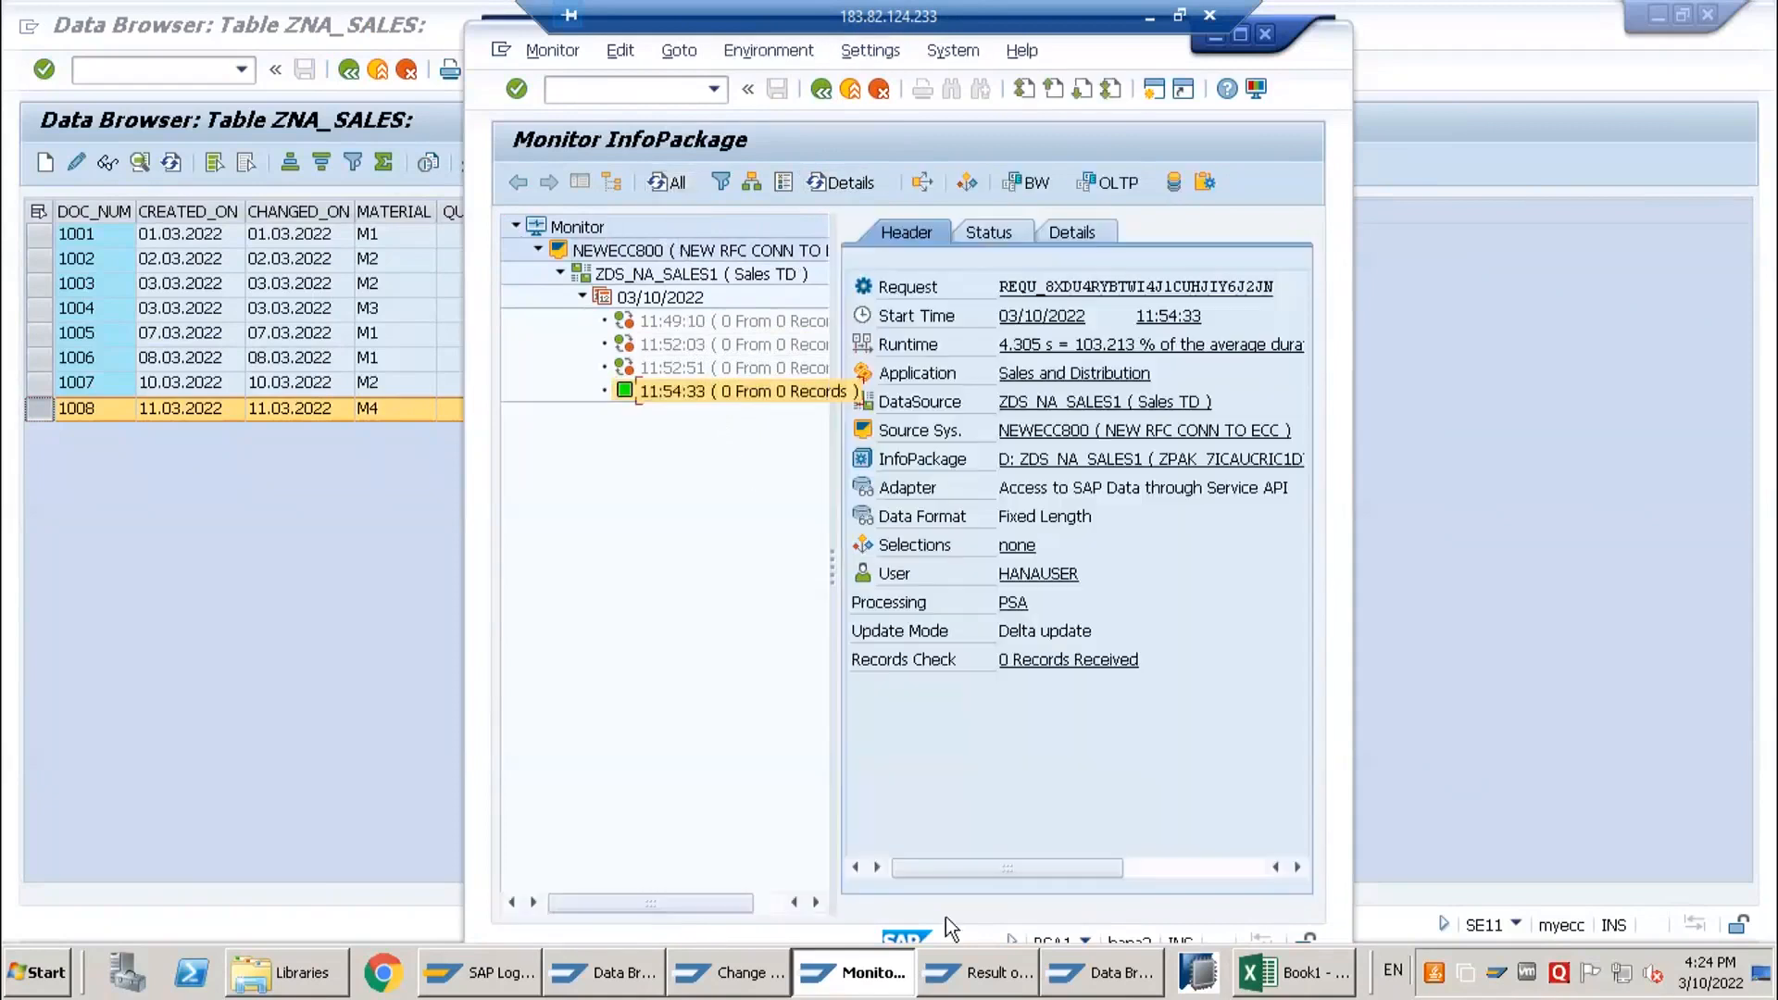
- Review the extraction result, the ZNA_SALES records and the DataSource change screen for ZDS_NA_SALES1
click(970, 973)
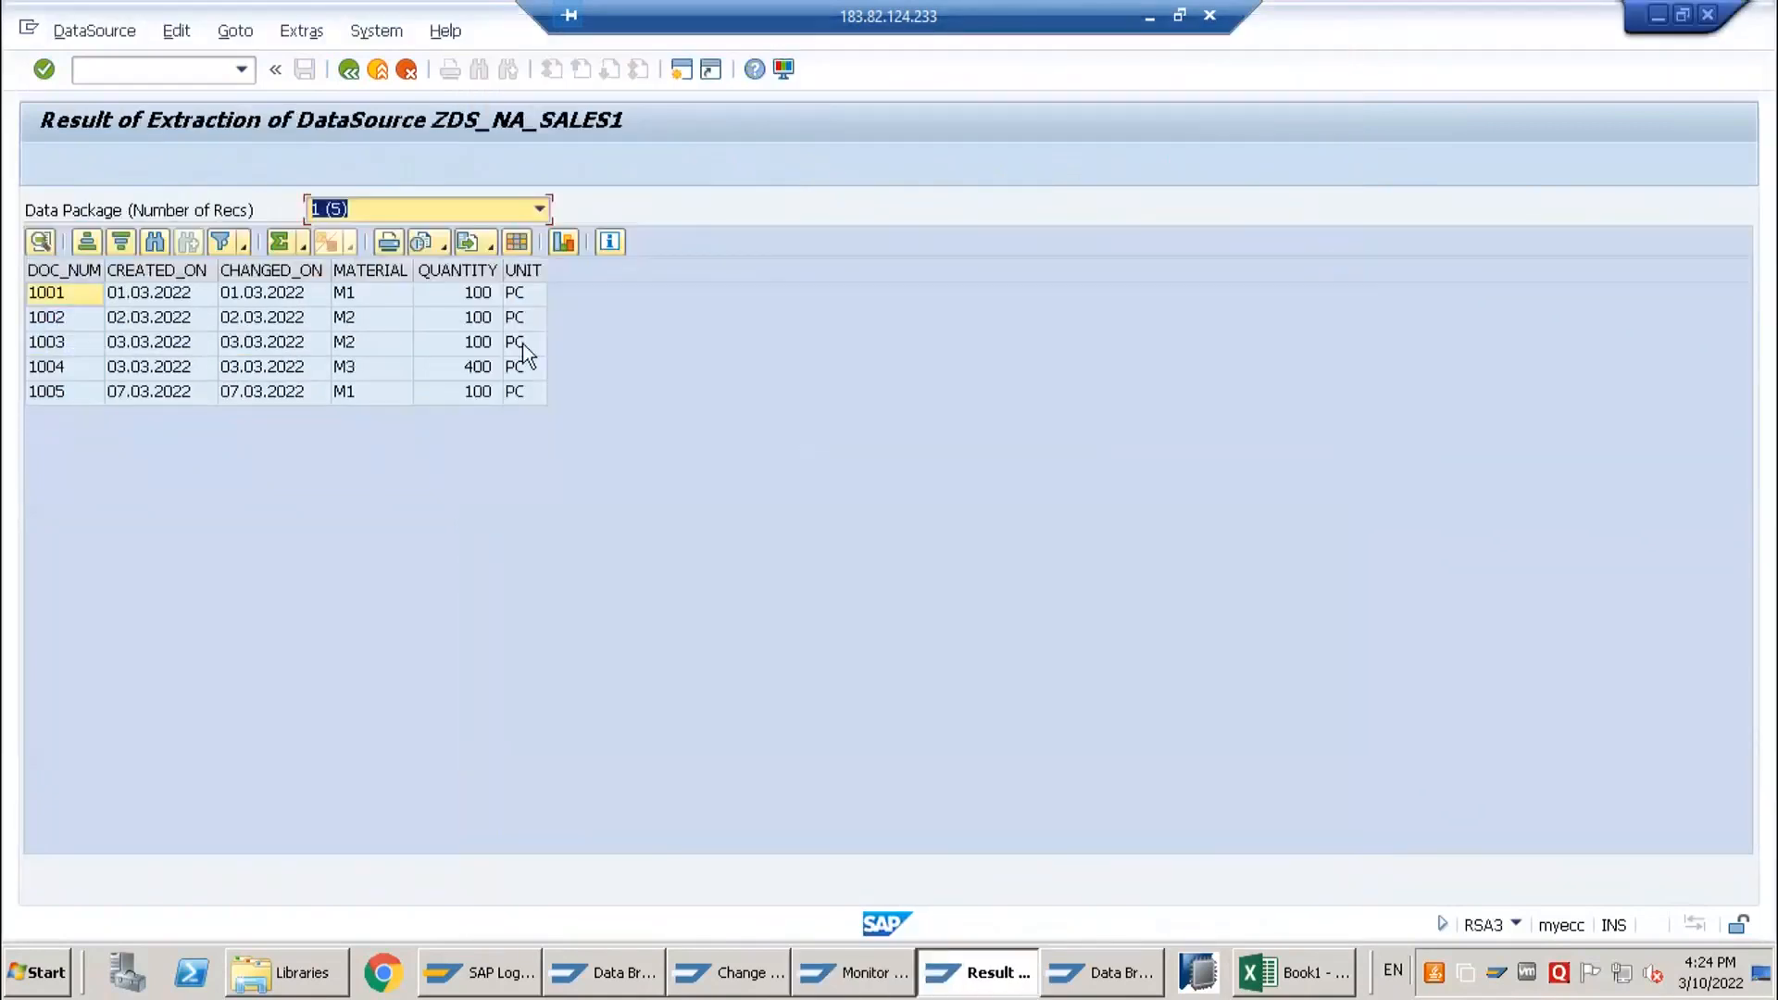
click(604, 984)
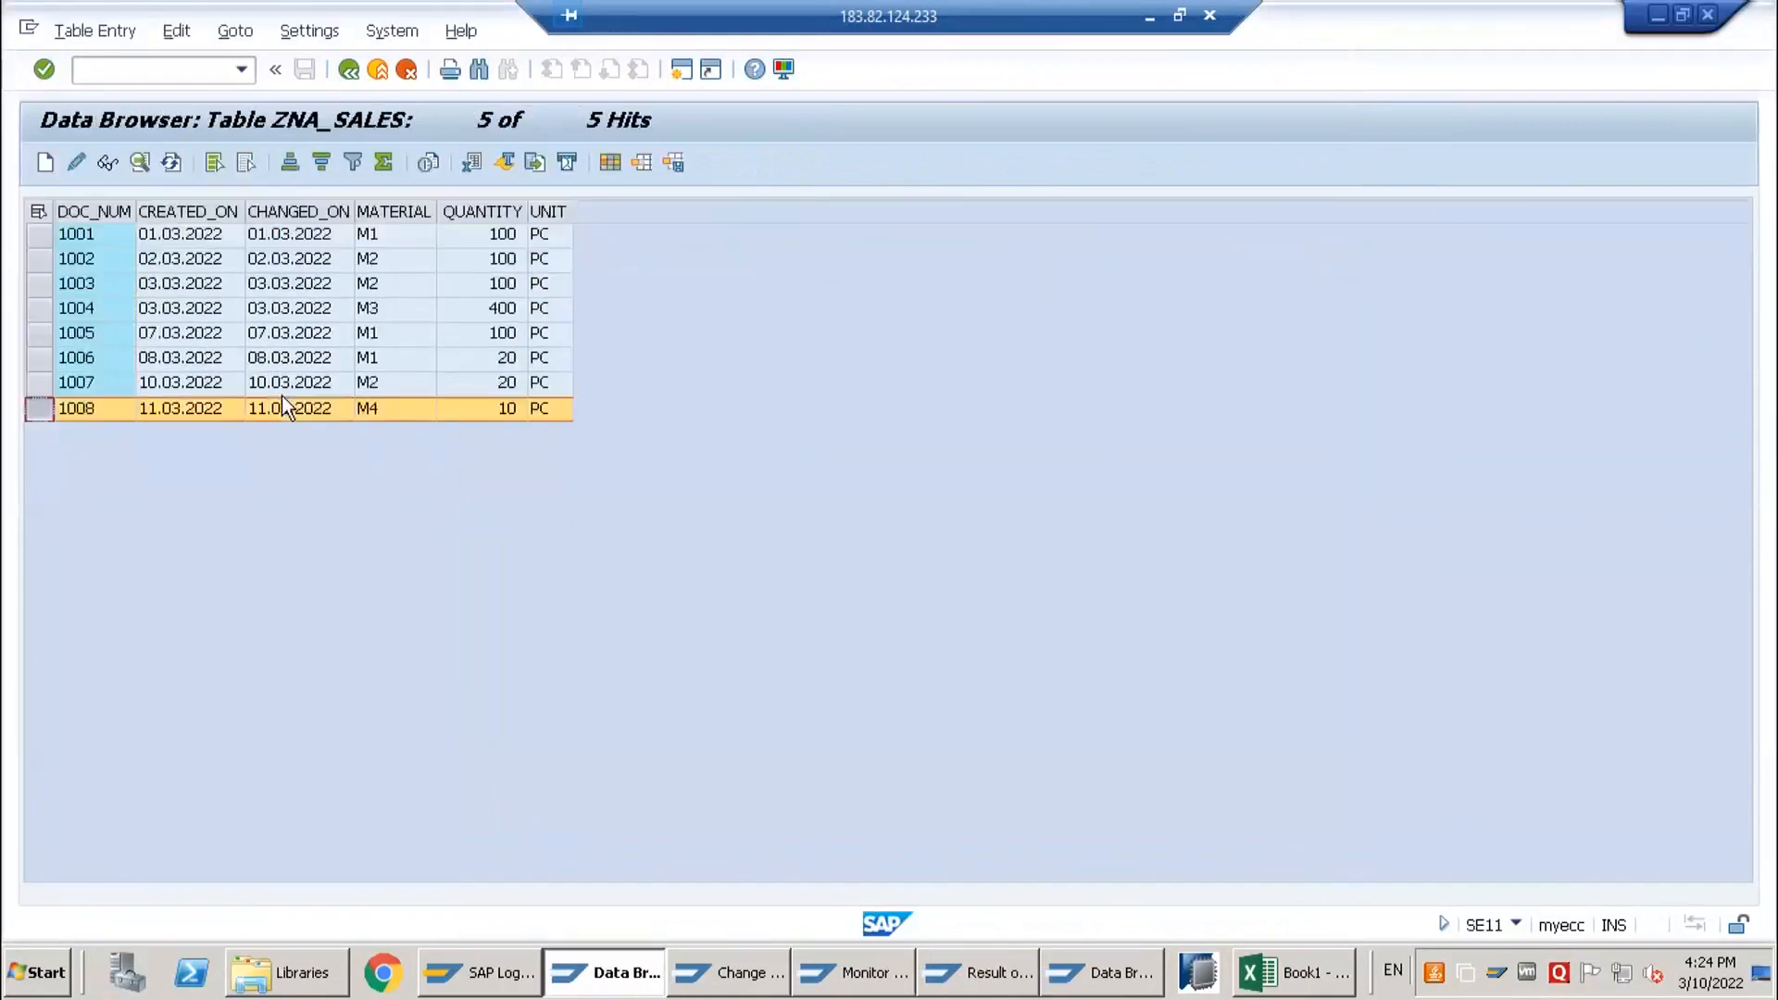
click(741, 972)
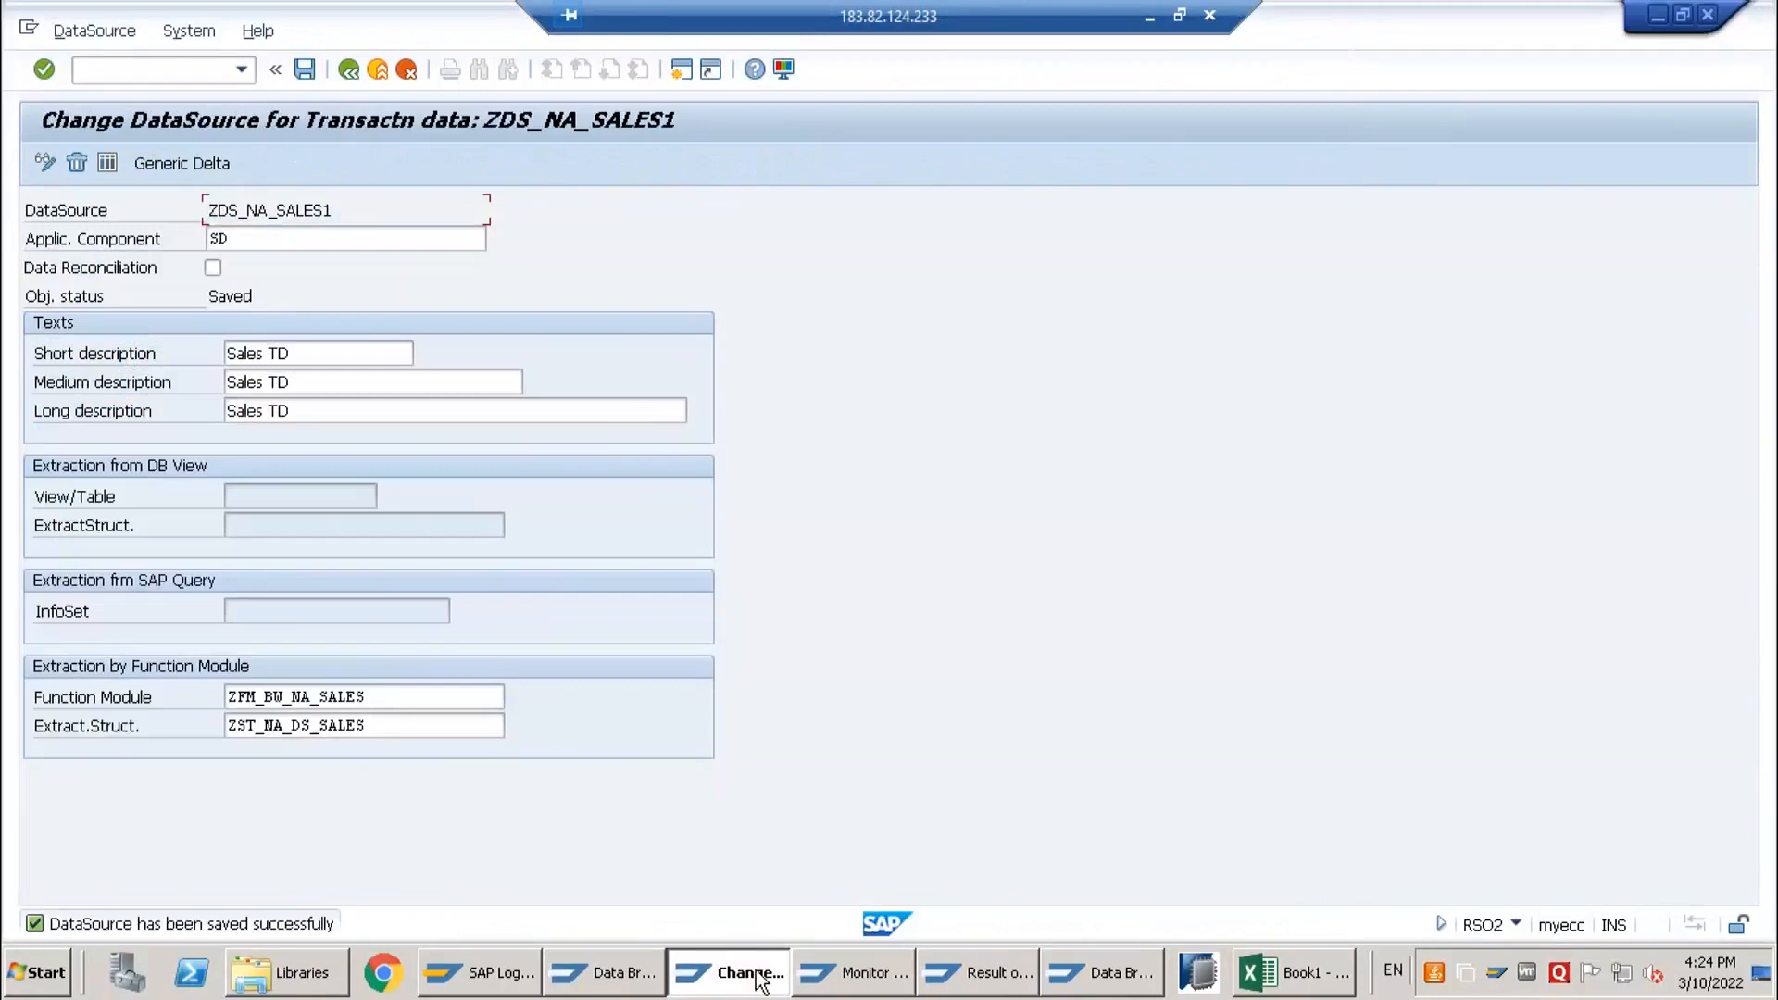
click(839, 982)
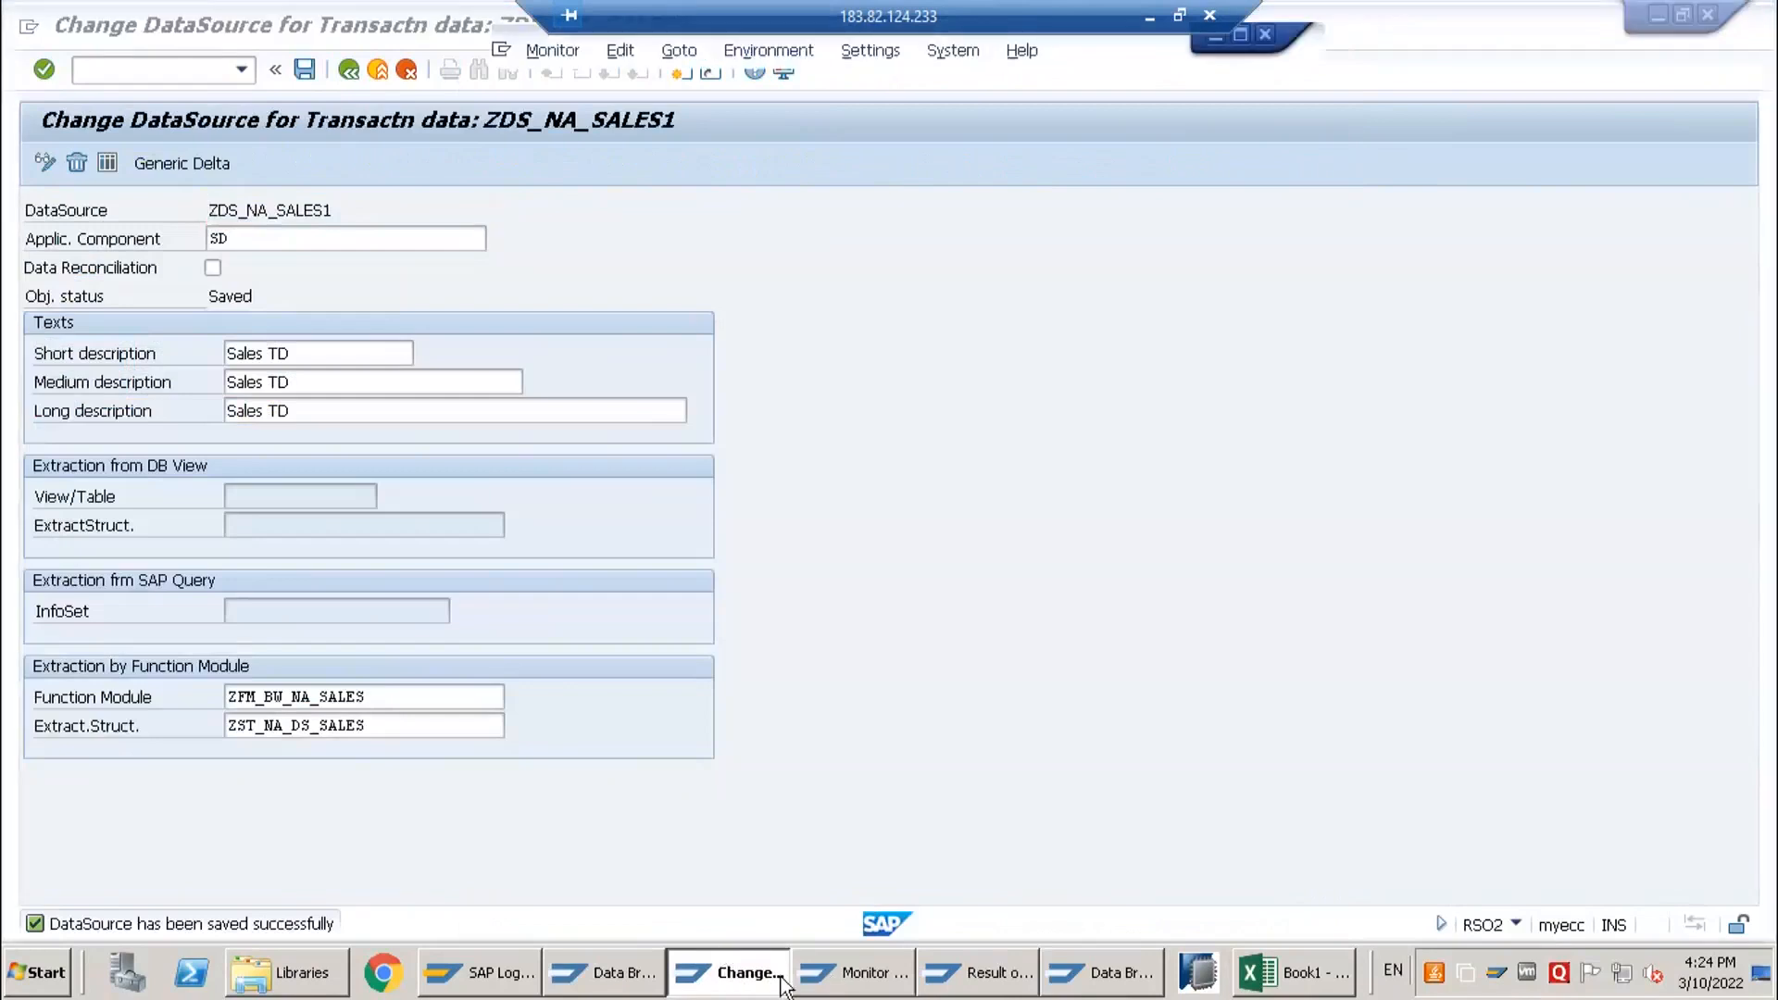
click(780, 979)
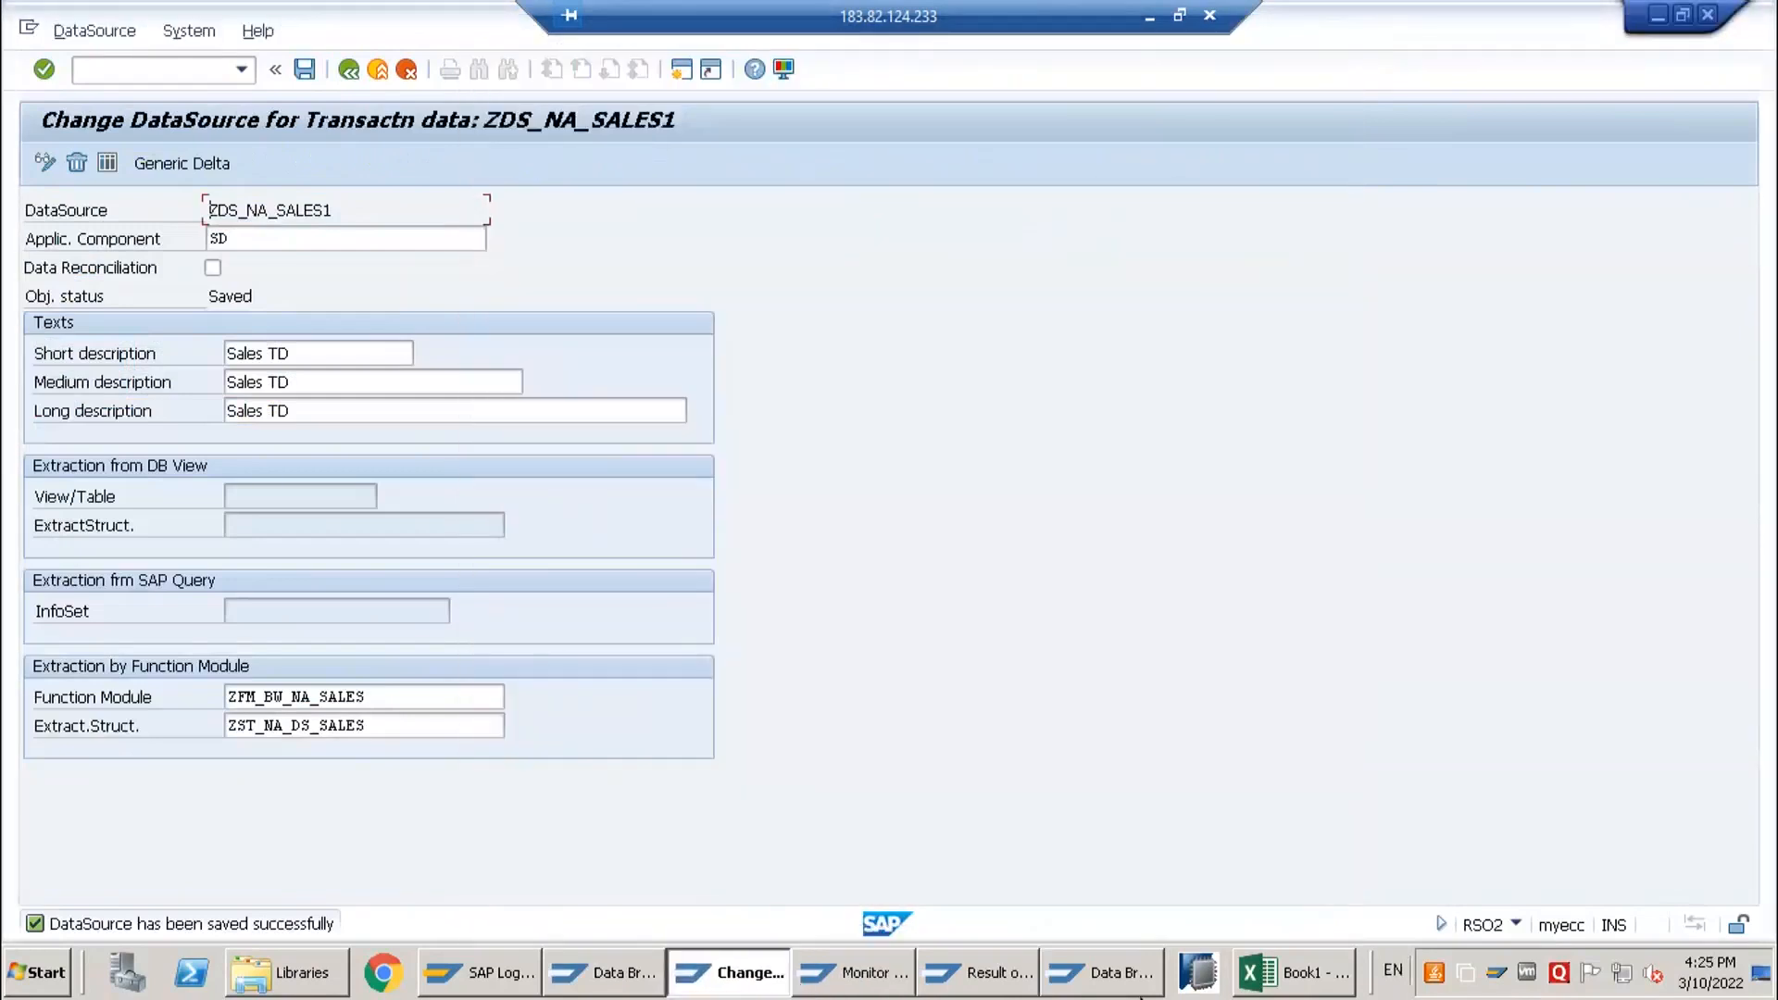
- Recheck the delta pointer entry in ROOSGENDLM and go back to the table's field definition
click(1102, 975)
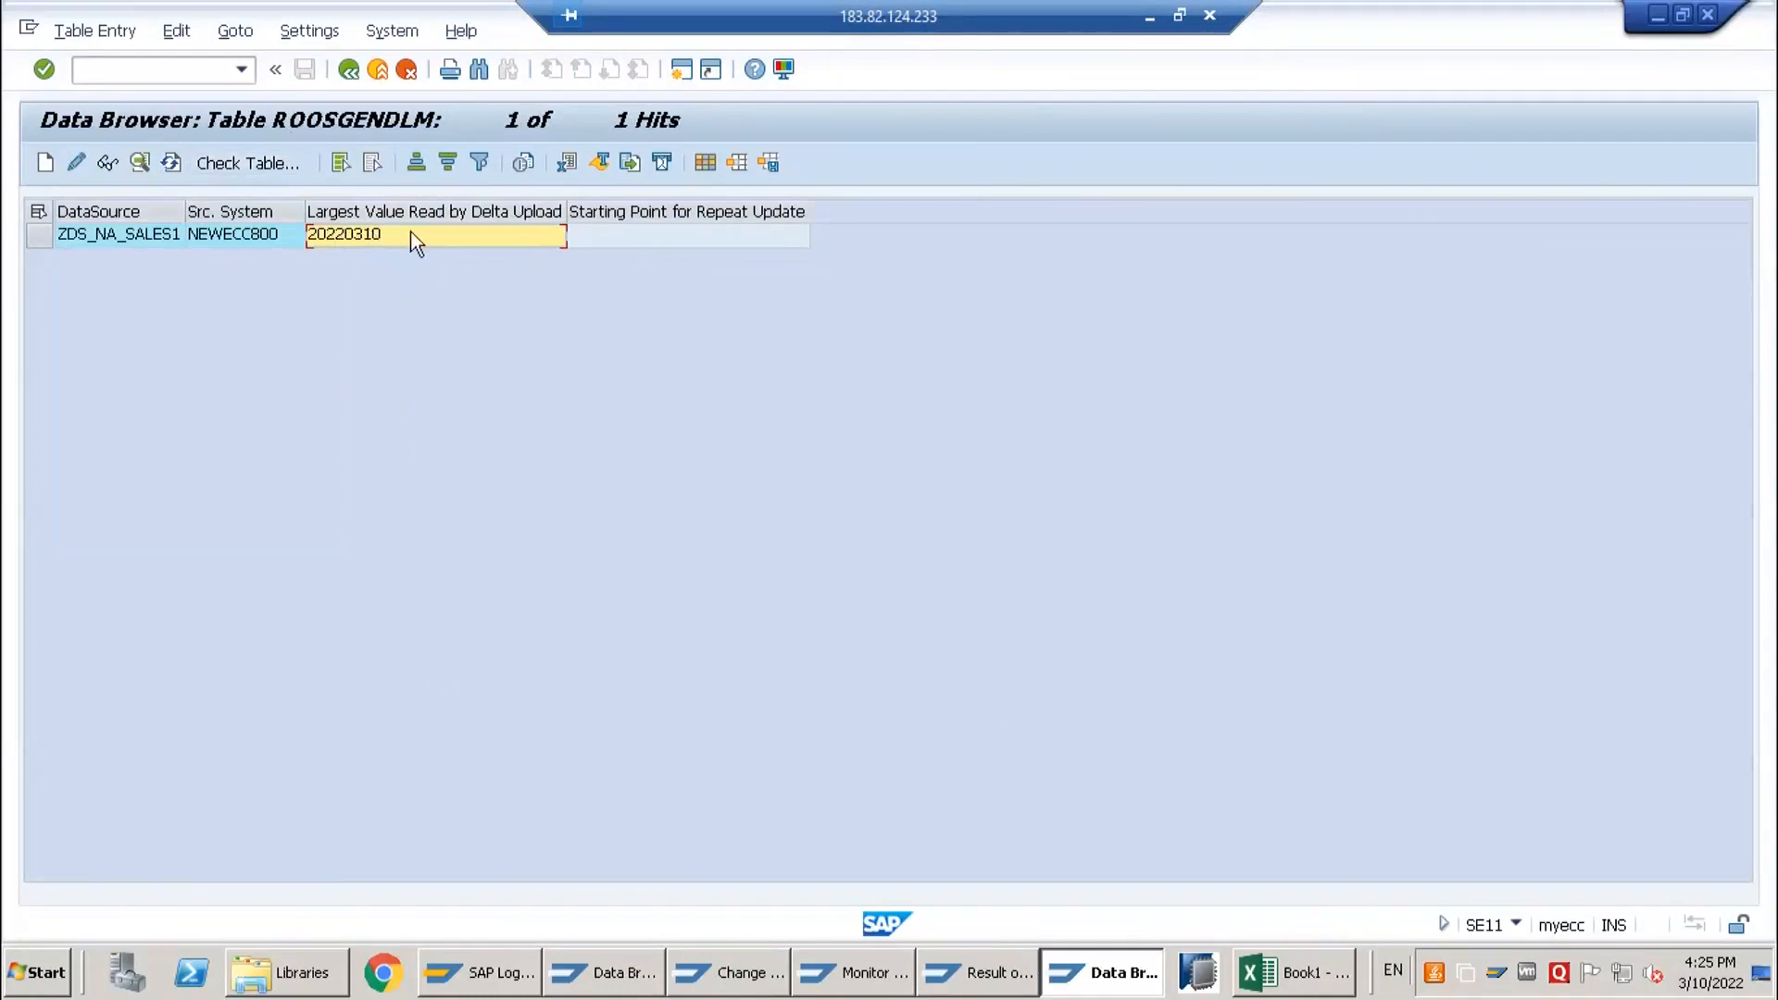
click(352, 78)
click(348, 73)
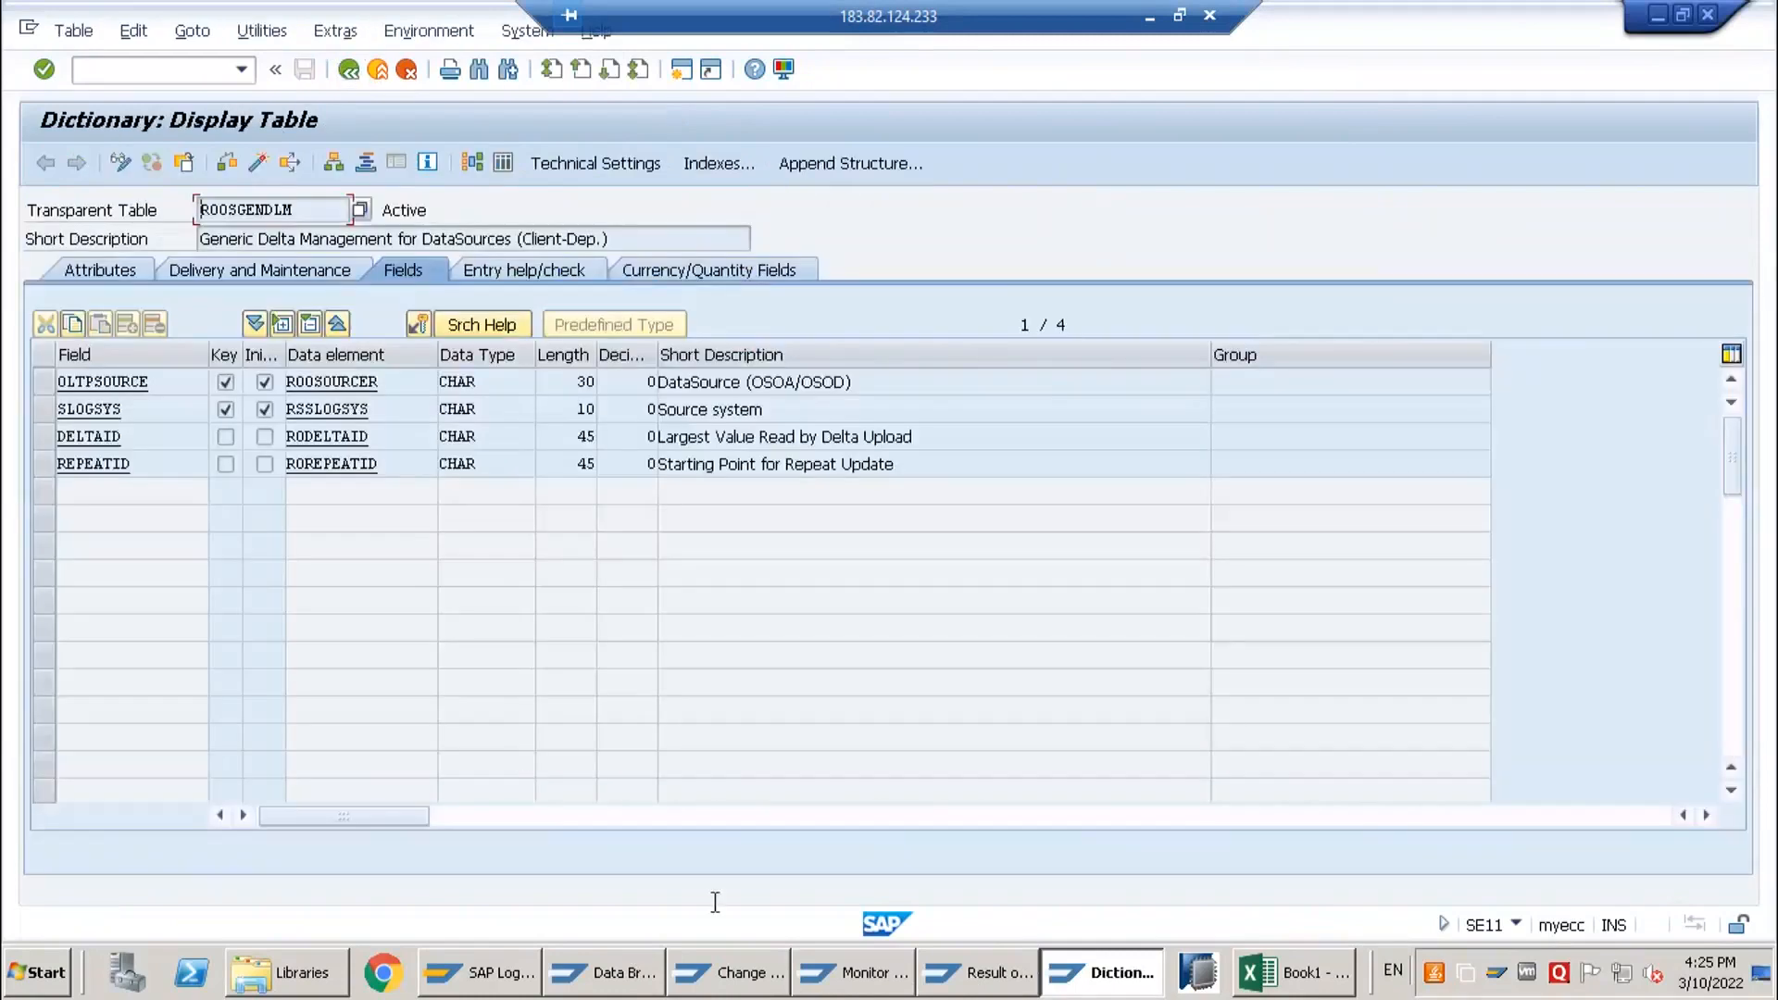
- Return to the ZNA_SALES records and compare the created-on dates of records 1006 and 1007
mouse_move(627, 980)
click(649, 778)
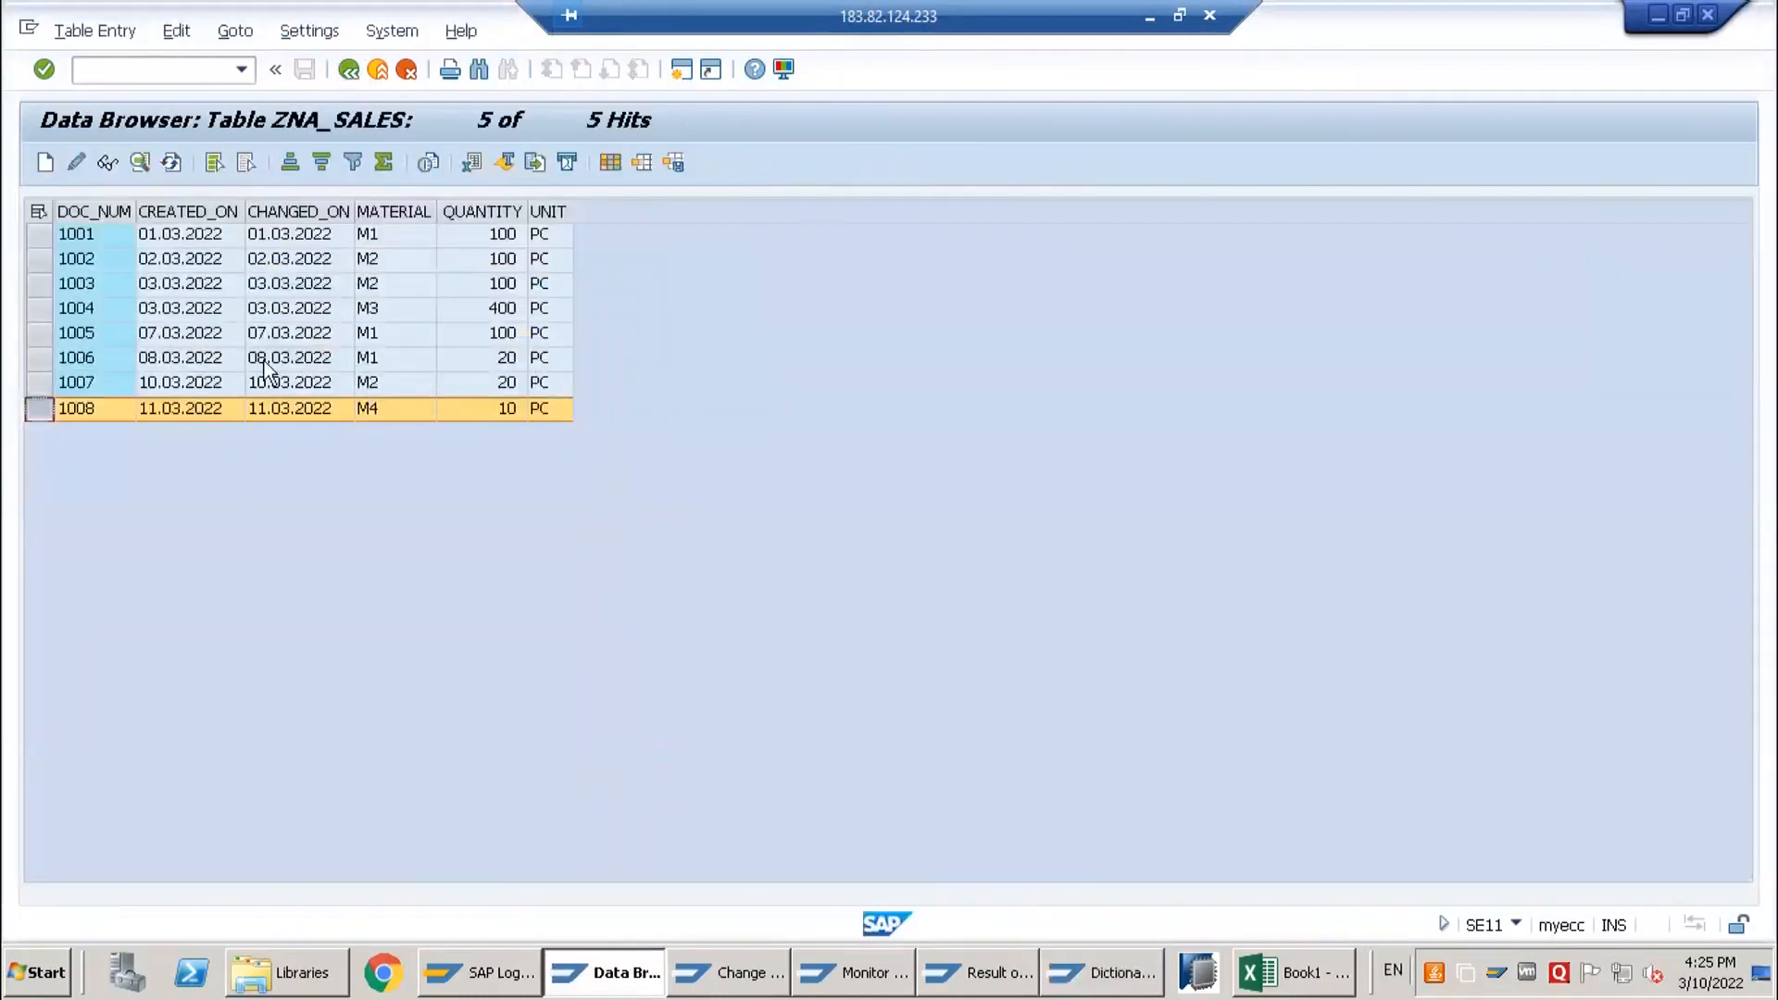
drag(35, 233, 42, 383)
click(171, 359)
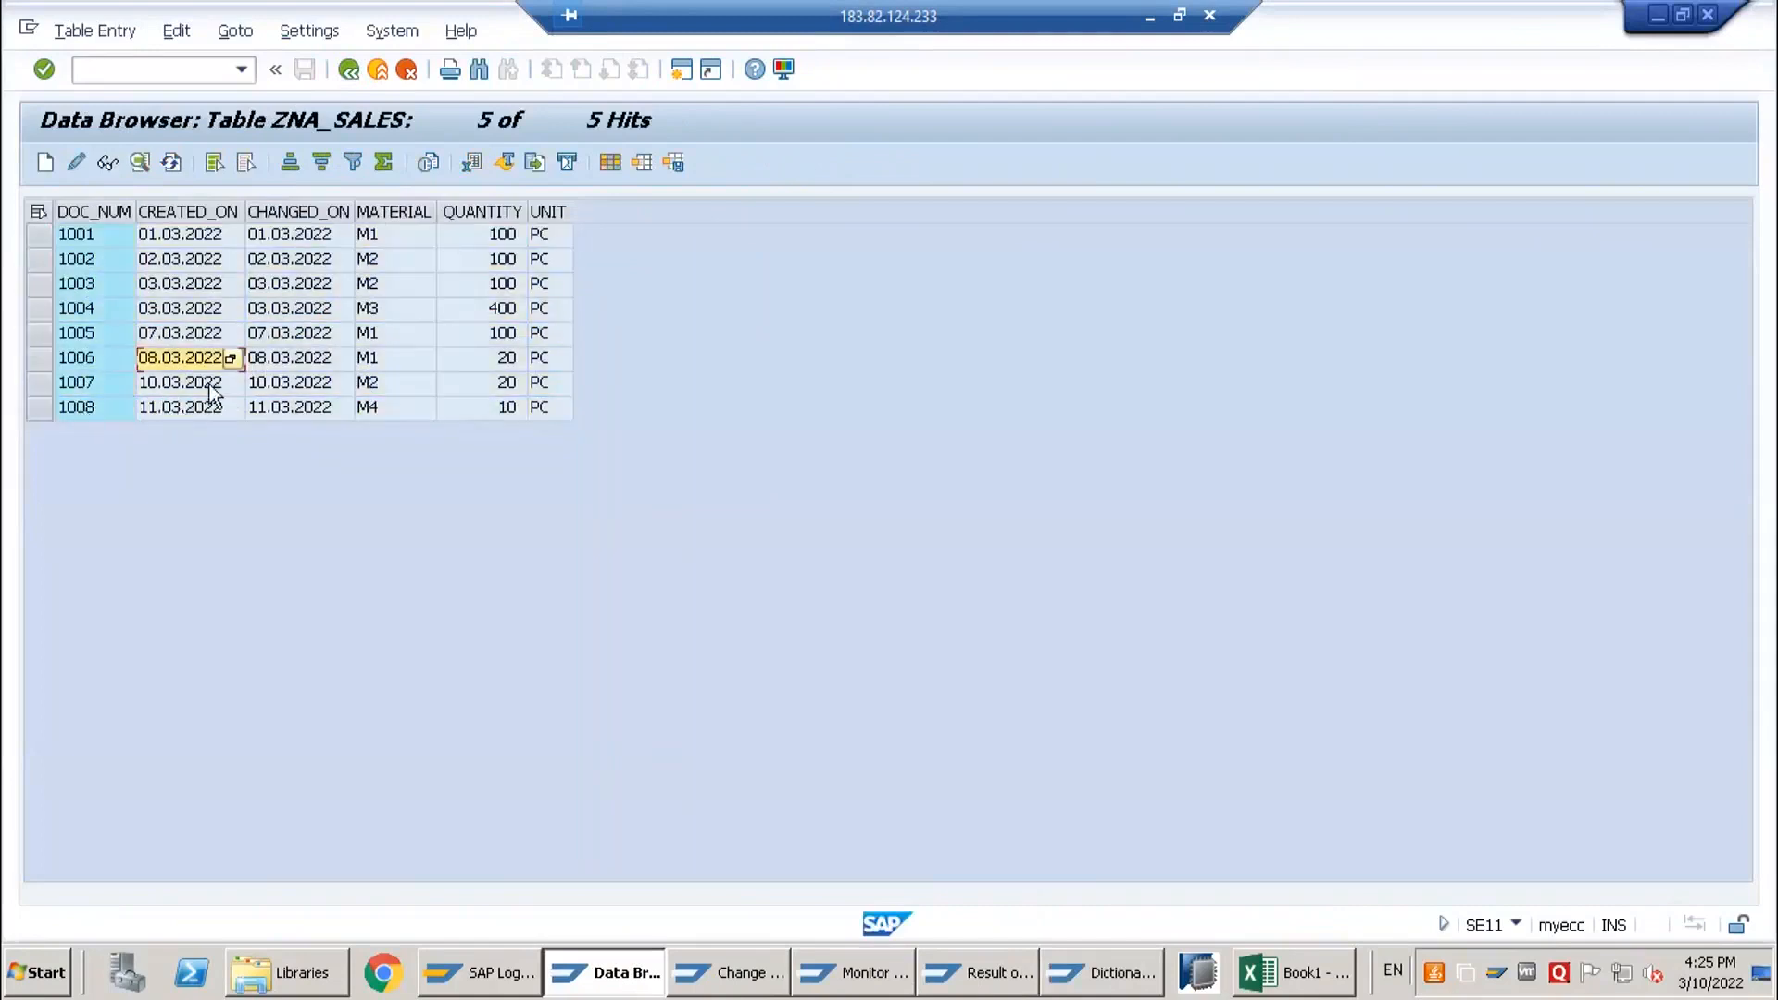
click(181, 386)
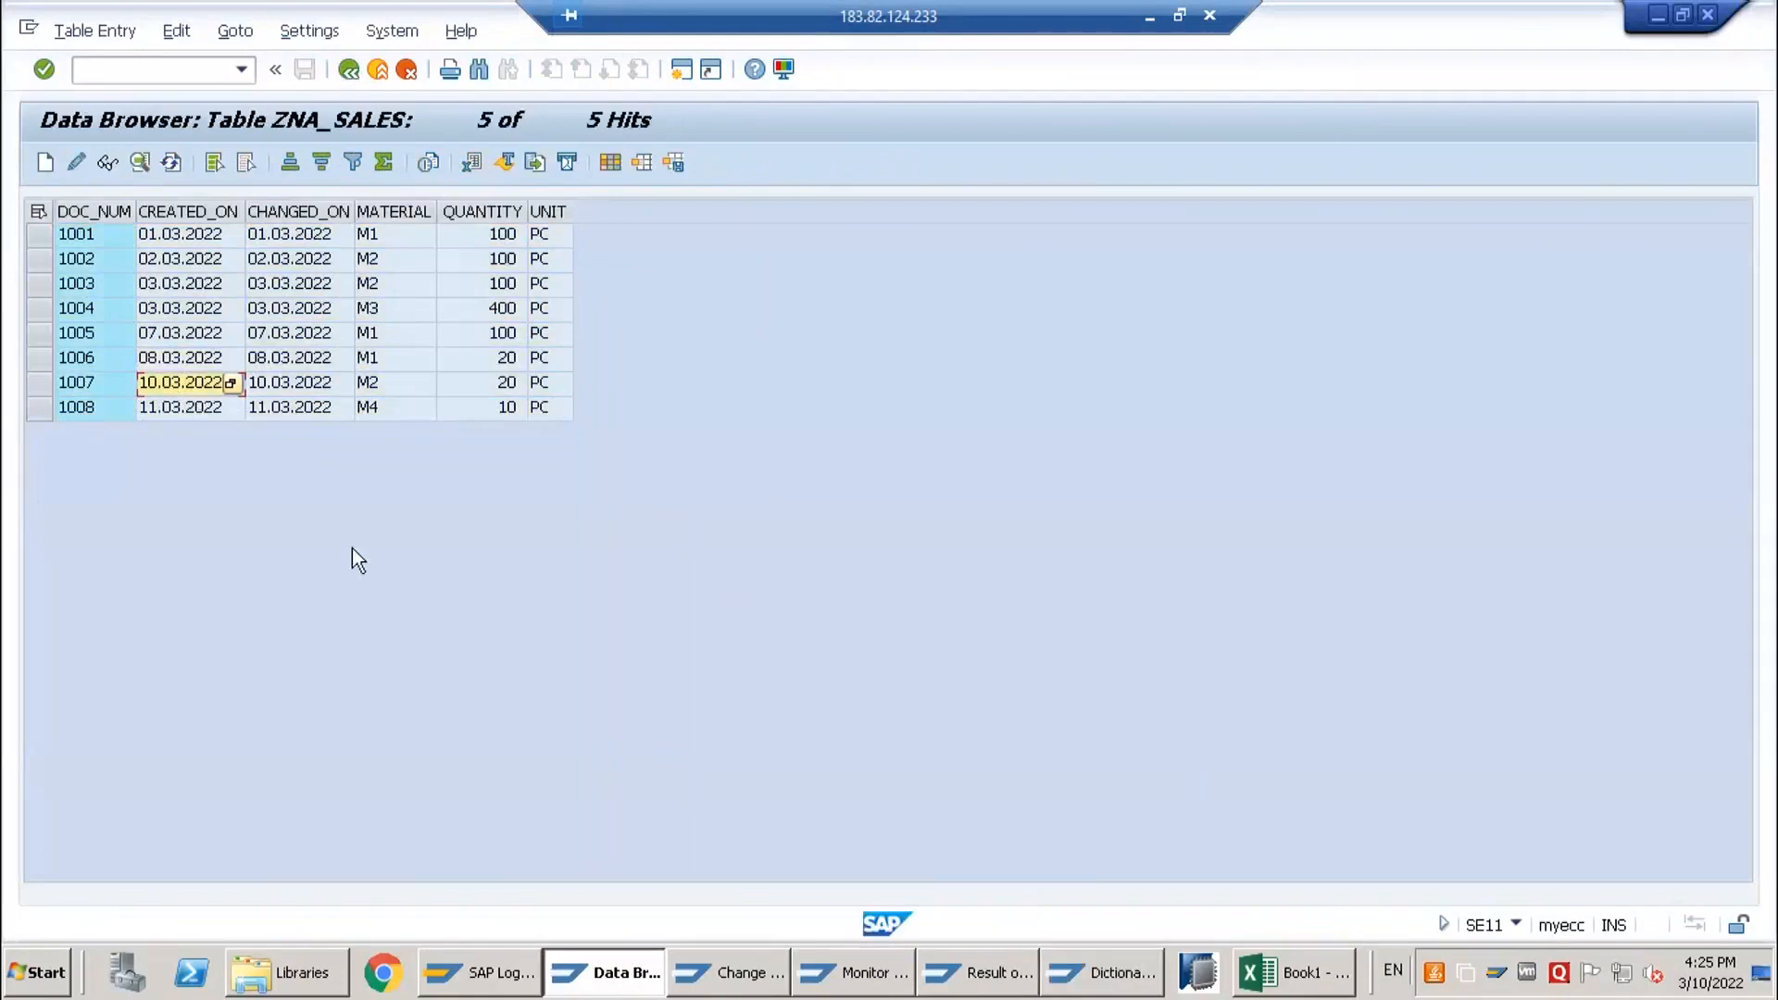
- Delete record 1008 from ZNA_SALES and redisplay the record list
click(48, 415)
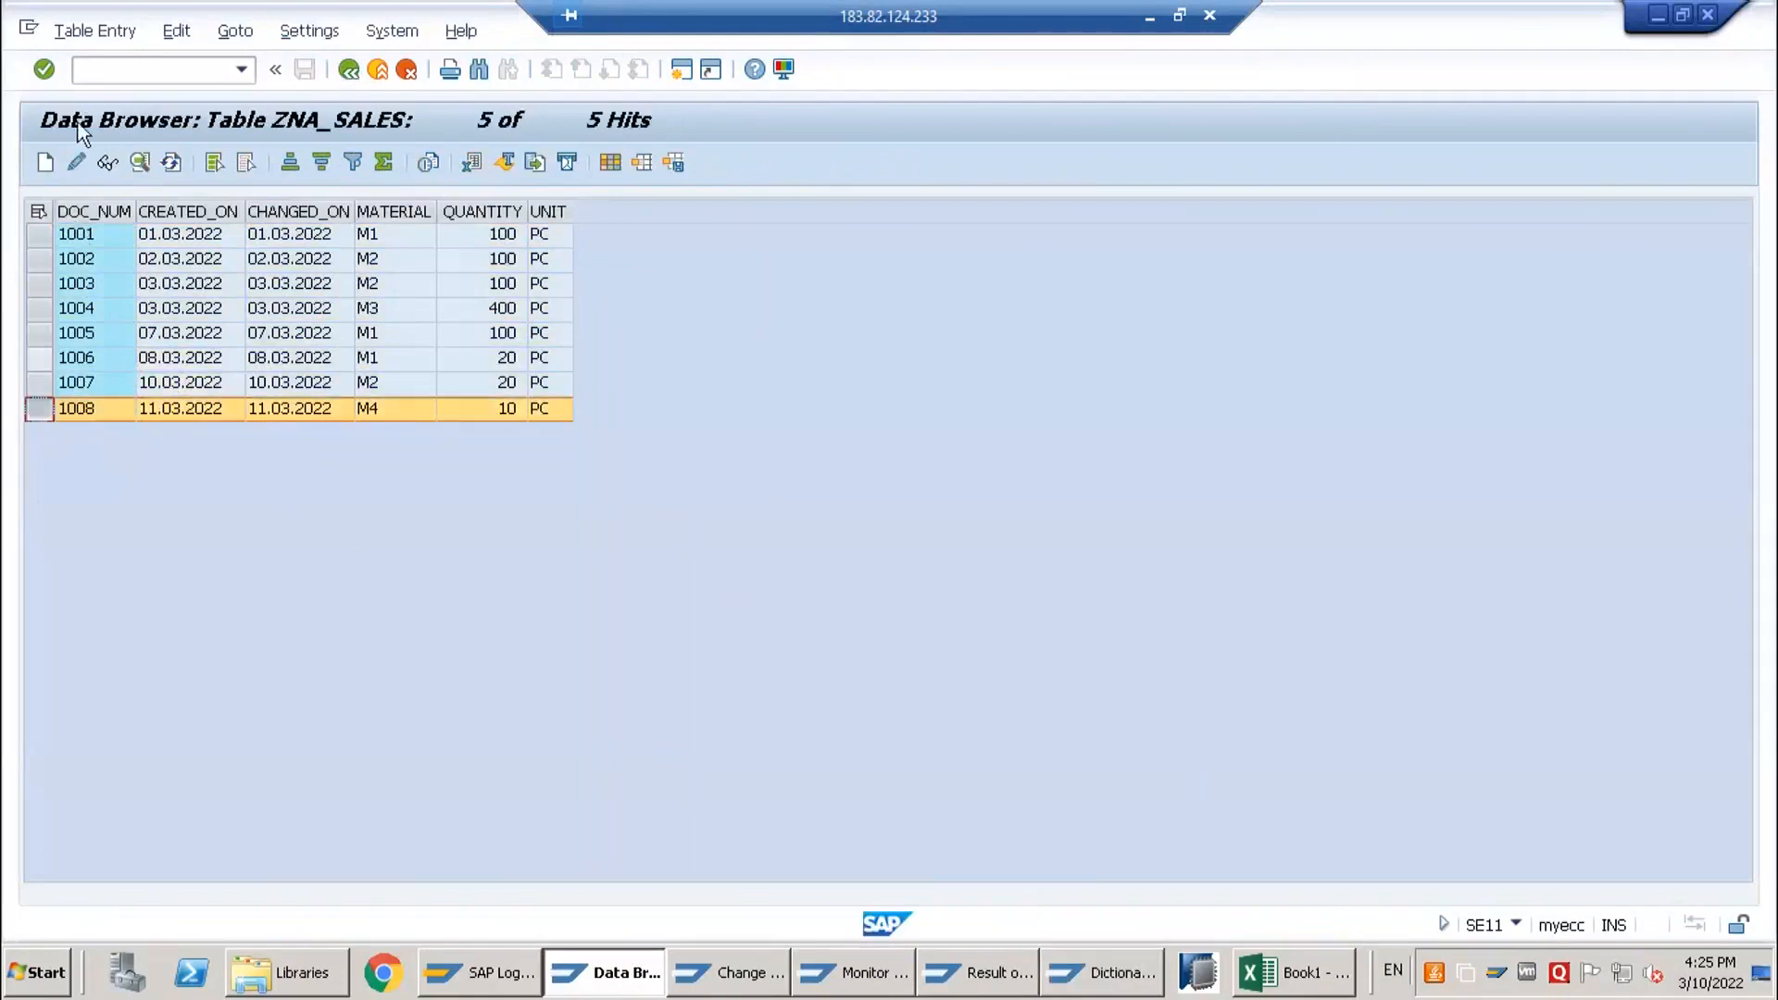
click(95, 31)
click(131, 209)
click(75, 167)
click(344, 73)
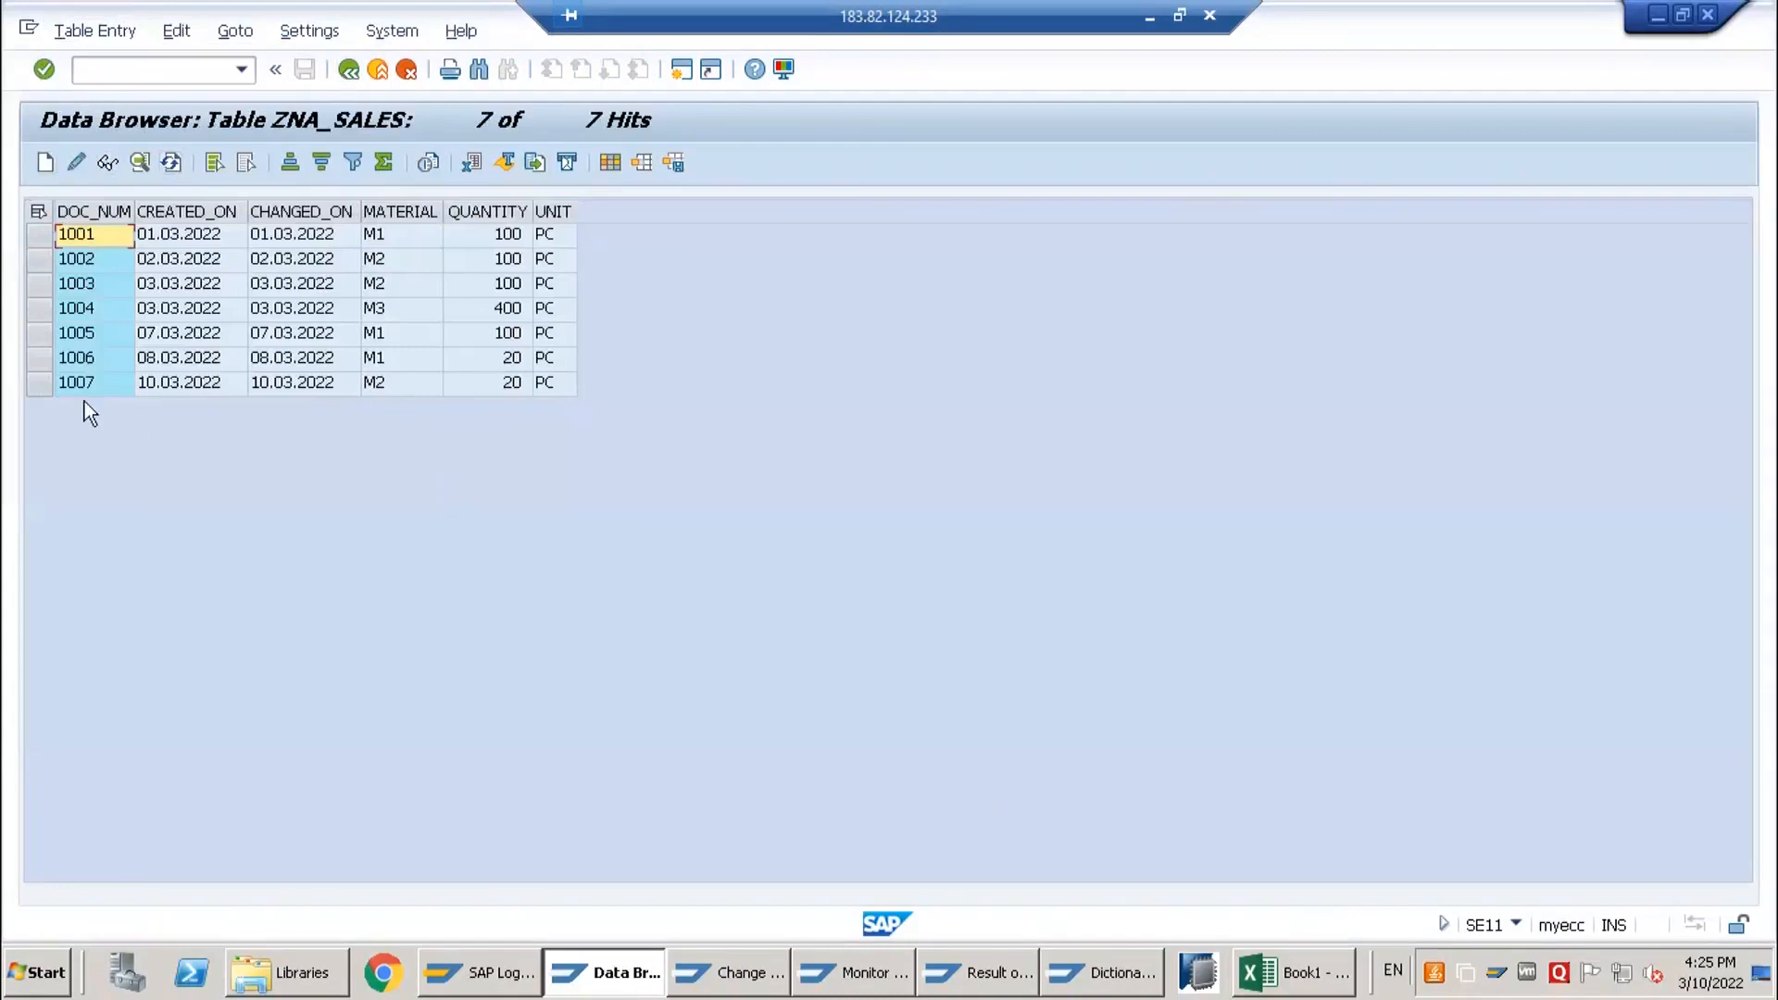
- Examine the created-on date of record 1007 in ZNA_SALES
click(39, 383)
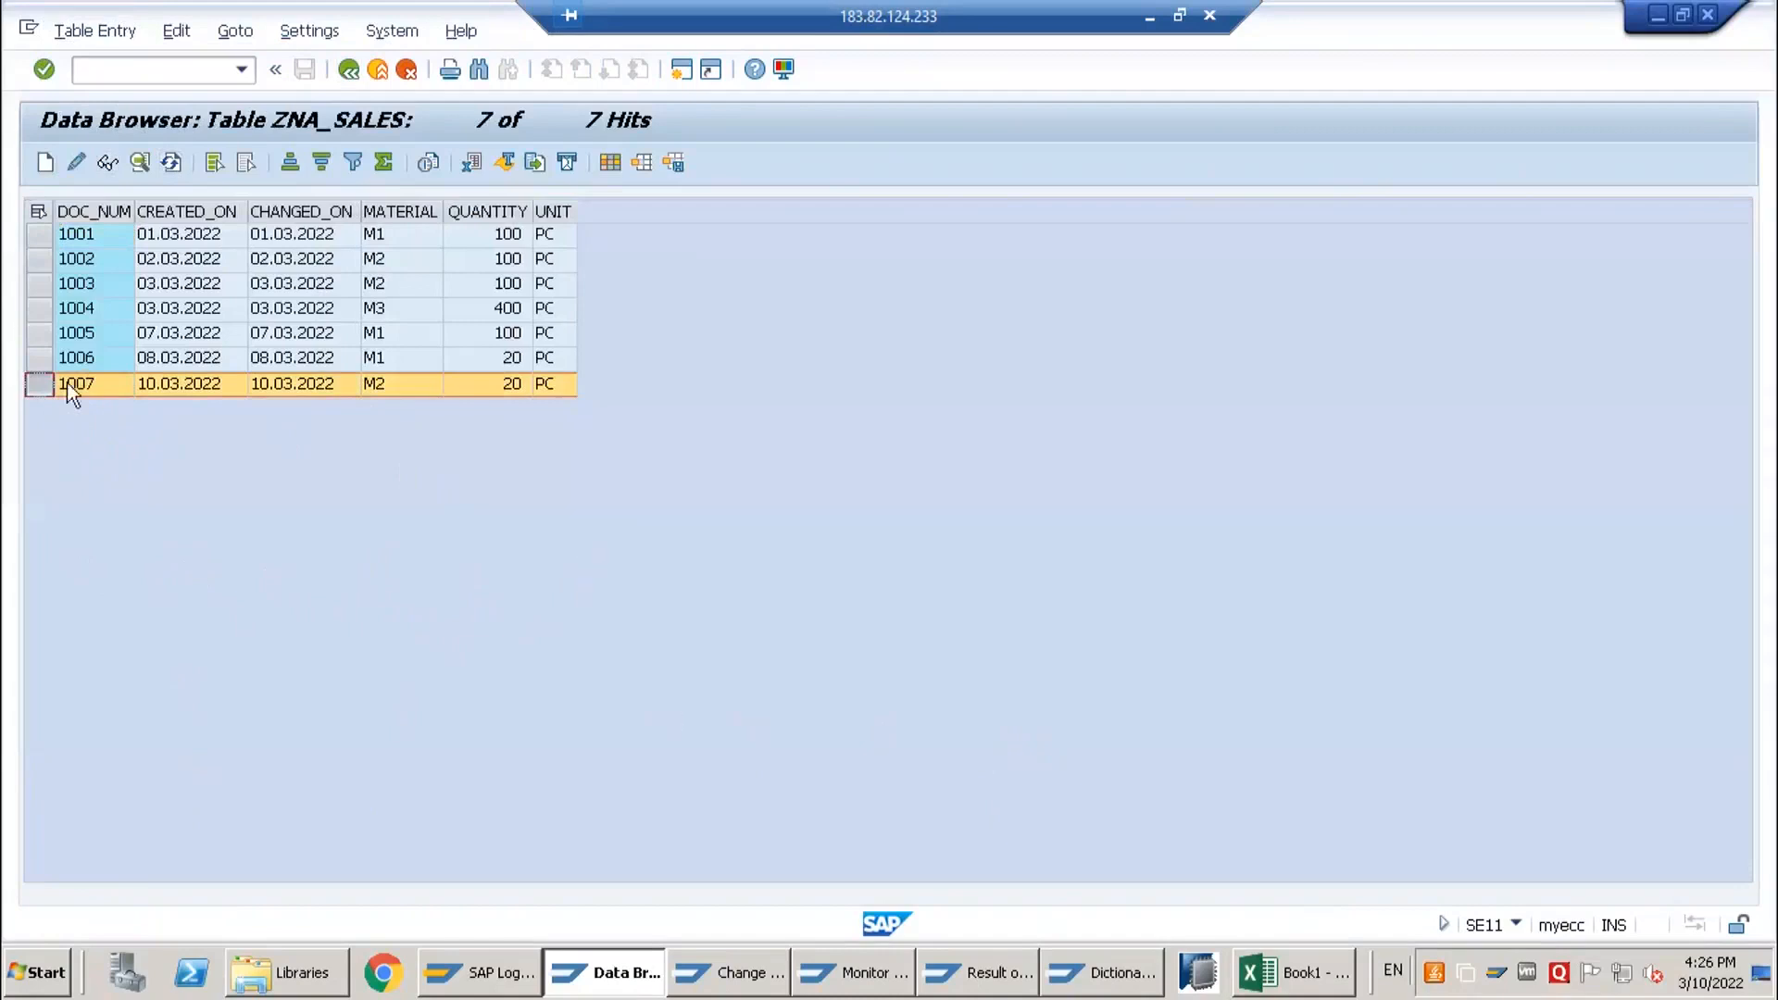
click(167, 212)
click(176, 386)
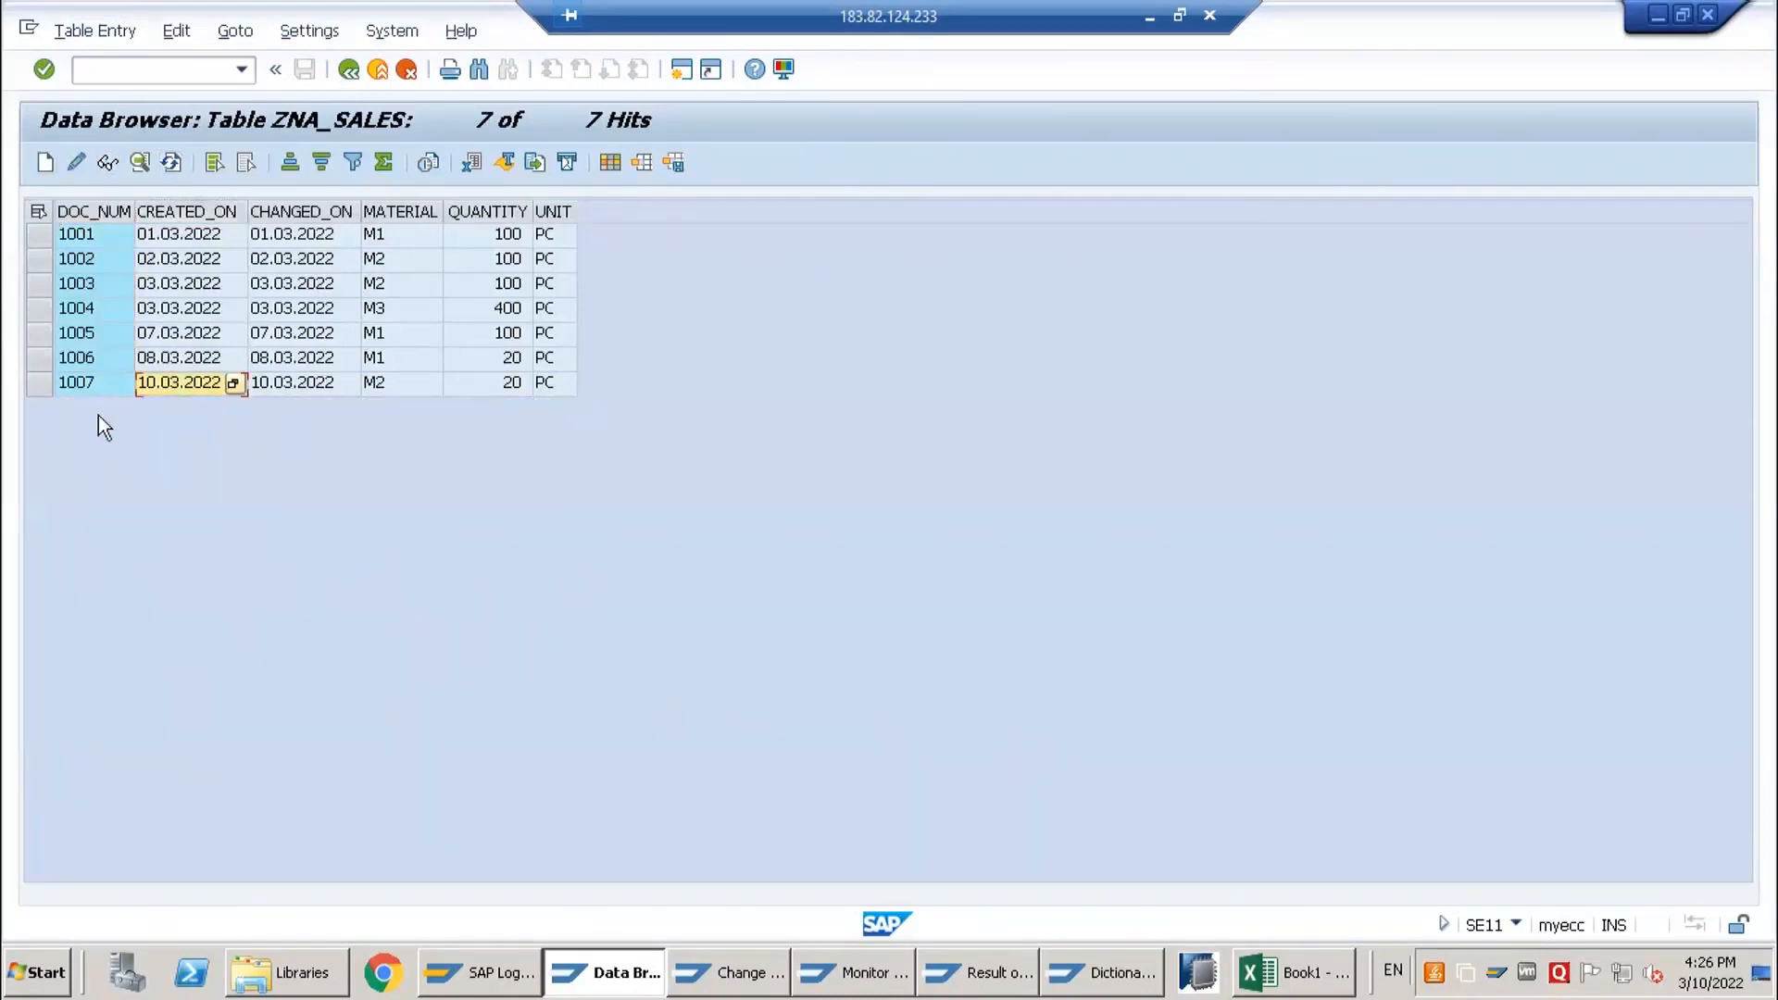
click(39, 383)
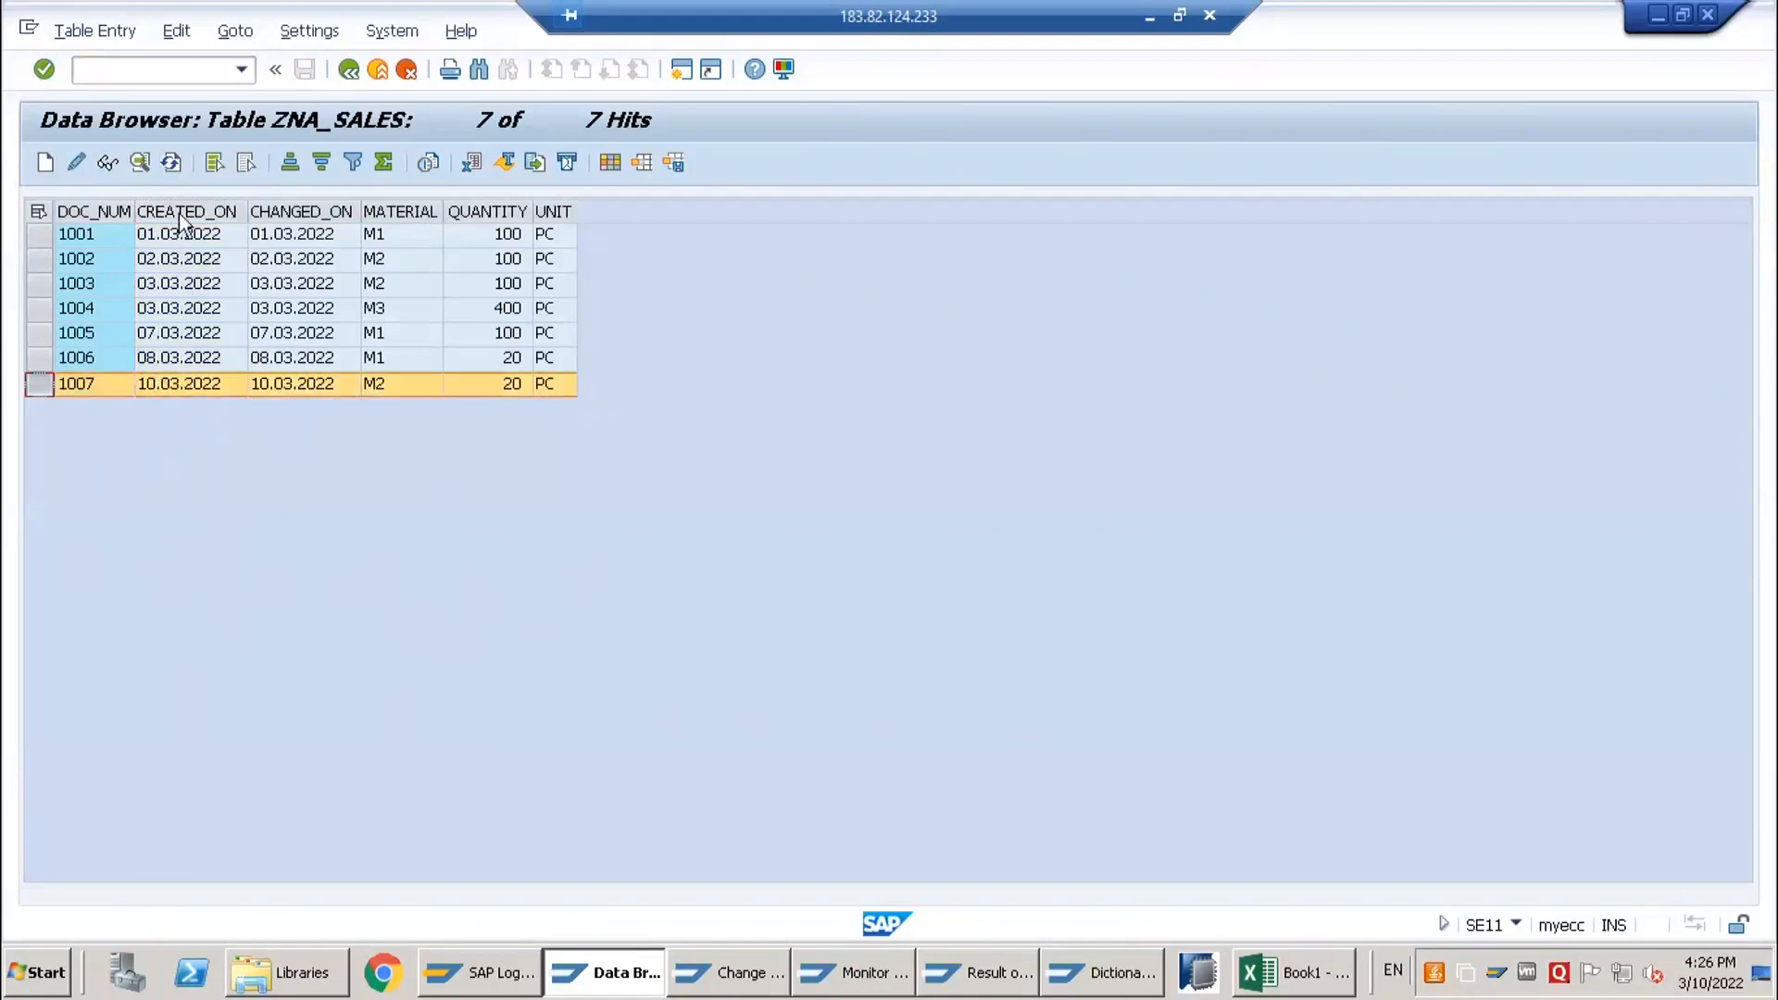
- Set the generic delta's safety interval lower limit to 2 calendar days for ZDS_NA_SALES1 and save the DataSource
click(731, 968)
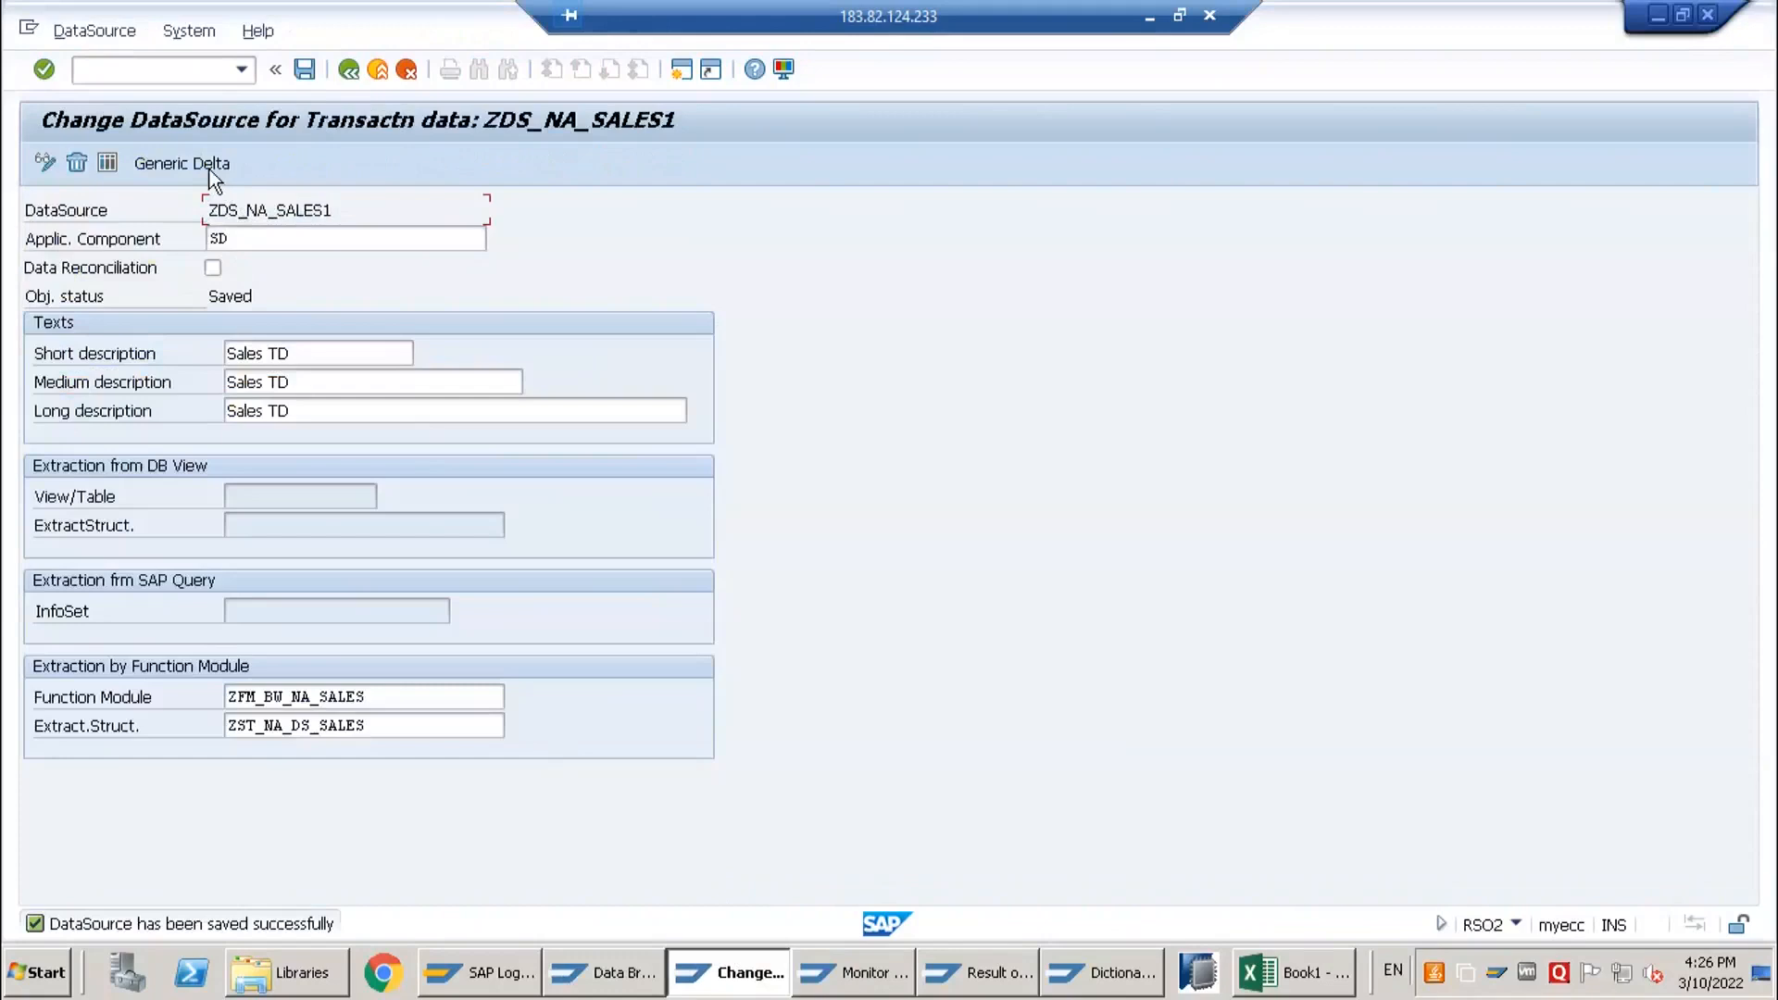
click(209, 169)
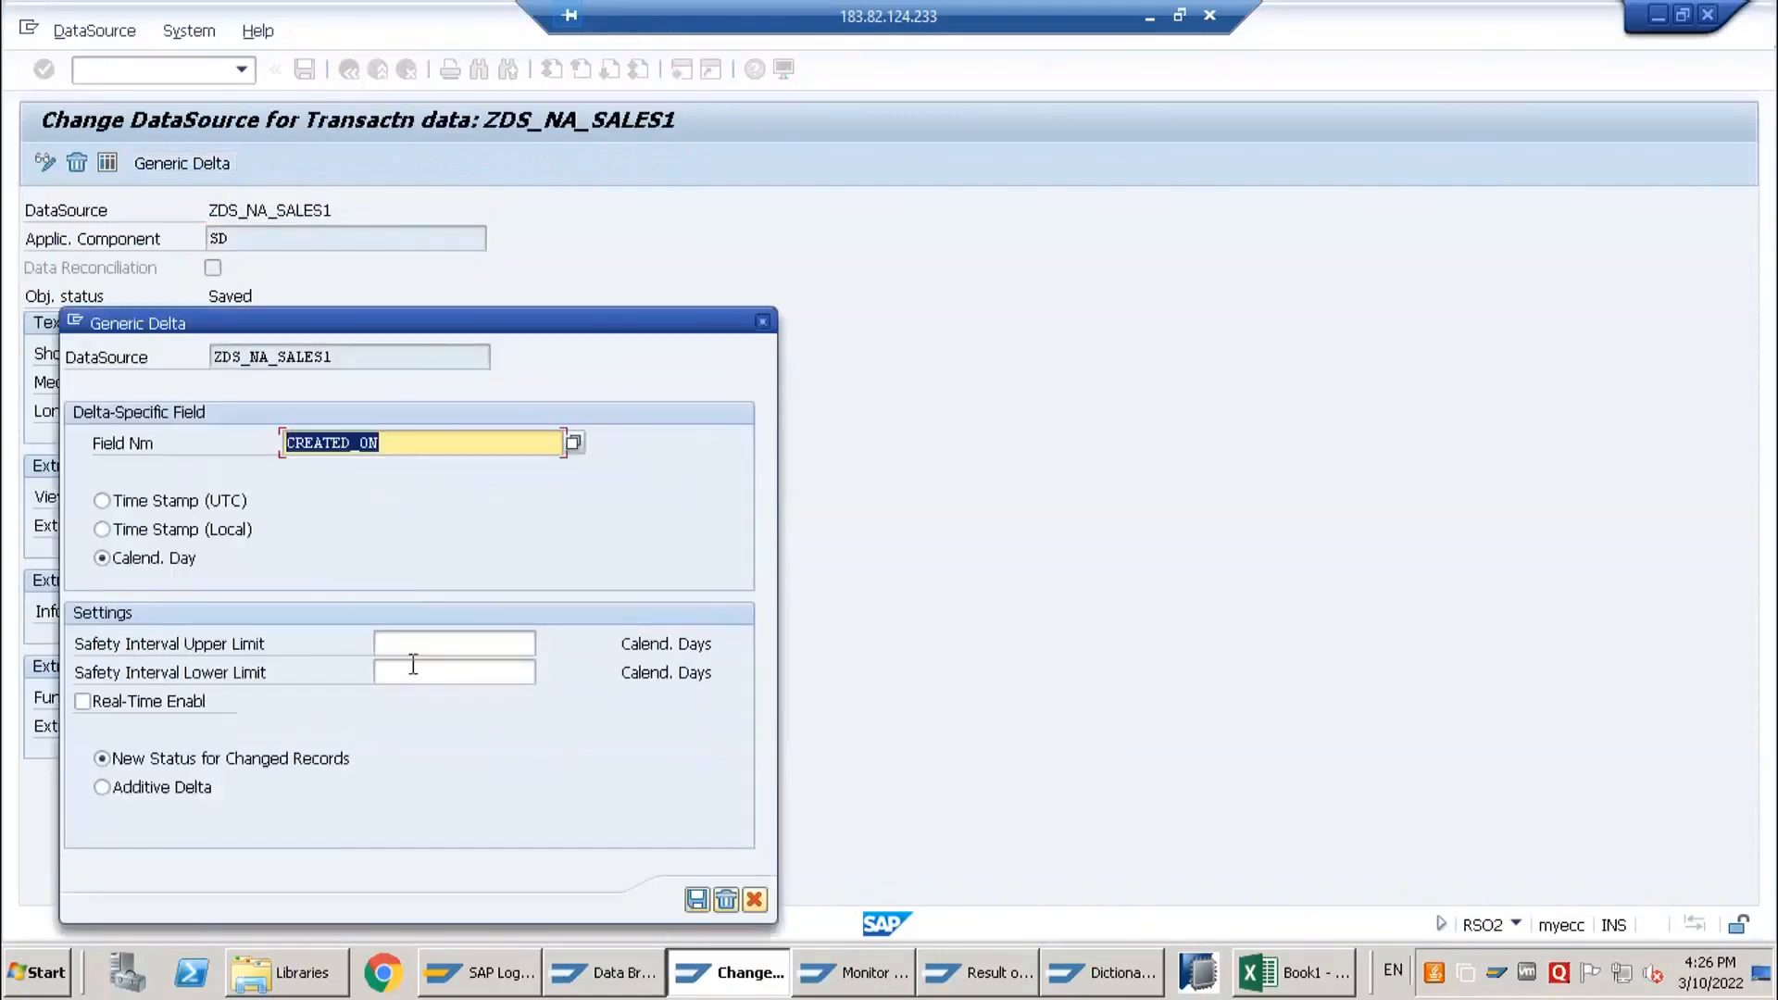
click(413, 673)
drag(416, 322, 515, 232)
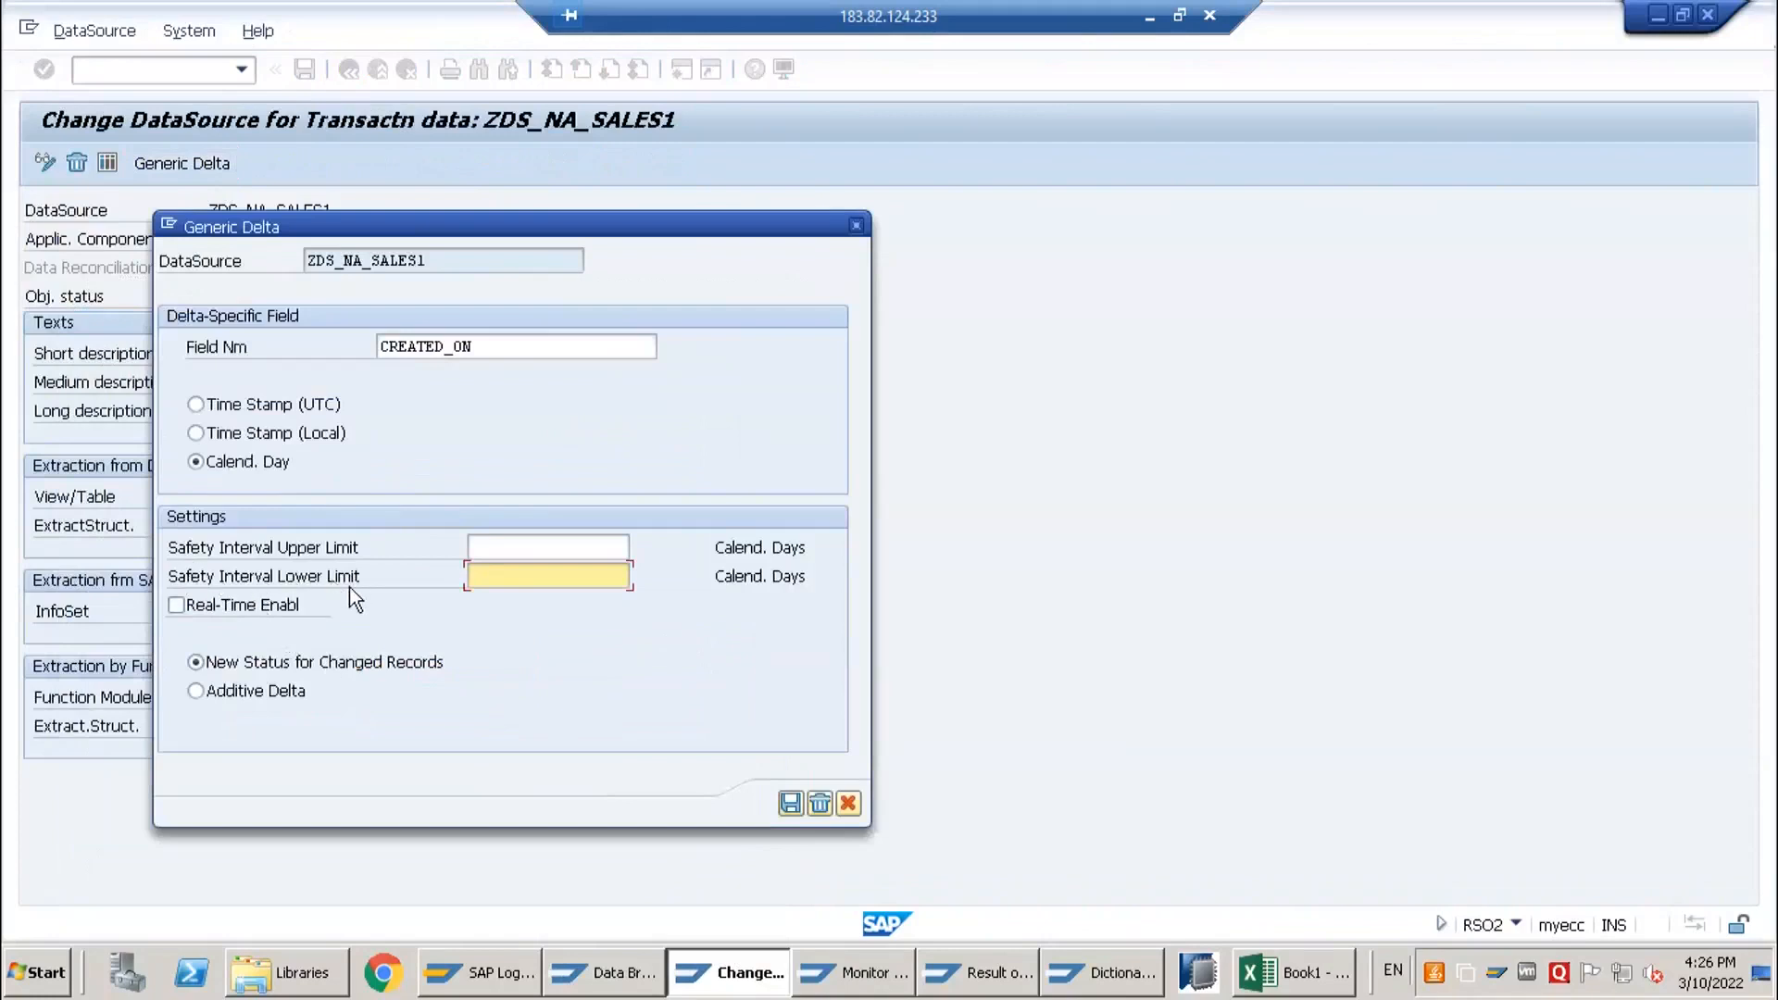
drag(420, 159, 439, 141)
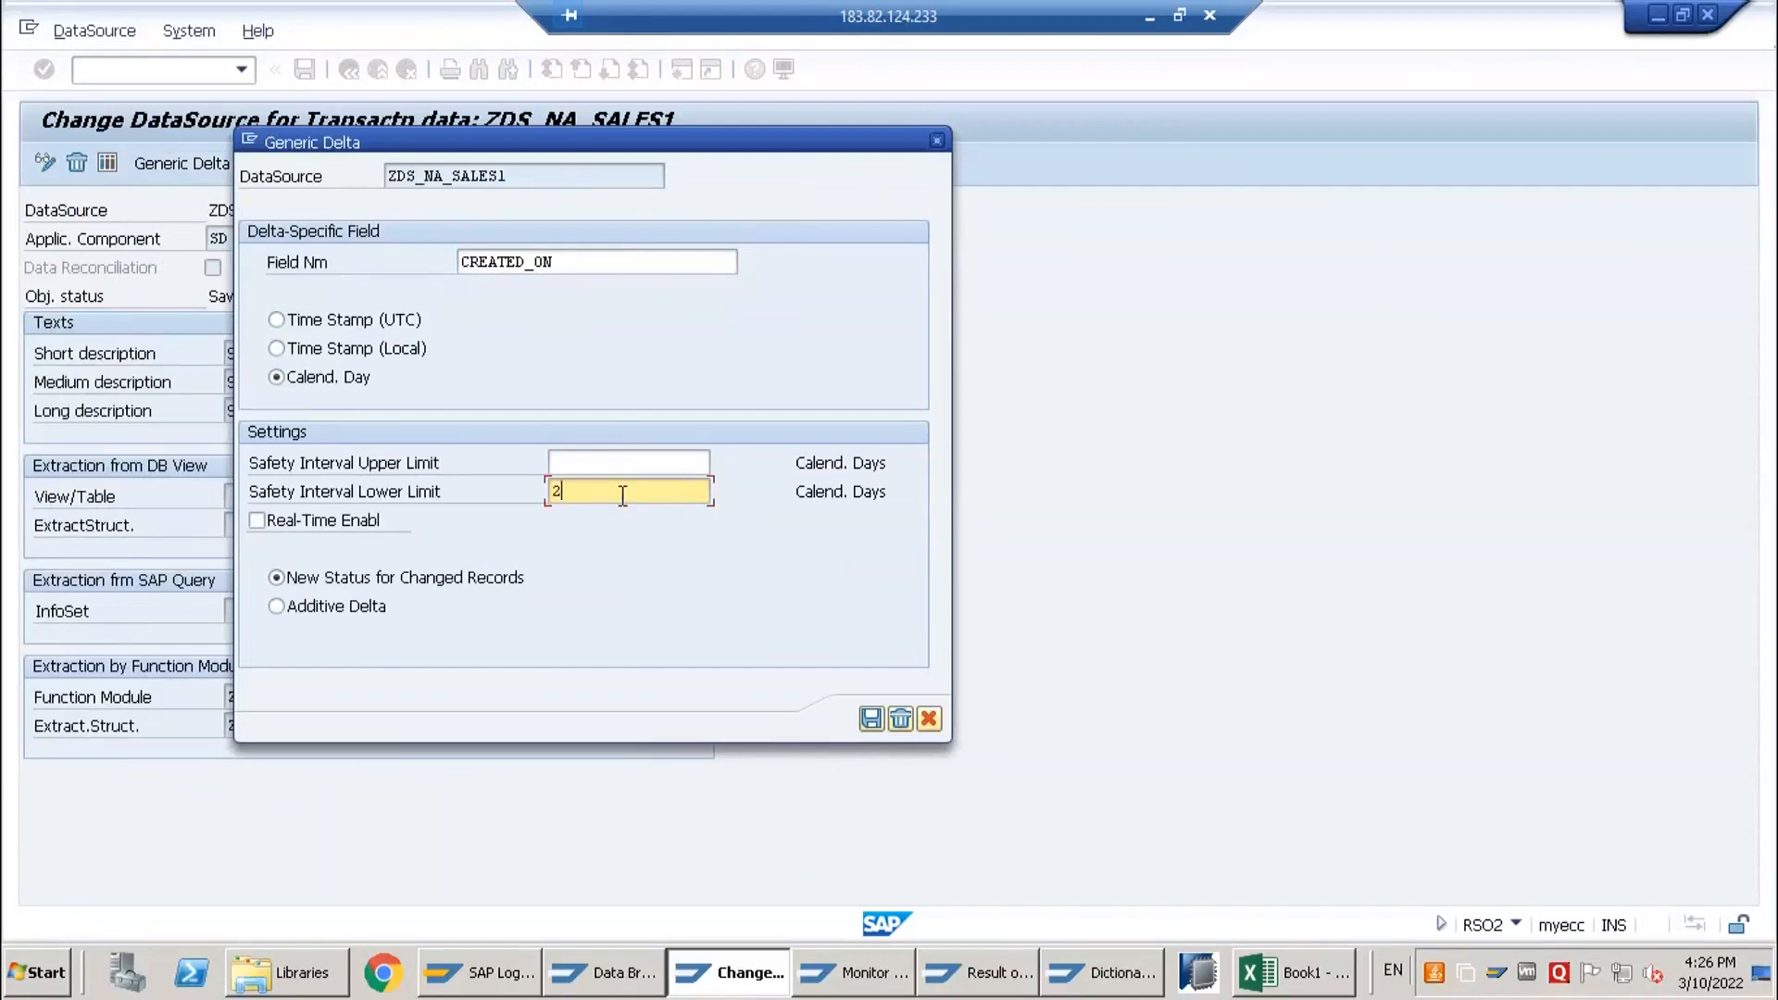
click(862, 721)
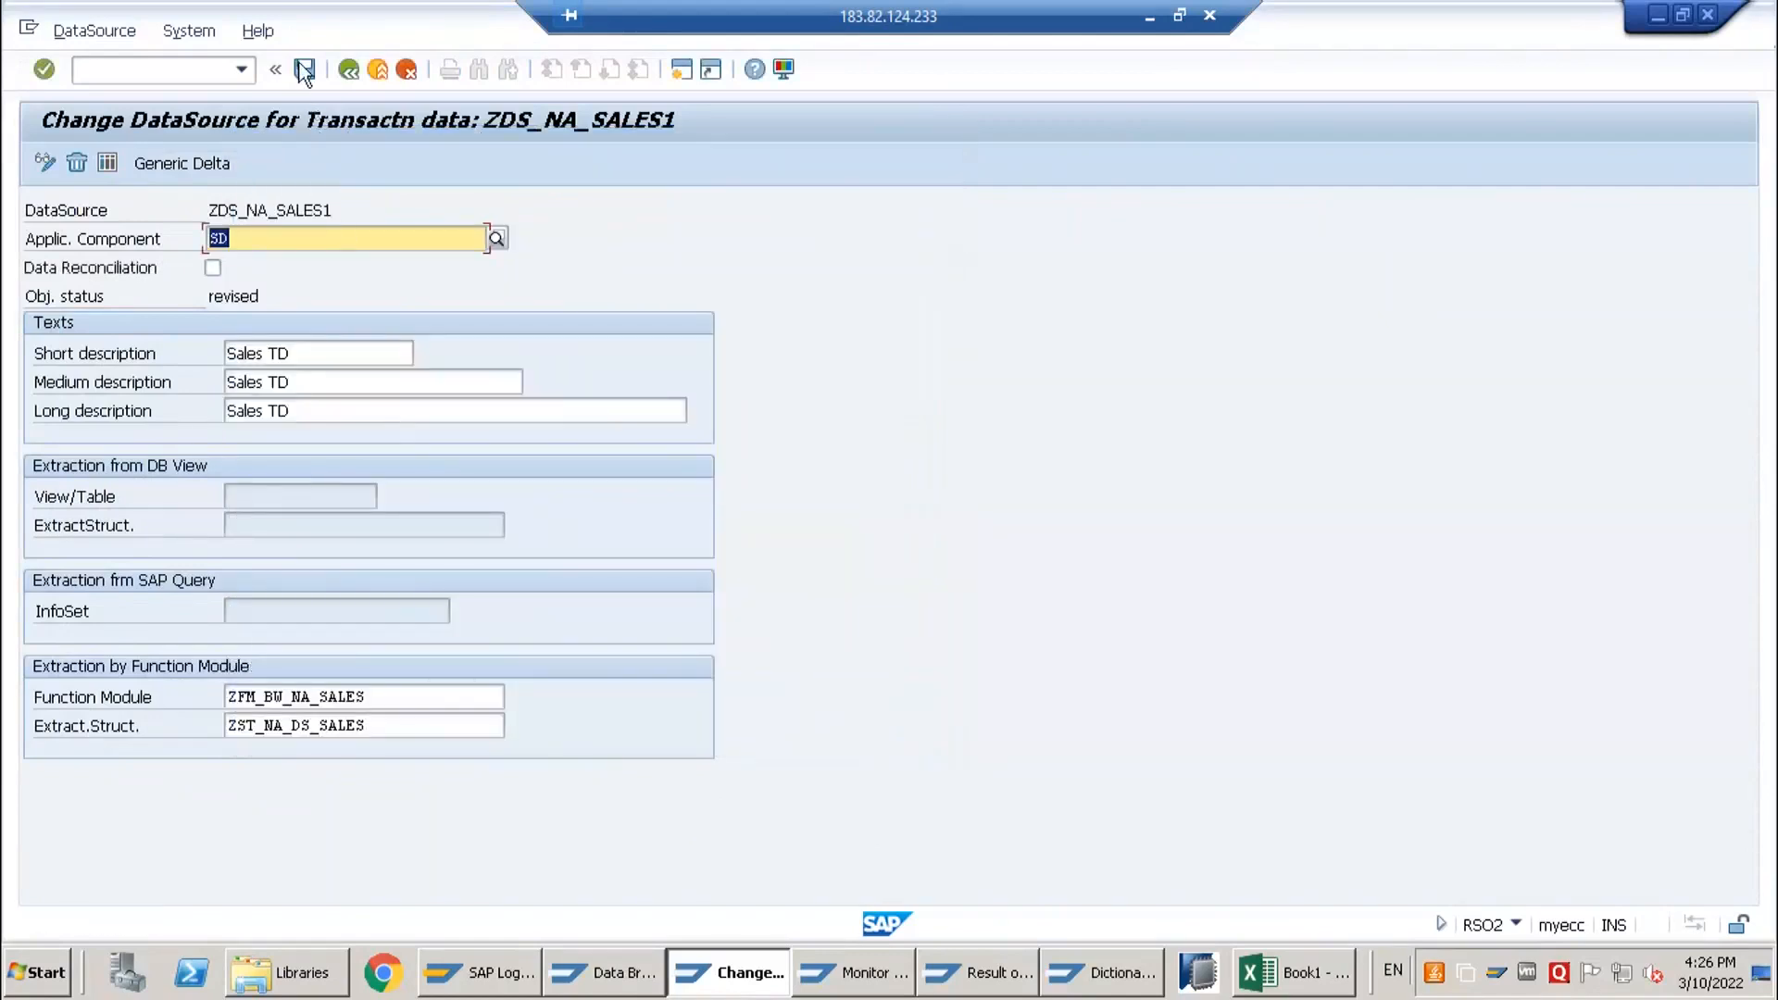
click(303, 70)
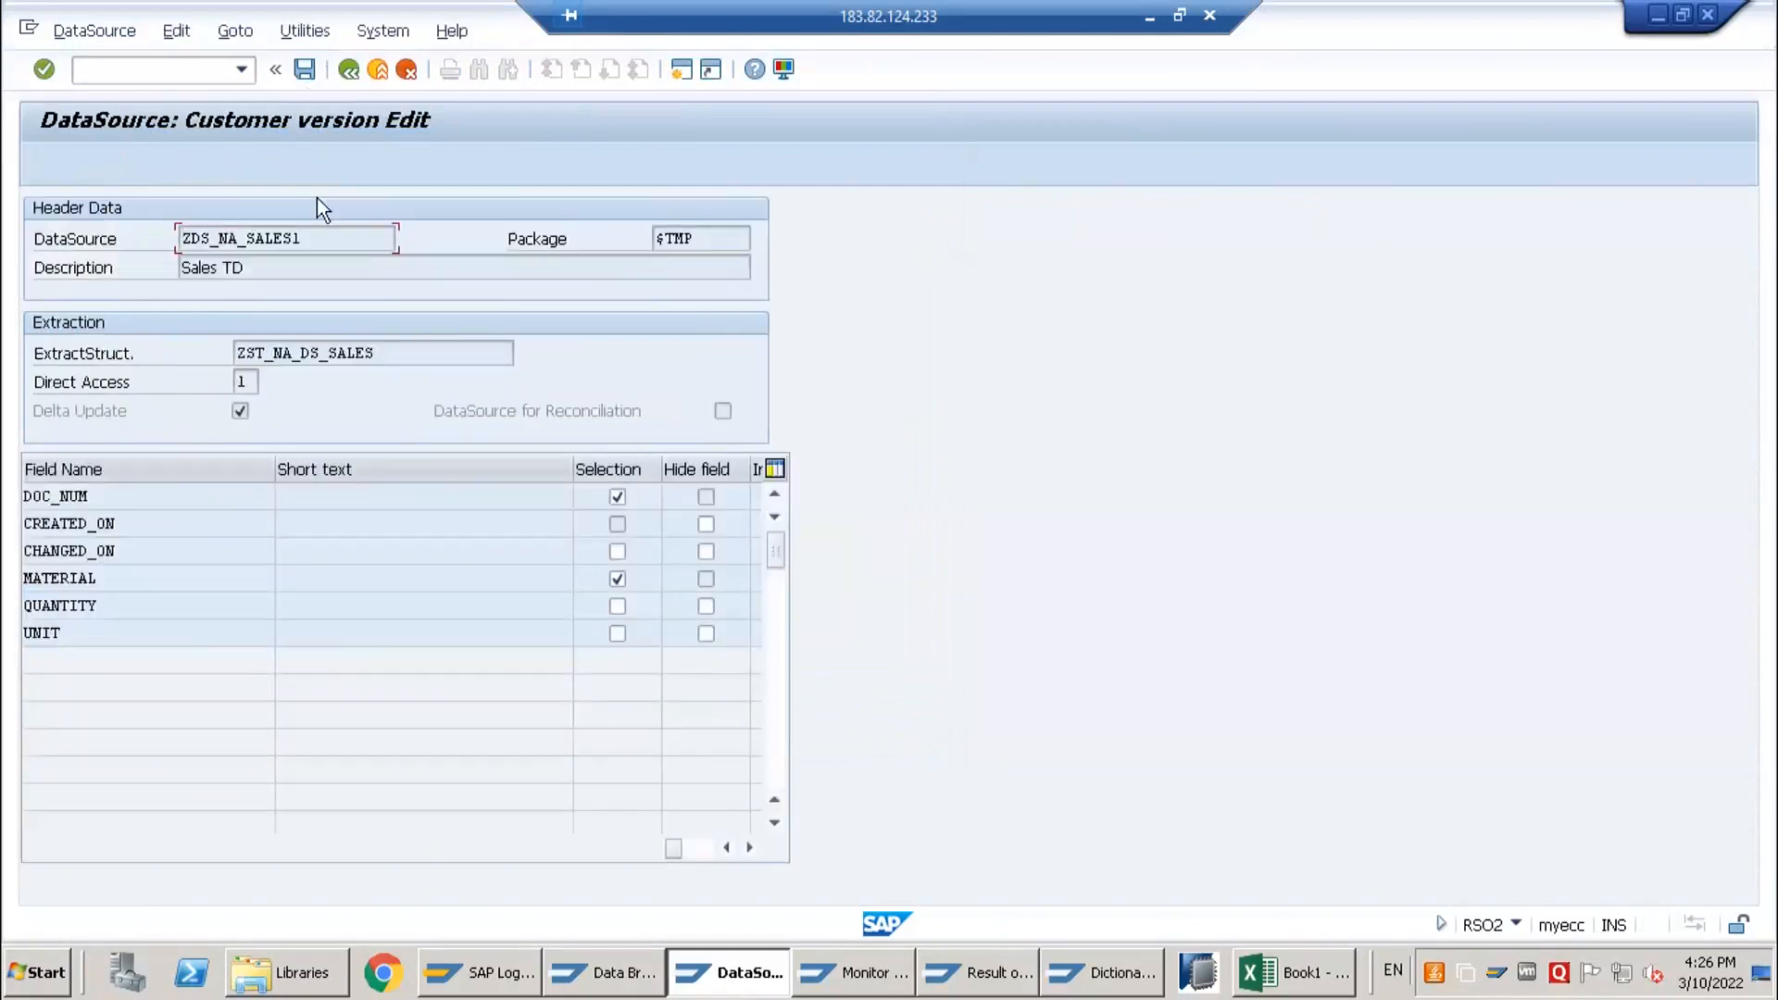
click(349, 69)
- Start the delta InfoPackage load for ZDS_NA_SALES1 from the scheduler and open its monitor
click(880, 974)
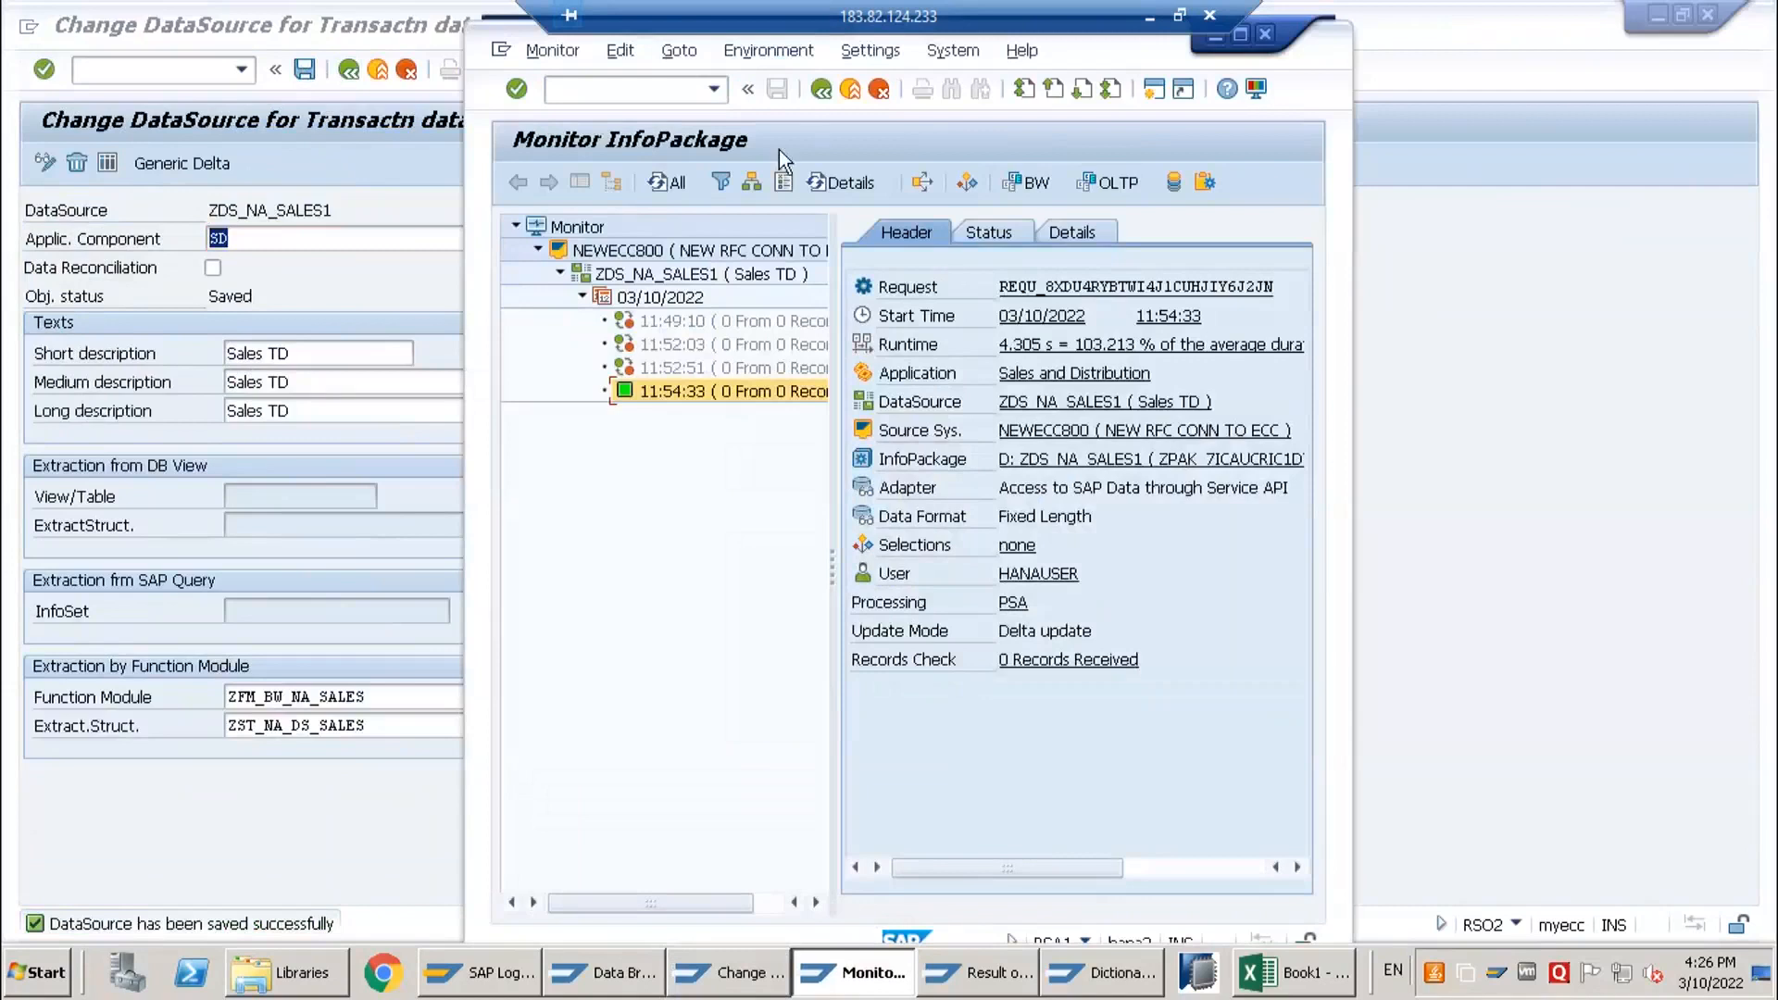
click(820, 90)
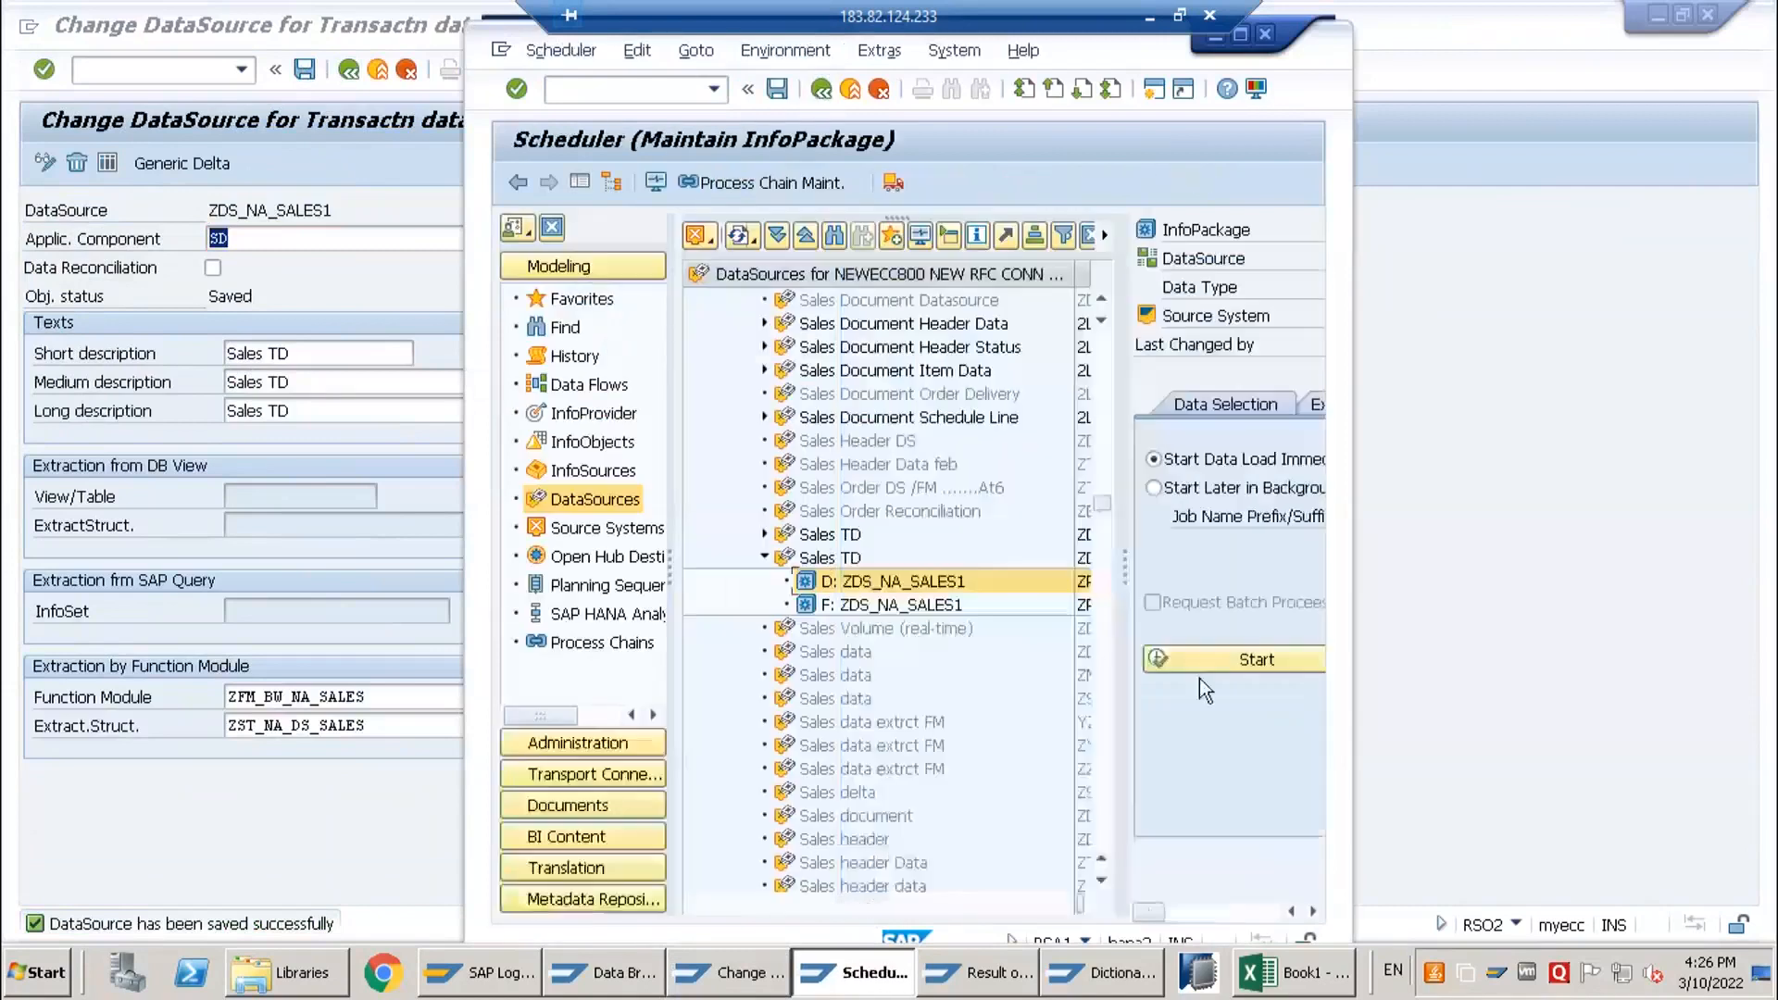
click(1218, 659)
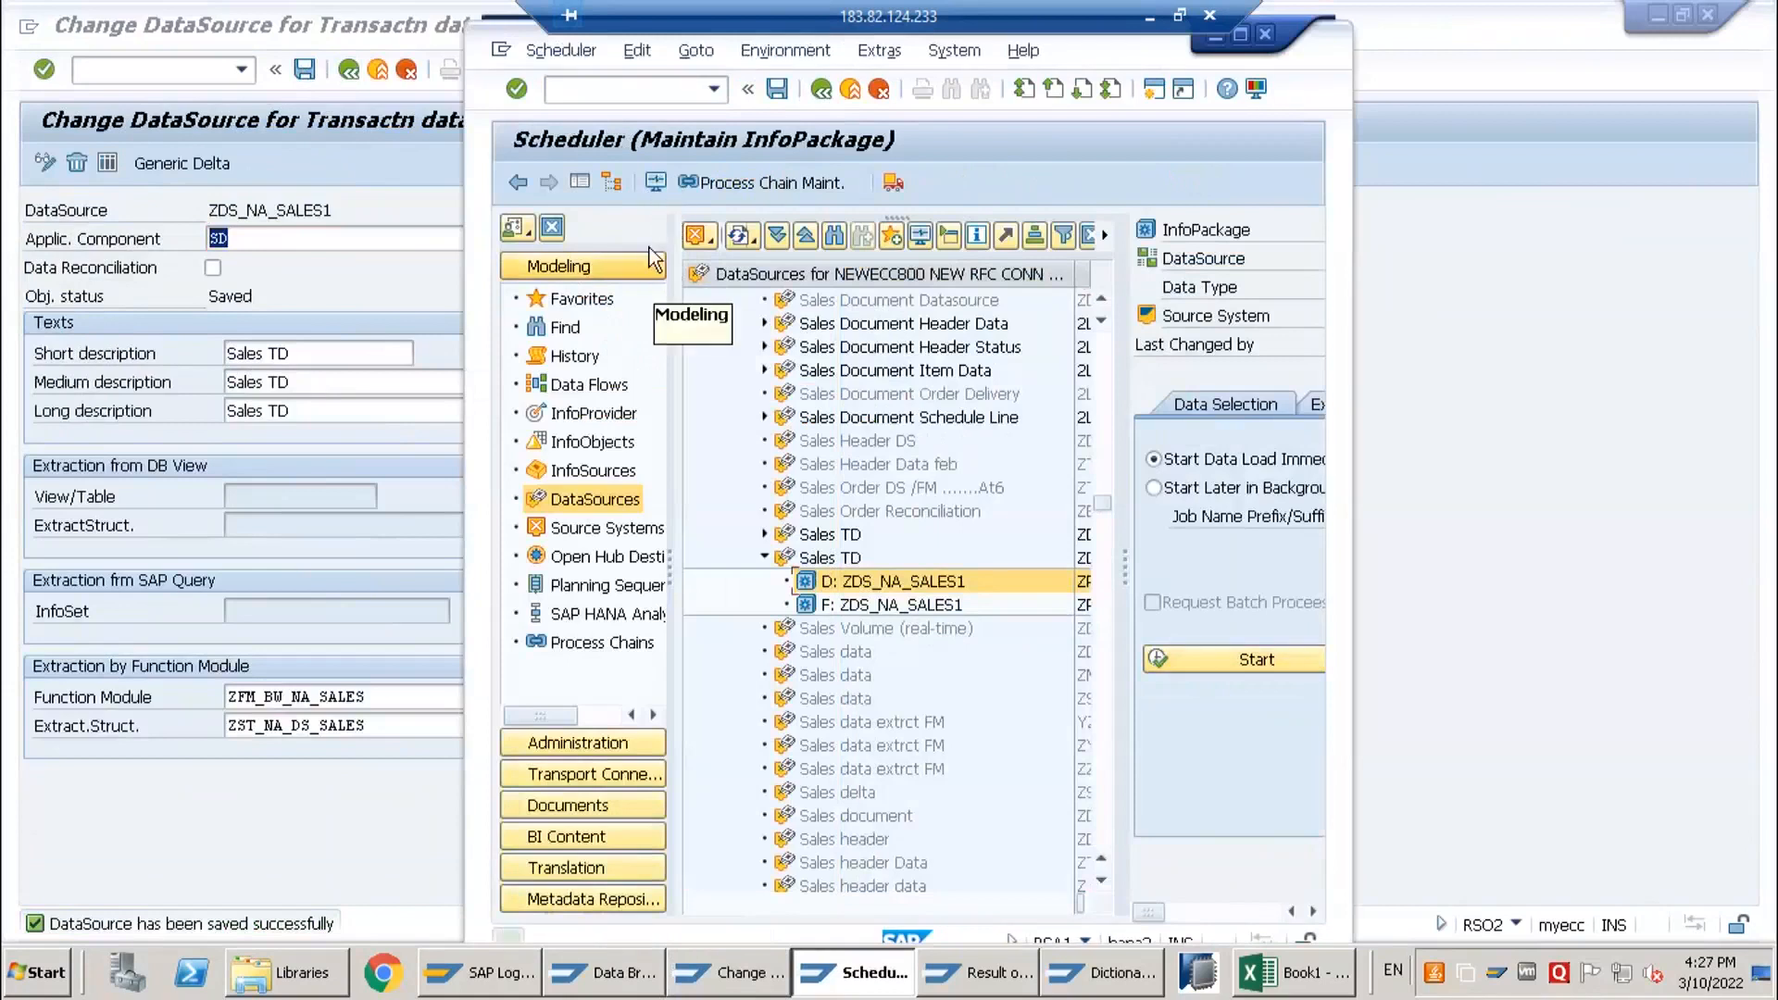
click(656, 183)
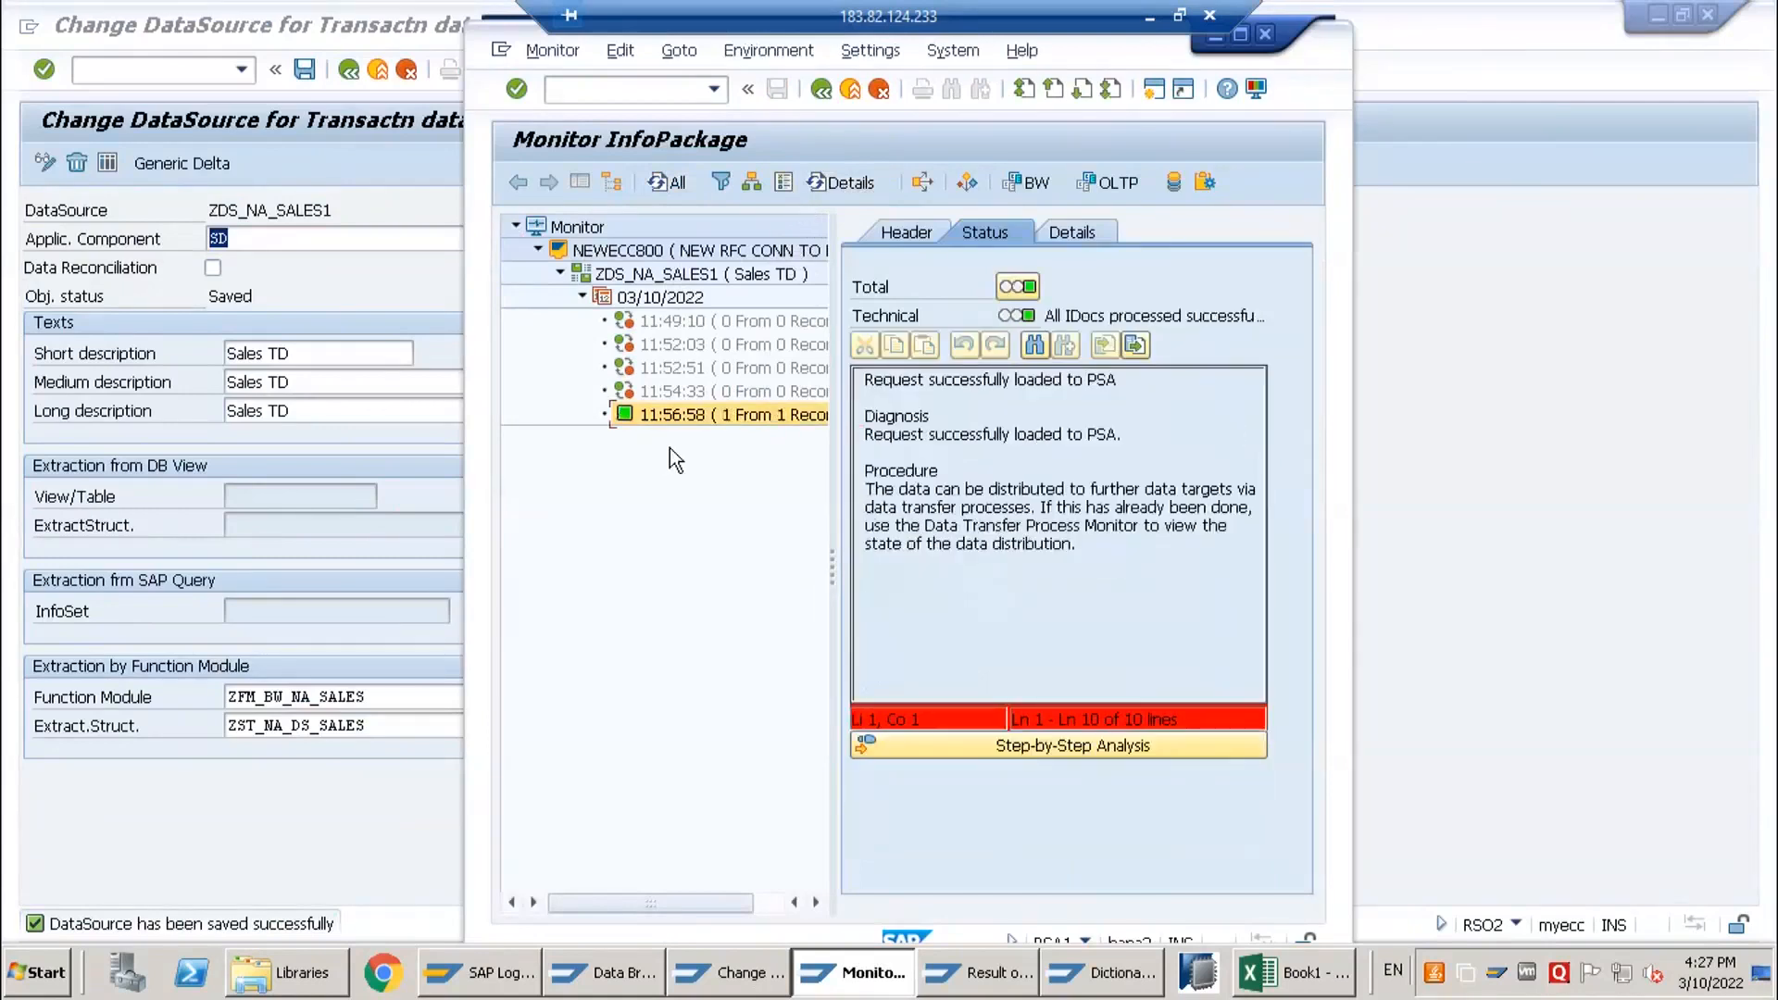
- Display the PSA data of the new delta request and check the created-on date of its record
click(1174, 183)
click(800, 891)
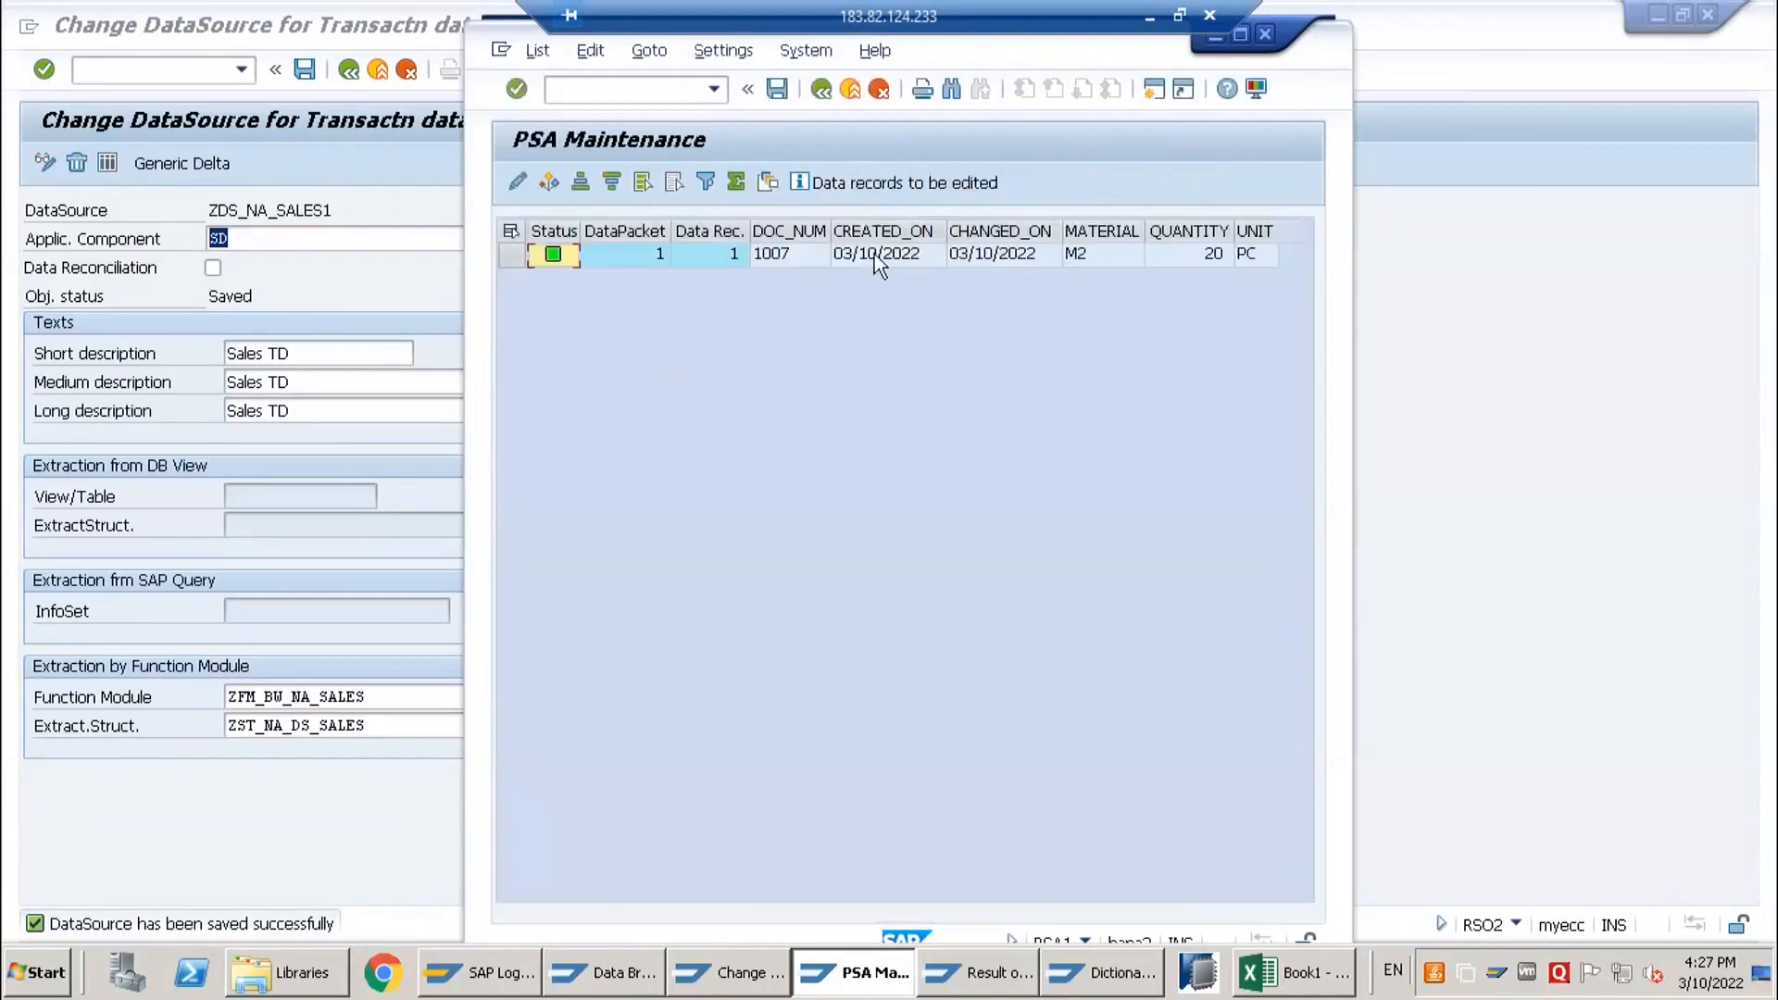
click(874, 259)
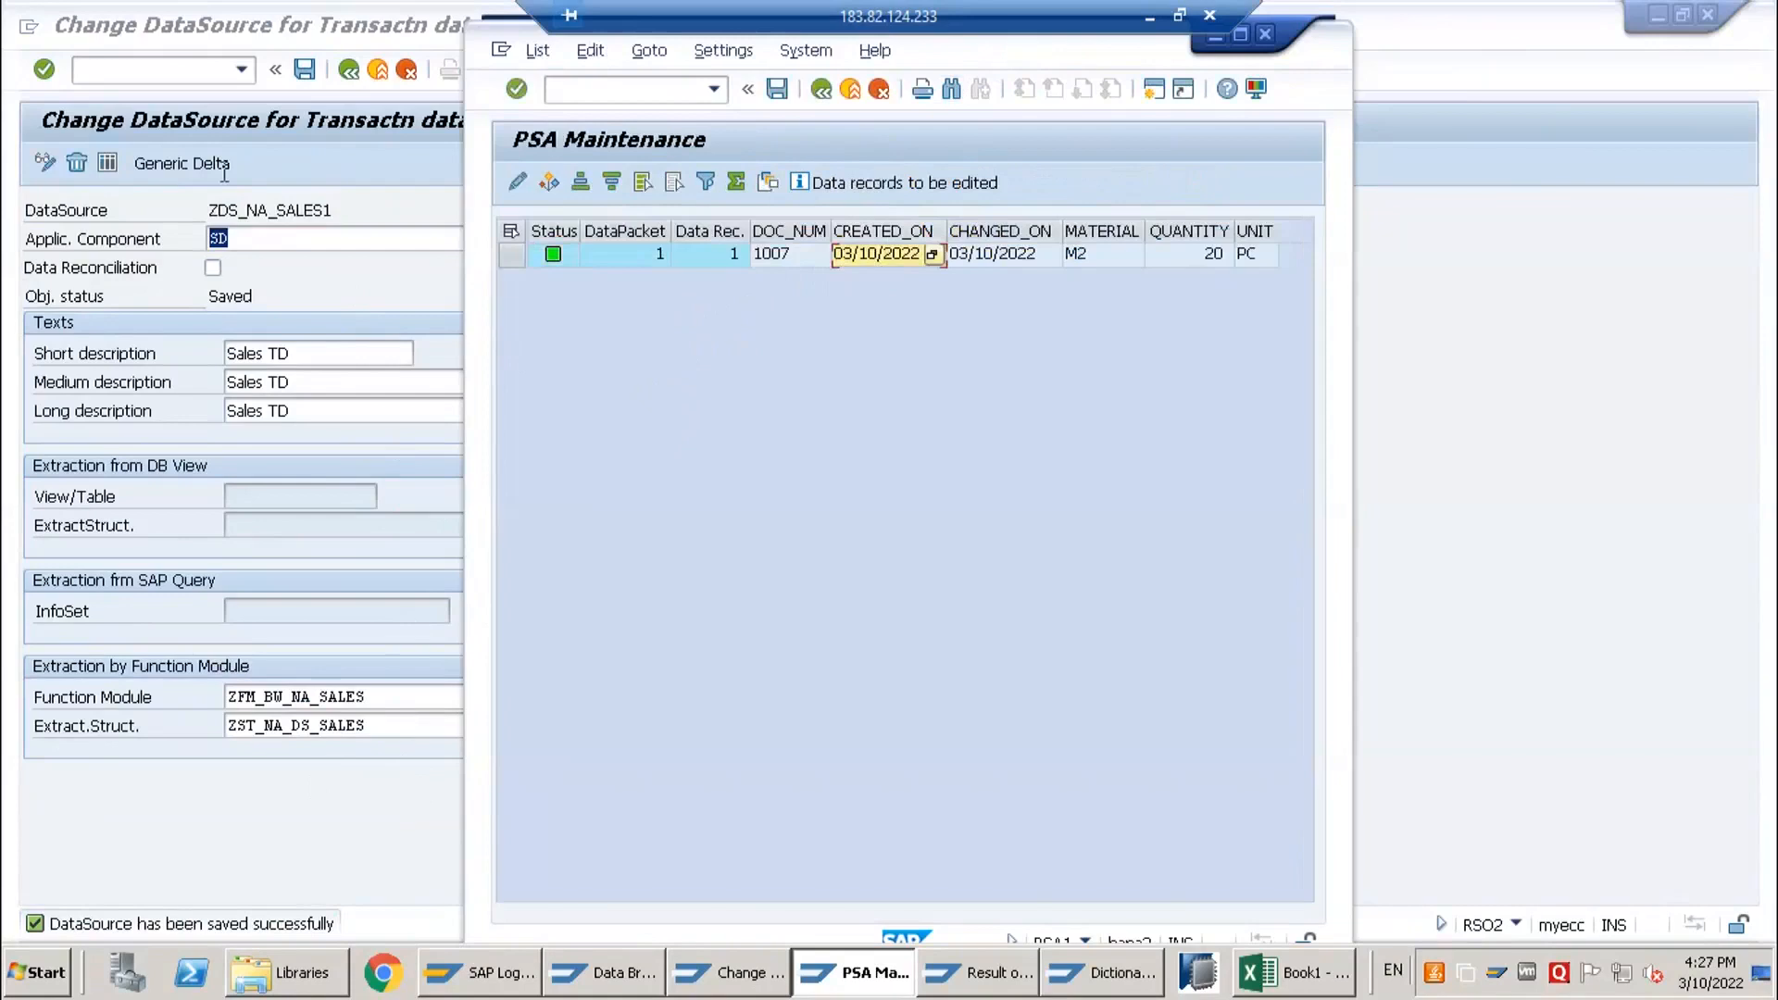
- Open the generic delta settings of ZDS_NA_SALES1 and review the safety interval lower limit
click(229, 301)
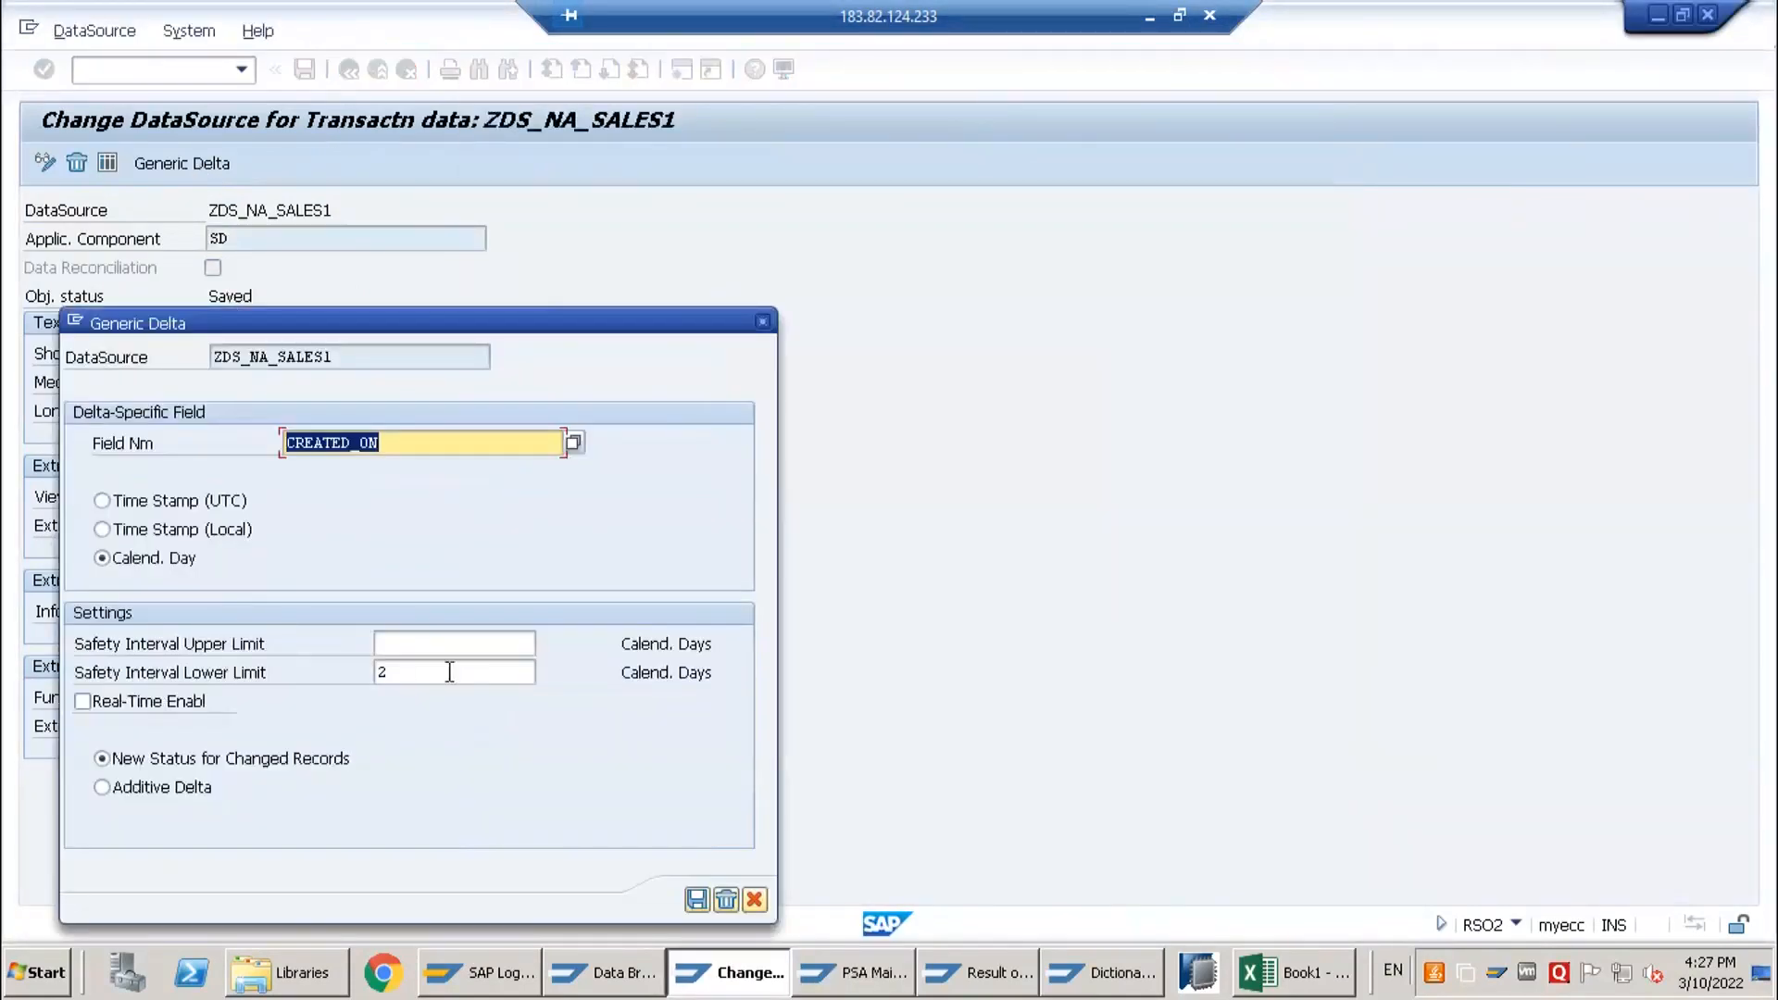
drag(454, 673, 339, 674)
click(406, 674)
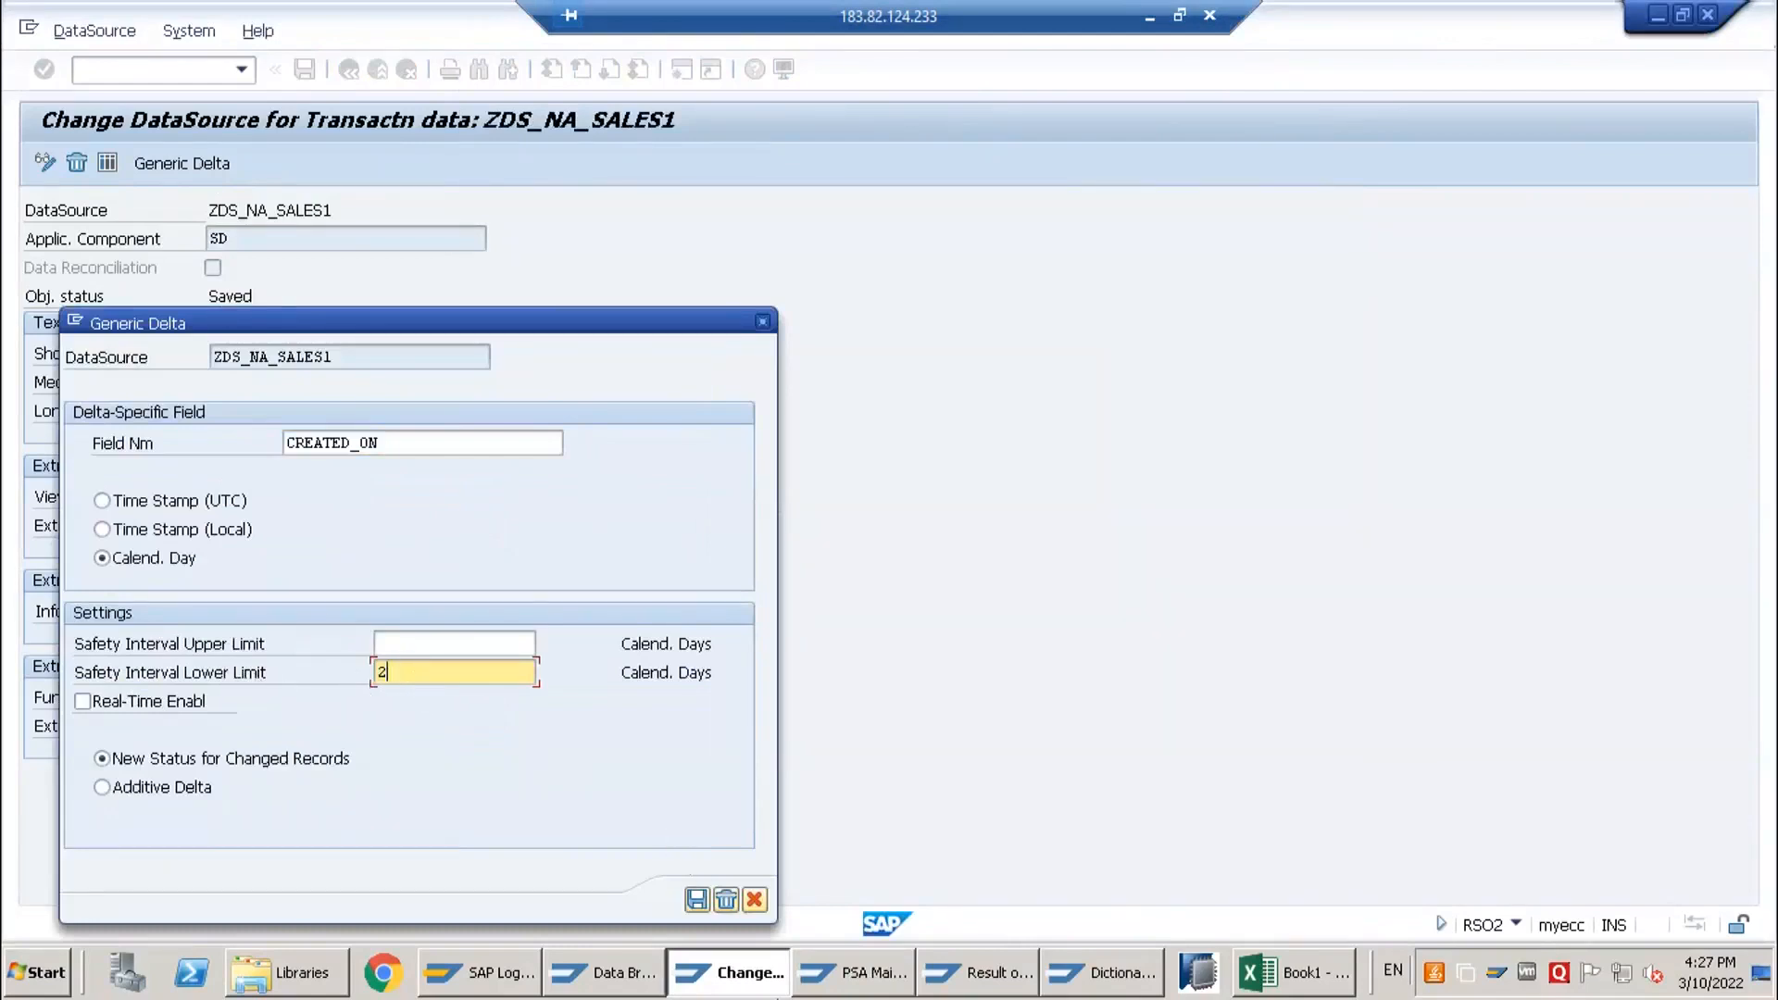
- Display the ROOSGENDLM entry for DataSource ZDS_NA_SALES1 and check the largest value read by delta upload
click(1089, 988)
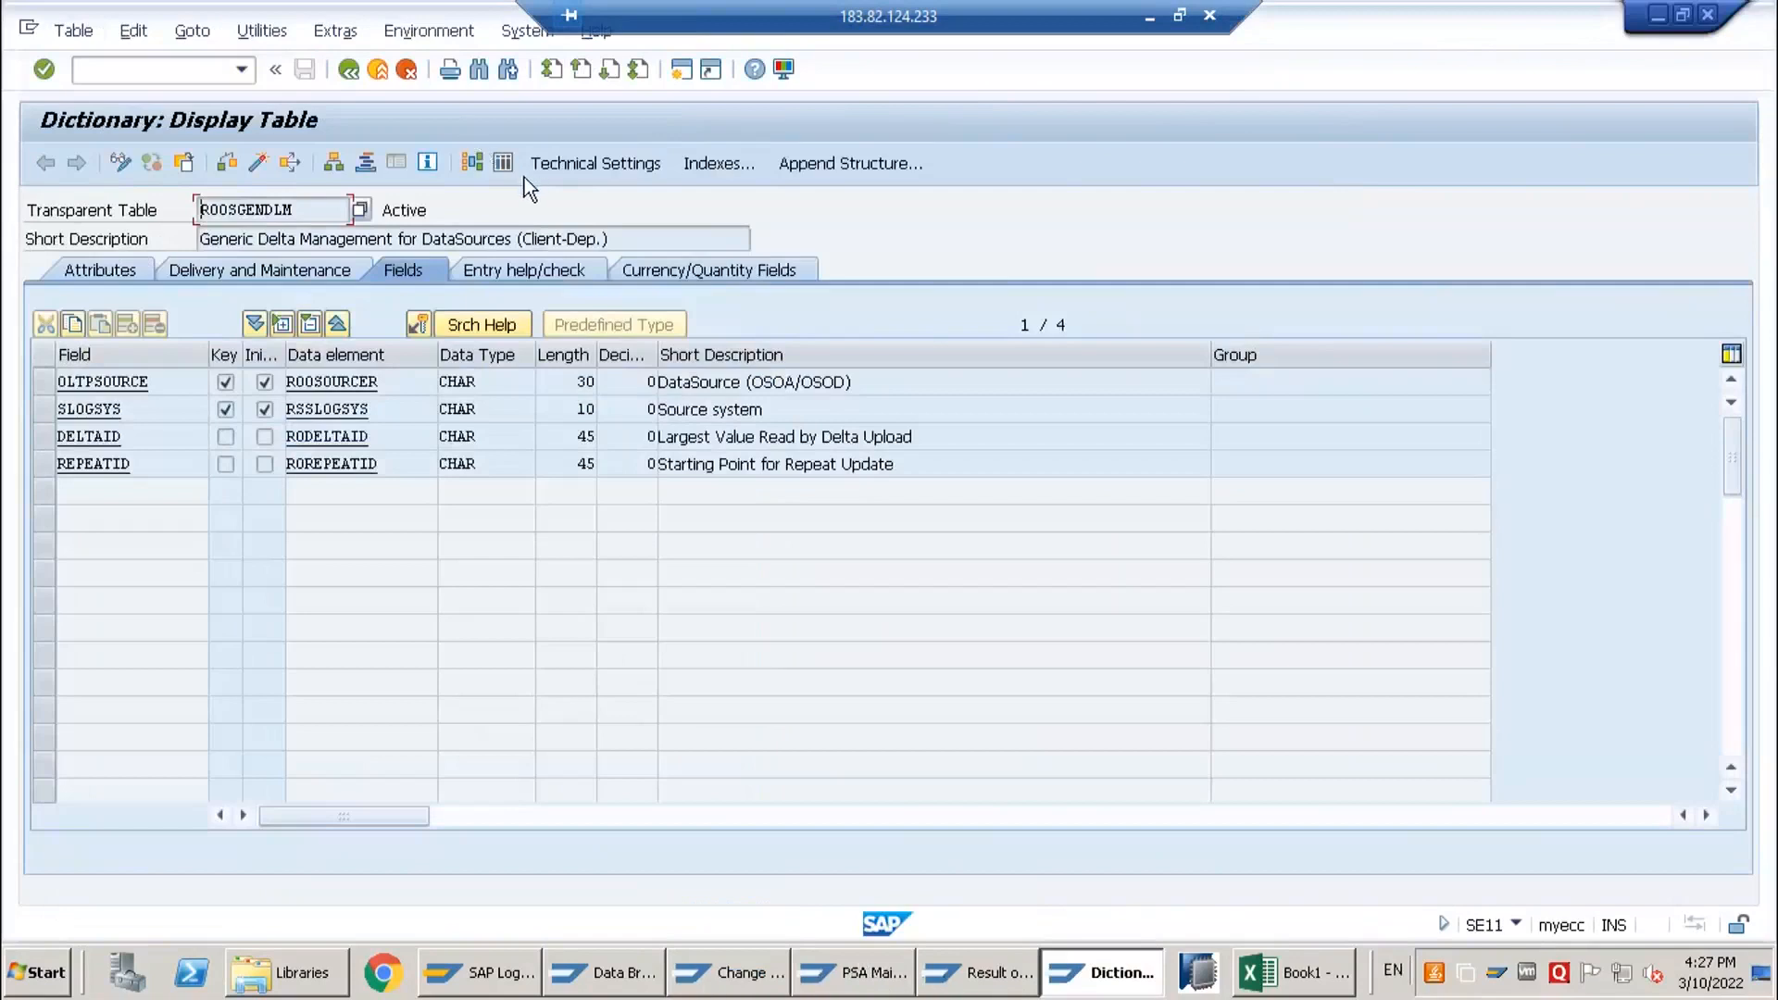
click(503, 163)
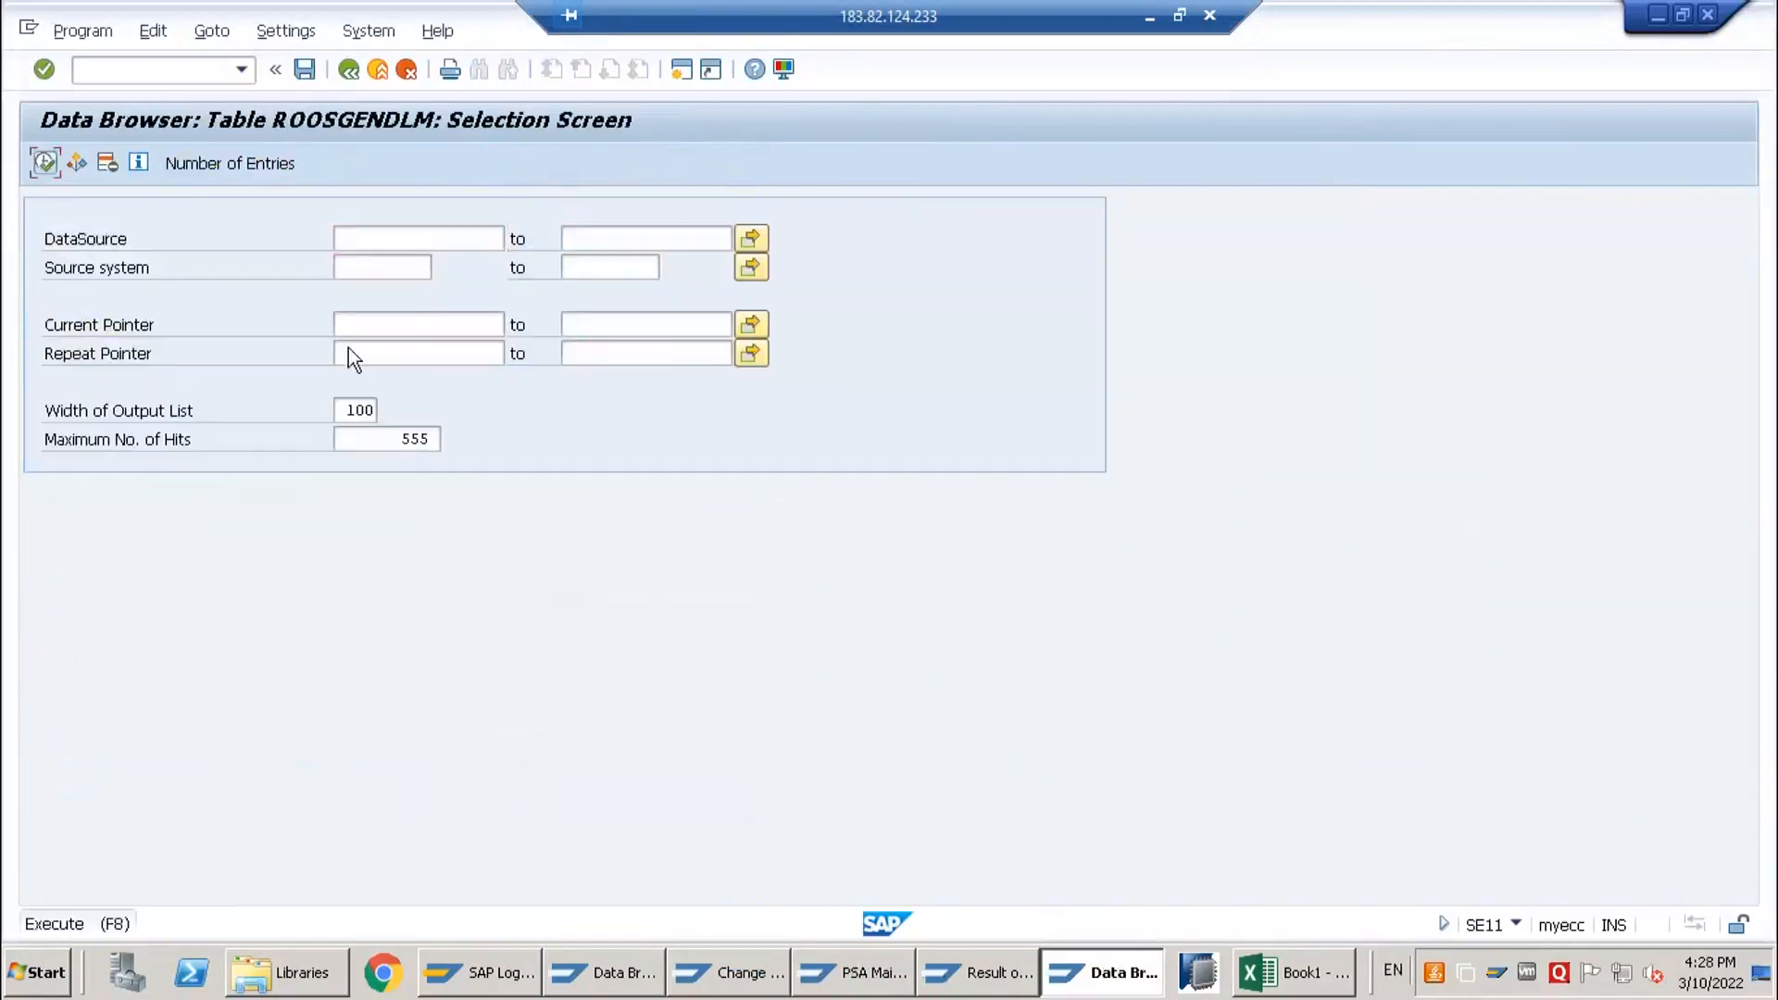
key(F8)
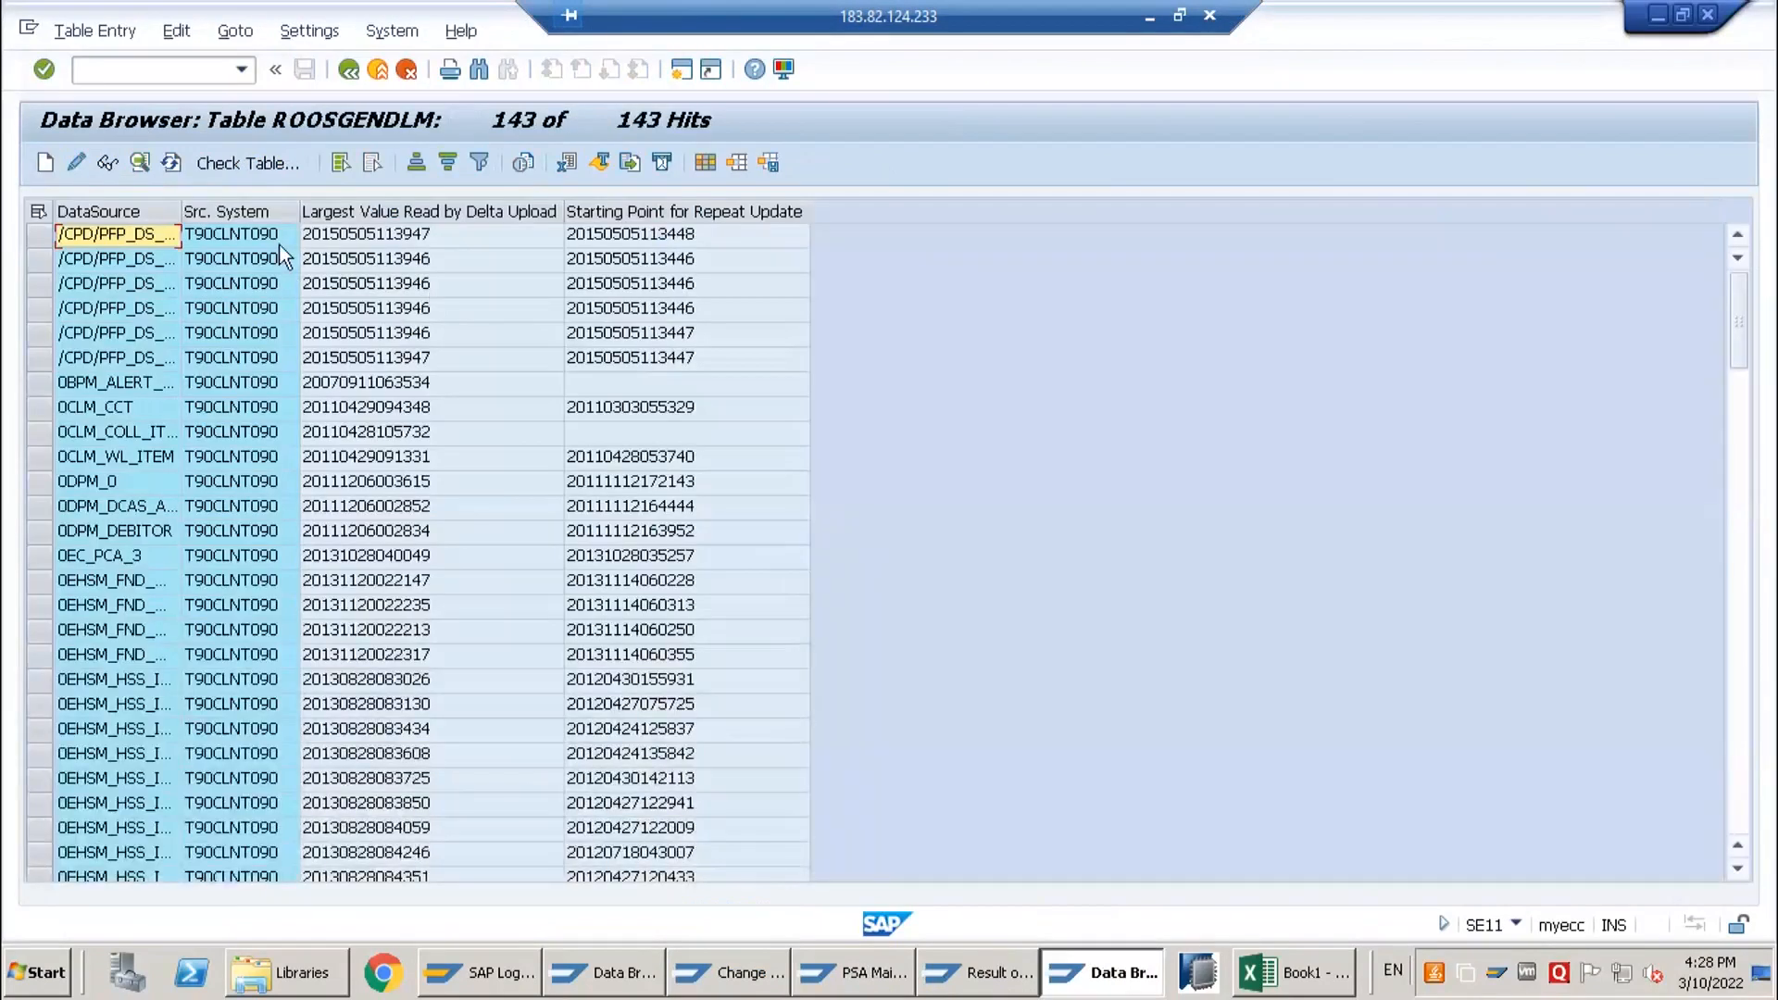
key(F3)
key(BackSpace)
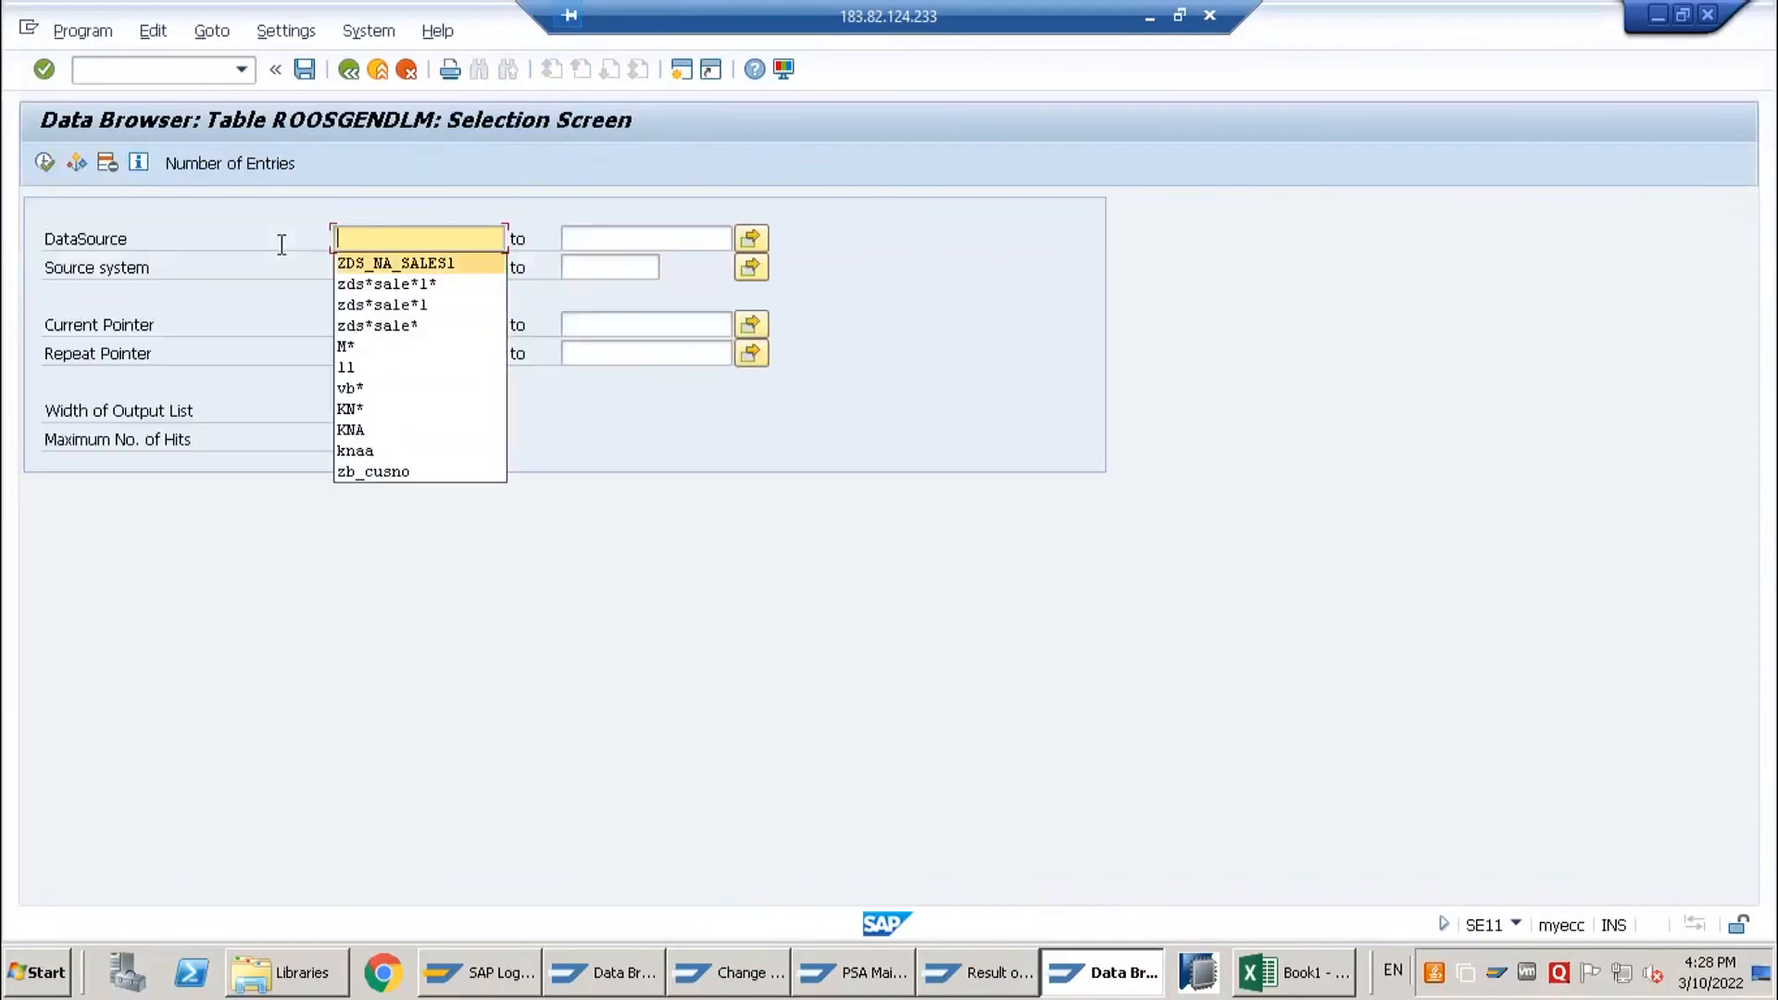
key(Return)
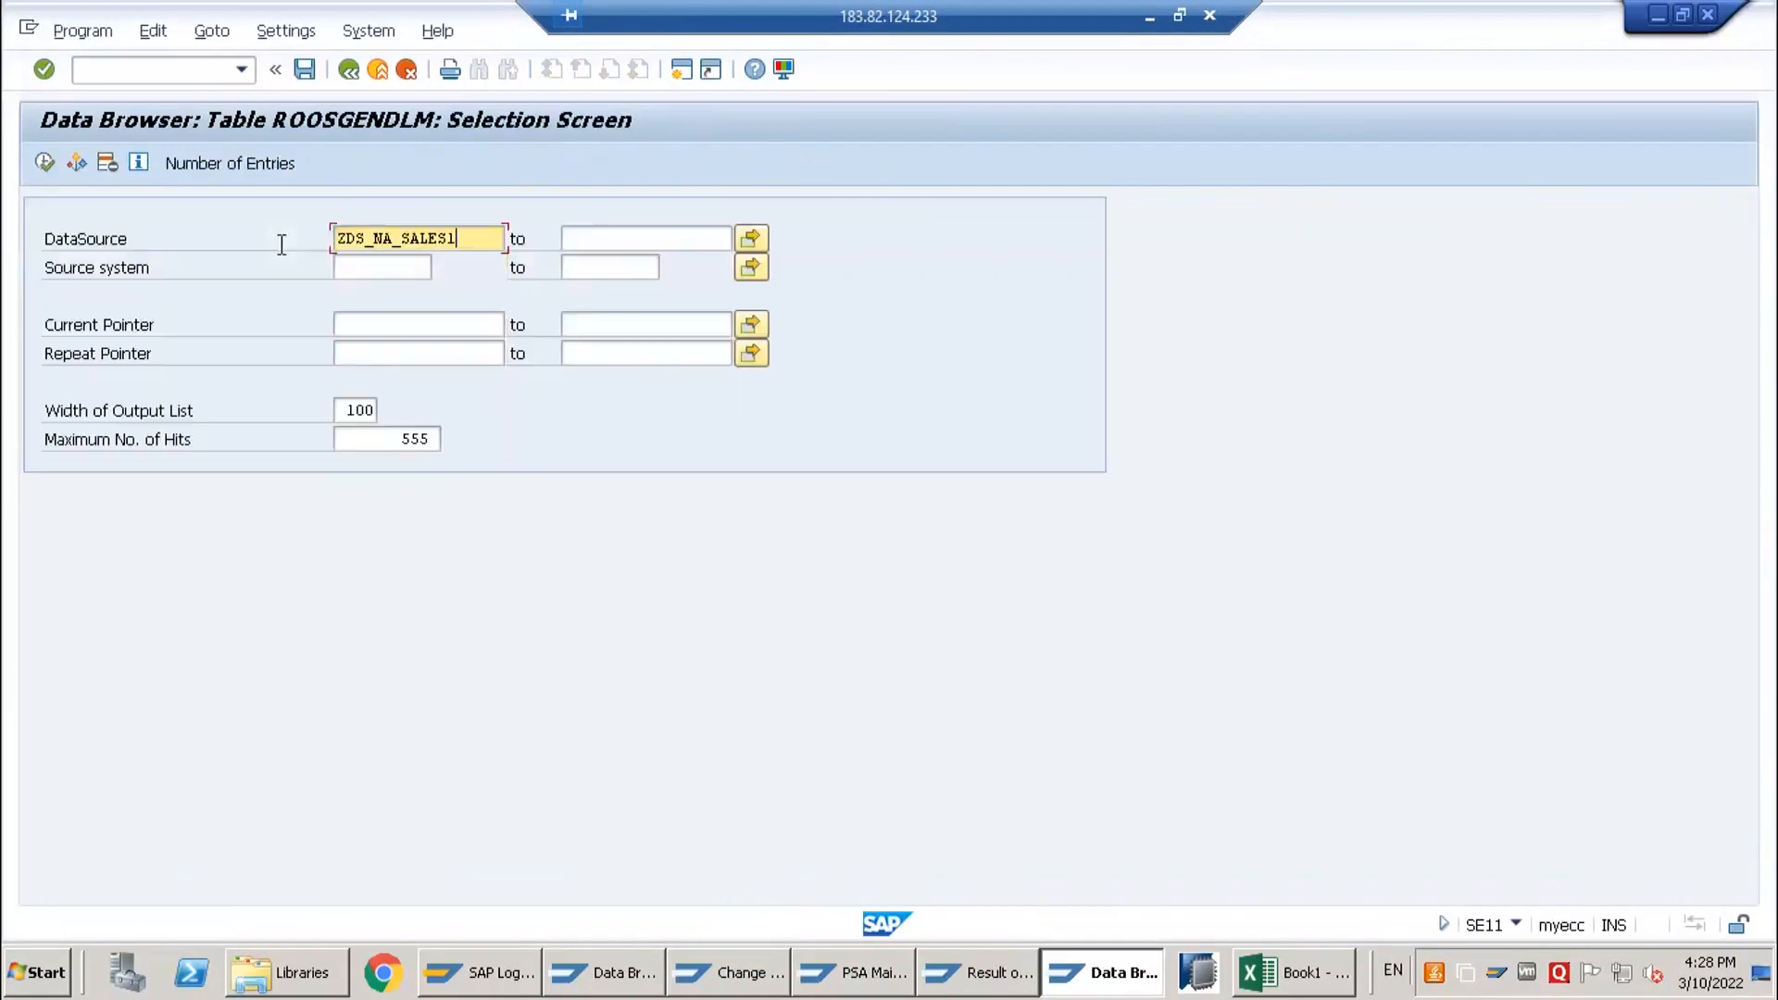
click(48, 162)
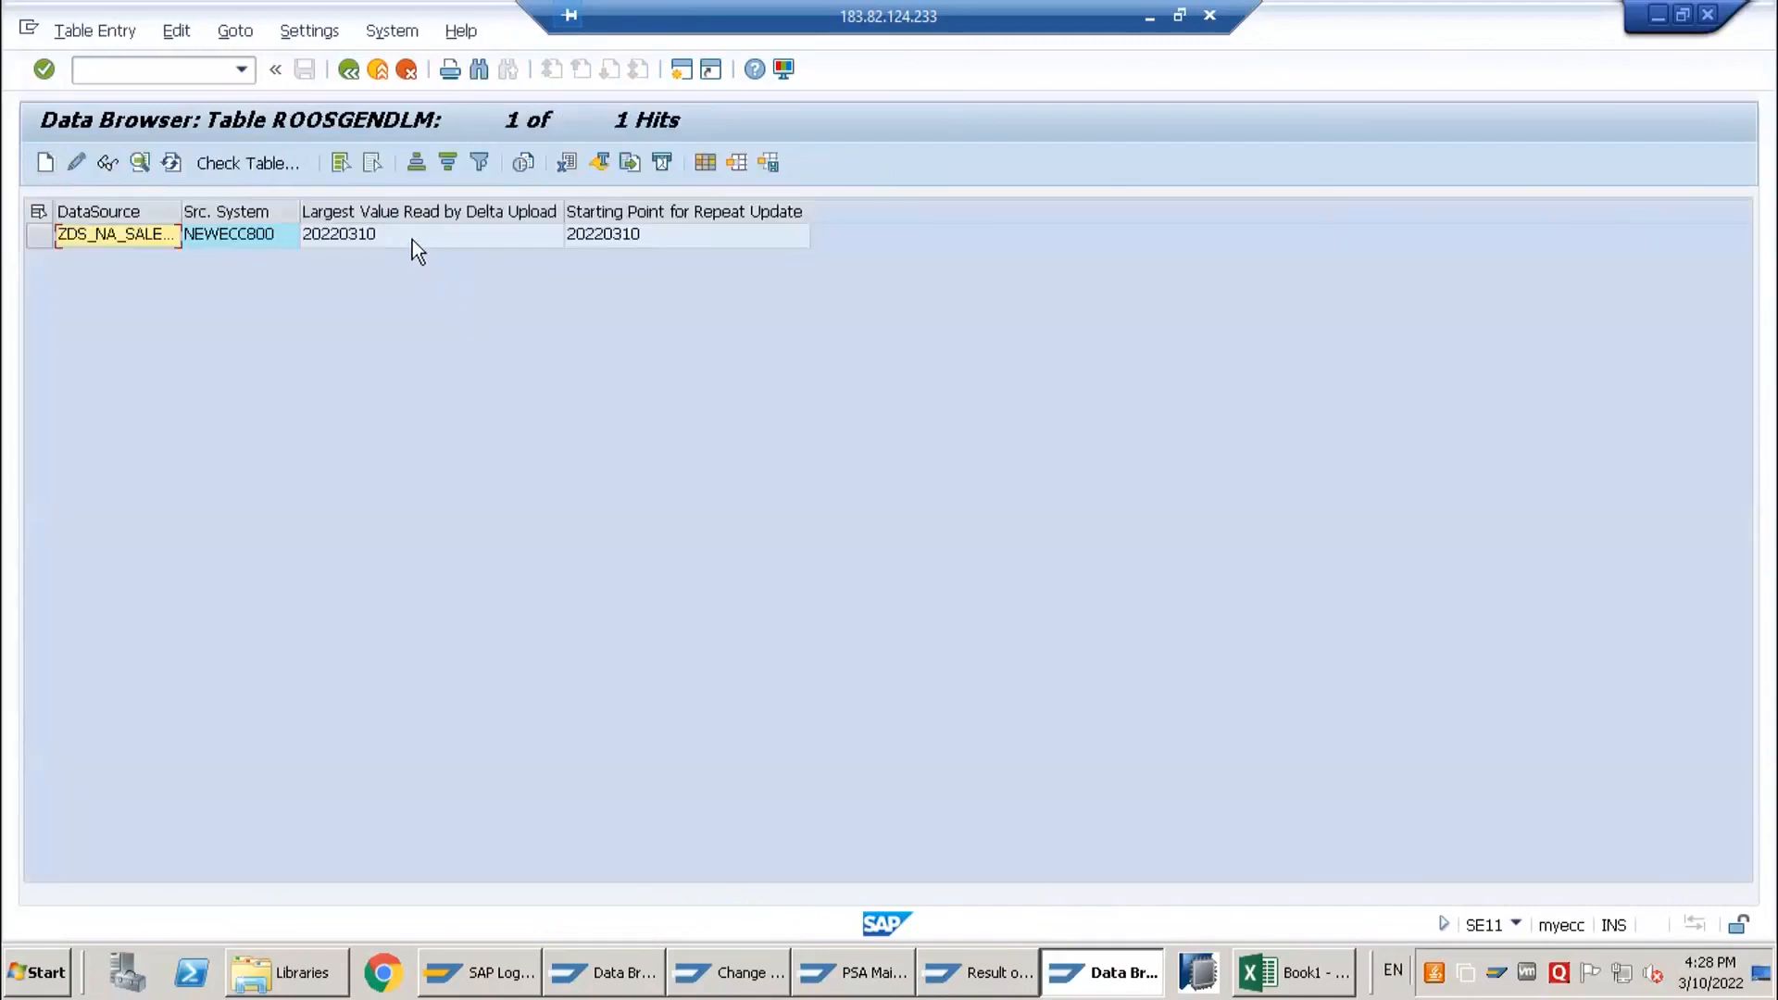
click(414, 239)
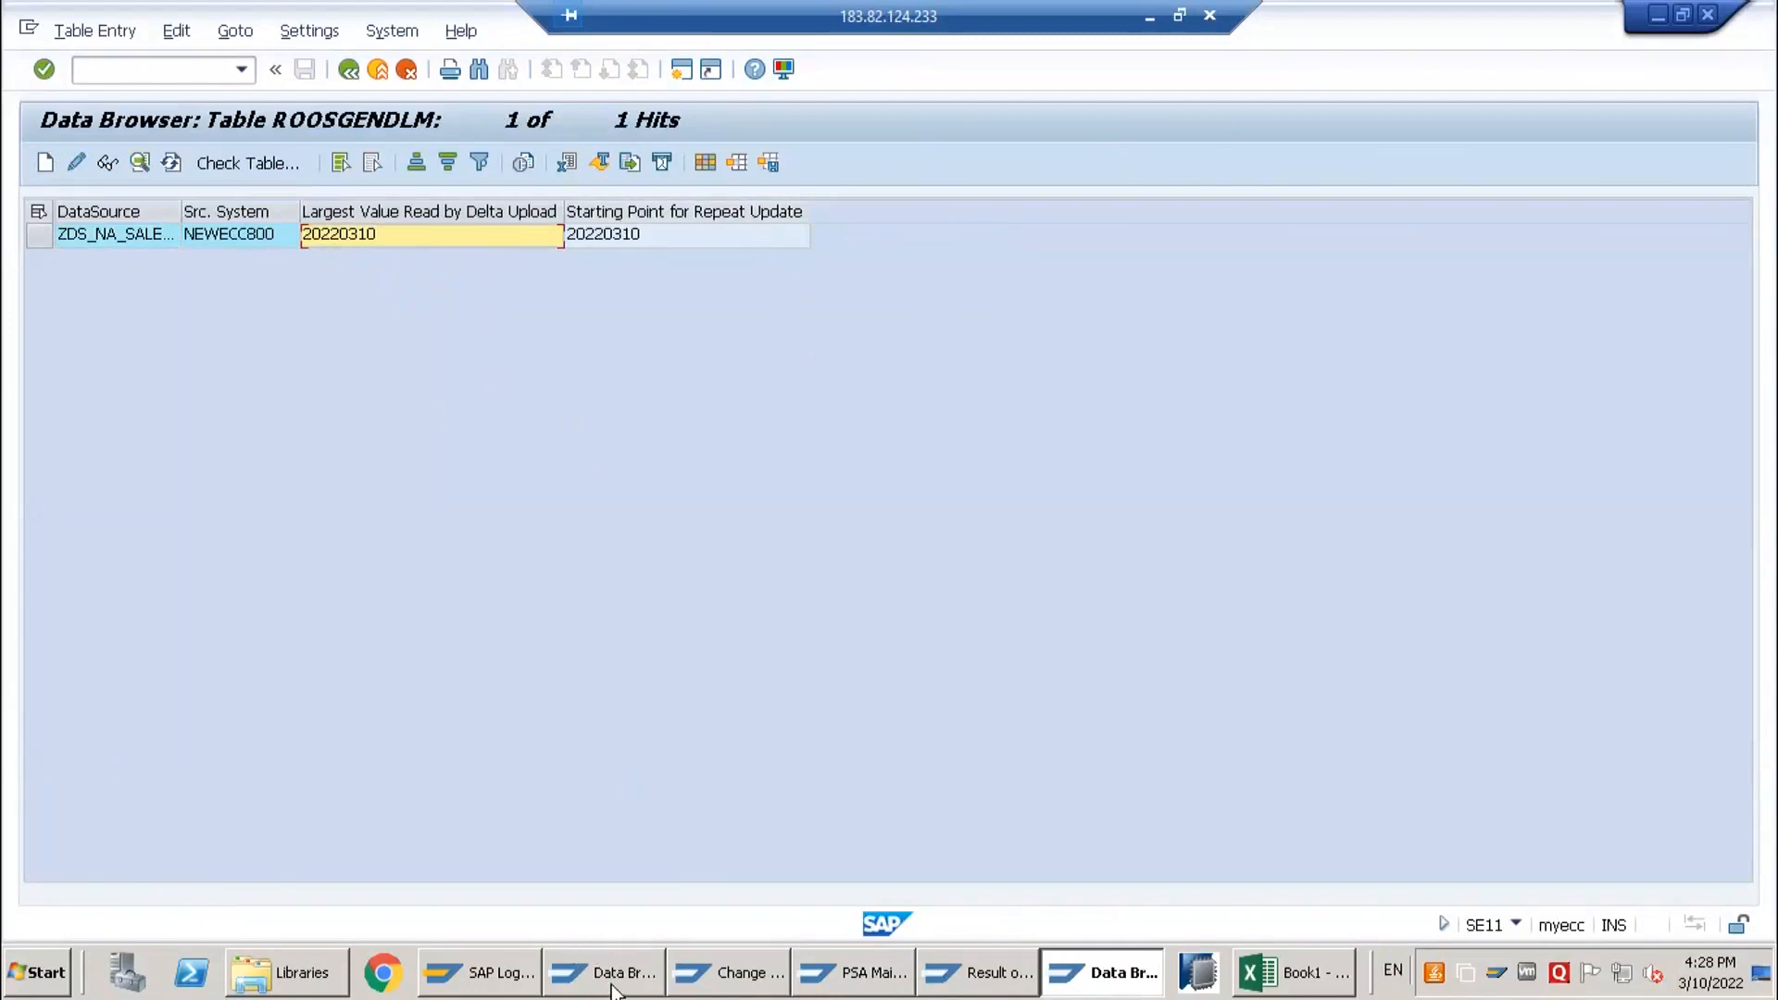
- Return to the generic delta settings and select the safety interval lower limit for editing
mouse_move(611, 987)
click(796, 805)
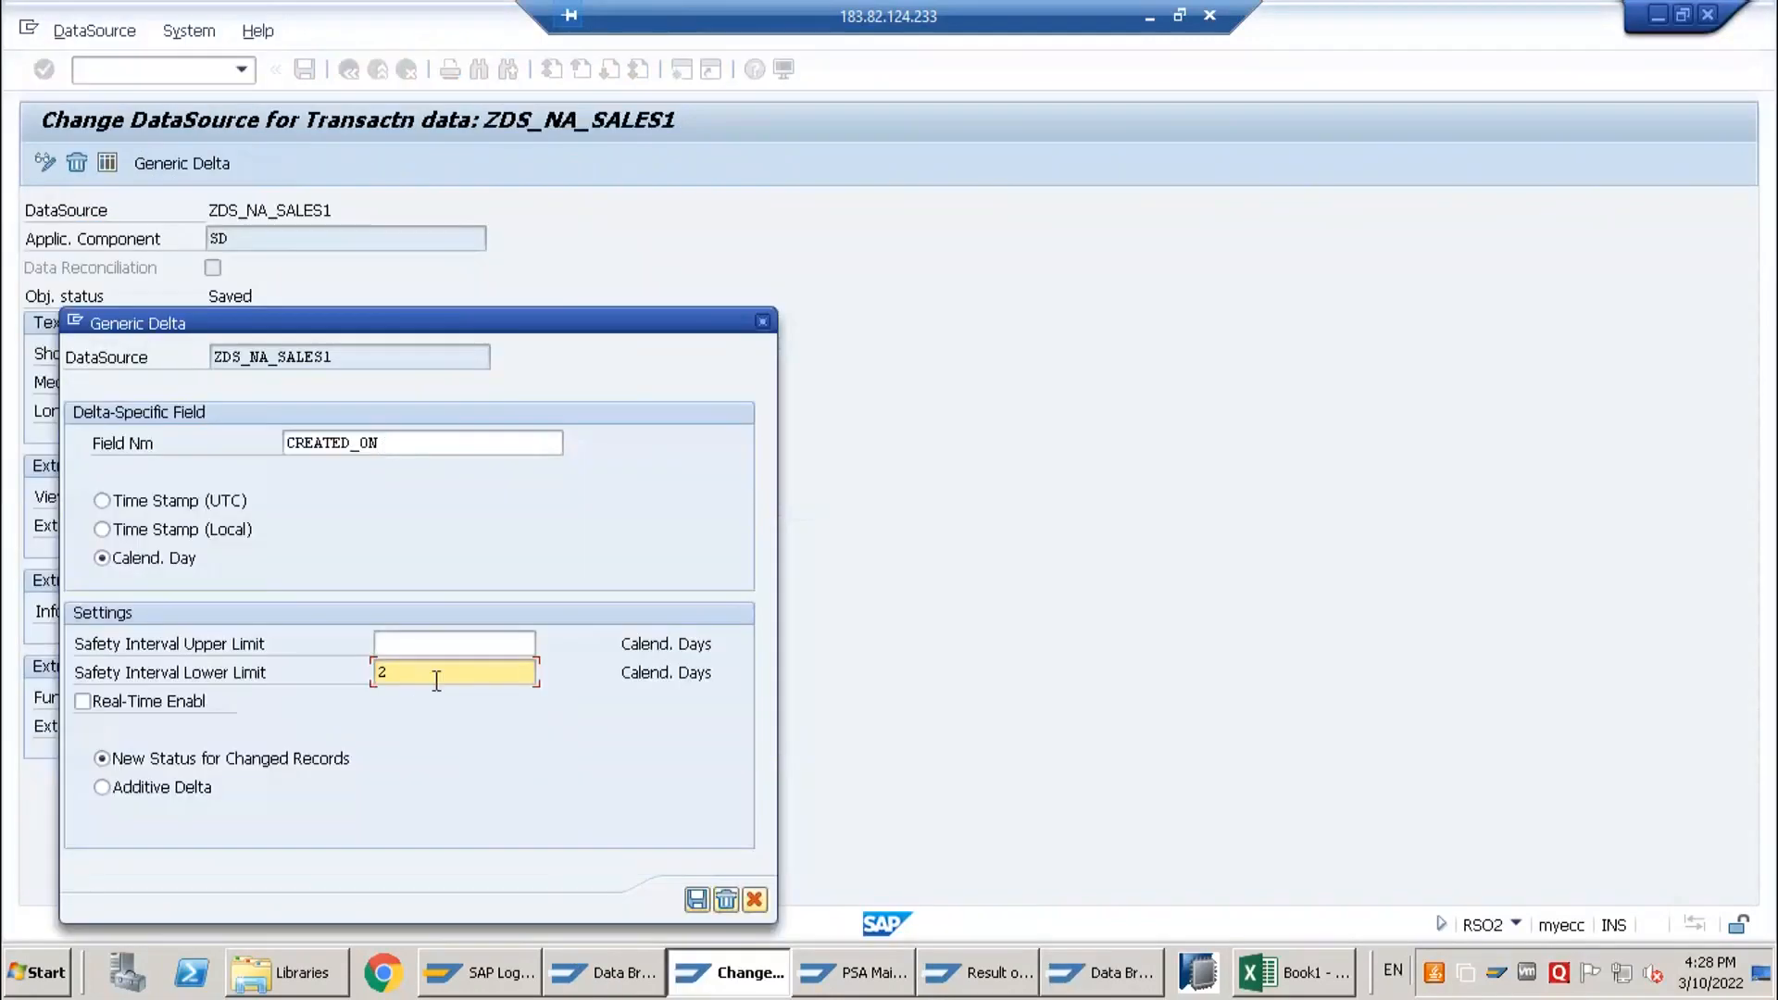
drag(445, 331, 534, 196)
drag(446, 538, 601, 567)
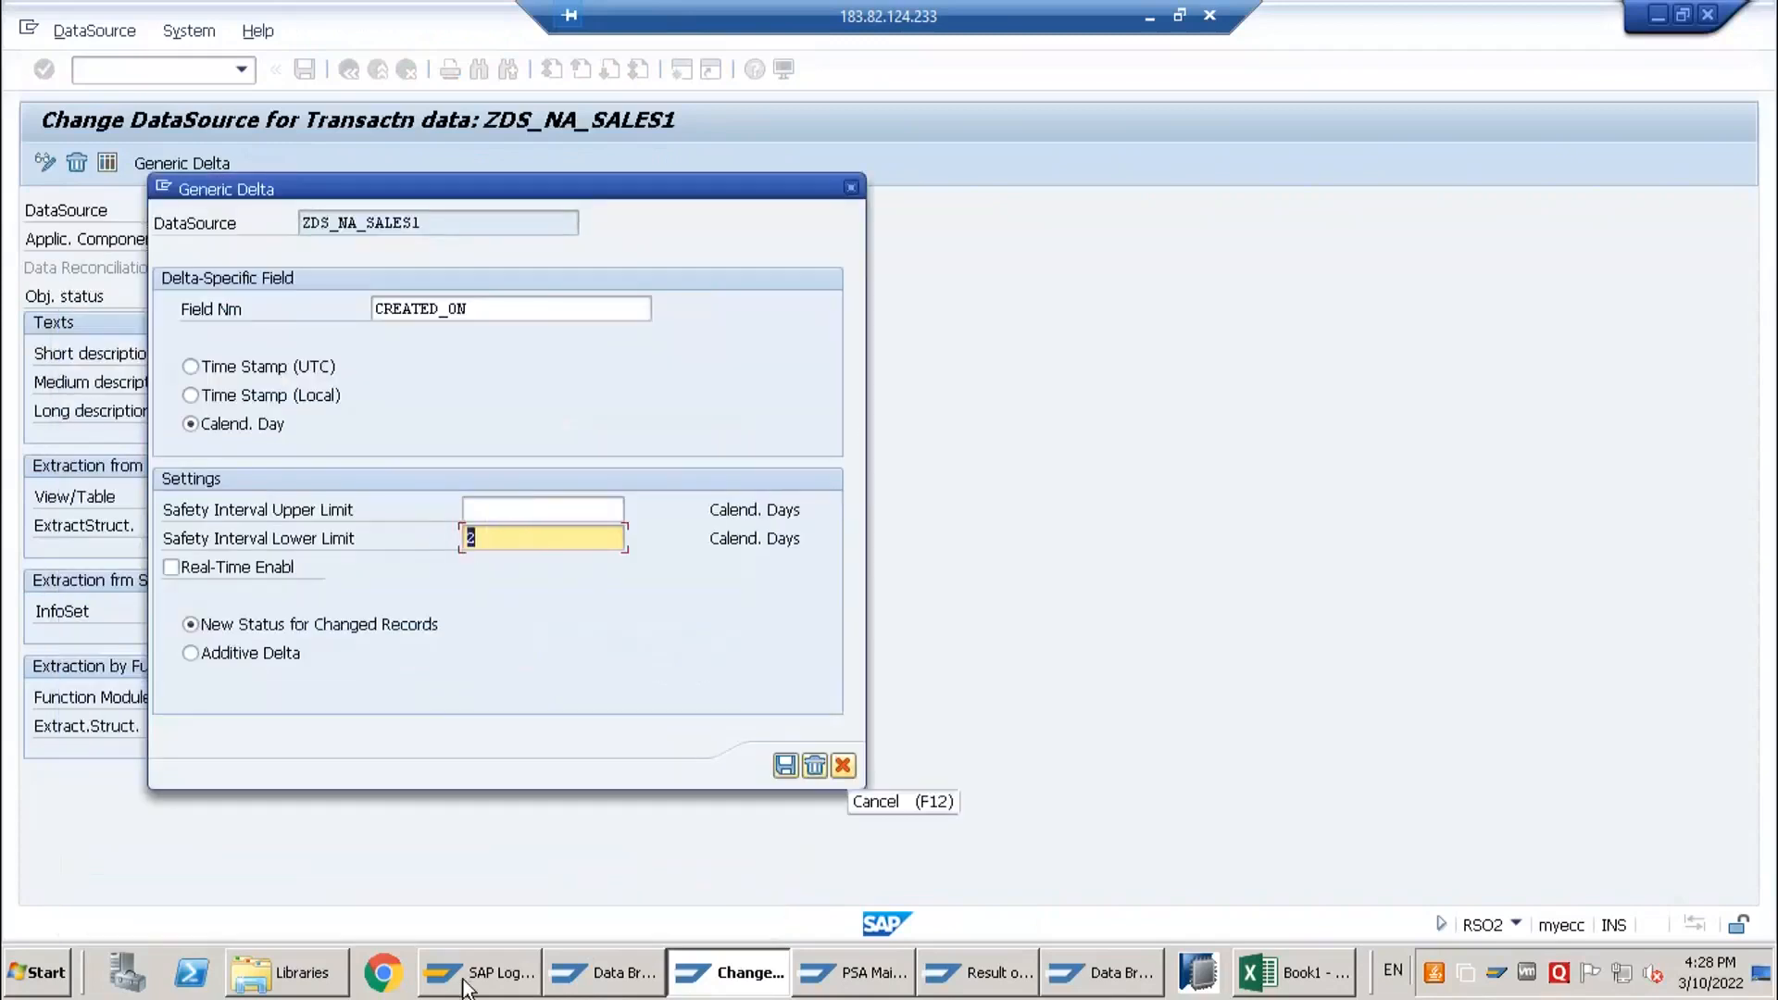
click(596, 982)
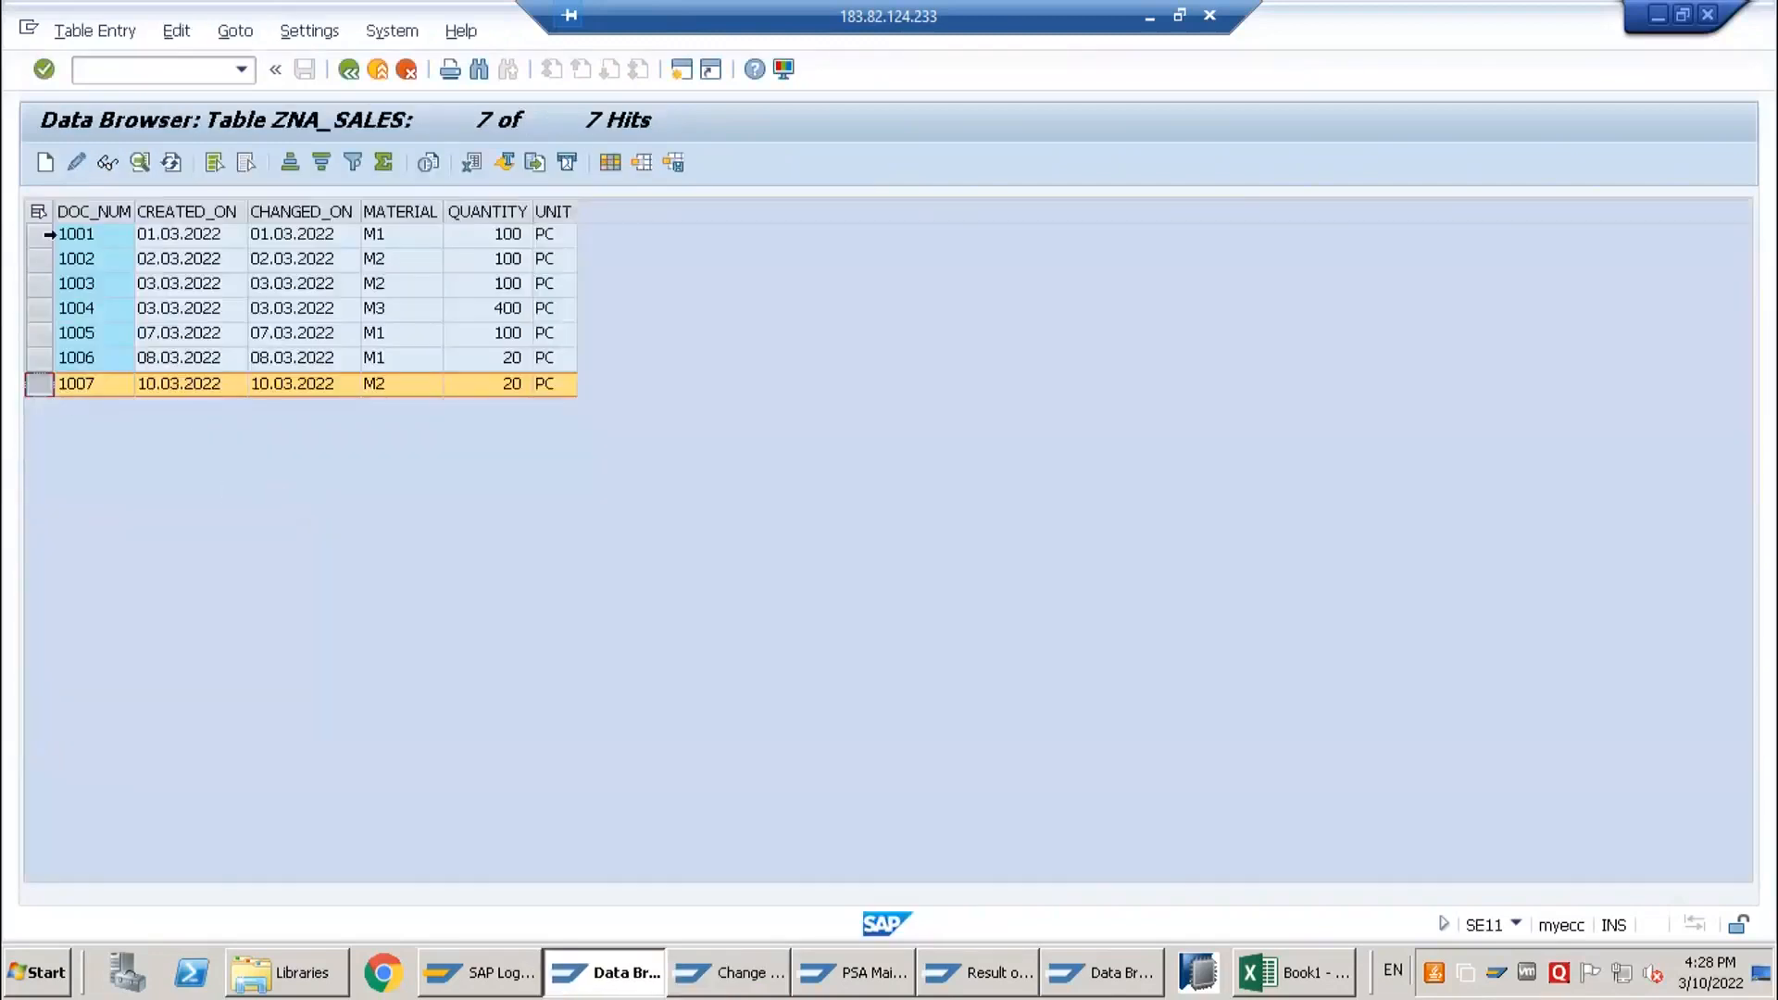
click(44, 164)
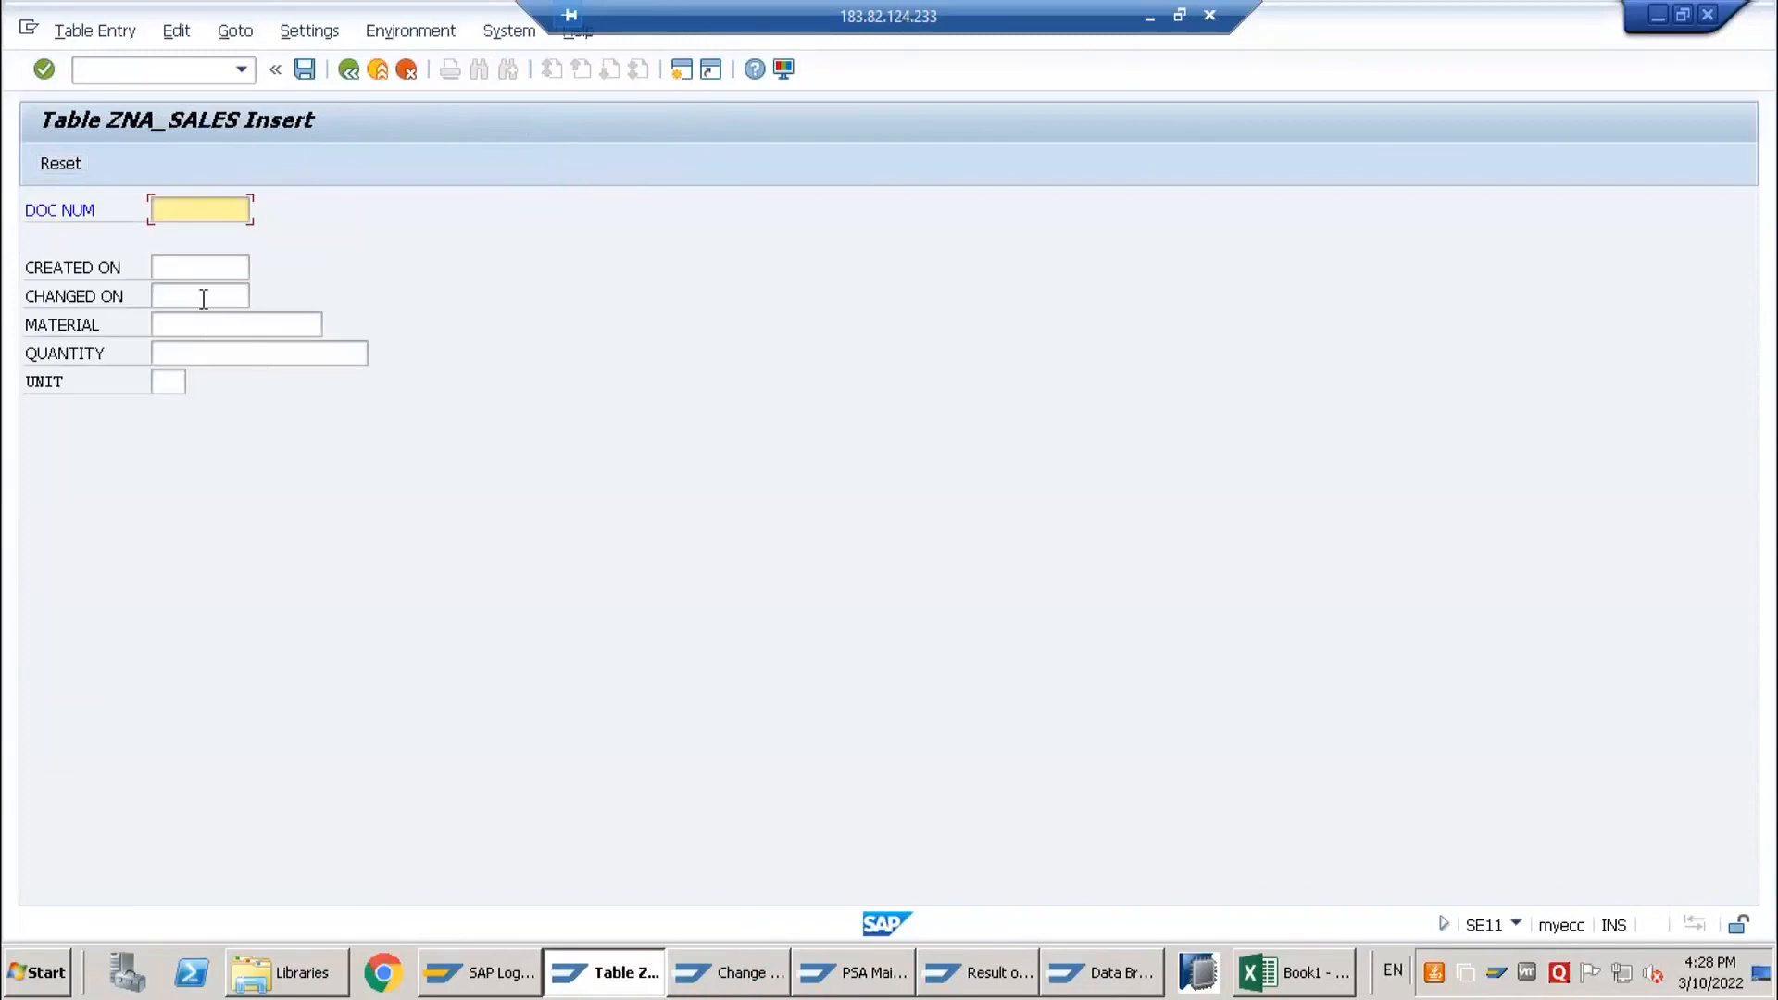
click(348, 69)
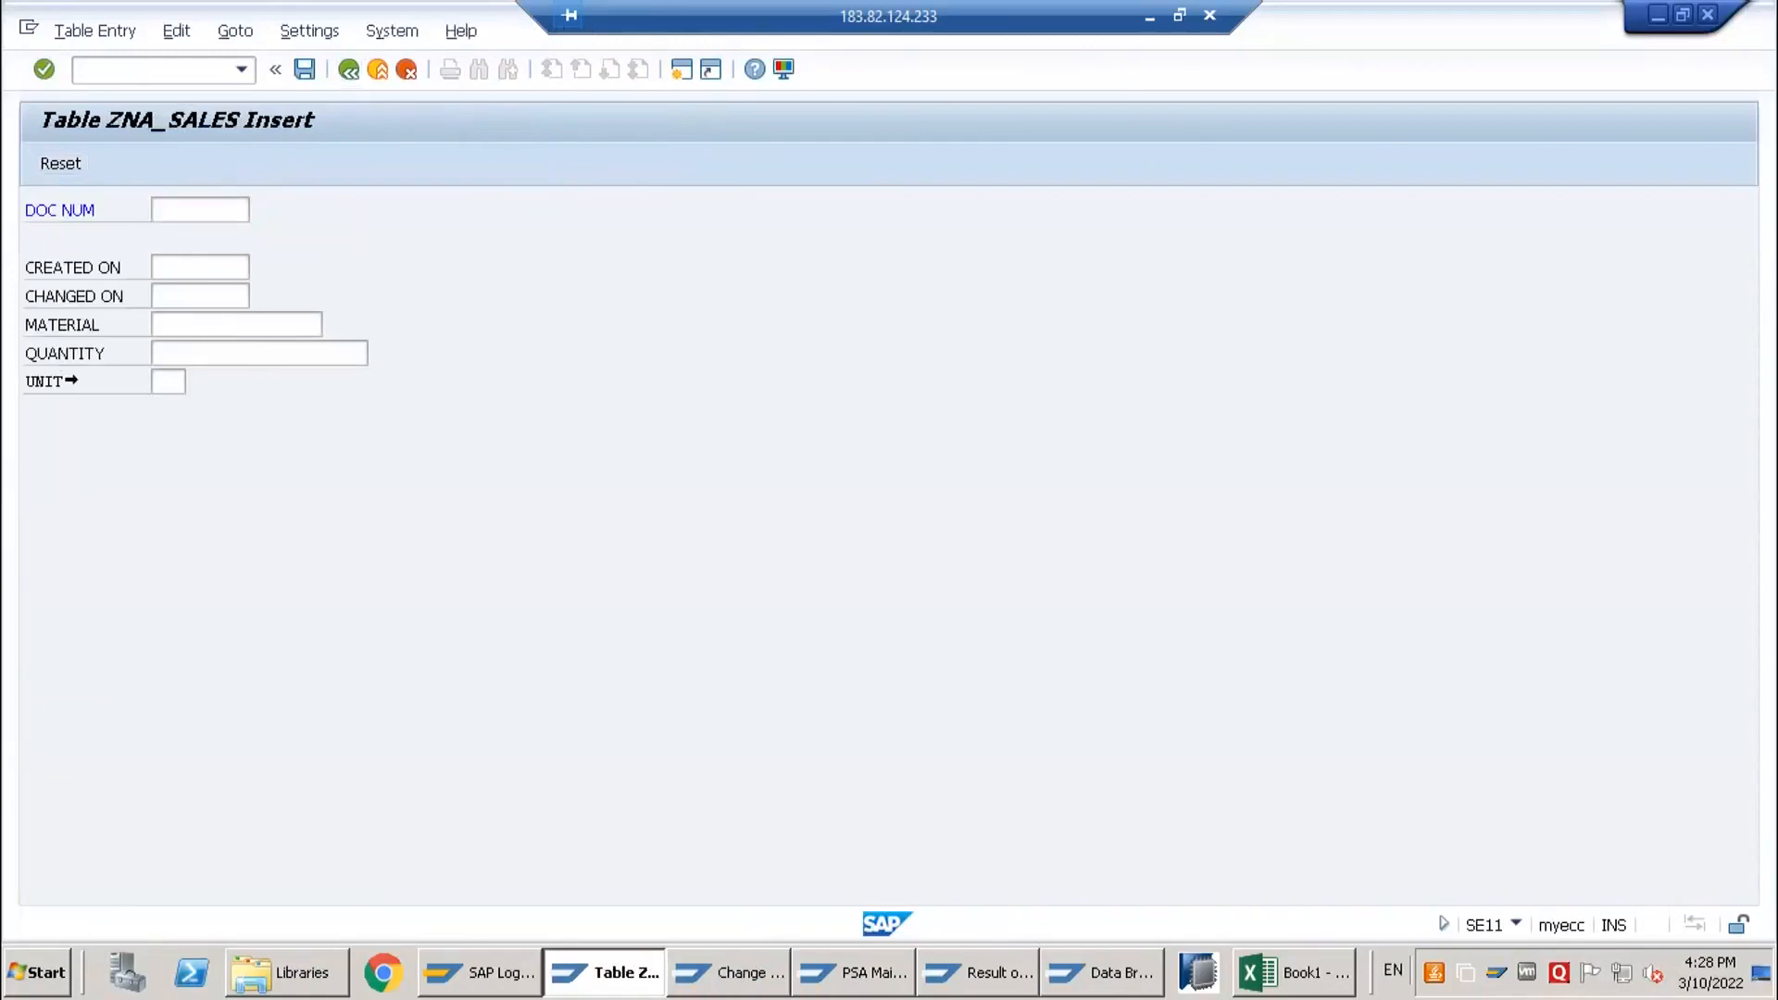
- Try changing record 1007's created-on and changed-on dates to 09.03.2022 in ZNA_SALES, and exit editing without saving
click(52, 383)
click(76, 163)
click(174, 269)
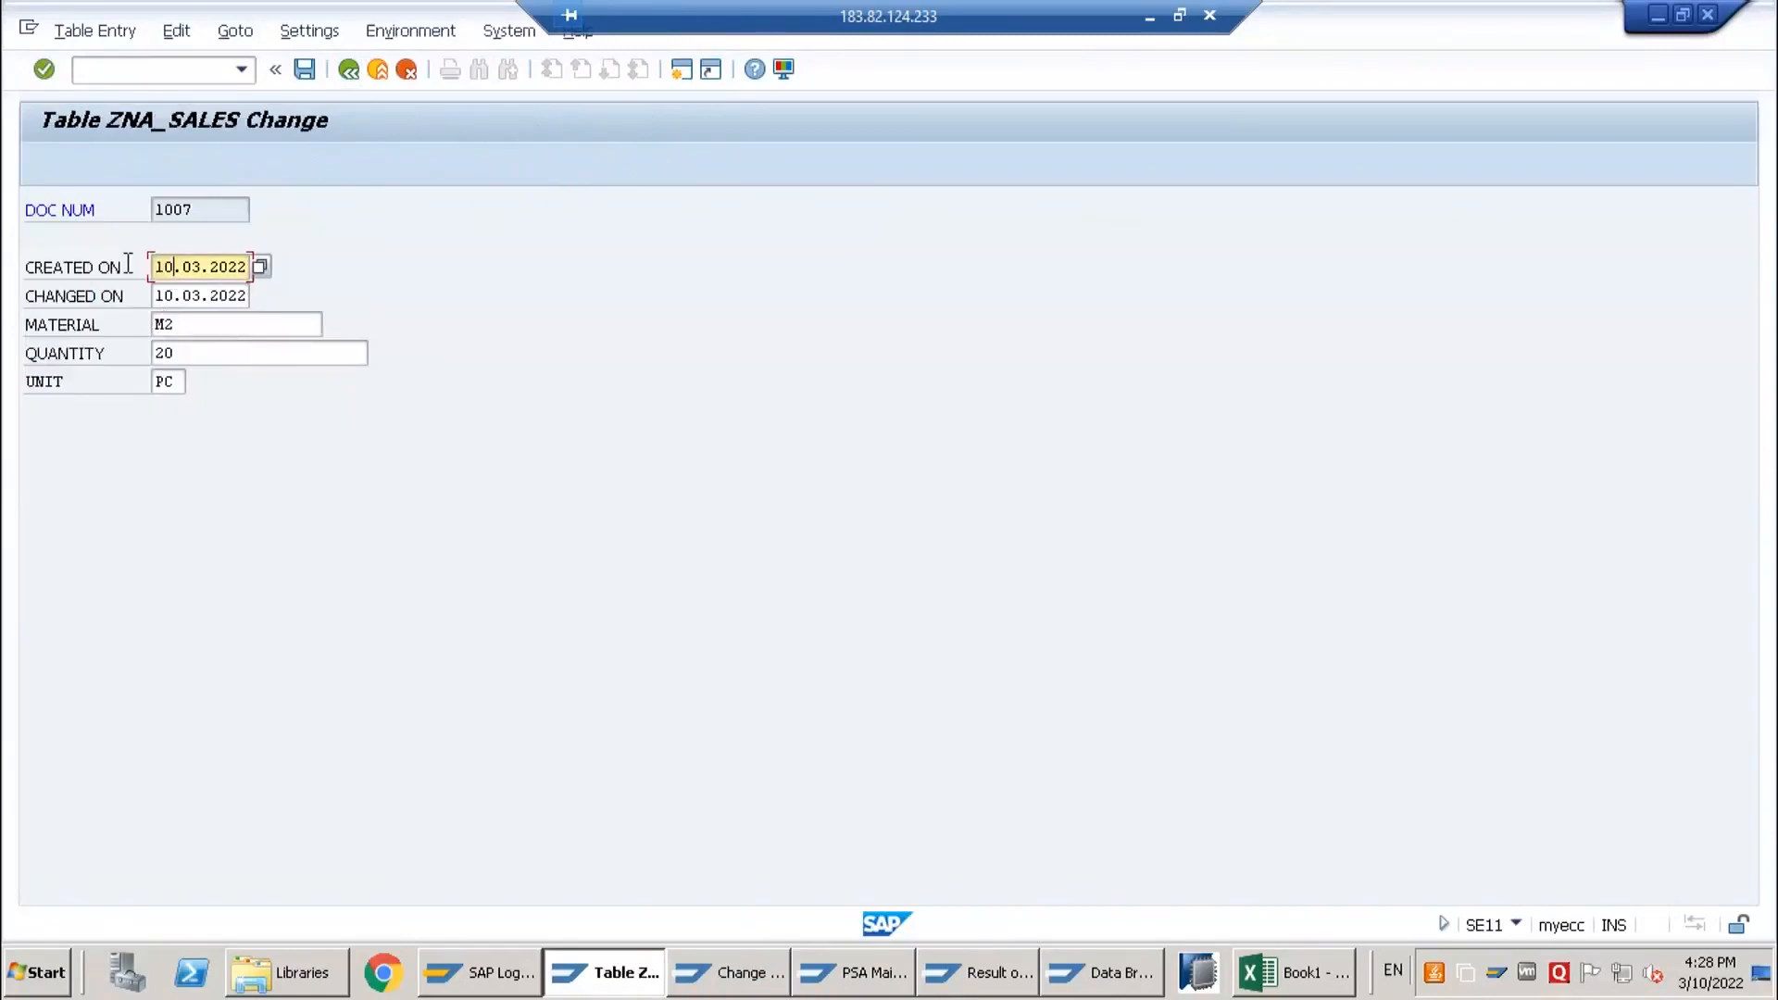
text(09)
key(ctrl+a)
key(ctrl+c)
key(Tab)
key(ctrl+v)
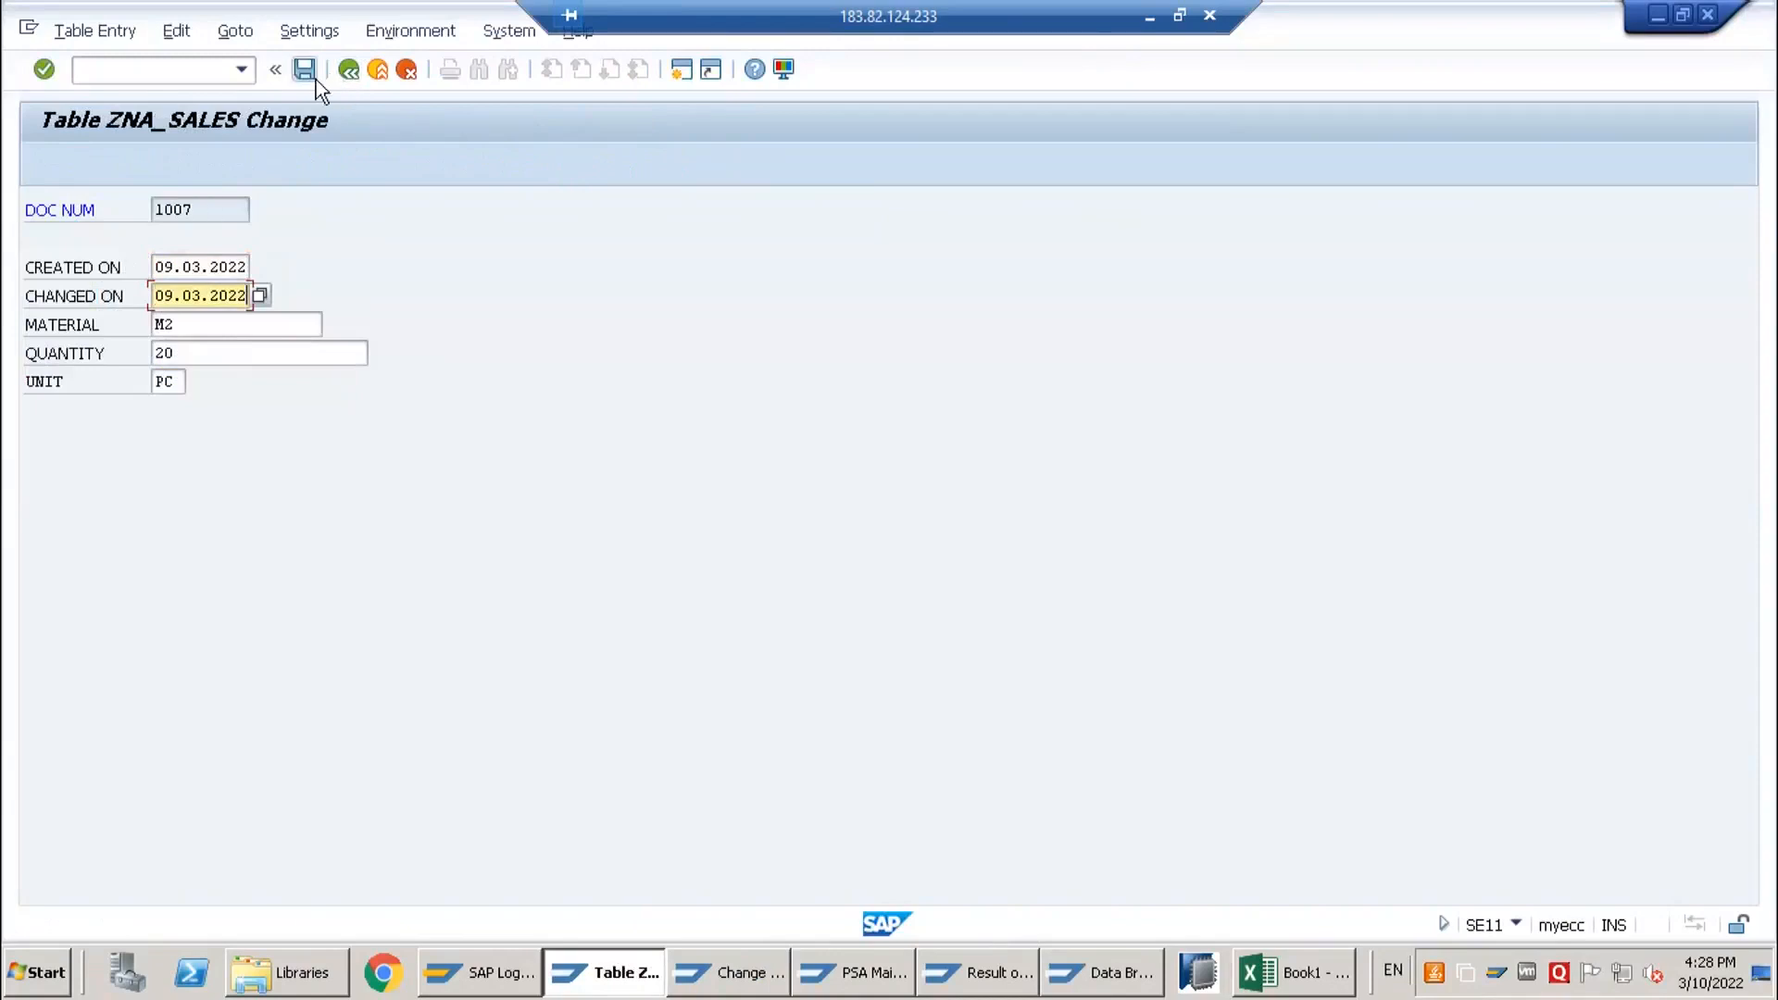
click(348, 72)
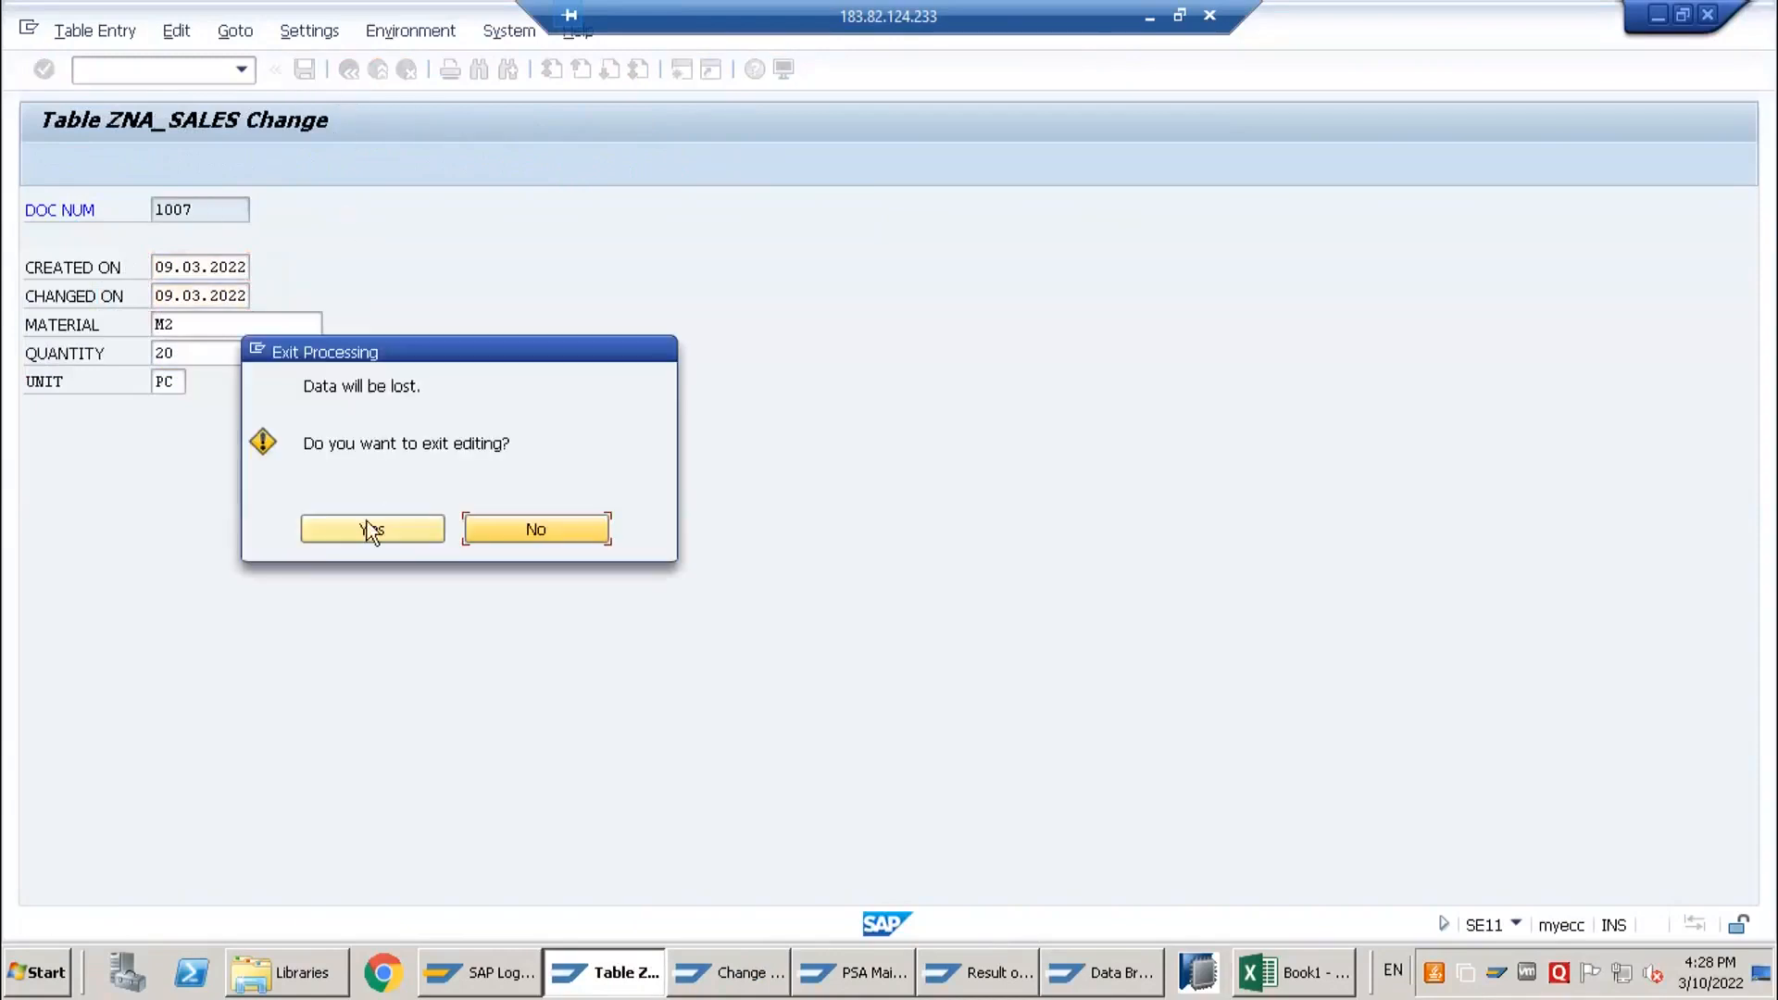
click(432, 530)
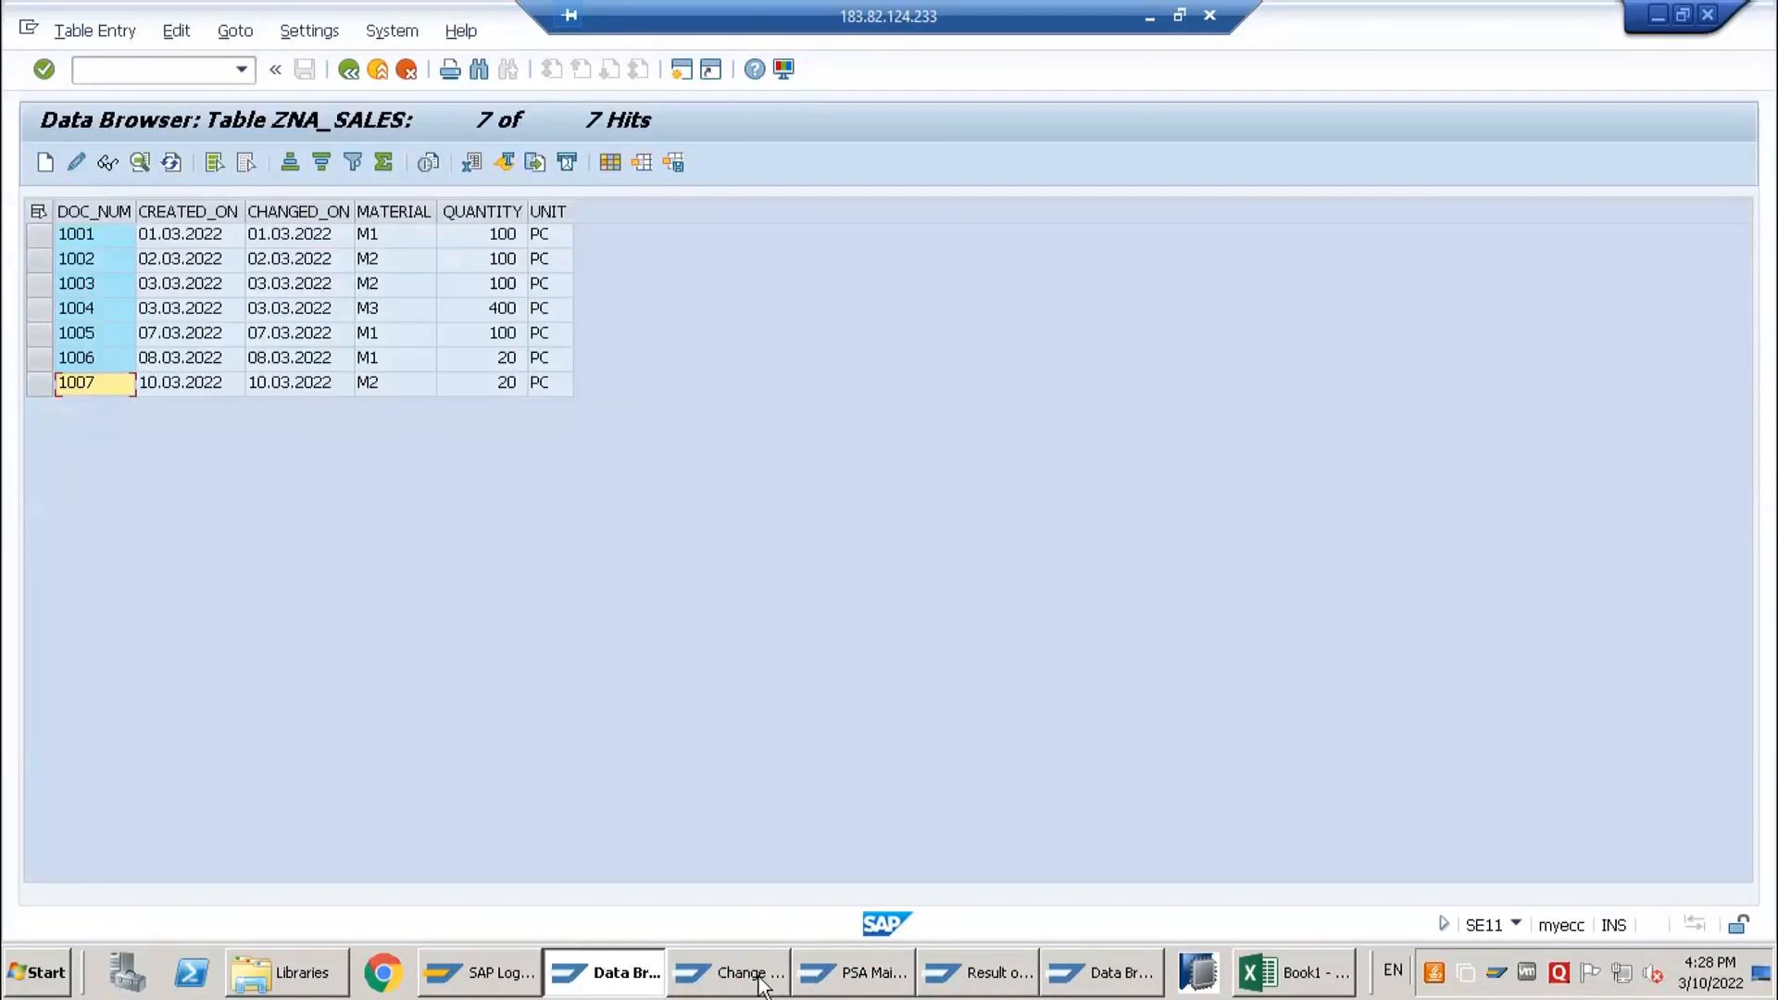
- Set the safety interval lower limit of ZDS_NA_SALES1 to 2 calendar days and save the generic delta and the DataSource
click(757, 977)
text(3)
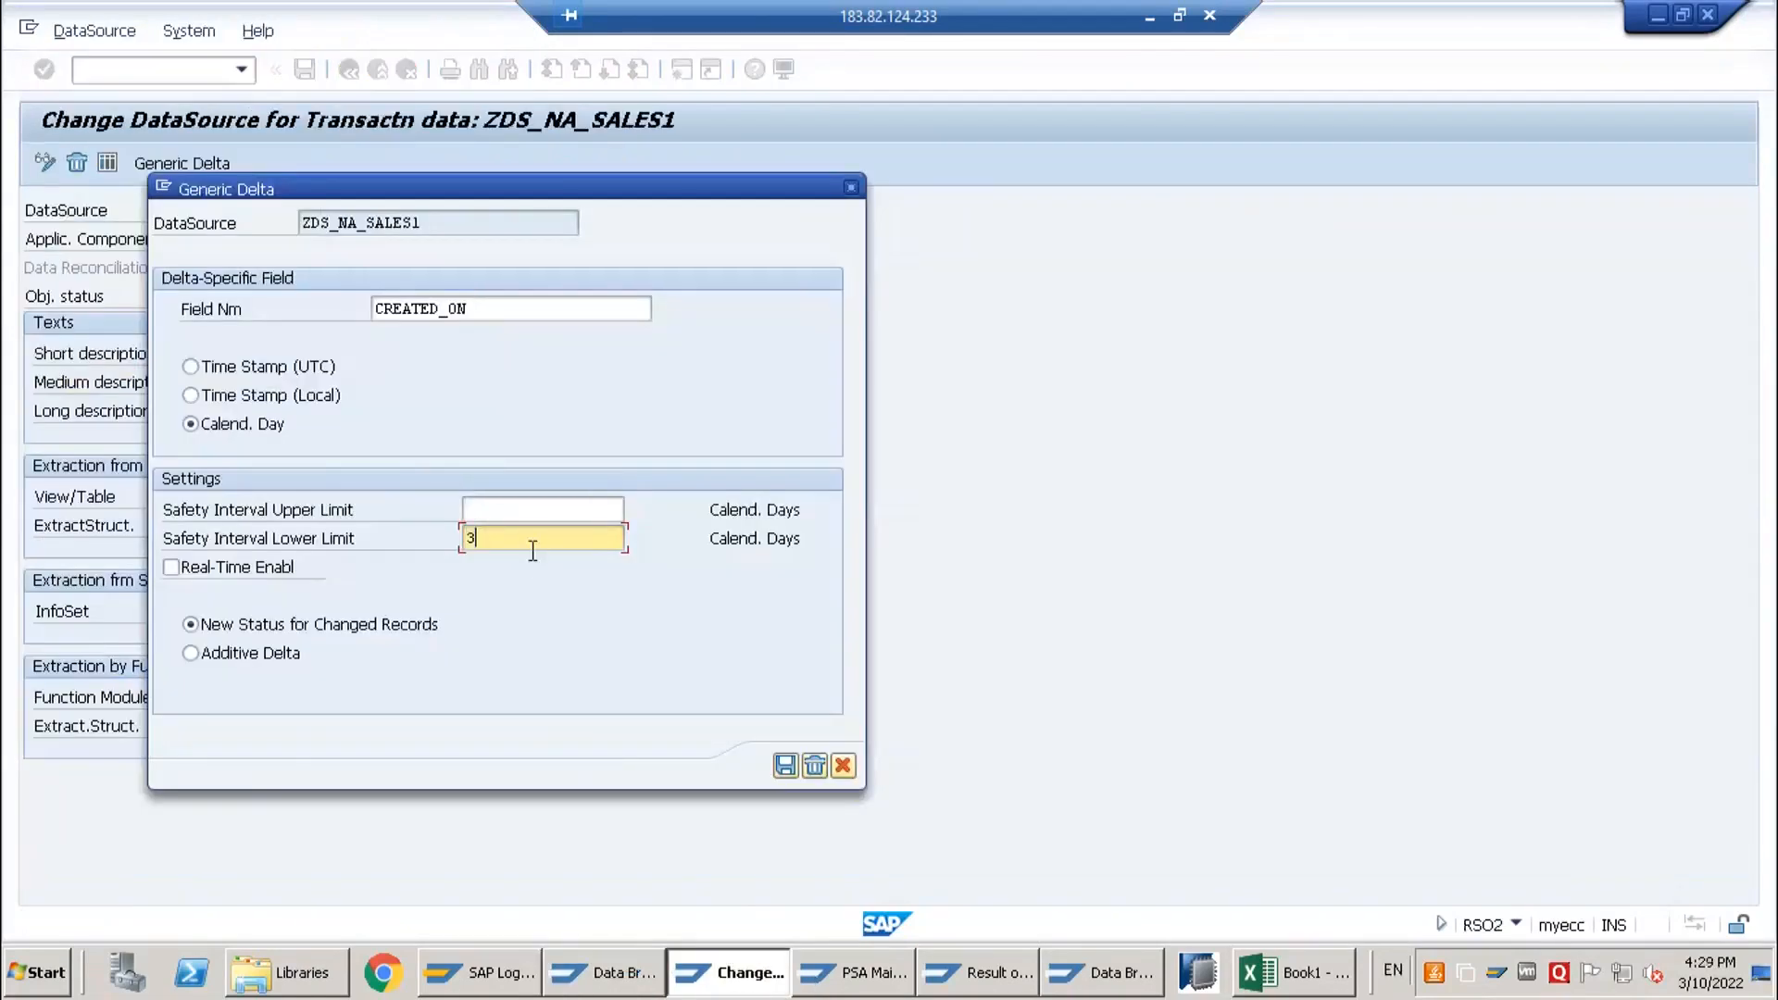
click(785, 766)
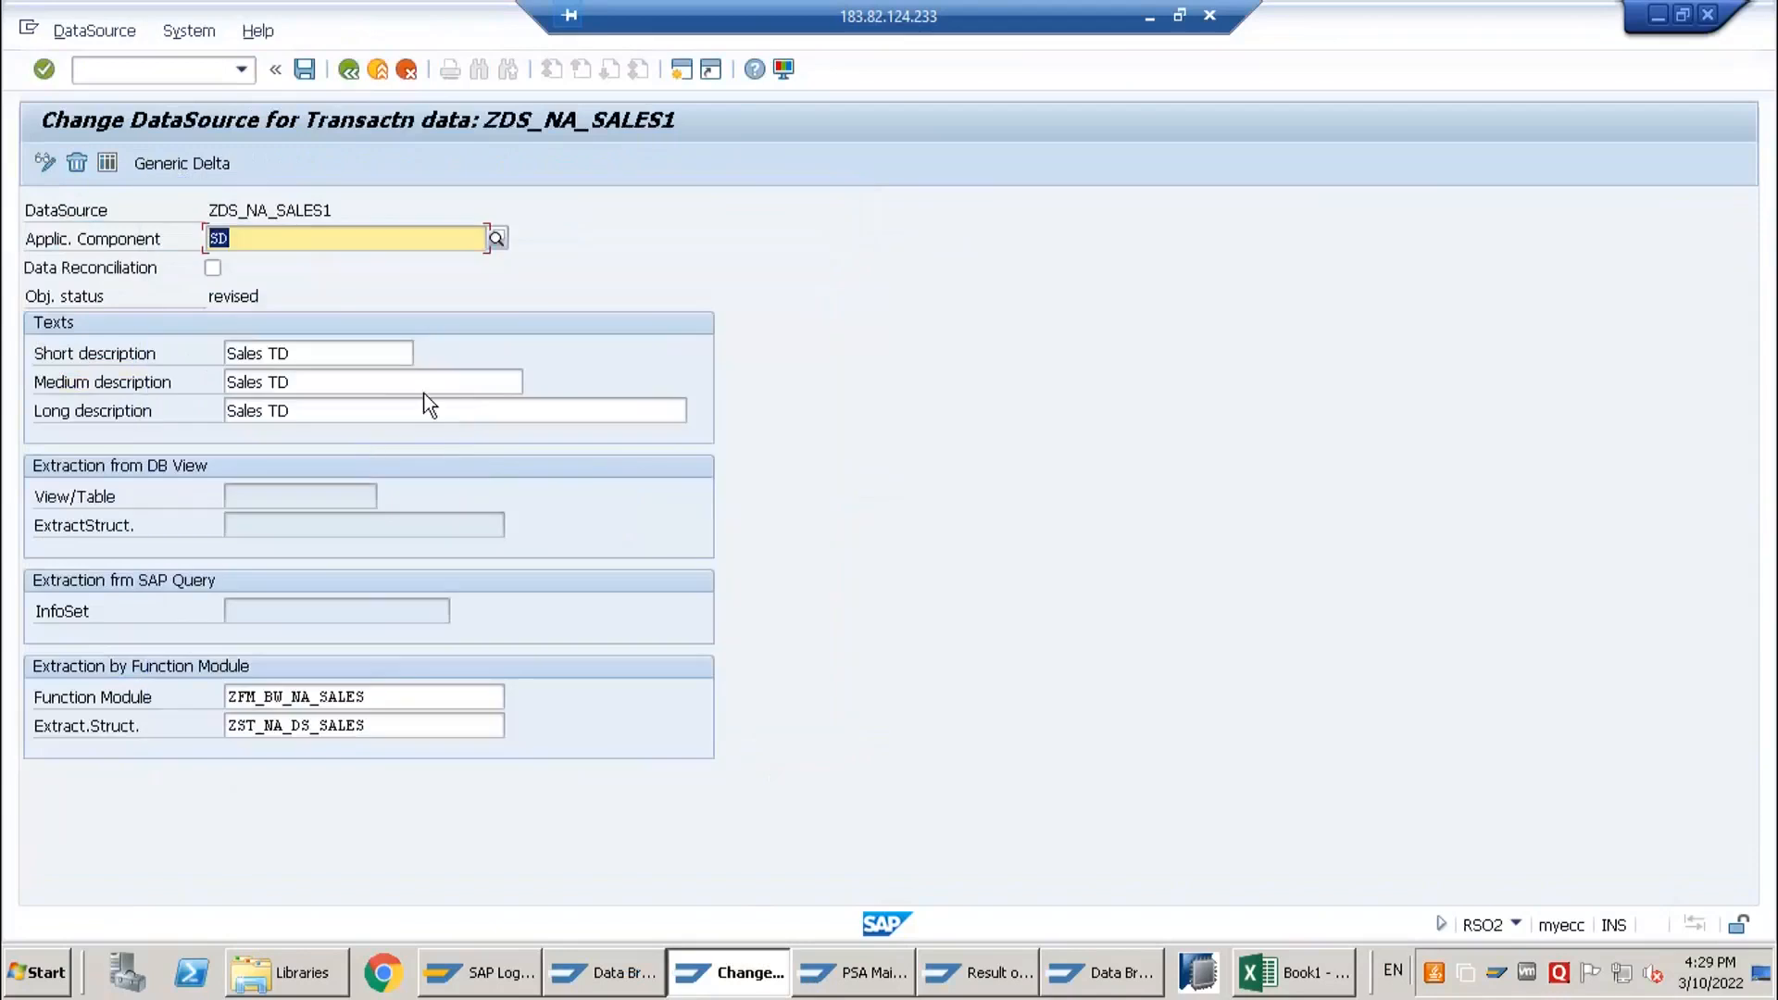
click(315, 80)
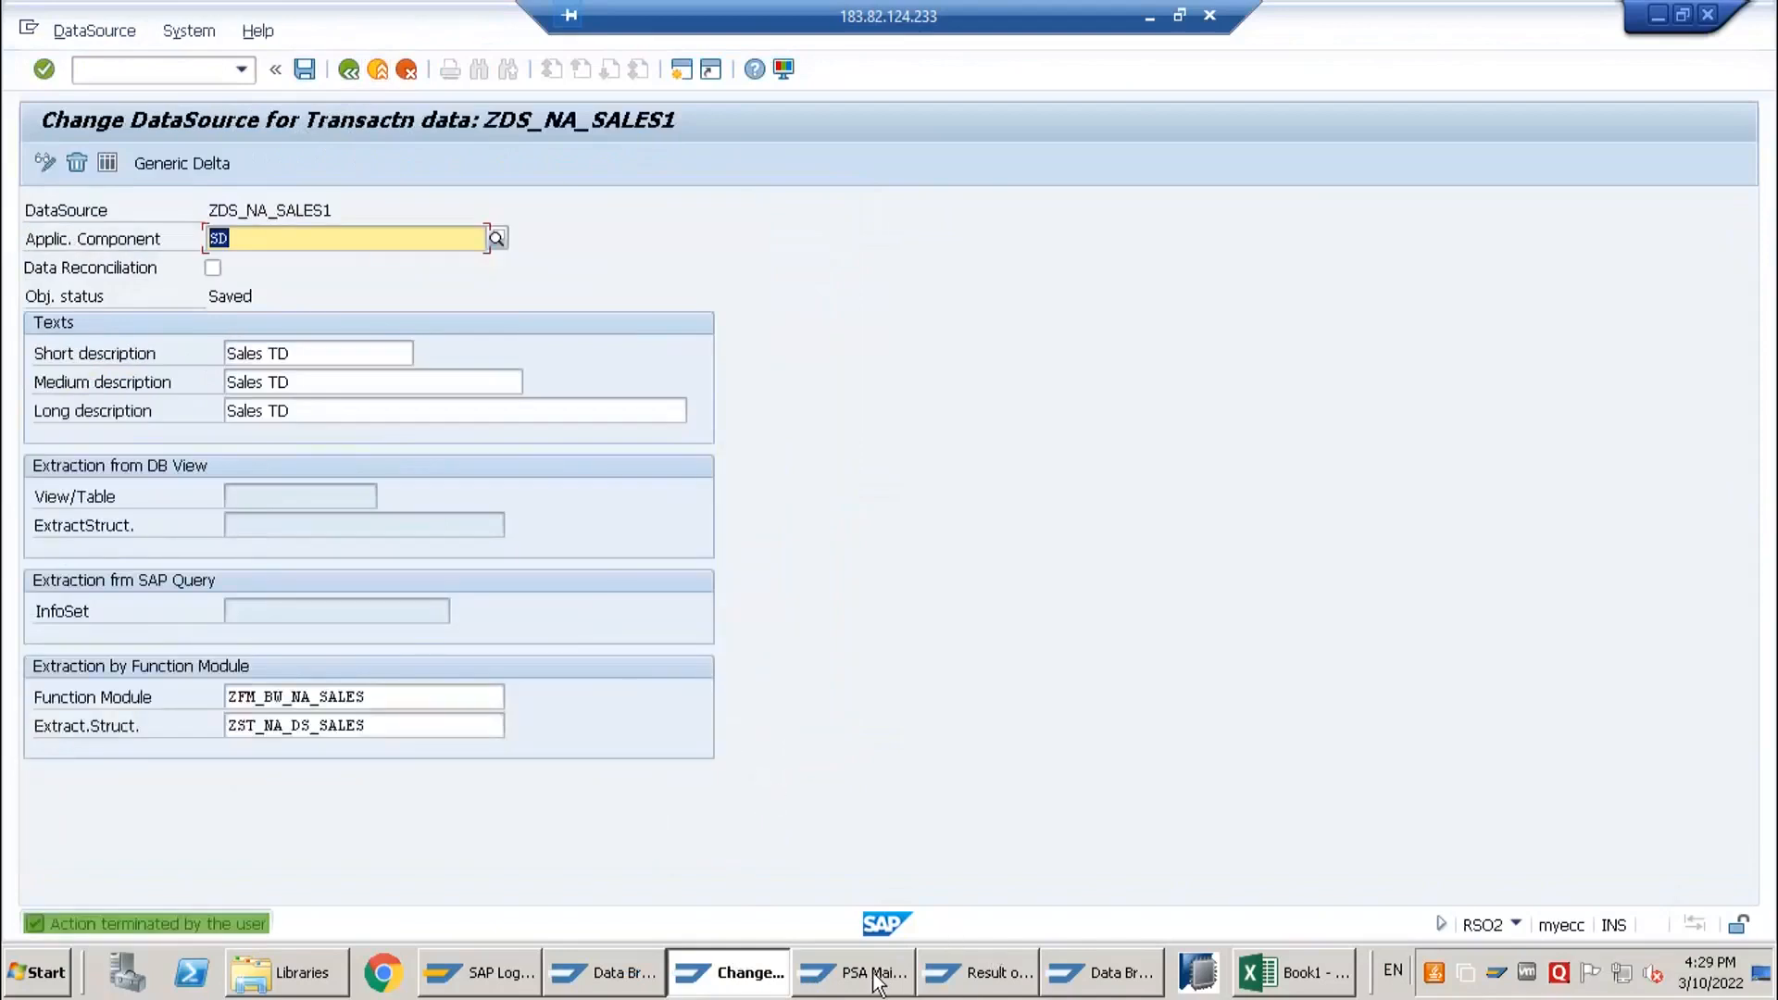
- Start a new delta load with InfoPackage D: ZDS_NA_SALES1 and refresh its monitor until the request finishes
key(alt+Tab)
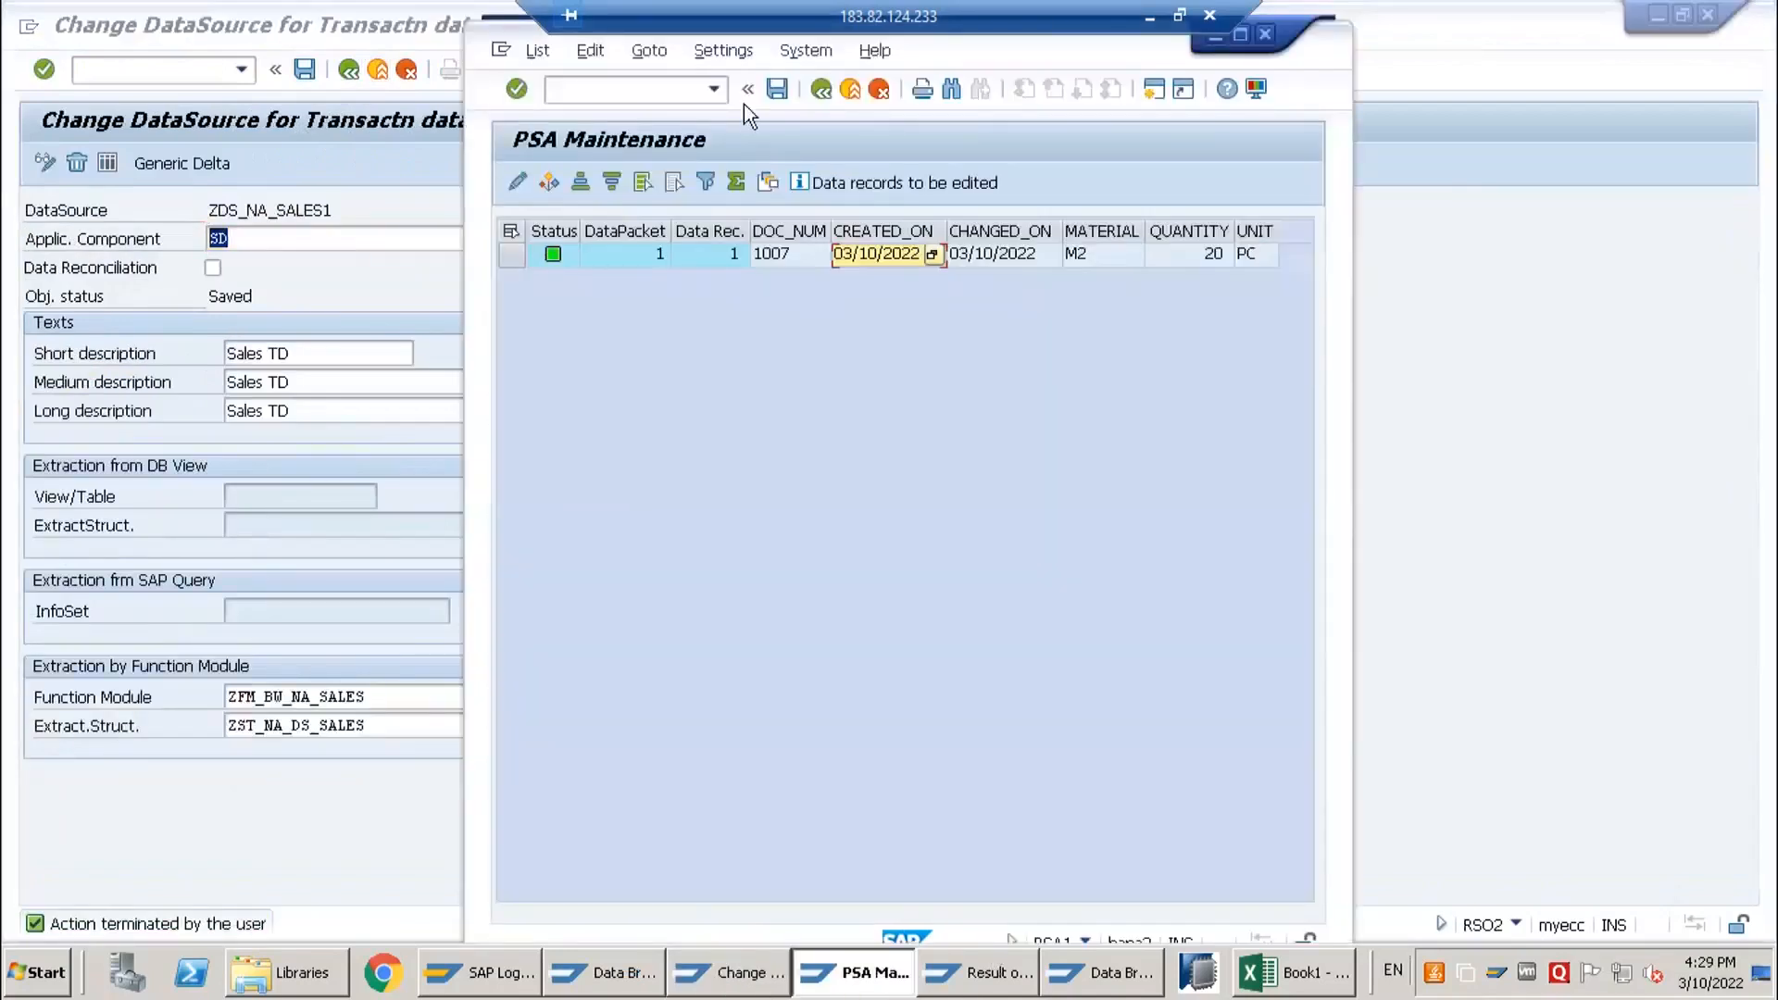
click(821, 89)
click(821, 93)
click(1211, 674)
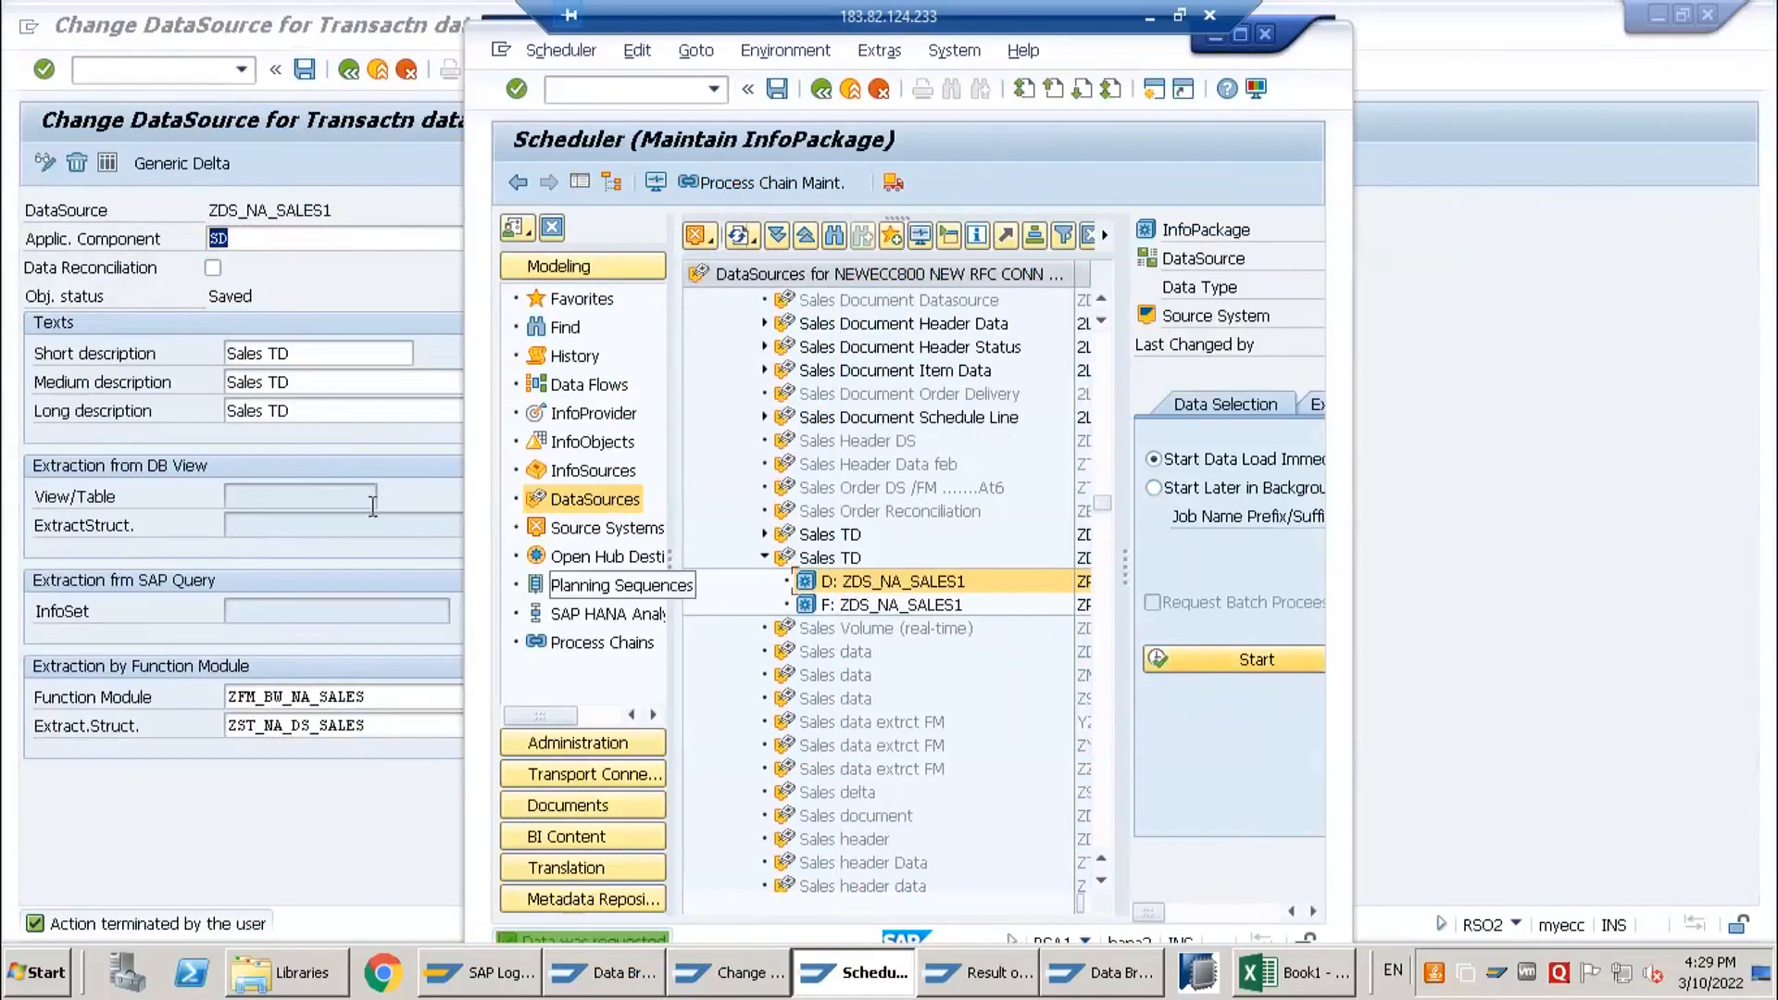
click(654, 185)
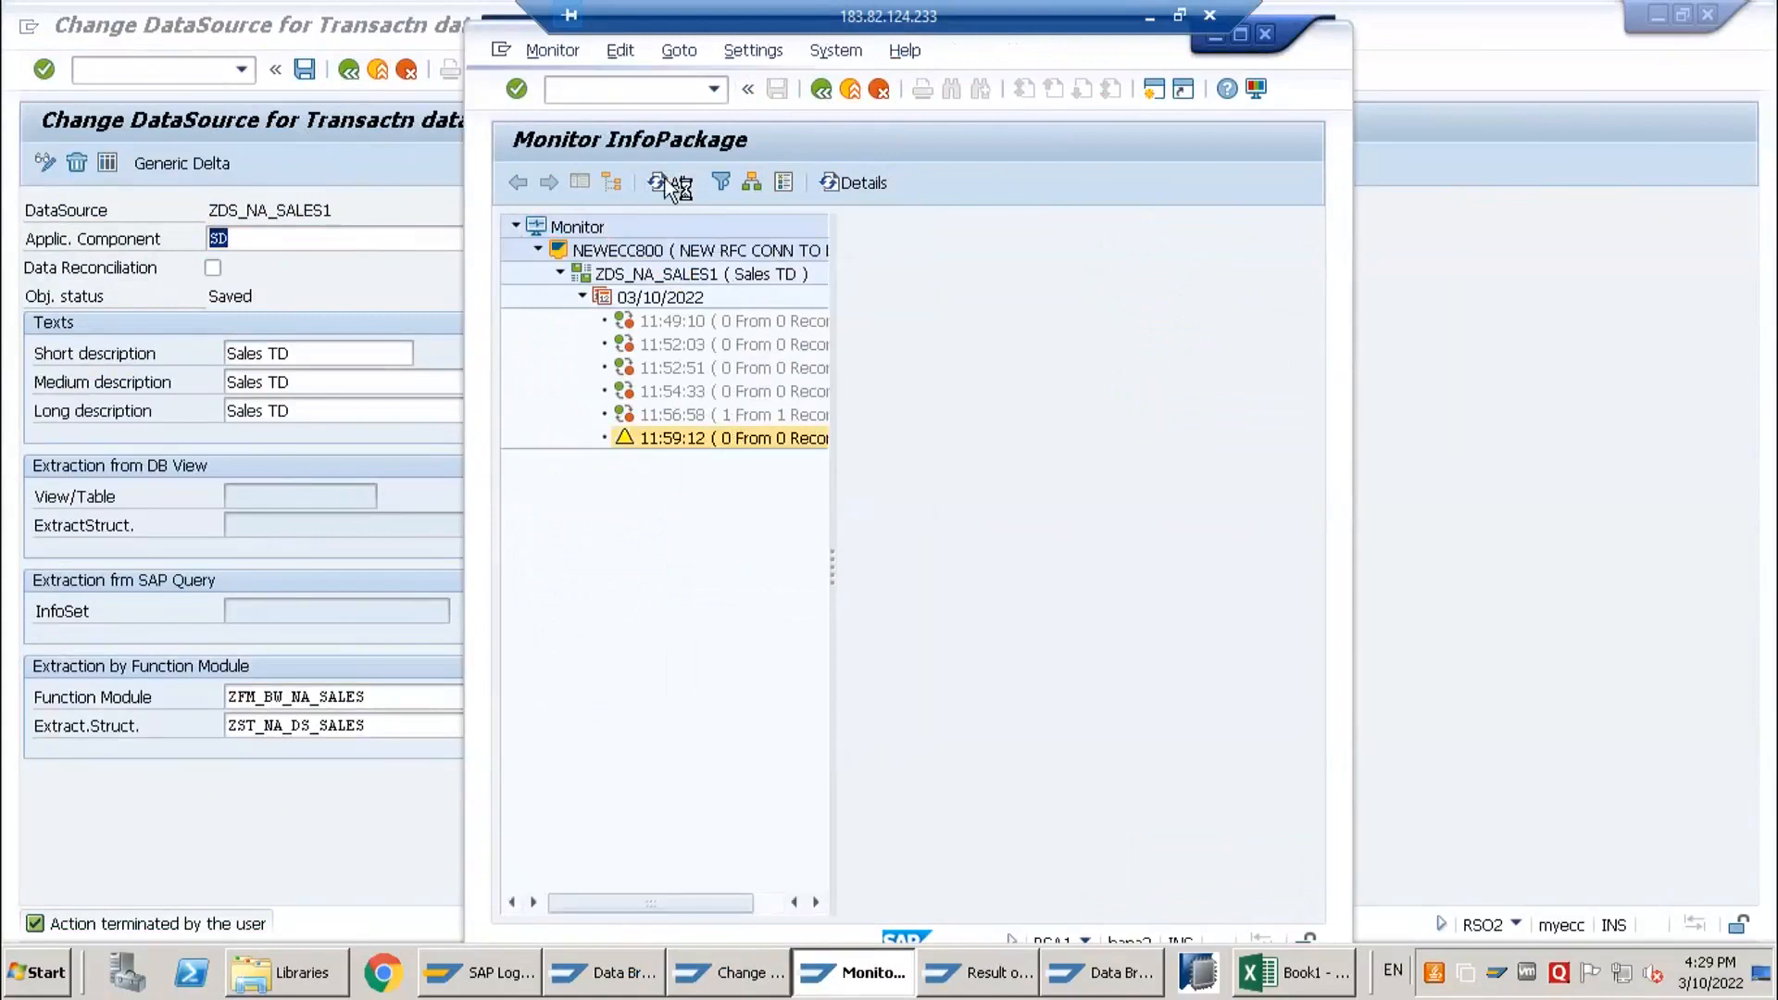
click(669, 183)
click(668, 185)
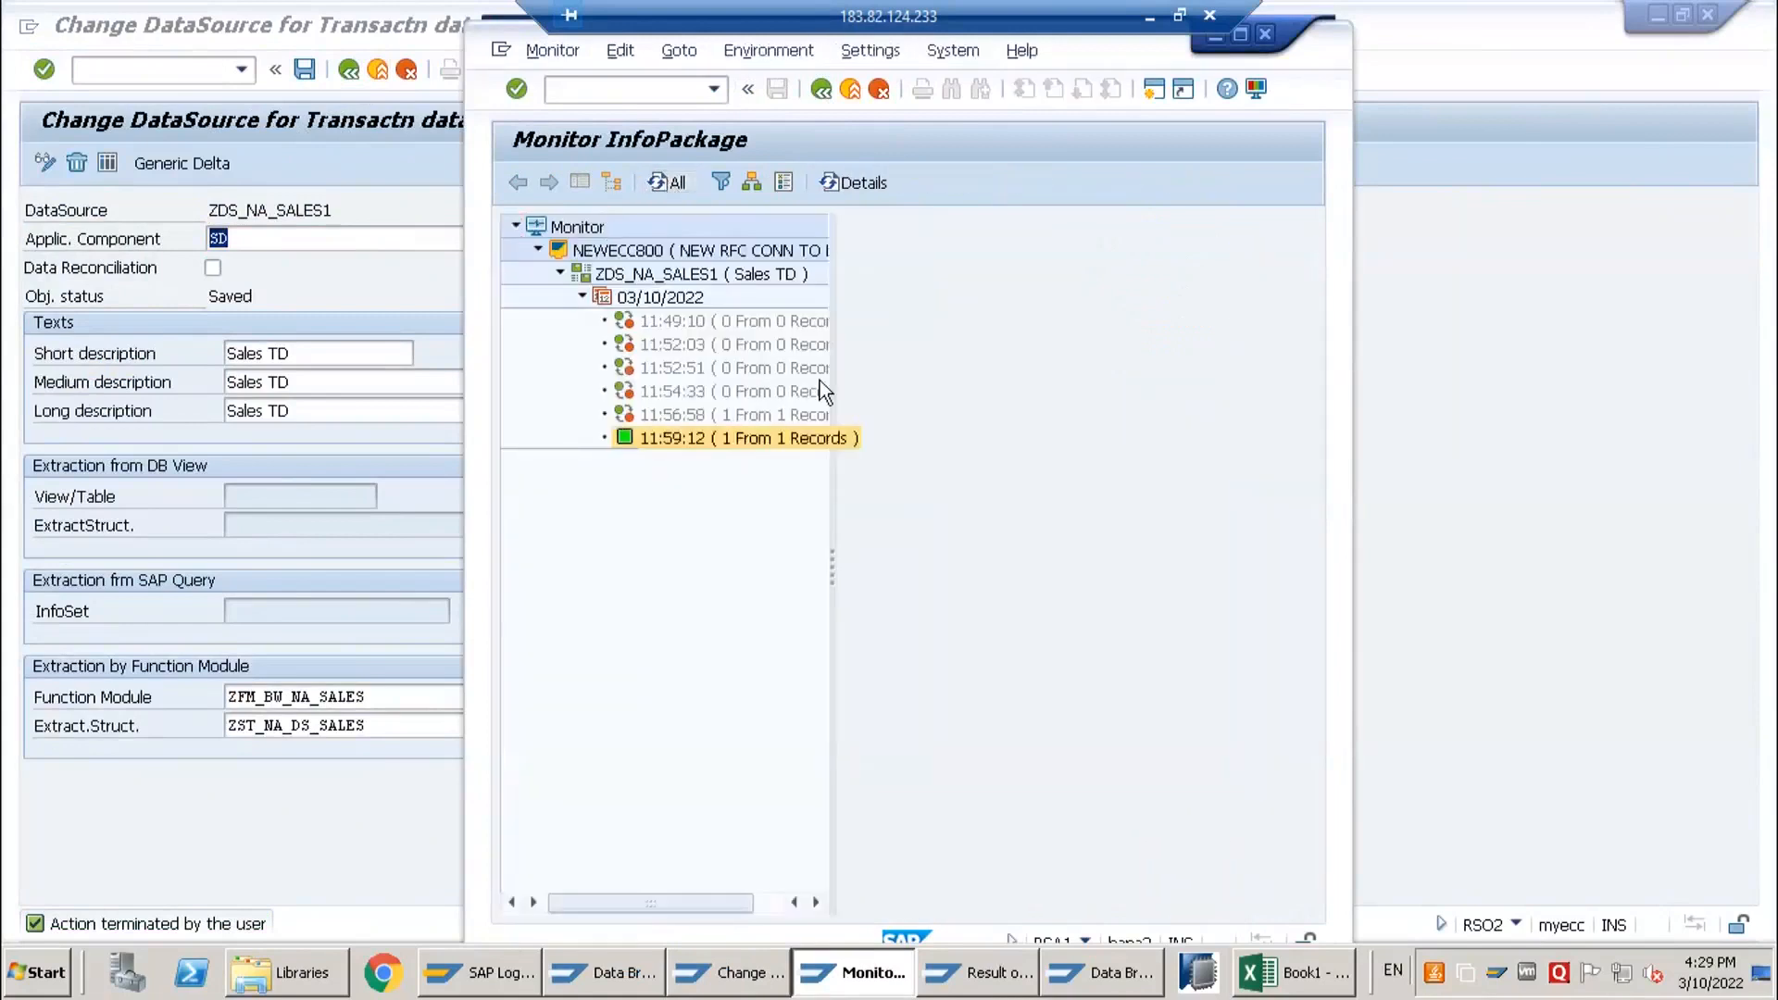
- Display the PSA data of the newest delta request and check the created-on date of the loaded record
click(1175, 185)
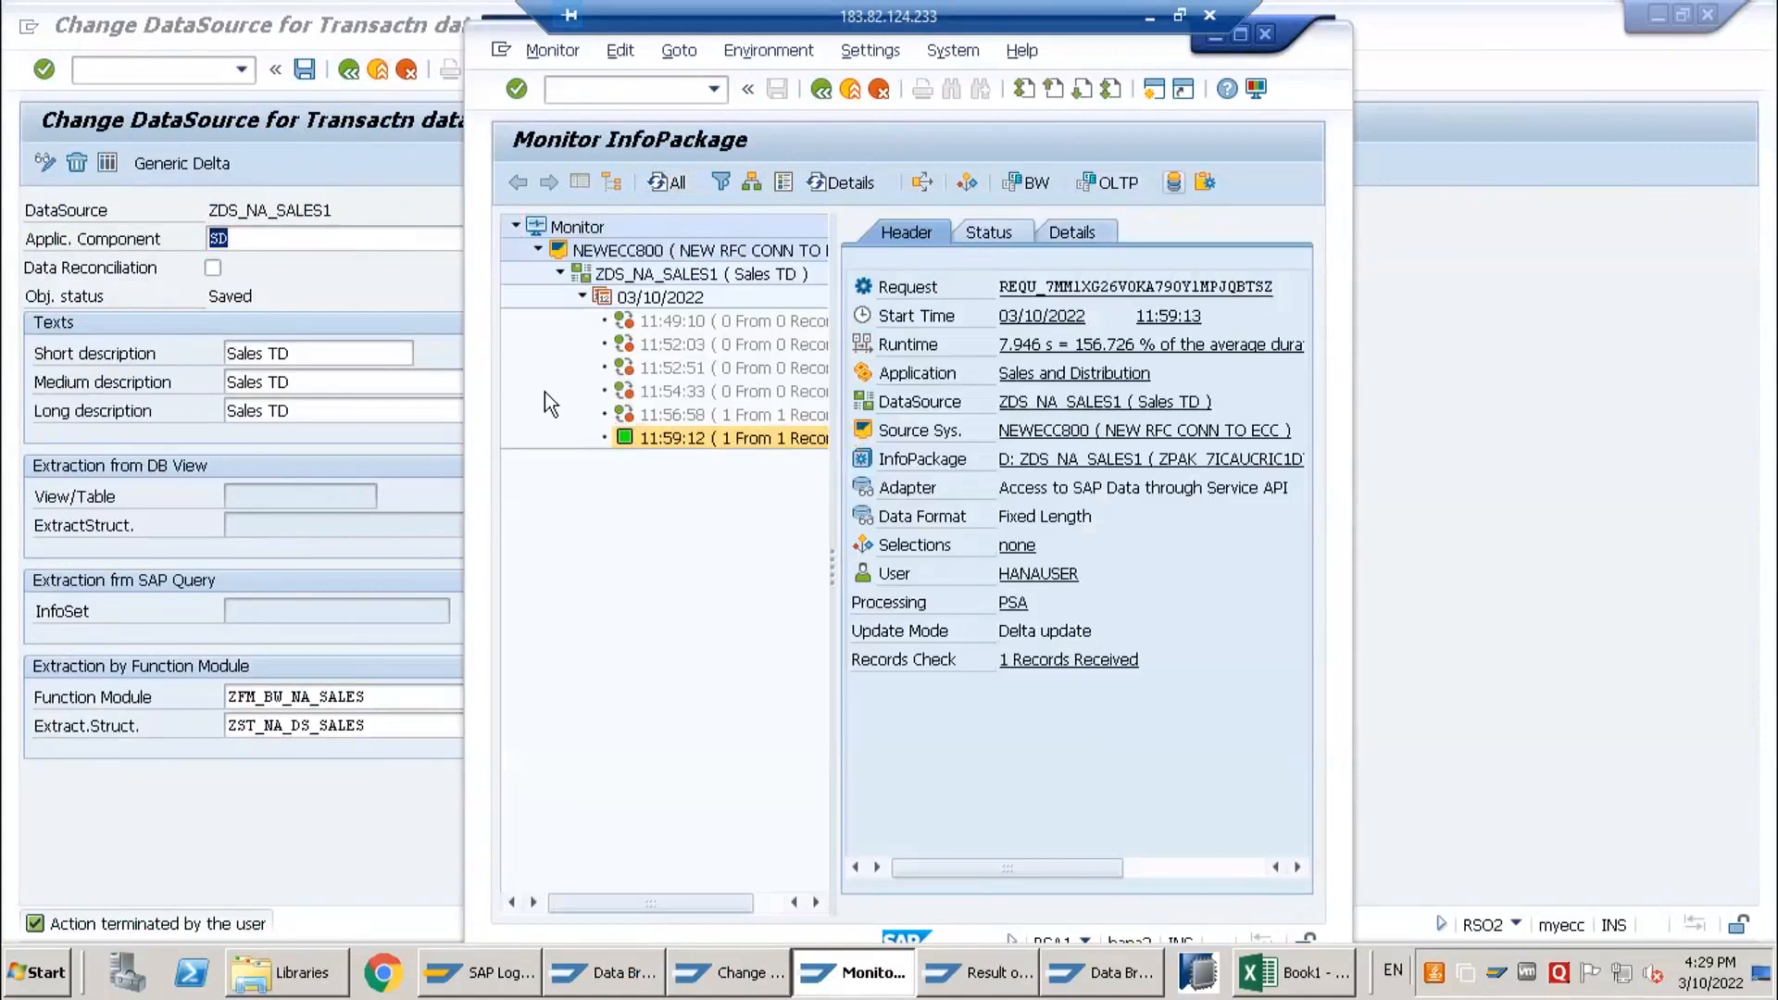
click(797, 887)
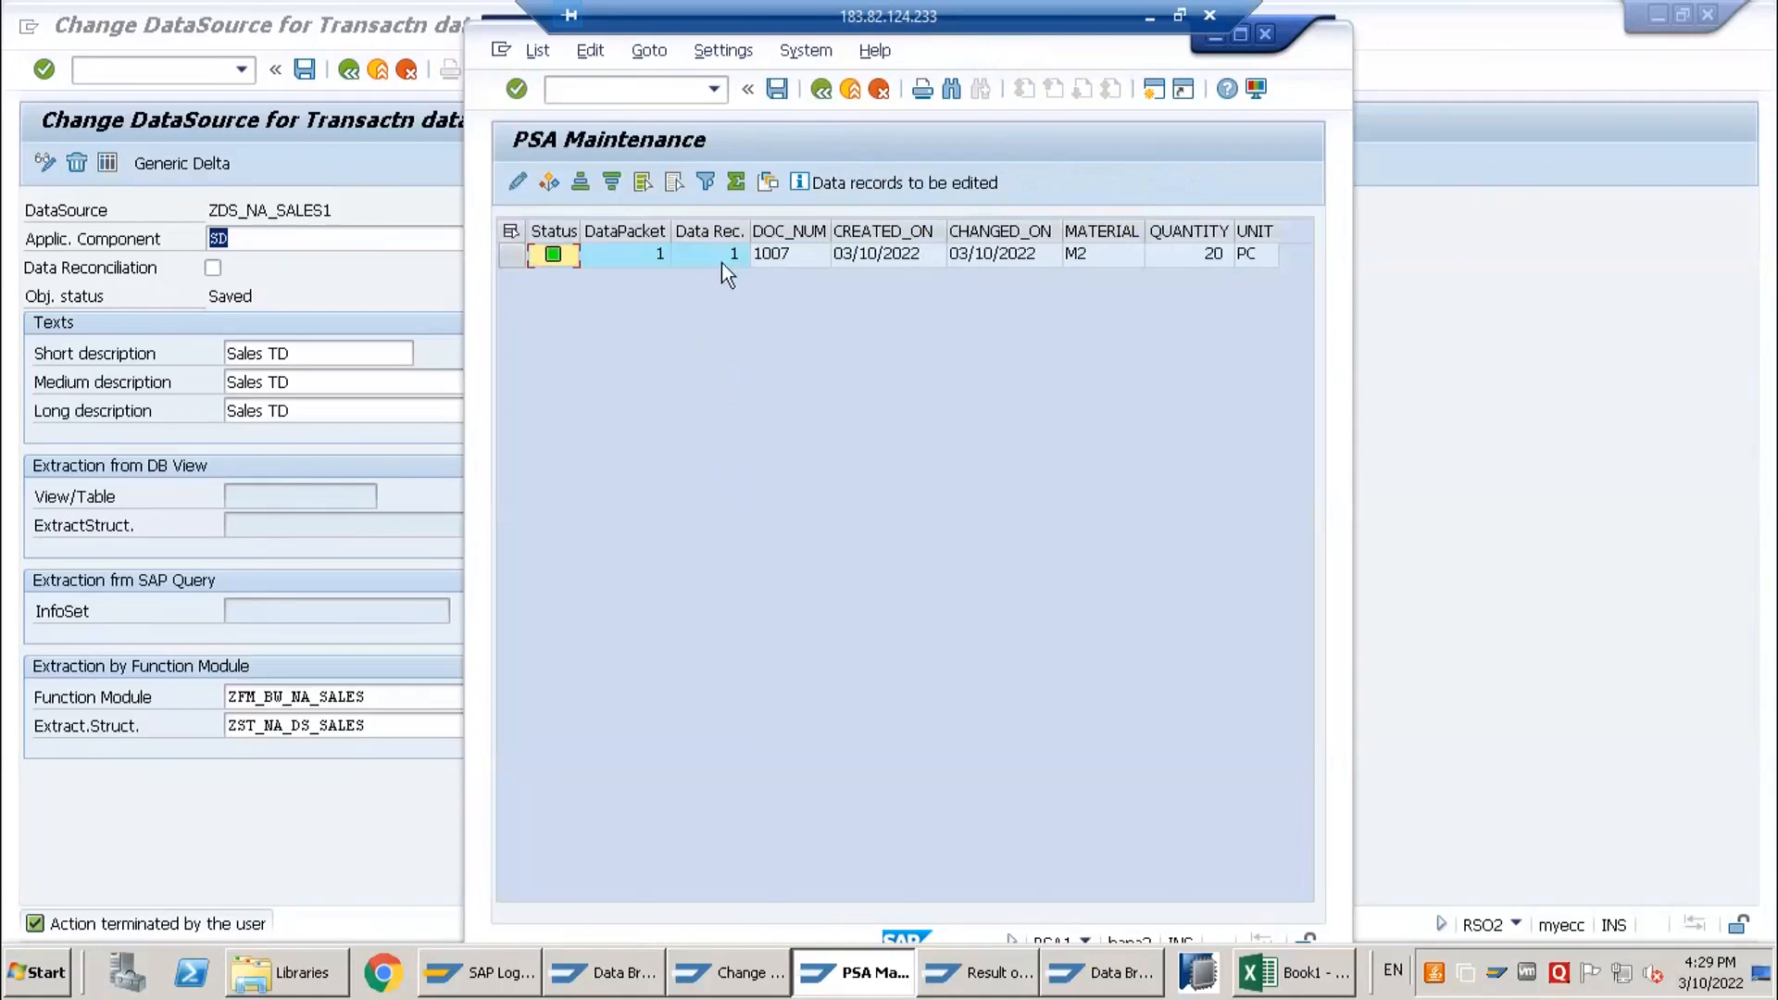
click(869, 264)
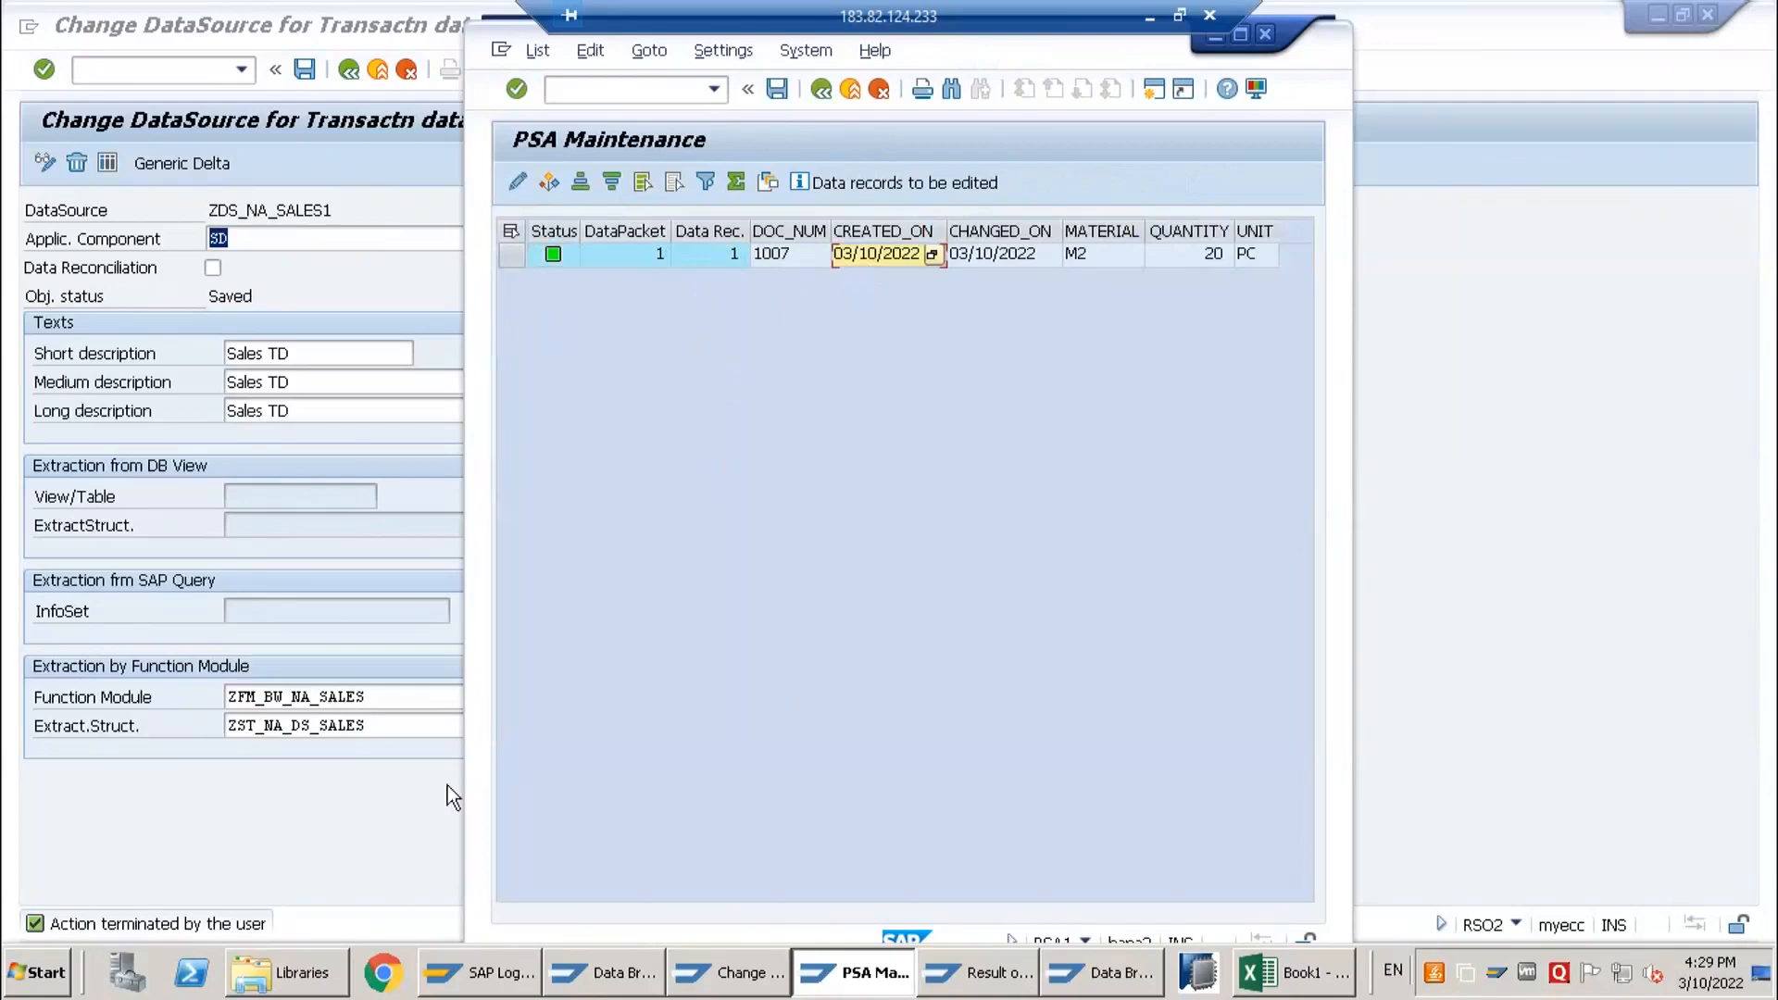
- Change record 1007's created-on and changed-on dates to 09.03.2022 in table ZNA_SALES, save, and return to the record list
click(371, 787)
click(607, 972)
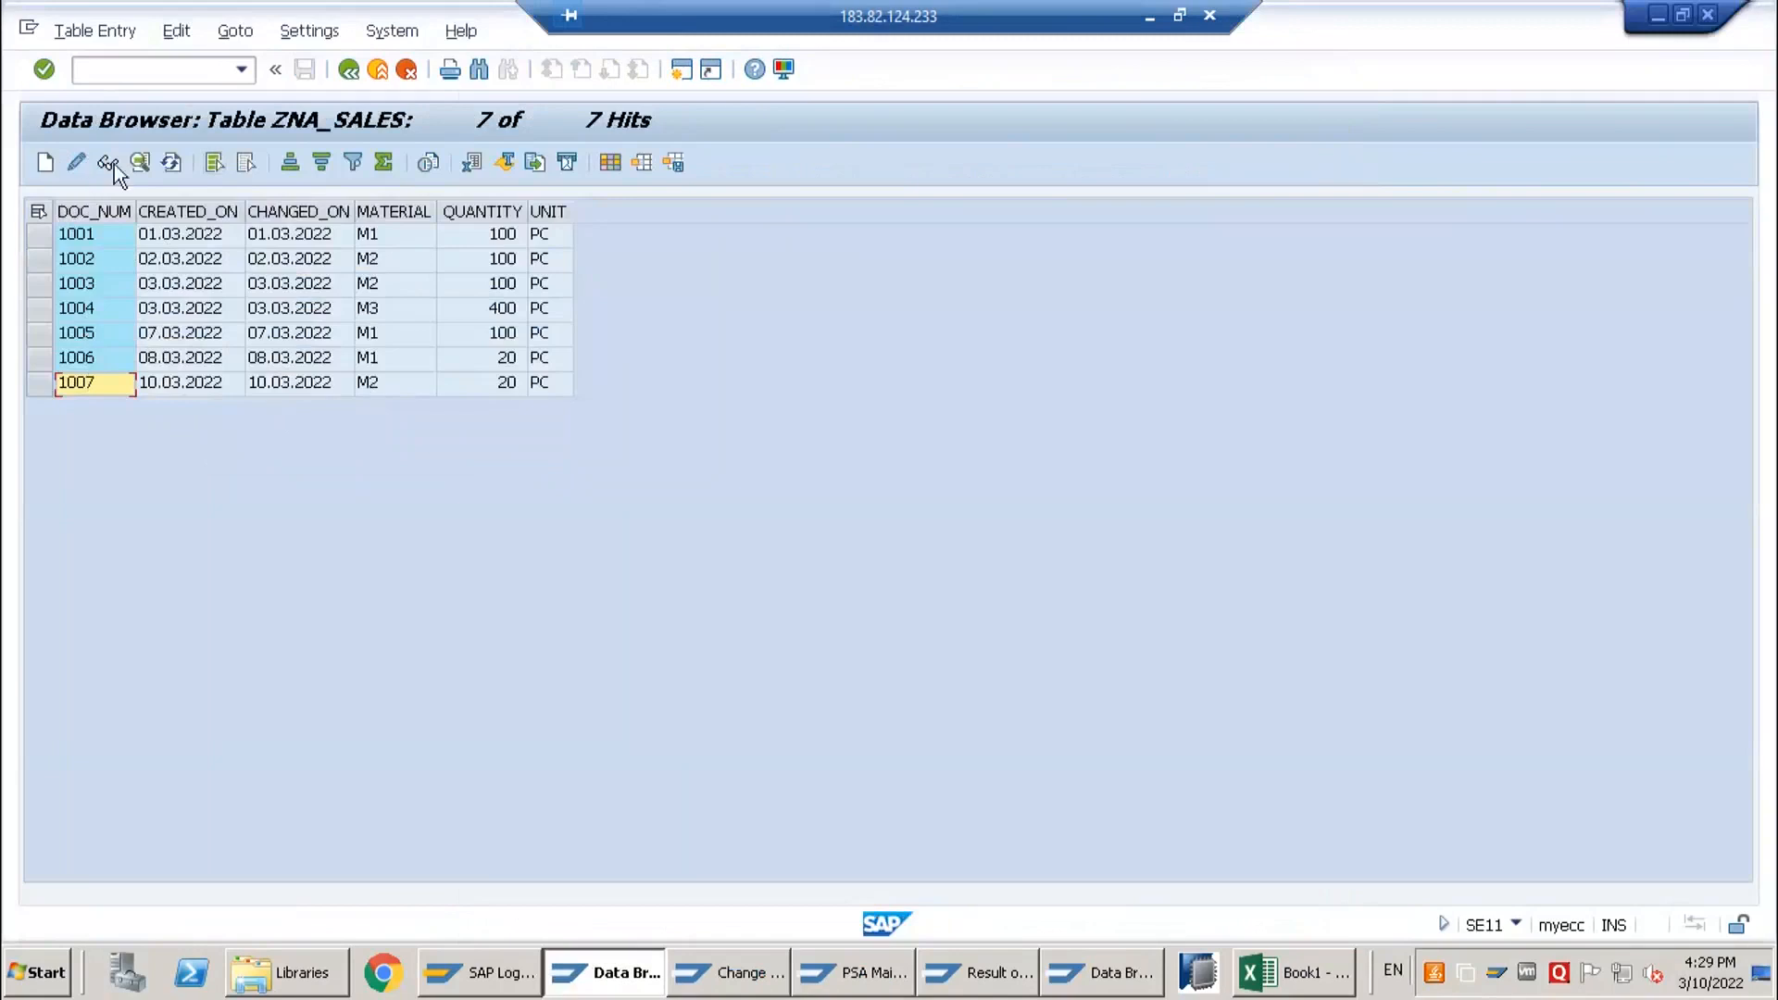
click(172, 165)
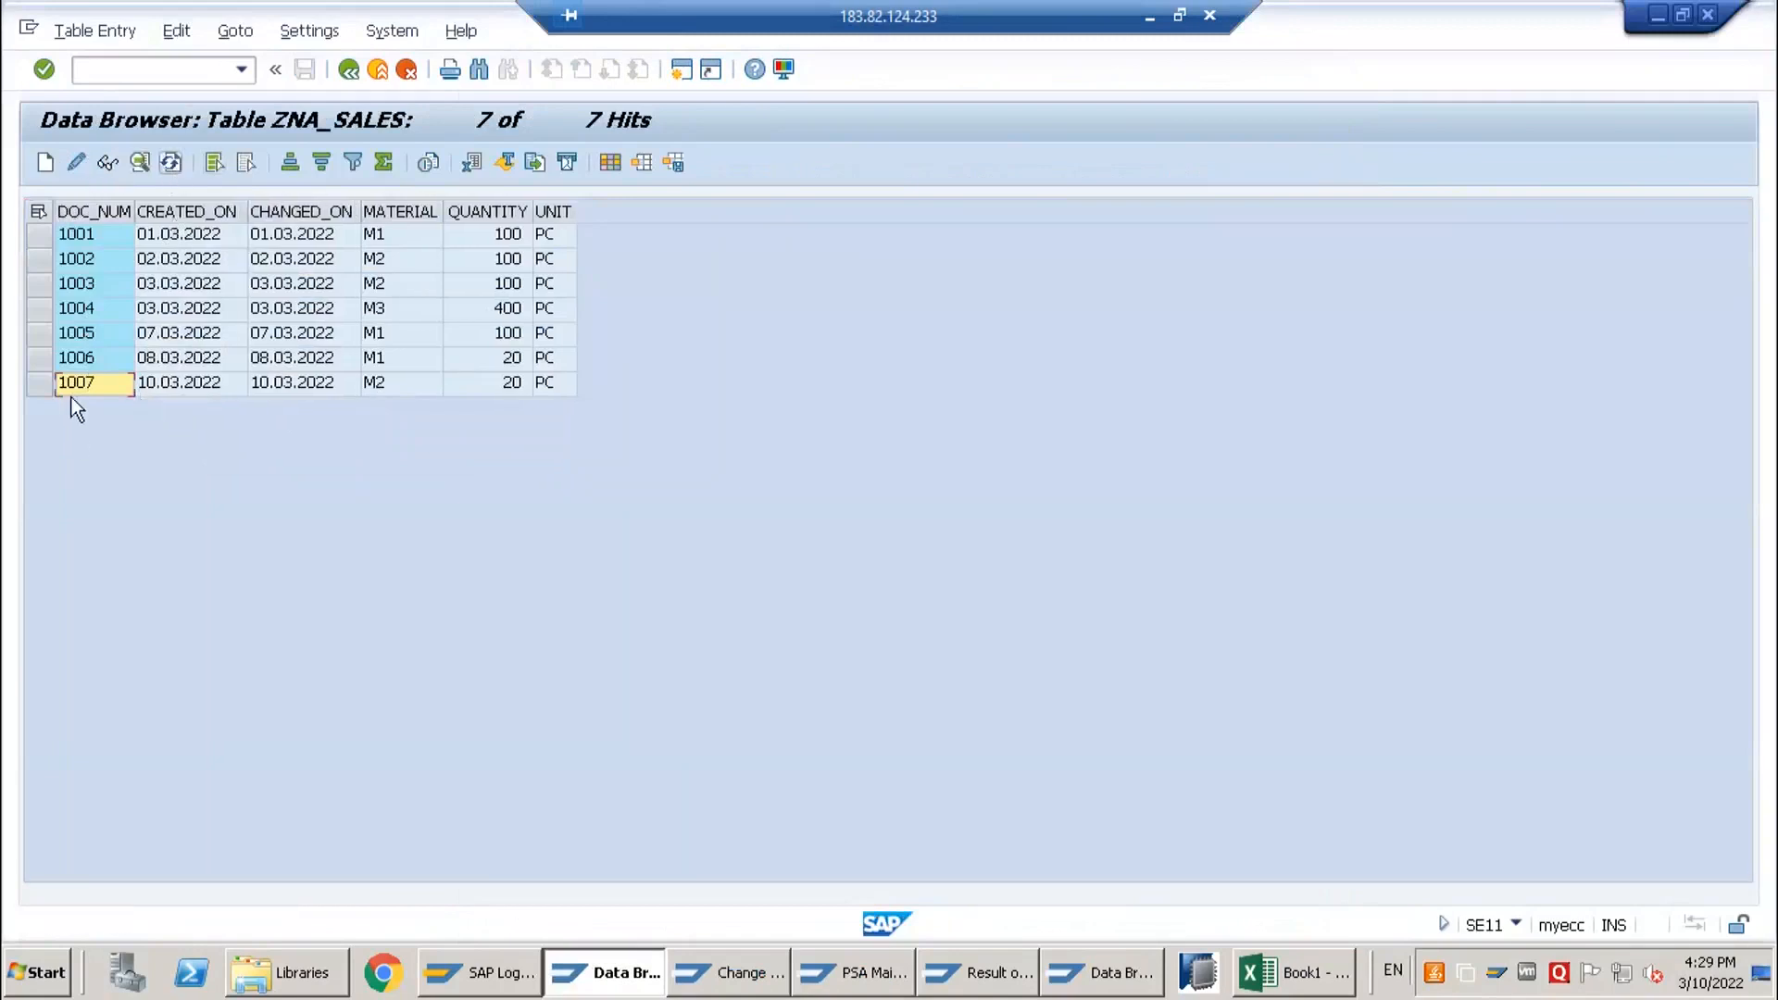
click(40, 383)
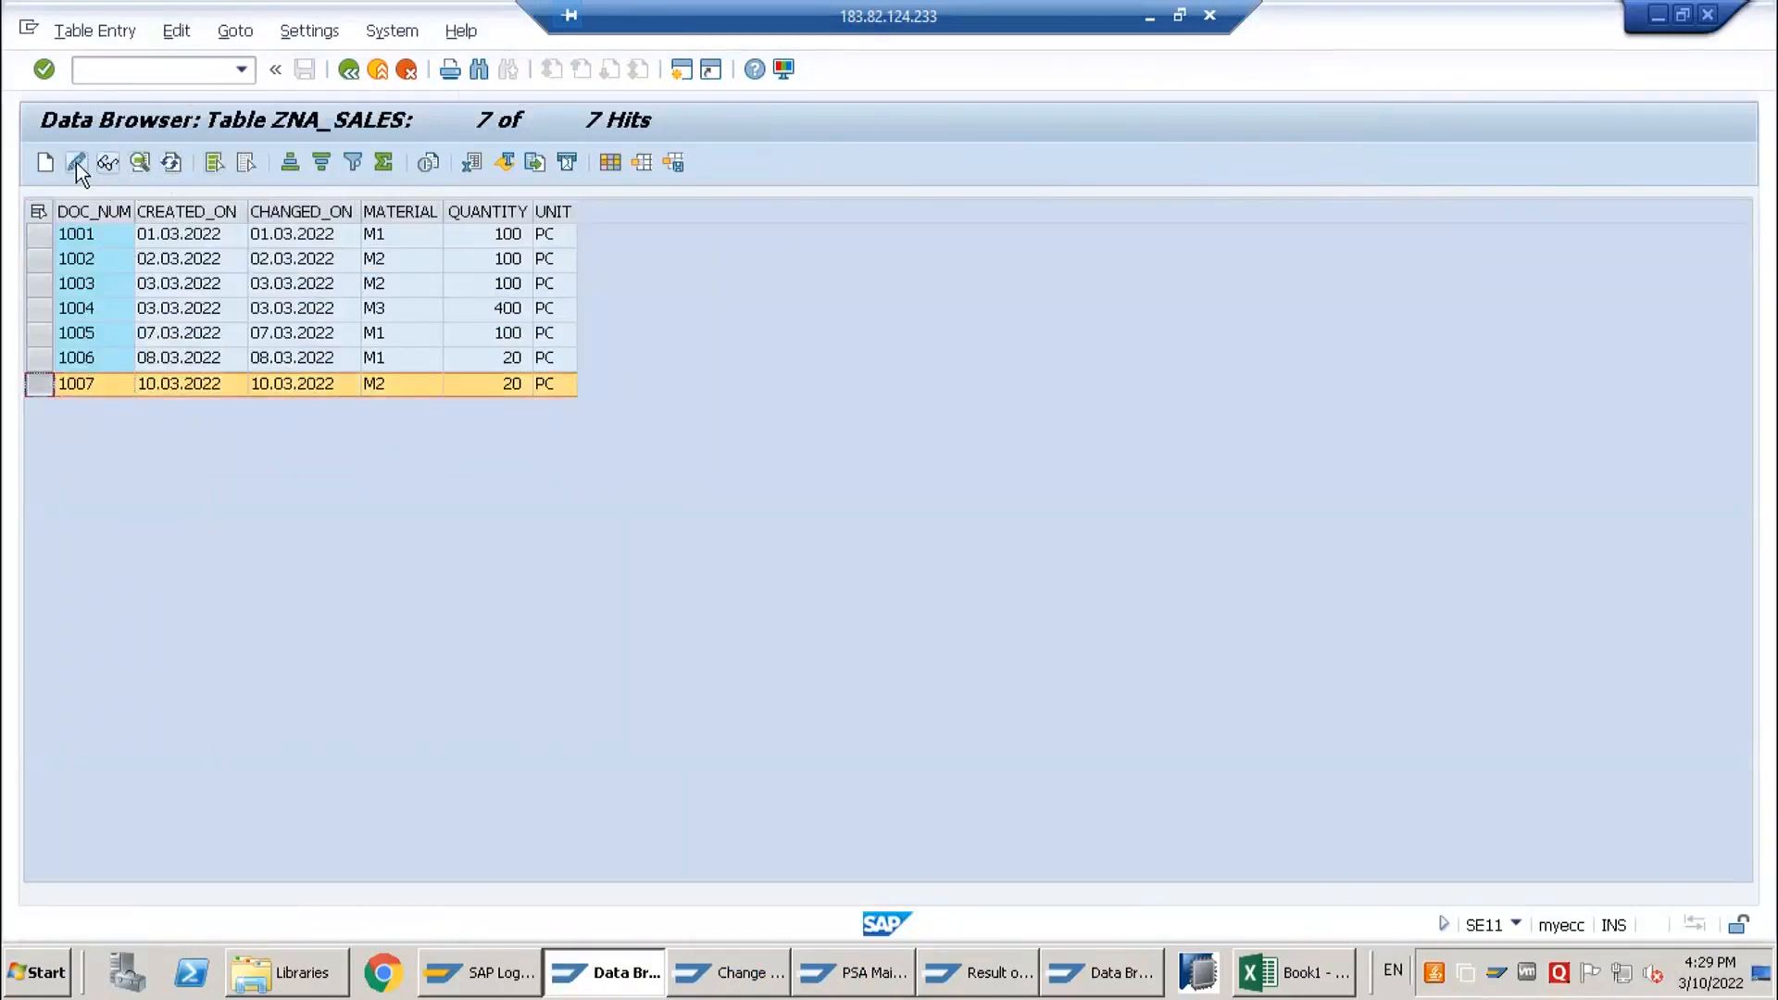
click(76, 163)
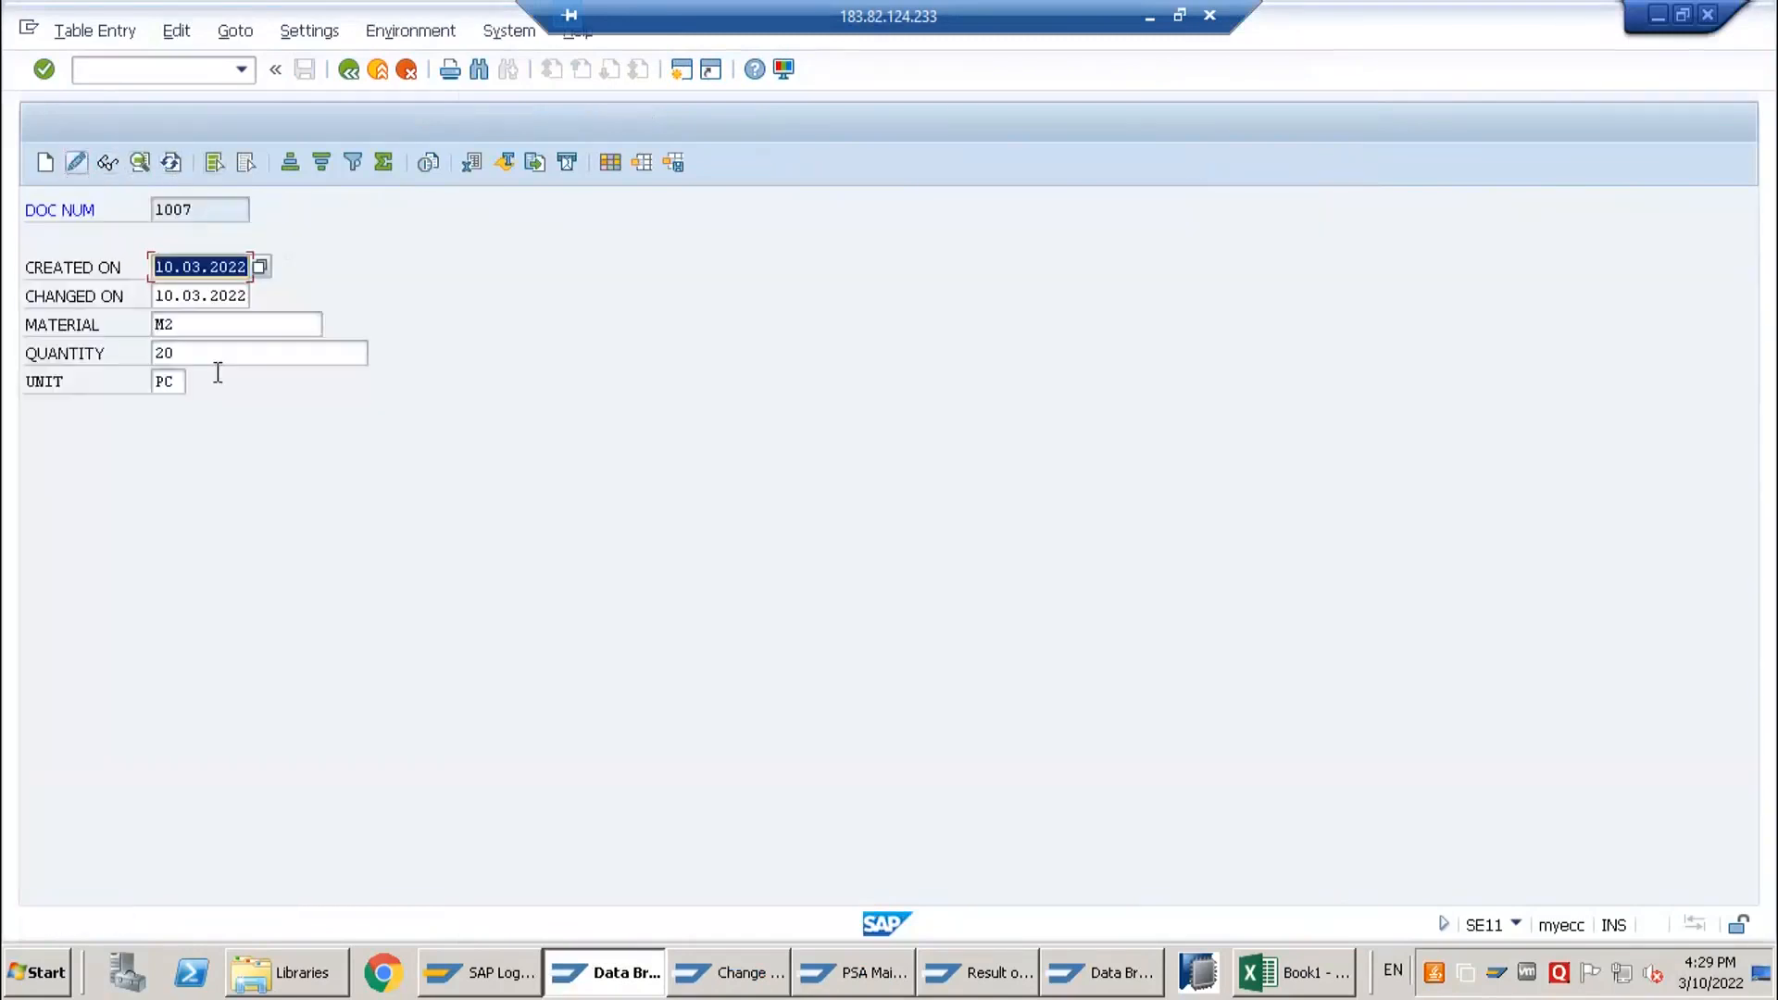
click(142, 266)
key(ctrl+a)
key(ctrl+c)
key(Tab)
key(ctrl+v)
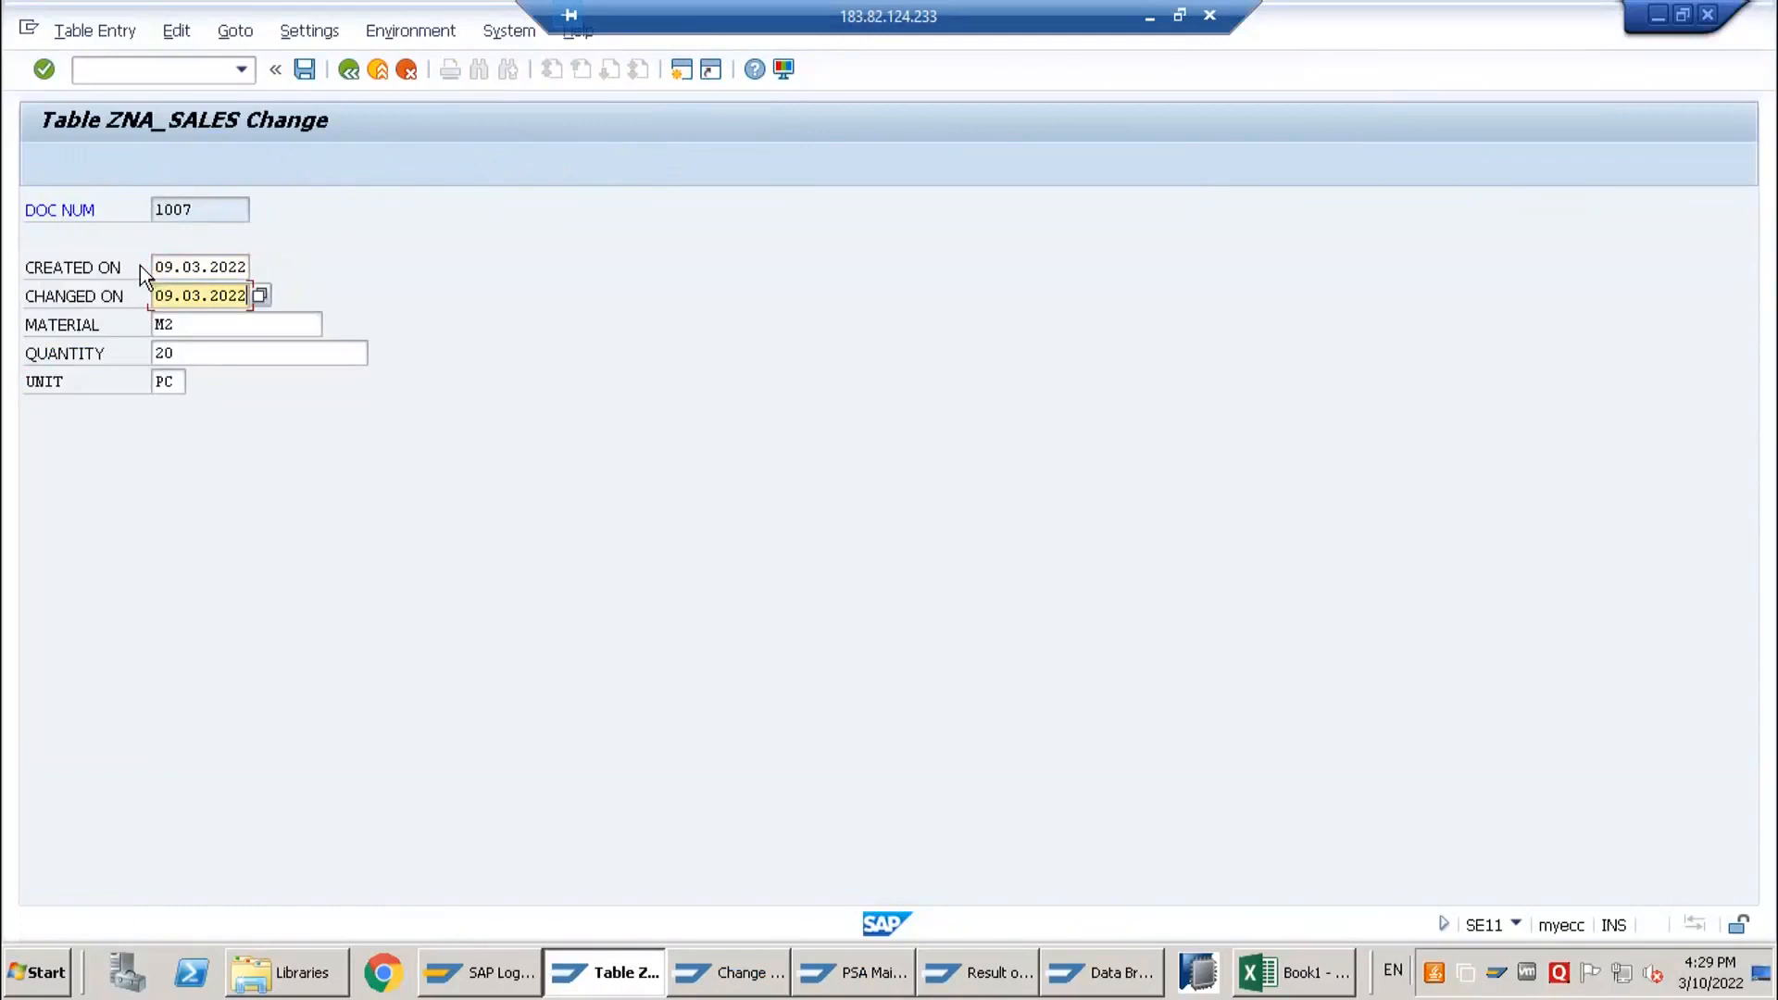
click(309, 74)
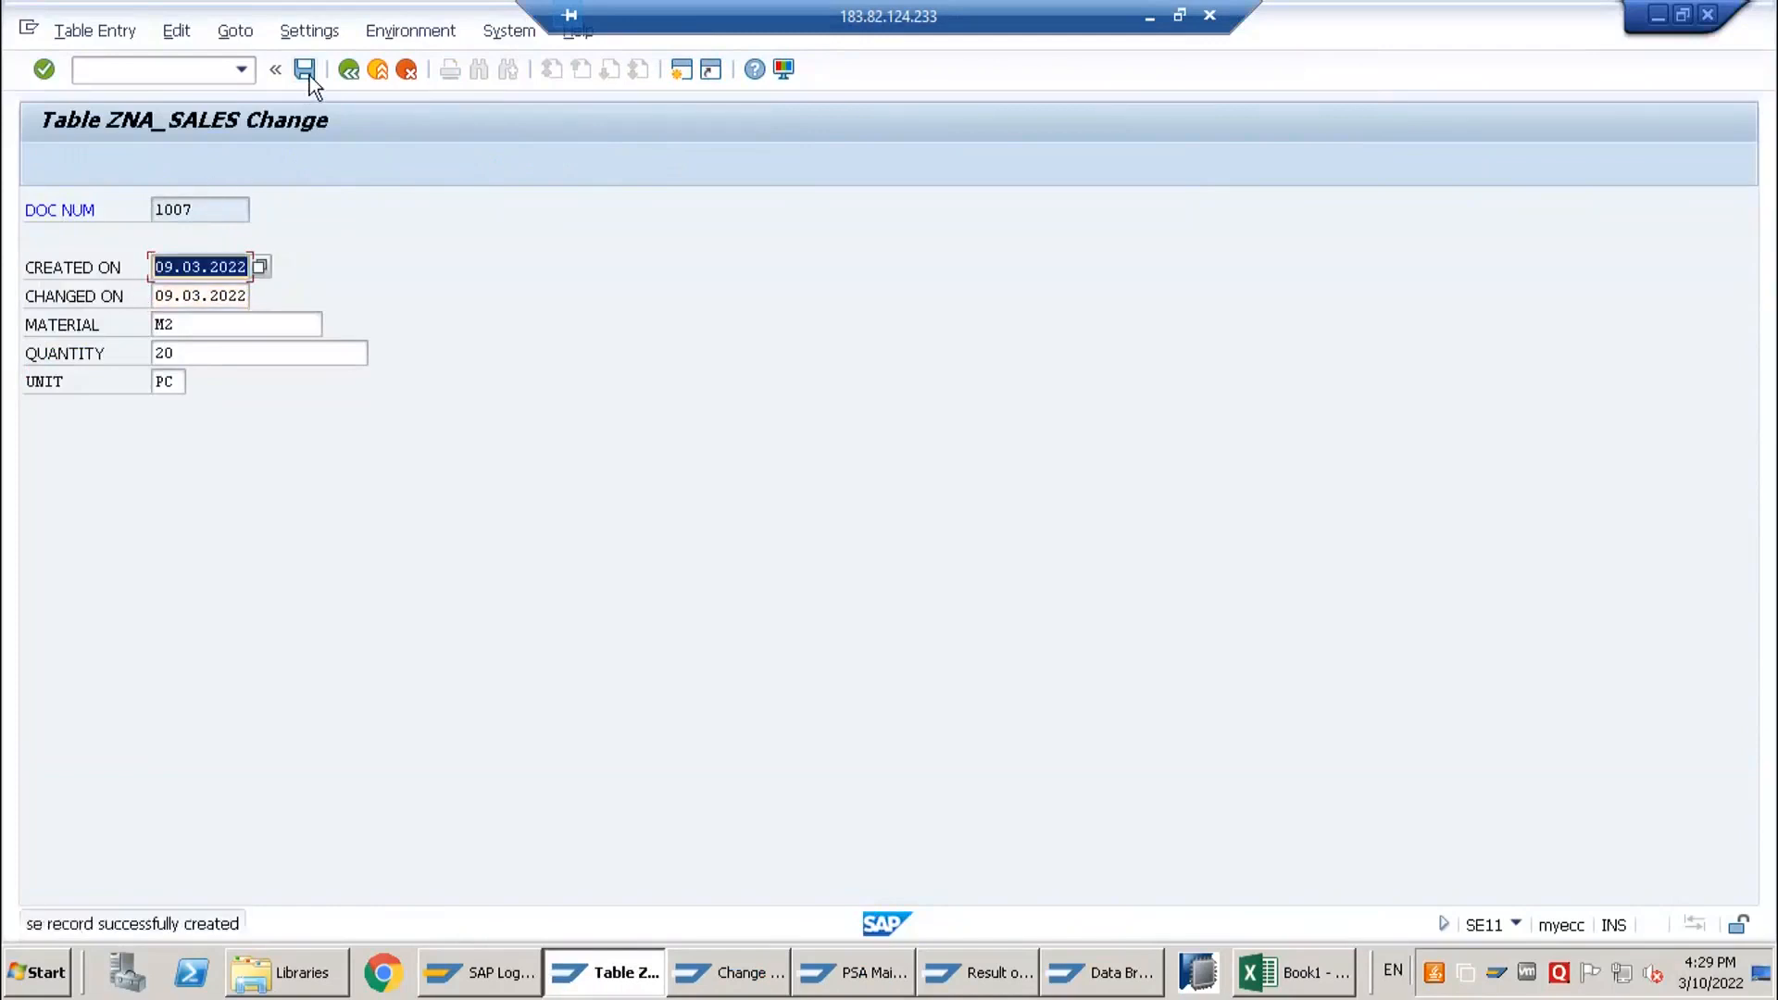
click(349, 72)
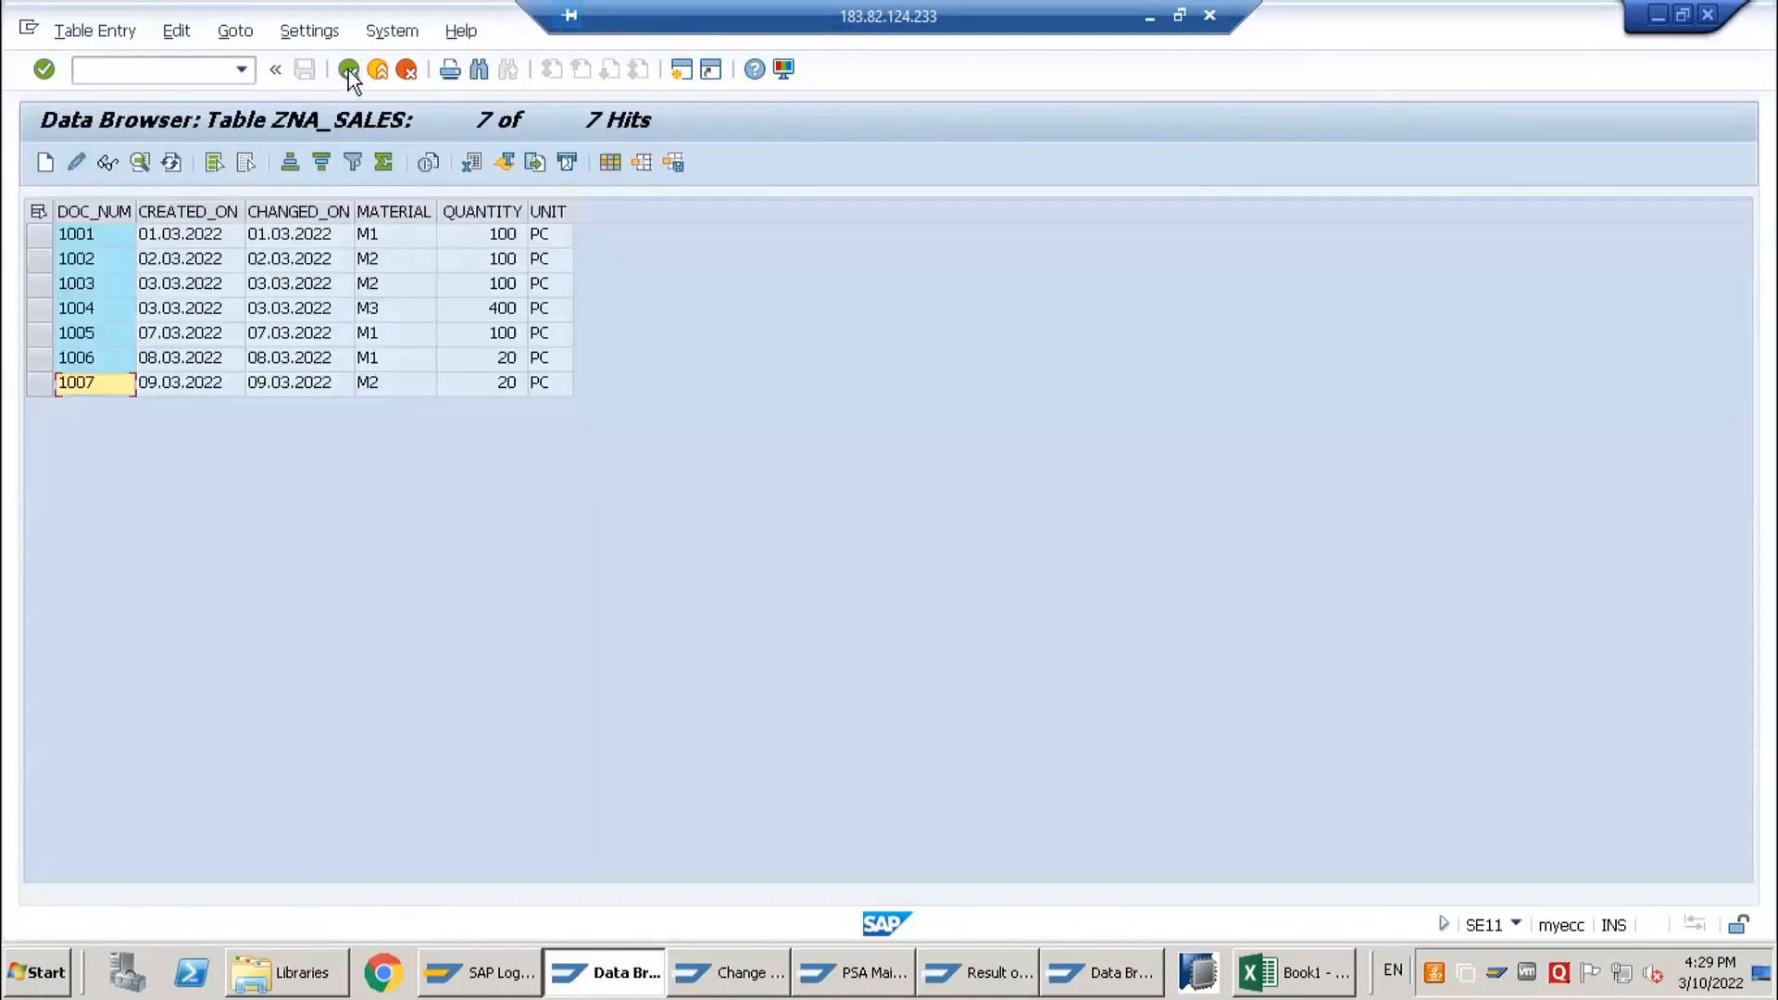
- Return to the InfoPackage scheduler, run another delta load for ZDS_NA_SALES1, and refresh the request monitor
click(903, 975)
key(F3)
key(F3)
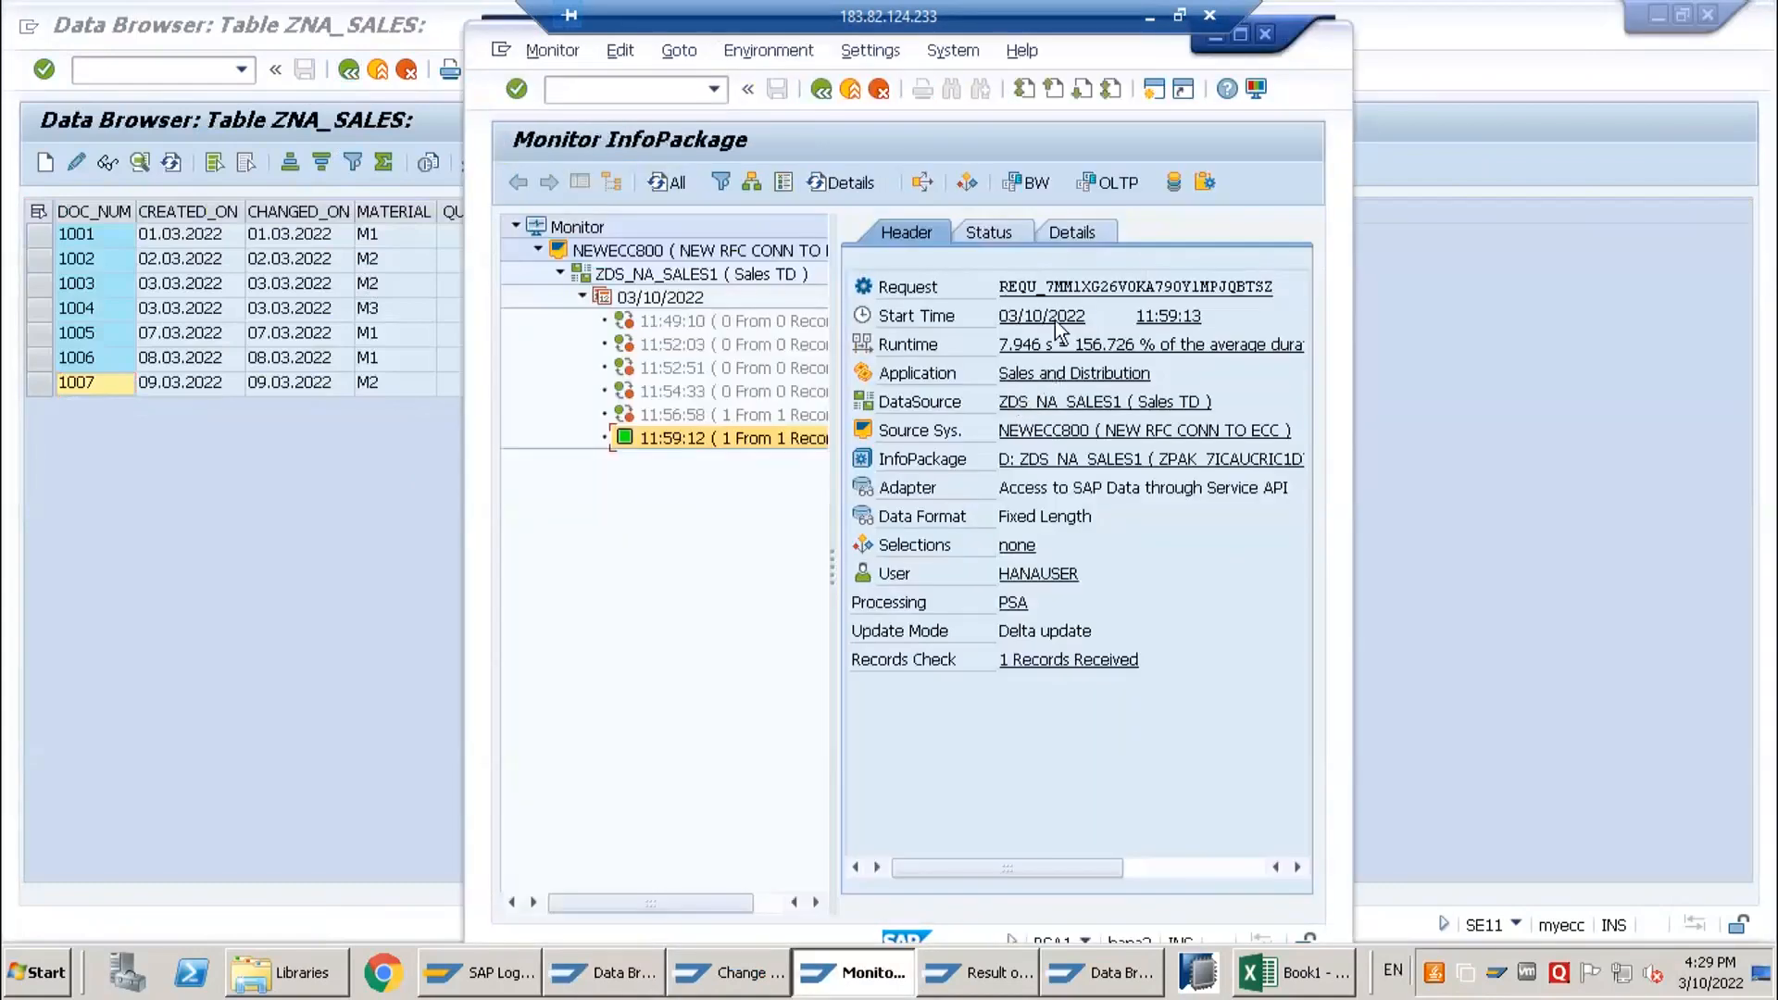
click(1182, 652)
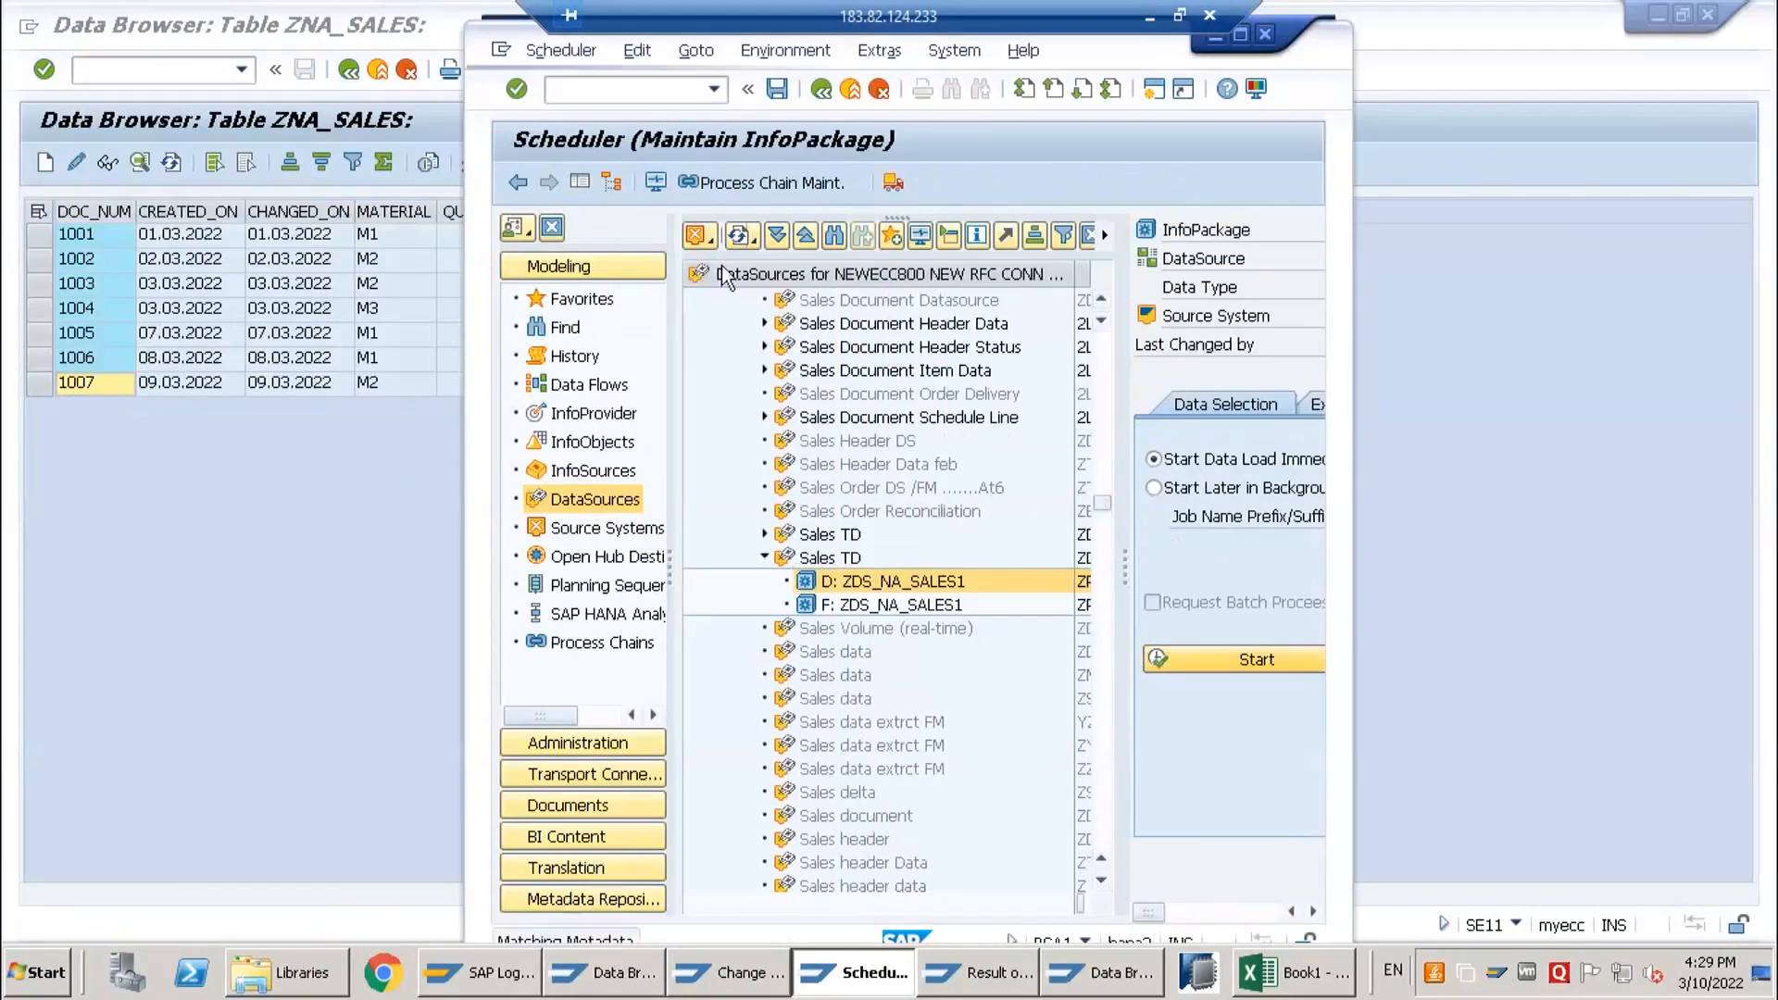
click(656, 182)
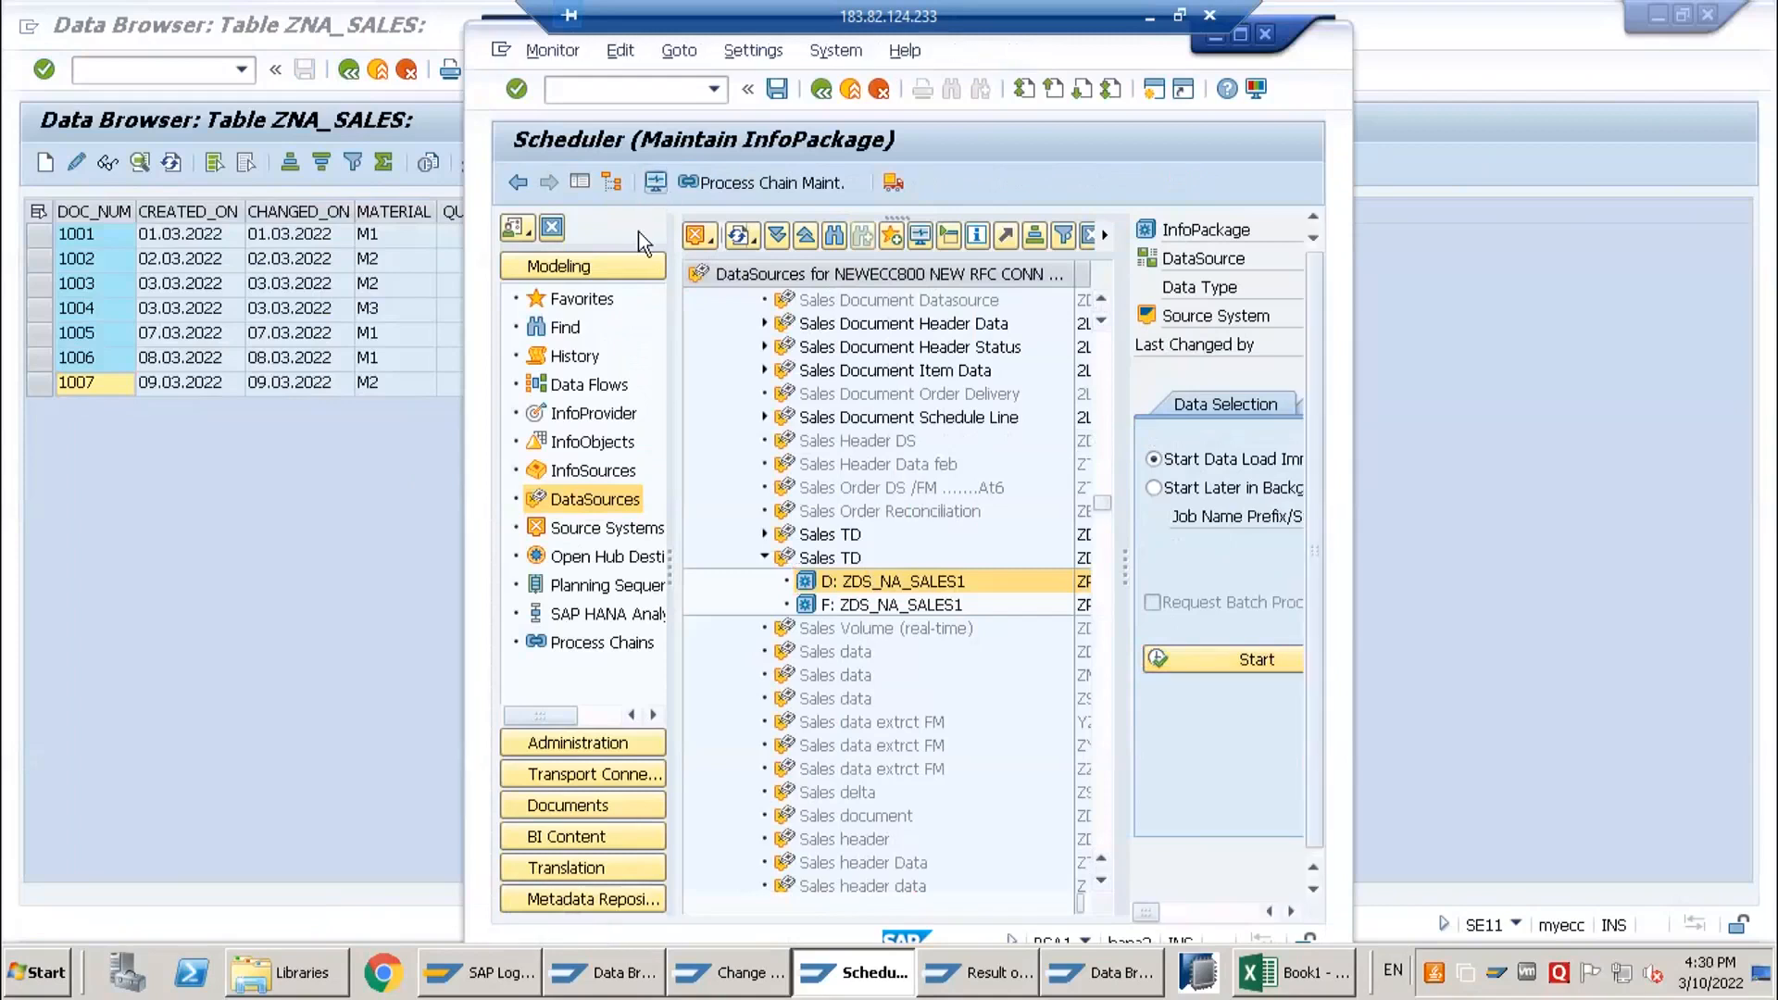
click(842, 189)
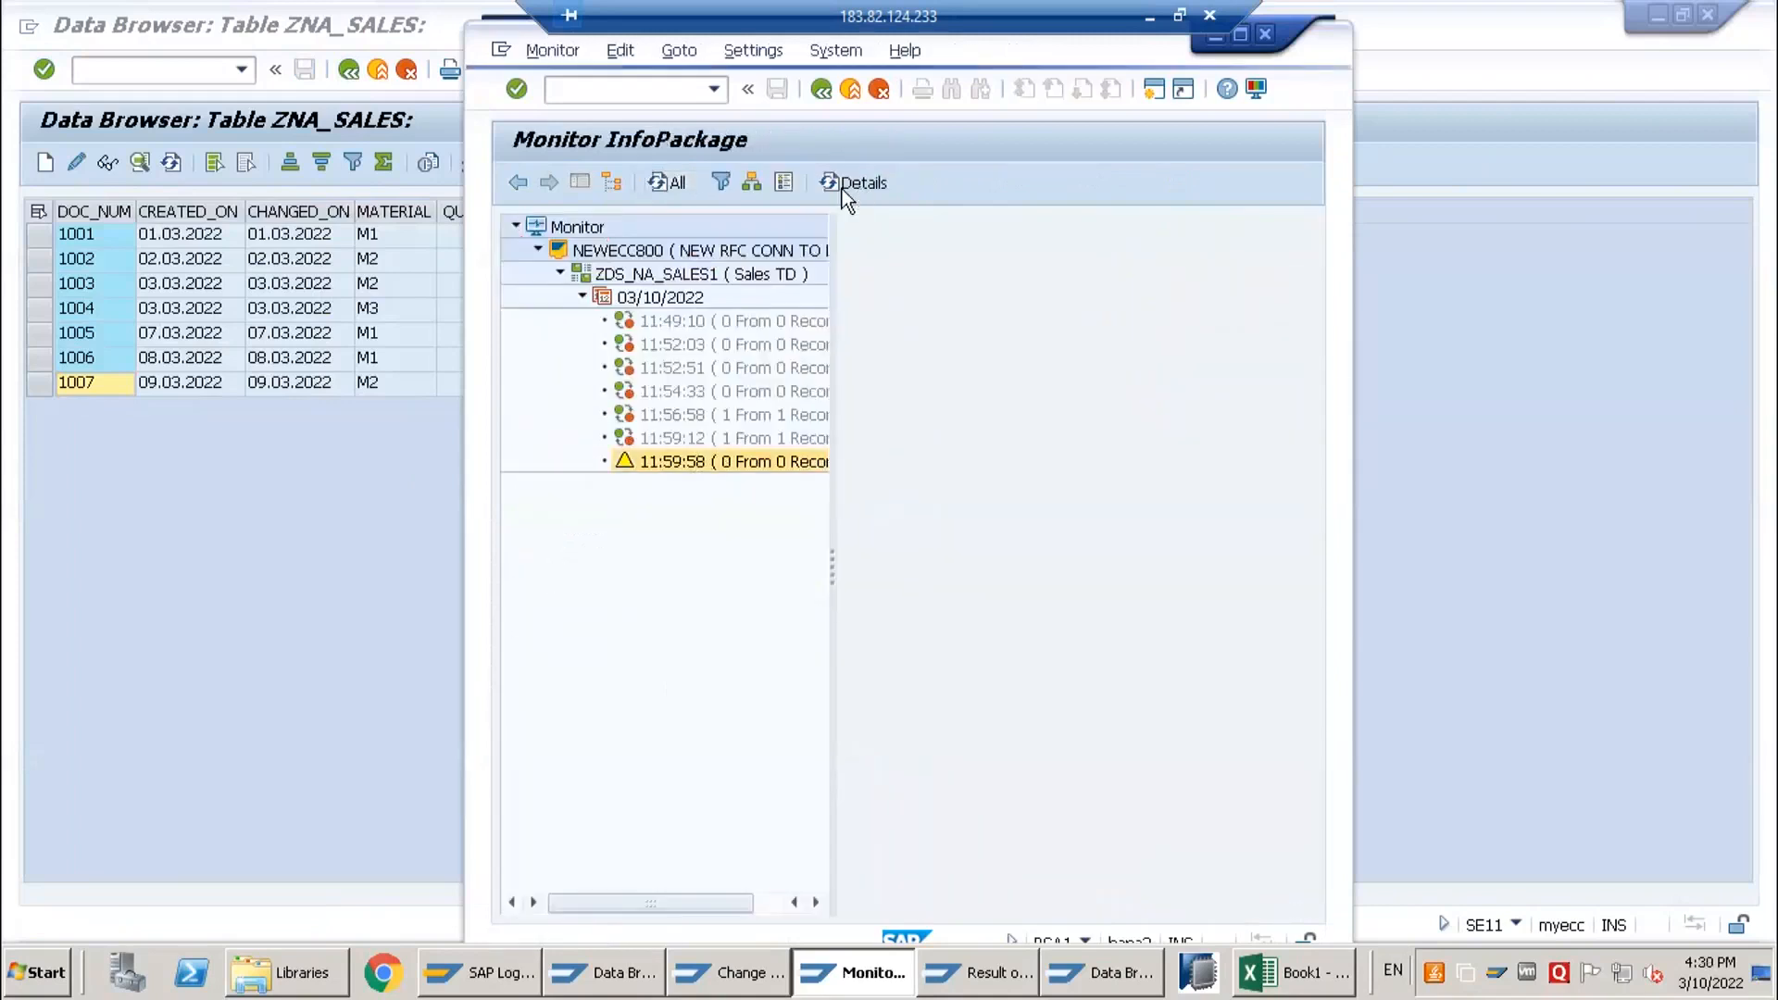
click(673, 182)
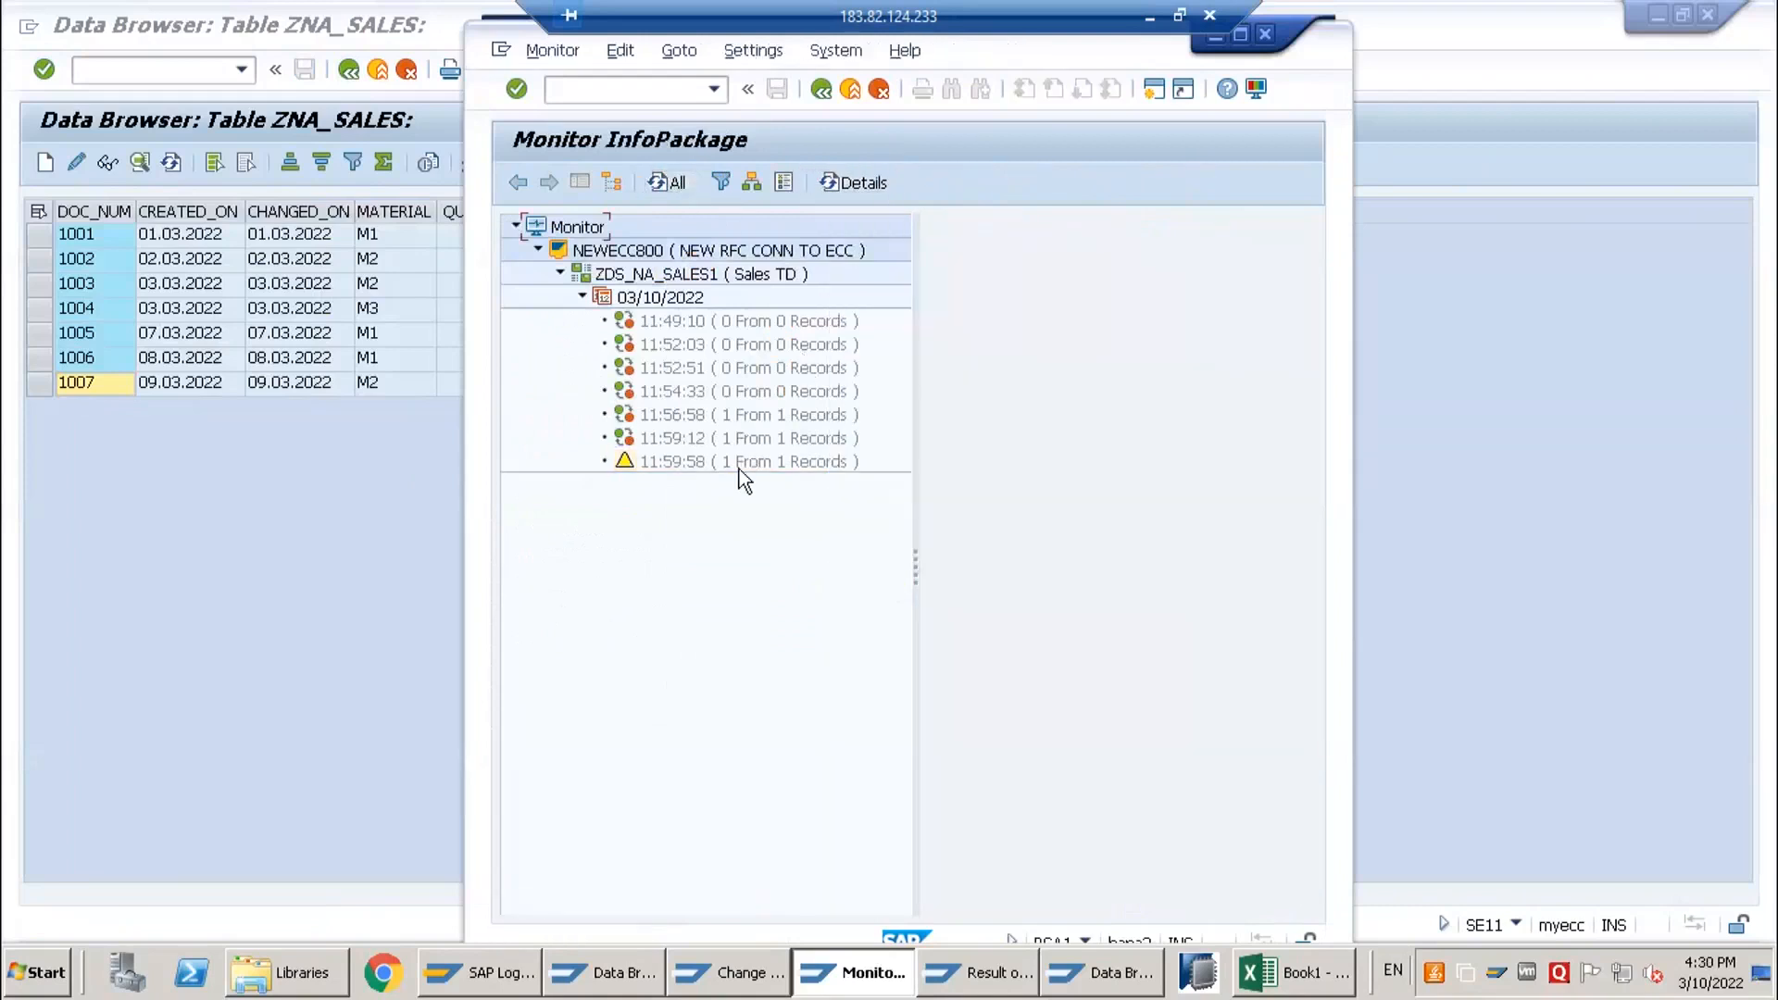
- Display the latest delta request's PSA data and compare its created-on date with record 1007 in ZNA_SALES
double_click(739, 463)
click(1175, 182)
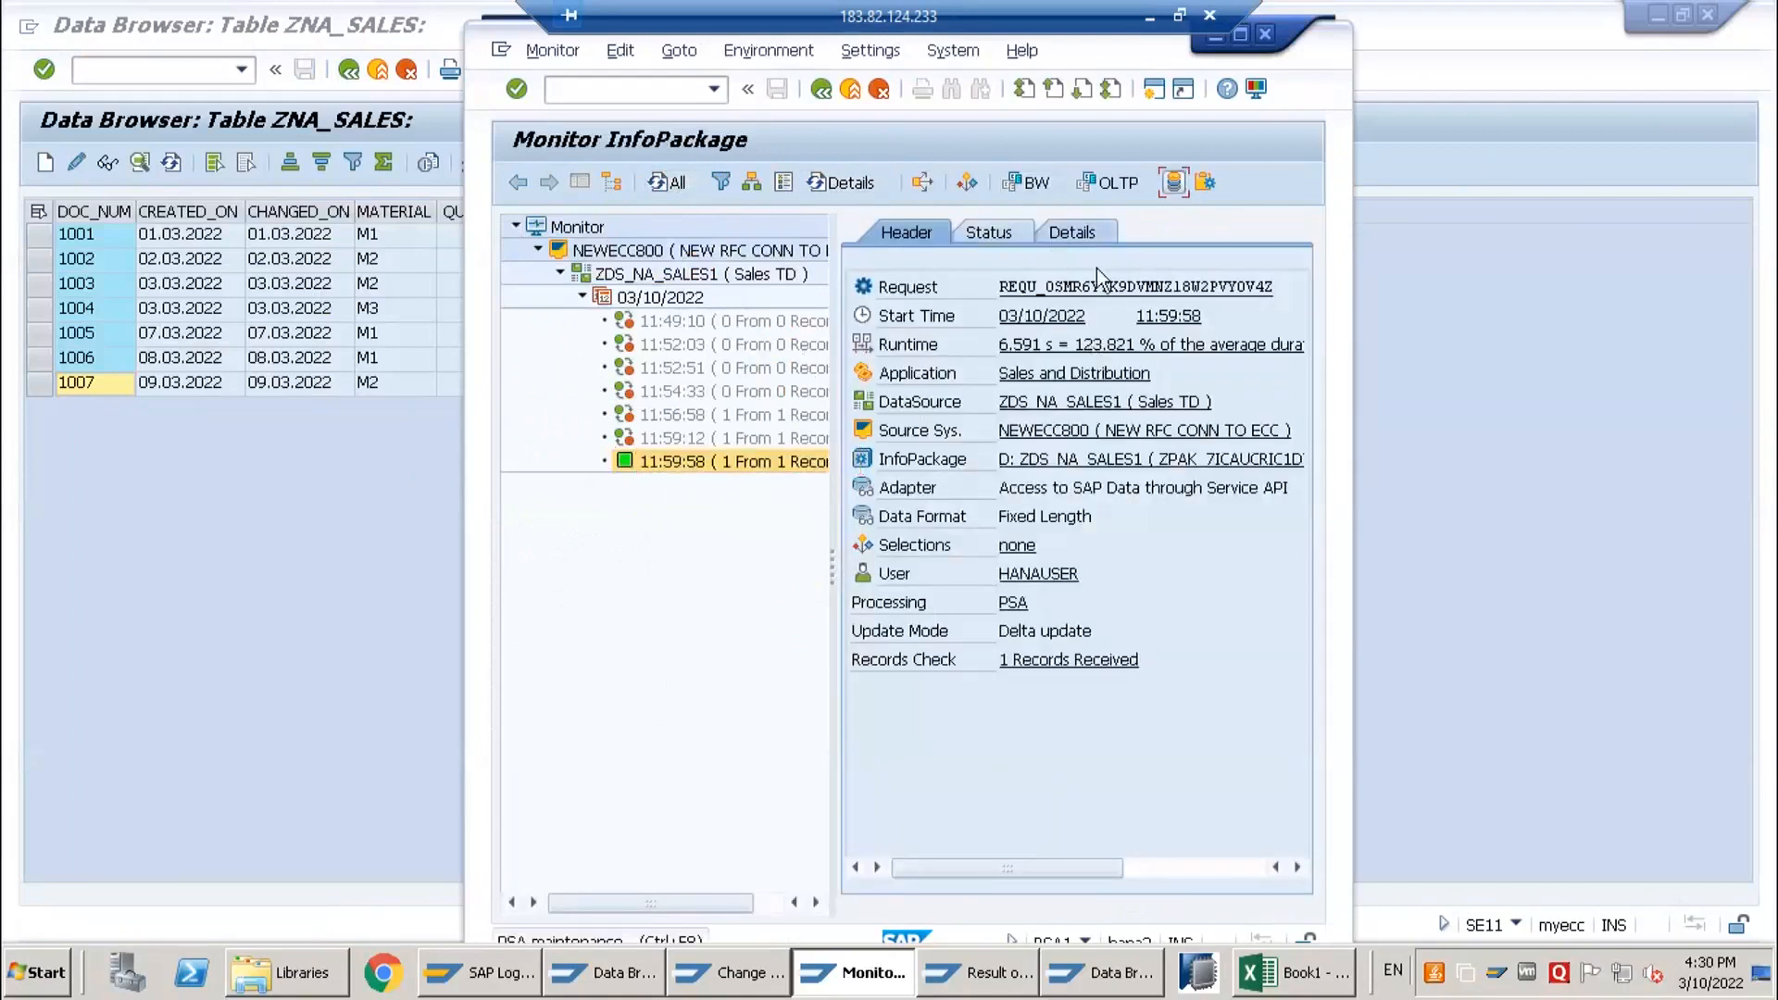
click(802, 891)
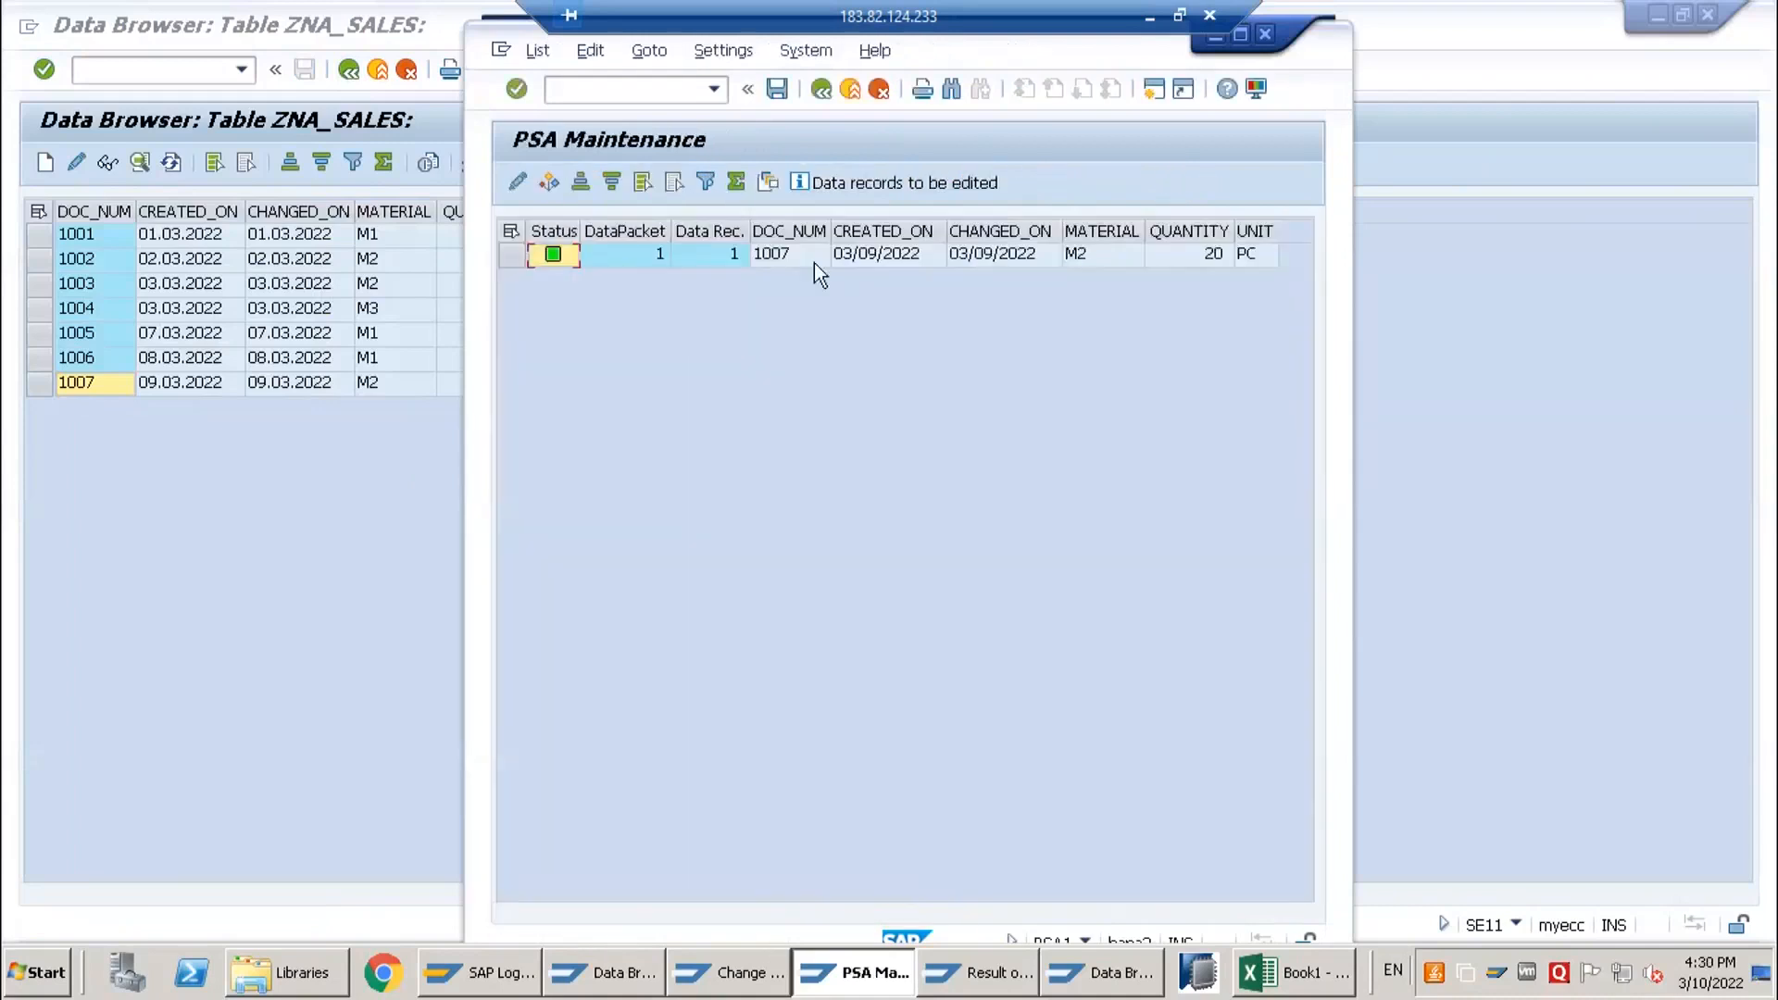
click(875, 253)
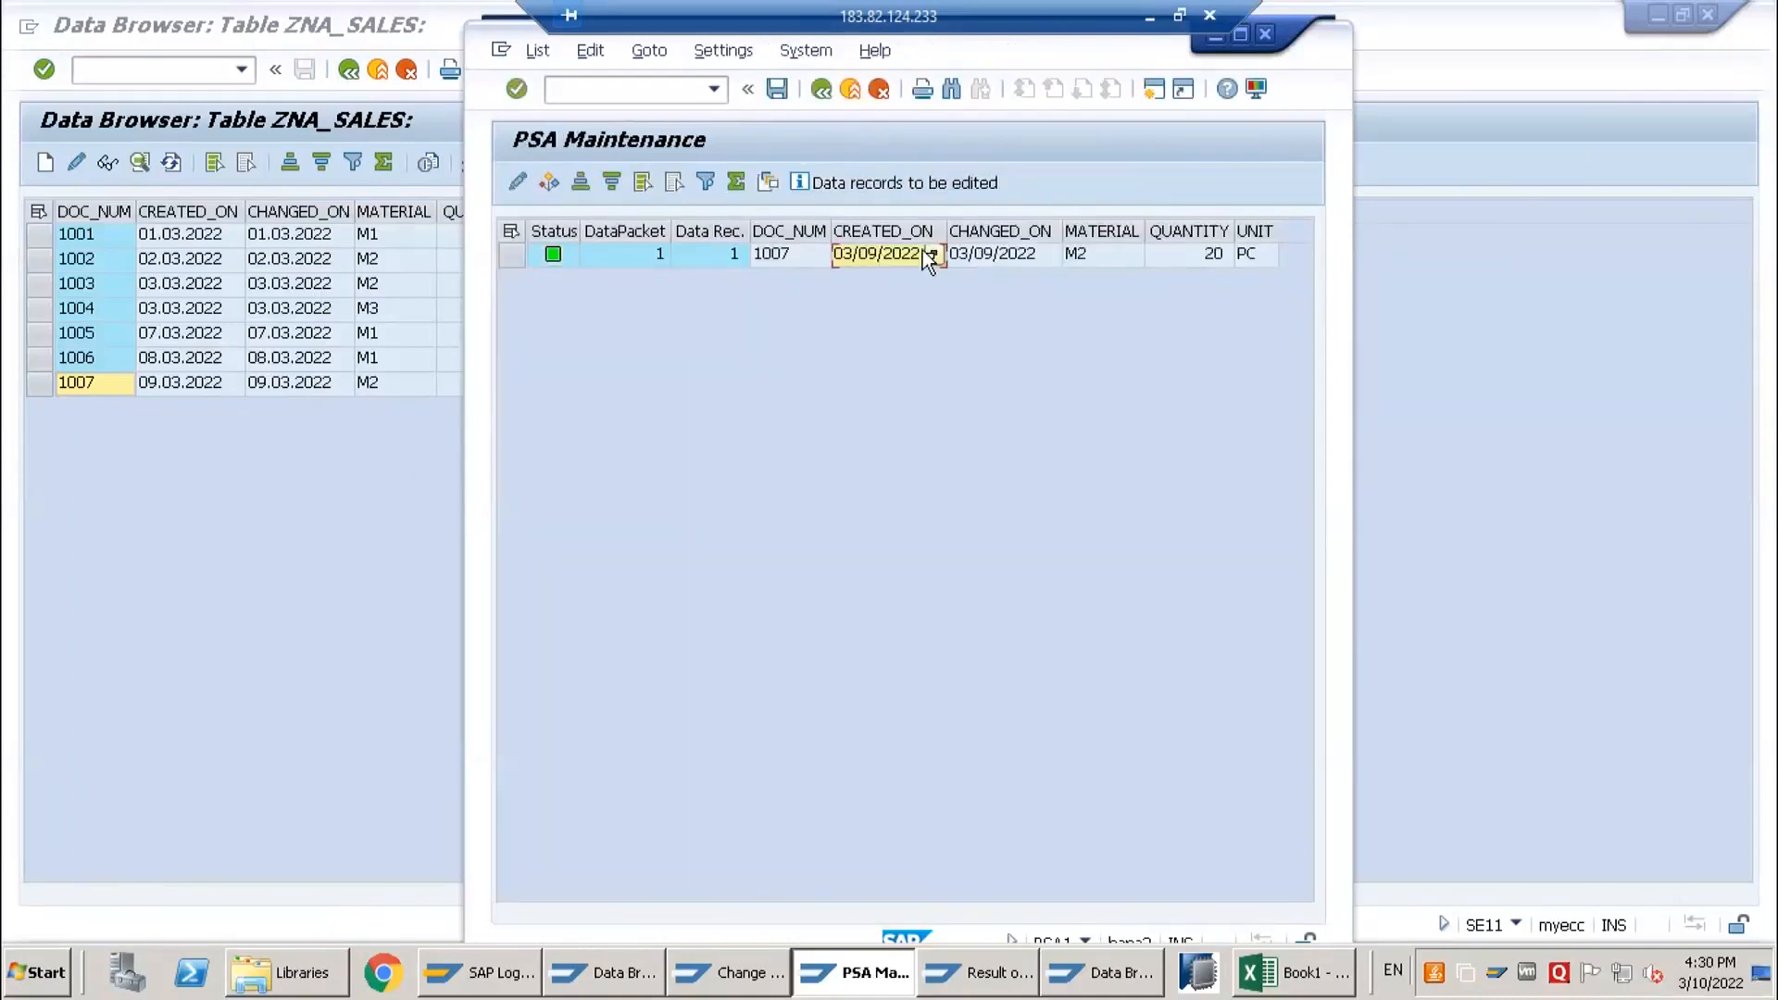
click(324, 383)
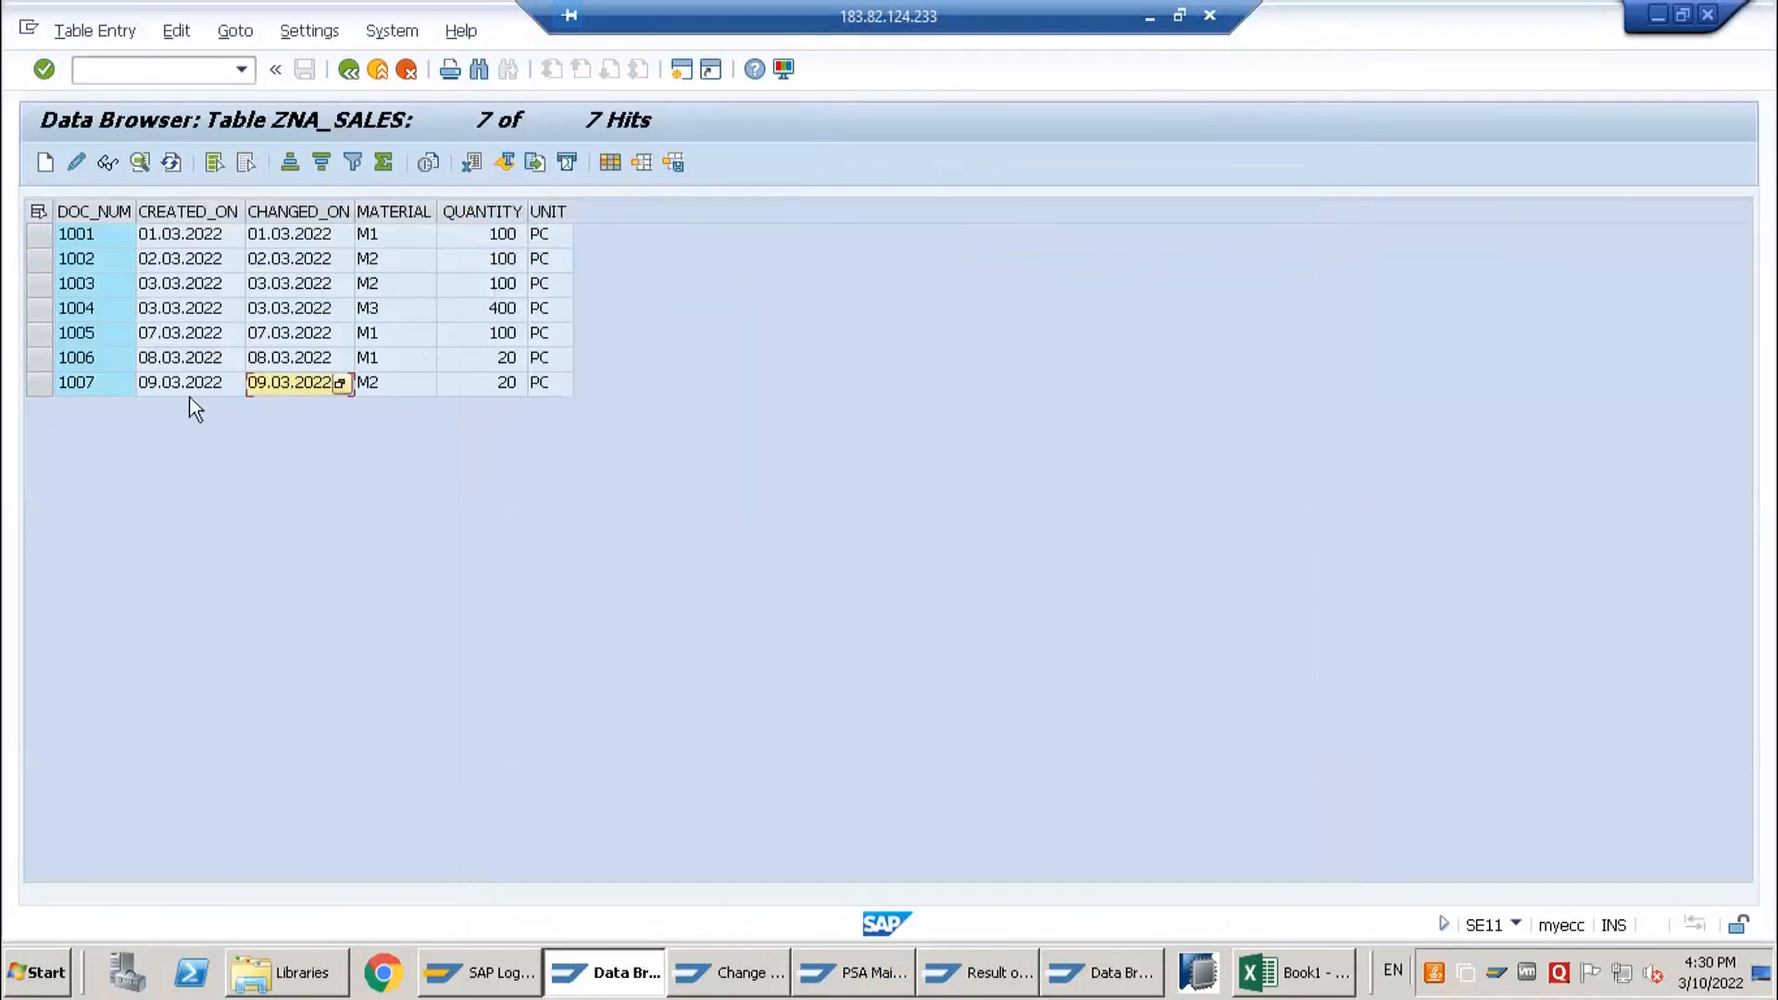
- Review the safety interval lower limit in the generic delta settings of ZDS_NA_SALES1 and close the settings
click(727, 968)
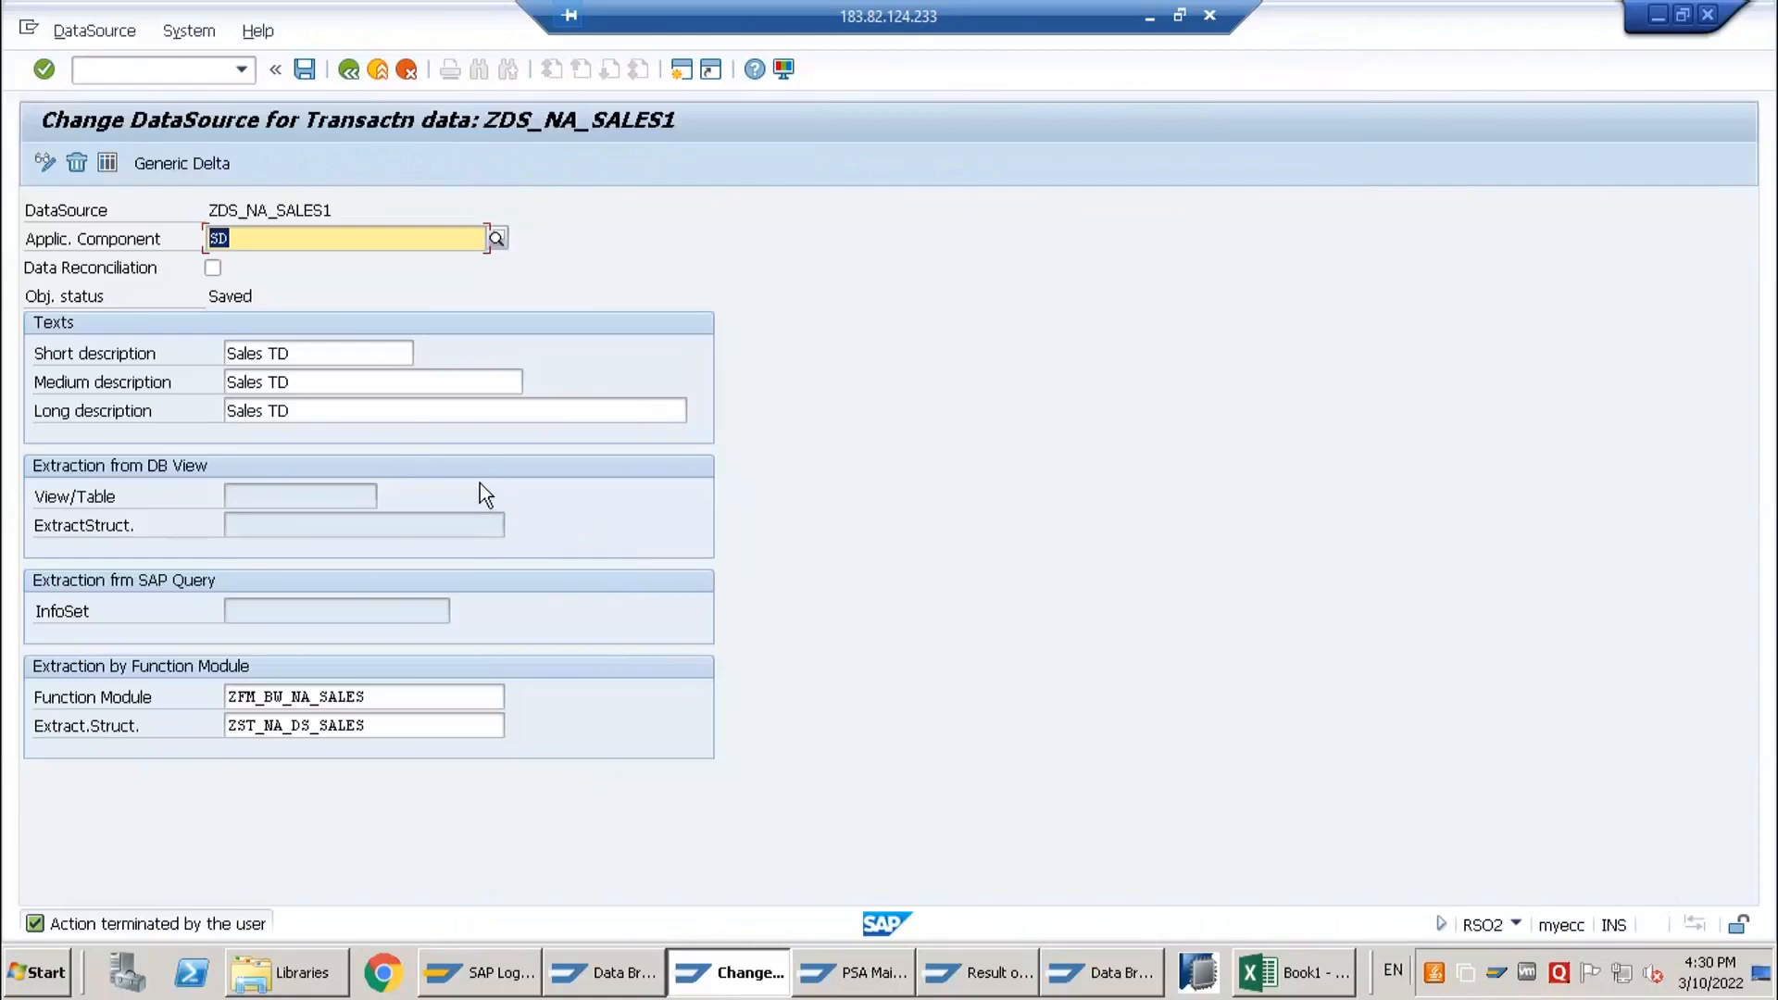
click(192, 164)
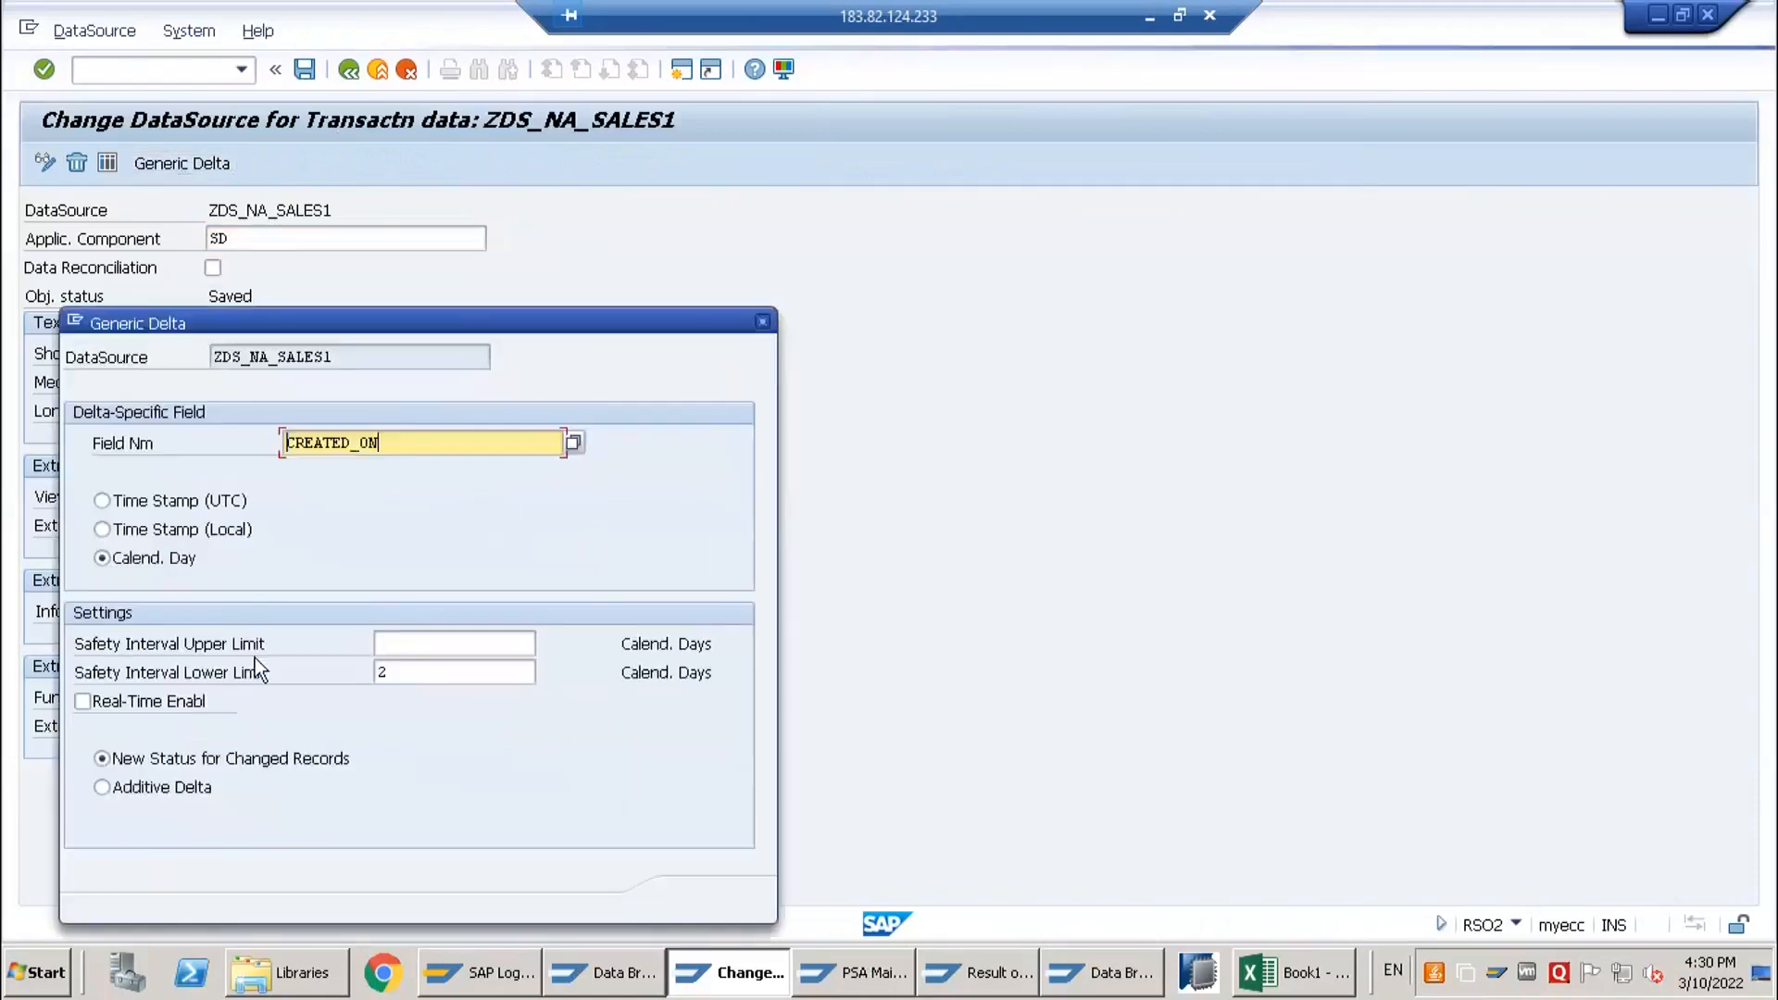
click(373, 672)
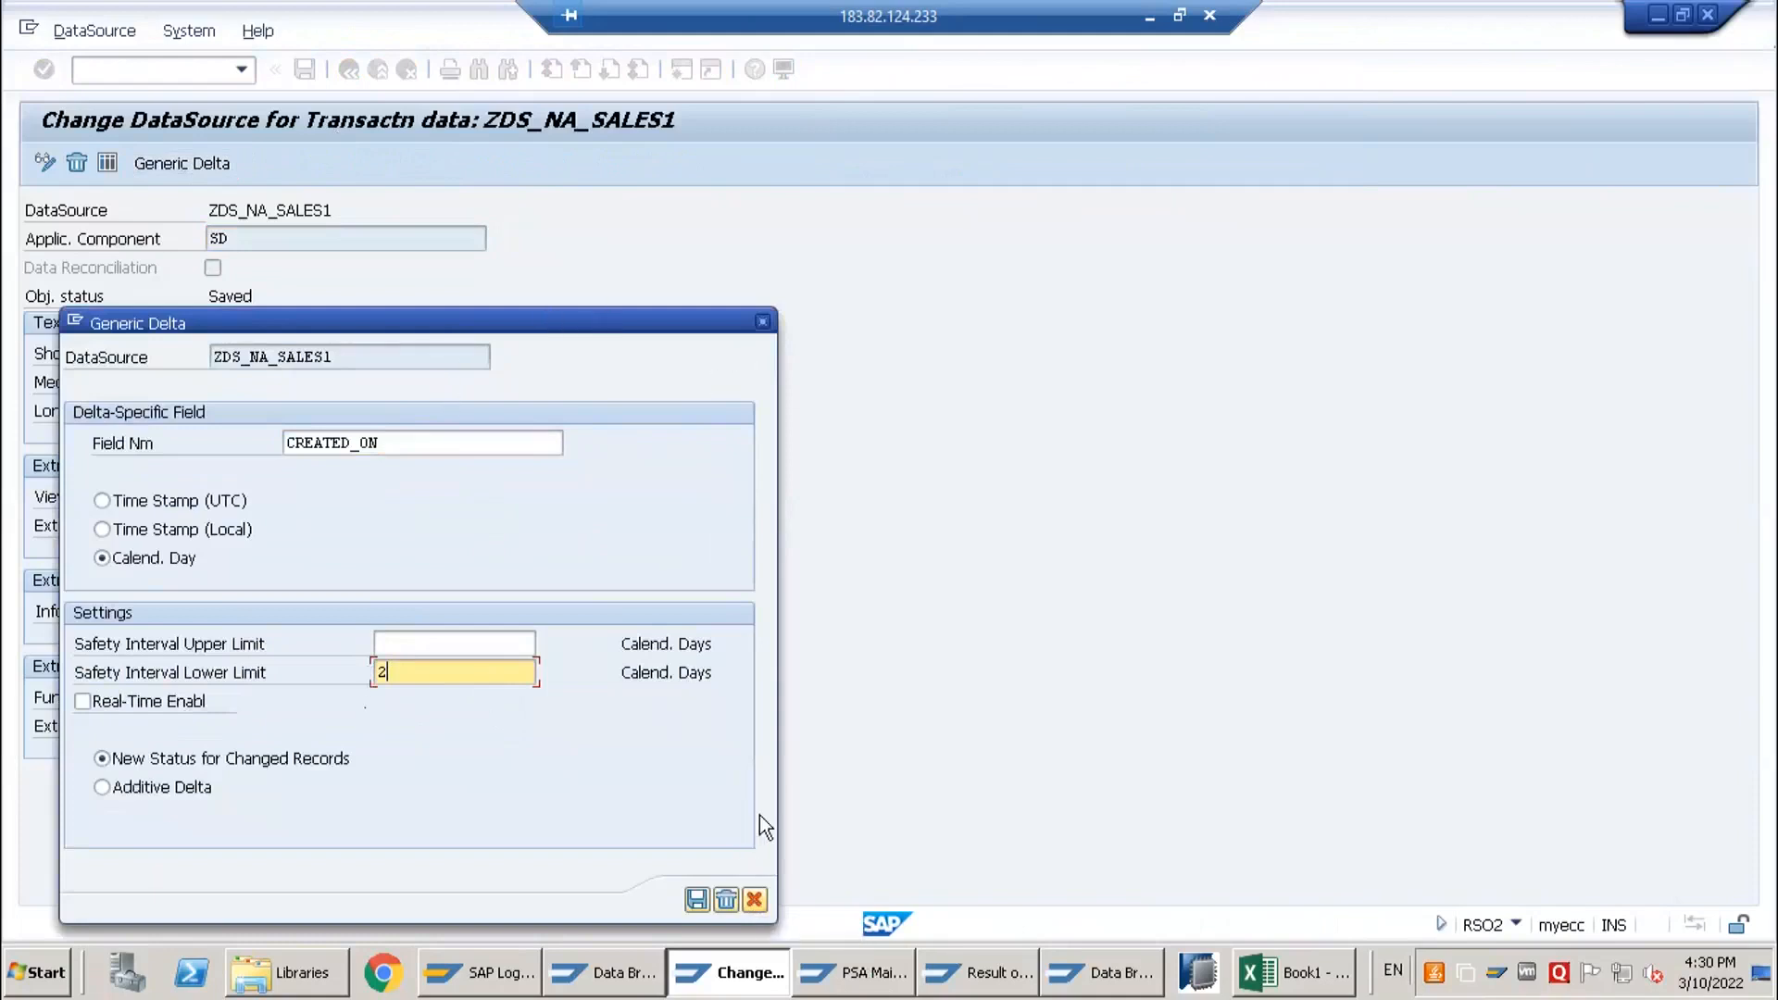
key(Return)
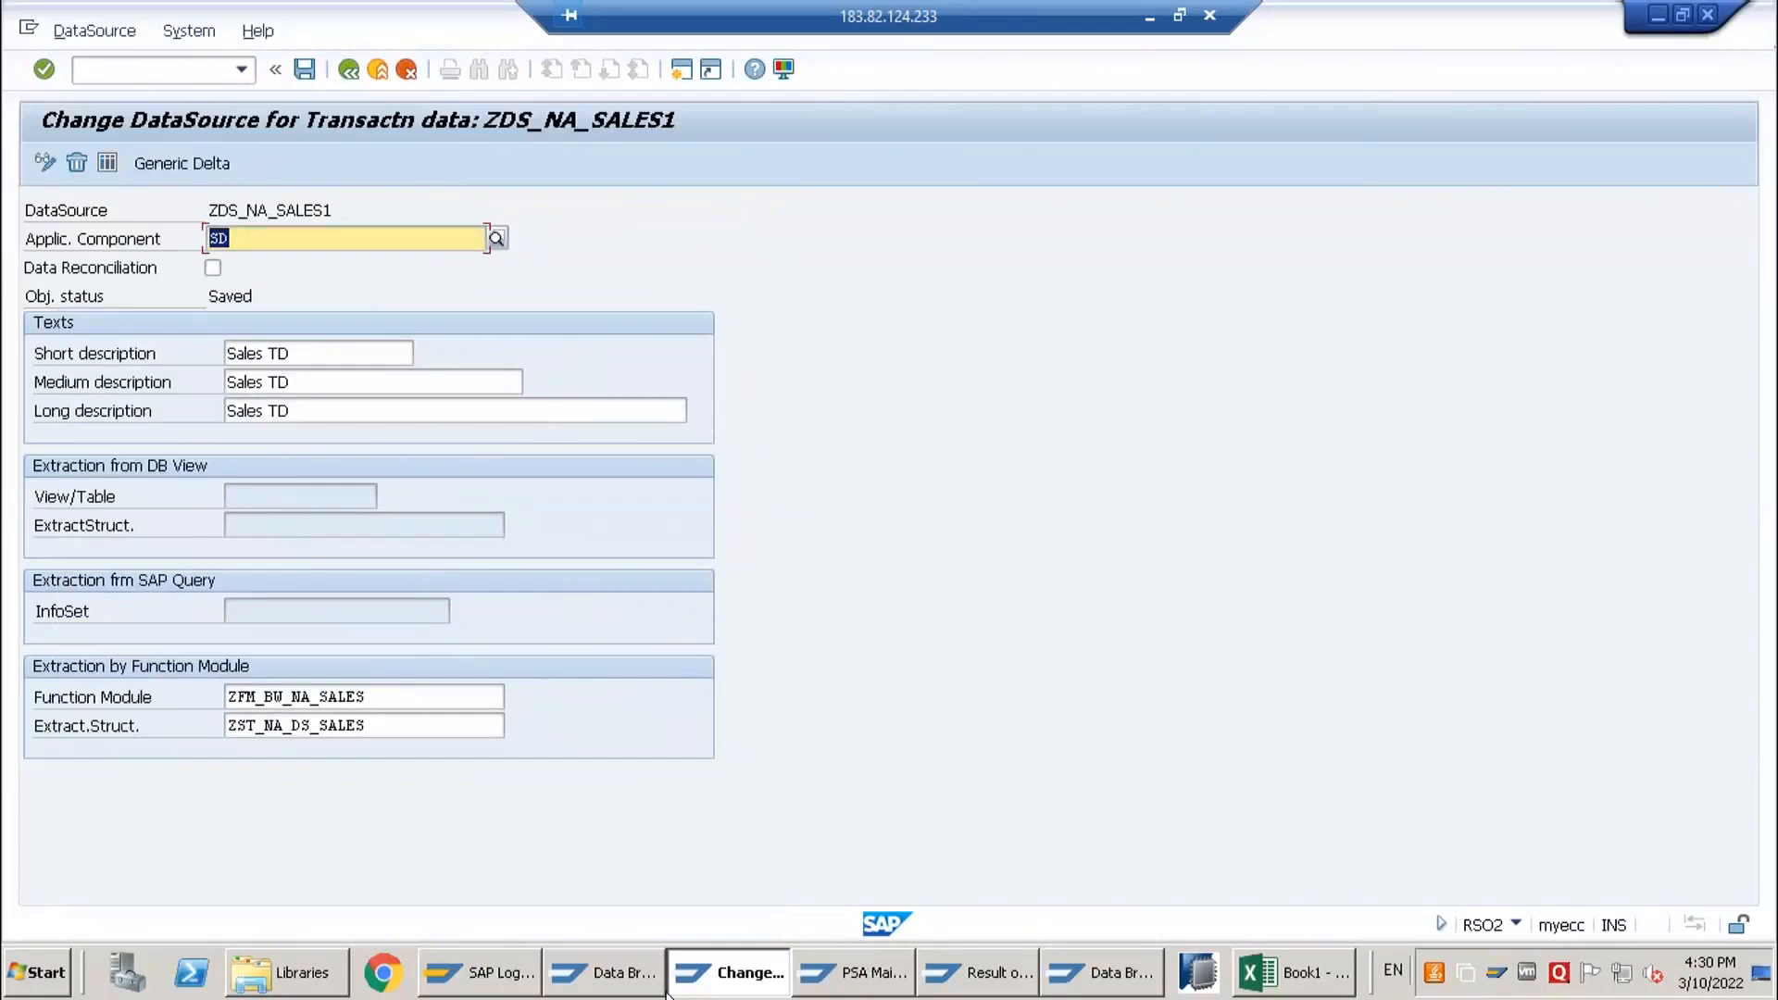
- Check the ZNA_SALES record dates against the delta field CREATED_ON and the safety interval lower limit in the generic delta settings
key(alt+Tab)
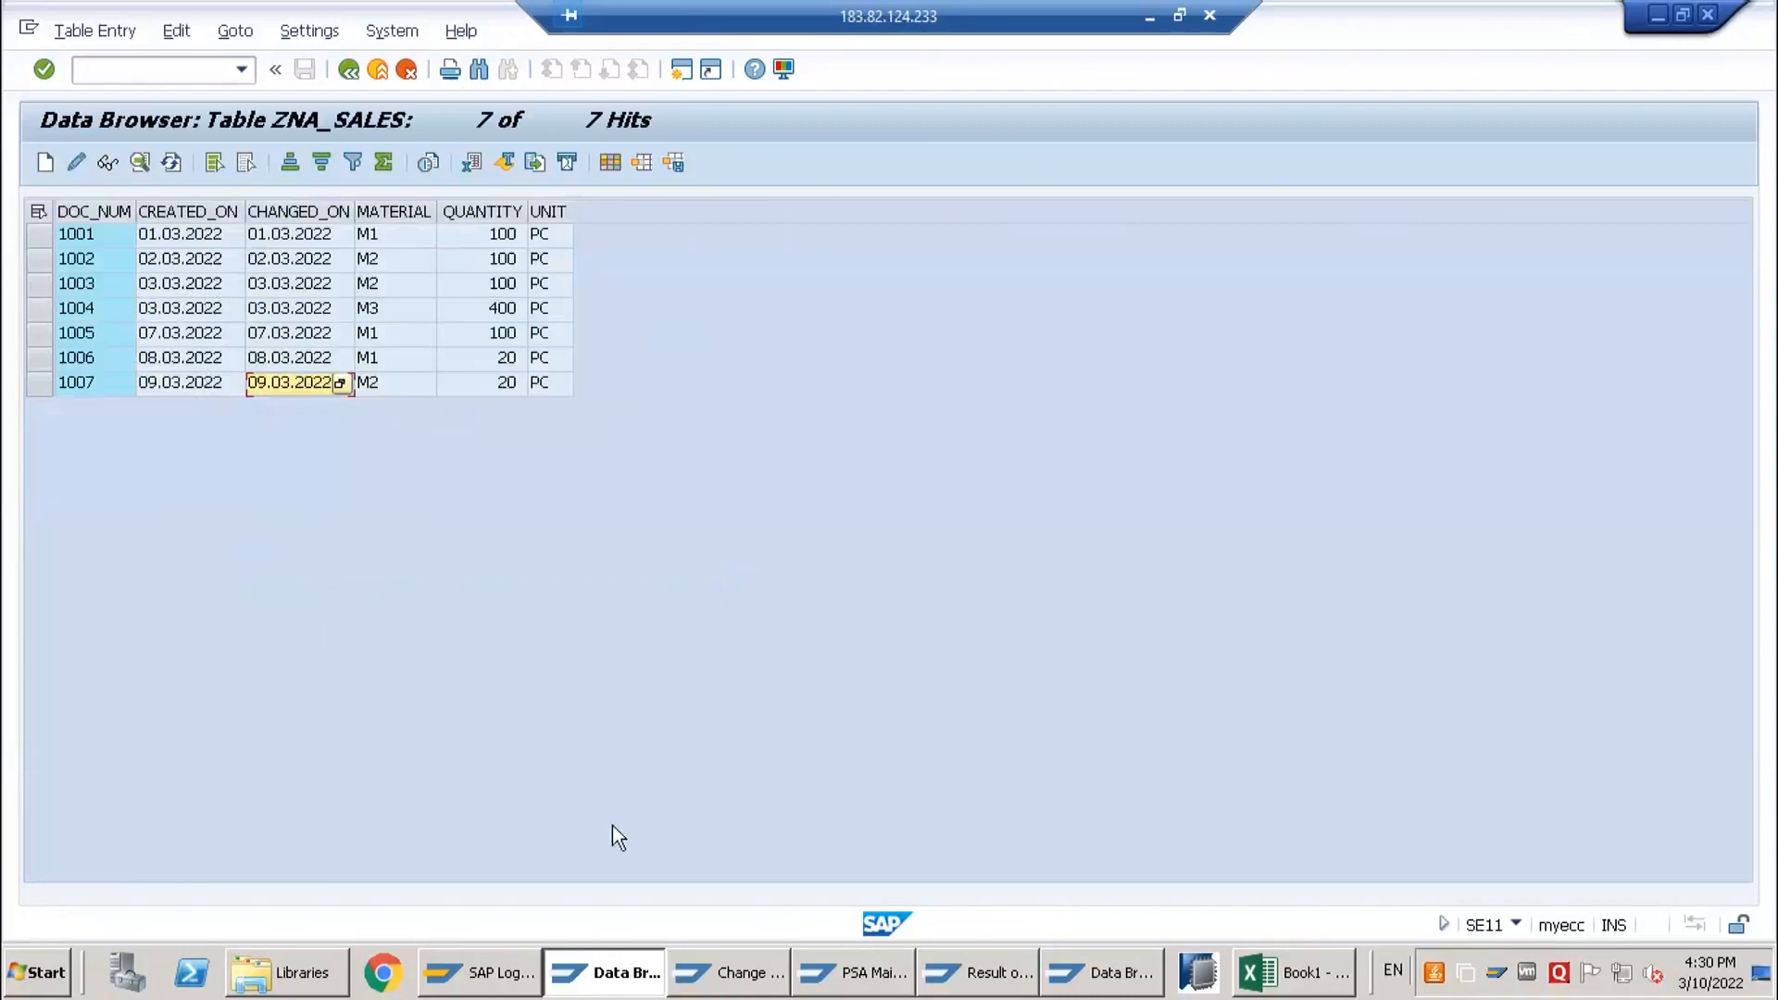
click(729, 980)
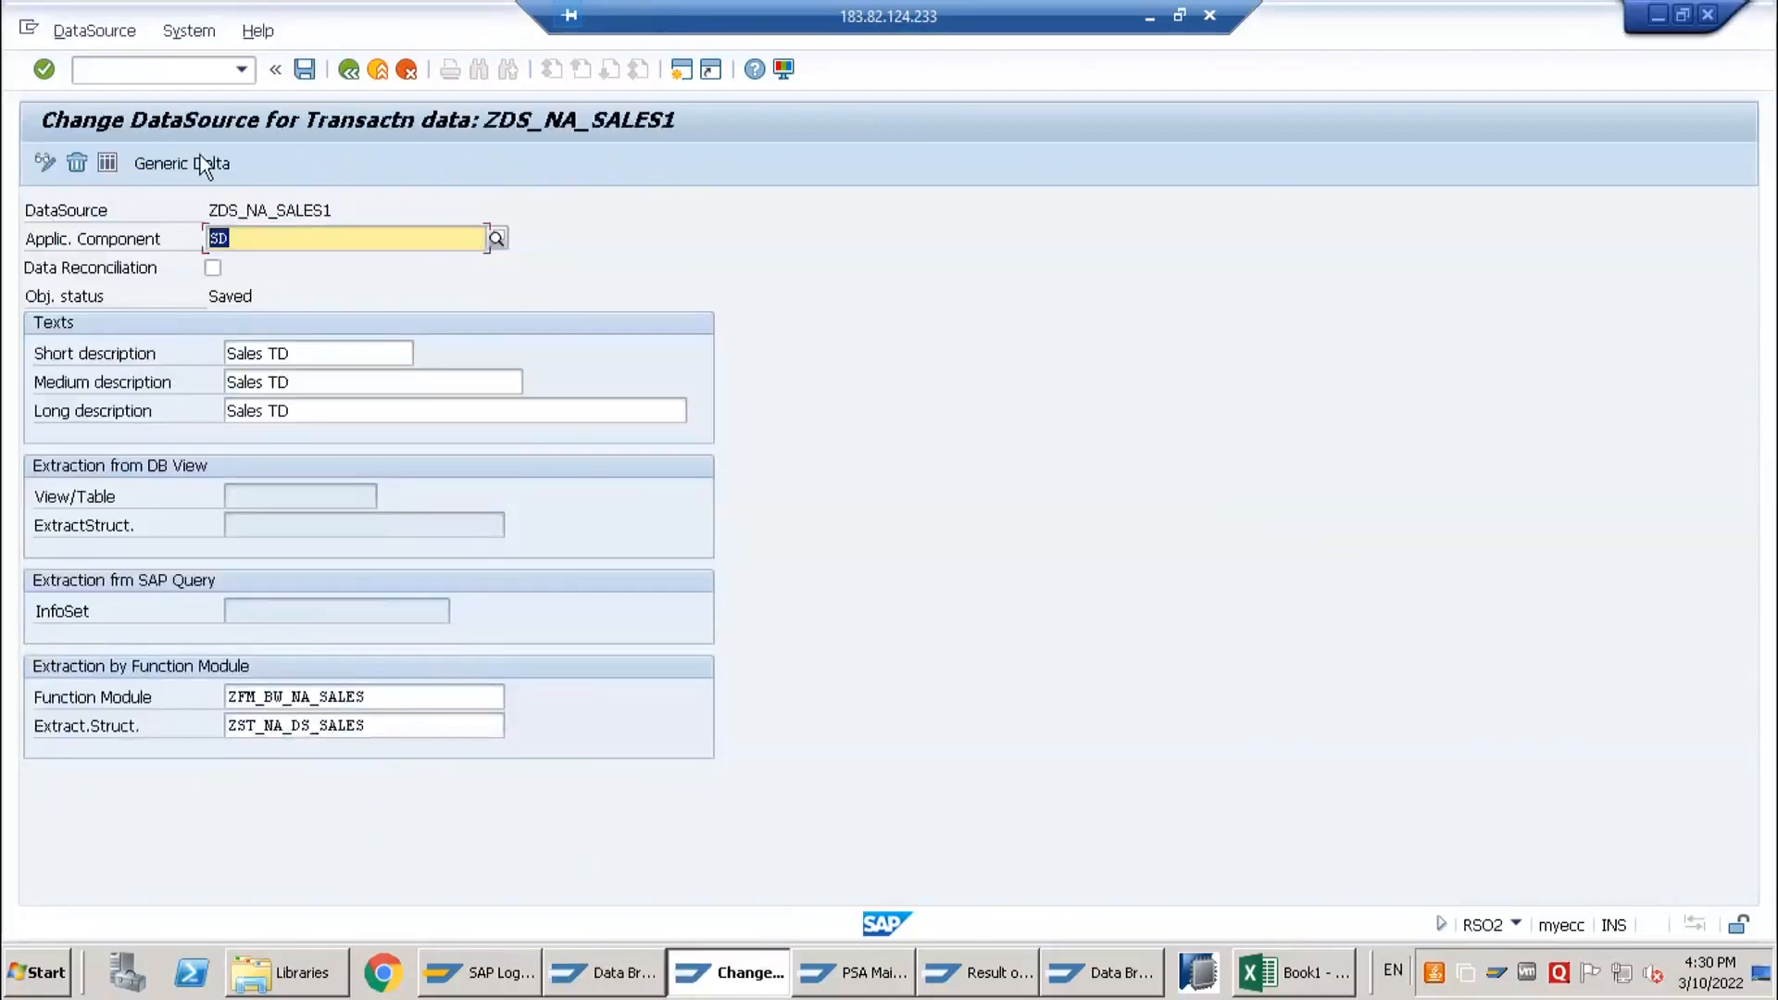
click(202, 161)
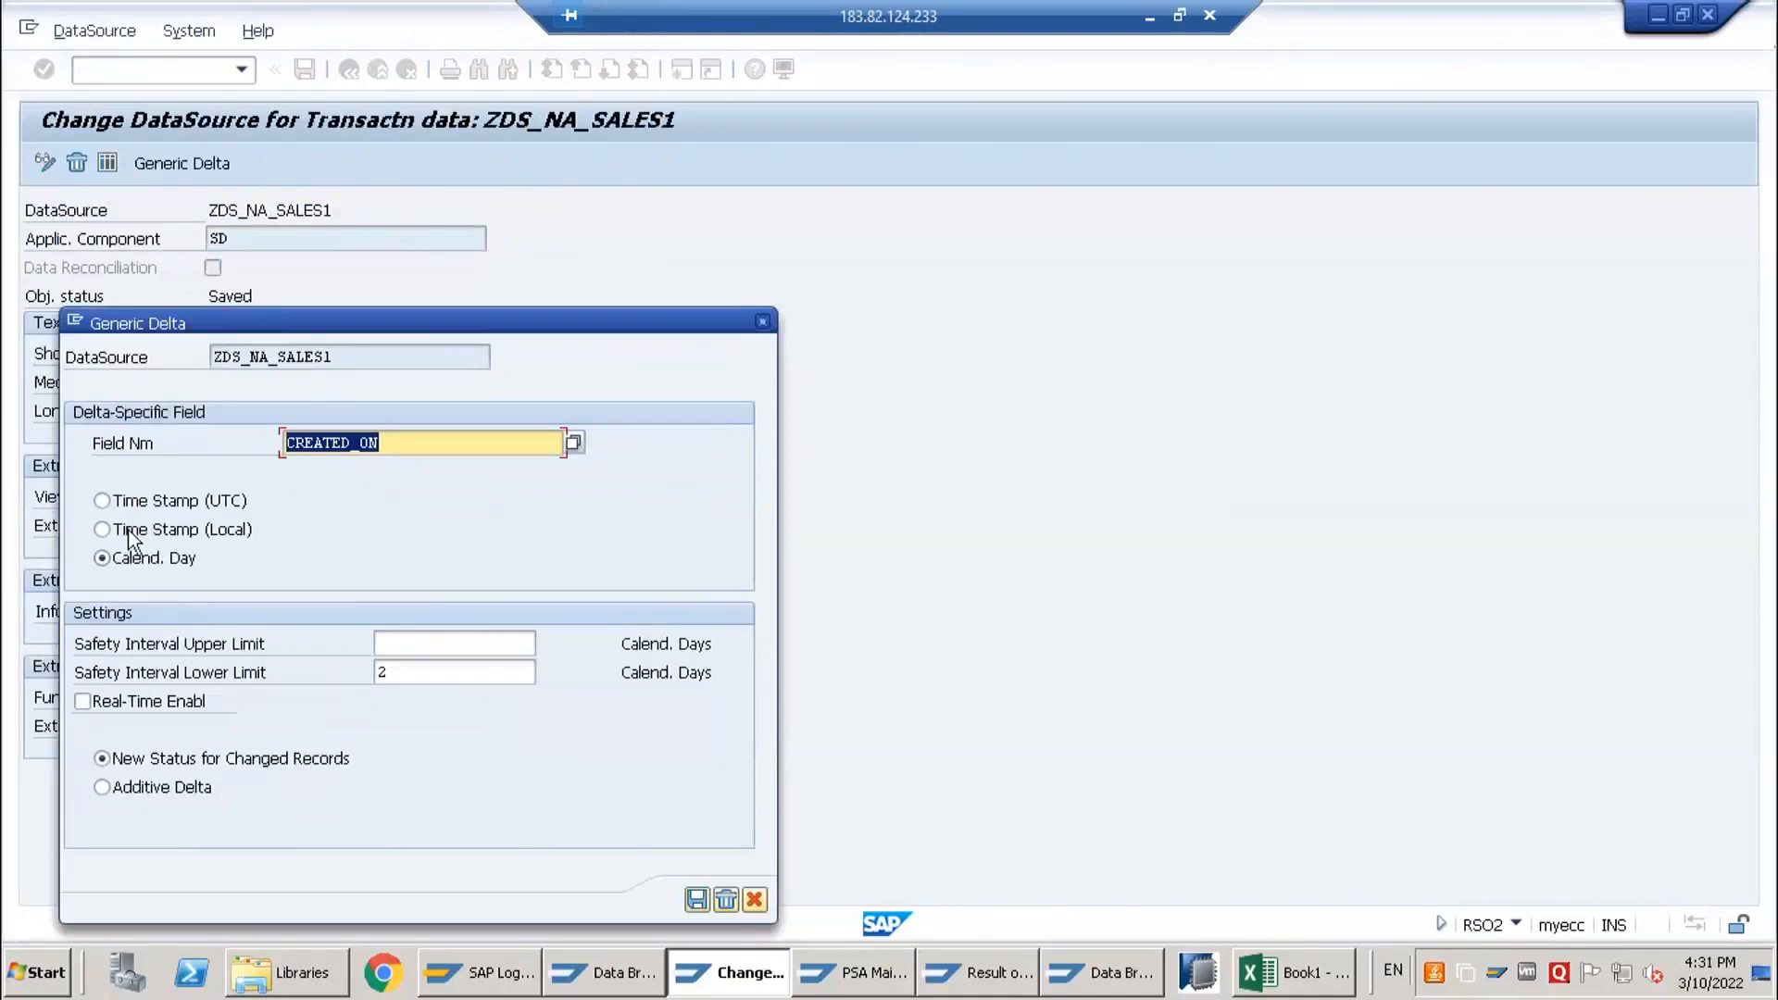
click(370, 443)
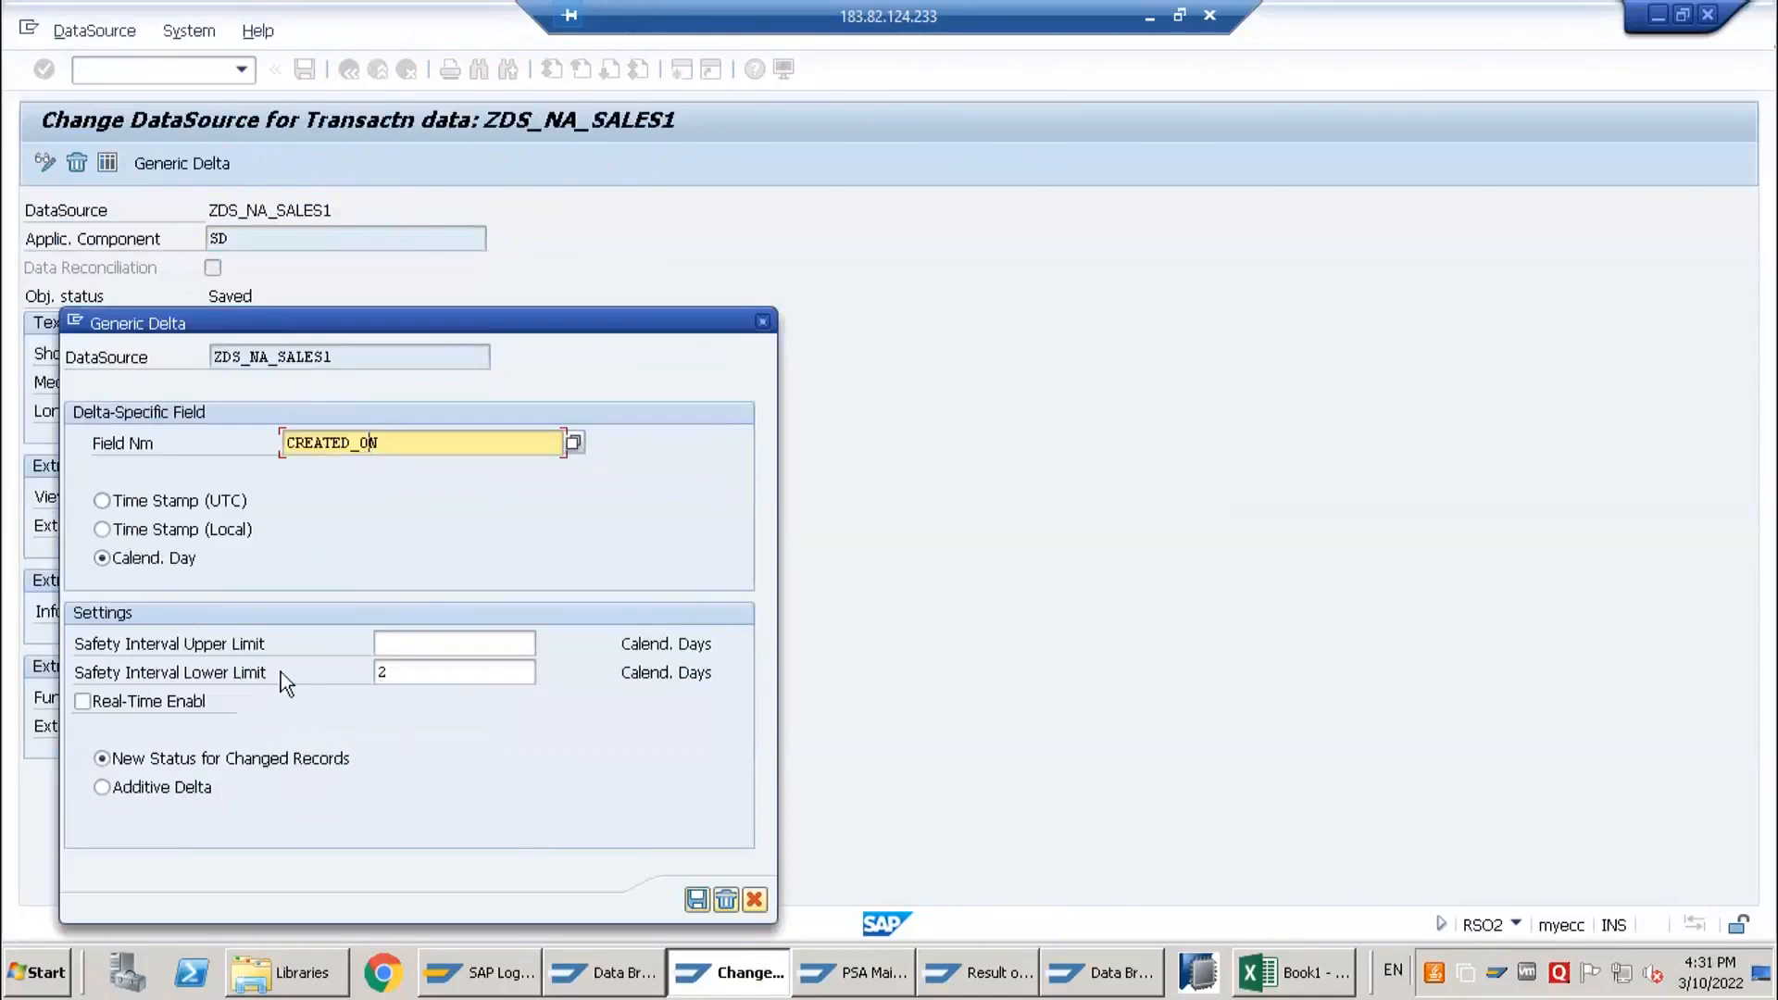
click(416, 673)
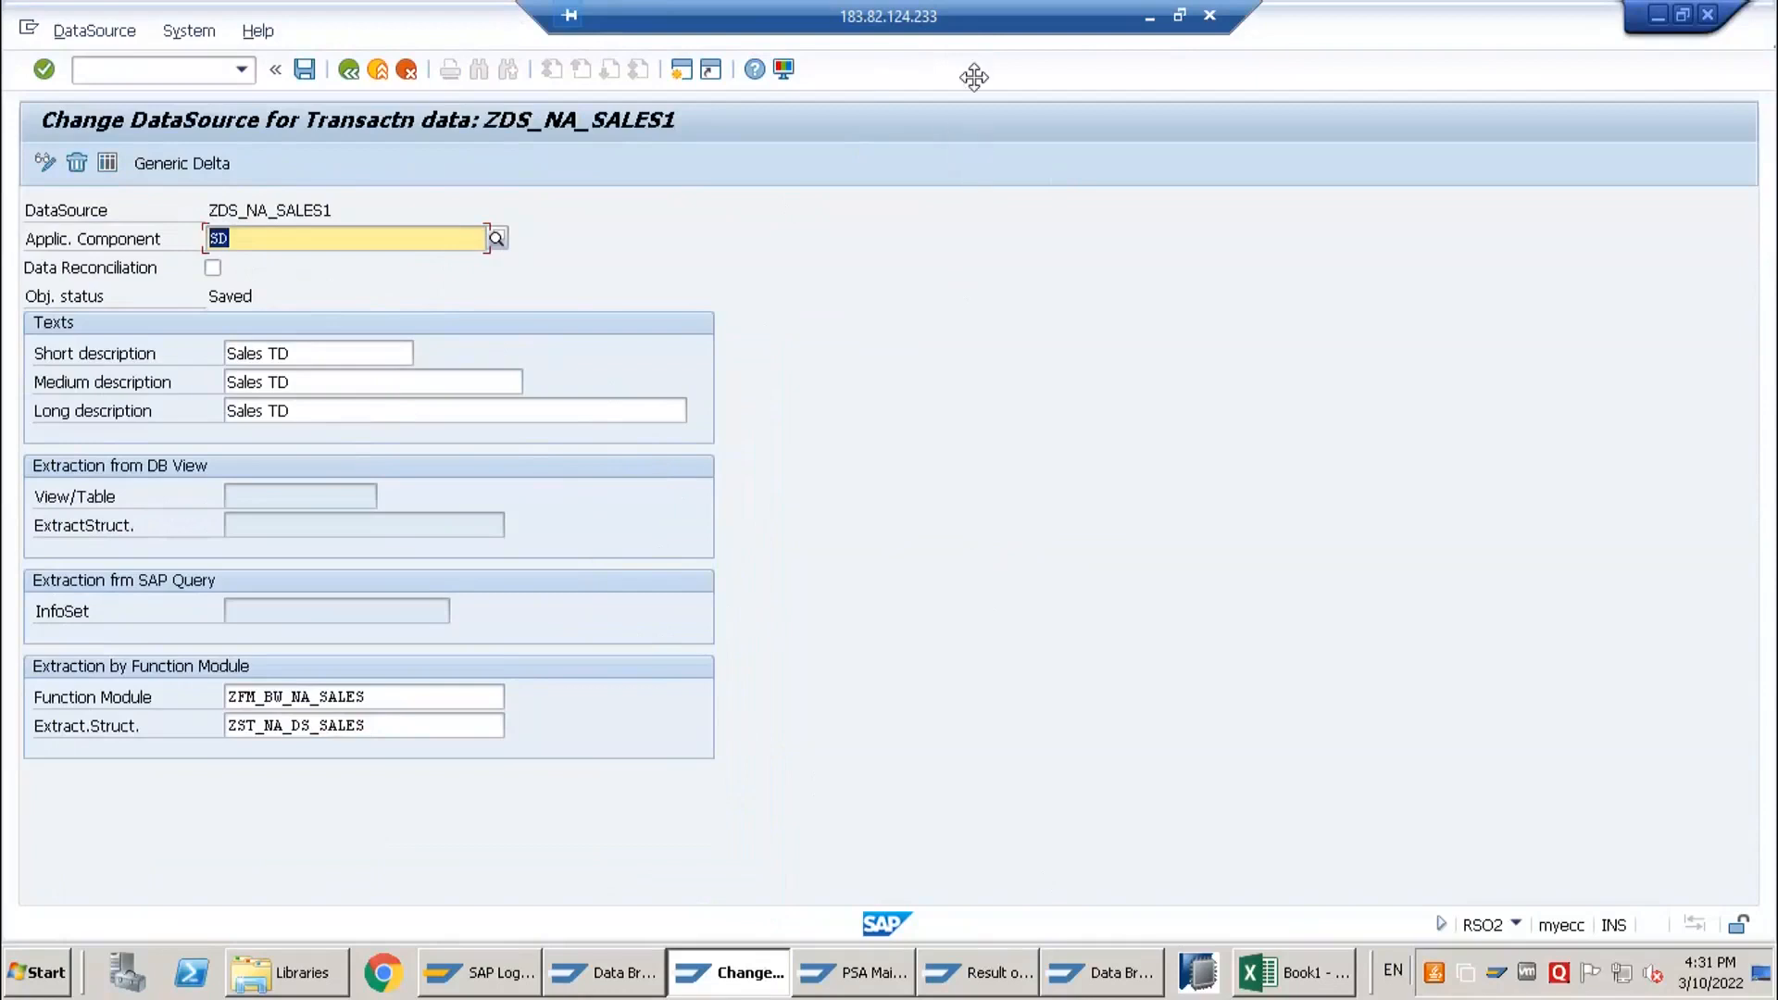
- Switch to the ZNA_SALES table data and compare the CREATED_ON and CHANGED_ON columns
click(611, 980)
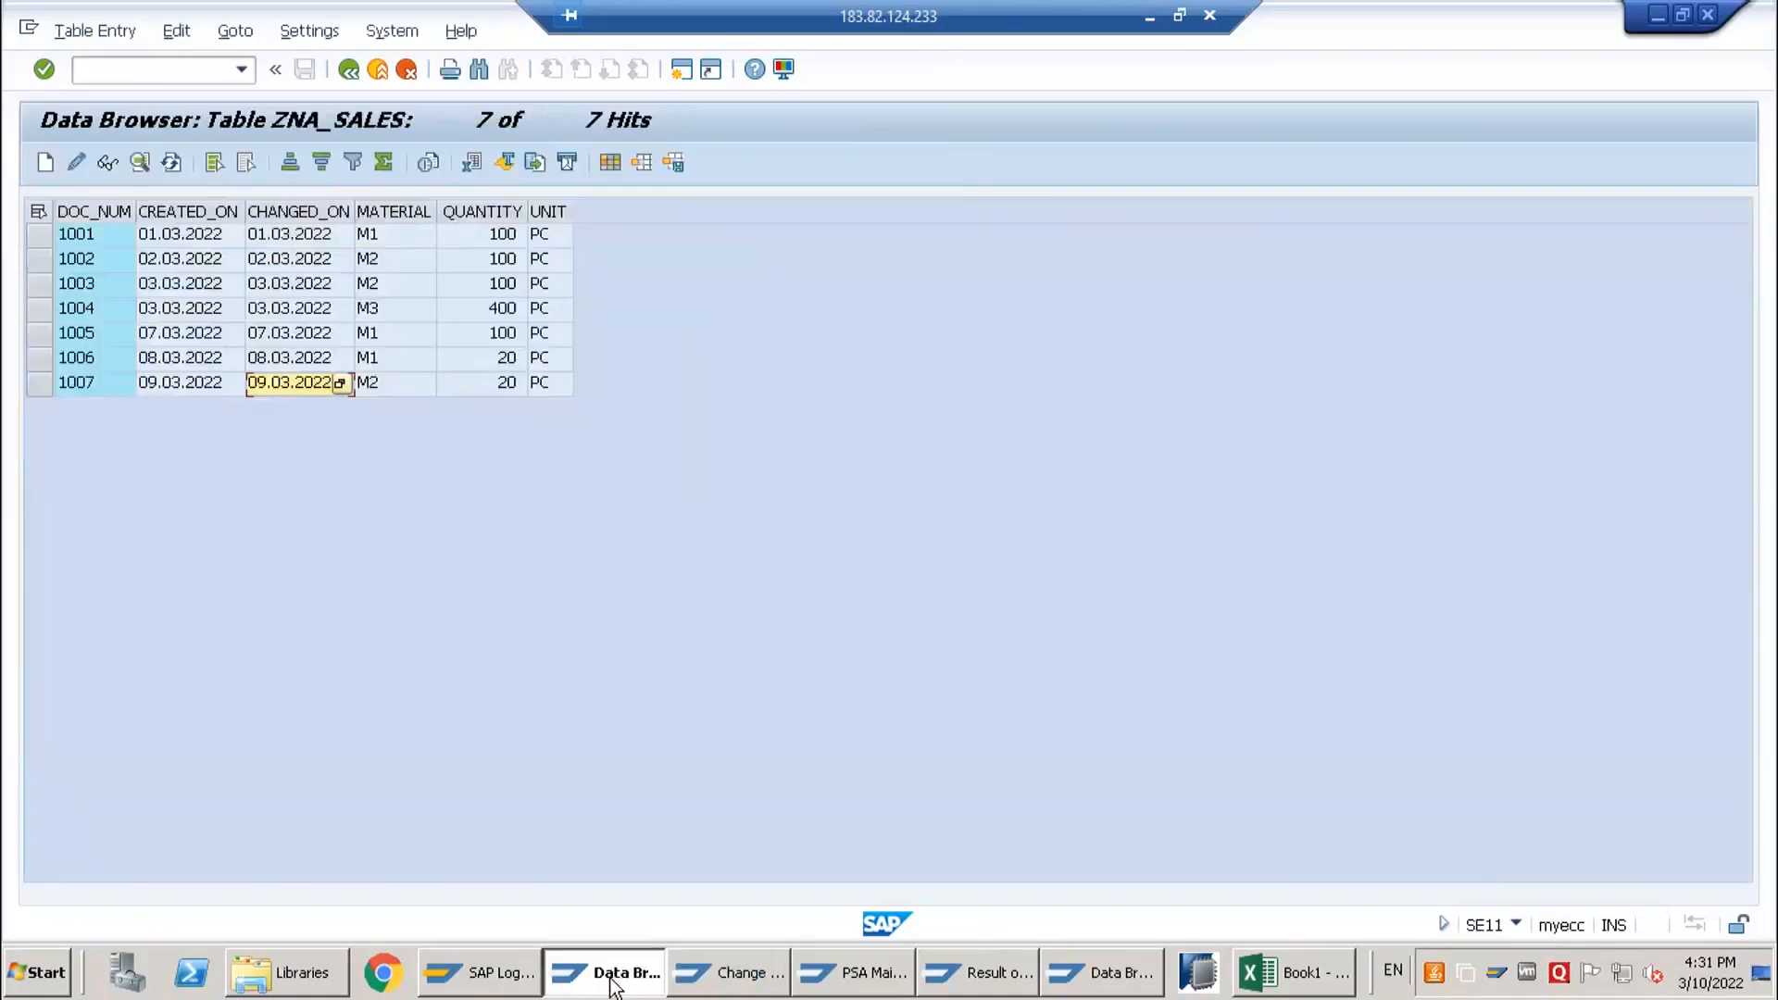
click(209, 213)
ctrl+click(281, 213)
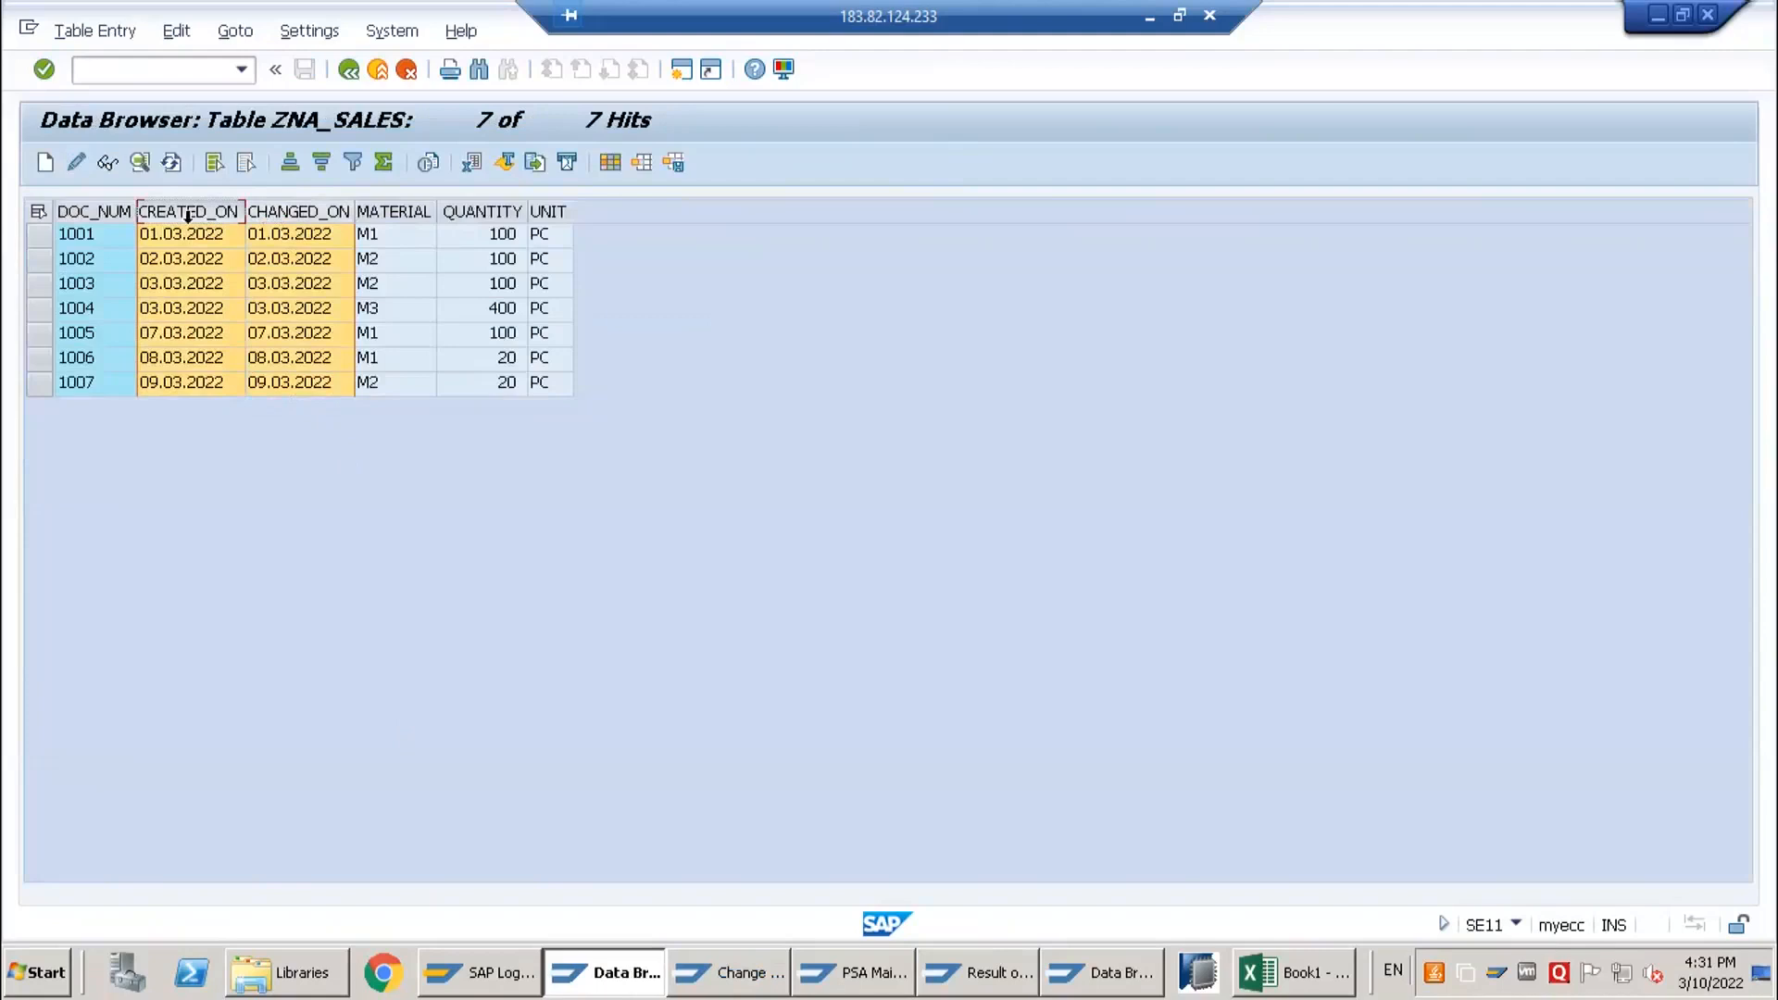
click(181, 286)
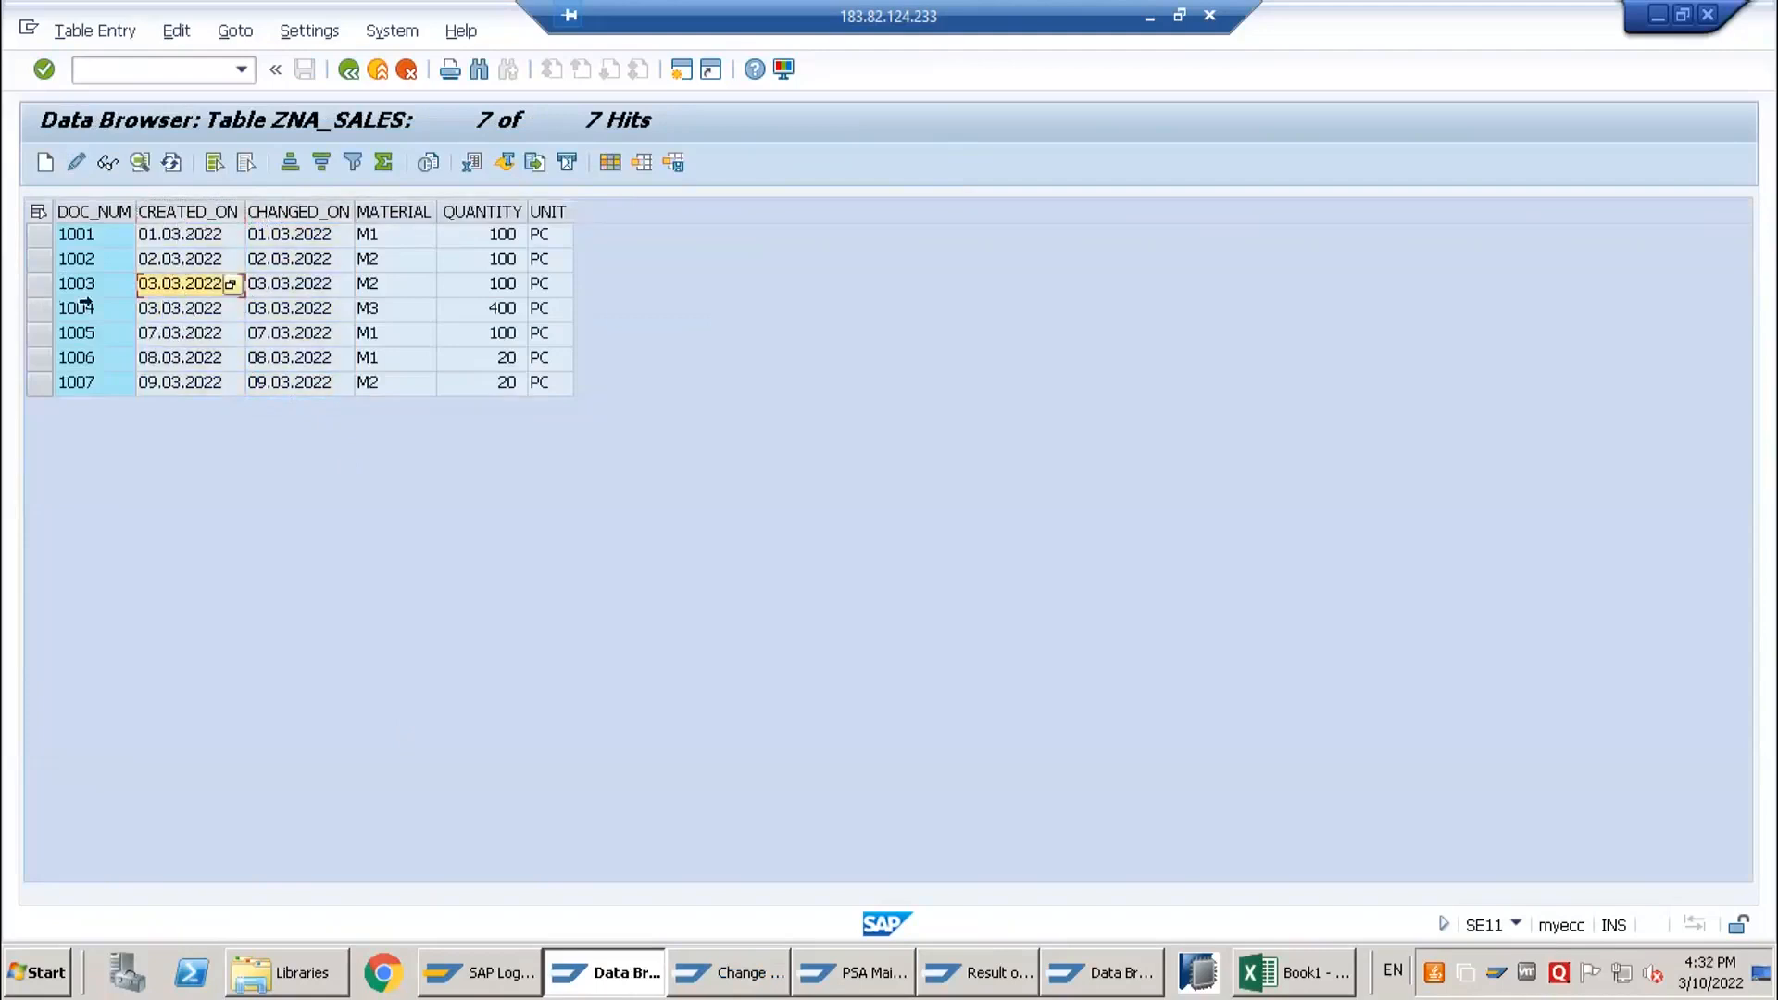
- Examine record 1005 in ZNA_SALES, checking its created-on date, changed-on date and quantity
click(37, 335)
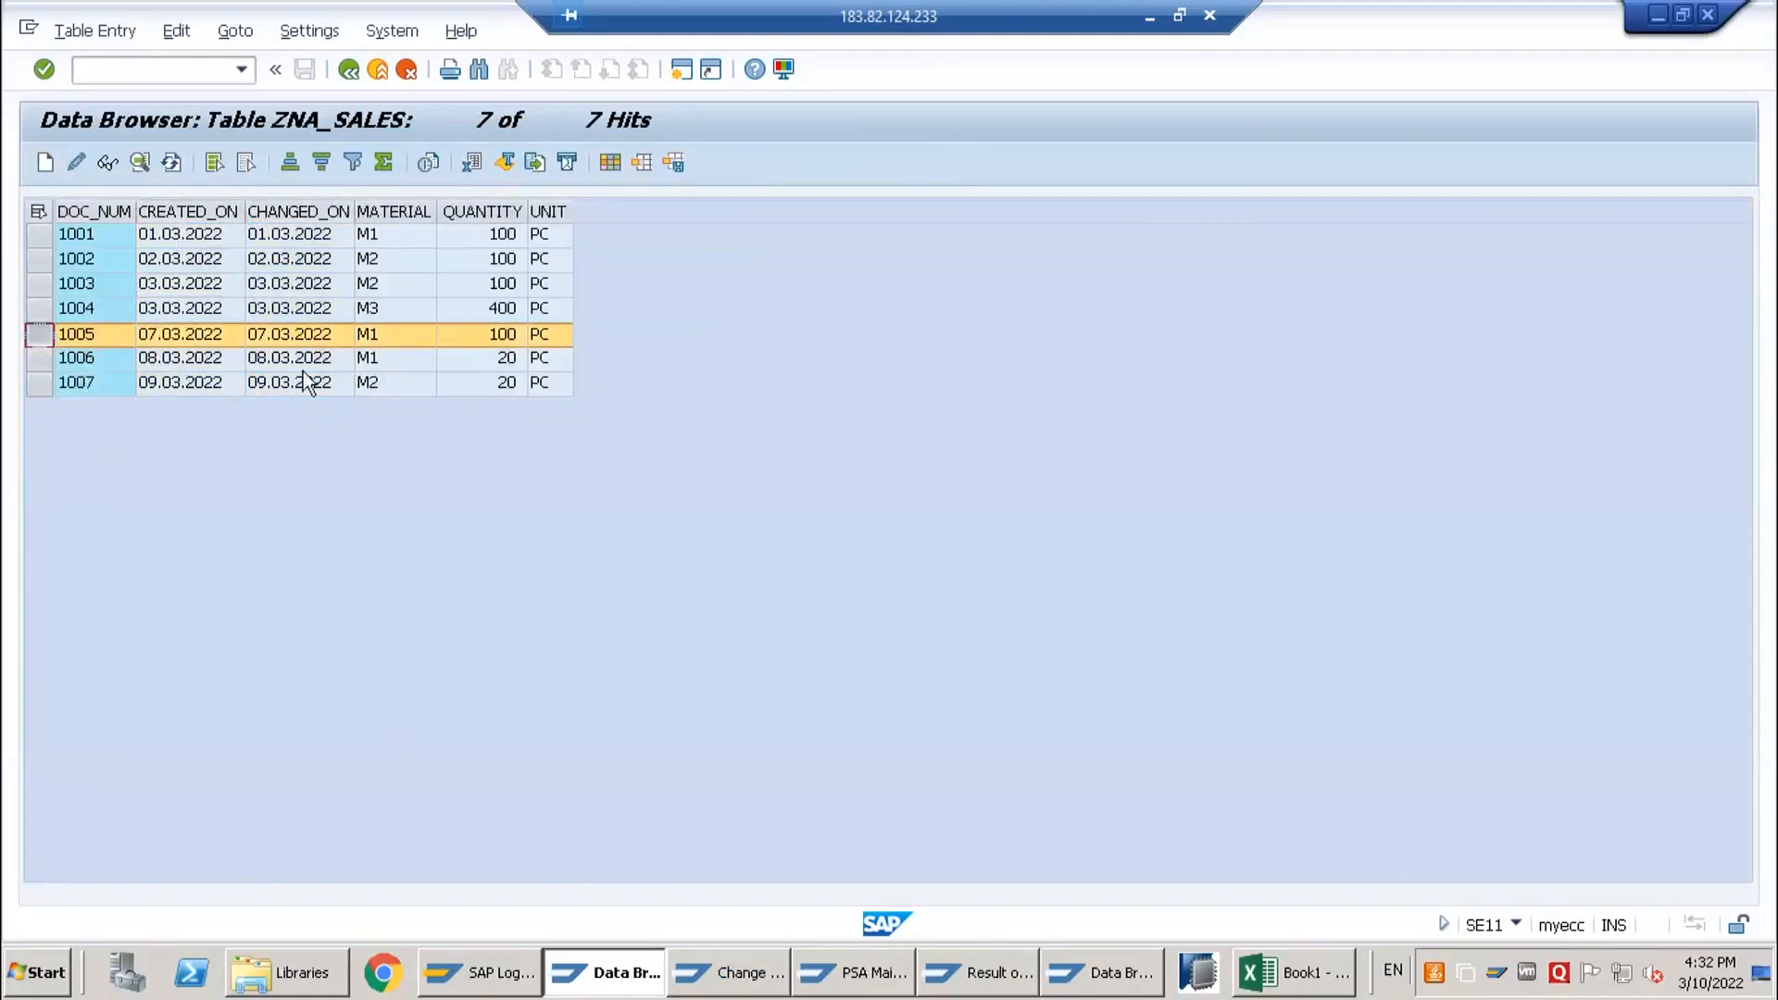
click(481, 339)
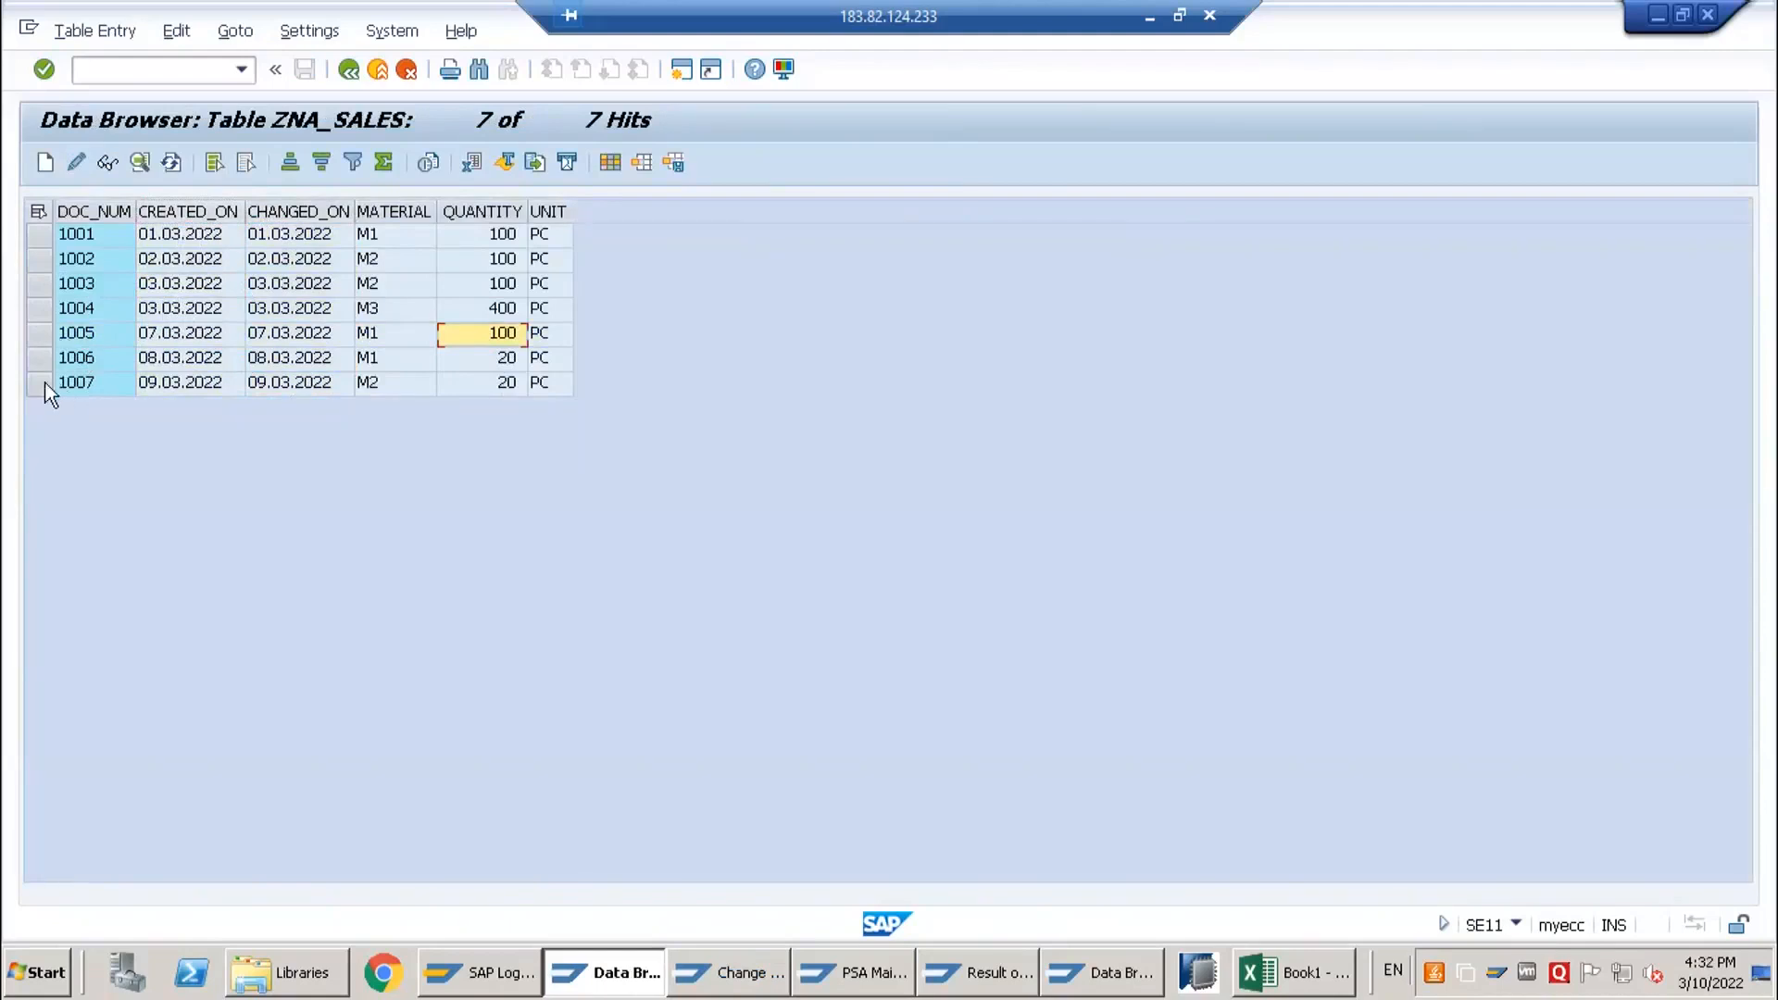
click(40, 338)
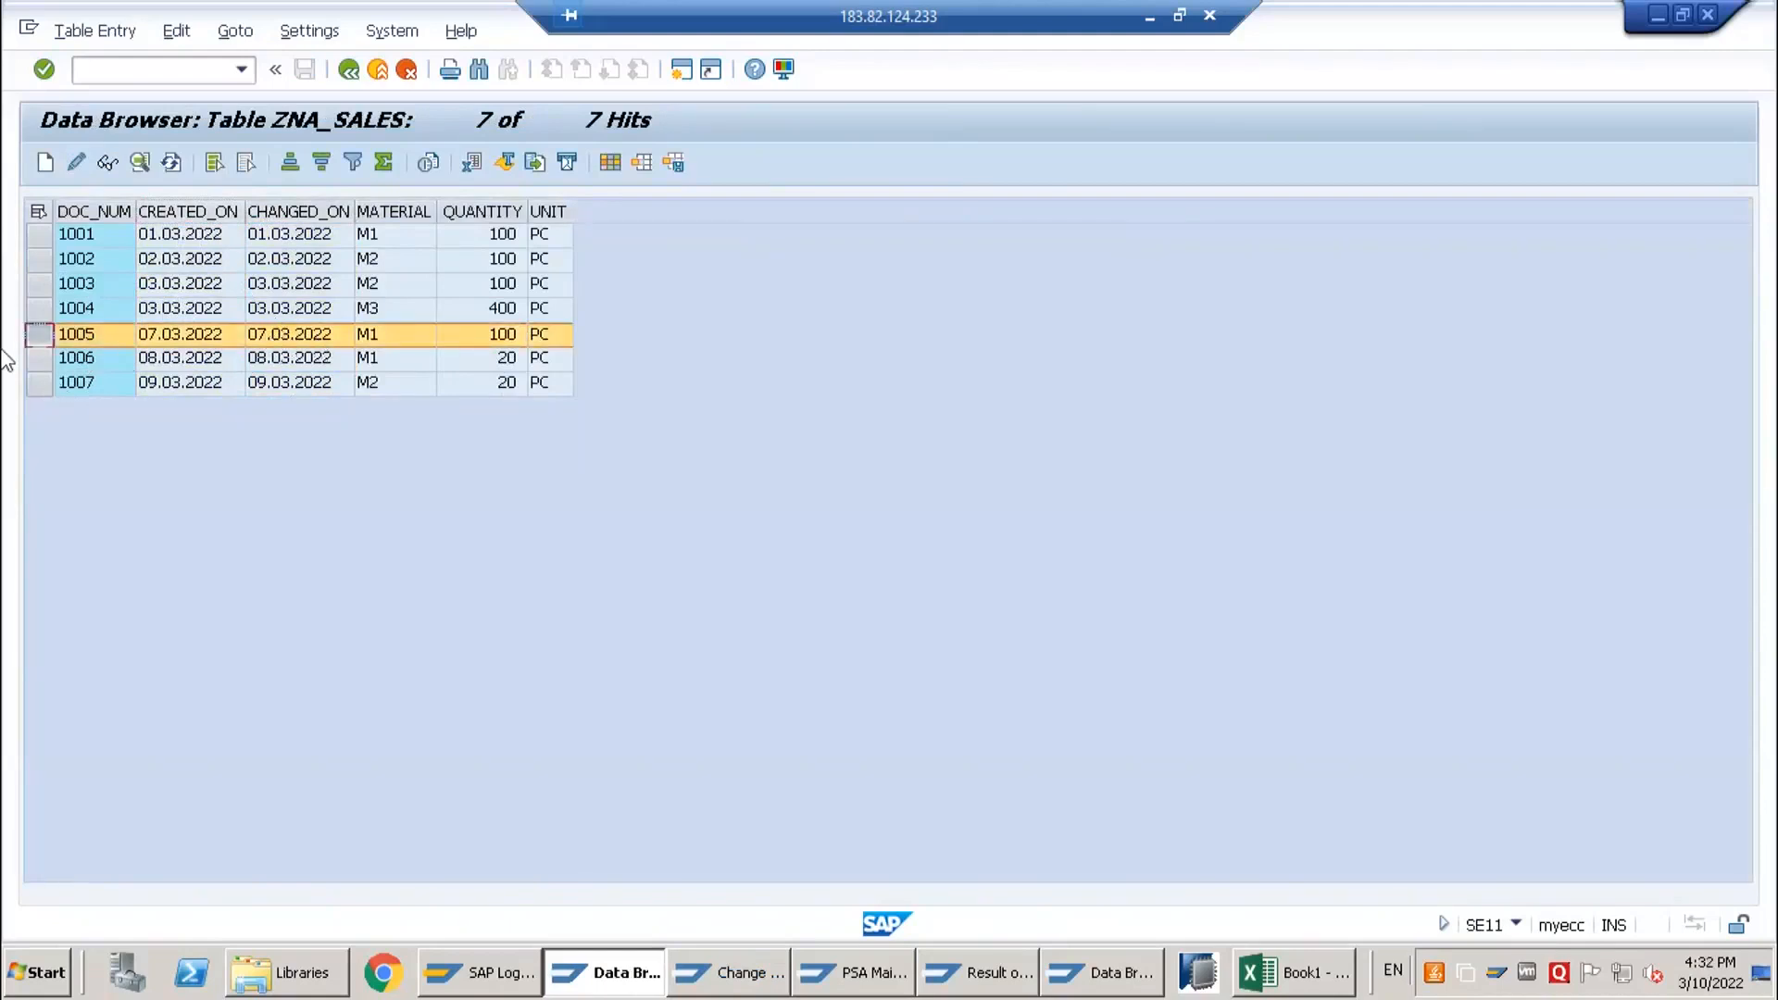
click(187, 338)
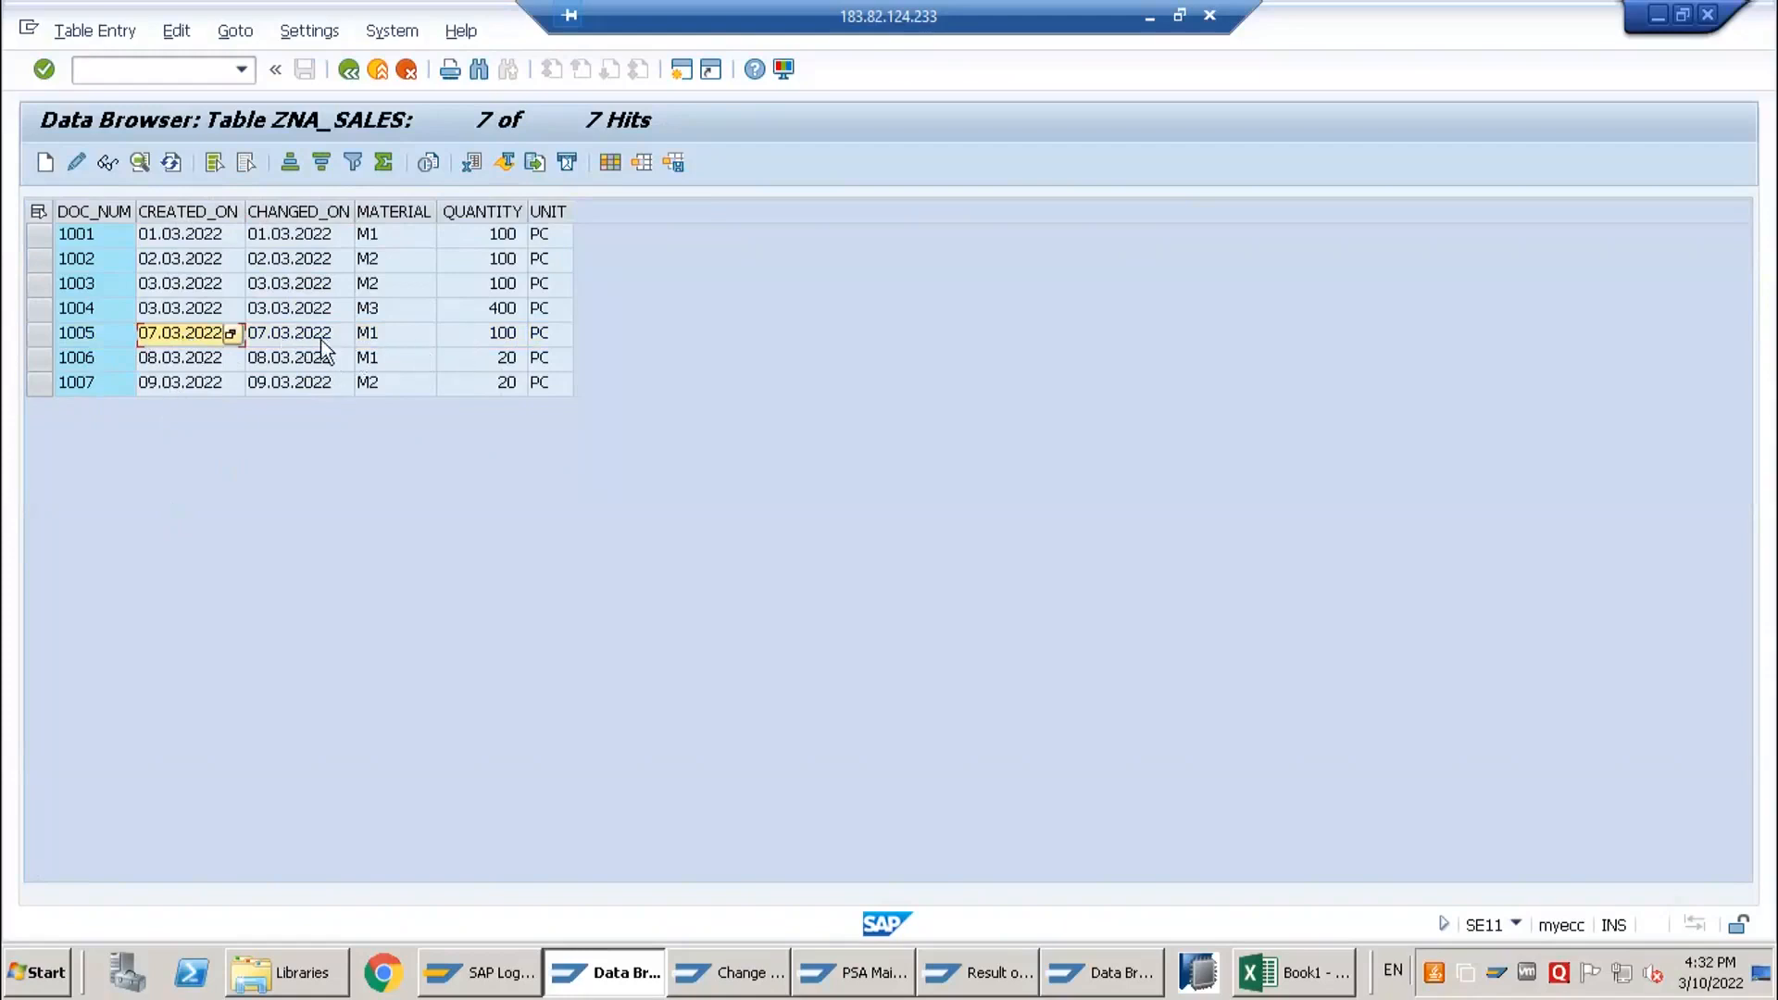
click(292, 335)
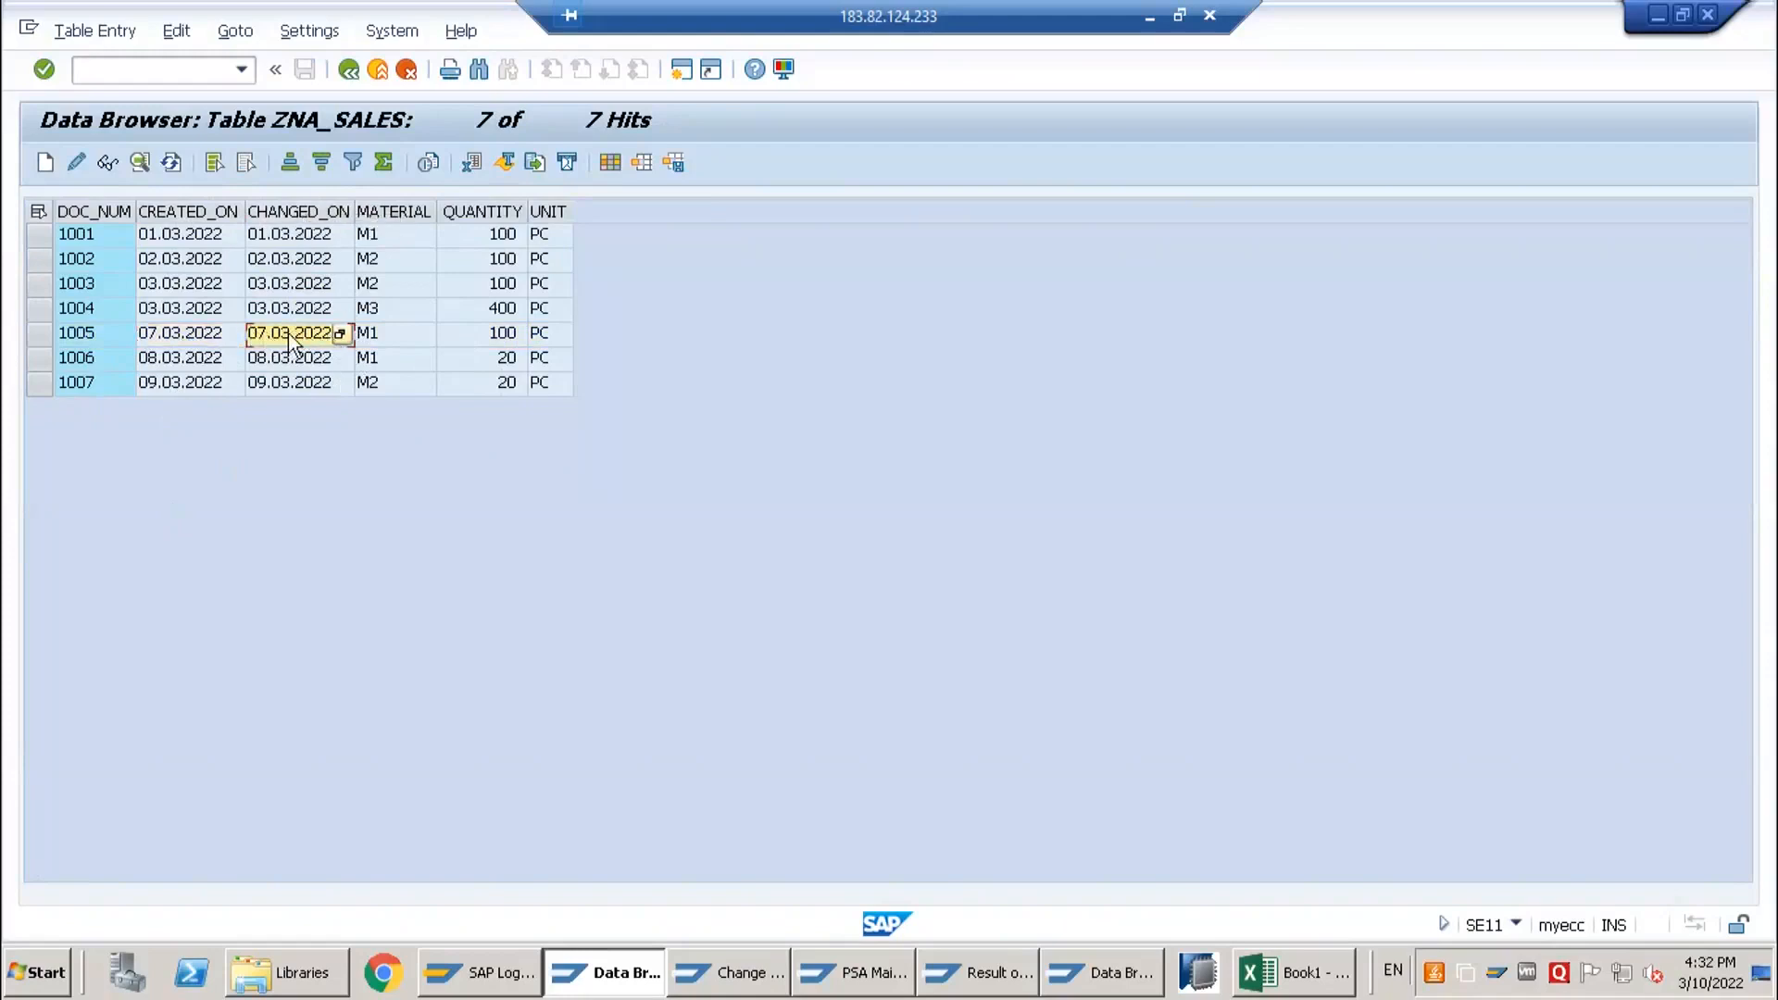
click(476, 331)
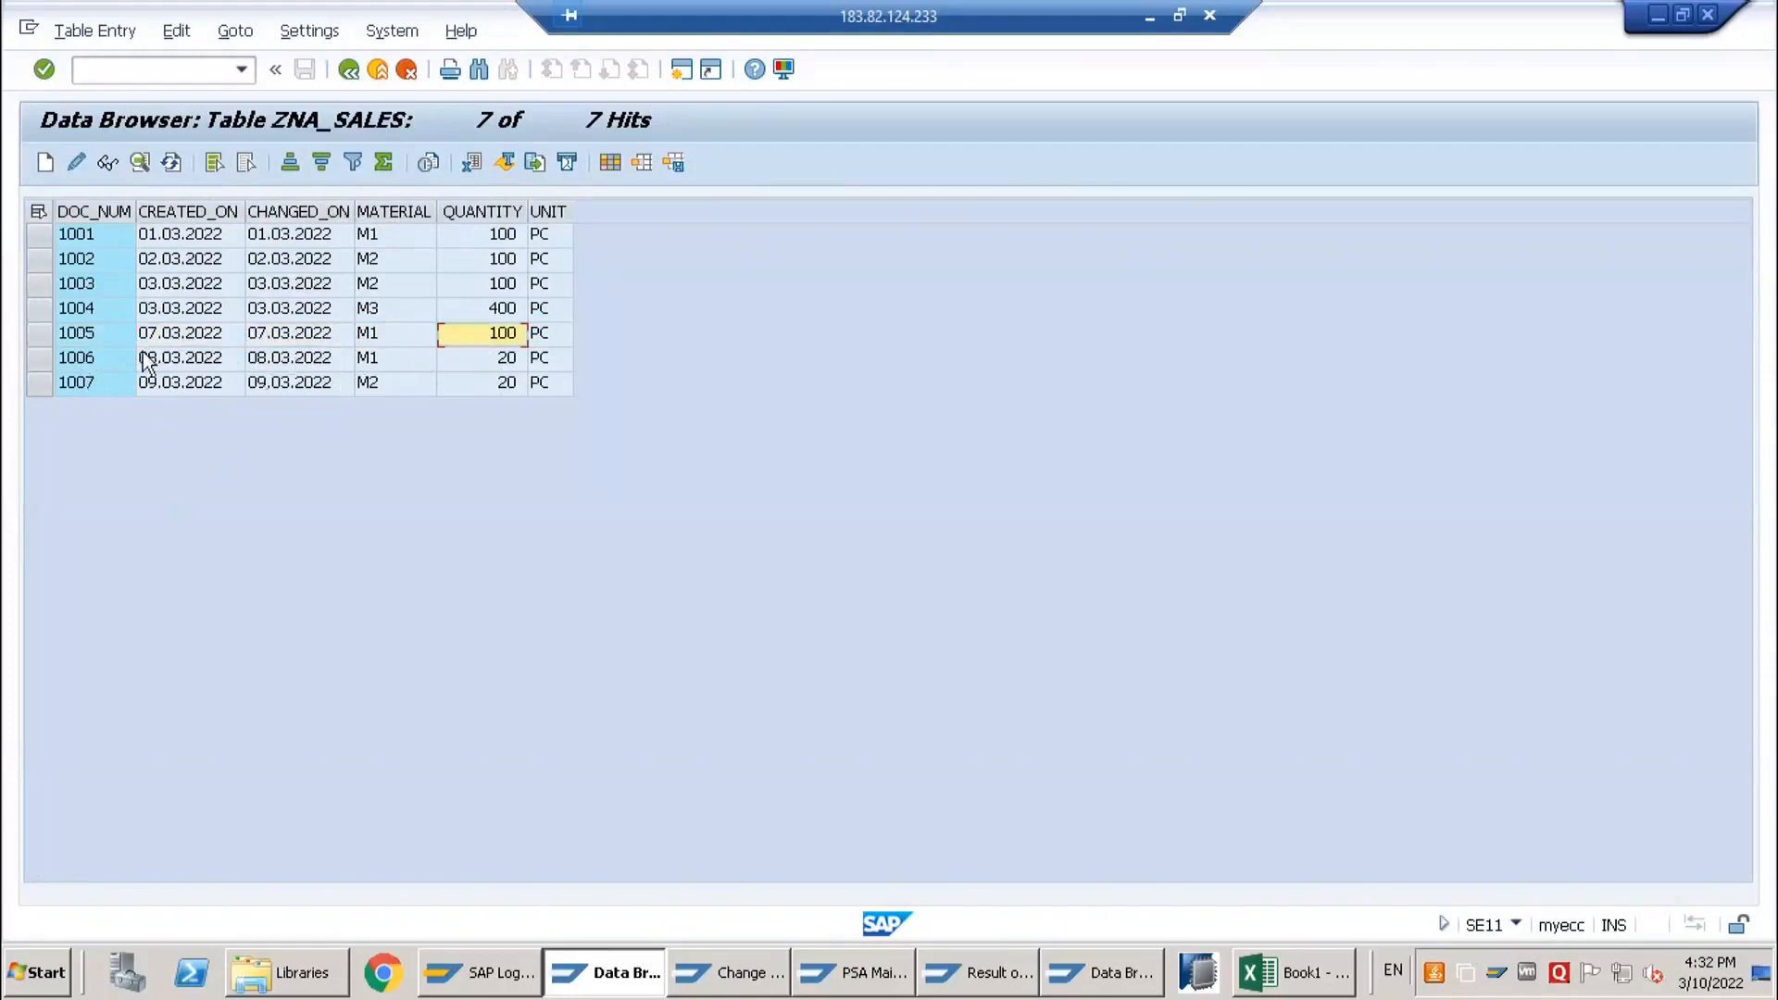
click(48, 335)
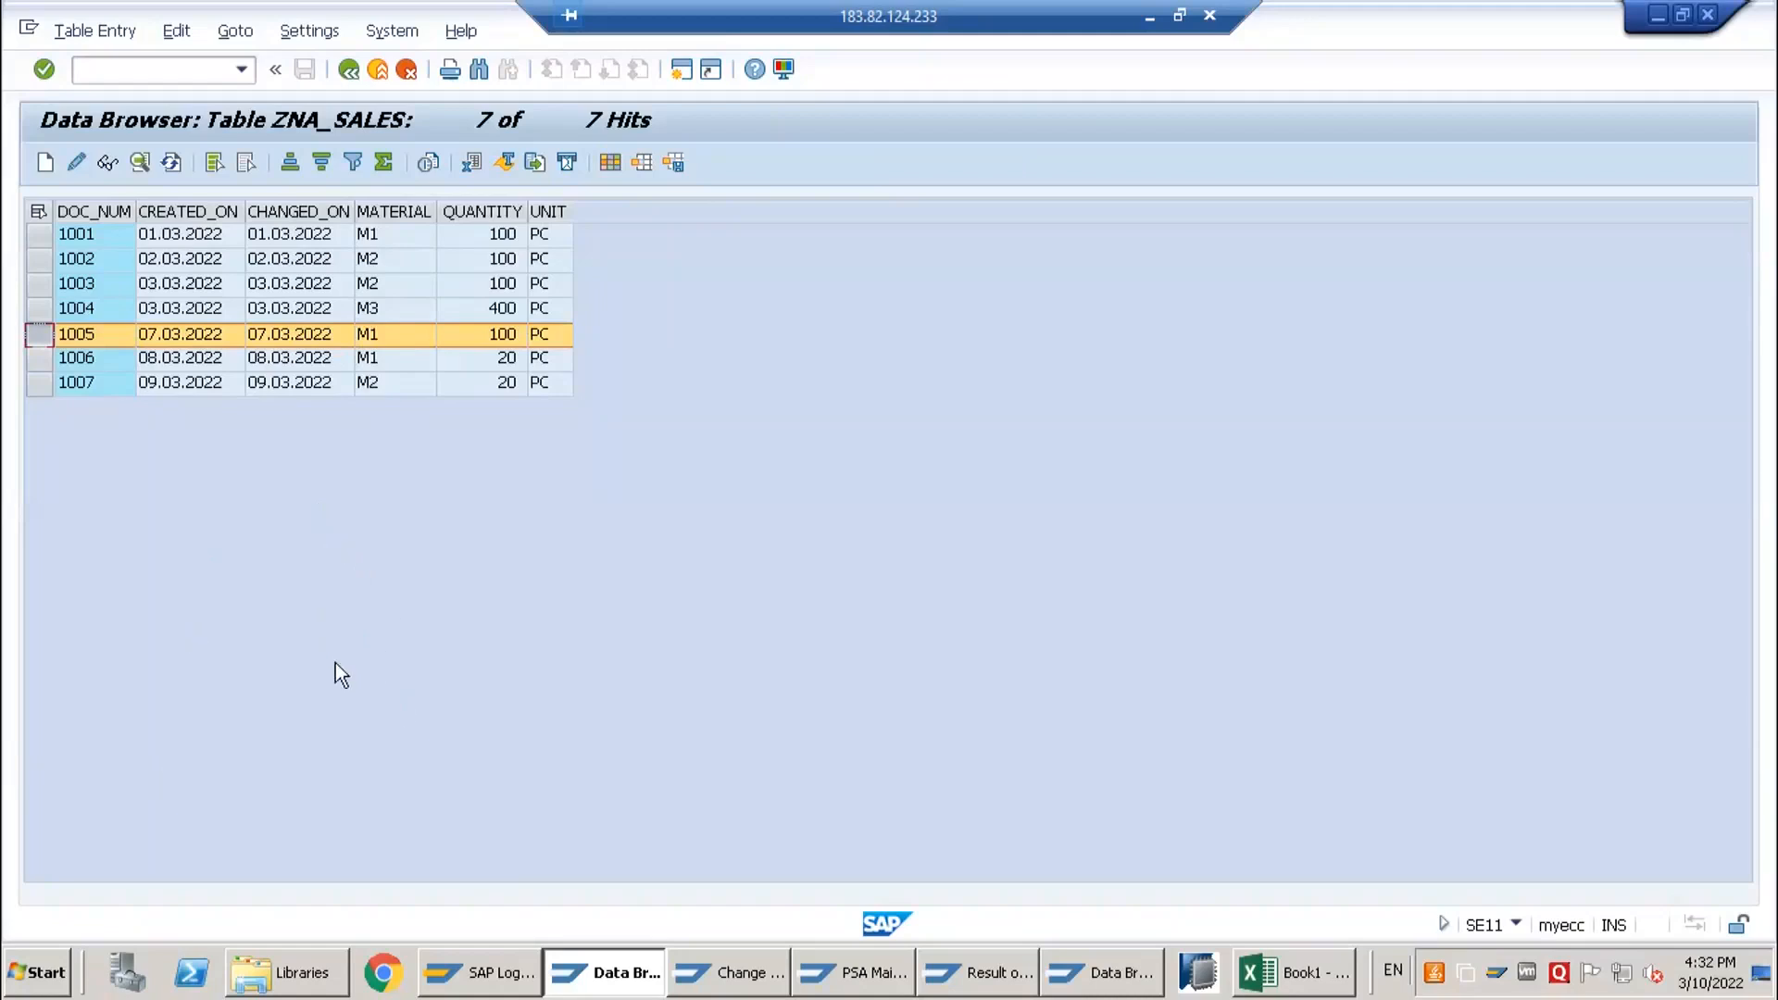
- Highlight the CREATED_ON and CHANGED_ON columns again and check record 1005 against them
click(186, 213)
ctrl+click(293, 213)
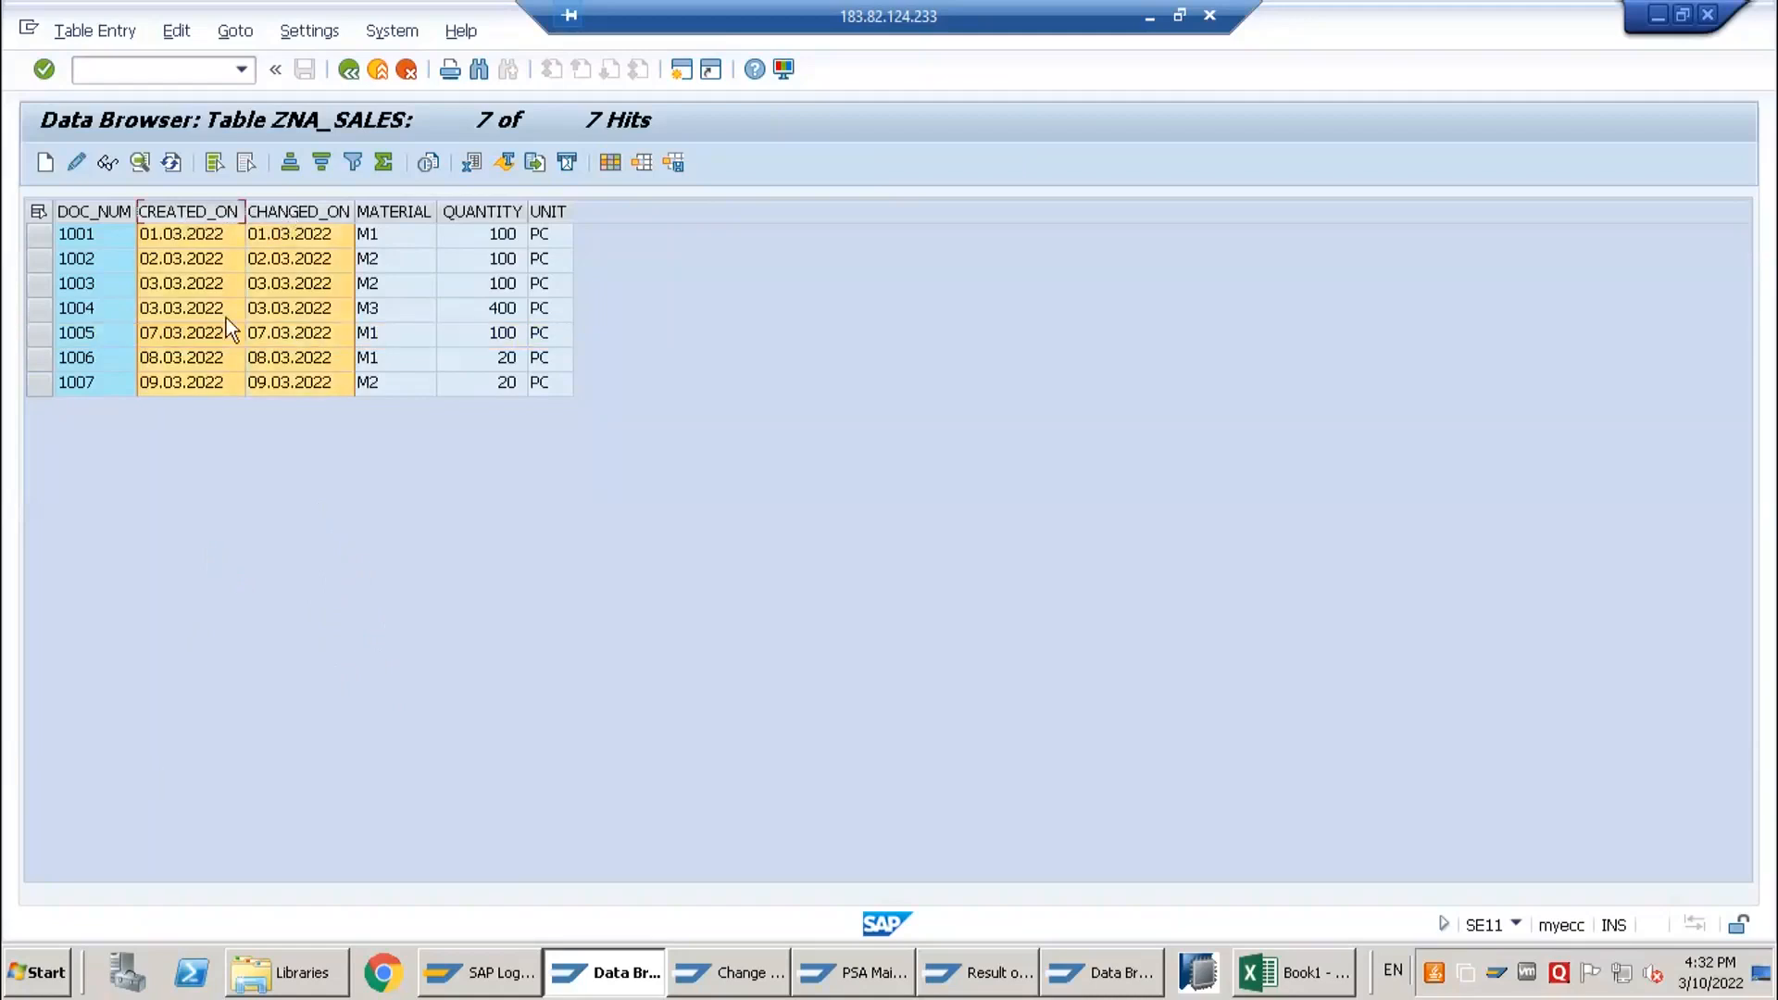
click(282, 284)
click(220, 220)
ctrl+click(280, 218)
click(169, 337)
click(50, 333)
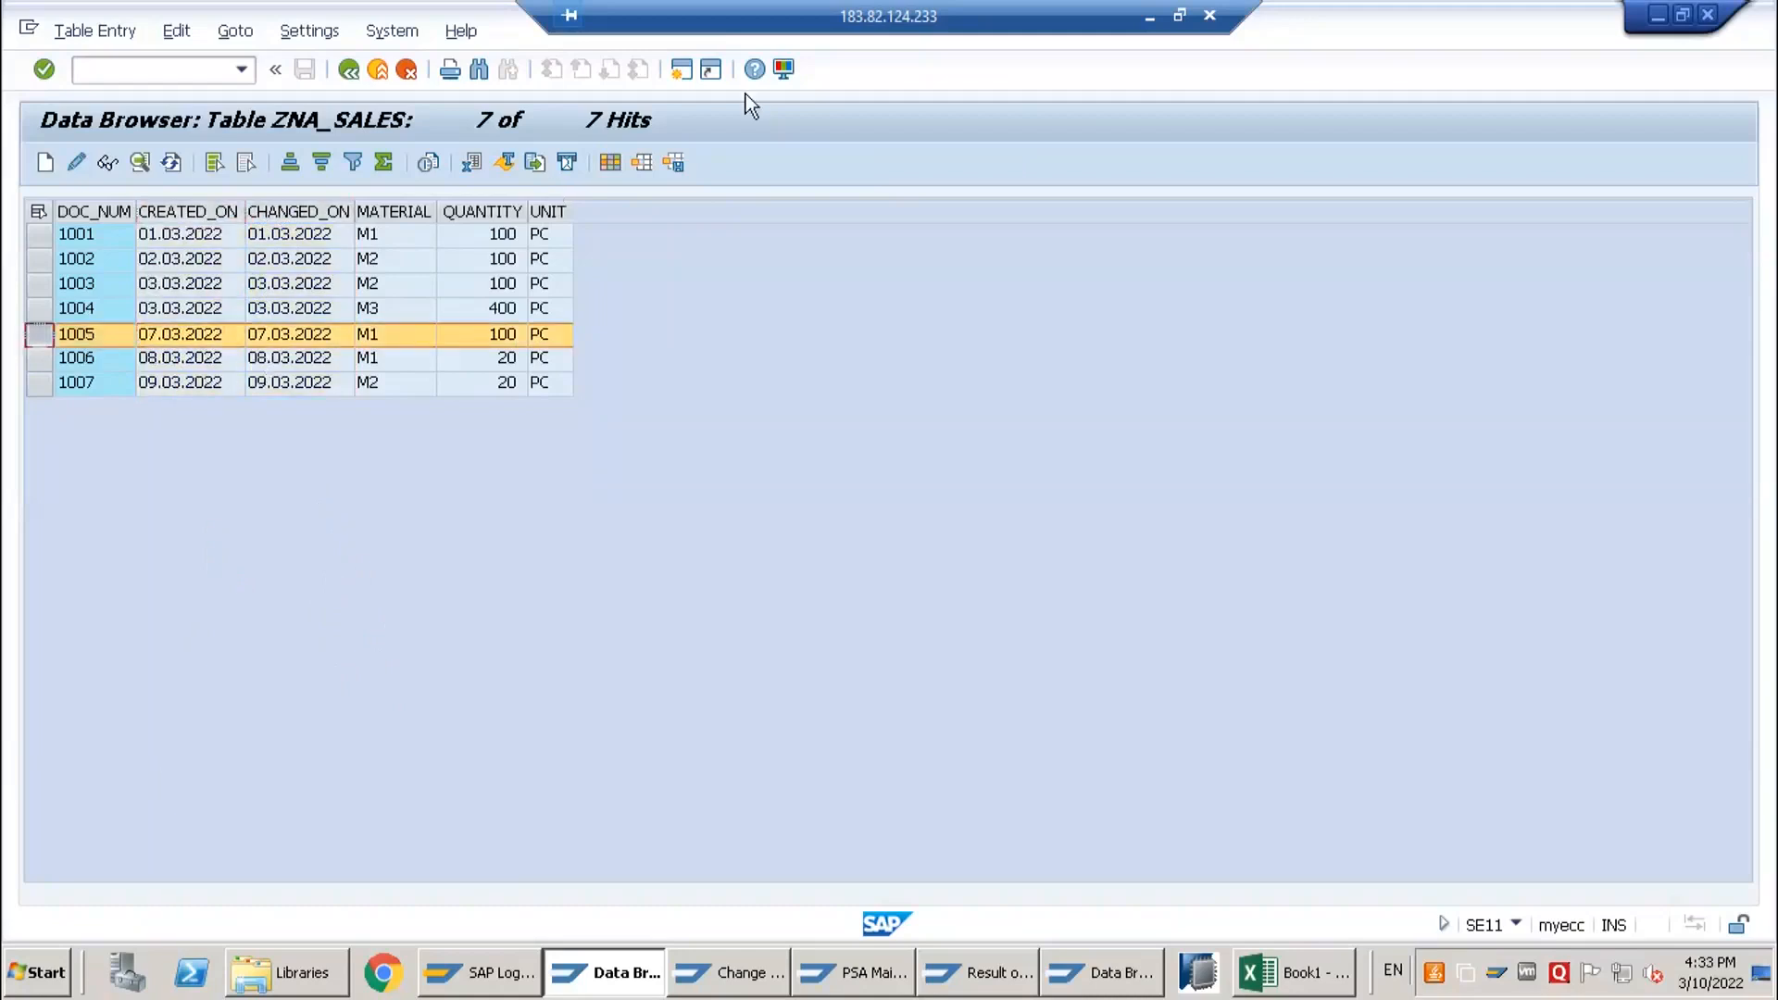